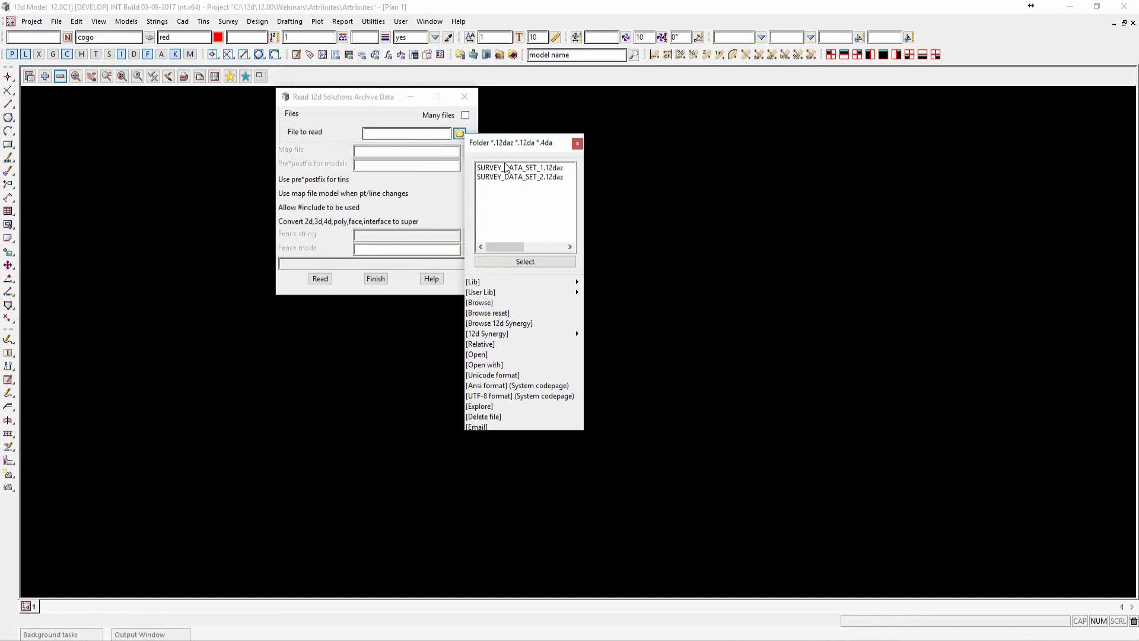
Read the archive file SURVEY_DATA_SET_1.12daz into the project and finish the import
{"action": "left_click", "coordinate": [506, 172]}
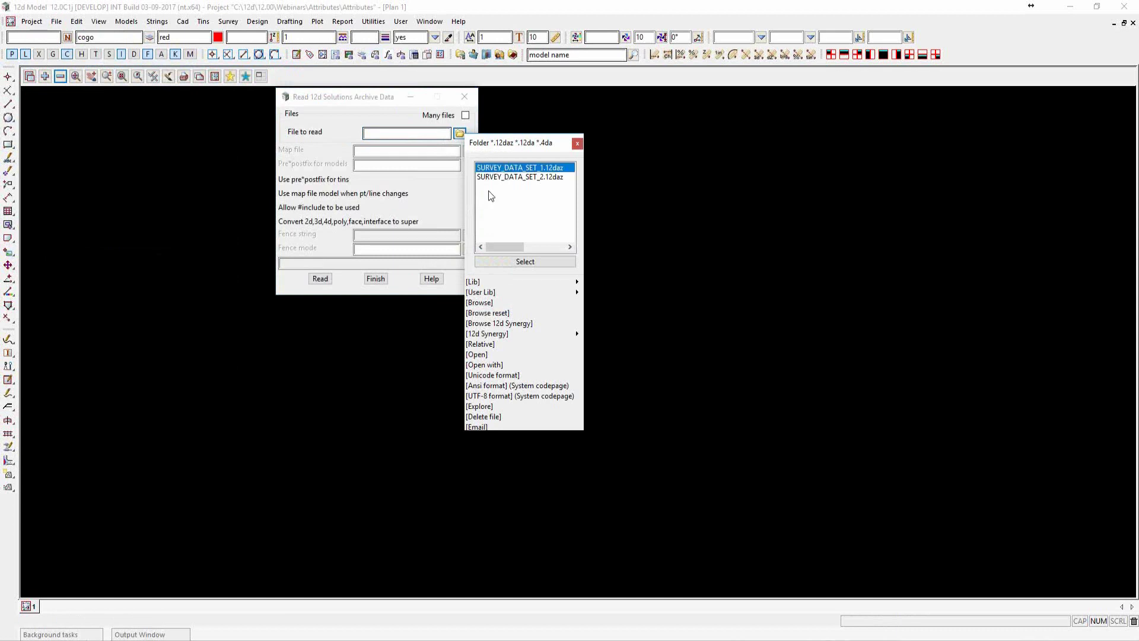
{"action": "left_click", "coordinate": [490, 262]}
{"action": "left_click", "coordinate": [319, 279]}
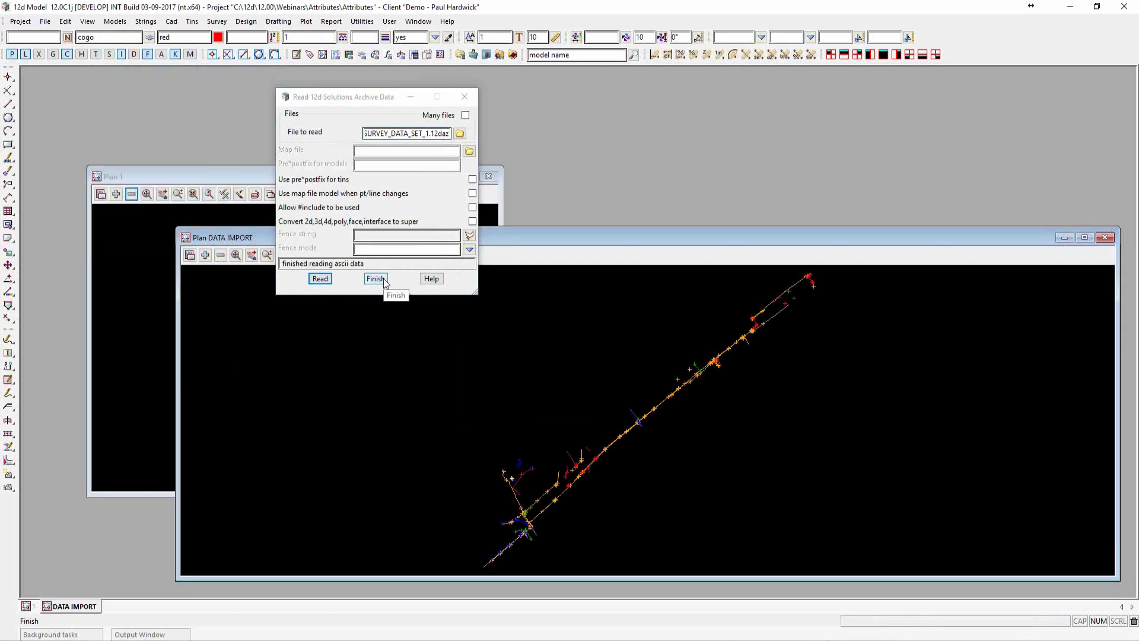
{"action": "left_click", "coordinate": [383, 280]}
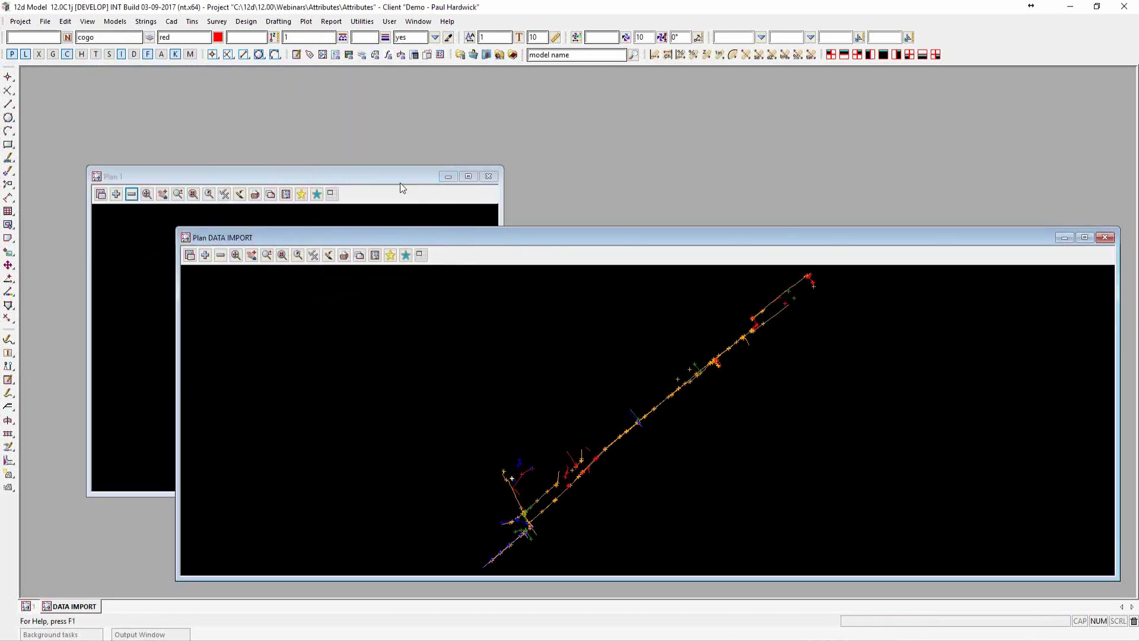
Maximise the Plan 1 view and add the imported survey models to it
{"action": "left_click", "coordinate": [401, 182]}
{"action": "double_click", "coordinate": [408, 176]}
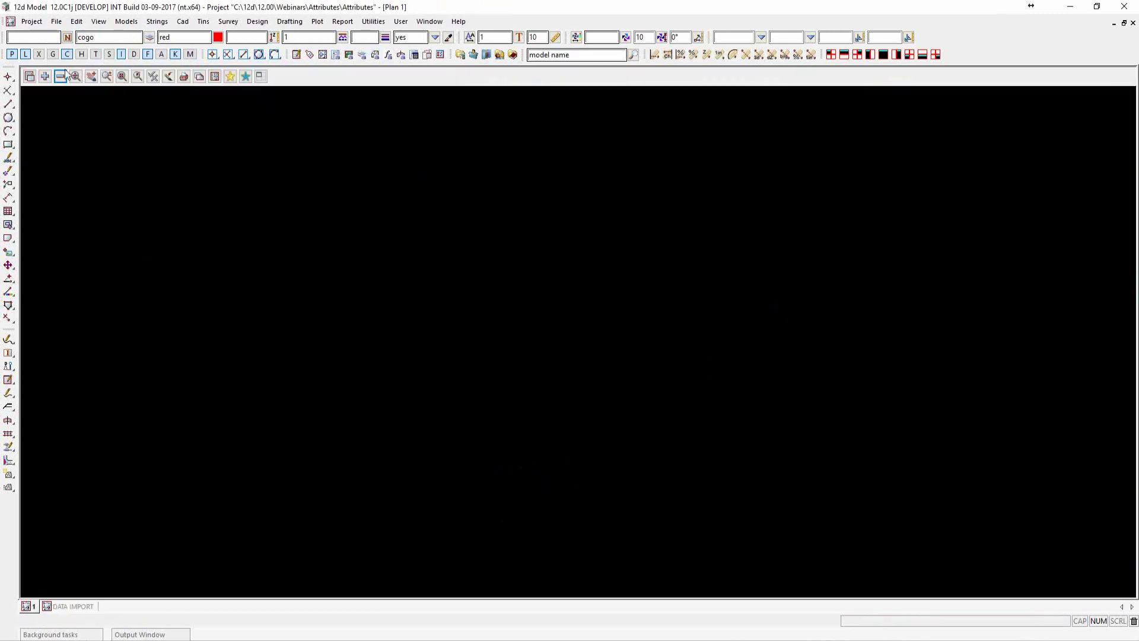
{"action": "left_click", "coordinate": [44, 76]}
{"action": "left_click", "coordinate": [203, 532]}
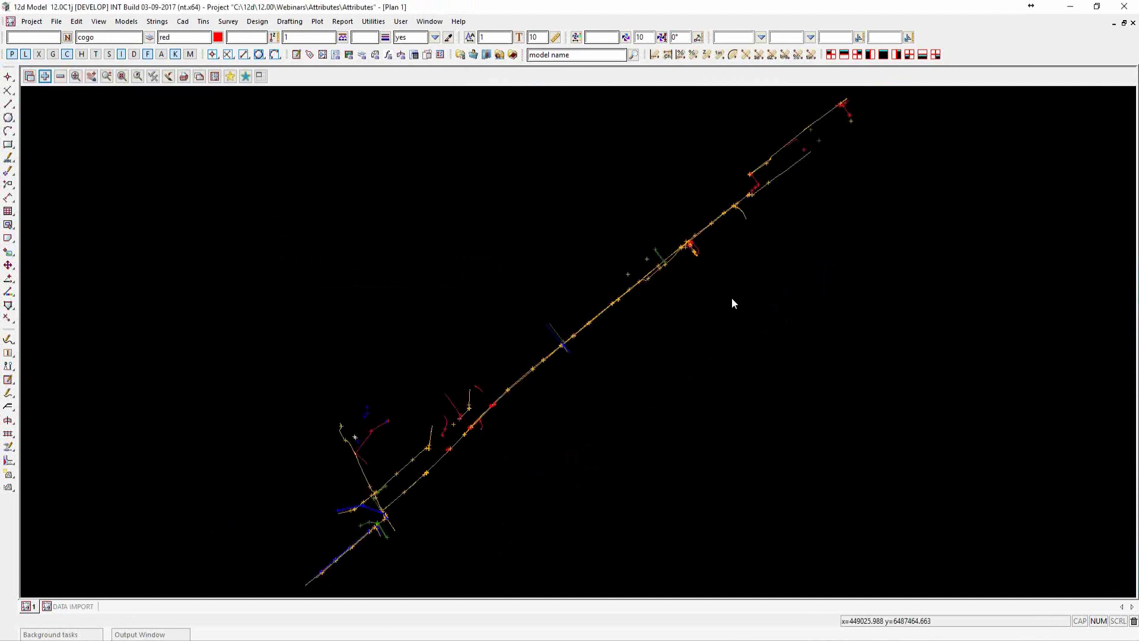
Toggle the attribute display on in Plan 1 to view the survey attributes, and switch it off again
{"action": "left_click", "coordinate": [153, 76]}
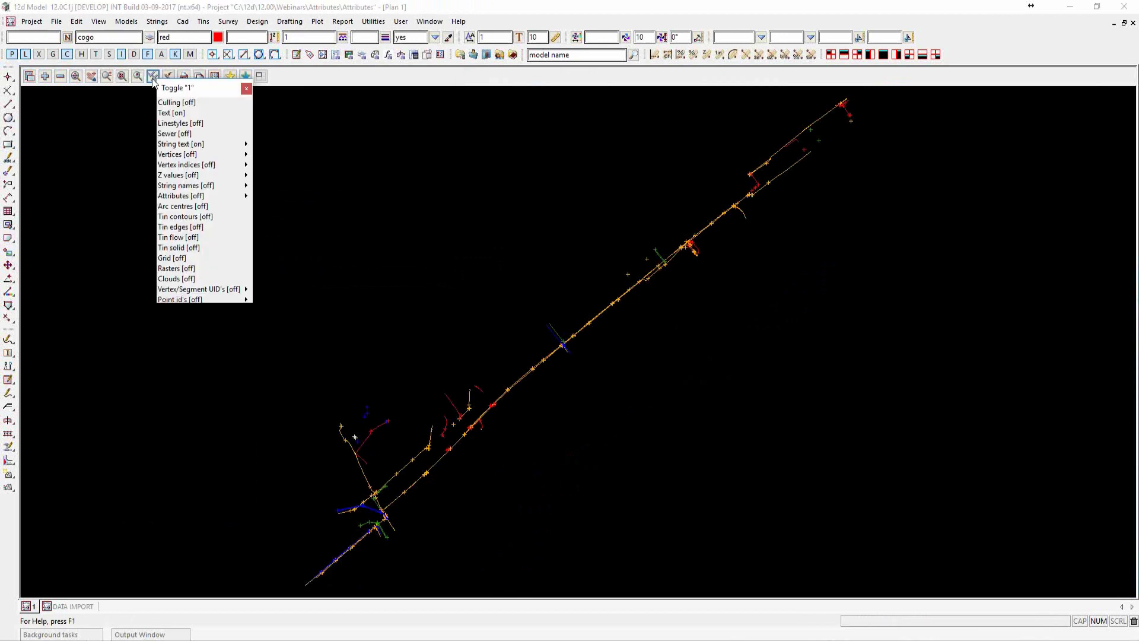
{"action": "left_click", "coordinate": [183, 196]}
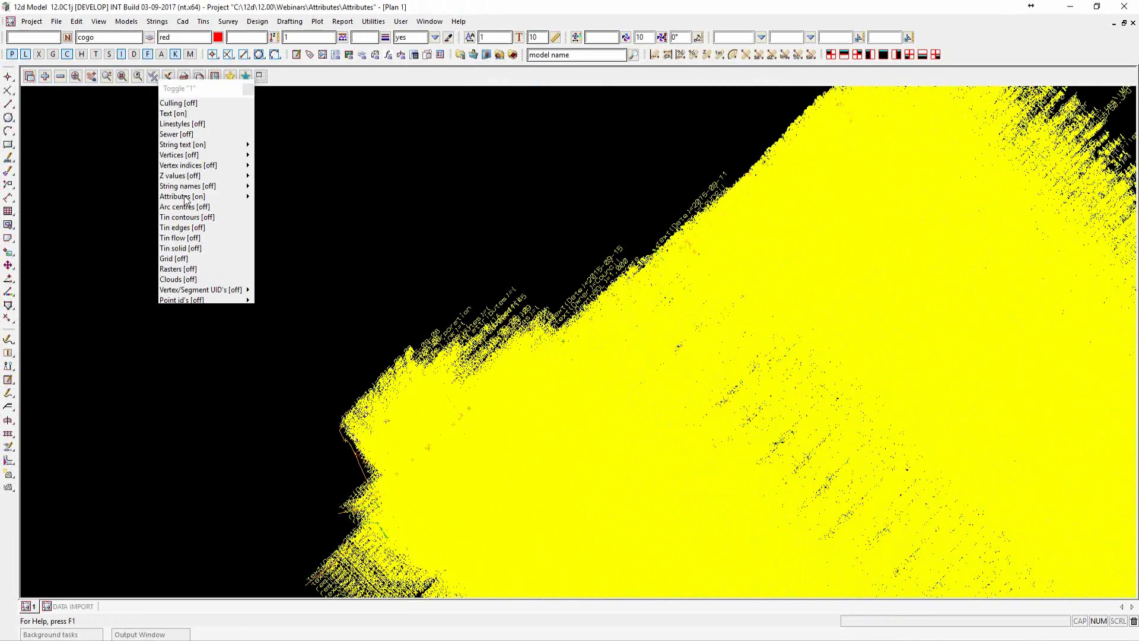
{"action": "left_click", "coordinate": [186, 200]}
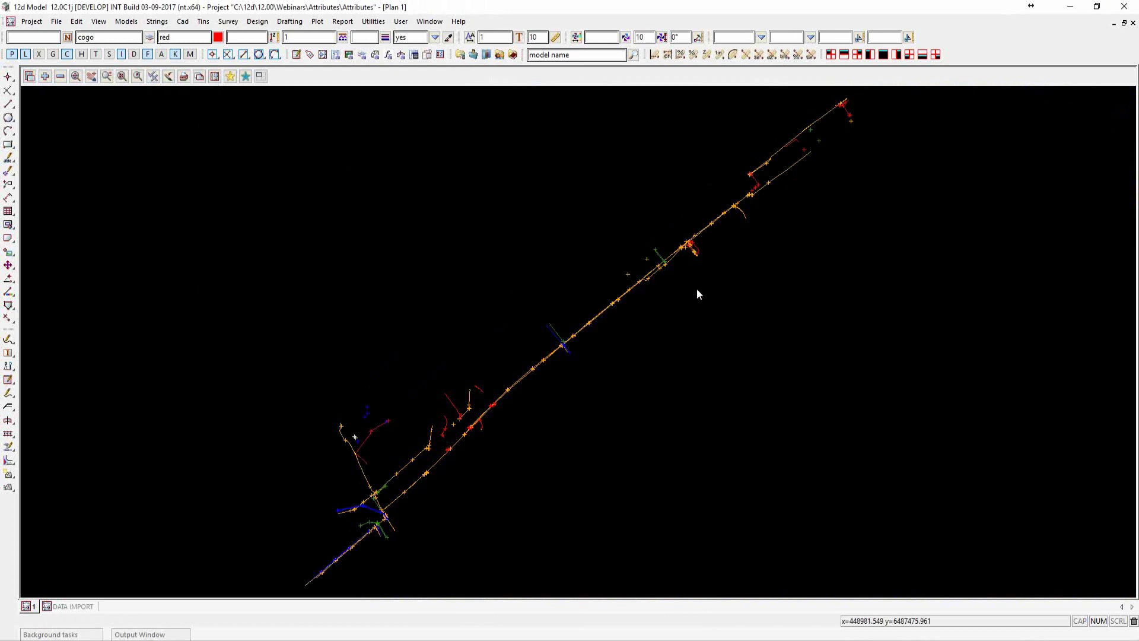
Open the attribute editing utilities and start the attribute manipulator file editor, placed clear of the utilities list
{"action": "scroll", "coordinate": [696, 291], "scroll_direction": "down", "scroll_amount": 1}
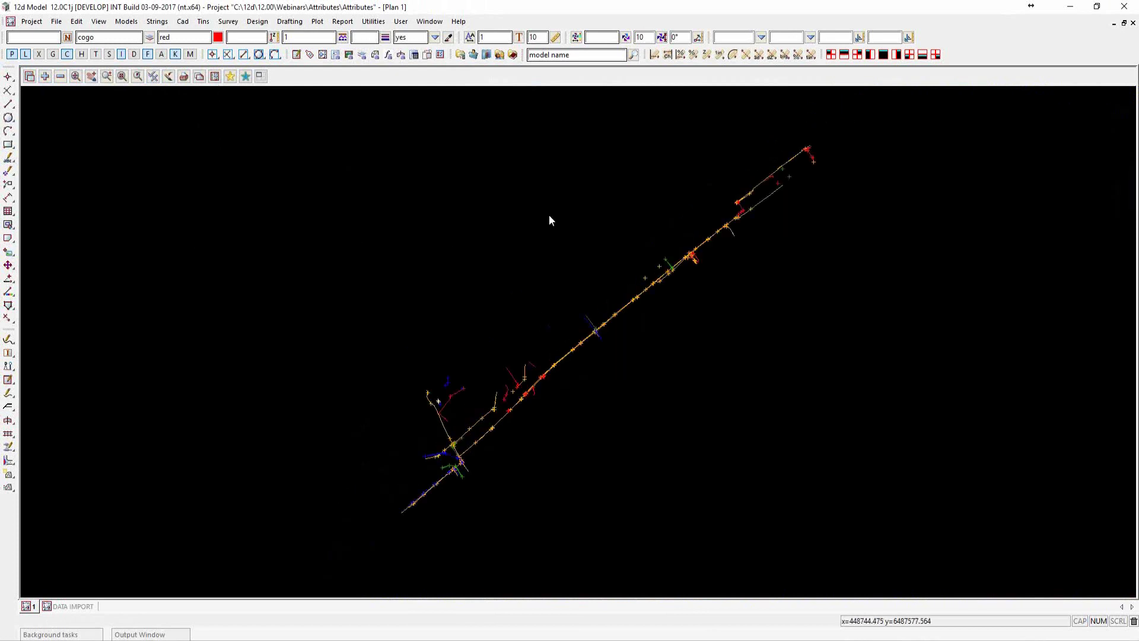
{"action": "left_click", "coordinate": [374, 22]}
{"action": "mouse_move", "coordinate": [400, 76]}
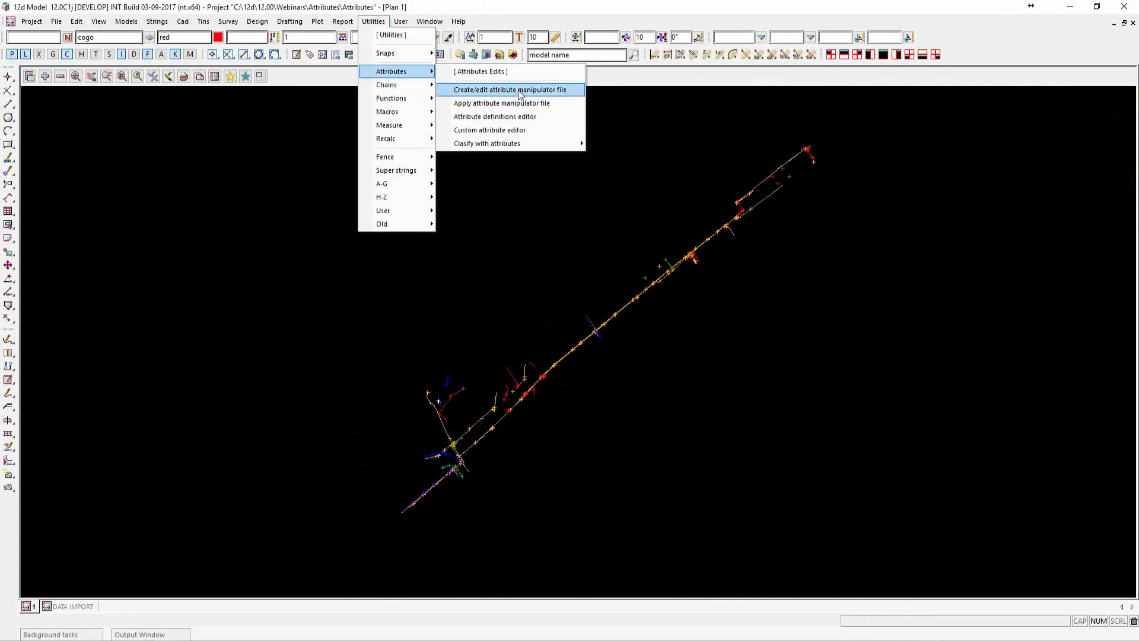
{"action": "left_click", "coordinate": [481, 71]}
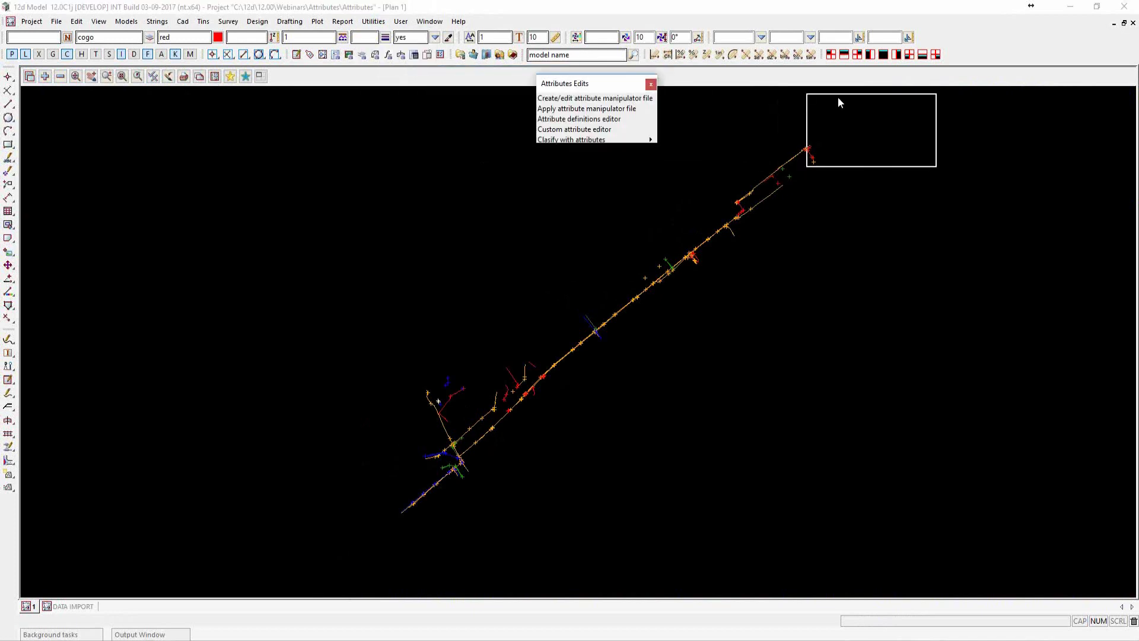
{"action": "left_click", "coordinate": [879, 92]}
{"action": "left_click", "coordinate": [896, 108]}
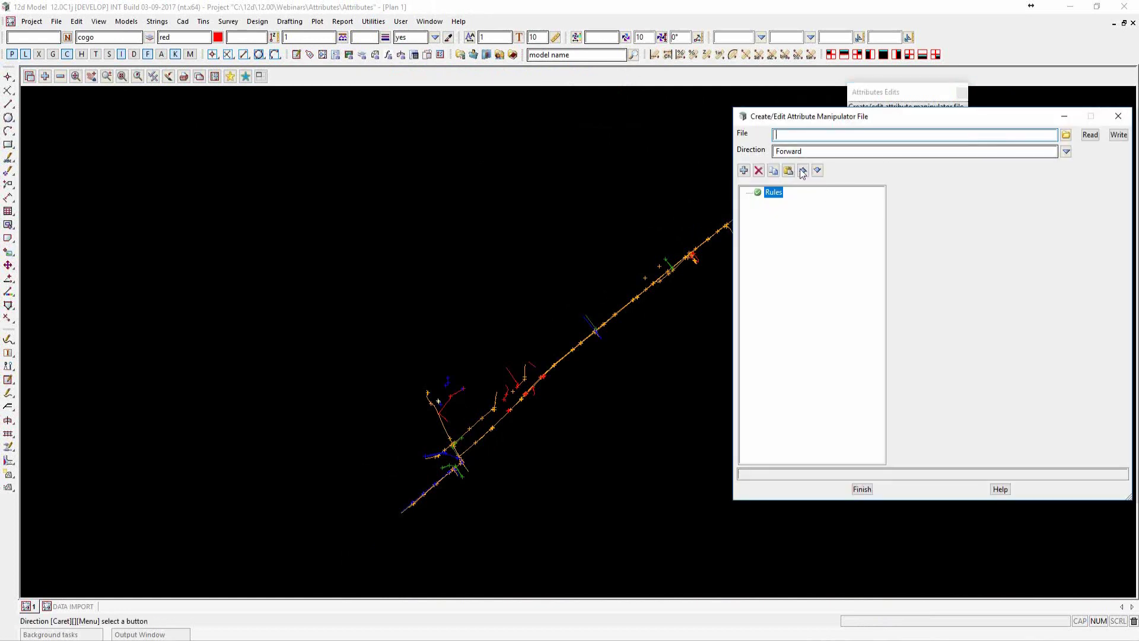
{"action": "left_click_drag", "start_coordinate": [819, 118], "coordinate": [806, 184]}
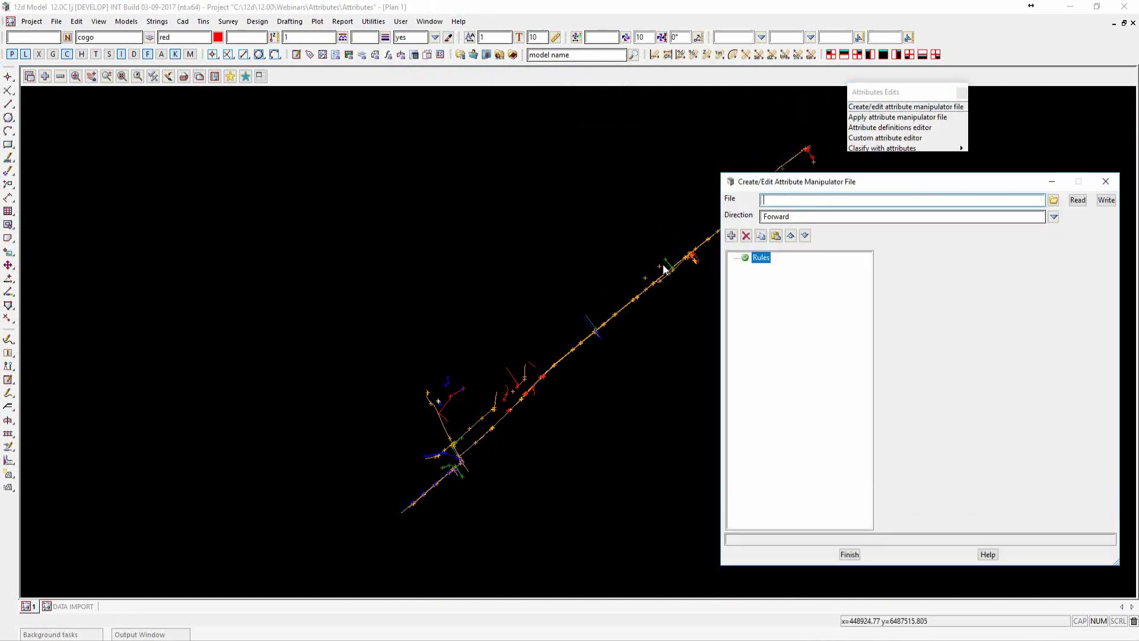
{"action": "scroll", "coordinate": [681, 270], "scroll_direction": "up", "scroll_amount": 5}
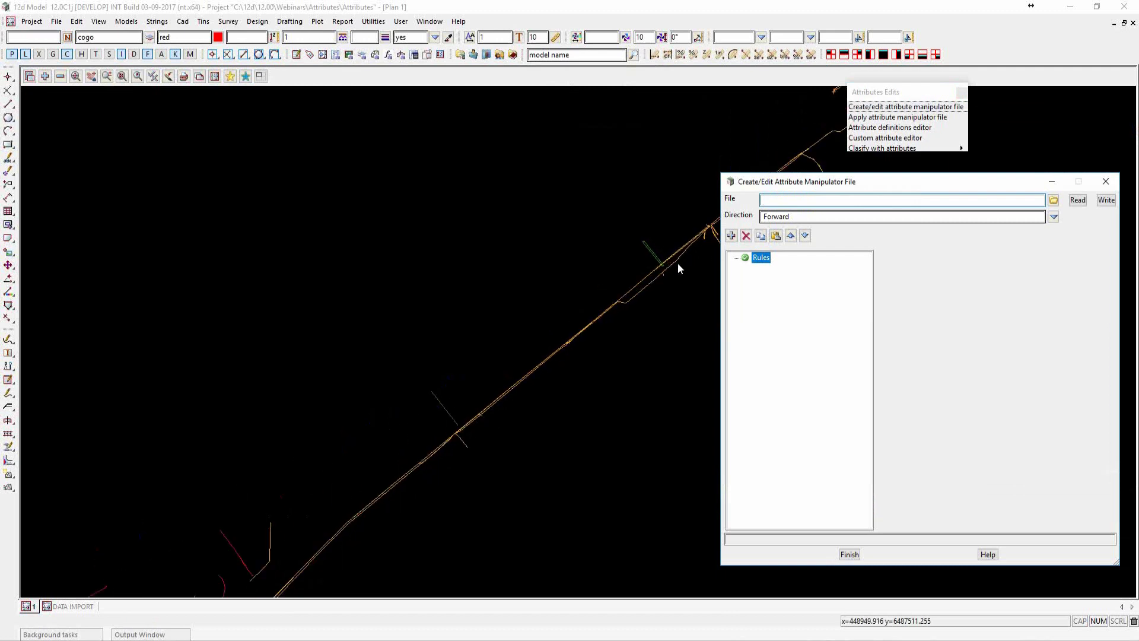
Insert a new rule and pick the Survey Communications CMB string as the source for its attribute to modify
{"action": "left_click", "coordinate": [732, 236]}
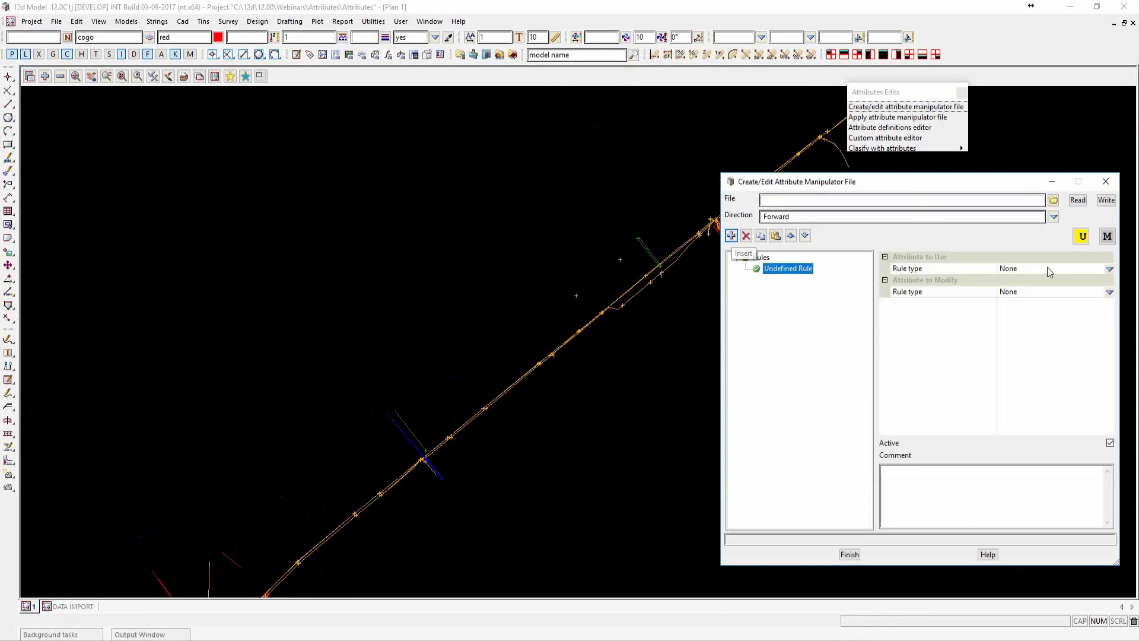
{"action": "left_click", "coordinate": [1107, 236]}
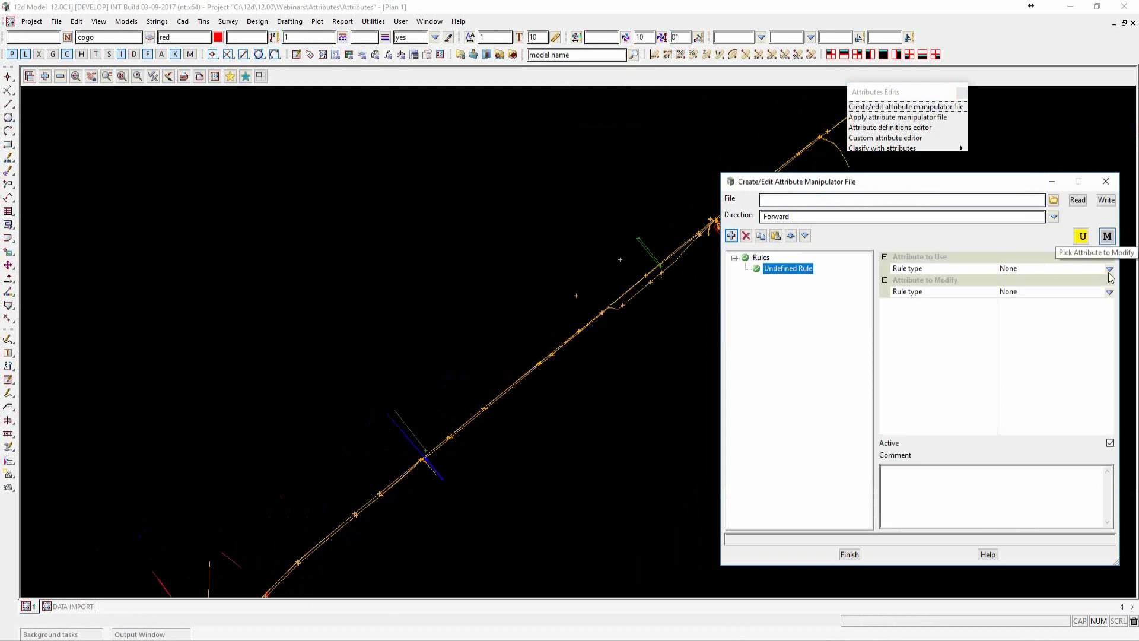
{"action": "left_click", "coordinate": [1108, 237]}
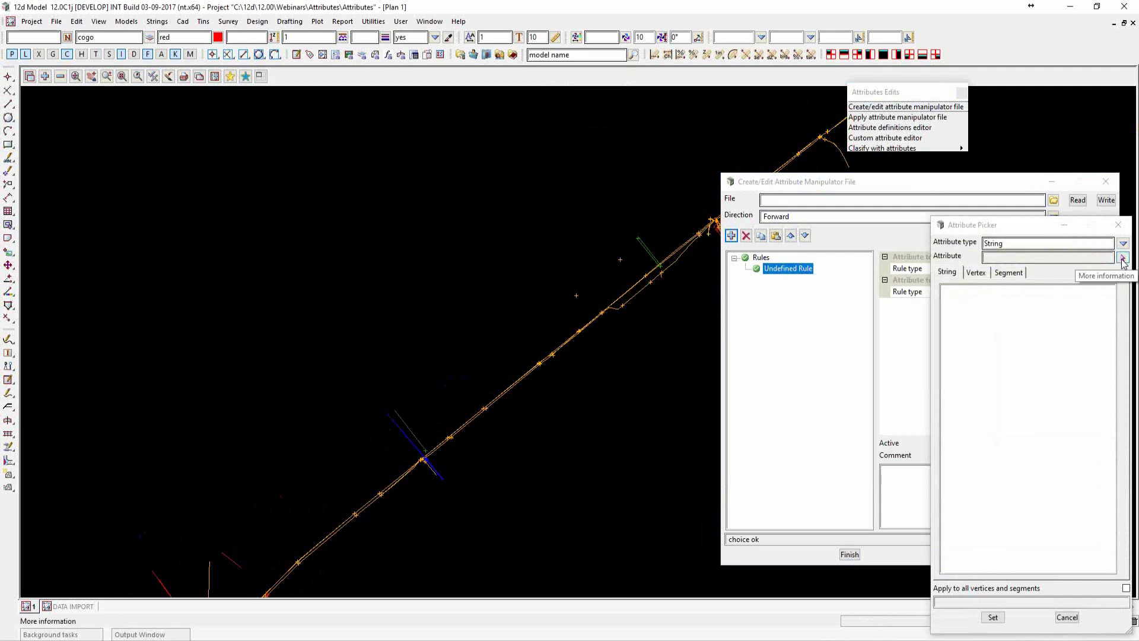
{"action": "left_click", "coordinate": [1118, 225]}
{"action": "scroll", "coordinate": [631, 310], "scroll_direction": "up", "scroll_amount": 3}
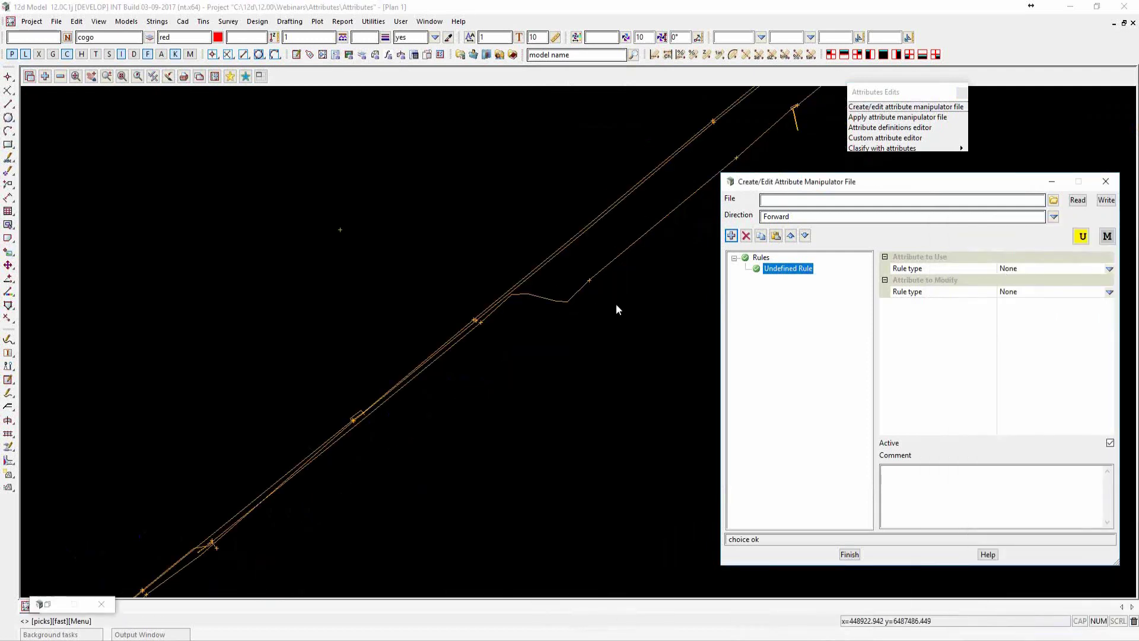
{"action": "scroll", "coordinate": [585, 303], "scroll_direction": "up", "scroll_amount": 2}
{"action": "left_click", "coordinate": [556, 307]}
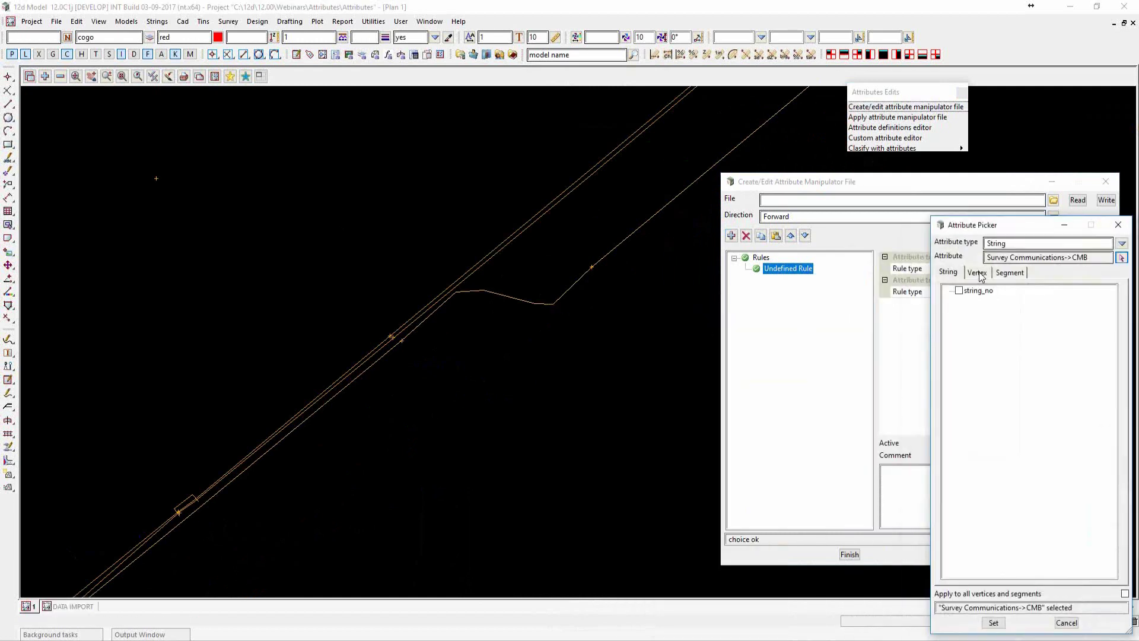
Examine the picked string's vertex attributes, including the PointRecord and Features branches under Trimble Link
{"action": "left_click", "coordinate": [978, 273]}
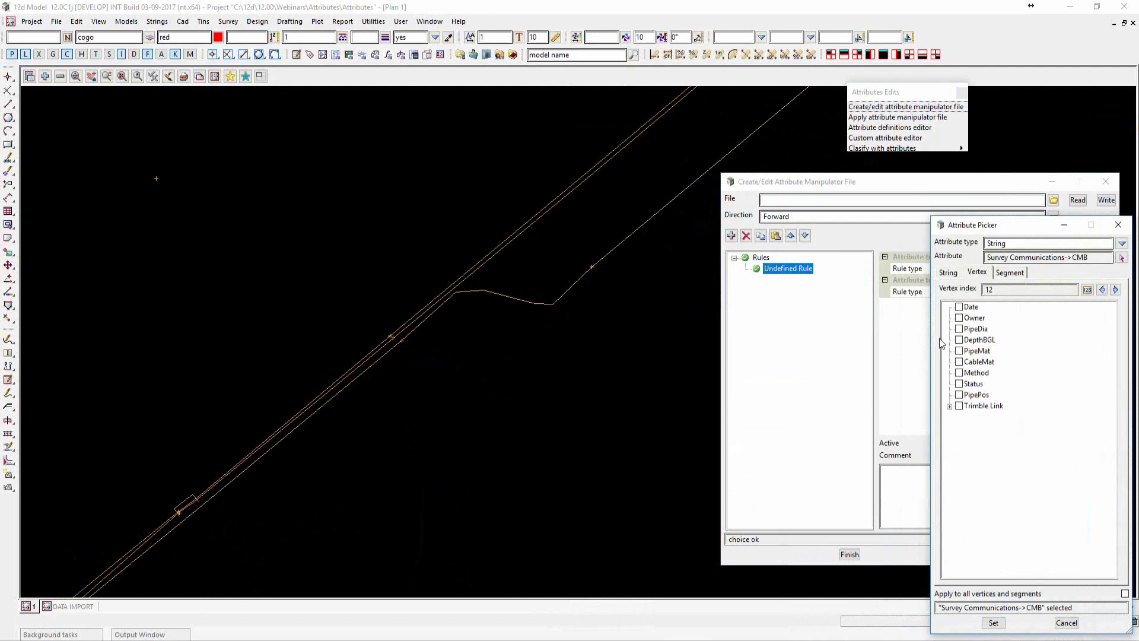
{"action": "left_click", "coordinate": [950, 407]}
{"action": "left_click", "coordinate": [961, 417]}
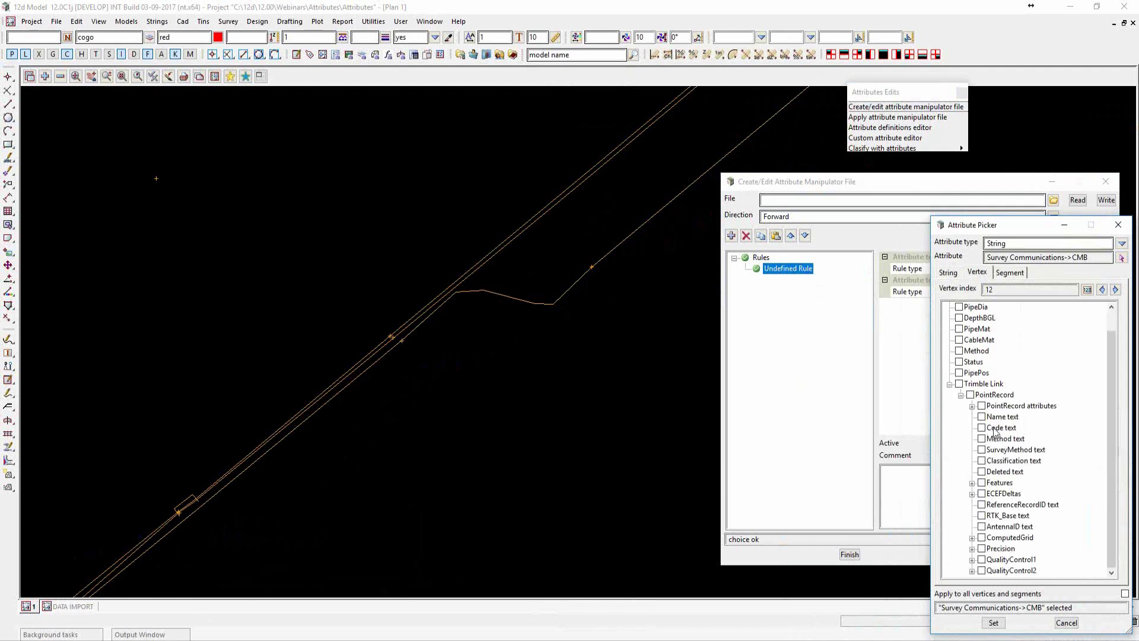
{"action": "left_click", "coordinate": [972, 483]}
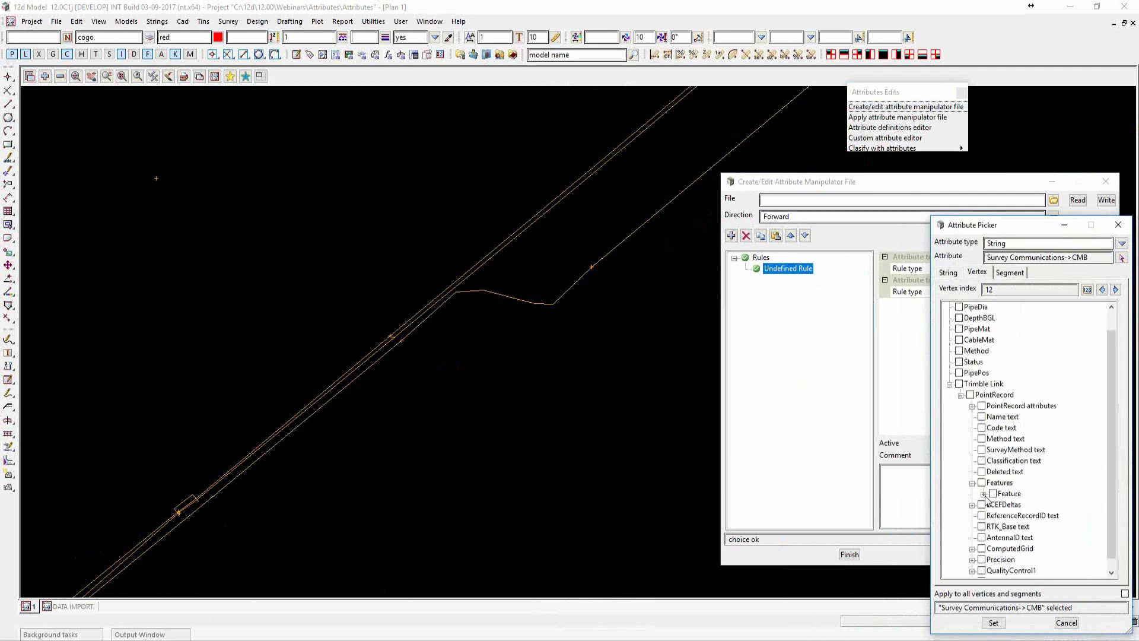
{"action": "left_click", "coordinate": [984, 494]}
{"action": "left_click", "coordinate": [994, 408]}
{"action": "left_click", "coordinate": [994, 428]}
{"action": "left_click", "coordinate": [995, 471]}
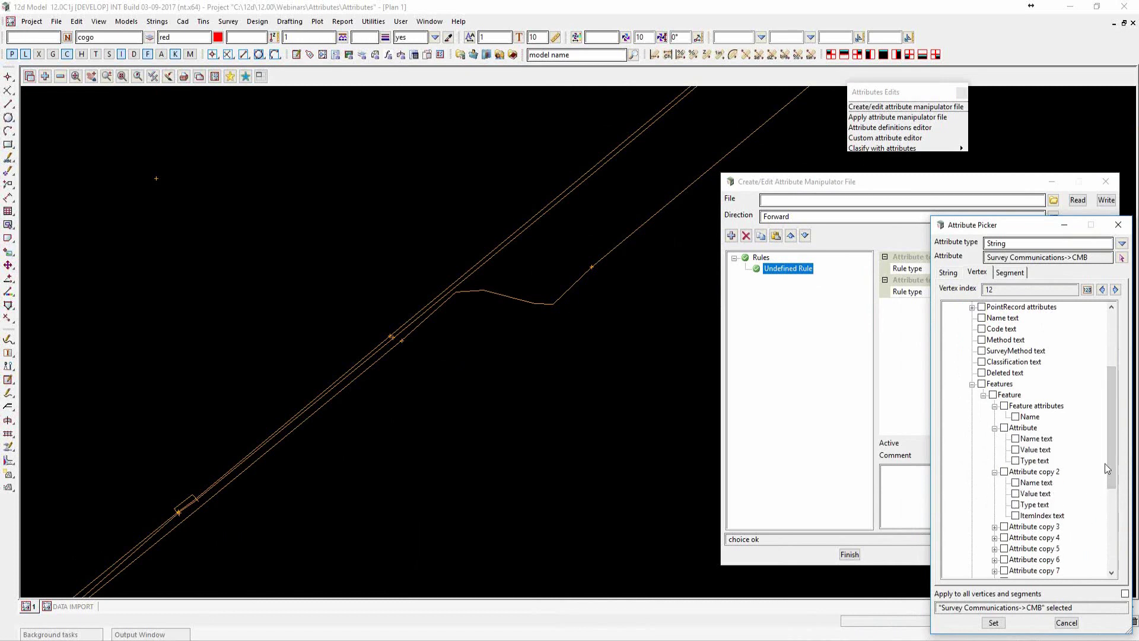
{"action": "left_click_drag", "start_coordinate": [1112, 458], "coordinate": [1113, 408]}
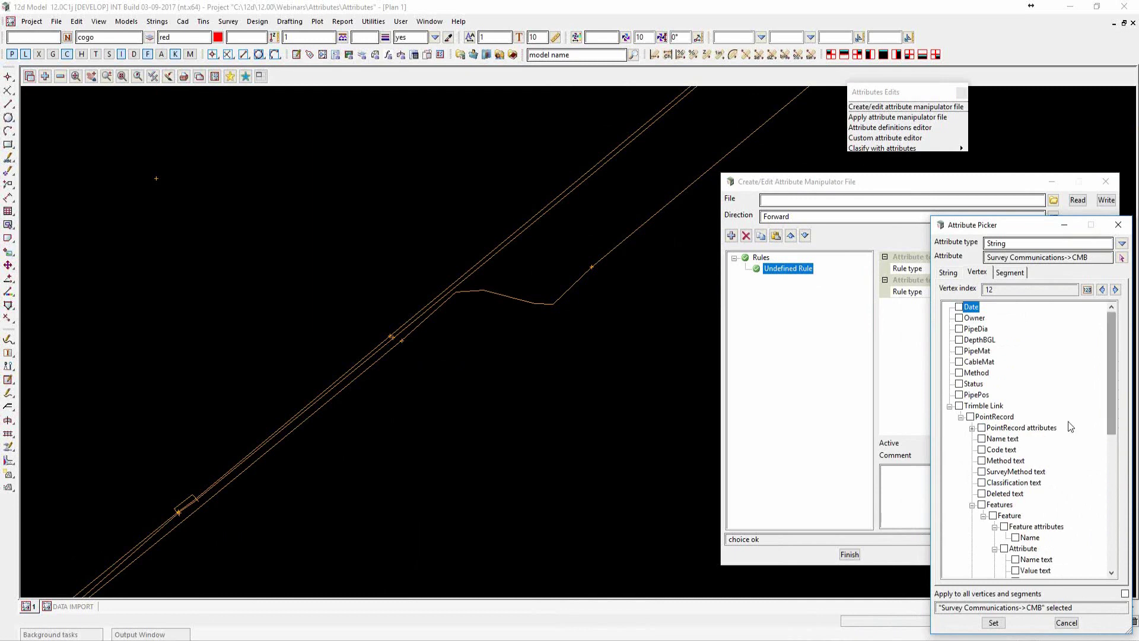
{"action": "left_click", "coordinate": [960, 416]}
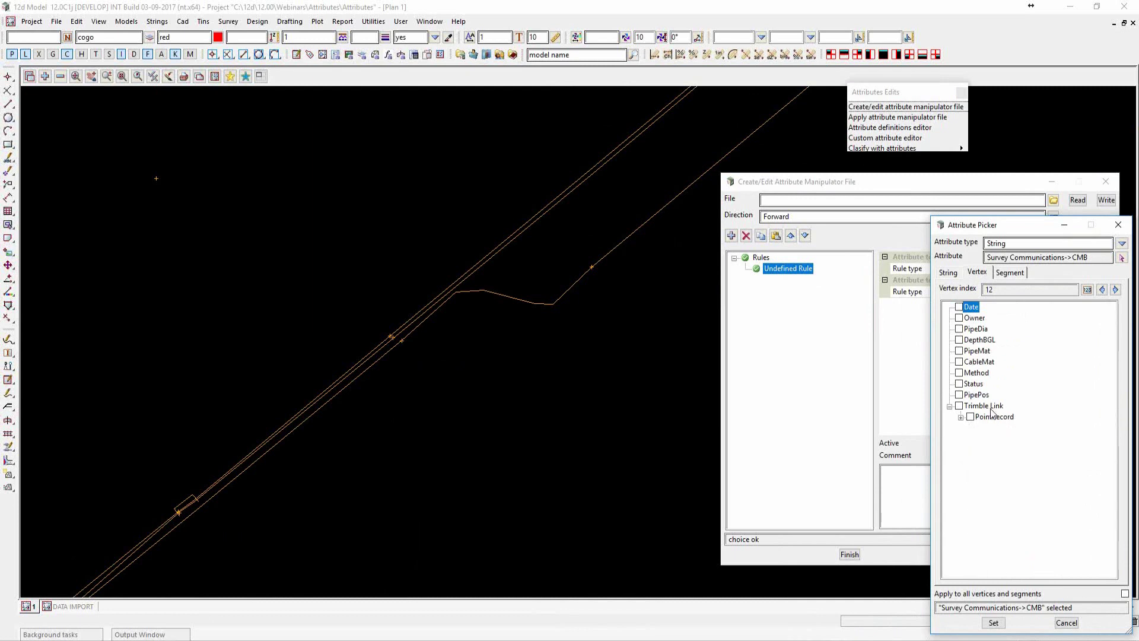
{"action": "left_click", "coordinate": [961, 418]}
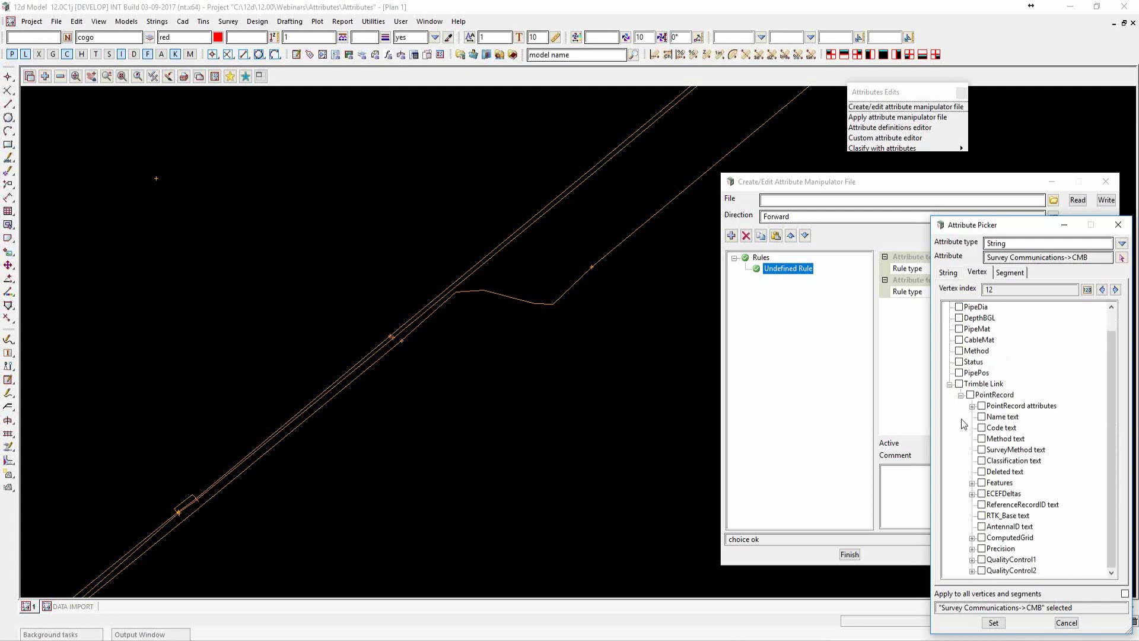
{"action": "left_click", "coordinate": [982, 472]}
{"action": "left_click", "coordinate": [982, 461]}
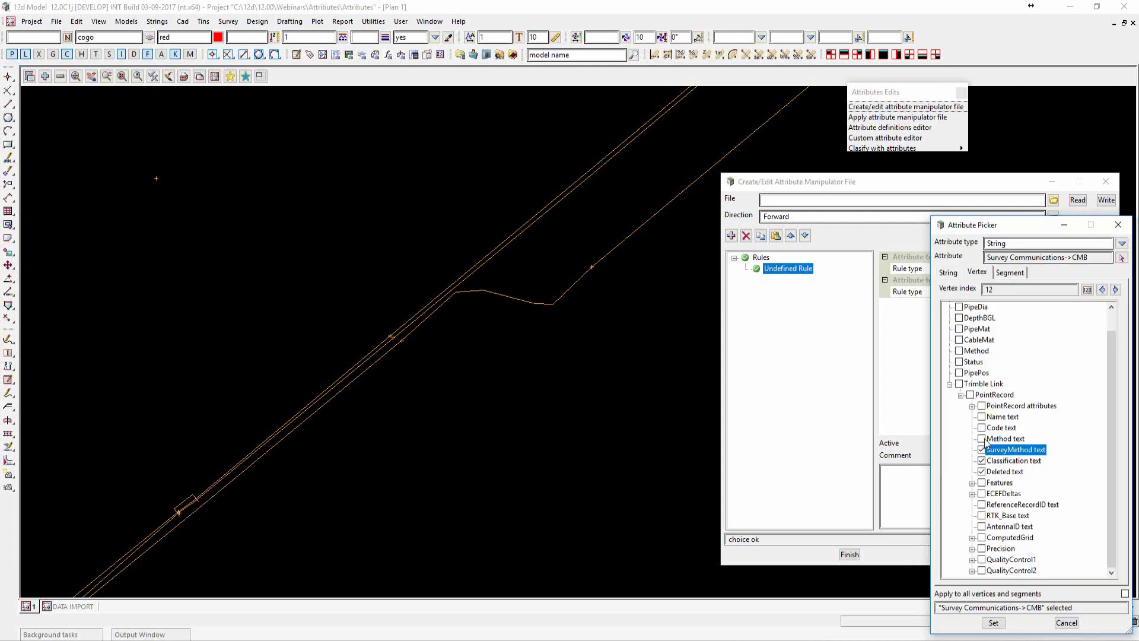
{"action": "left_click", "coordinate": [983, 450]}
{"action": "left_click", "coordinate": [982, 460]}
{"action": "left_click", "coordinate": [982, 472]}
Set the whole Trimble Link group as the attribute to modify, applied to all vertices and segments
{"action": "left_click", "coordinate": [960, 384]}
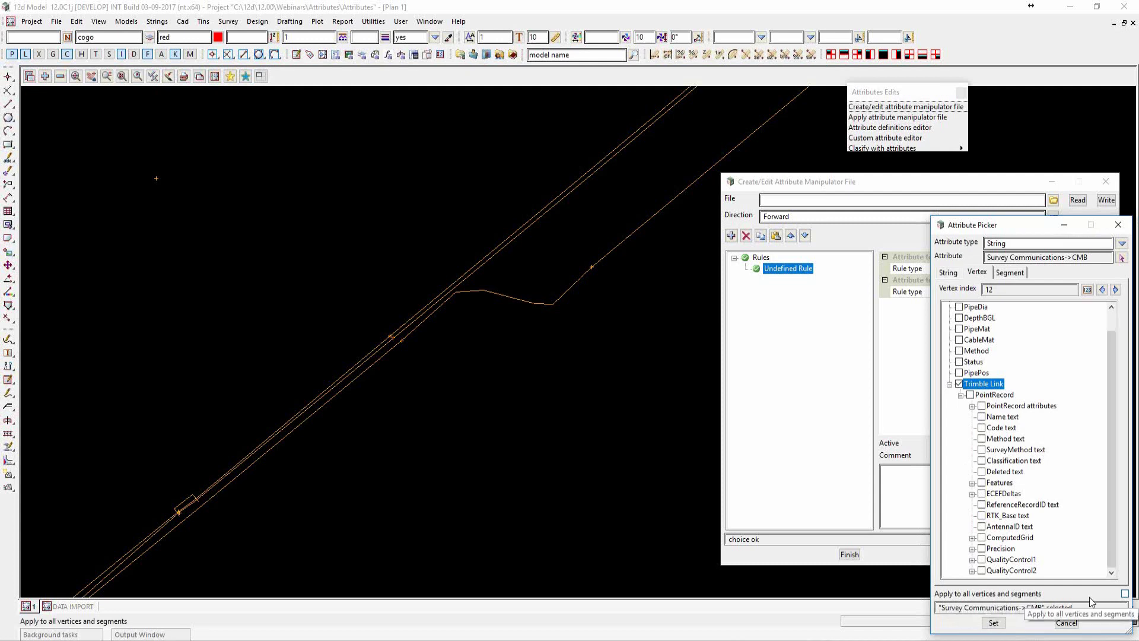
{"action": "left_click", "coordinate": [1125, 594]}
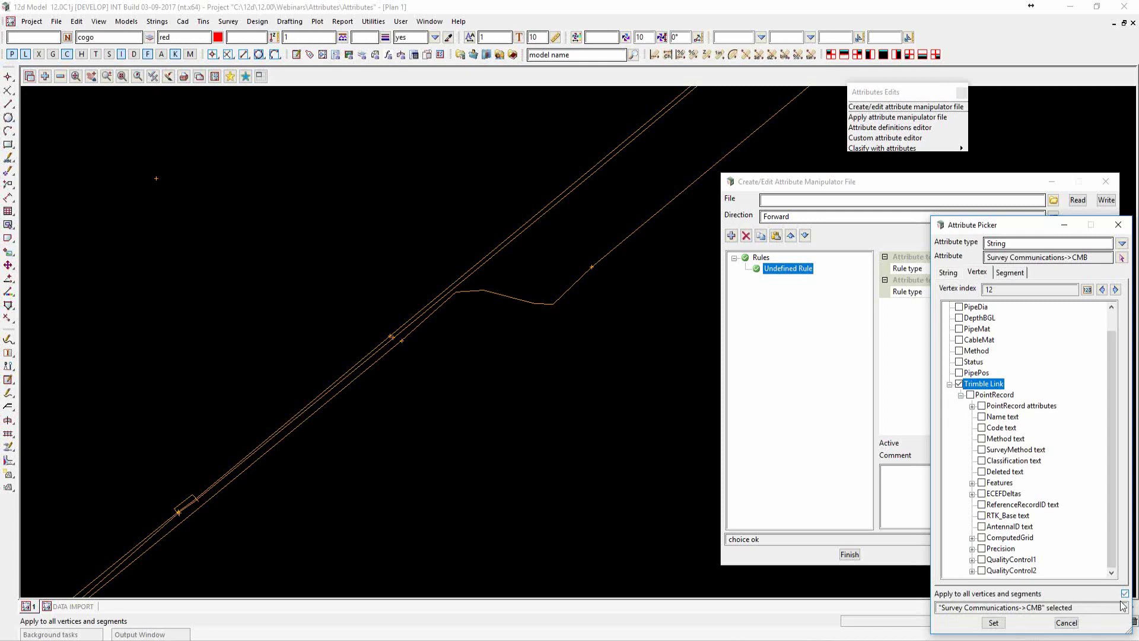
{"action": "left_click", "coordinate": [995, 622]}
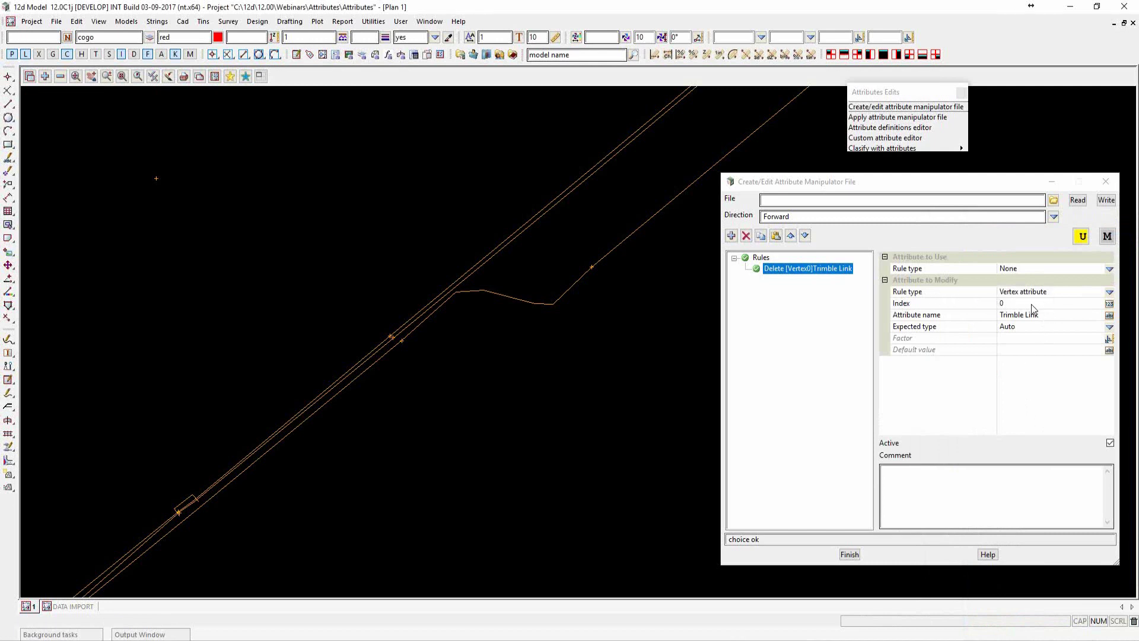
{"action": "left_click", "coordinate": [1016, 304]}
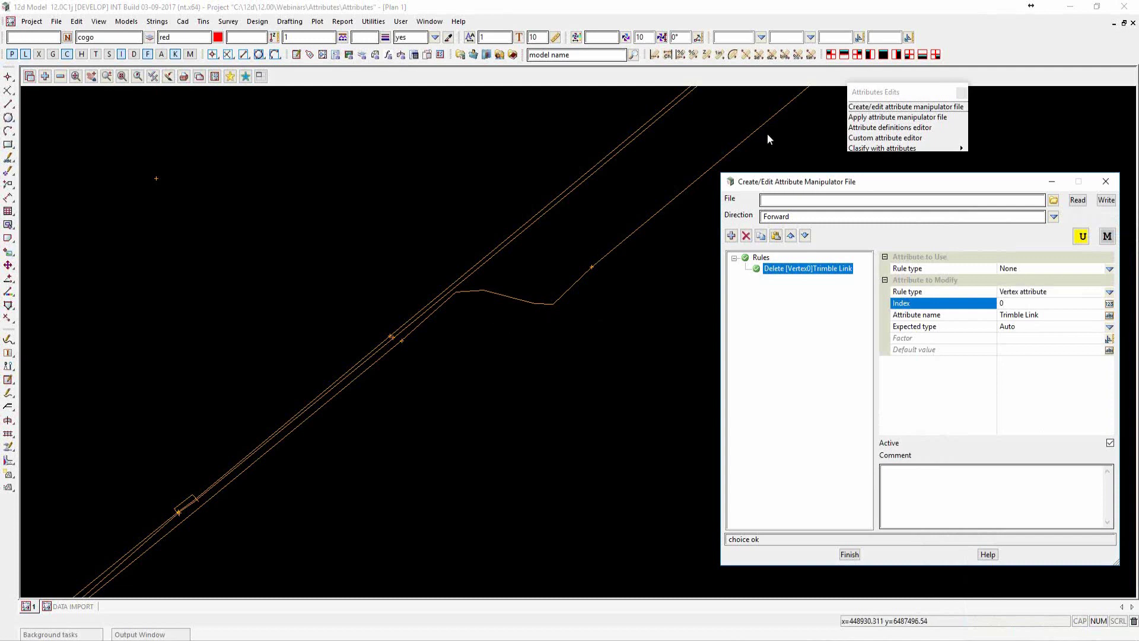
{"action": "left_click", "coordinate": [1017, 303]}
{"action": "type", "text": "1"}
{"action": "left_click", "coordinate": [1009, 300]}
{"action": "key", "text": "BackSpace"}
{"action": "type", "text": "-1"}
{"action": "key", "text": "BackSpace"}
{"action": "key", "text": "BackSpace"}
{"action": "left_click", "coordinate": [1030, 339]}
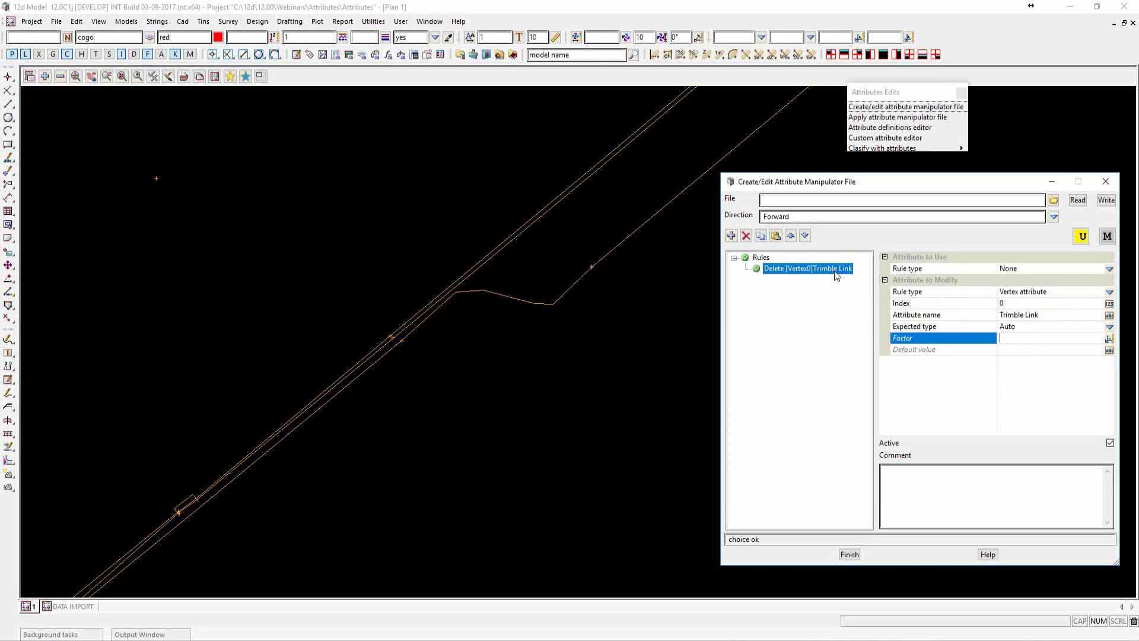
Write the rule to an attribute manipulator file named "Delete trimble atts" and close the editor
{"action": "left_click", "coordinate": [804, 200]}
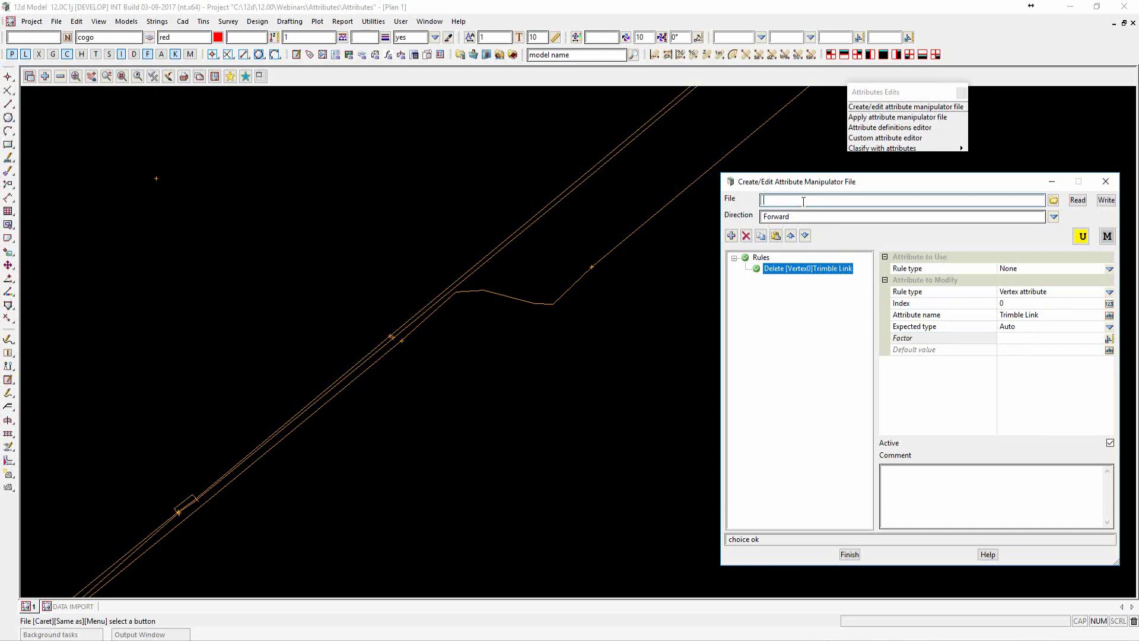
{"action": "type", "text": "Delete trimble atts"}
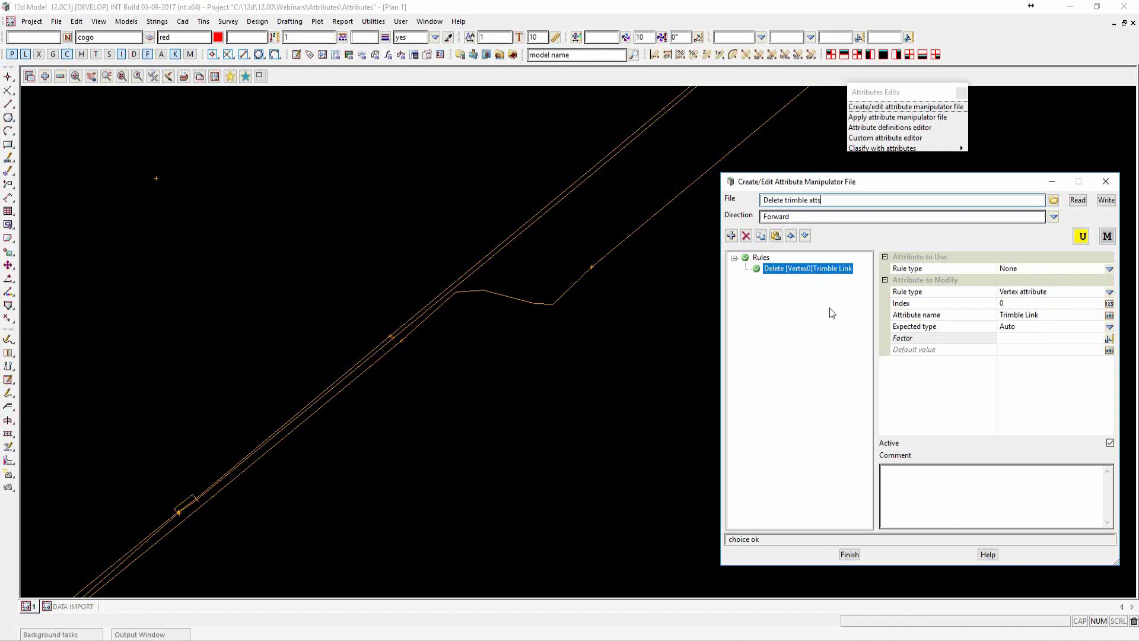
{"action": "left_click", "coordinate": [1106, 201]}
{"action": "left_click", "coordinate": [850, 555]}
{"action": "scroll", "coordinate": [671, 331], "scroll_direction": "down", "scroll_amount": 2}
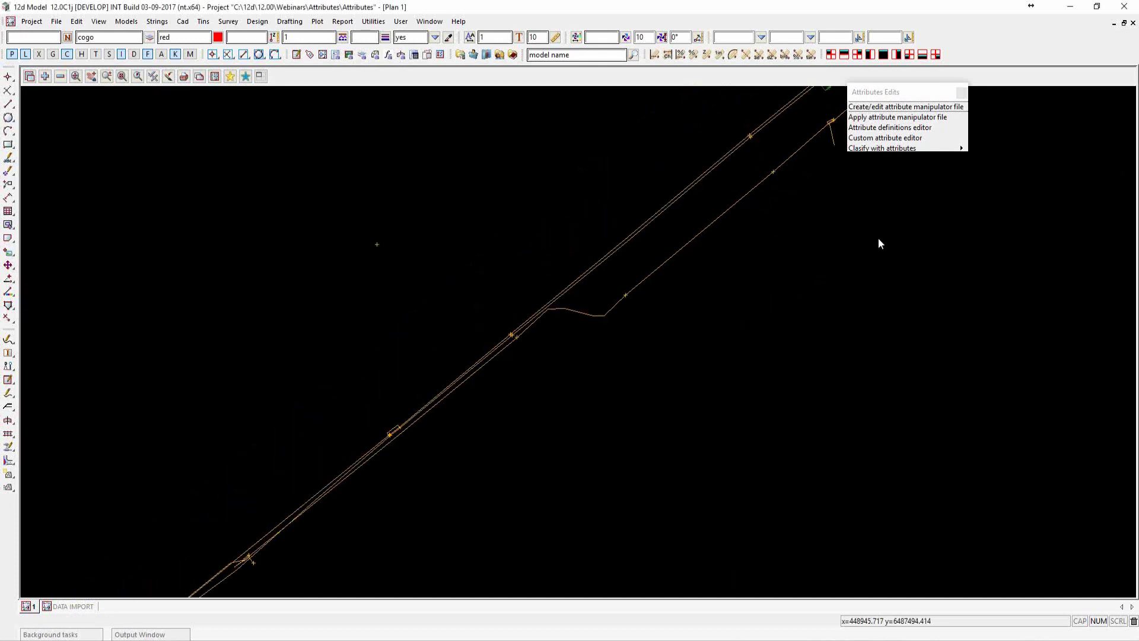
Open the tool for applying an attribute manipulator file and set view 1 as the data to manipulate
{"action": "left_click", "coordinate": [872, 118]}
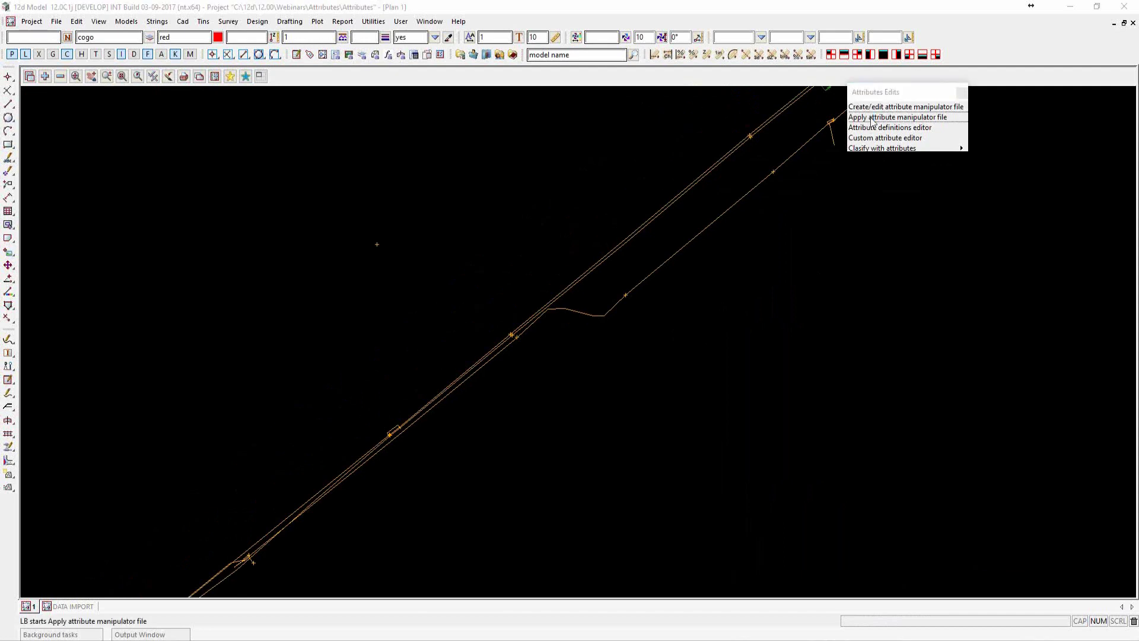
{"action": "left_click_drag", "start_coordinate": [934, 135], "coordinate": [913, 179]}
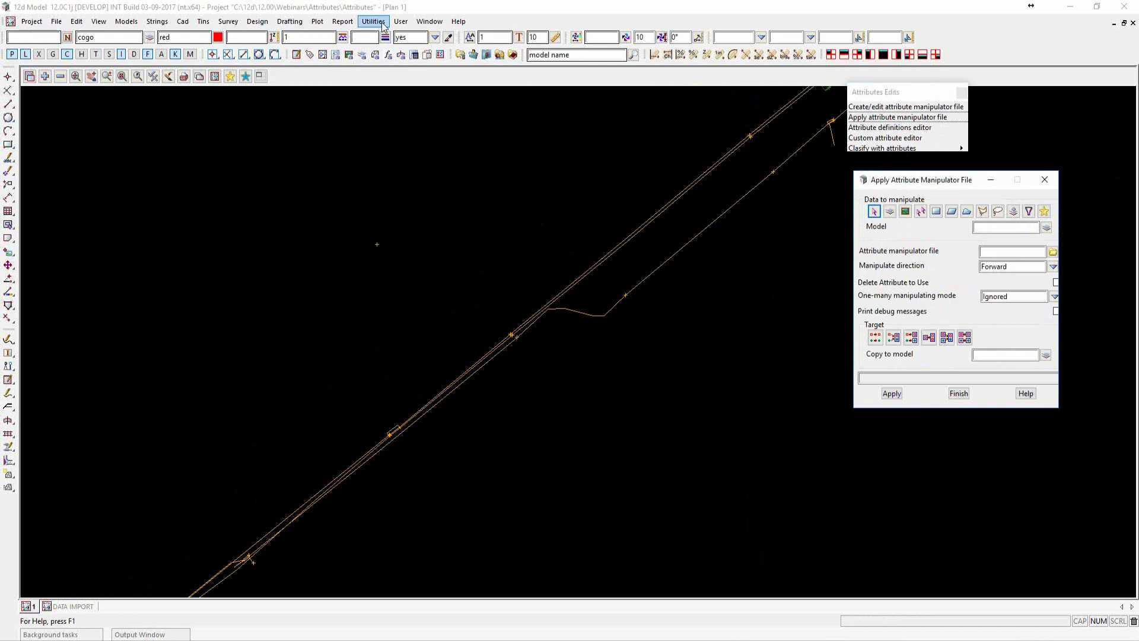
{"action": "left_click", "coordinate": [383, 25]}
{"action": "mouse_move", "coordinate": [401, 72]}
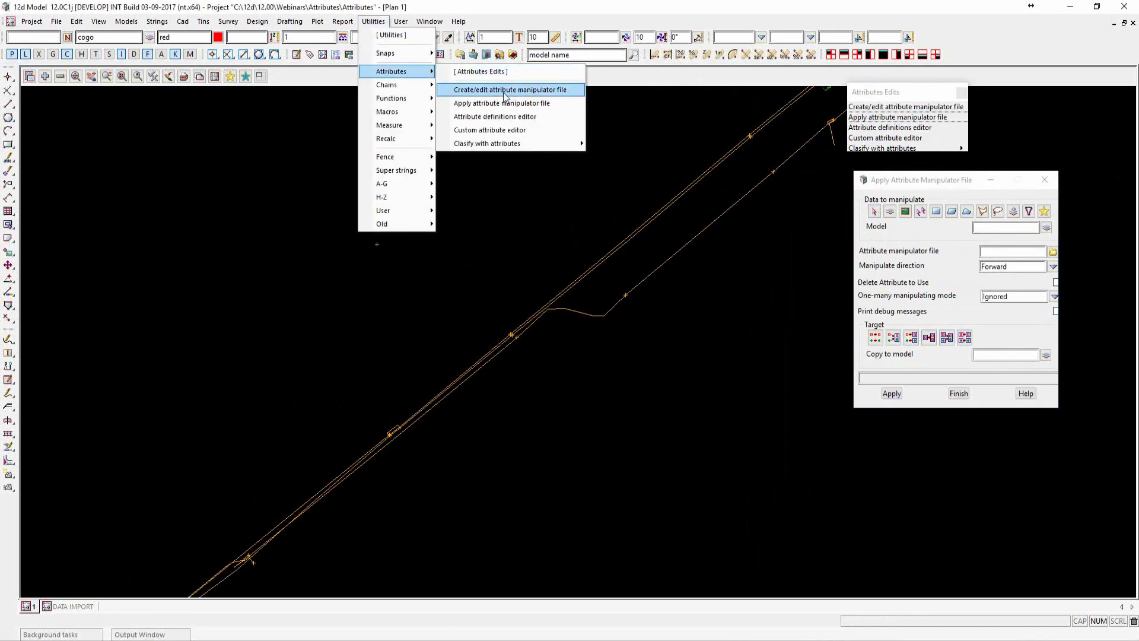
{"action": "left_click", "coordinate": [749, 306]}
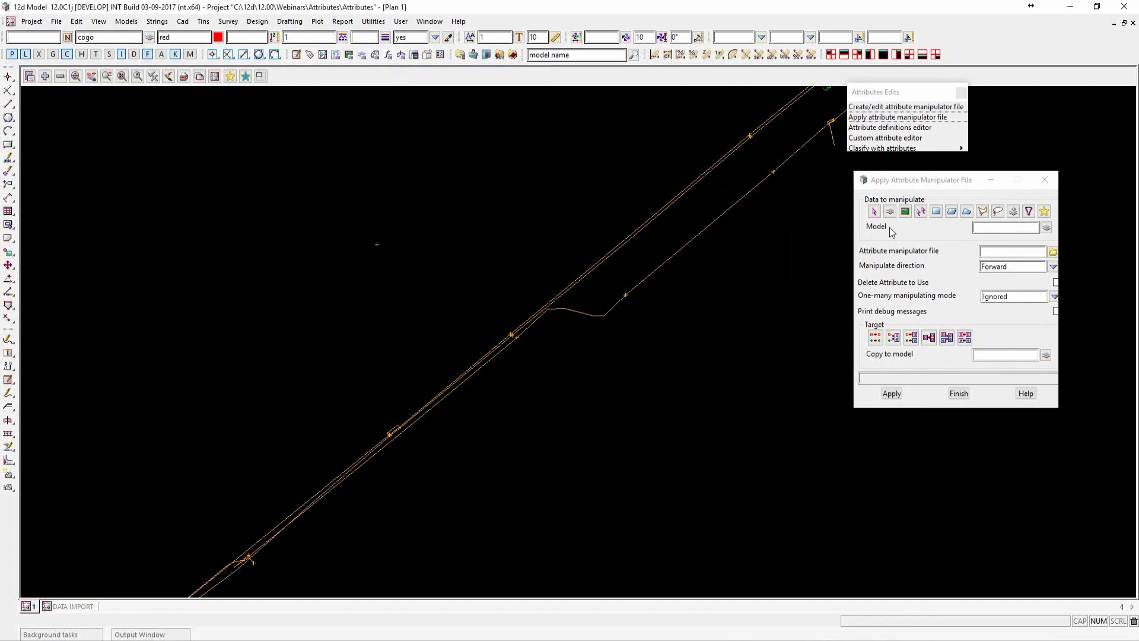
{"action": "left_click", "coordinate": [905, 211]}
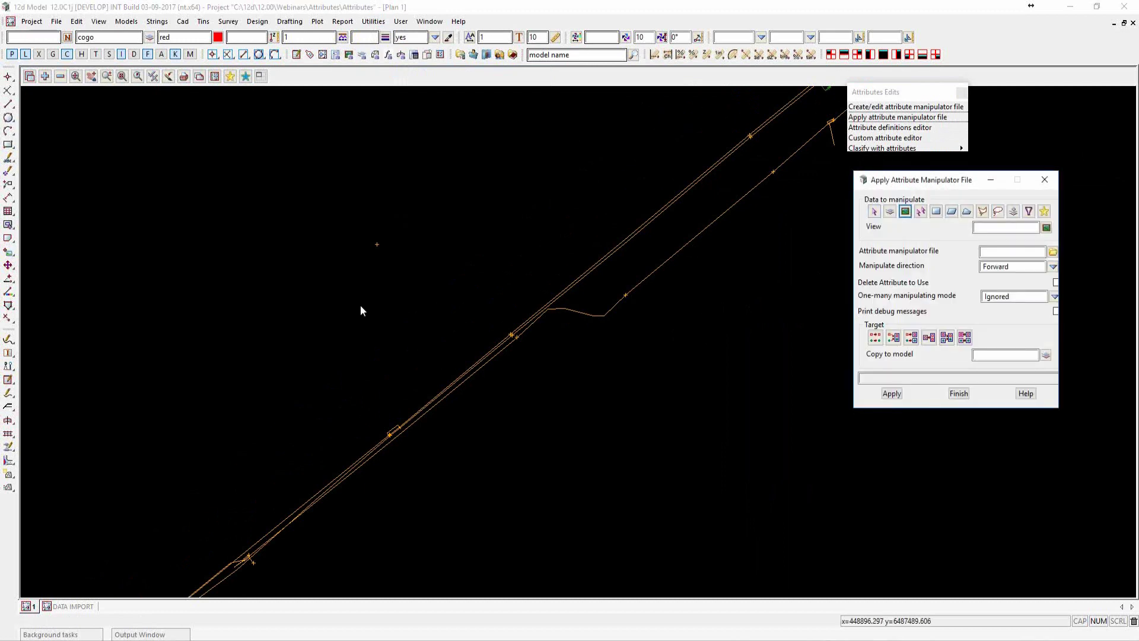
{"action": "left_click", "coordinate": [995, 230]}
{"action": "left_click", "coordinate": [994, 226]}
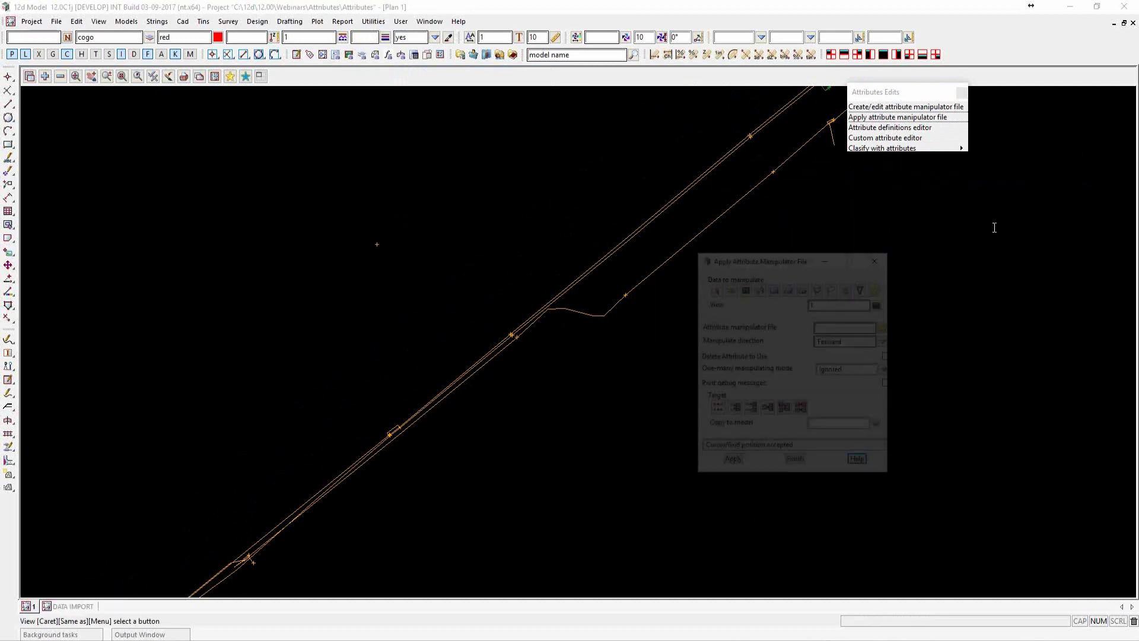
Apply the manipulator file "Delete trimble atts.12dattmf" to the view's data with replacement of existing data as the target
{"action": "left_click_drag", "start_coordinate": [943, 179], "coordinate": [818, 163]}
{"action": "left_click", "coordinate": [927, 237]}
{"action": "left_click", "coordinate": [992, 299]}
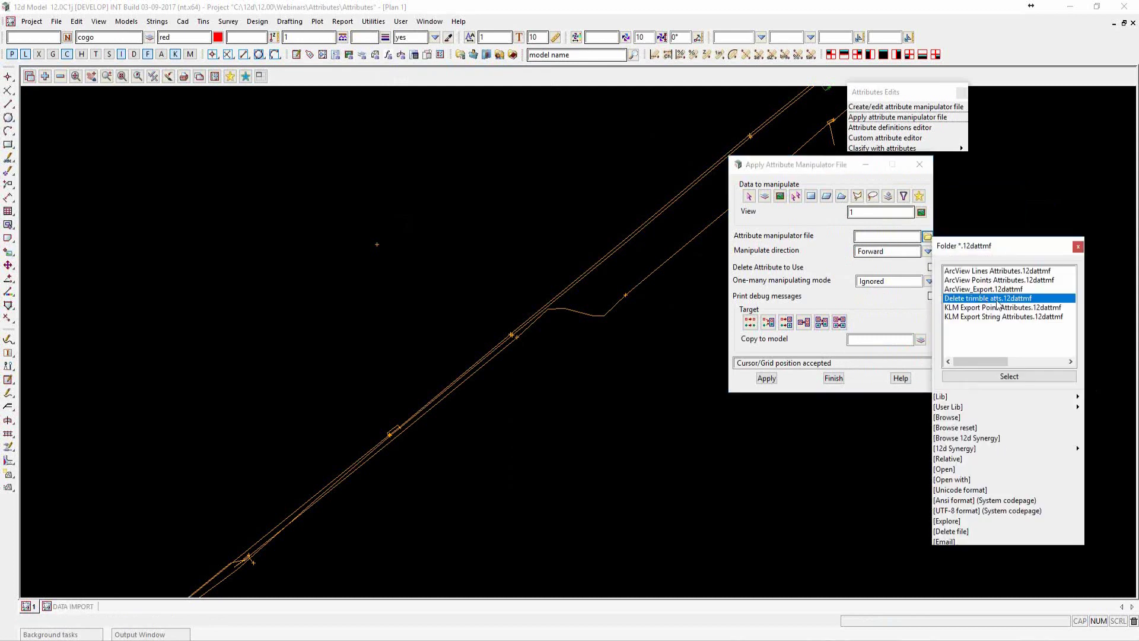
{"action": "left_click", "coordinate": [1024, 374]}
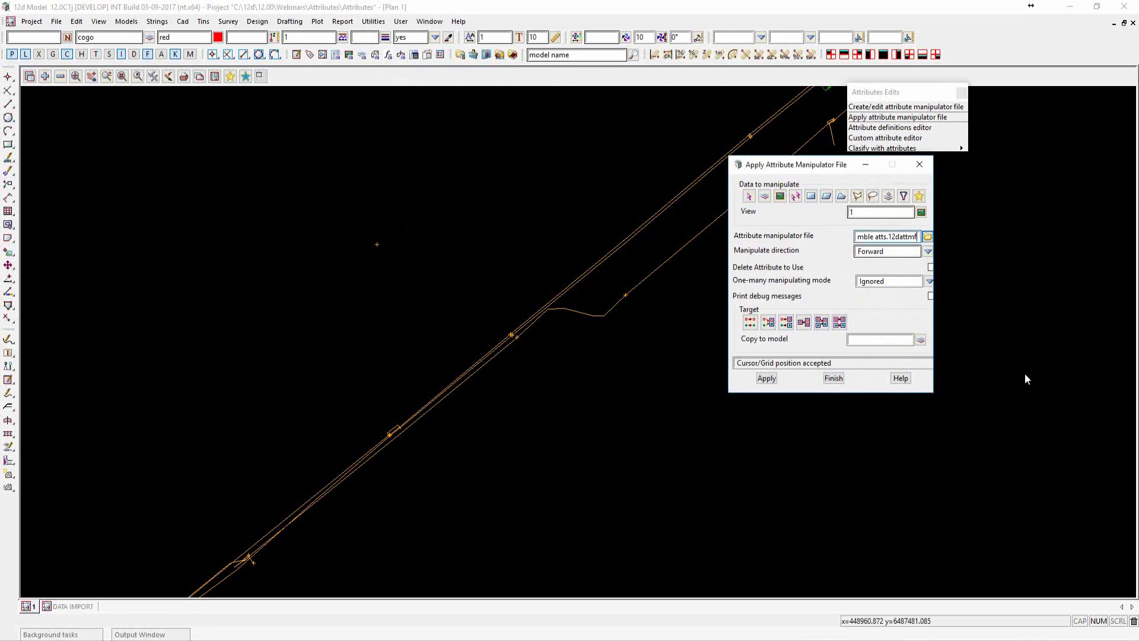
{"action": "left_click", "coordinate": [751, 325]}
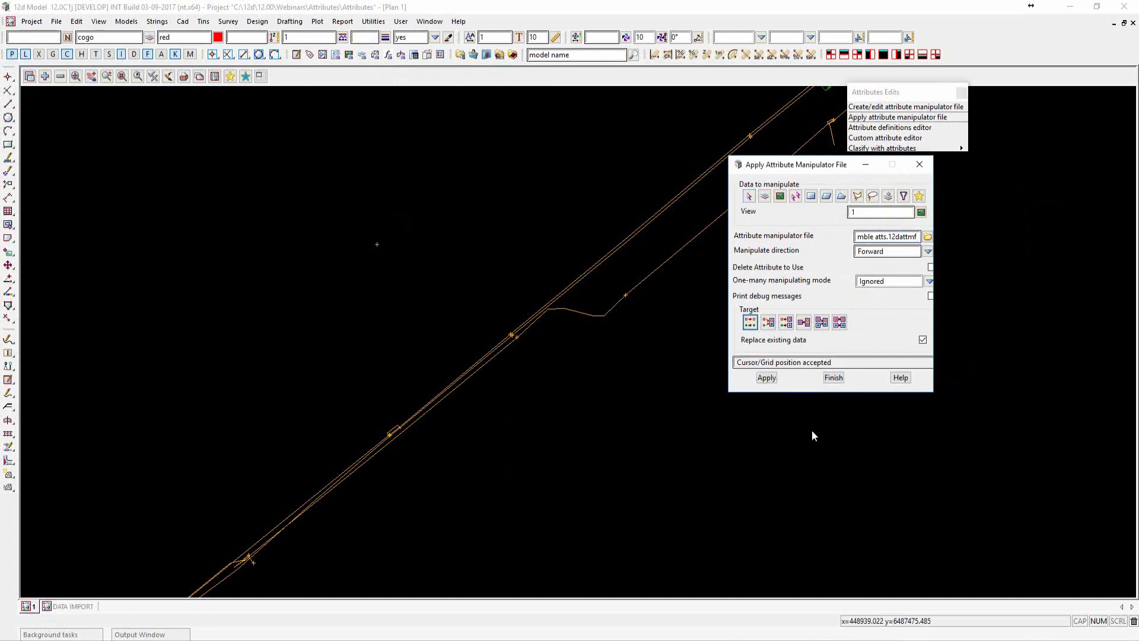
{"action": "left_click", "coordinate": [767, 378]}
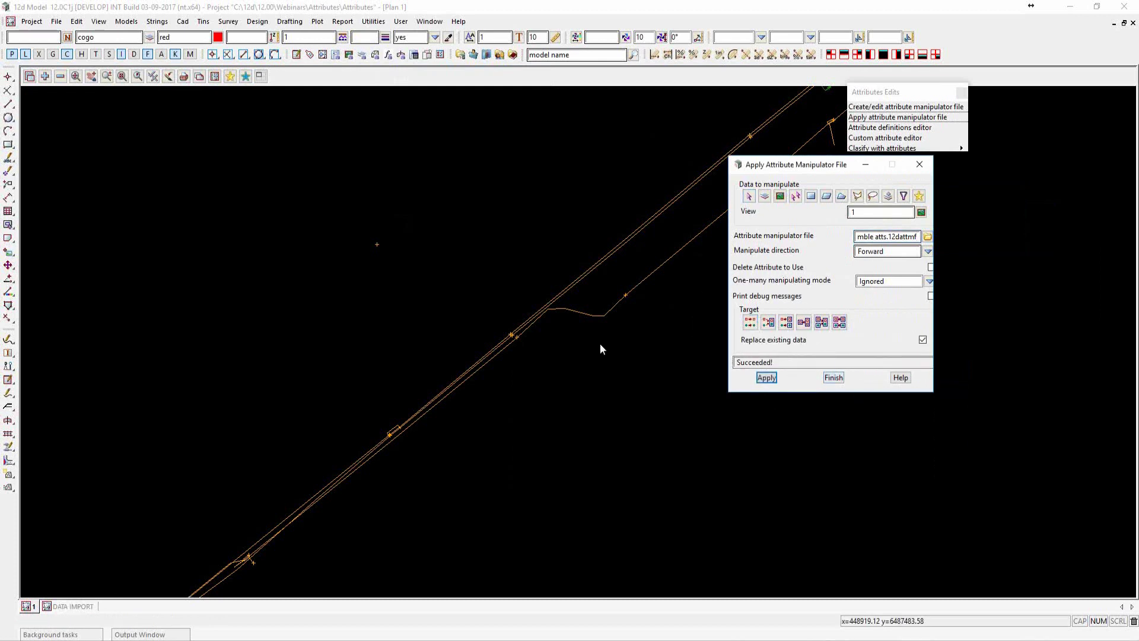
Turn on the attributes display for view 1
{"action": "scroll", "coordinate": [399, 247], "scroll_direction": "down", "scroll_amount": 2}
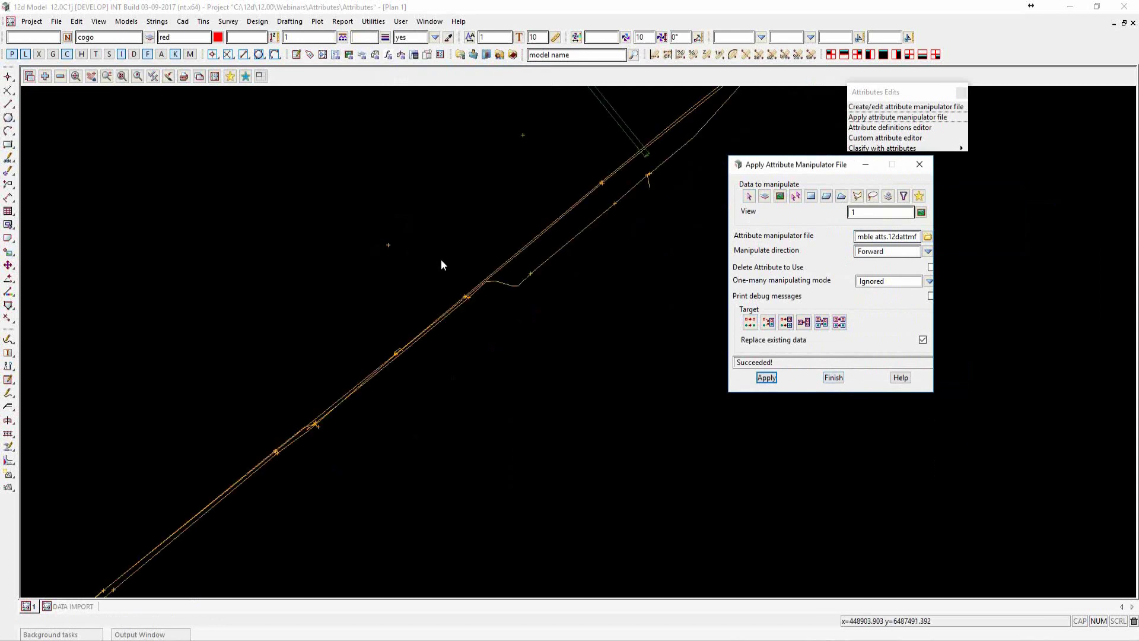
{"action": "left_click", "coordinate": [153, 77]}
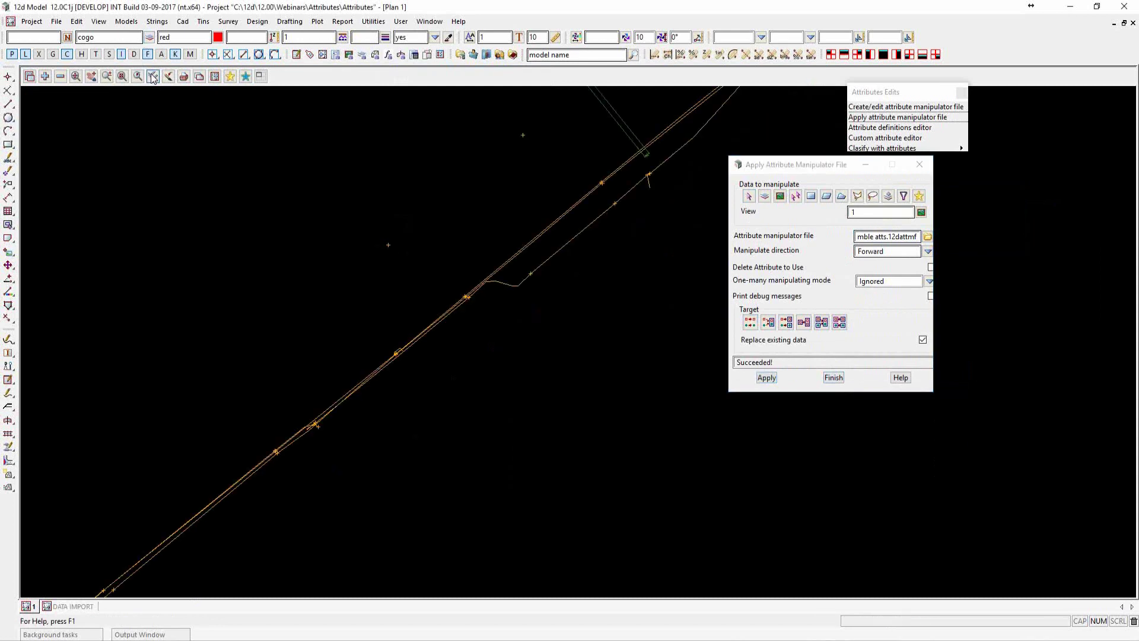
{"action": "left_click", "coordinate": [153, 77]}
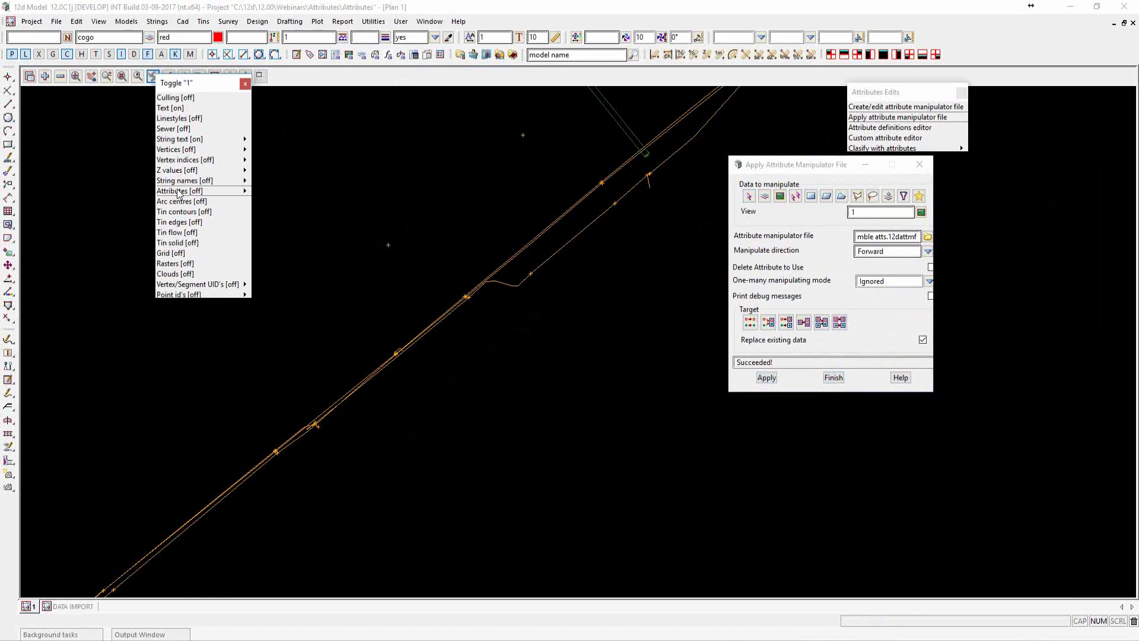
{"action": "left_click", "coordinate": [179, 192]}
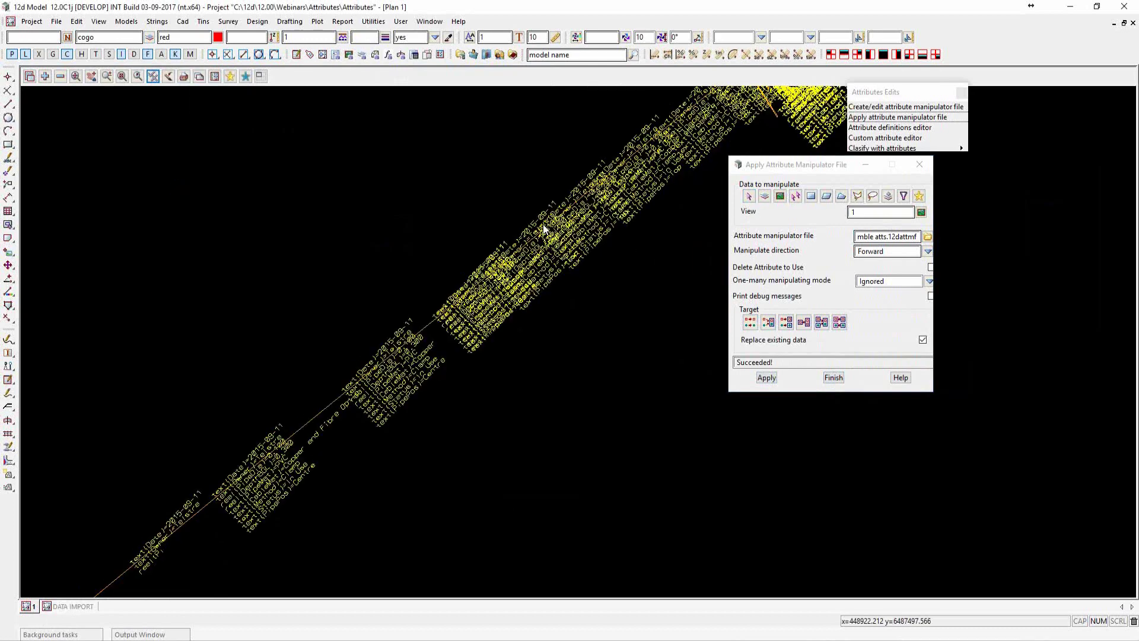
Examine the attribute text left on the string vertices and close the Apply Attribute Manipulator File dialog
{"action": "scroll", "coordinate": [543, 229], "scroll_direction": "up", "scroll_amount": 5}
{"action": "scroll", "coordinate": [496, 298], "scroll_direction": "up", "scroll_amount": 5}
{"action": "scroll", "coordinate": [331, 149], "scroll_direction": "up", "scroll_amount": 3}
{"action": "scroll", "coordinate": [282, 245], "scroll_direction": "up", "scroll_amount": 3}
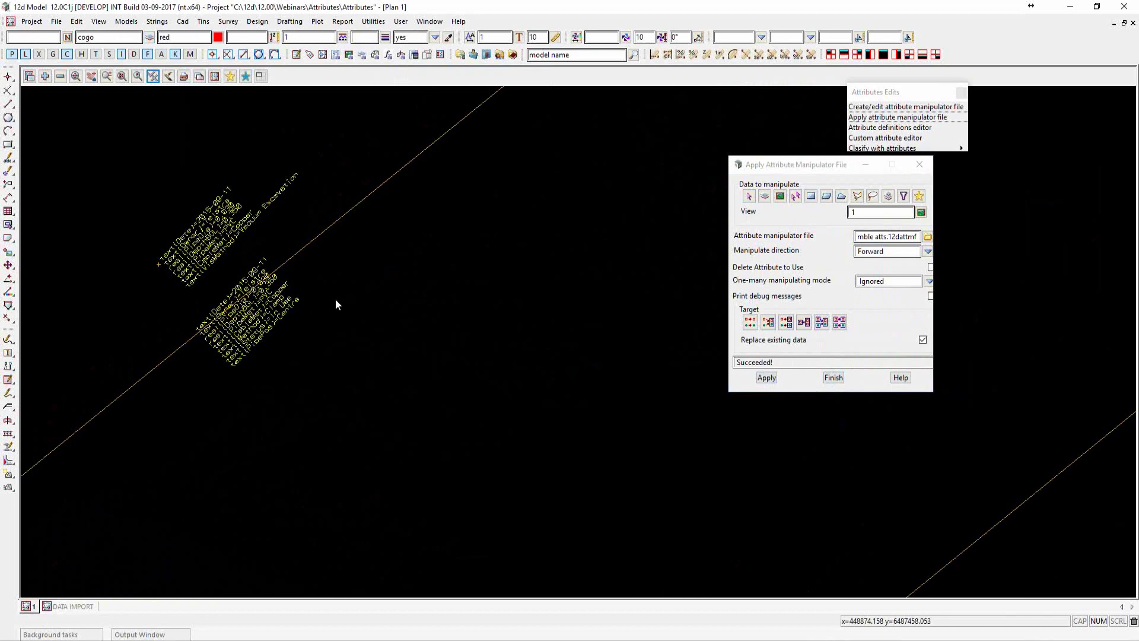
{"action": "scroll", "coordinate": [582, 321], "scroll_direction": "up", "scroll_amount": 4}
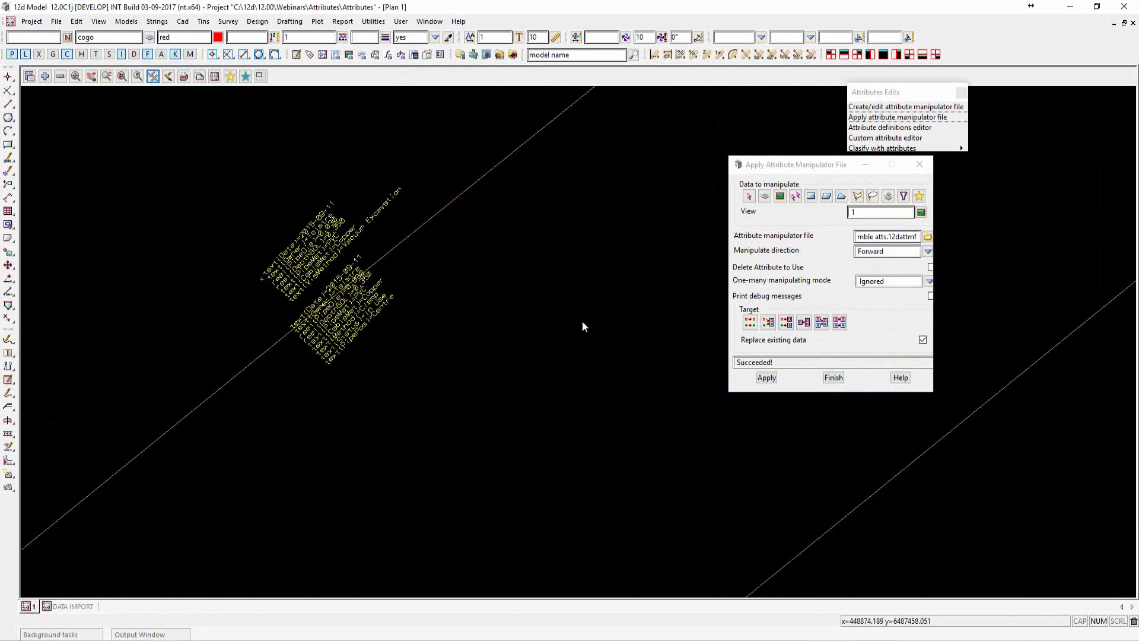
{"action": "scroll", "coordinate": [549, 299], "scroll_direction": "down", "scroll_amount": 2}
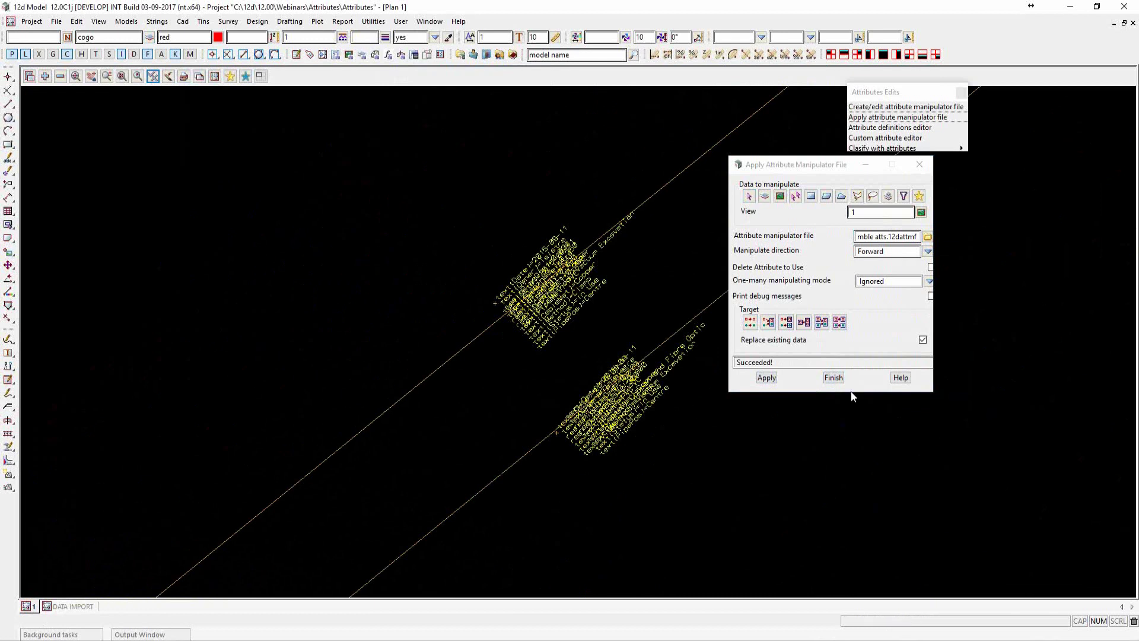
{"action": "left_click", "coordinate": [836, 380]}
{"action": "left_click", "coordinate": [833, 378]}
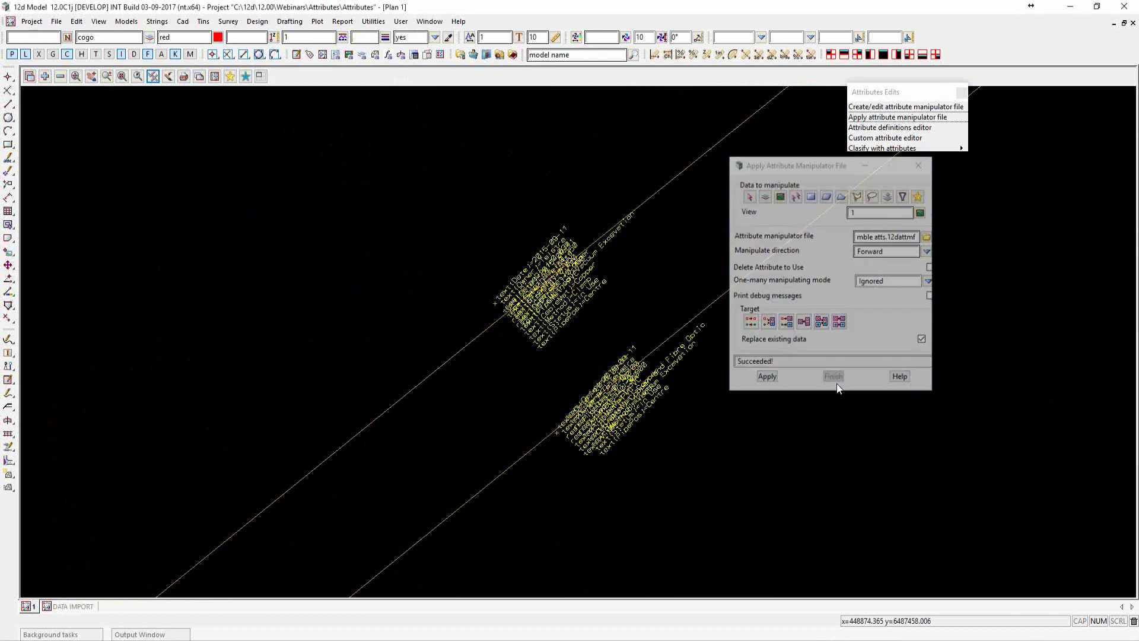
{"action": "left_click", "coordinate": [126, 21]}
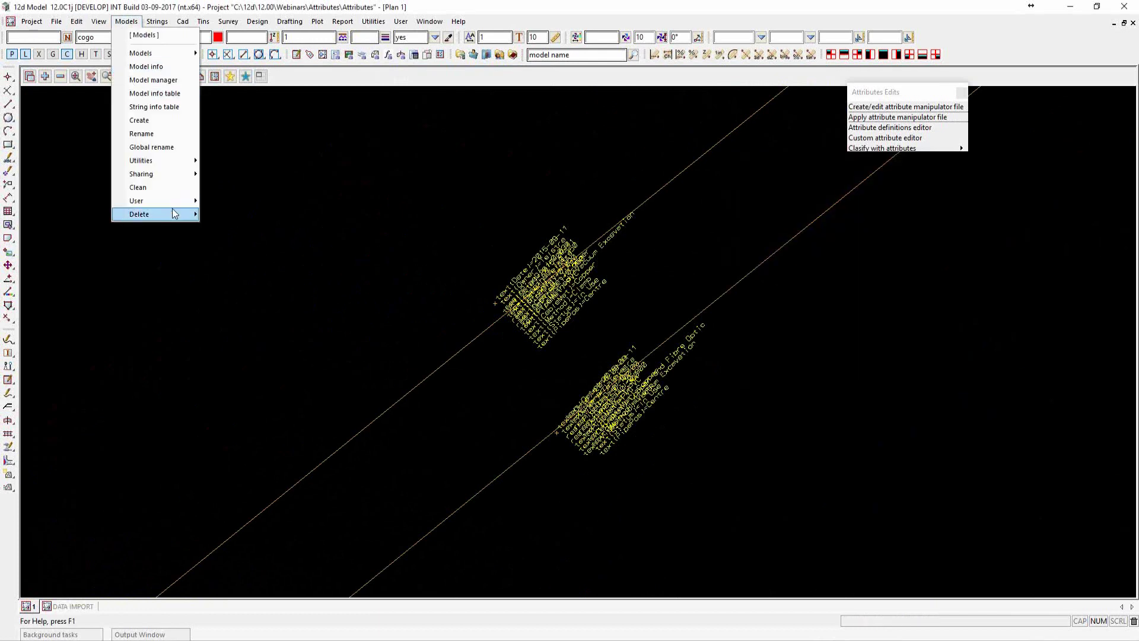
{"action": "mouse_move", "coordinate": [175, 214]}
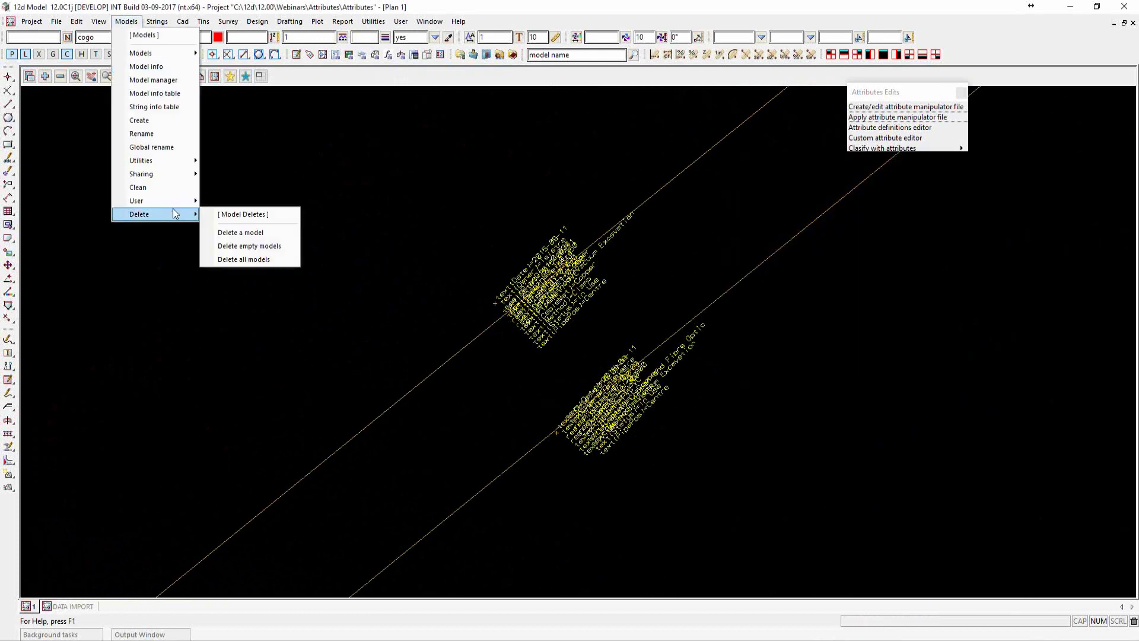
{"action": "left_click", "coordinate": [249, 246]}
{"action": "left_click", "coordinate": [419, 253]}
Permanently delete all models from the project
{"action": "left_click", "coordinate": [126, 21]}
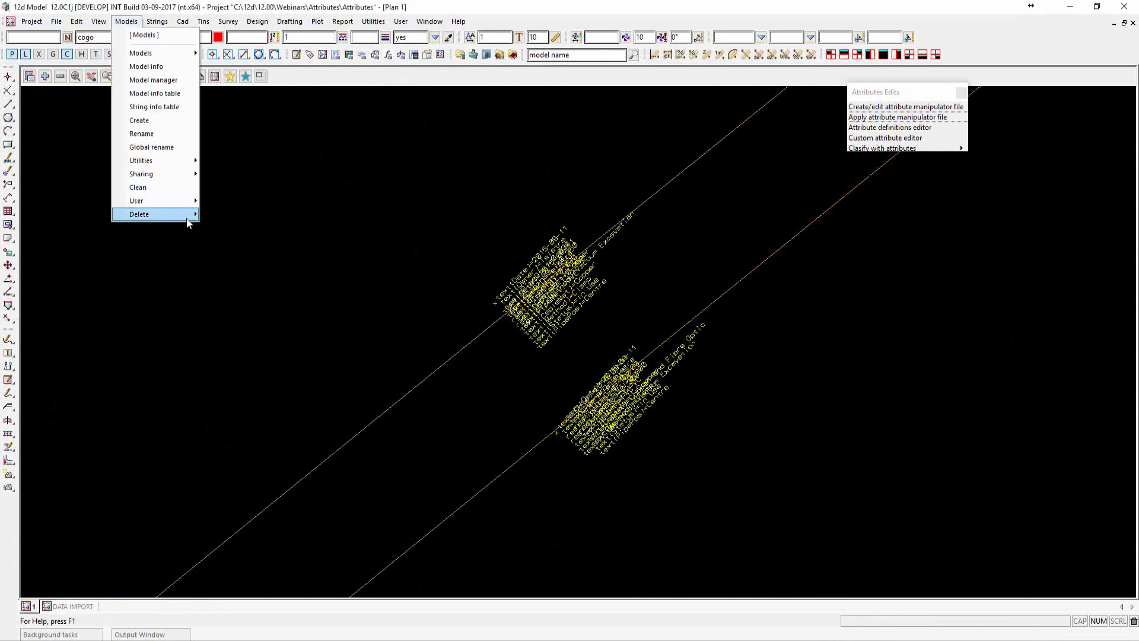
{"action": "mouse_move", "coordinate": [189, 215]}
{"action": "left_click", "coordinate": [242, 259]}
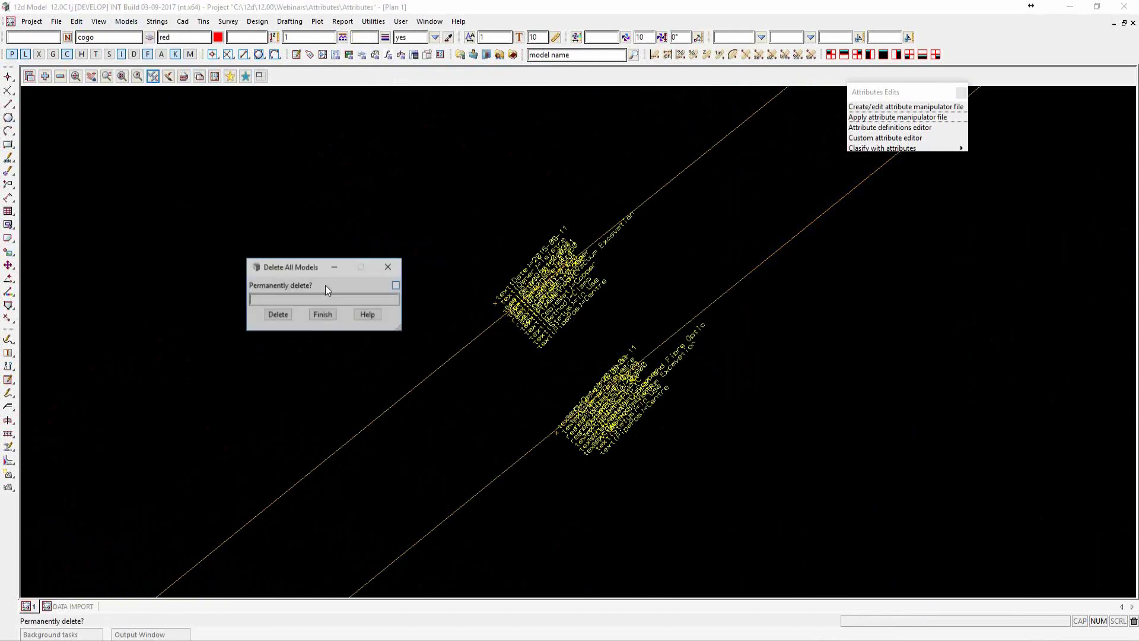
{"action": "left_click", "coordinate": [396, 285]}
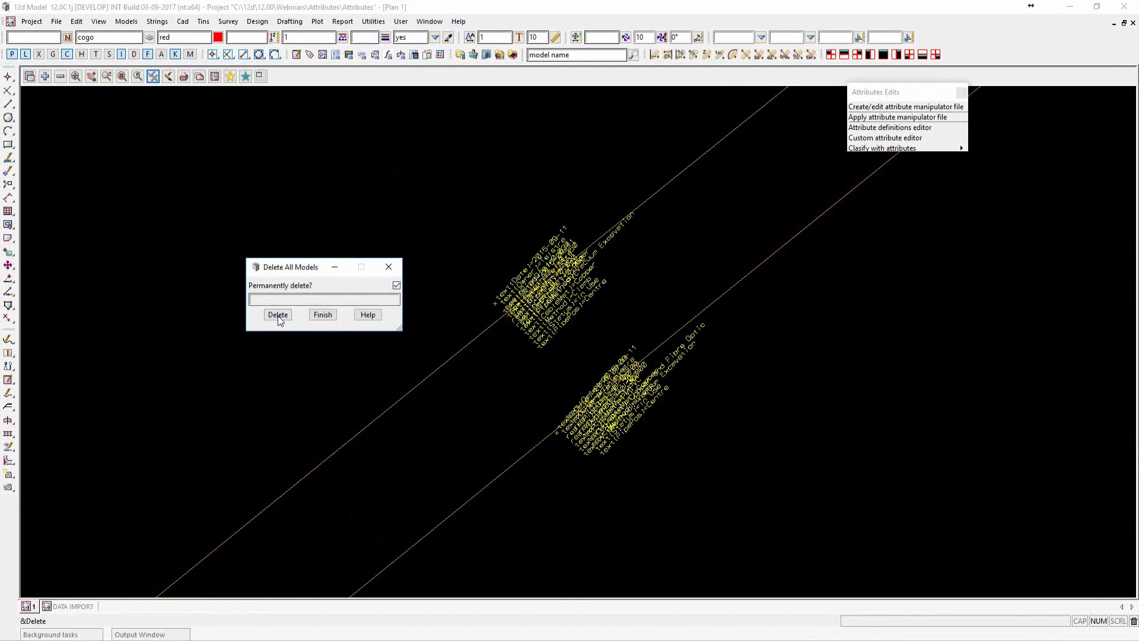
{"action": "left_click", "coordinate": [279, 315]}
{"action": "left_click", "coordinate": [583, 366]}
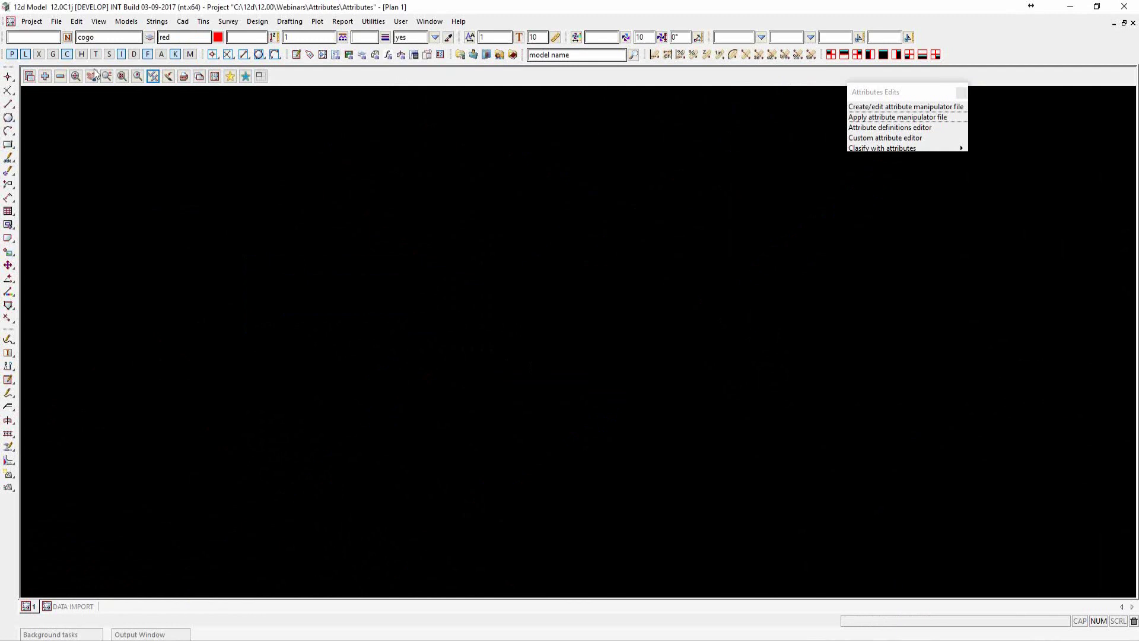
Read the archive file SURVEY_DATA_SET_2.12daz from the project folder into view 1 and turn off the view's attributes display
{"action": "mouse_move", "coordinate": [77, 621]}
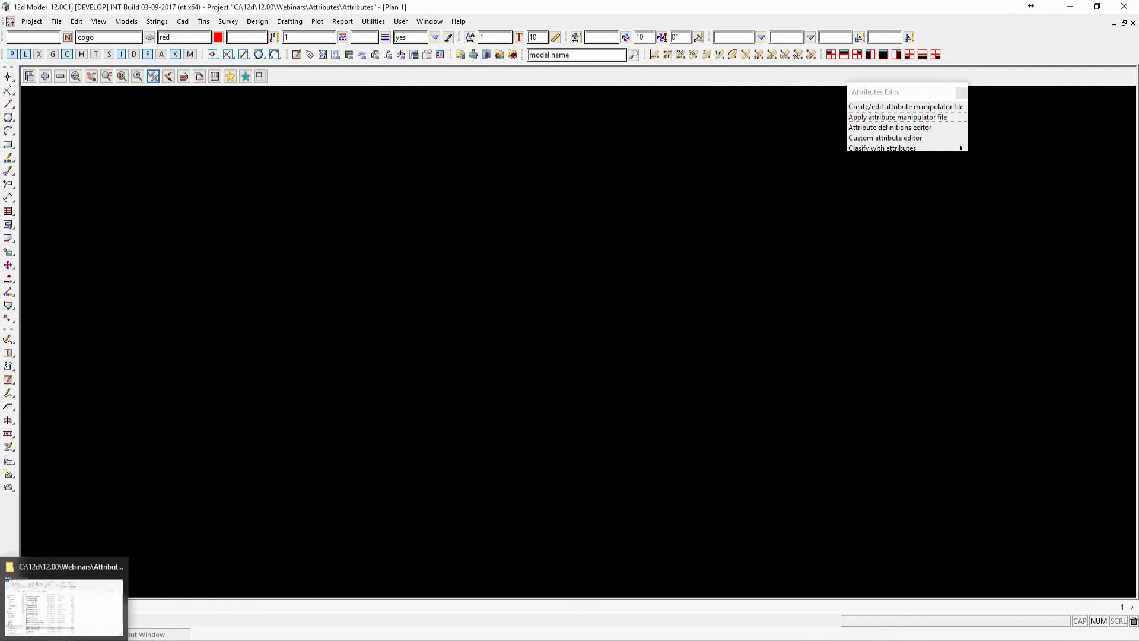
{"action": "left_click", "coordinate": [77, 621]}
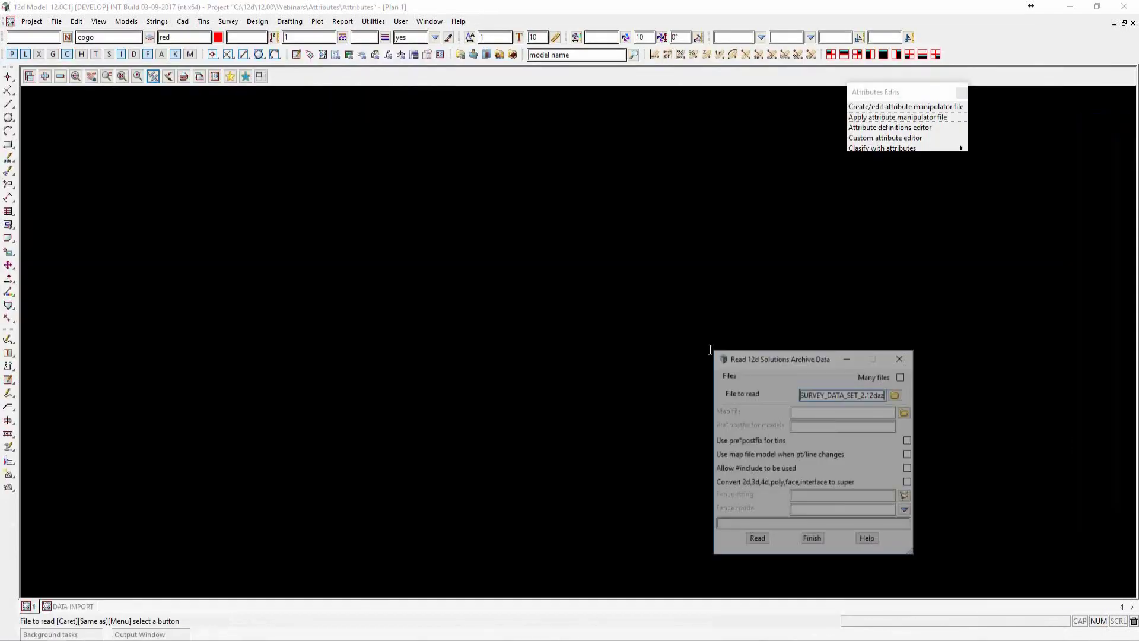
{"action": "left_click_drag", "start_coordinate": [808, 361], "coordinate": [584, 207]}
{"action": "left_click", "coordinate": [534, 383]}
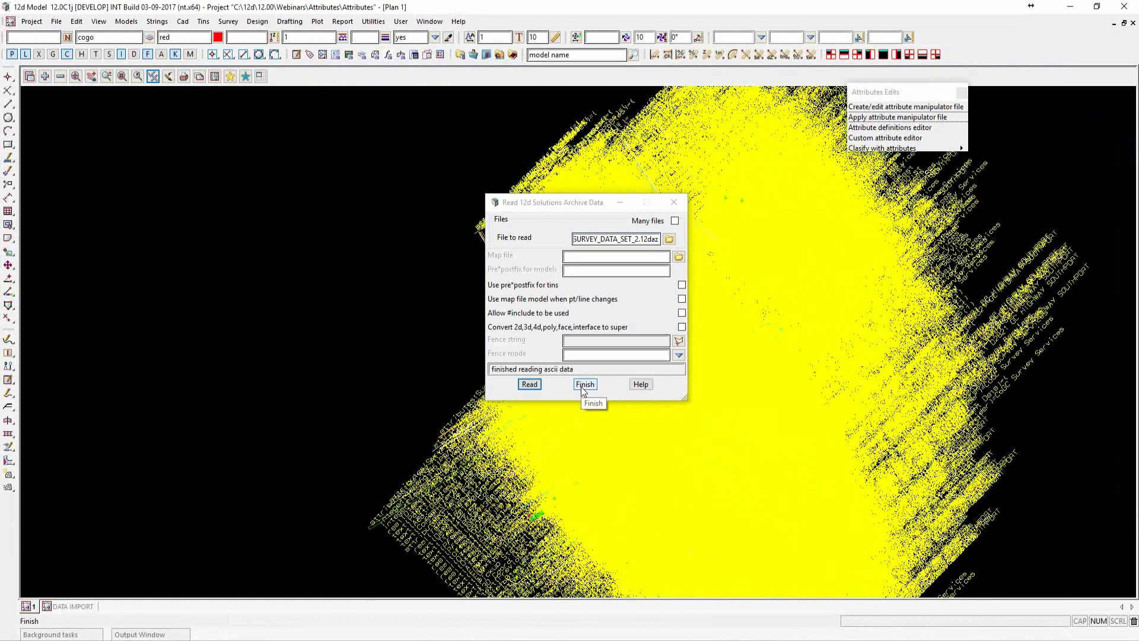
{"action": "left_click", "coordinate": [169, 76]}
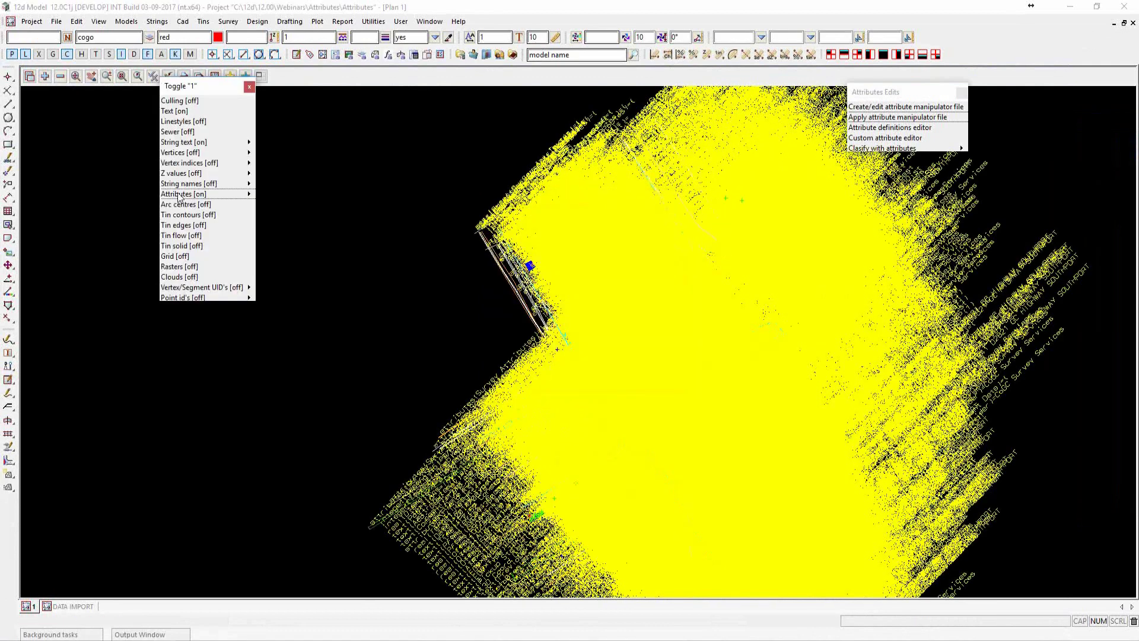
{"action": "left_click", "coordinate": [178, 196]}
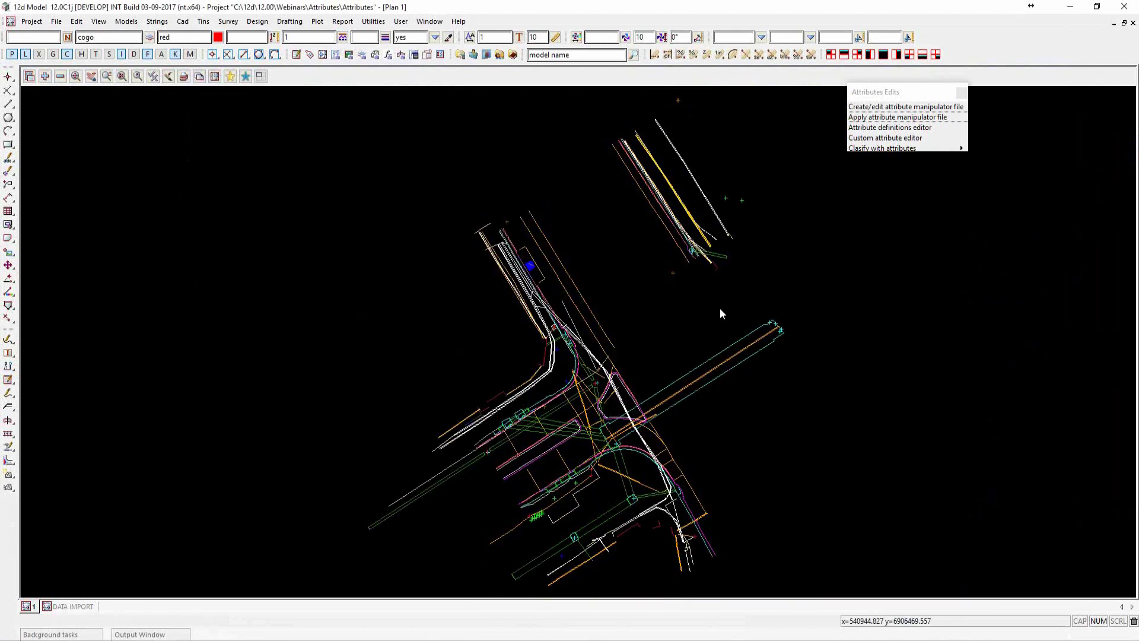
Look over the newly imported survey strings in the plan view
{"action": "scroll", "coordinate": [704, 299], "scroll_direction": "down", "scroll_amount": 2}
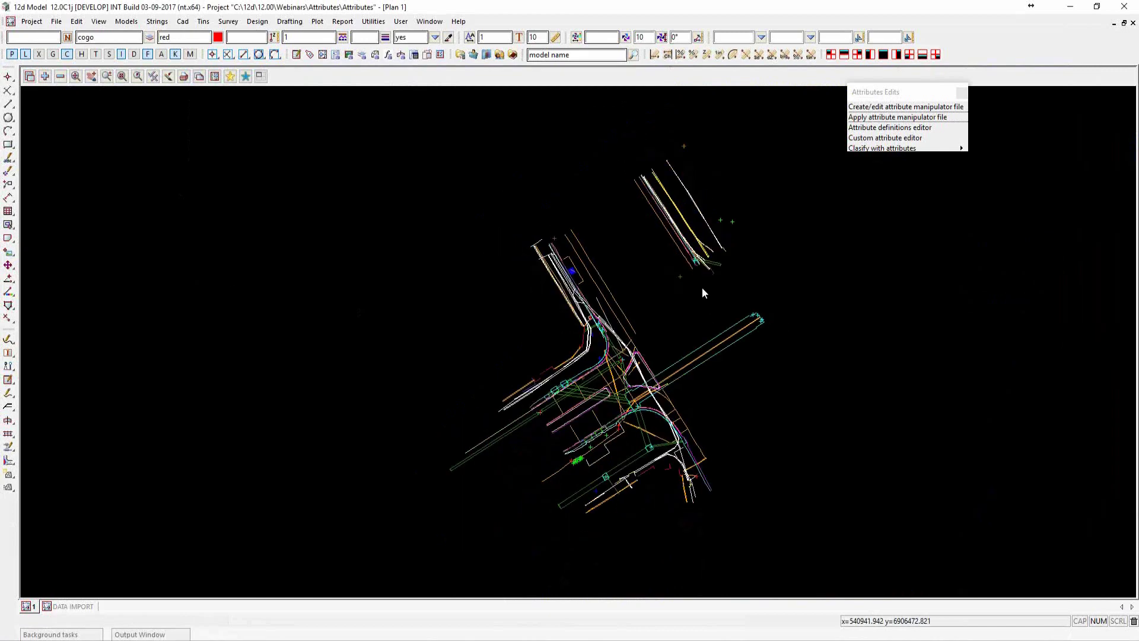
{"action": "scroll", "coordinate": [646, 368], "scroll_direction": "up", "scroll_amount": 2}
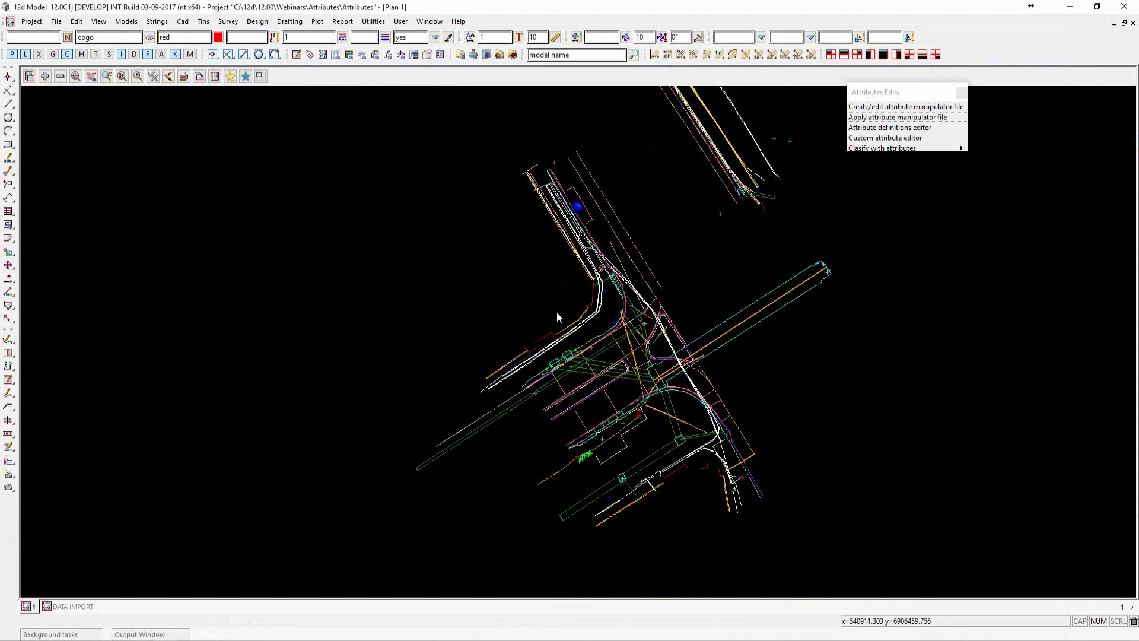
{"action": "scroll", "coordinate": [526, 316], "scroll_direction": "down", "scroll_amount": 1}
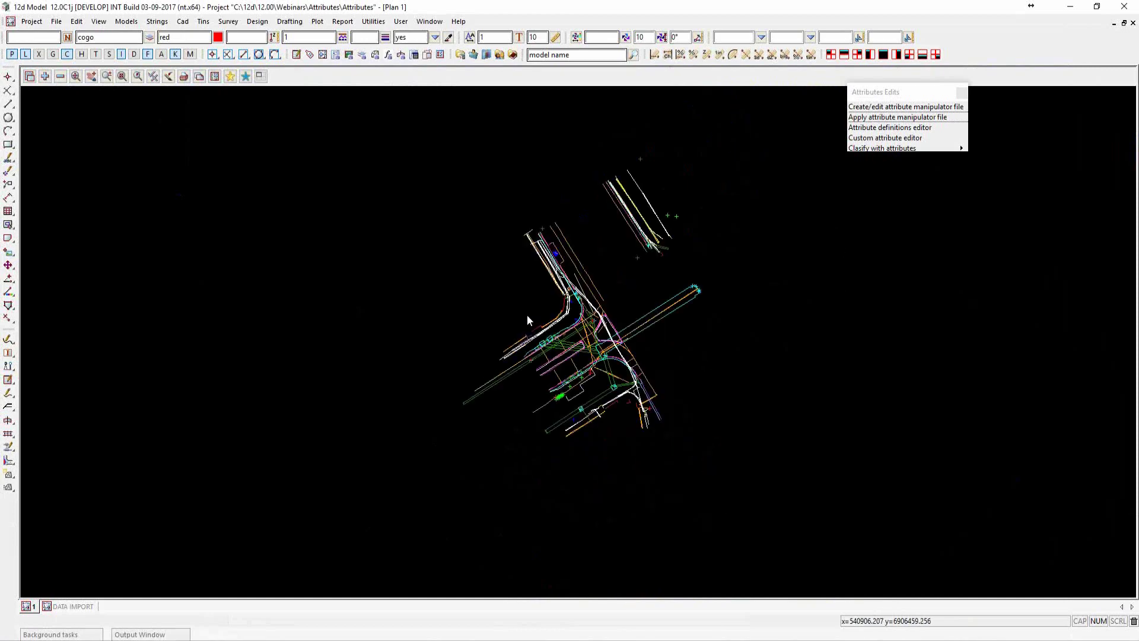
{"action": "scroll", "coordinate": [657, 222], "scroll_direction": "up", "scroll_amount": 2}
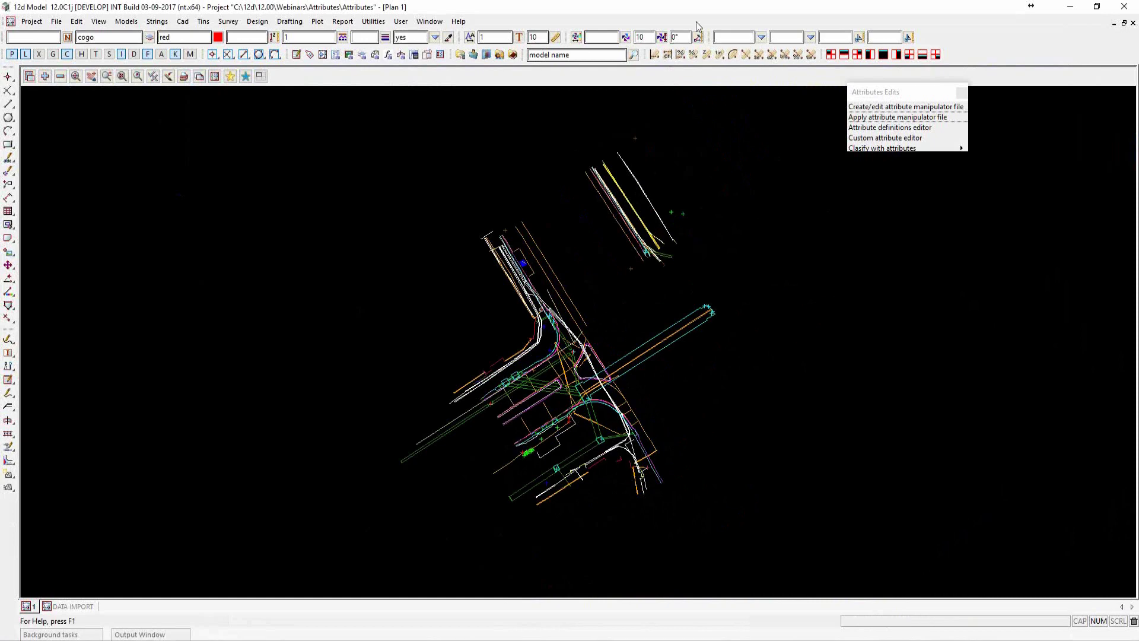
{"action": "scroll", "coordinate": [617, 230], "scroll_direction": "up", "scroll_amount": 1}
{"action": "scroll", "coordinate": [659, 241], "scroll_direction": "up", "scroll_amount": 6}
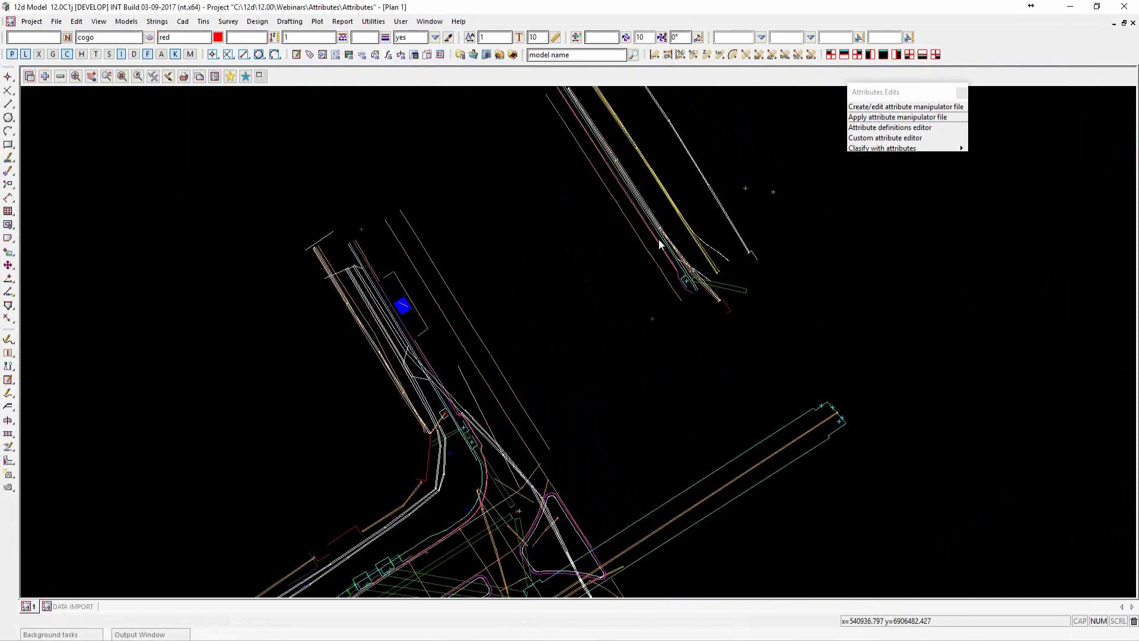
{"action": "scroll", "coordinate": [729, 243], "scroll_direction": "down", "scroll_amount": 7}
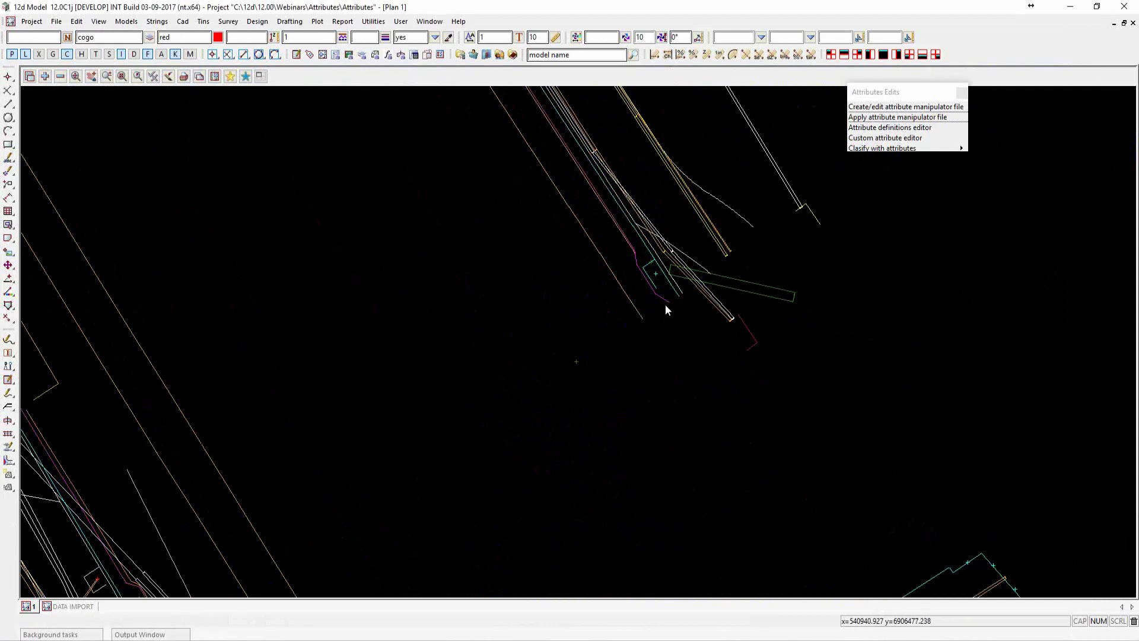
{"action": "scroll", "coordinate": [665, 305], "scroll_direction": "down", "scroll_amount": 3}
{"action": "scroll", "coordinate": [807, 424], "scroll_direction": "up", "scroll_amount": 5}
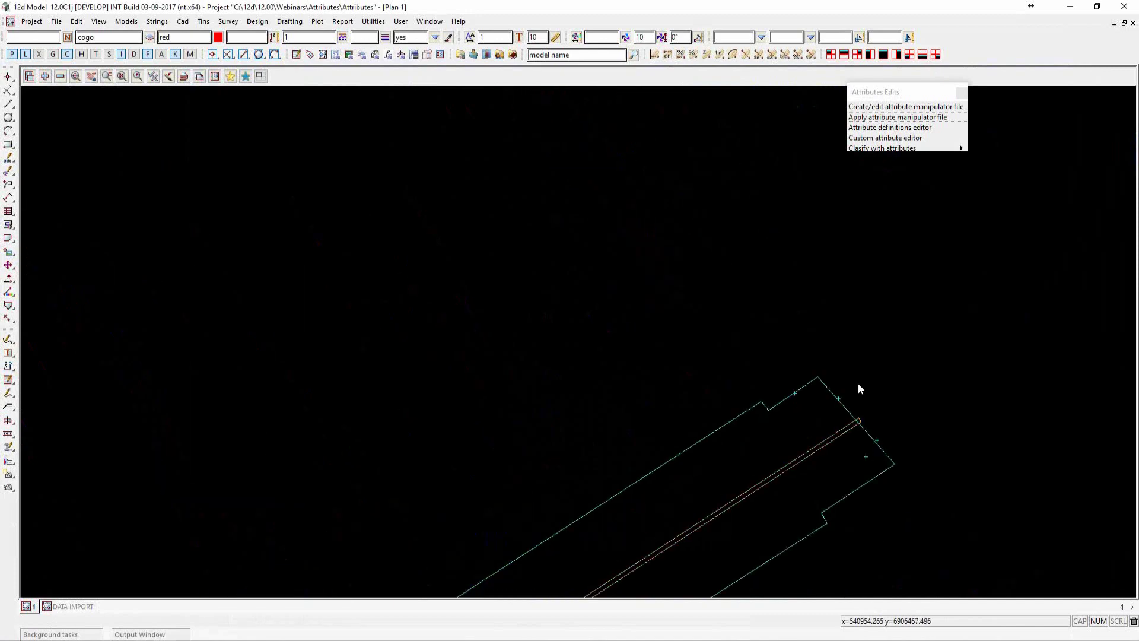
{"action": "scroll", "coordinate": [858, 385], "scroll_direction": "down", "scroll_amount": 3}
{"action": "scroll", "coordinate": [855, 365], "scroll_direction": "down", "scroll_amount": 2}
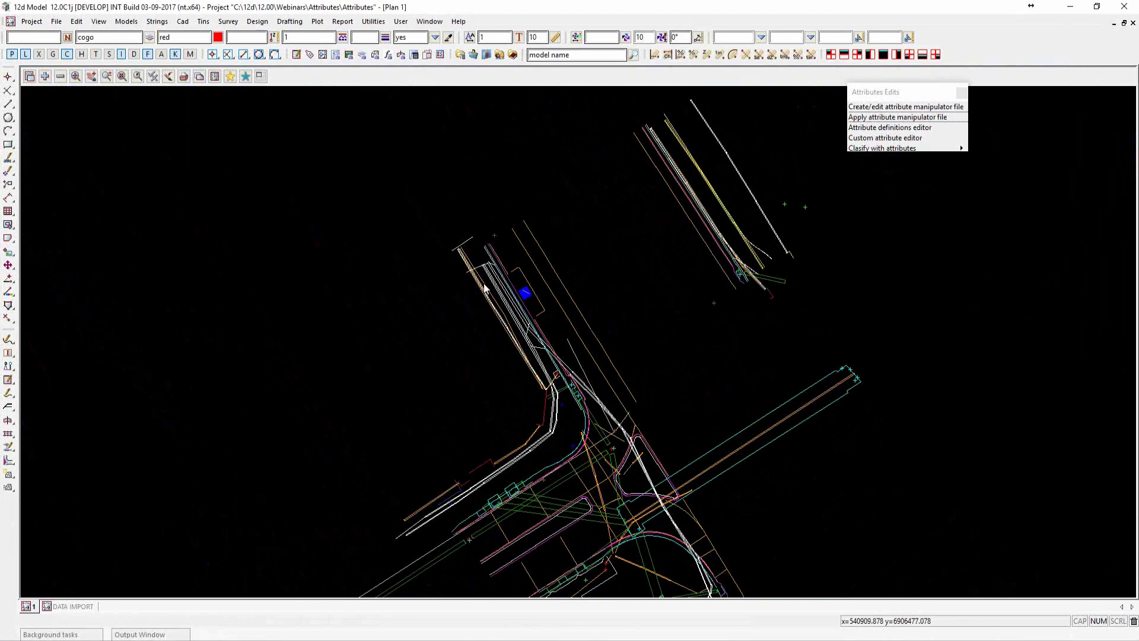
{"action": "scroll", "coordinate": [471, 272], "scroll_direction": "down", "scroll_amount": 3}
{"action": "scroll", "coordinate": [504, 430], "scroll_direction": "up", "scroll_amount": 1}
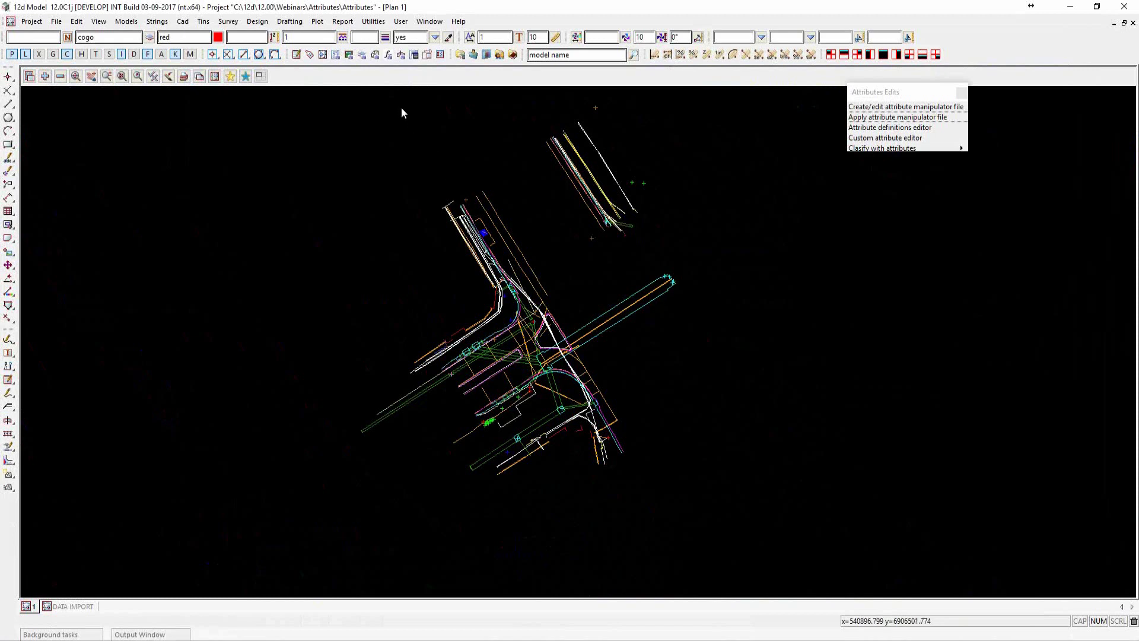
Open the Change utility for string information and use view 1 as the filtered data source
{"action": "left_click", "coordinate": [374, 22]}
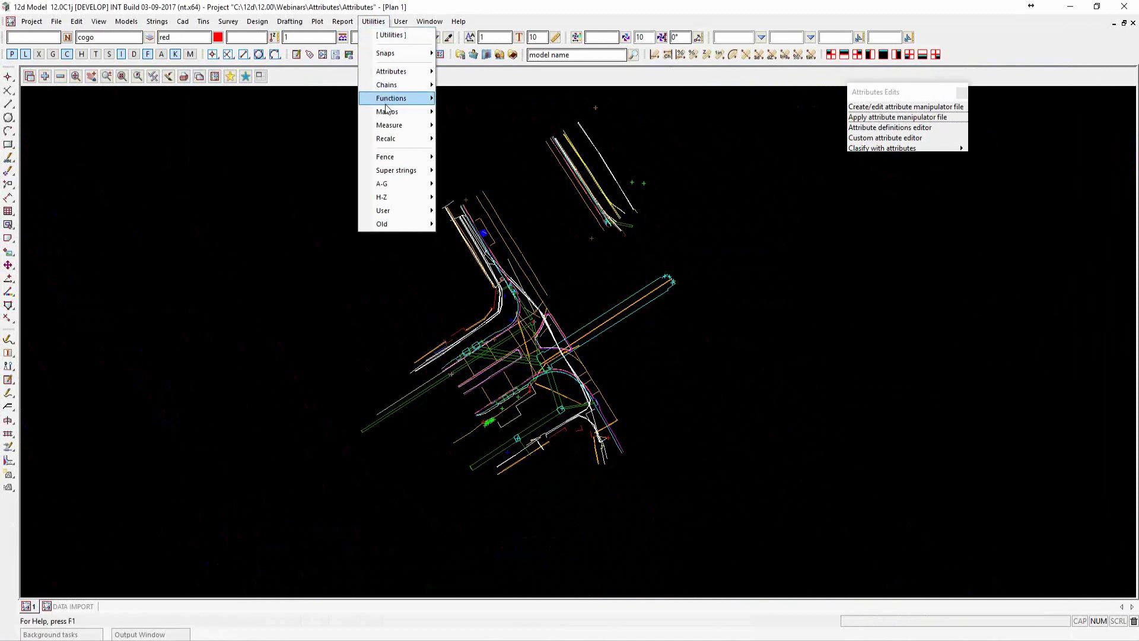
{"action": "mouse_move", "coordinate": [415, 186]}
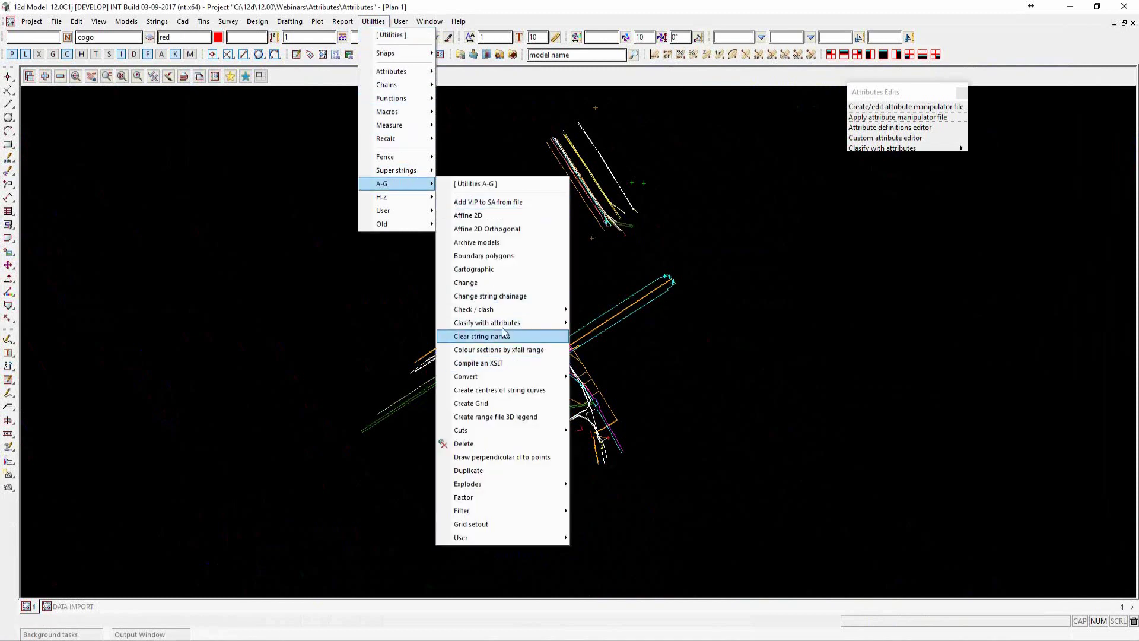
{"action": "left_click", "coordinate": [485, 289]}
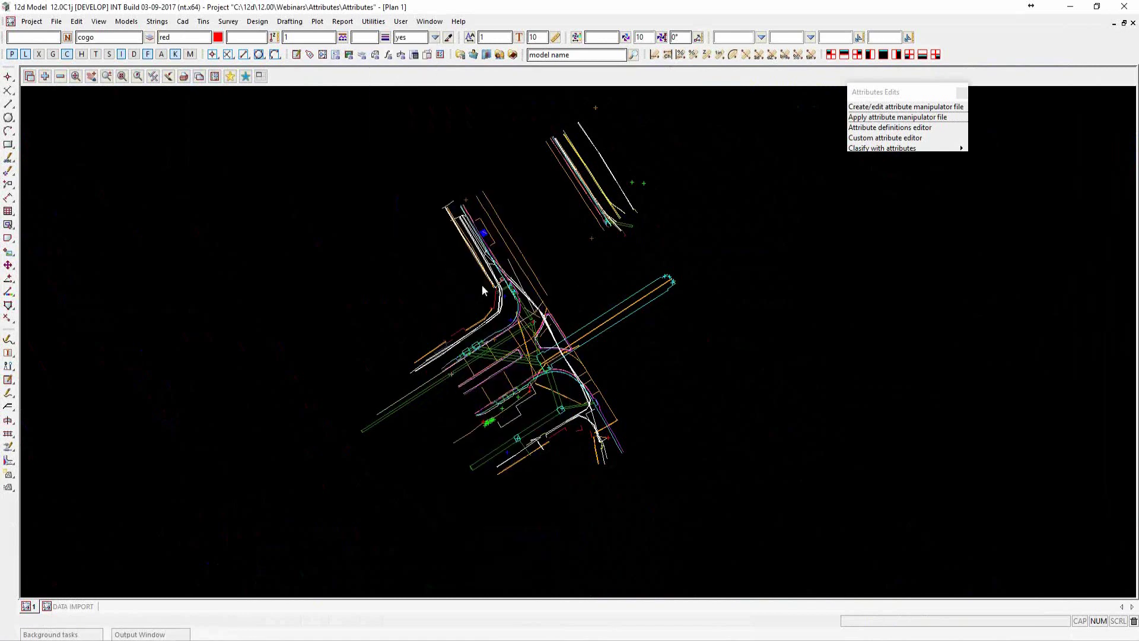
{"action": "left_click_drag", "start_coordinate": [565, 294], "coordinate": [753, 181]}
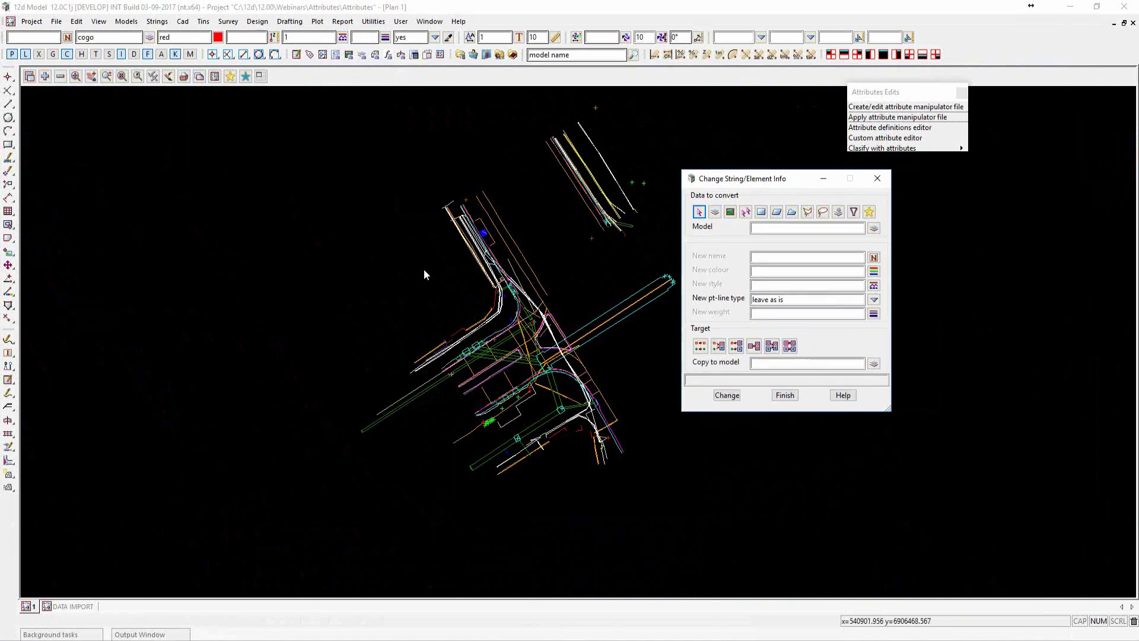
{"action": "scroll", "coordinate": [422, 268], "scroll_direction": "down", "scroll_amount": 1}
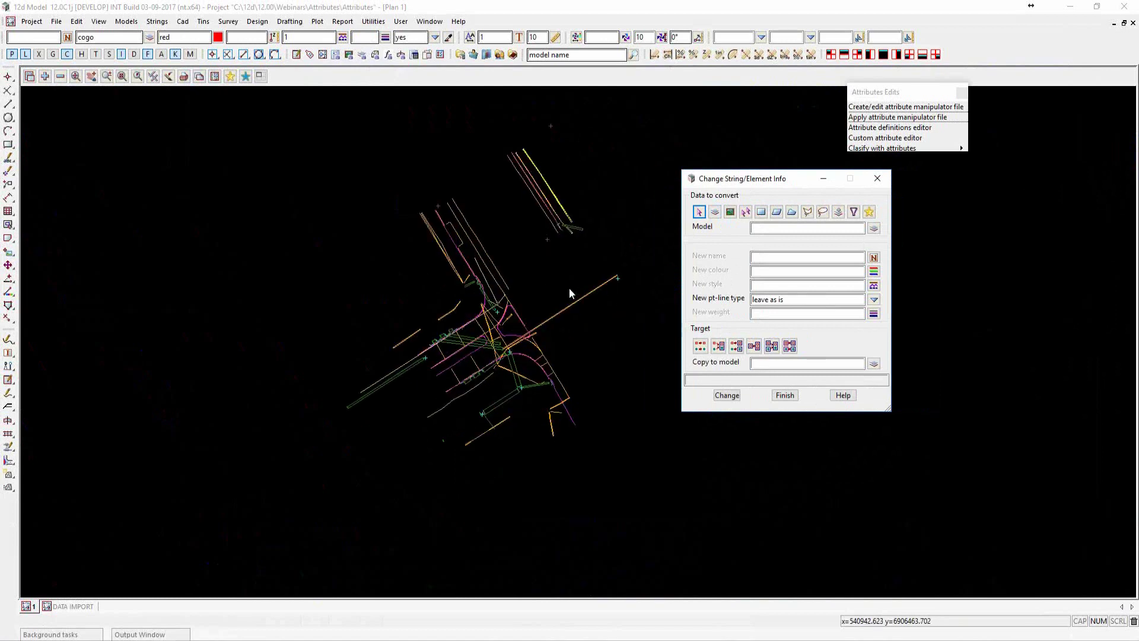
{"action": "scroll", "coordinate": [569, 289], "scroll_direction": "up", "scroll_amount": 1}
{"action": "left_click_drag", "start_coordinate": [728, 183], "coordinate": [692, 165]}
{"action": "left_click", "coordinate": [817, 195]}
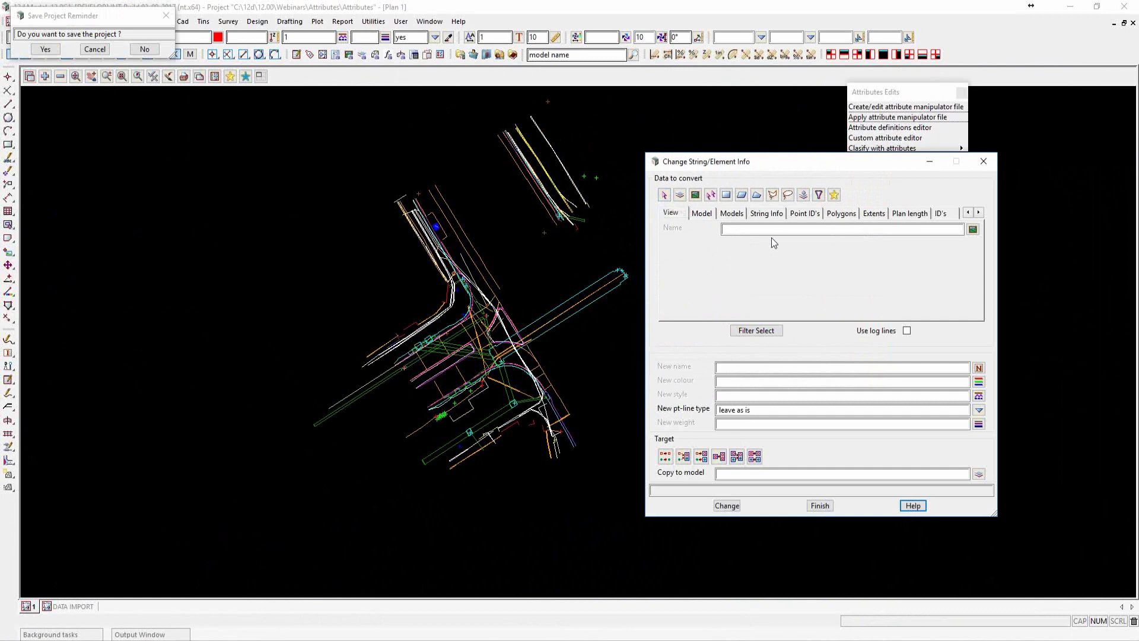
{"action": "left_click", "coordinate": [974, 231]}
{"action": "left_click", "coordinate": [983, 253]}
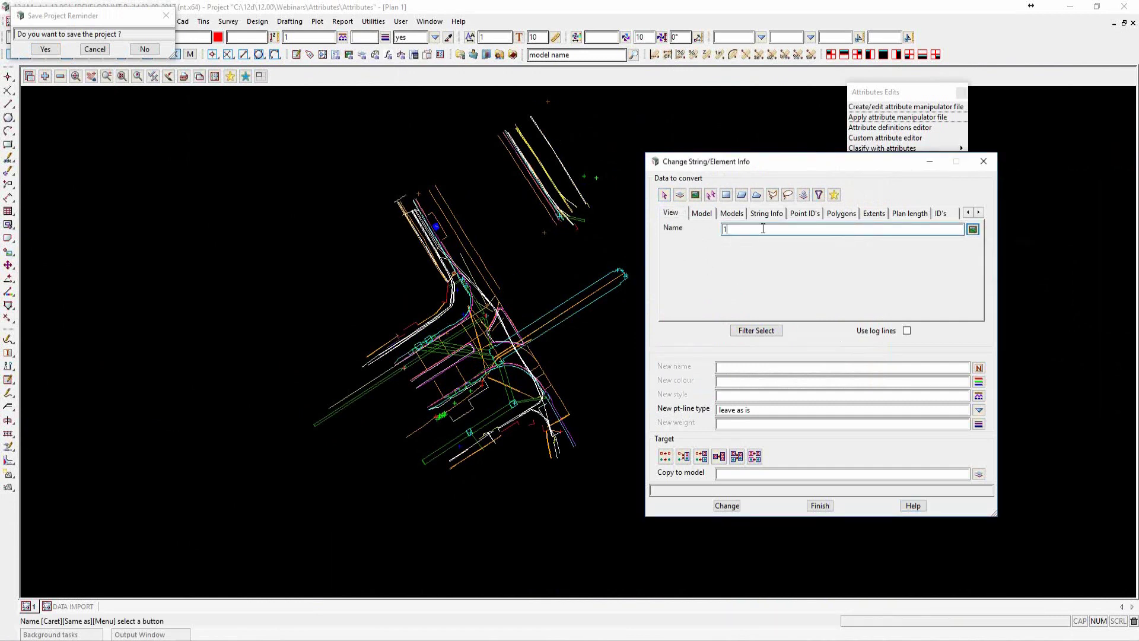
Restrict the filter to strings with pt-line type line string and run the filter selection
{"action": "left_click", "coordinate": [777, 215]}
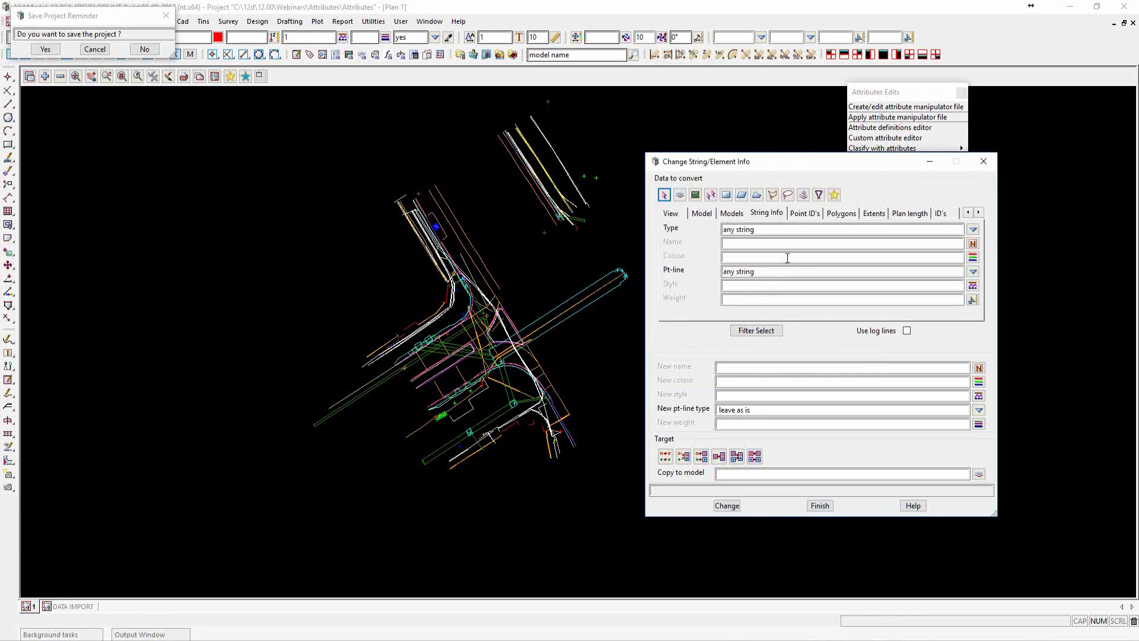
{"action": "left_click", "coordinate": [973, 271]}
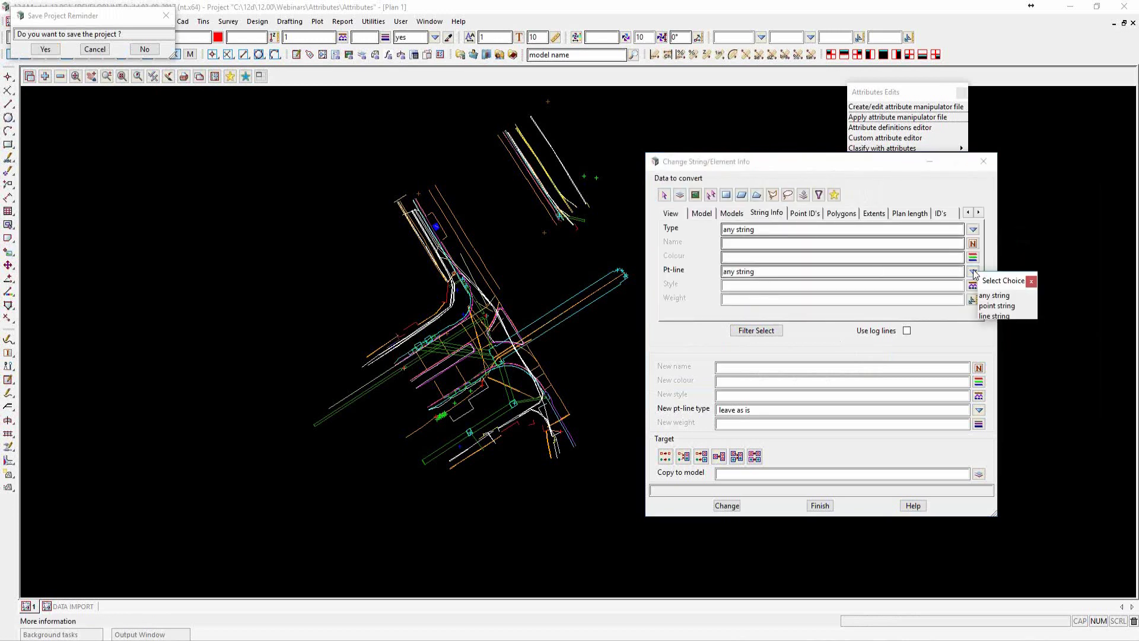
{"action": "left_click", "coordinate": [993, 316]}
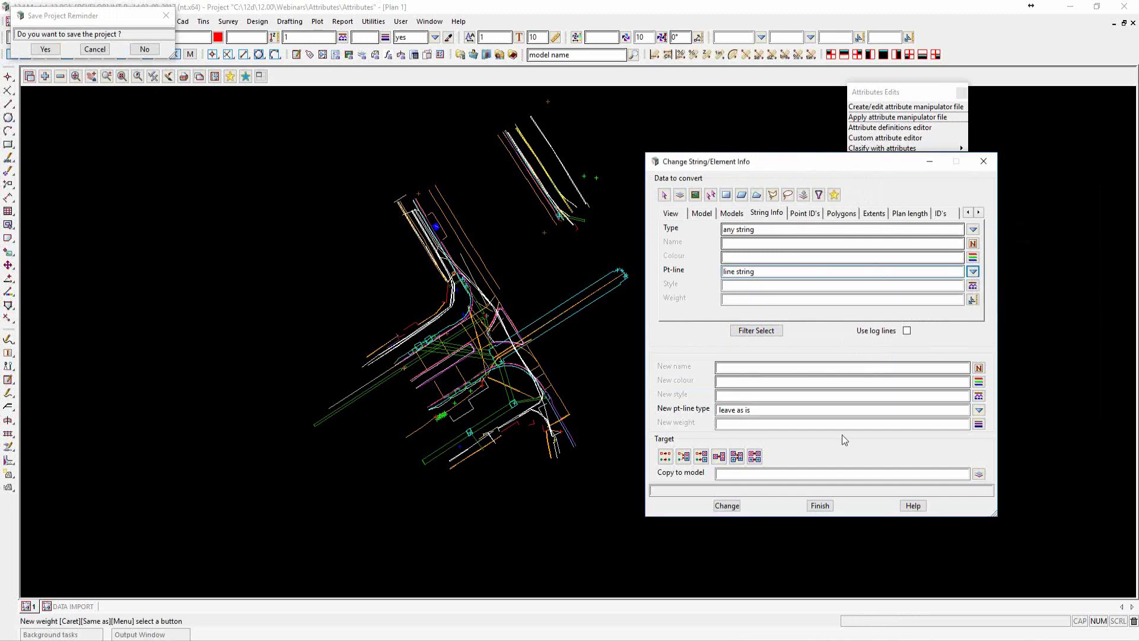
{"action": "left_click", "coordinate": [763, 331]}
{"action": "scroll", "coordinate": [384, 332], "scroll_direction": "down", "scroll_amount": 2}
{"action": "scroll", "coordinate": [510, 267], "scroll_direction": "up", "scroll_amount": 1}
{"action": "scroll", "coordinate": [546, 239], "scroll_direction": "up", "scroll_amount": 2}
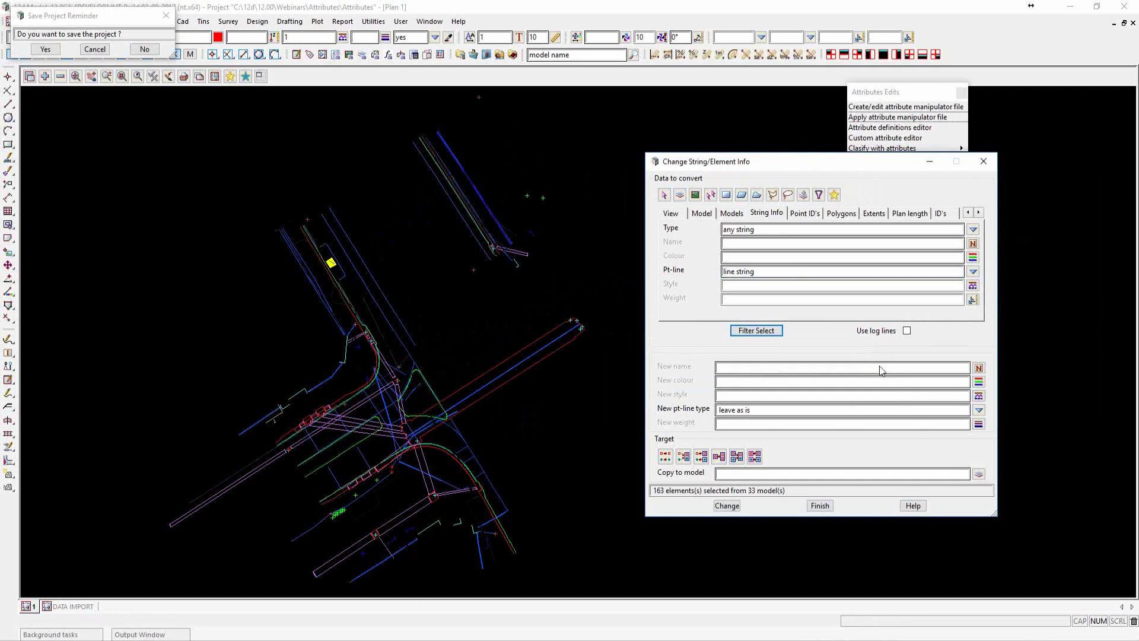
Change the selected strings to pt-line type point with style 1, copying them to their original models
{"action": "left_click", "coordinate": [979, 410]}
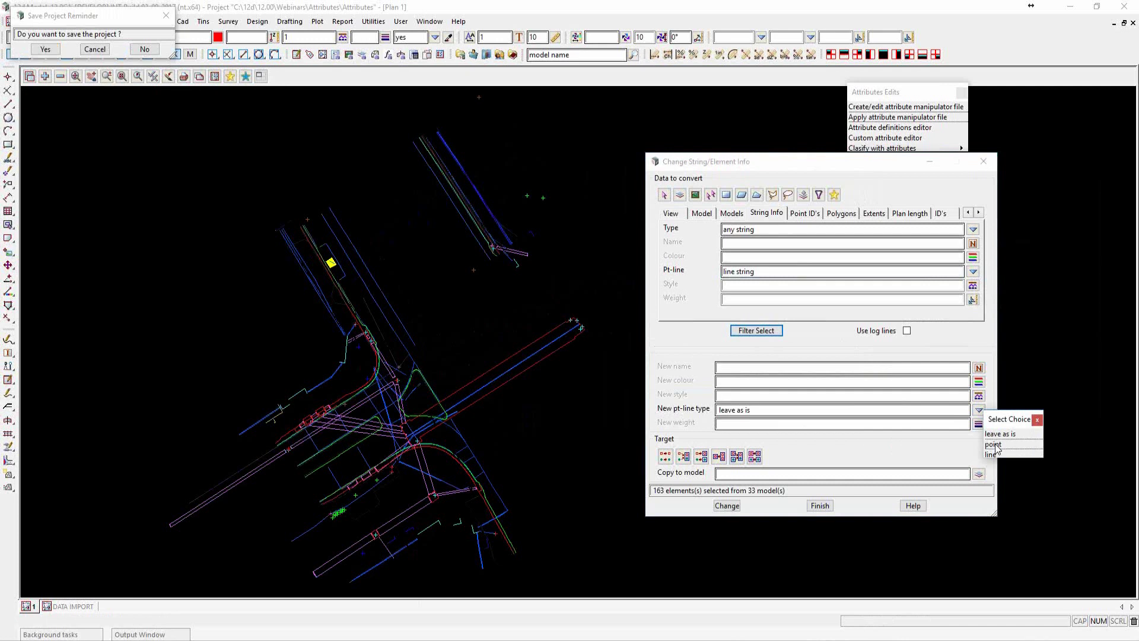
{"action": "left_click", "coordinate": [1003, 446]}
{"action": "left_click", "coordinate": [742, 397]}
{"action": "type", "text": "1"}
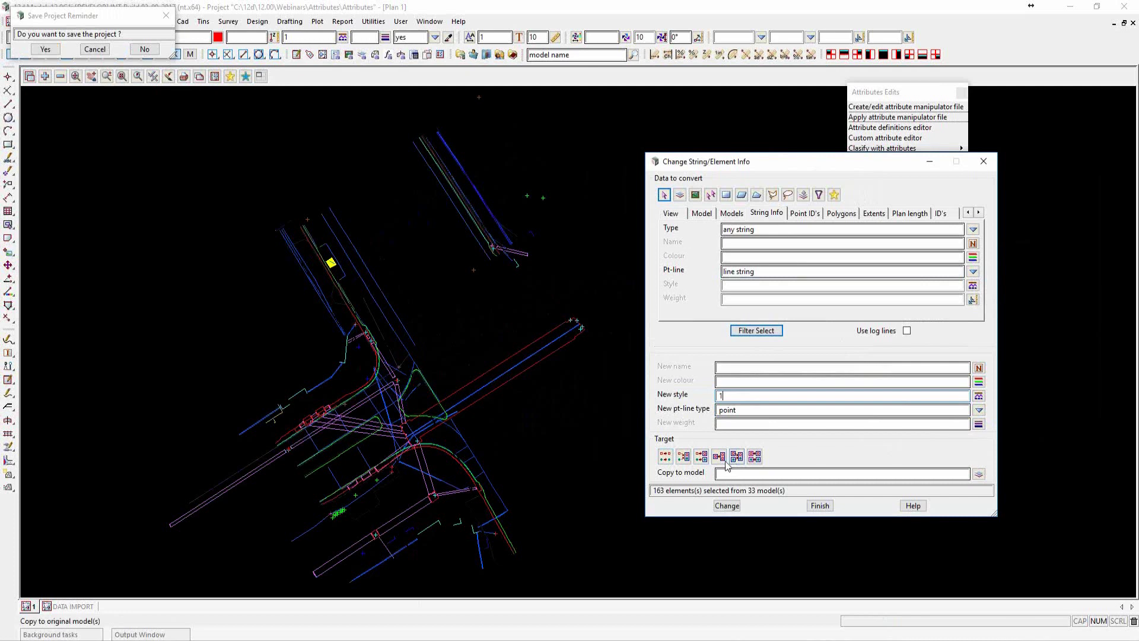
{"action": "key", "text": "ctrl"}
{"action": "key", "text": "ctrl"}
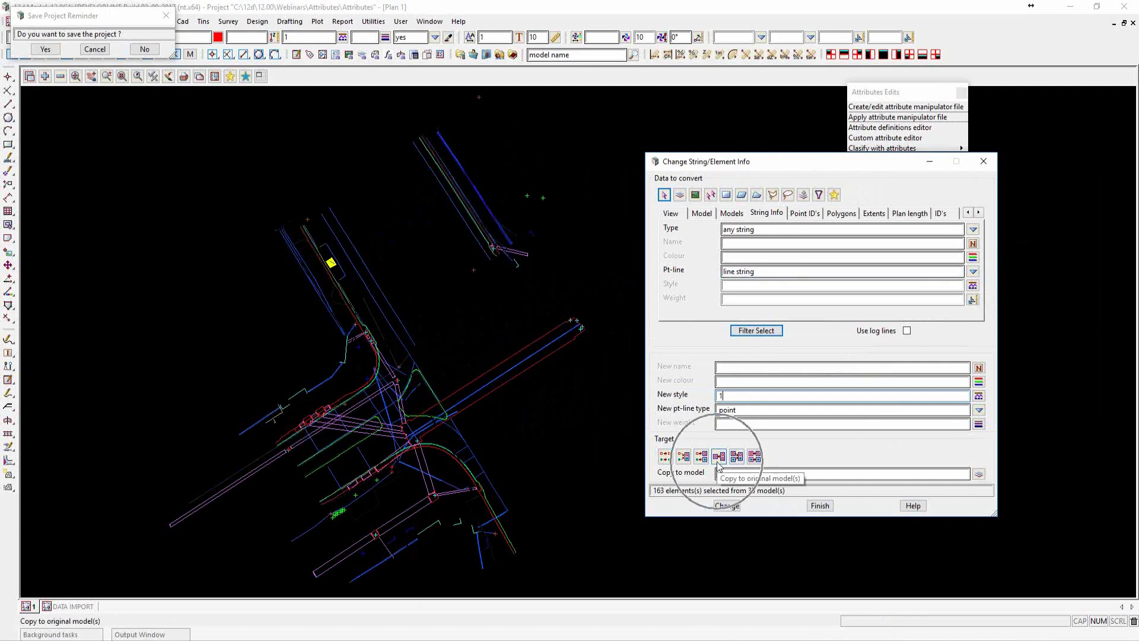
{"action": "left_click", "coordinate": [719, 457]}
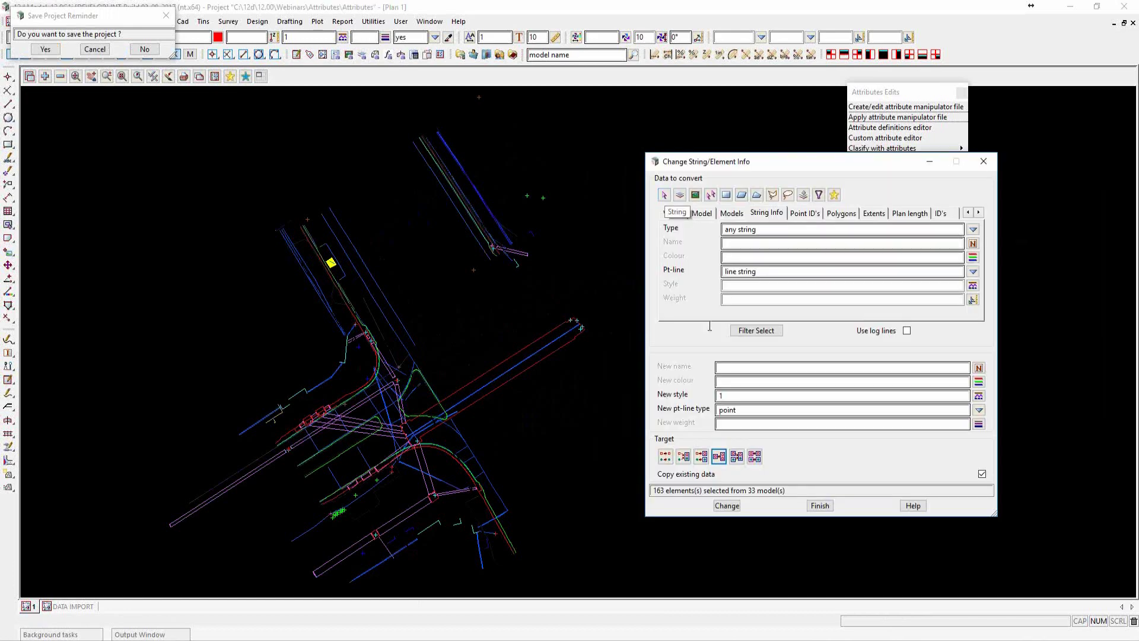
{"action": "left_click", "coordinate": [730, 506]}
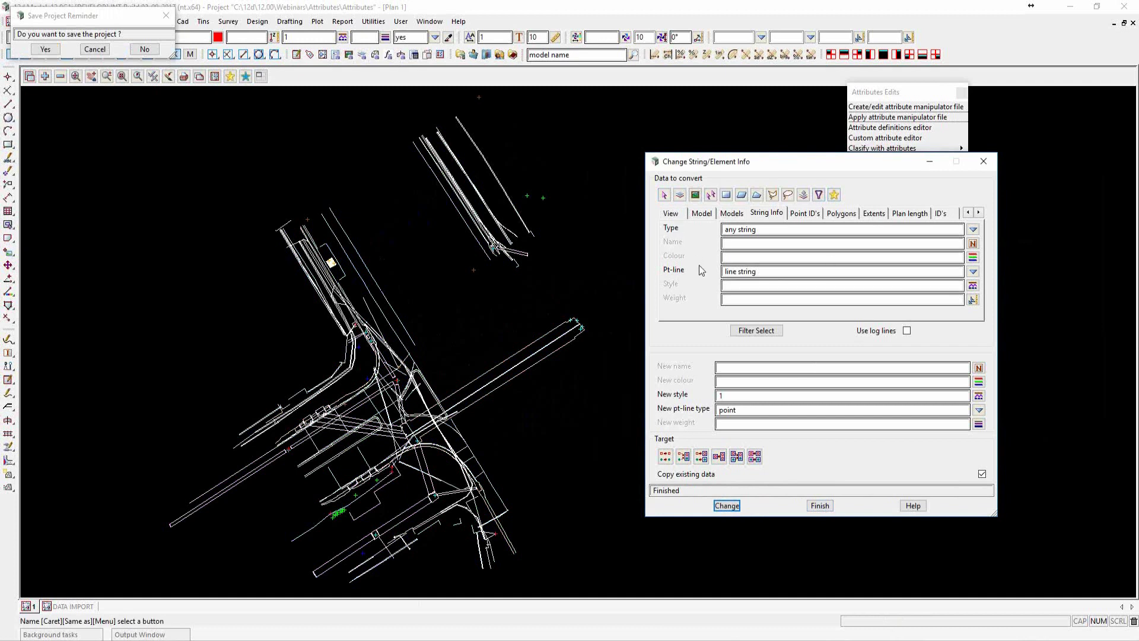
View the saved selection files for view 1 lines and points and close the Change String/Element Info dialog
{"action": "left_click", "coordinate": [783, 271]}
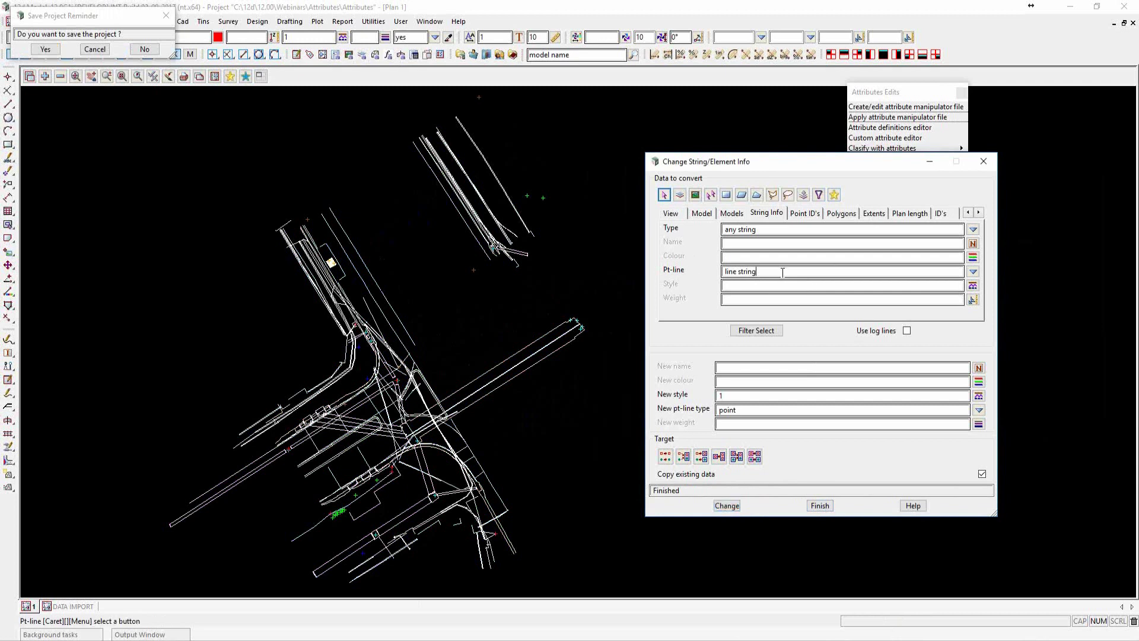
{"action": "key", "text": "ctrl"}
{"action": "left_click", "coordinate": [836, 199]}
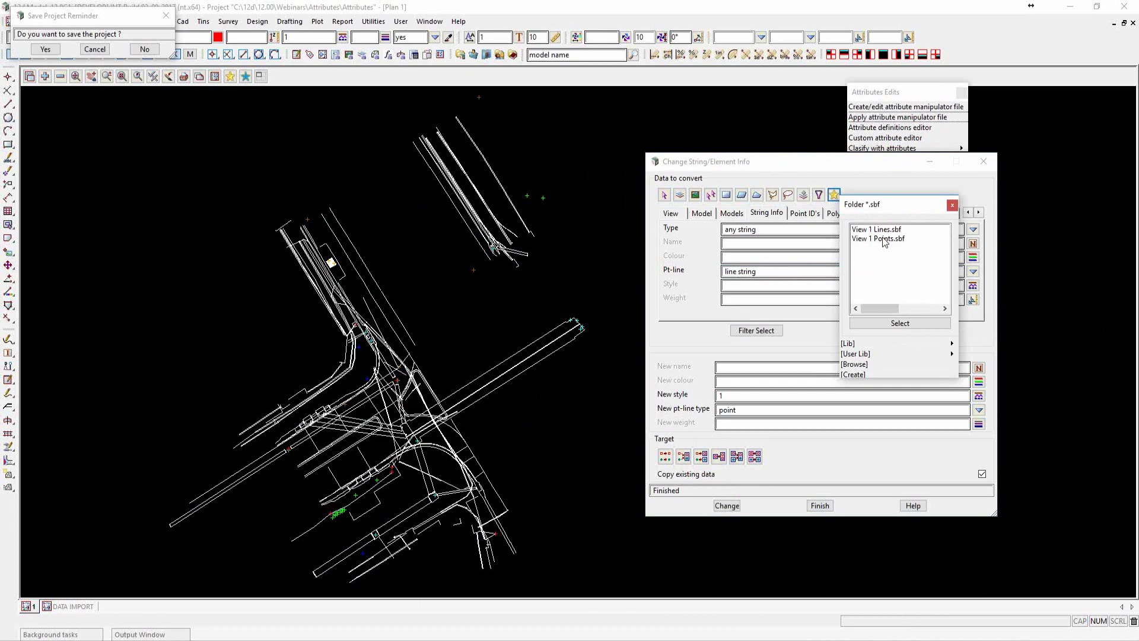
{"action": "left_click", "coordinate": [952, 205]}
{"action": "left_click", "coordinate": [984, 166]}
Start a String Inquire near the traffic island and set the inquire style to 12d inquire
{"action": "scroll", "coordinate": [860, 322], "scroll_direction": "down", "scroll_amount": 4}
{"action": "scroll", "coordinate": [607, 372], "scroll_direction": "up", "scroll_amount": 4}
{"action": "scroll", "coordinate": [646, 391], "scroll_direction": "up", "scroll_amount": 5}
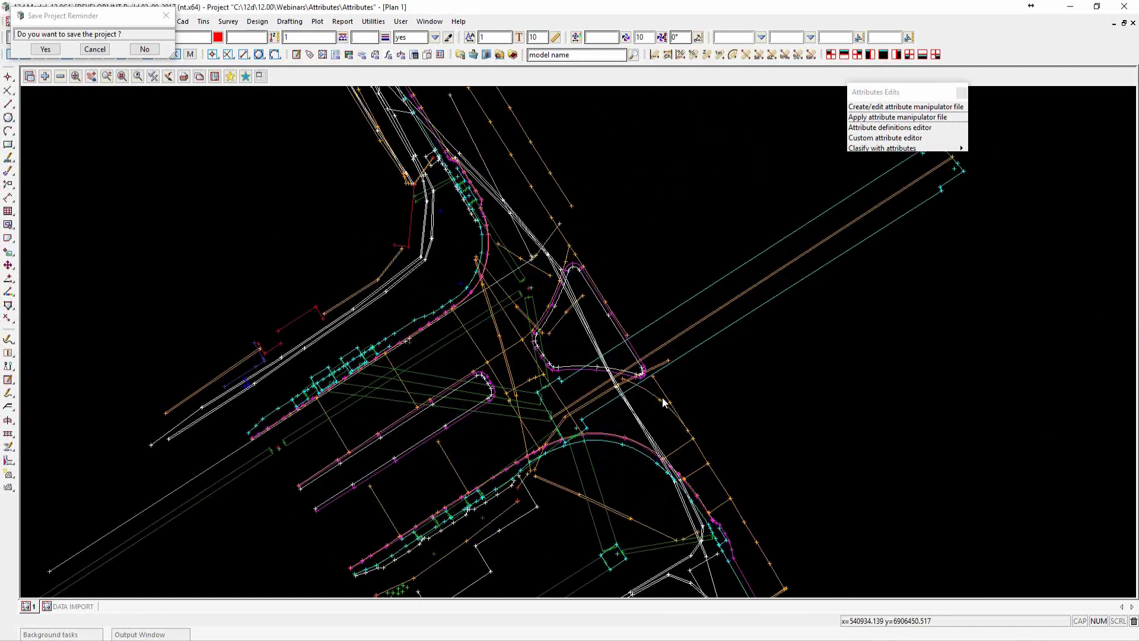
{"action": "scroll", "coordinate": [656, 404], "scroll_direction": "up", "scroll_amount": 3}
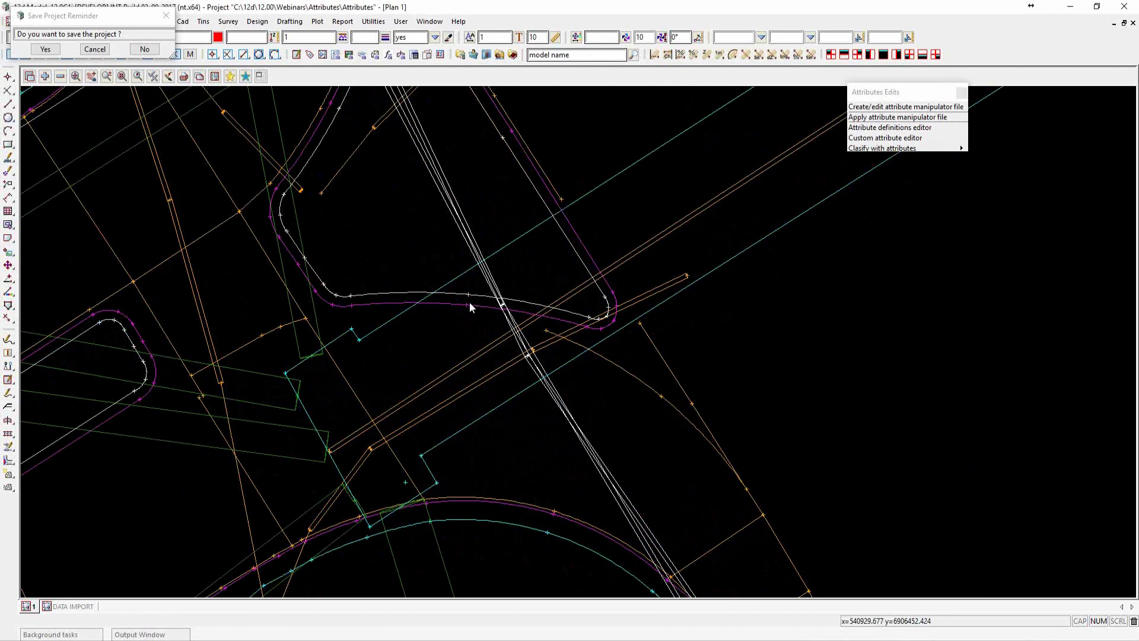
{"action": "key", "text": "F2"}
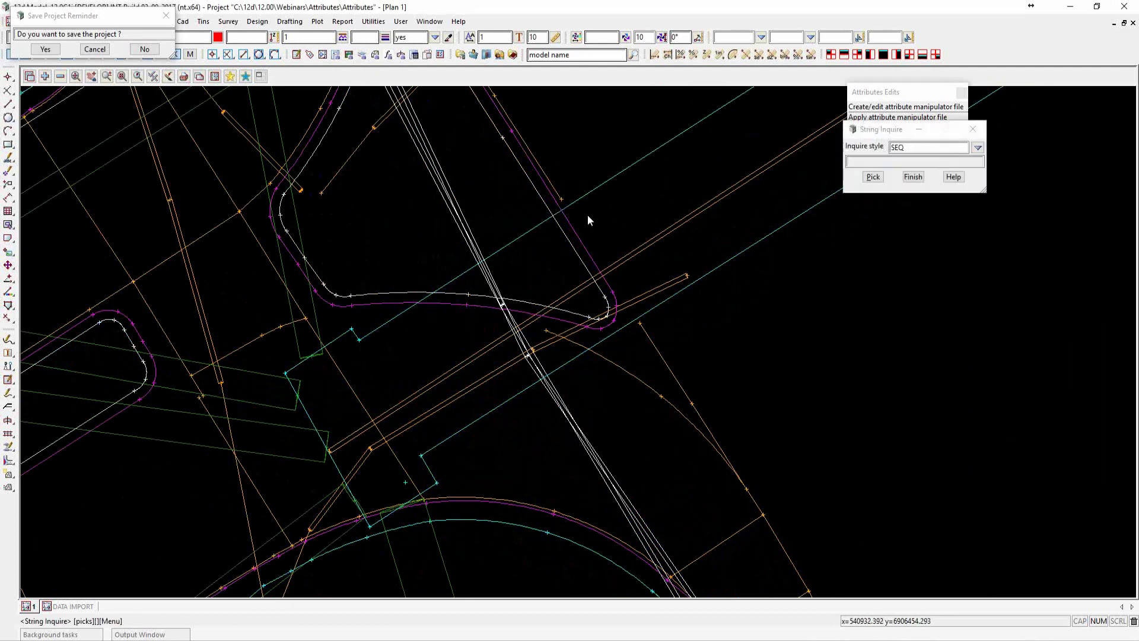
{"action": "left_click", "coordinate": [564, 202]}
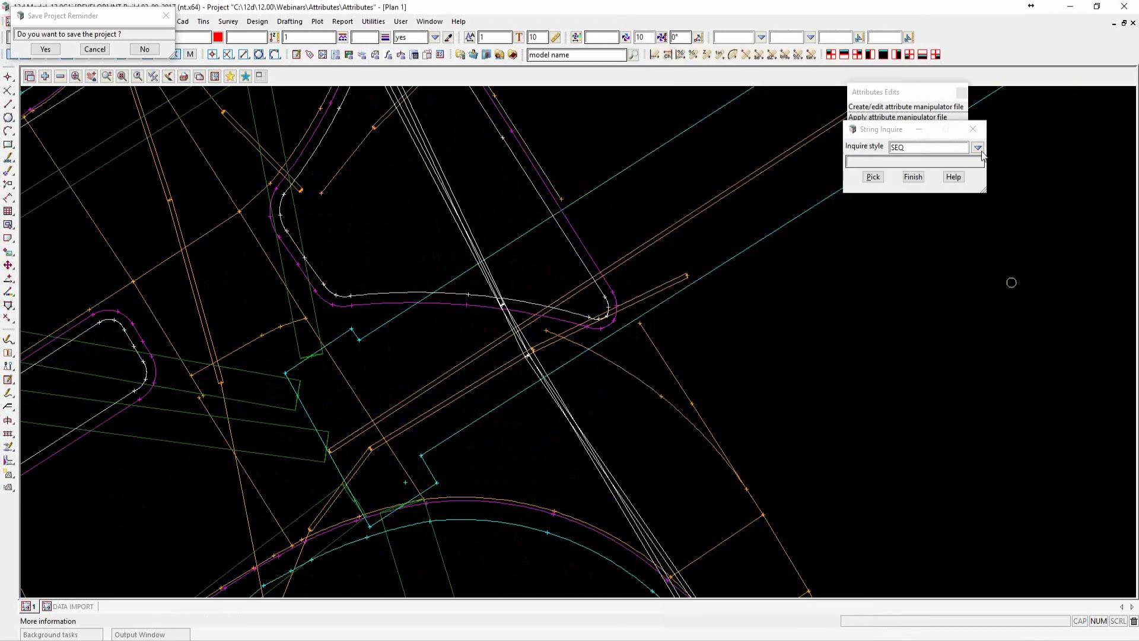
{"action": "left_click", "coordinate": [978, 147]}
{"action": "left_click", "coordinate": [1002, 172]}
Inspect the properties of the line marking edge string at its end vertex and finish the inquiry
{"action": "left_click", "coordinate": [562, 199]}
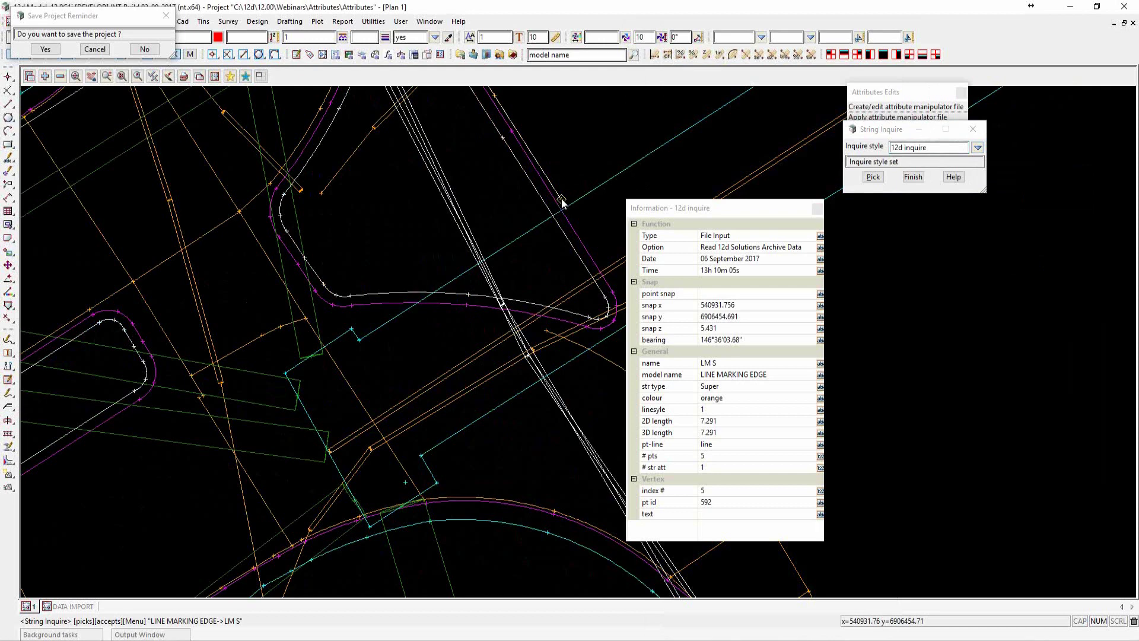
{"action": "left_click", "coordinate": [562, 199]}
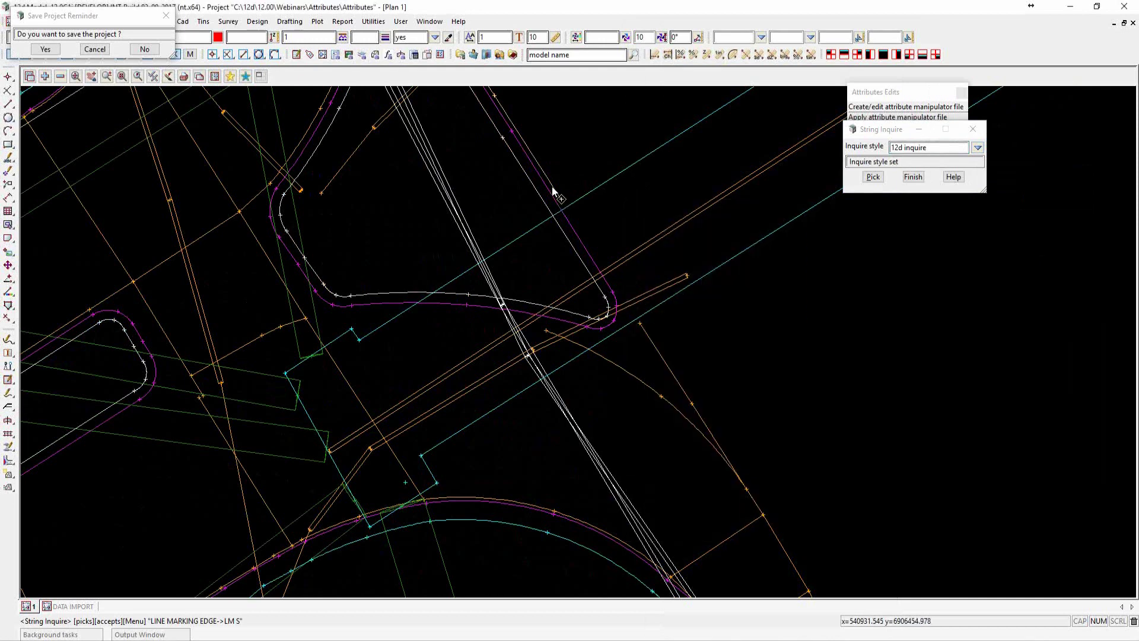
{"action": "scroll", "coordinate": [620, 240], "scroll_direction": "down", "scroll_amount": 1}
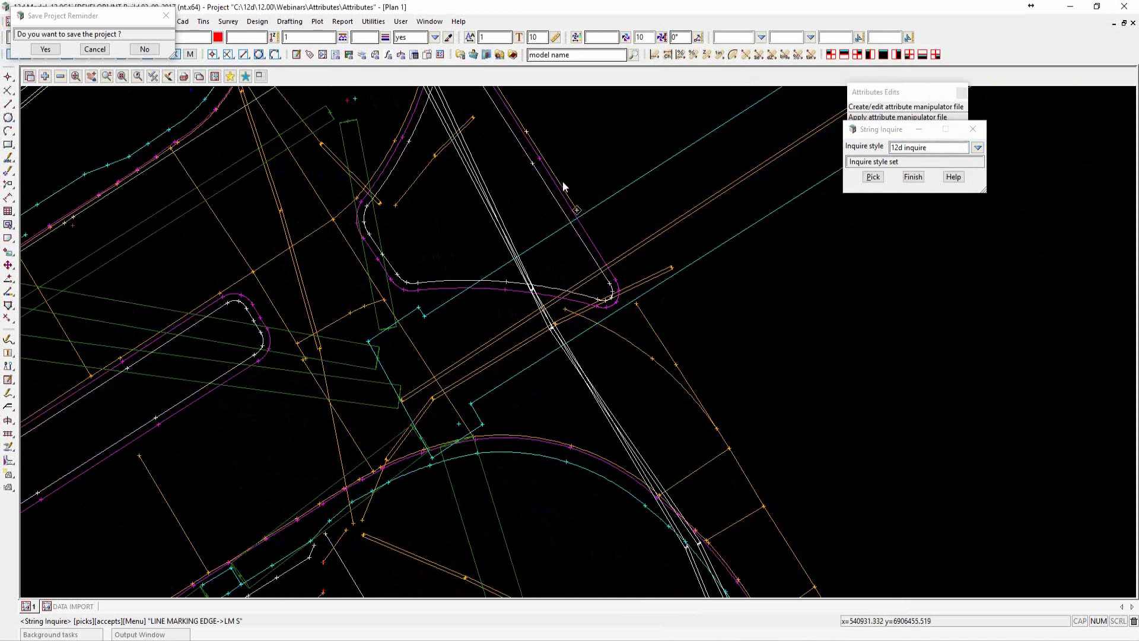
{"action": "left_click", "coordinate": [918, 179]}
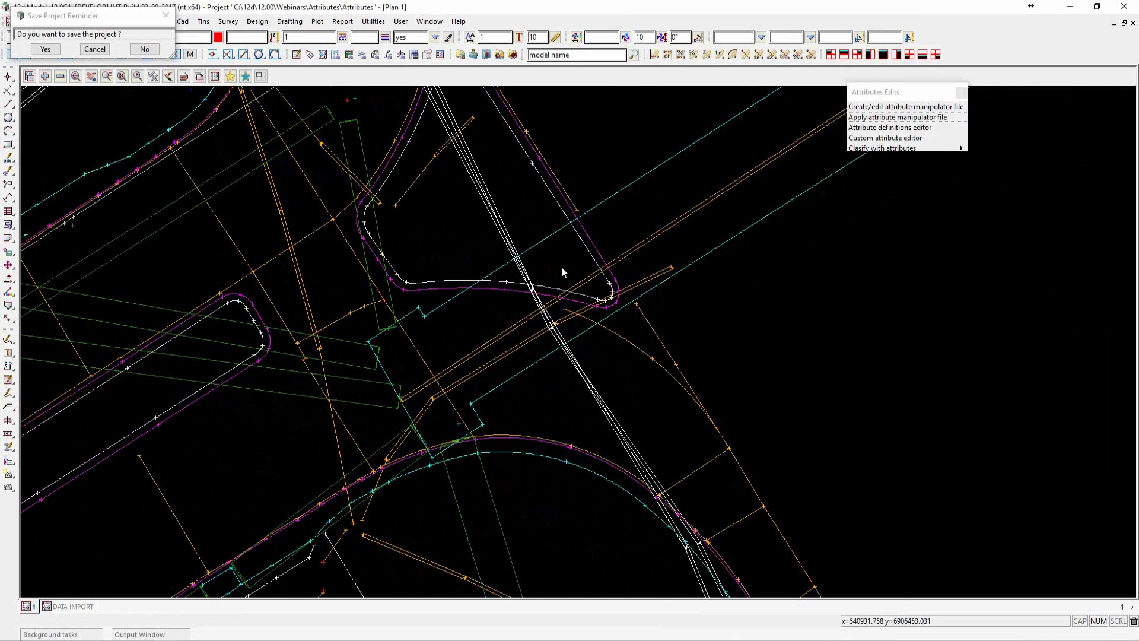
Open the Explode Strings utility for the data in view 1 and enable exploding only point strings
{"action": "scroll", "coordinate": [546, 269], "scroll_direction": "down", "scroll_amount": 1}
{"action": "scroll", "coordinate": [533, 275], "scroll_direction": "down", "scroll_amount": 1}
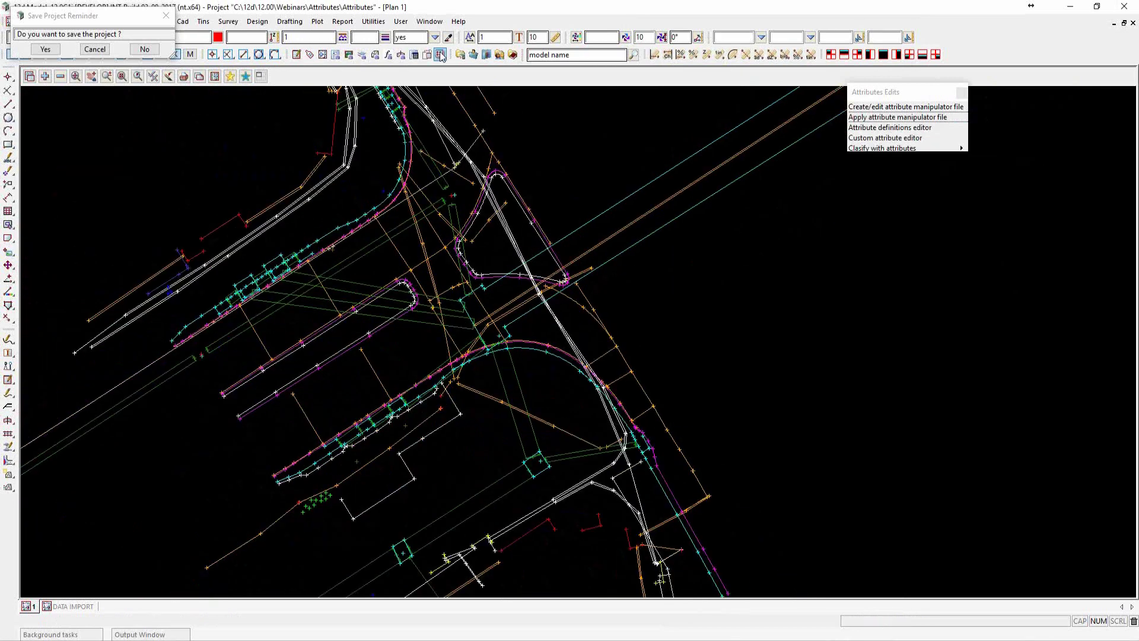
{"action": "left_click", "coordinate": [374, 22]}
{"action": "mouse_move", "coordinate": [406, 189]}
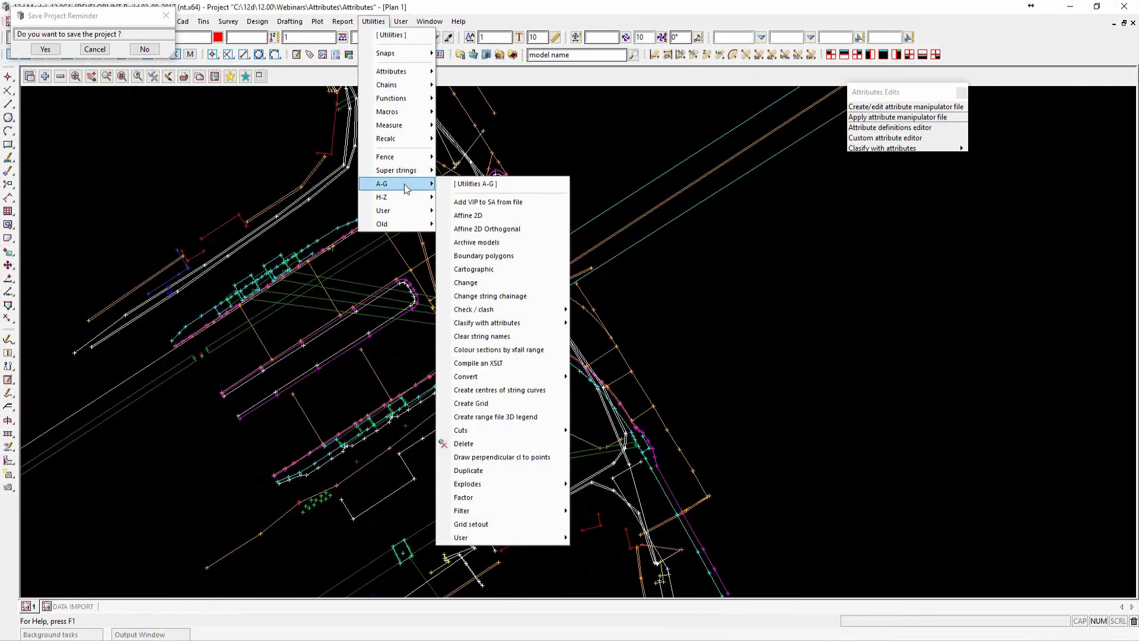
{"action": "mouse_move", "coordinate": [520, 488]}
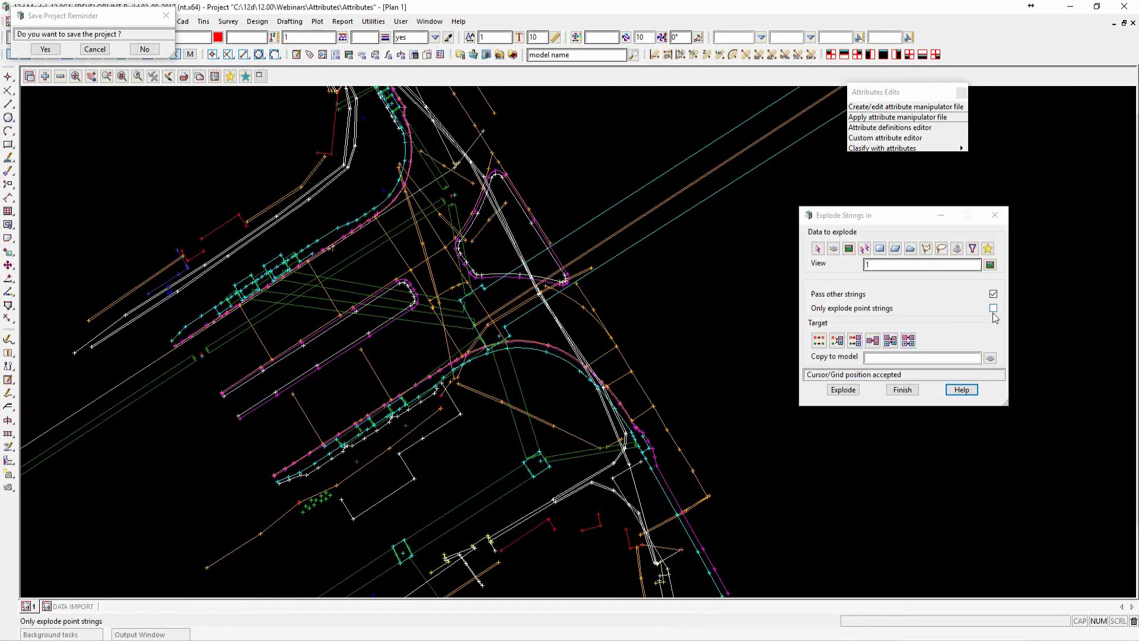
{"action": "left_click", "coordinate": [993, 309]}
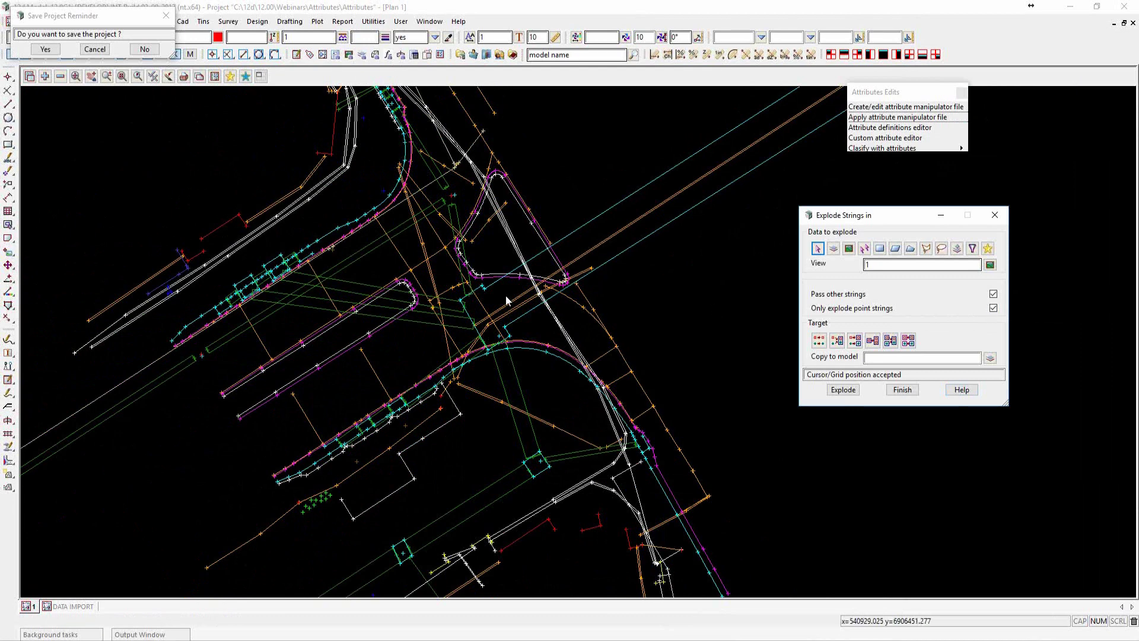
Inquire at the end of the orange line marking string above the traffic island, and finish the inquiry
{"action": "scroll", "coordinate": [507, 300], "scroll_direction": "down", "scroll_amount": 2}
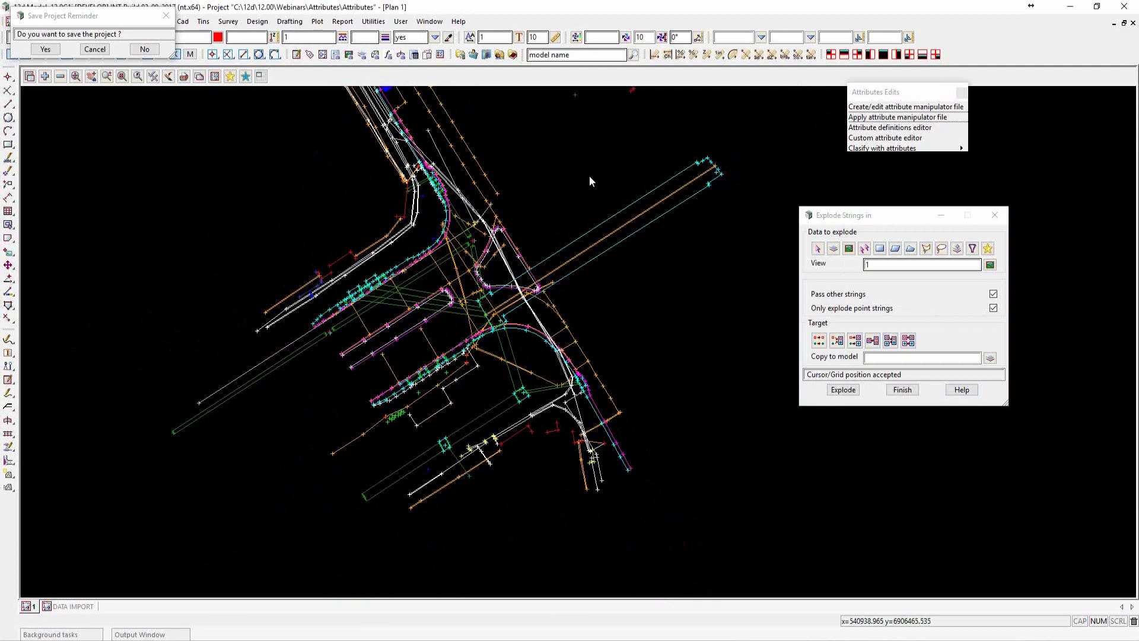
{"action": "key", "text": "F2"}
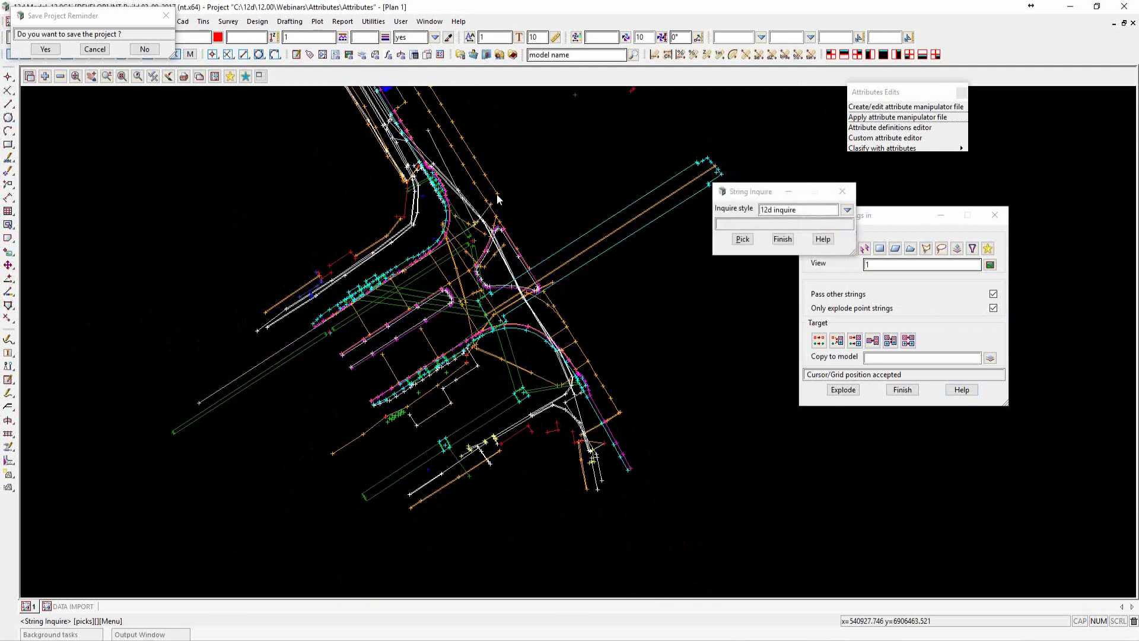
{"action": "left_click", "coordinate": [498, 194]}
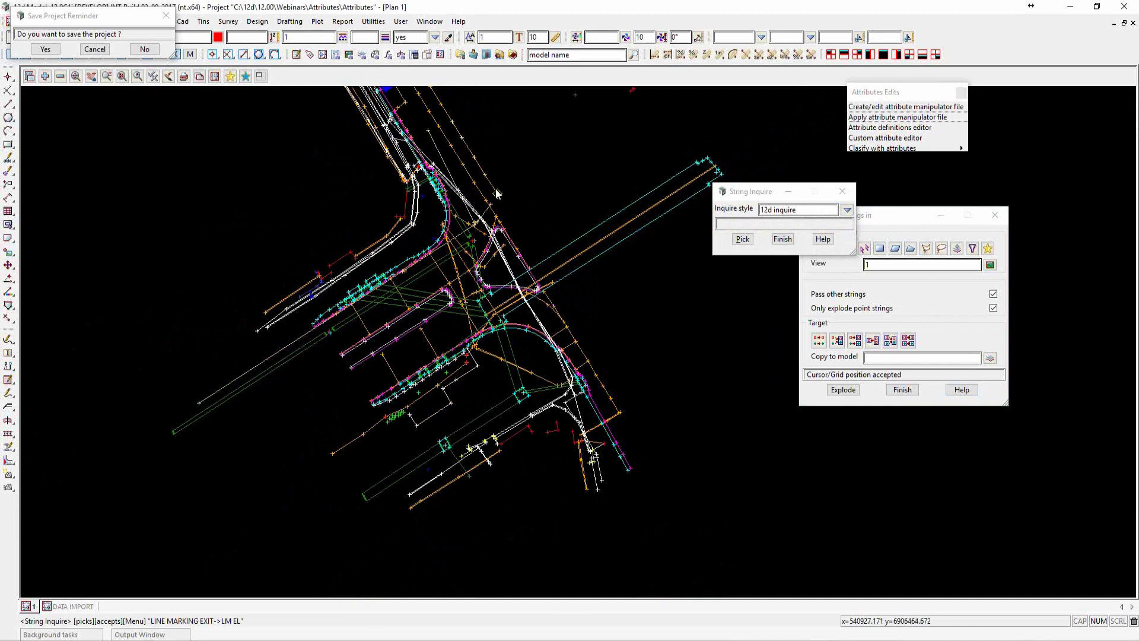
{"action": "left_click", "coordinate": [608, 297]}
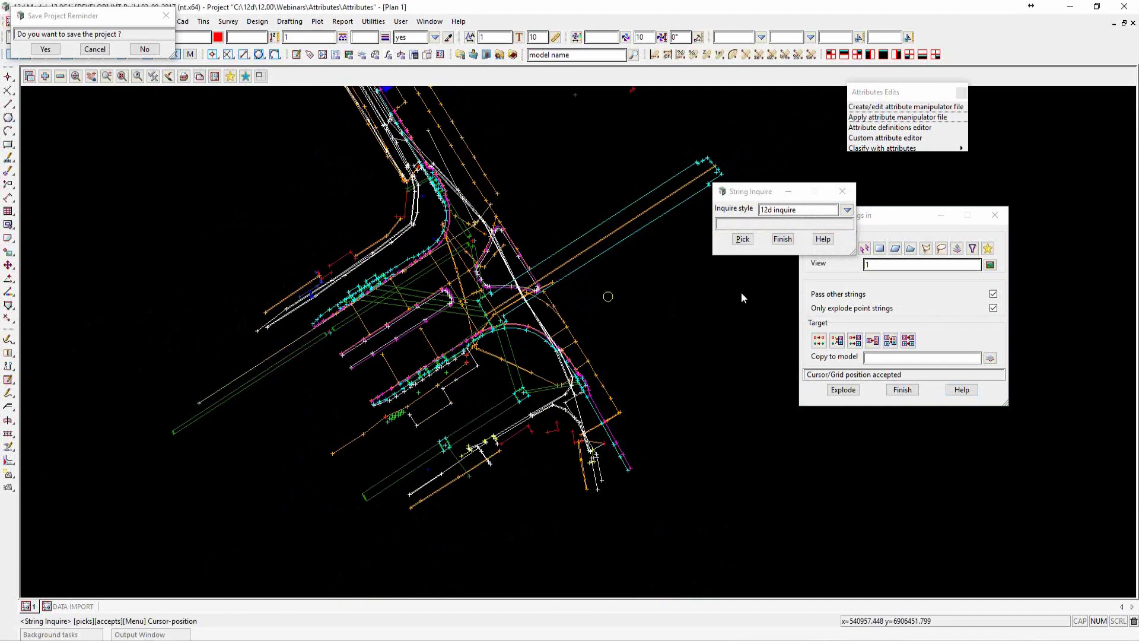
{"action": "left_click", "coordinate": [783, 239]}
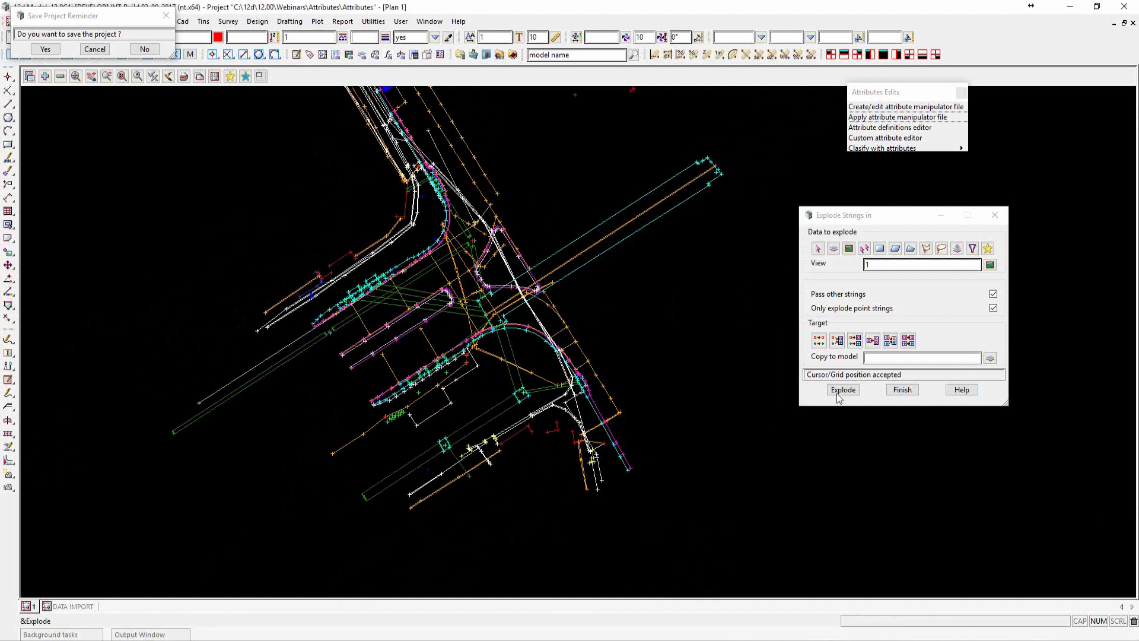
Set the explode target to replace the existing data and explode the point strings in view 1
{"action": "left_click", "coordinate": [819, 340]}
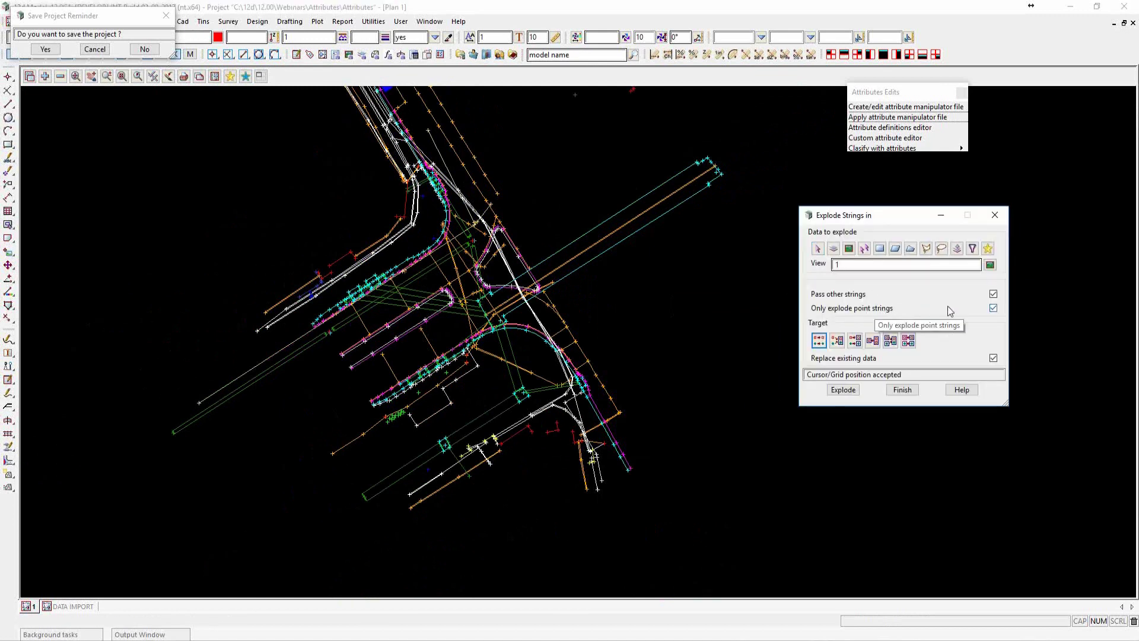
{"action": "left_click", "coordinate": [845, 393]}
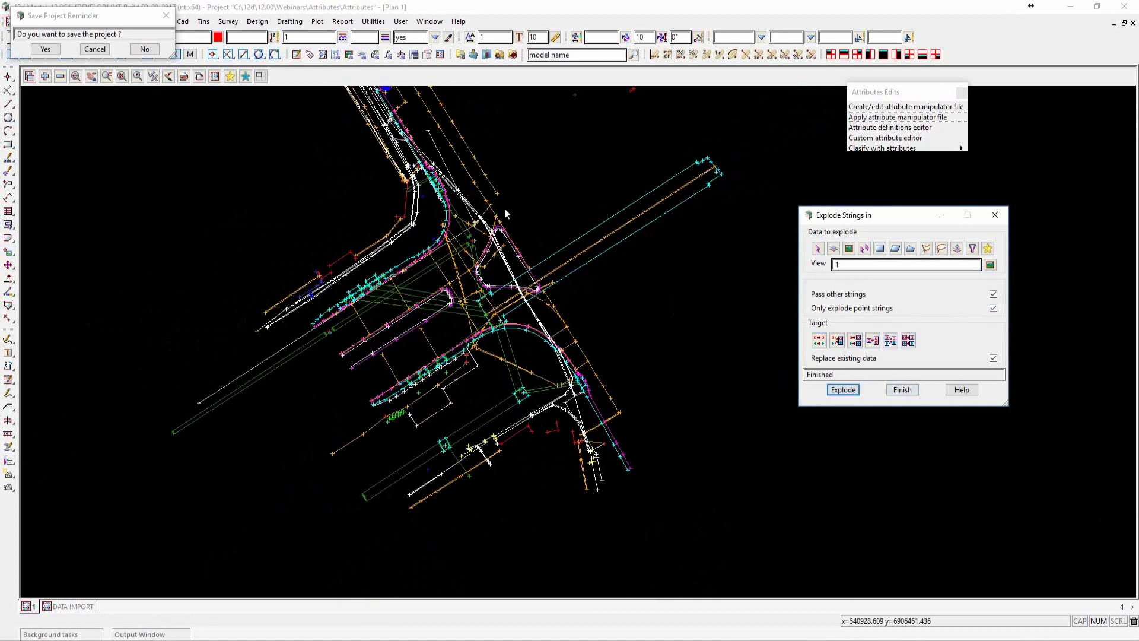
Inspect the exploded line marking data near its end vertex, and finish both the String Inquire and Explode Strings dialogs
{"action": "key", "text": "F2"}
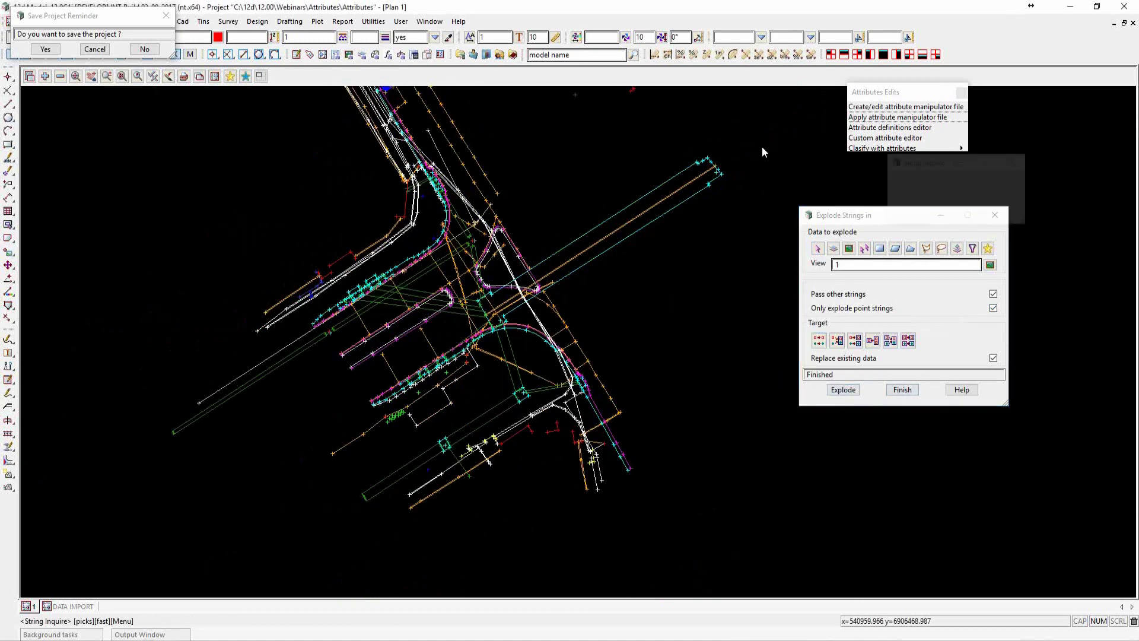
{"action": "left_click", "coordinate": [475, 156]}
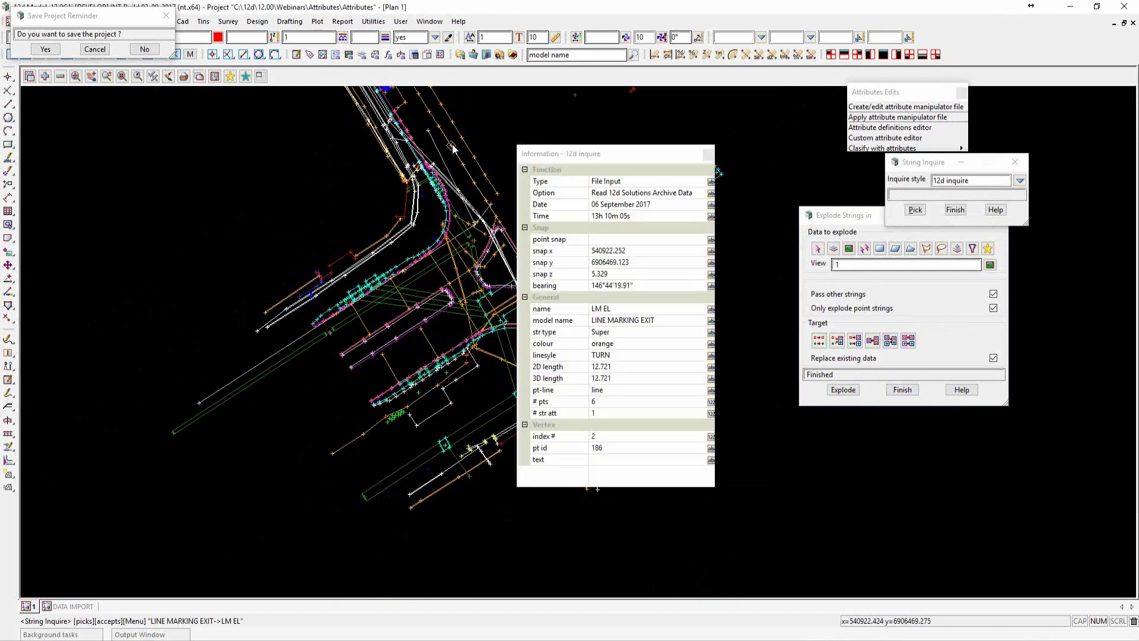
{"action": "left_click", "coordinate": [581, 174]}
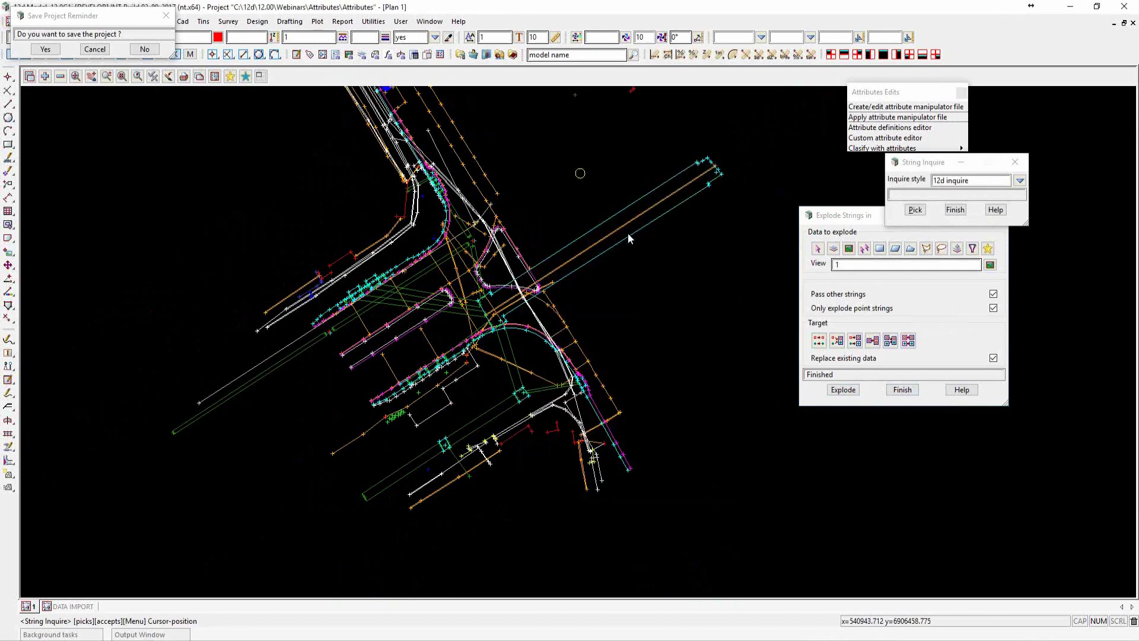
{"action": "left_click", "coordinate": [903, 390]}
{"action": "left_click", "coordinate": [956, 209]}
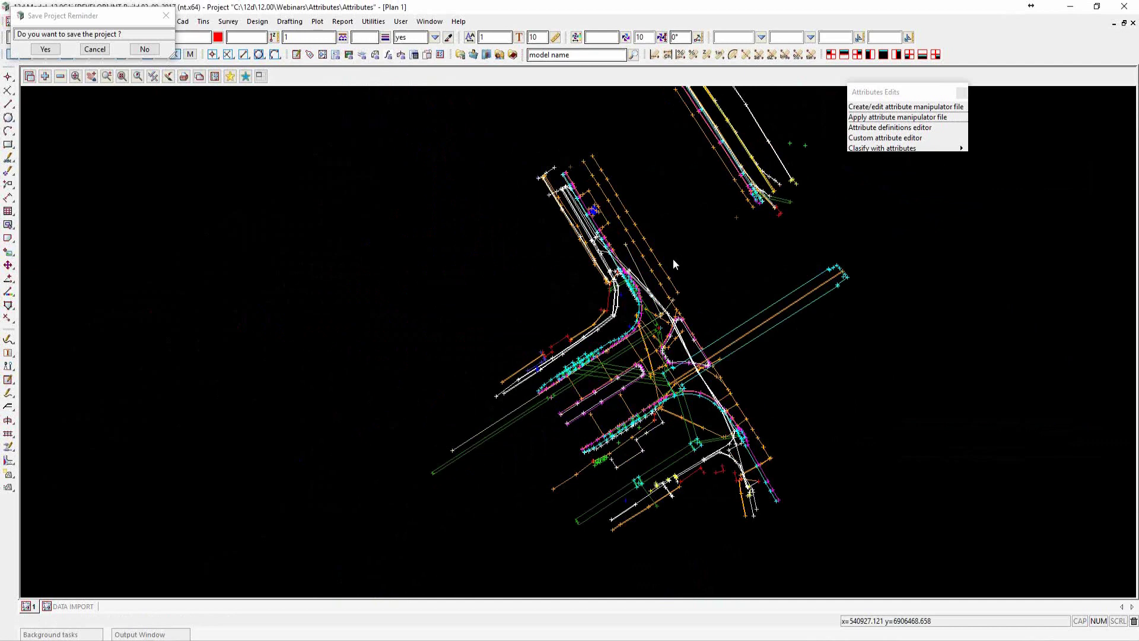
Inquire on a segment of the orange line marking edge string to examine its string and segment properties
{"action": "scroll", "coordinate": [668, 271], "scroll_direction": "up", "scroll_amount": 1}
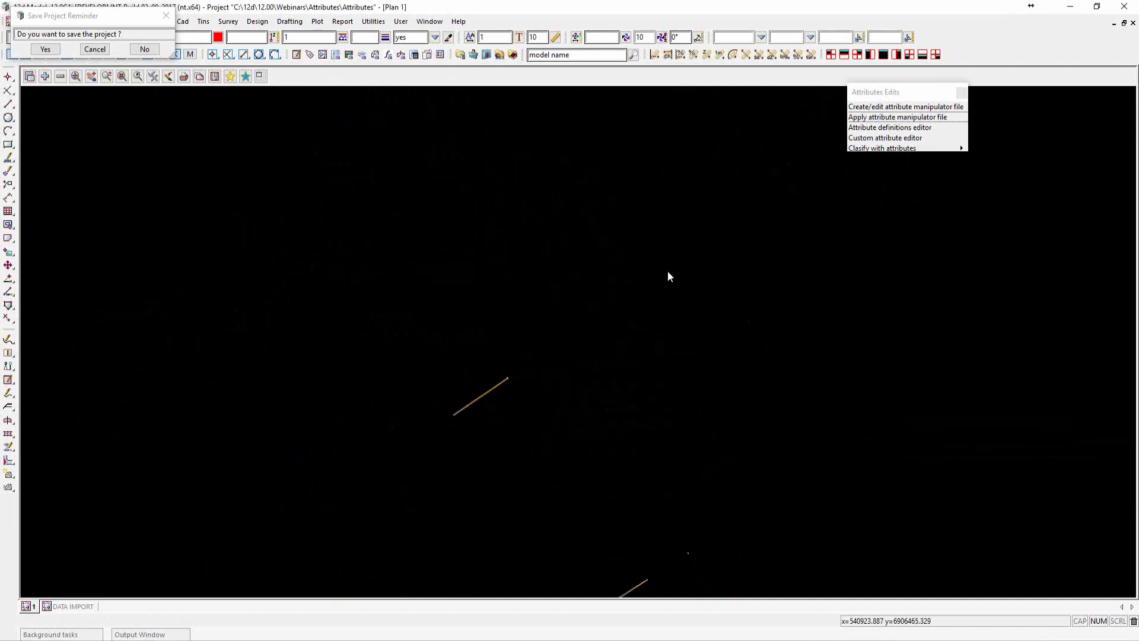
{"action": "scroll", "coordinate": [667, 269], "scroll_direction": "up", "scroll_amount": 1}
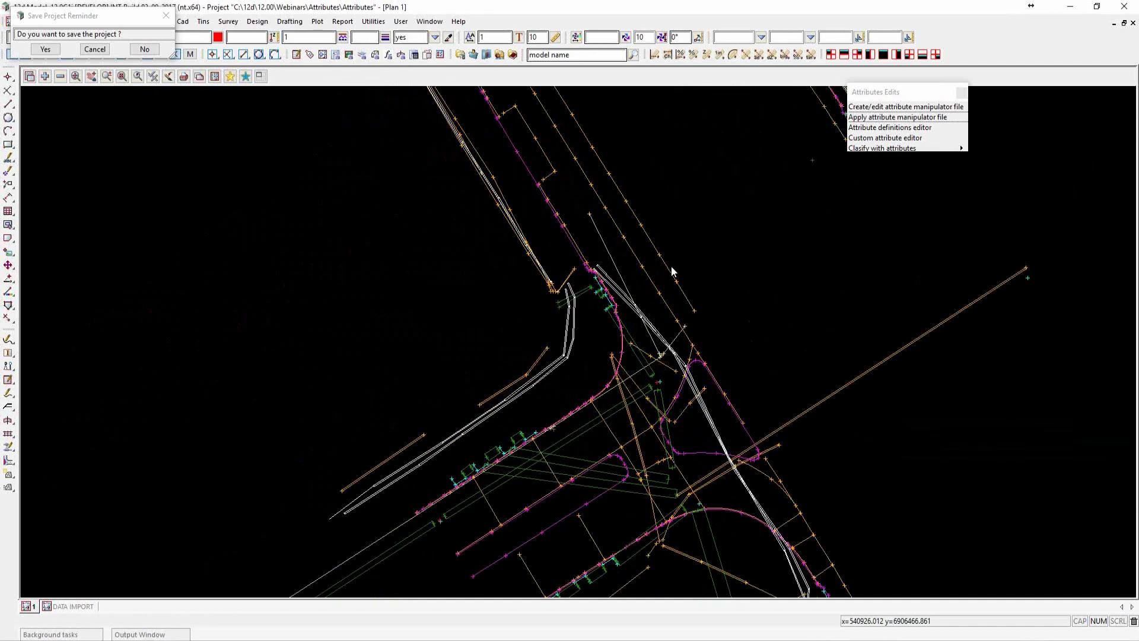
{"action": "scroll", "coordinate": [671, 267], "scroll_direction": "up", "scroll_amount": 2}
{"action": "key", "text": "F2"}
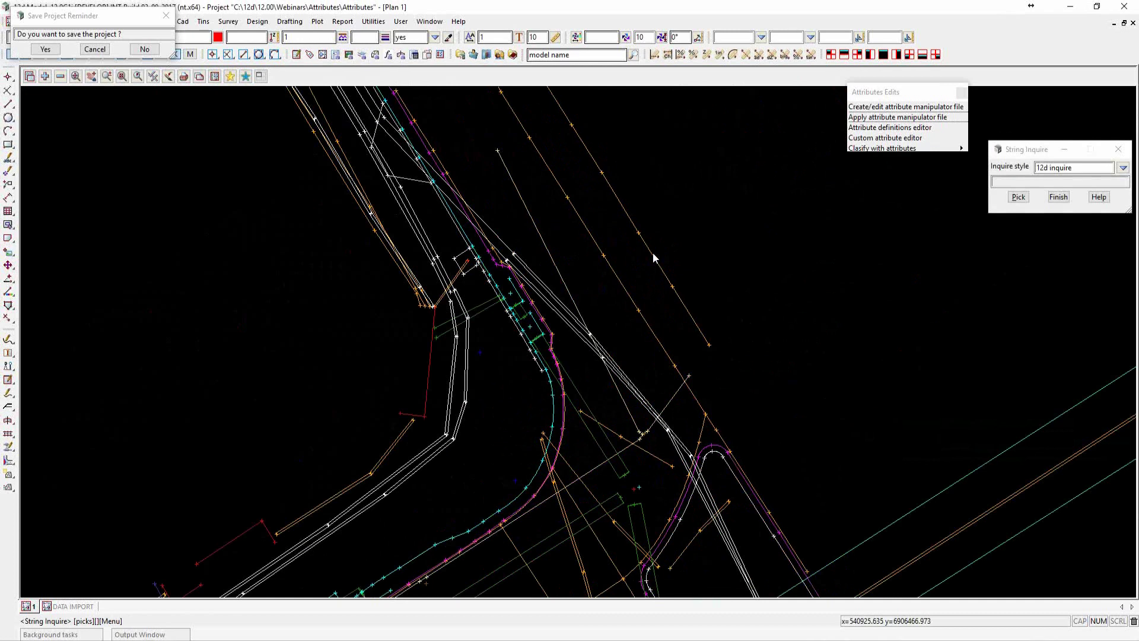
{"action": "left_click", "coordinate": [653, 252]}
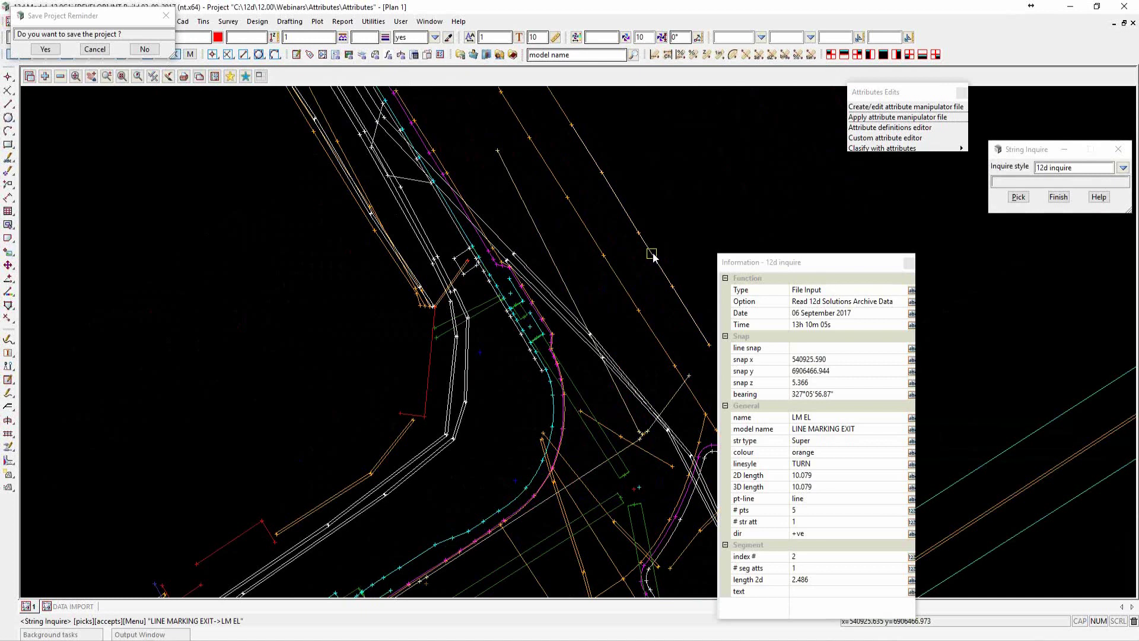
{"action": "left_click", "coordinate": [746, 225]}
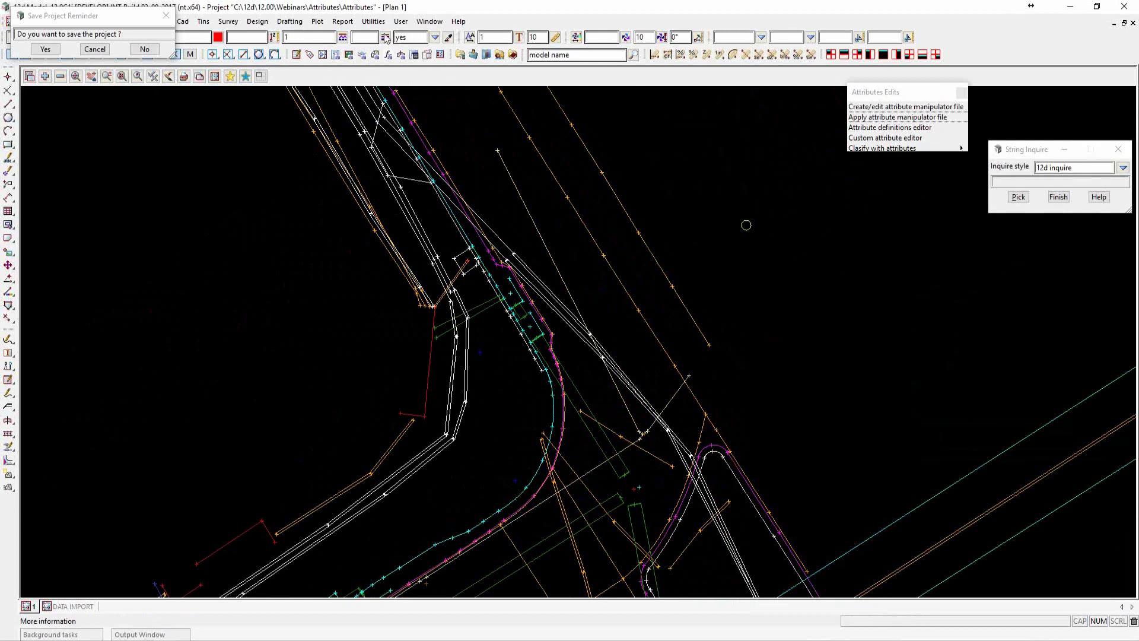
Open the Create/Edit Attribute Manipulator File utility and place its dialog clear of the Attributes Edits list
{"action": "left_click_drag", "start_coordinate": [880, 94], "coordinate": [831, 76]}
{"action": "left_click", "coordinate": [827, 88]}
{"action": "left_click_drag", "start_coordinate": [875, 101], "coordinate": [782, 117]}
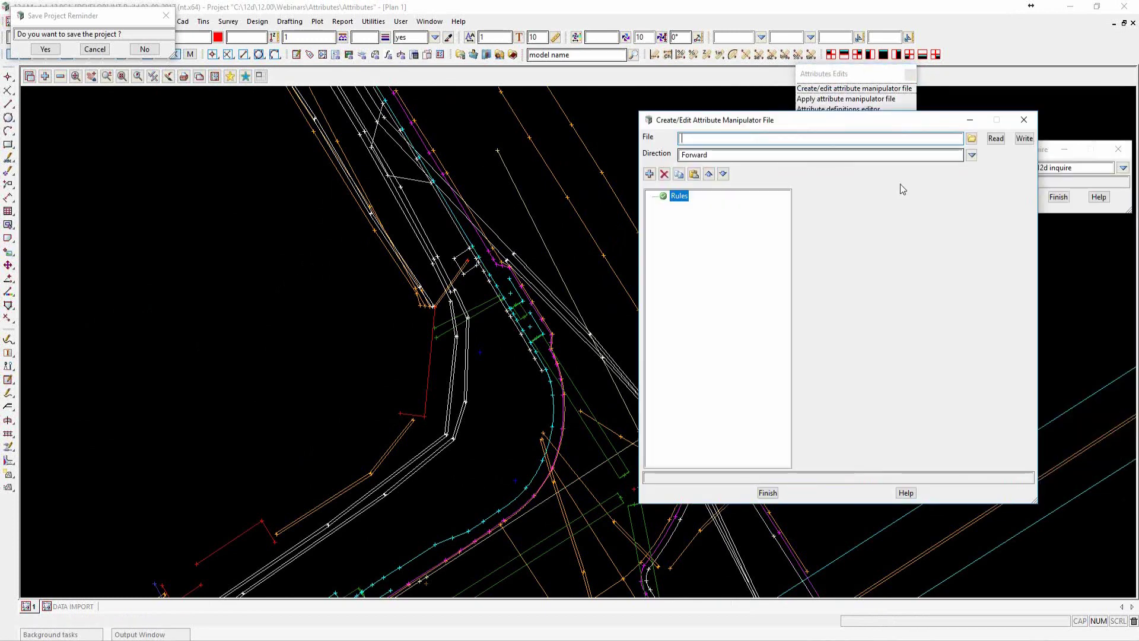
Add a rule that uses the String property Name and modifies a String attribute
{"action": "left_click", "coordinate": [649, 174]}
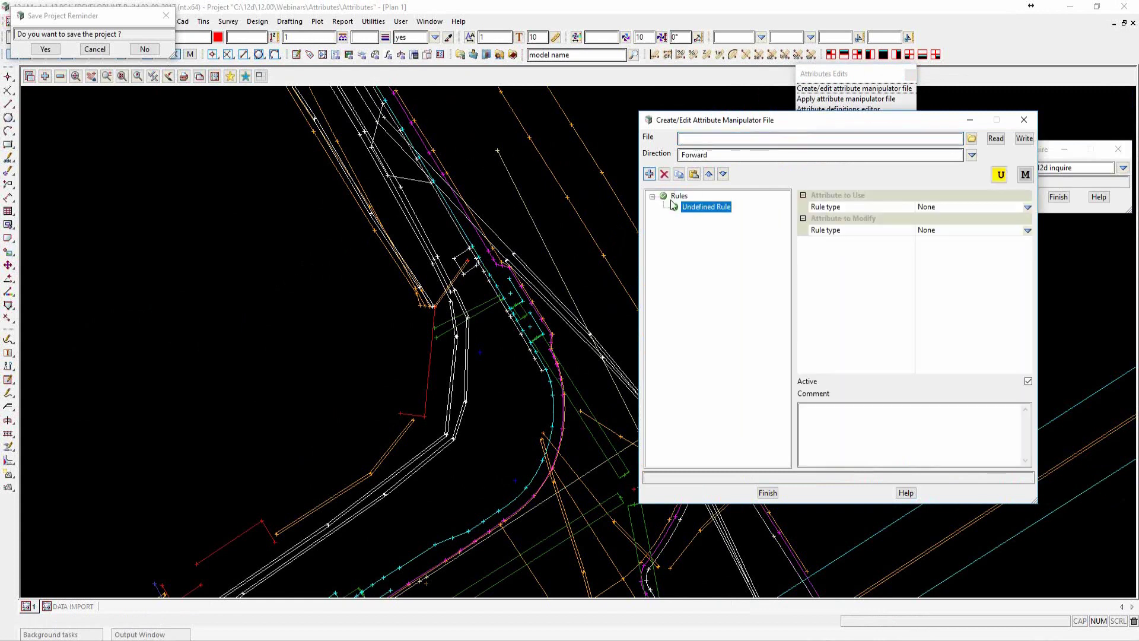
{"action": "left_click", "coordinate": [1028, 208]}
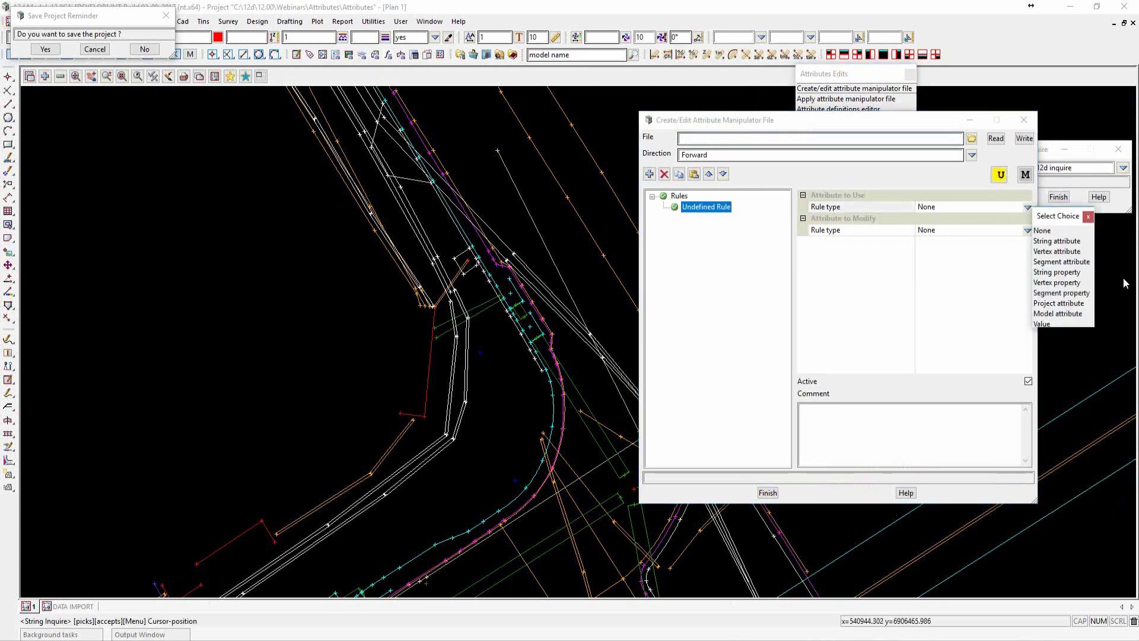
{"action": "left_click", "coordinate": [1069, 273]}
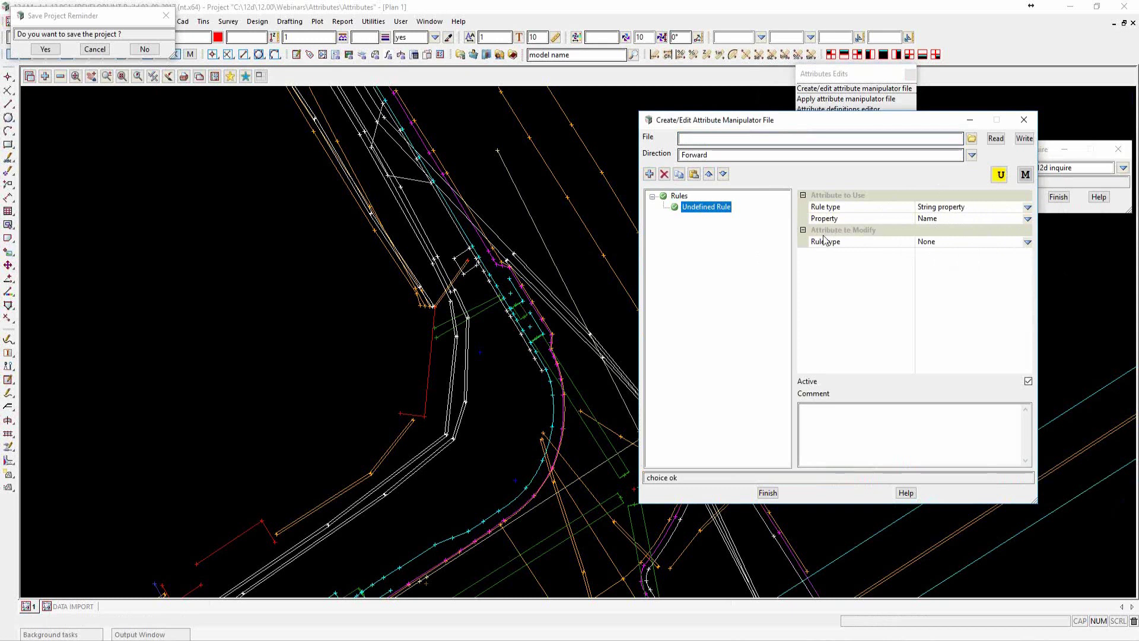
{"action": "left_click", "coordinate": [1028, 243]}
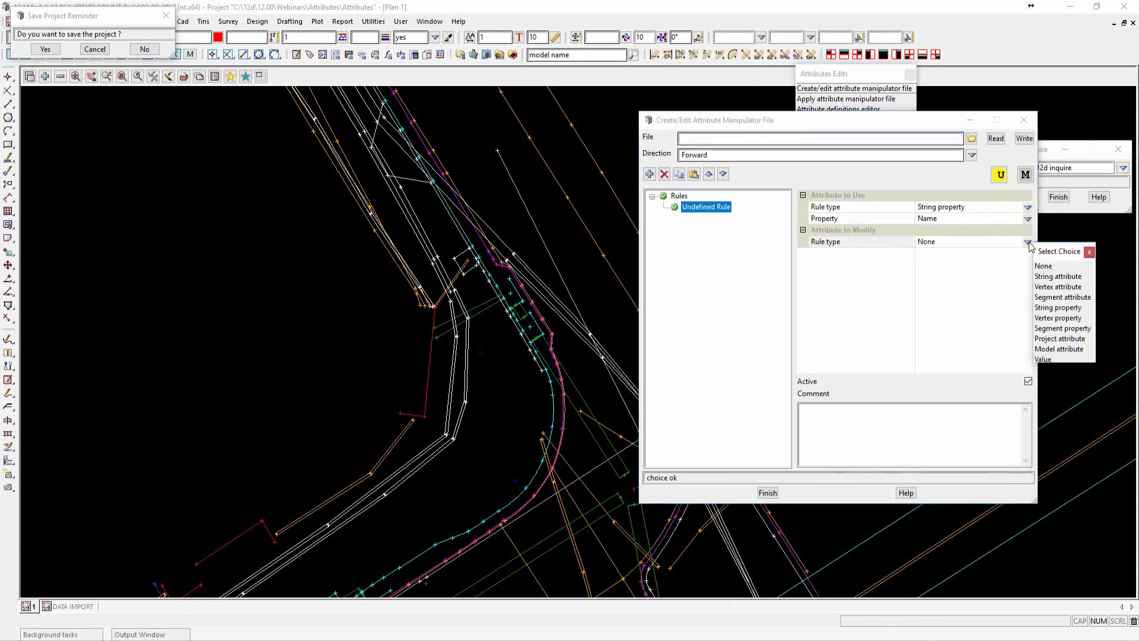
{"action": "left_click", "coordinate": [1048, 276]}
Enter NAME as the attribute to modify and update the rule in the rules tree
{"action": "left_click", "coordinate": [949, 254]}
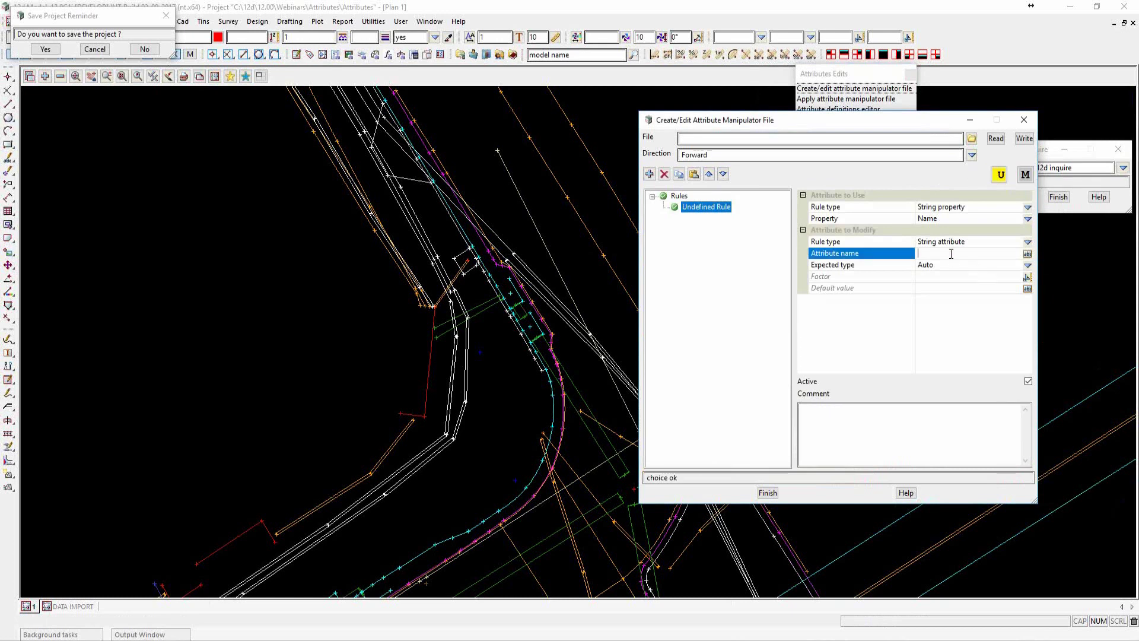
{"action": "type", "text": "NAME"}
{"action": "left_click", "coordinate": [957, 266]}
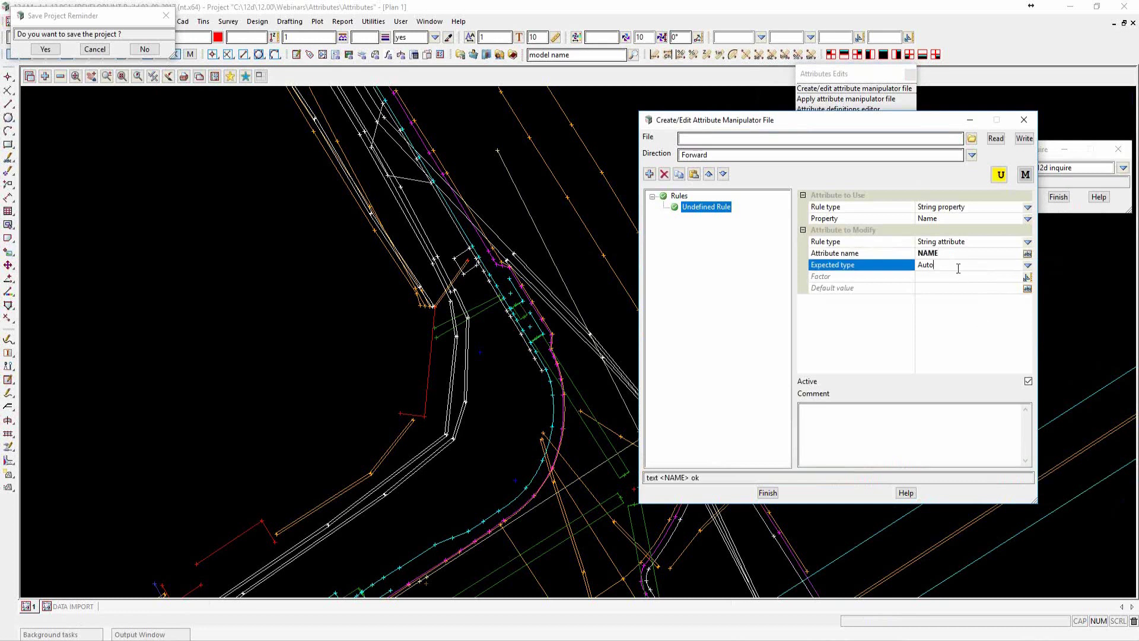
{"action": "left_click", "coordinate": [963, 221]}
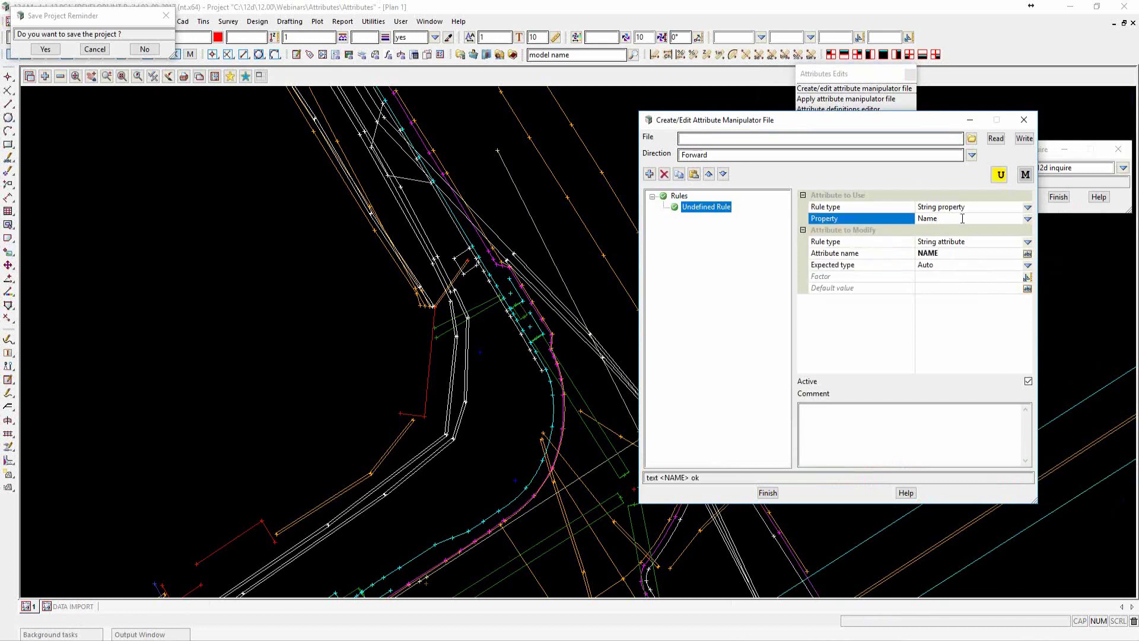
{"action": "left_click", "coordinate": [963, 256]}
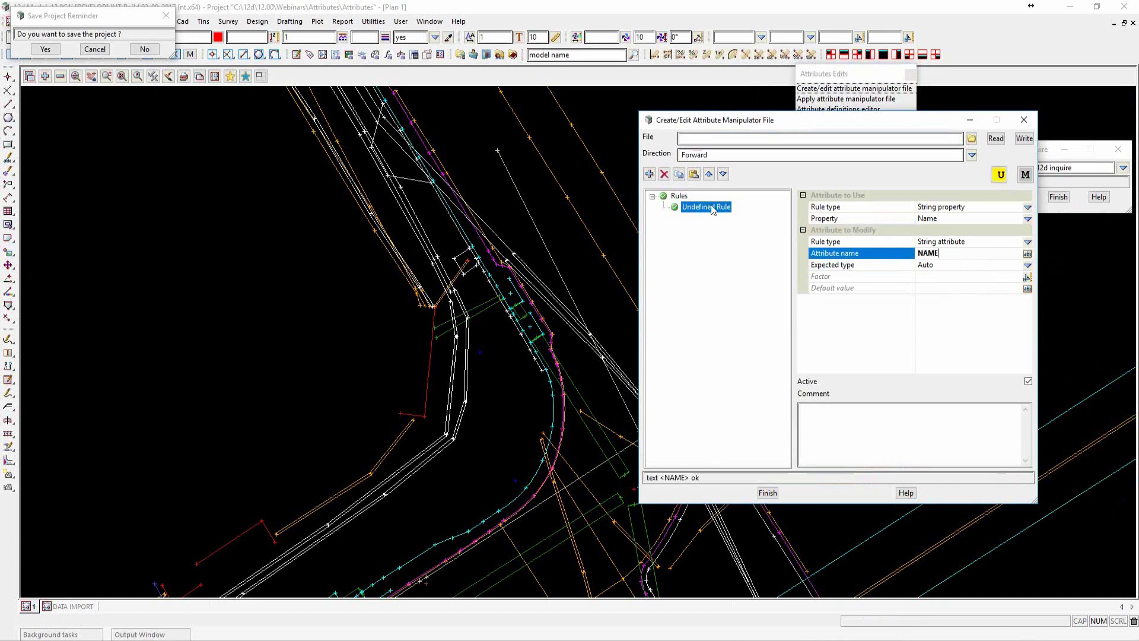
{"action": "left_click", "coordinate": [682, 199]}
{"action": "left_click", "coordinate": [717, 208]}
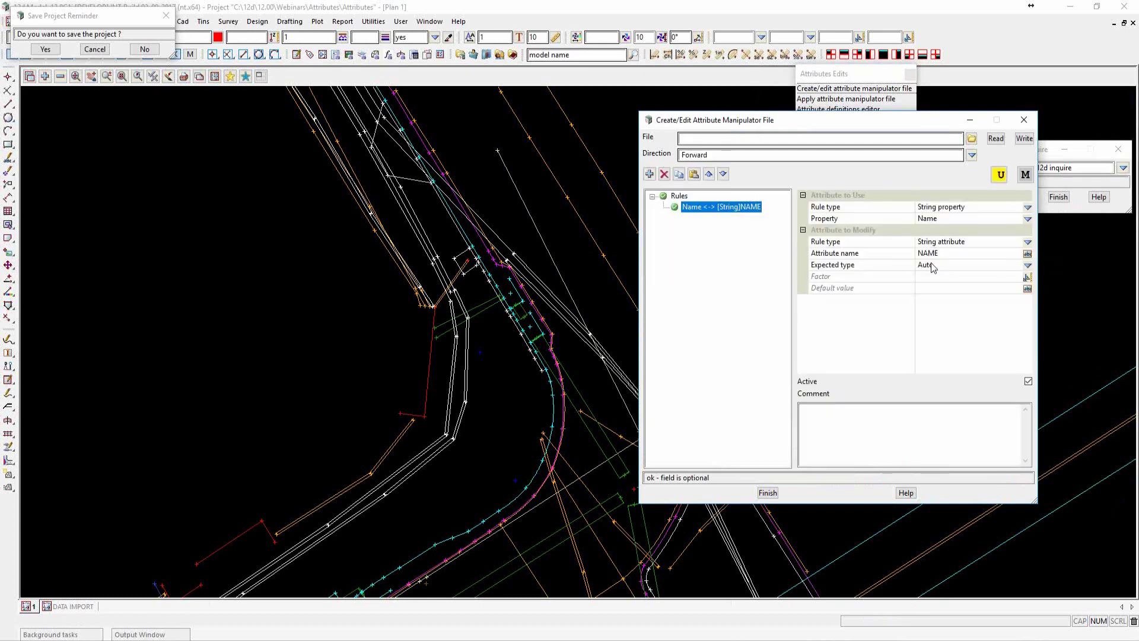
{"action": "left_click", "coordinate": [944, 255]}
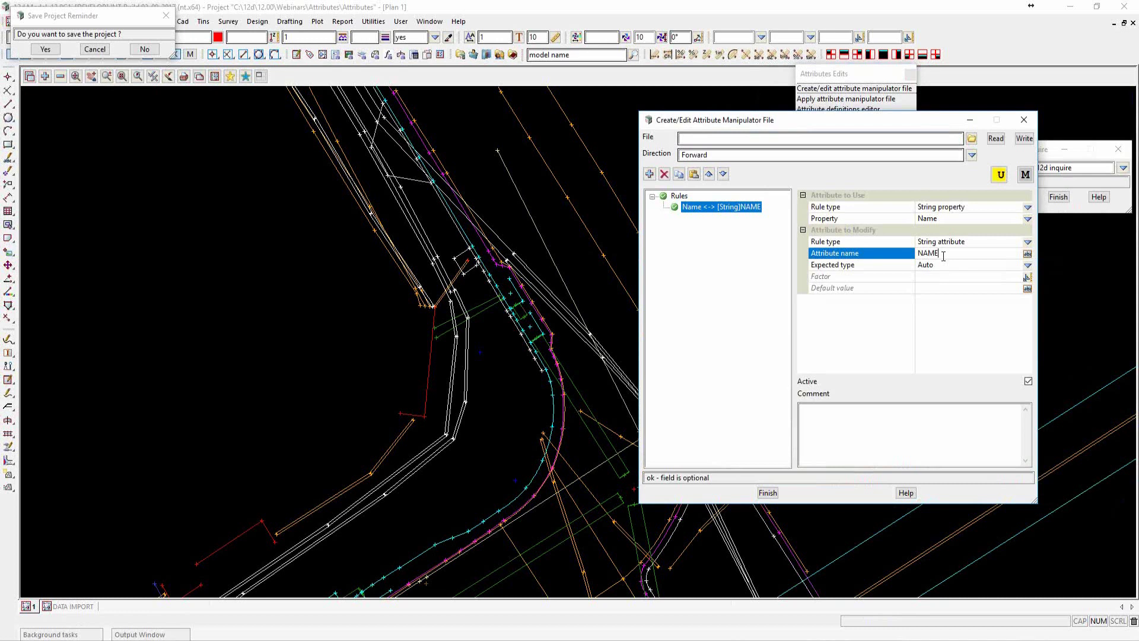
{"action": "left_click", "coordinate": [944, 267]}
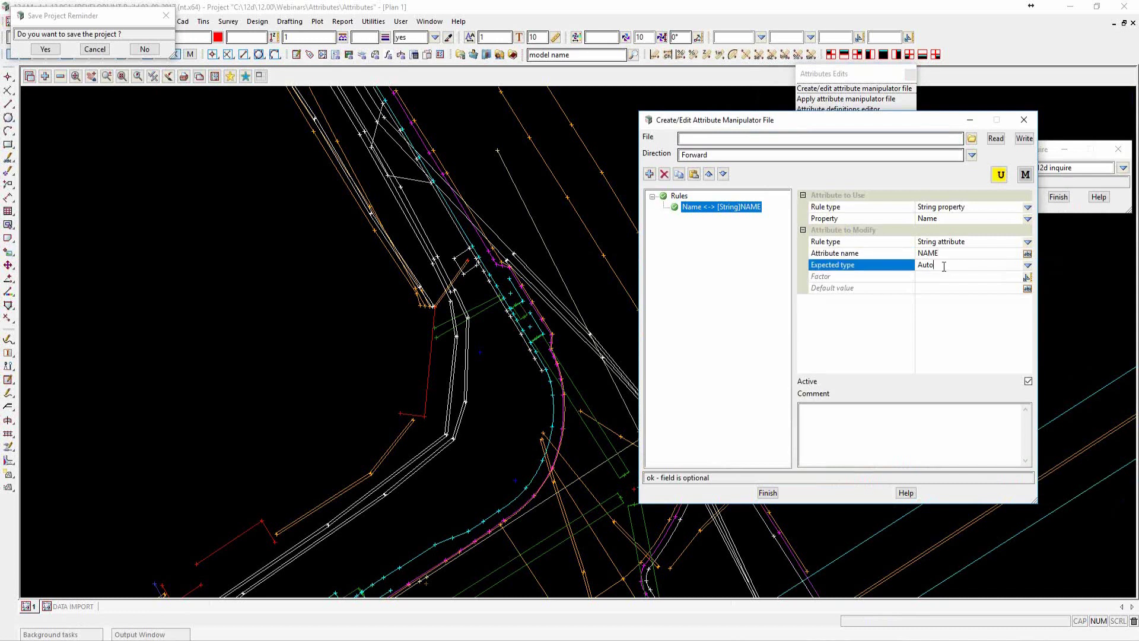
Read the rules from ArcView Lines Attributes.12dattmf and widen the dialog to fit the full rule names
{"action": "left_click", "coordinate": [971, 139]}
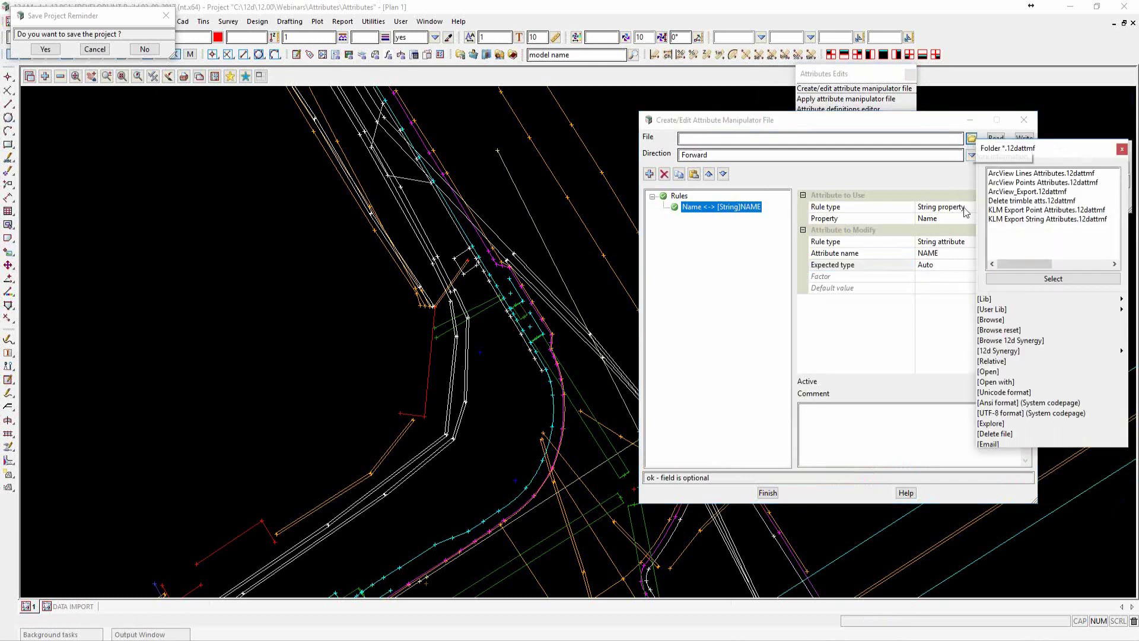
{"action": "left_click", "coordinate": [1032, 174]}
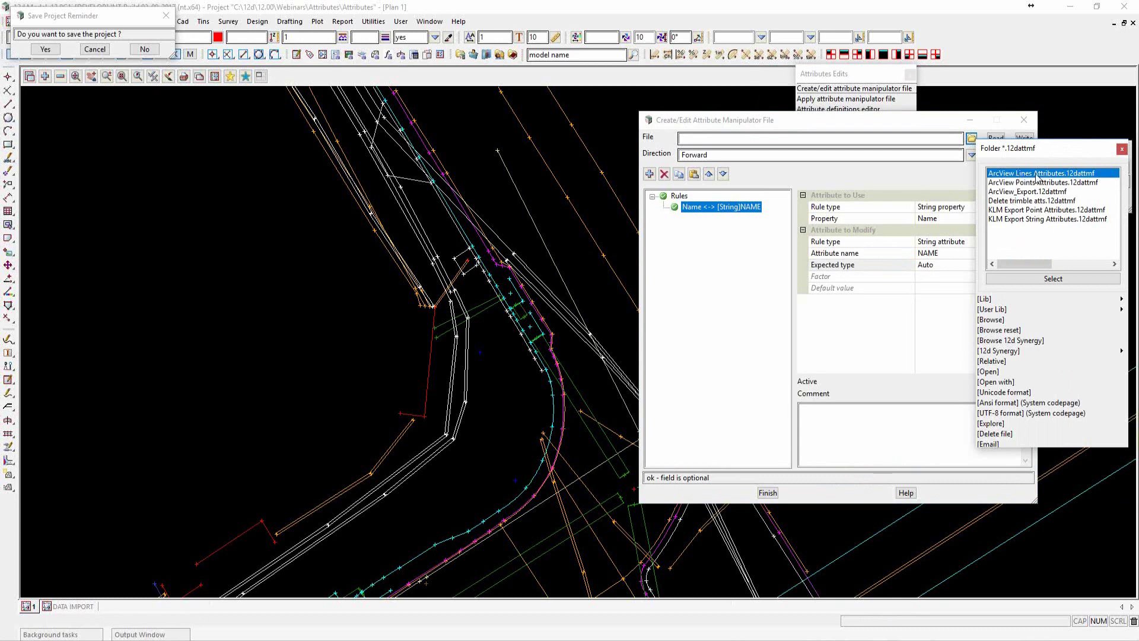
{"action": "left_click", "coordinate": [1038, 279]}
{"action": "left_click", "coordinate": [997, 140]}
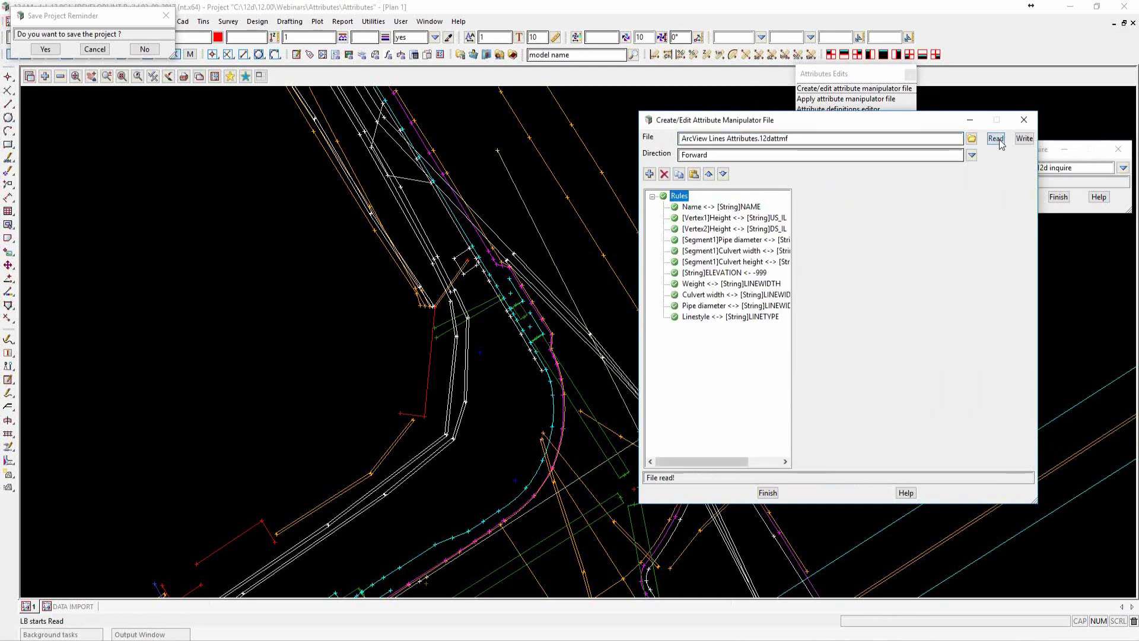
{"action": "left_click_drag", "start_coordinate": [794, 211], "coordinate": [883, 212]}
Examine the Name rule, the first vertex Height to US_IL rule, and the rule type choices available for it
{"action": "left_click", "coordinate": [751, 208]}
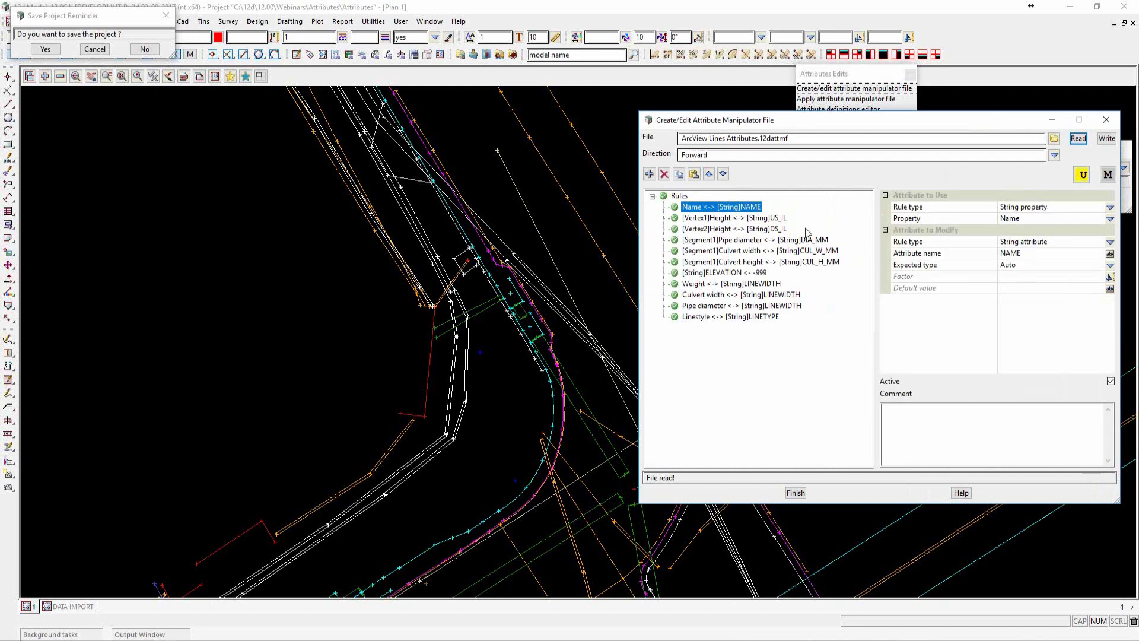
{"action": "left_click", "coordinate": [779, 219]}
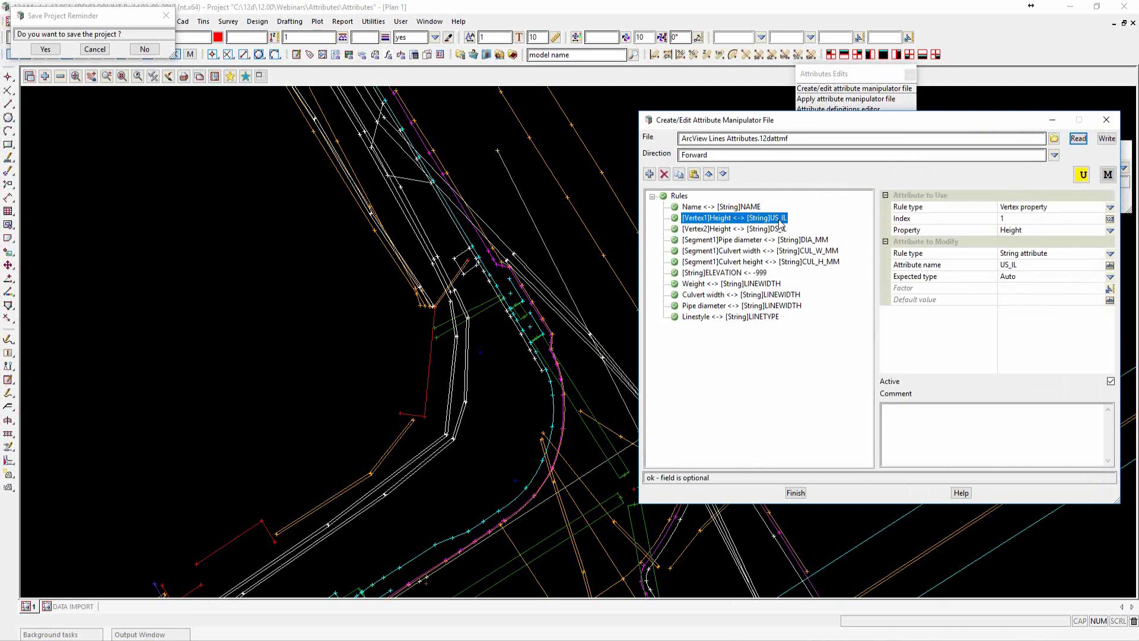
{"action": "left_click", "coordinate": [1025, 270]}
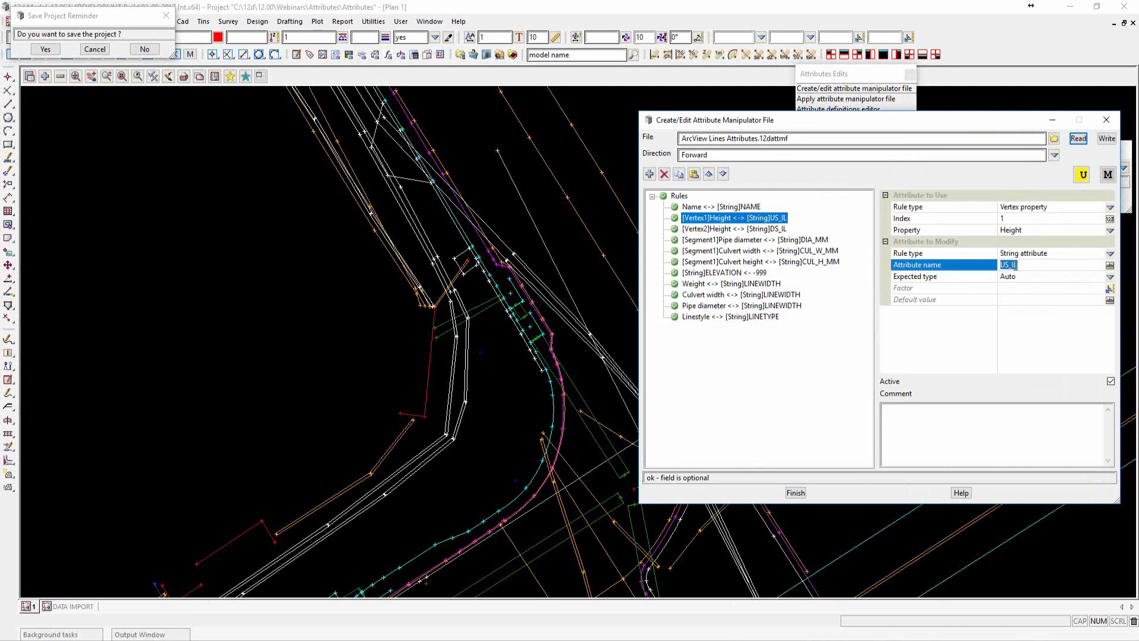
{"action": "left_click", "coordinate": [1110, 210]}
{"action": "left_click", "coordinate": [1110, 210]}
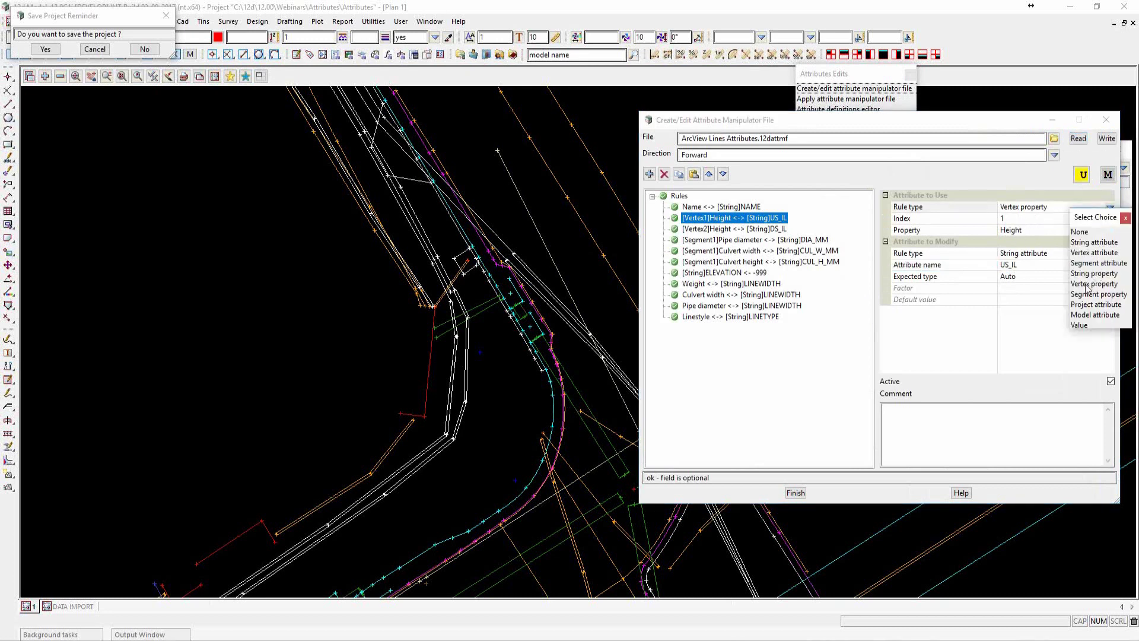
Examine the first vertex Height to US_IL rule's index, available vertex properties, and the attribute settings it modifies
{"action": "left_click", "coordinate": [1126, 218]}
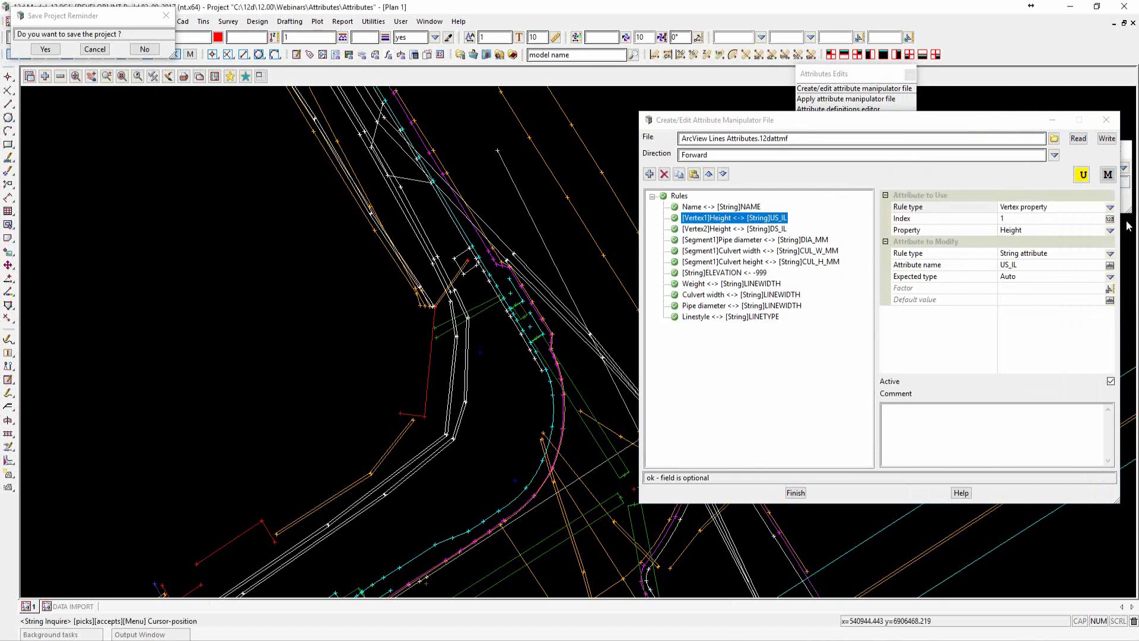
{"action": "left_click", "coordinate": [1029, 221]}
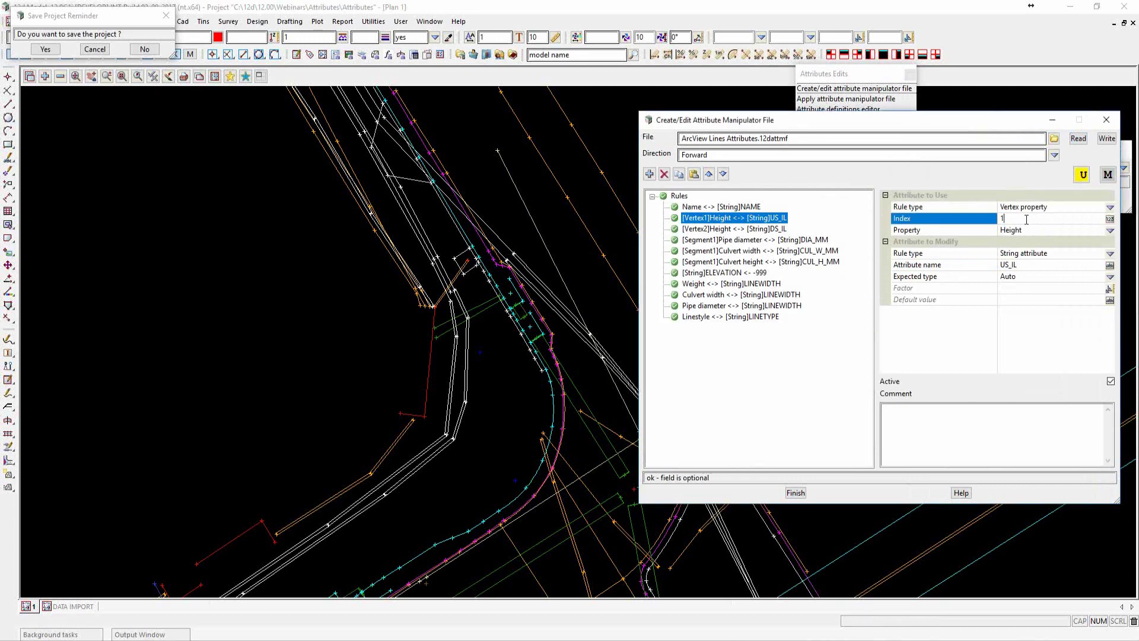
{"action": "left_click", "coordinate": [1001, 219]}
{"action": "left_click", "coordinate": [1111, 231]}
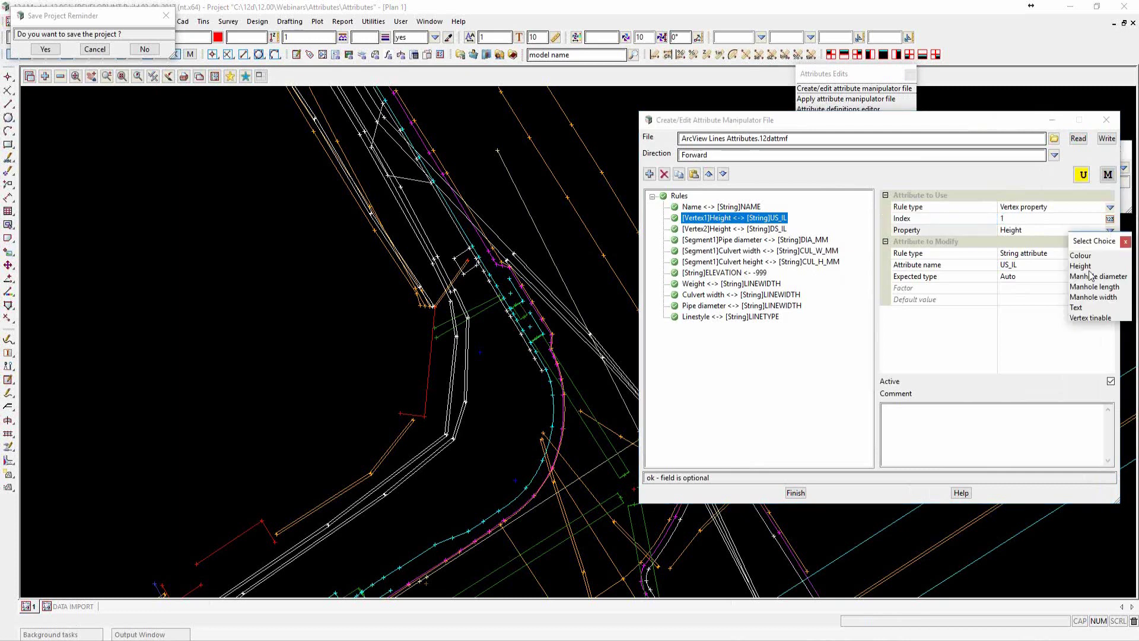
{"action": "left_click", "coordinate": [1126, 242]}
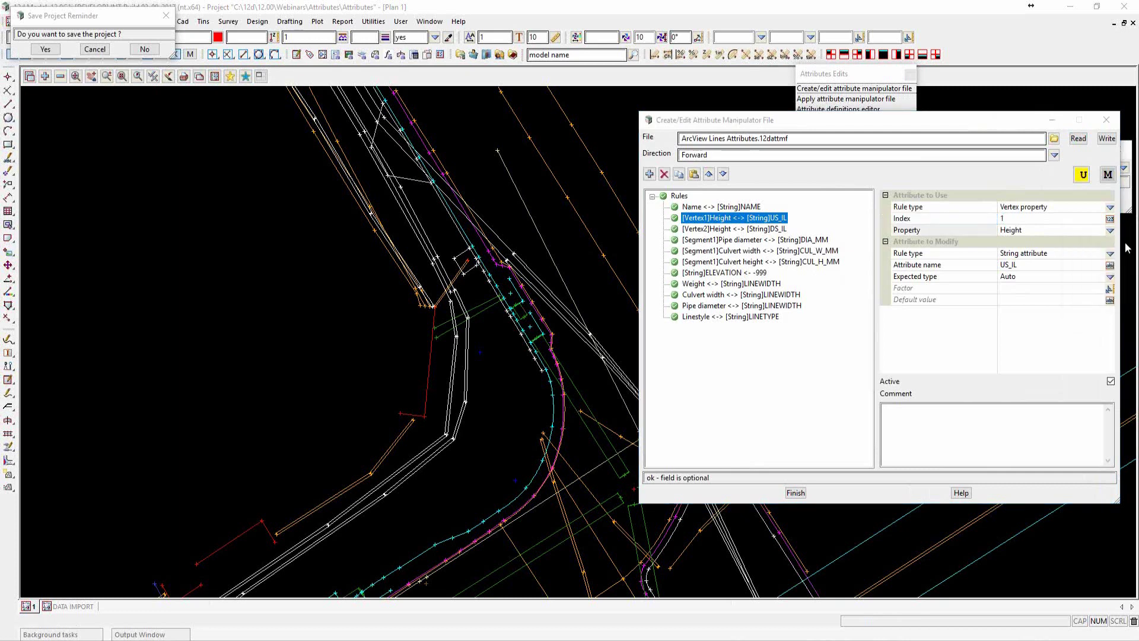
{"action": "left_click", "coordinate": [1053, 265]}
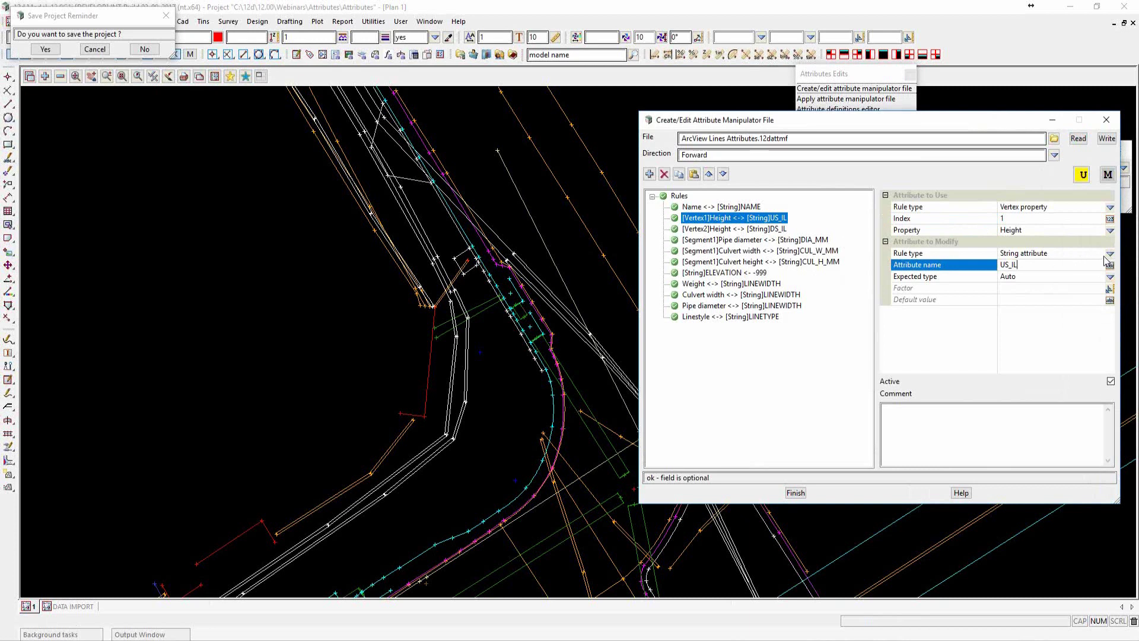
{"action": "left_click", "coordinate": [1084, 255]}
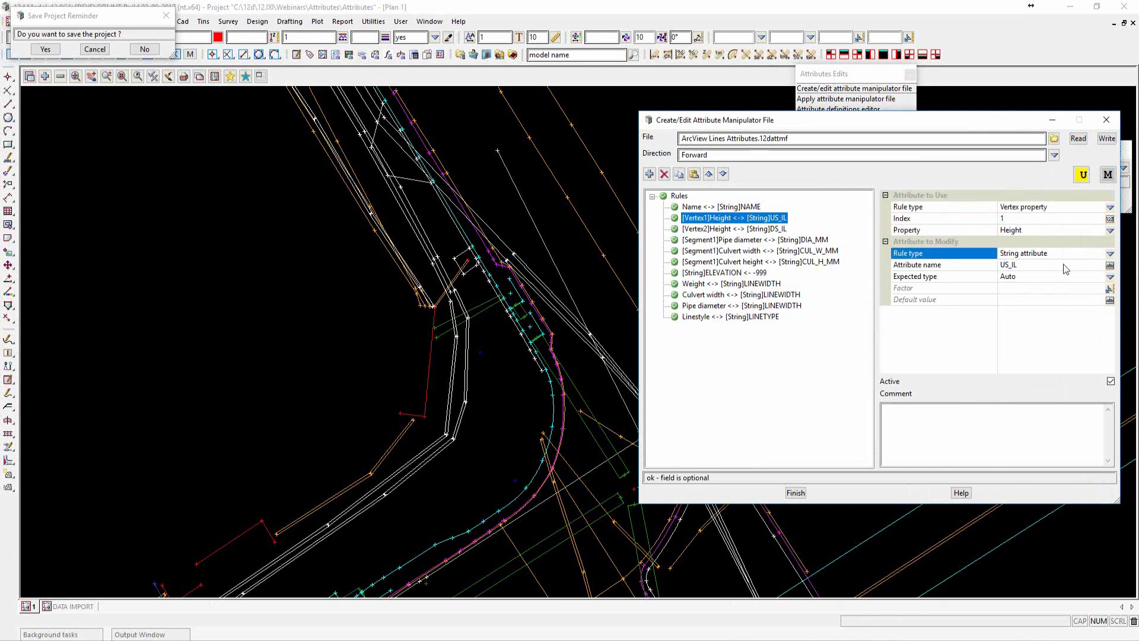
{"action": "left_click", "coordinate": [1058, 267]}
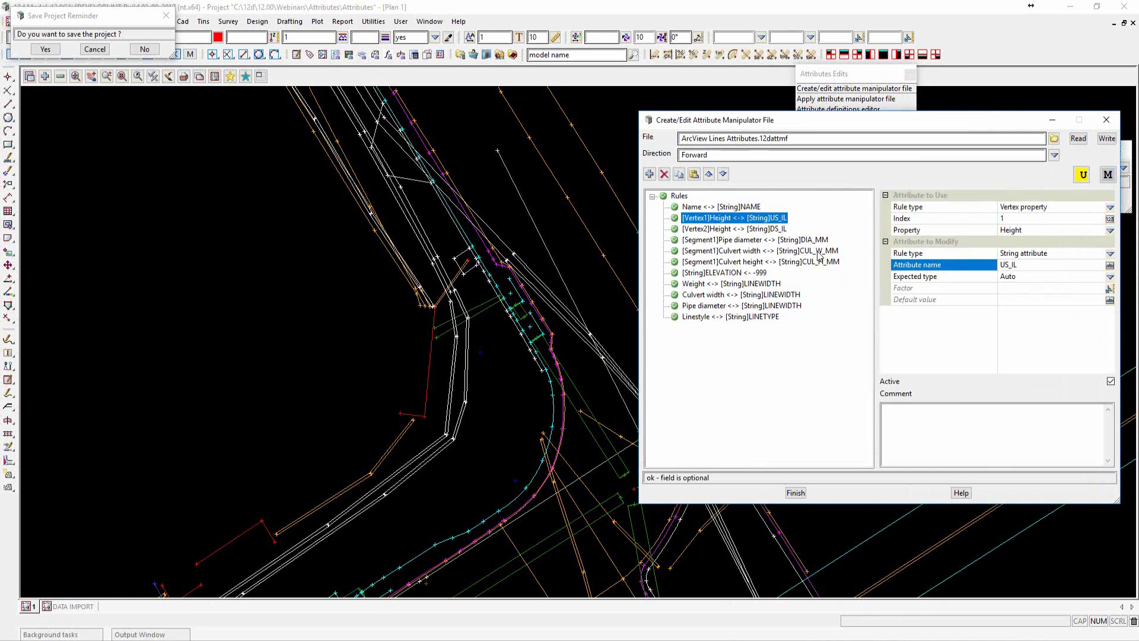
Set the vertex index of the Height to DS_IL rule to -1
{"action": "left_click", "coordinate": [782, 229]}
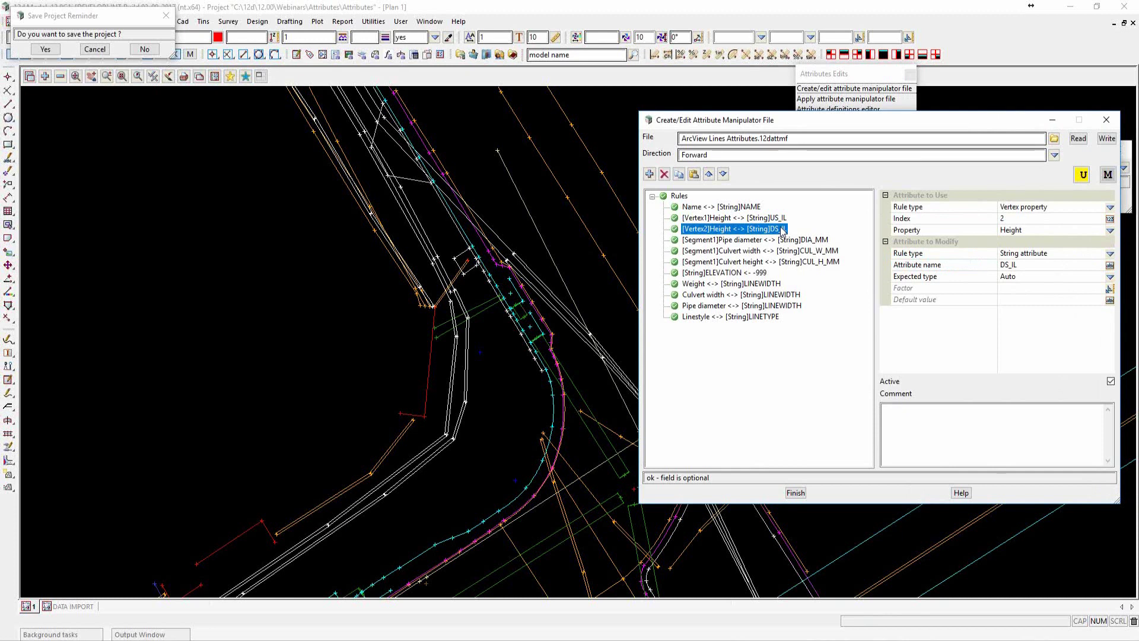
{"action": "left_click", "coordinate": [1024, 218]}
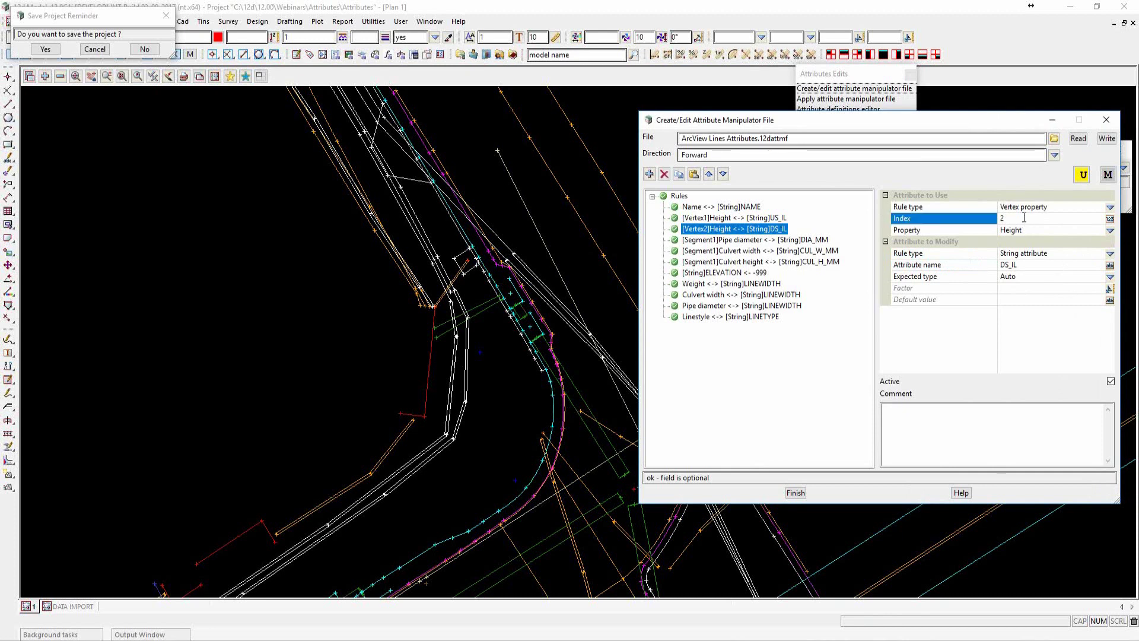
{"action": "key", "text": "BackSpace"}
{"action": "type", "text": "-1"}
Examine the Pipe diameter to DIA_MM rule's segment index and the segment property choices available for it
{"action": "left_click", "coordinate": [814, 240]}
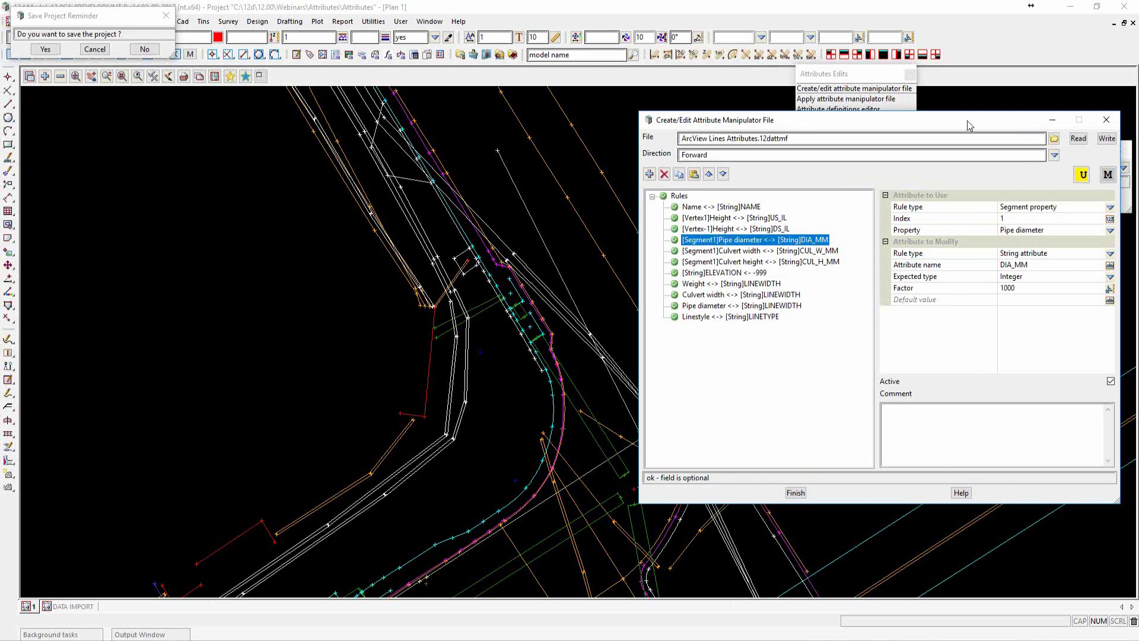
{"action": "left_click_drag", "start_coordinate": [967, 121], "coordinate": [898, 119]}
{"action": "left_click", "coordinate": [934, 216]}
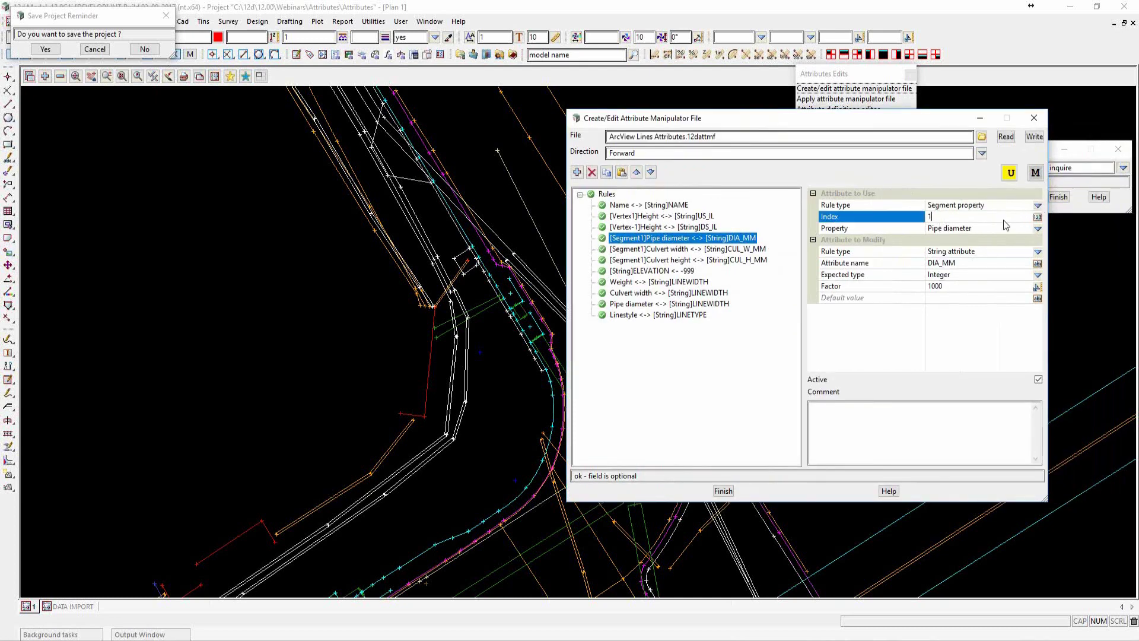
{"action": "left_click", "coordinate": [1038, 229]}
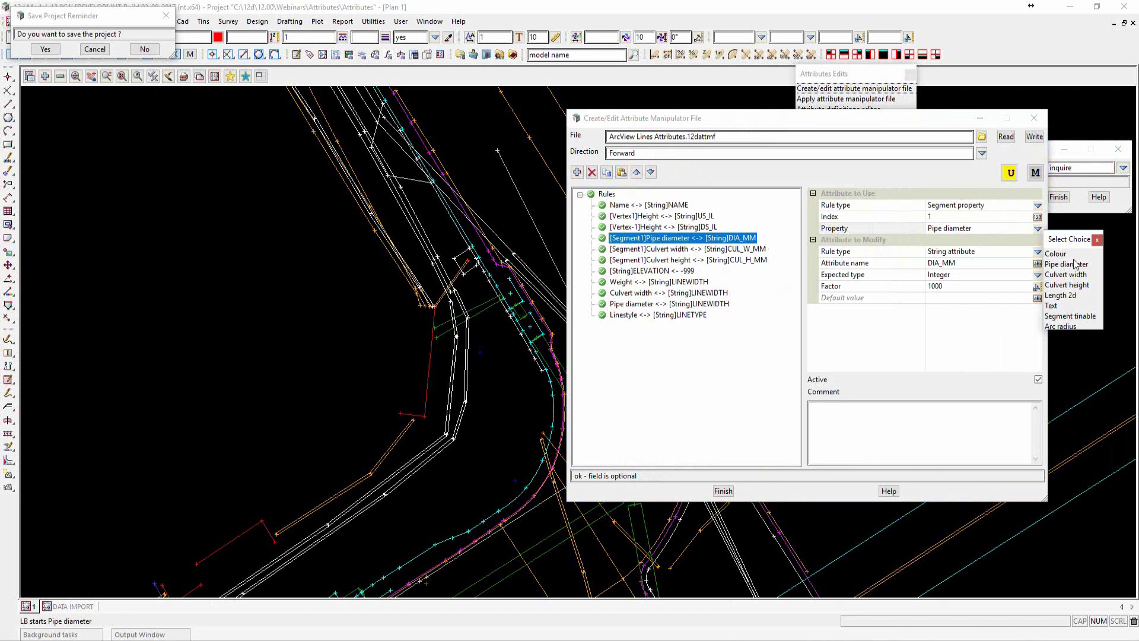
{"action": "left_click", "coordinate": [1098, 240]}
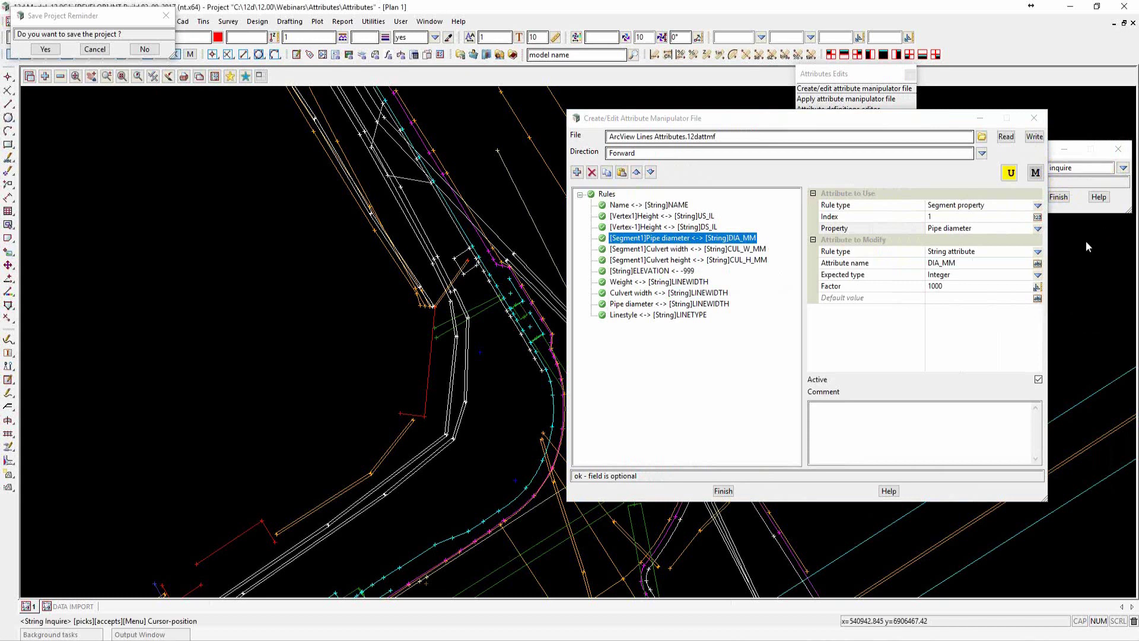
Examine the DIA_MM attribute settings of the Pipe diameter rule, including the expected type choices, factor and default value
{"action": "left_click", "coordinate": [997, 256]}
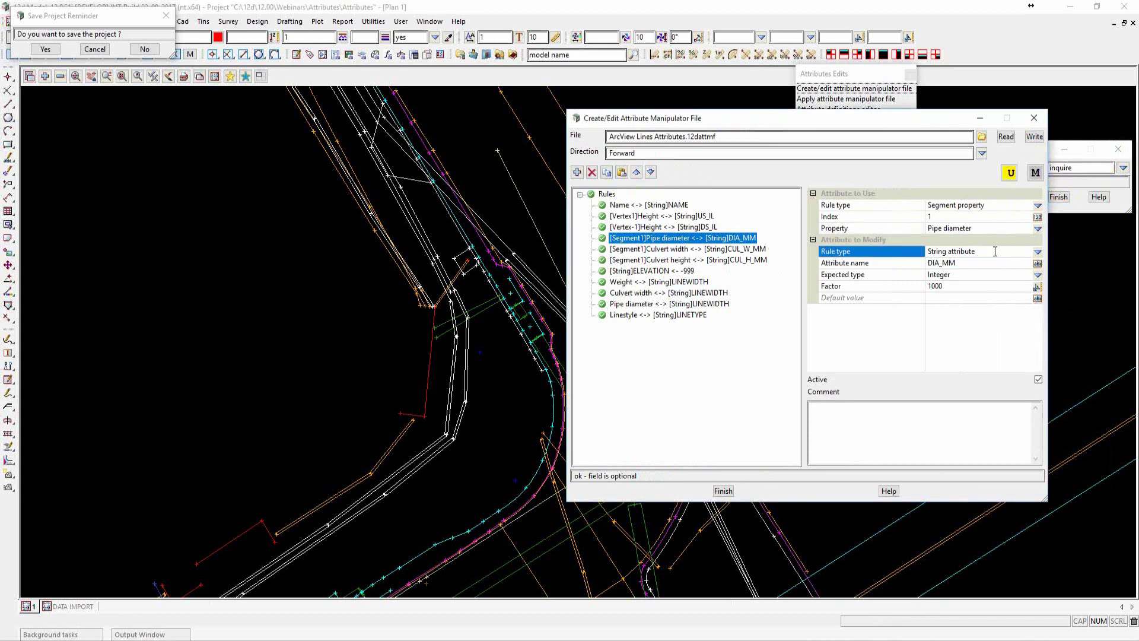
{"action": "left_click", "coordinate": [979, 266]}
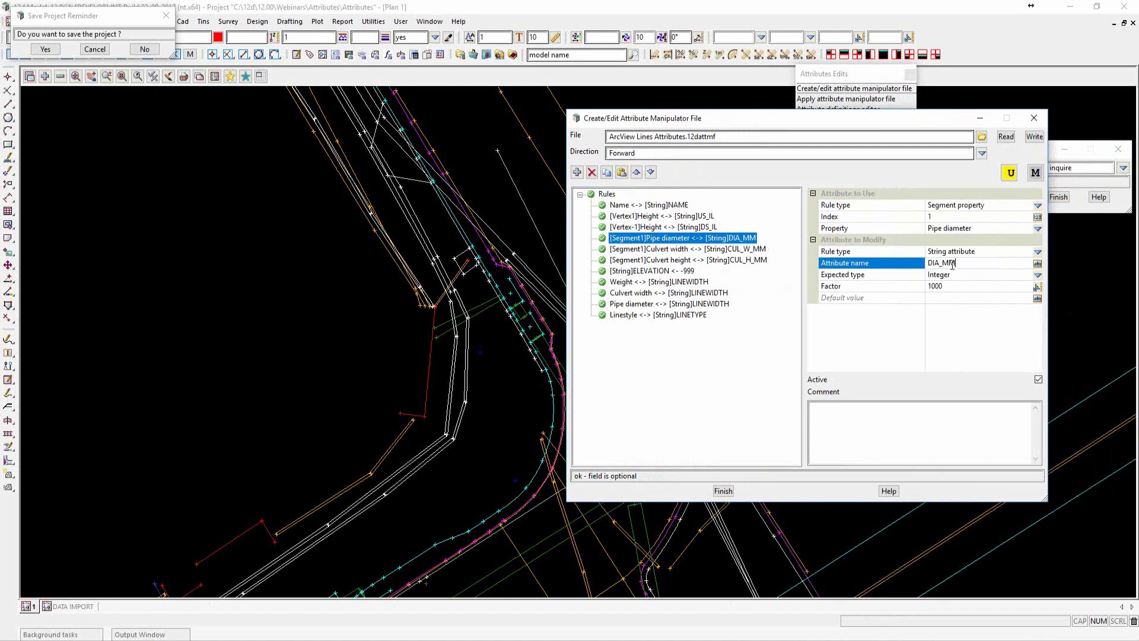
{"action": "left_click", "coordinate": [988, 276]}
{"action": "left_click", "coordinate": [1038, 276]}
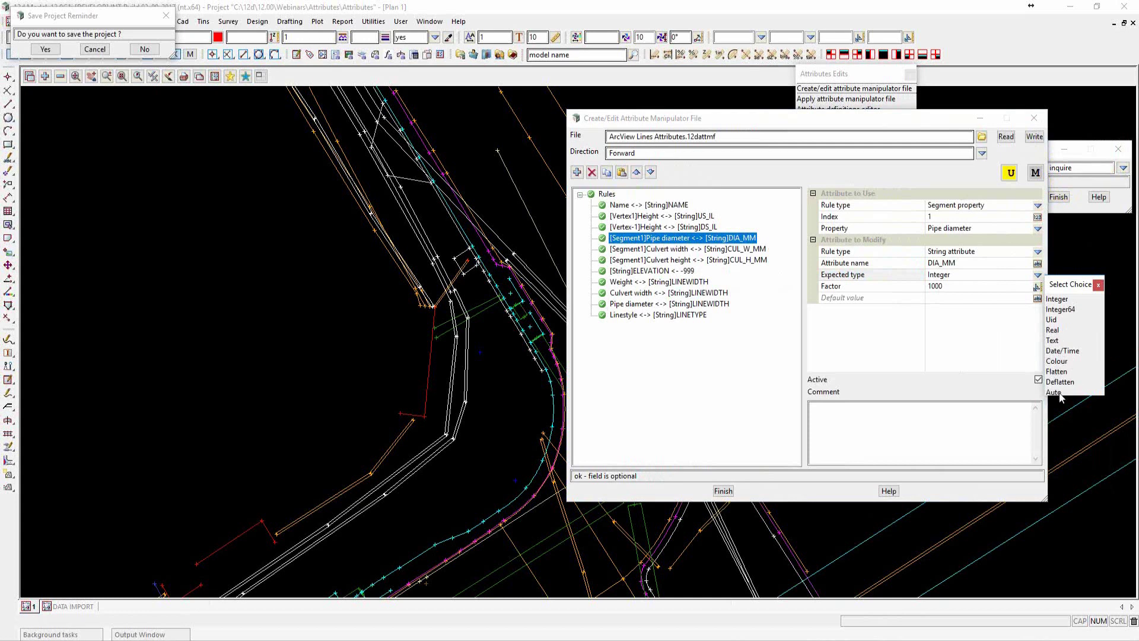
{"action": "left_click", "coordinate": [1099, 286]}
{"action": "left_click", "coordinate": [971, 287]}
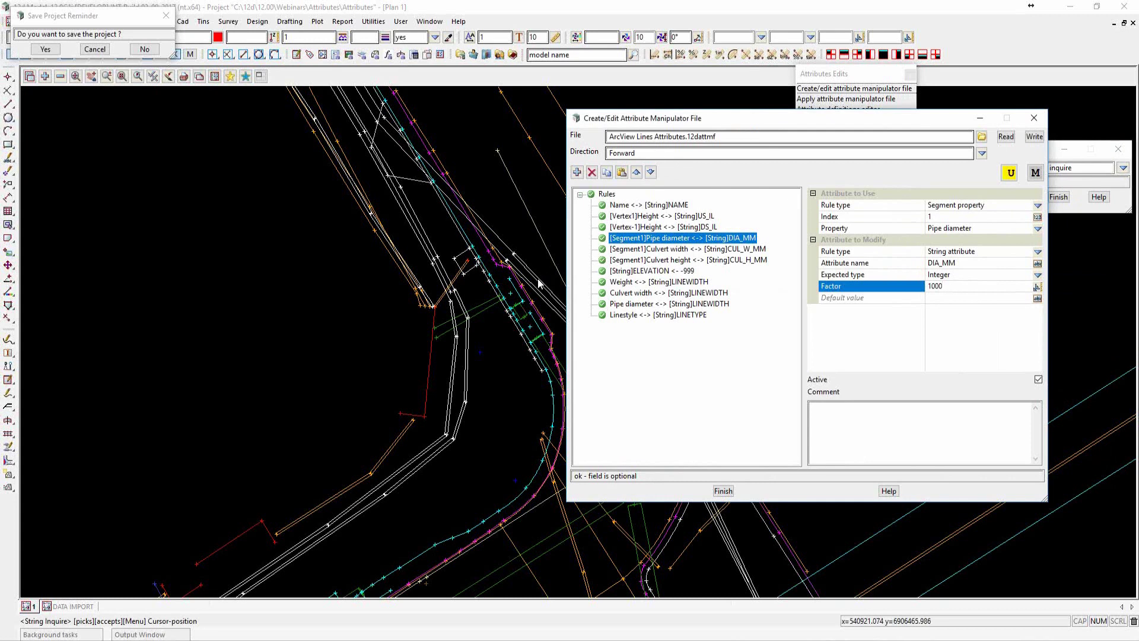
{"action": "left_click", "coordinate": [966, 299]}
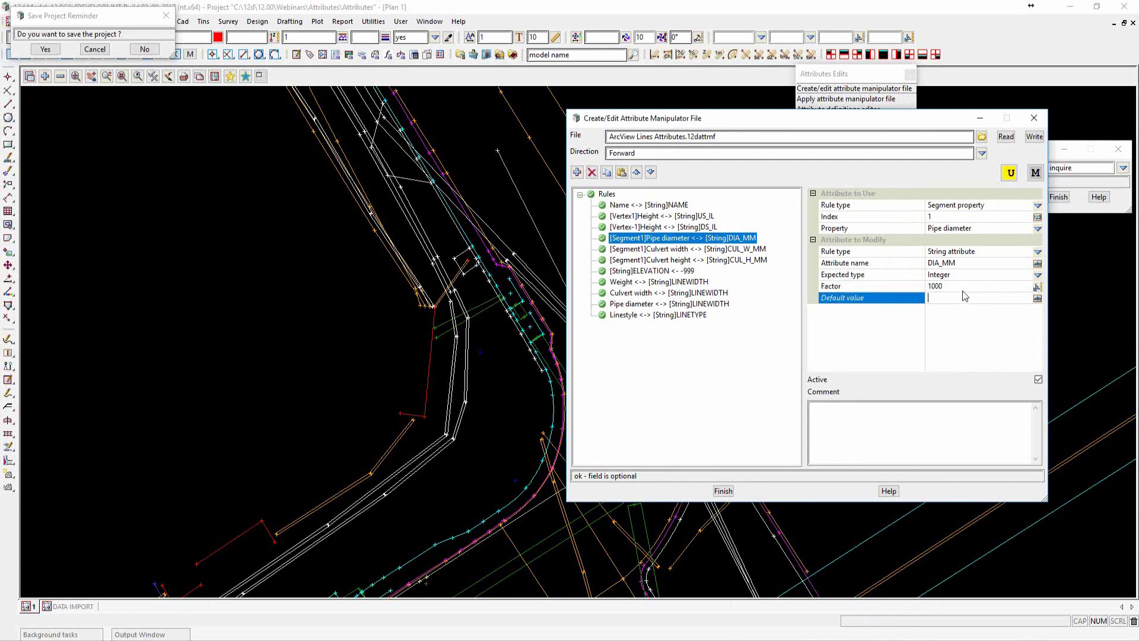
{"action": "left_click", "coordinate": [963, 287]}
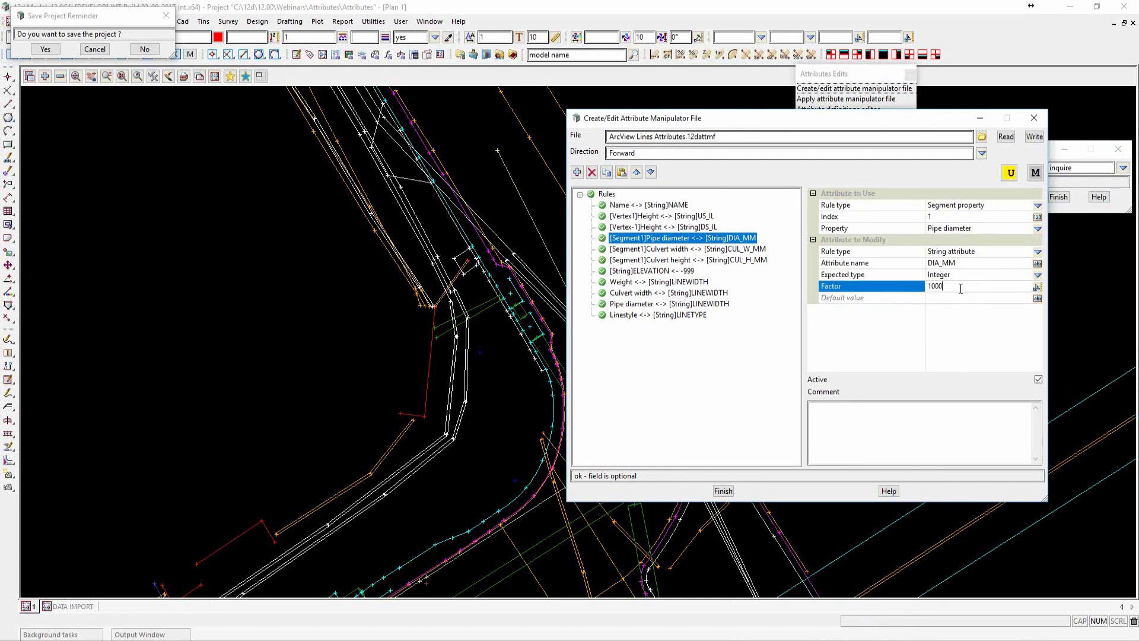
Examine the Culvert width to CUL_W_MM rule's segment index, property and attribute name
{"action": "left_click", "coordinate": [753, 251]}
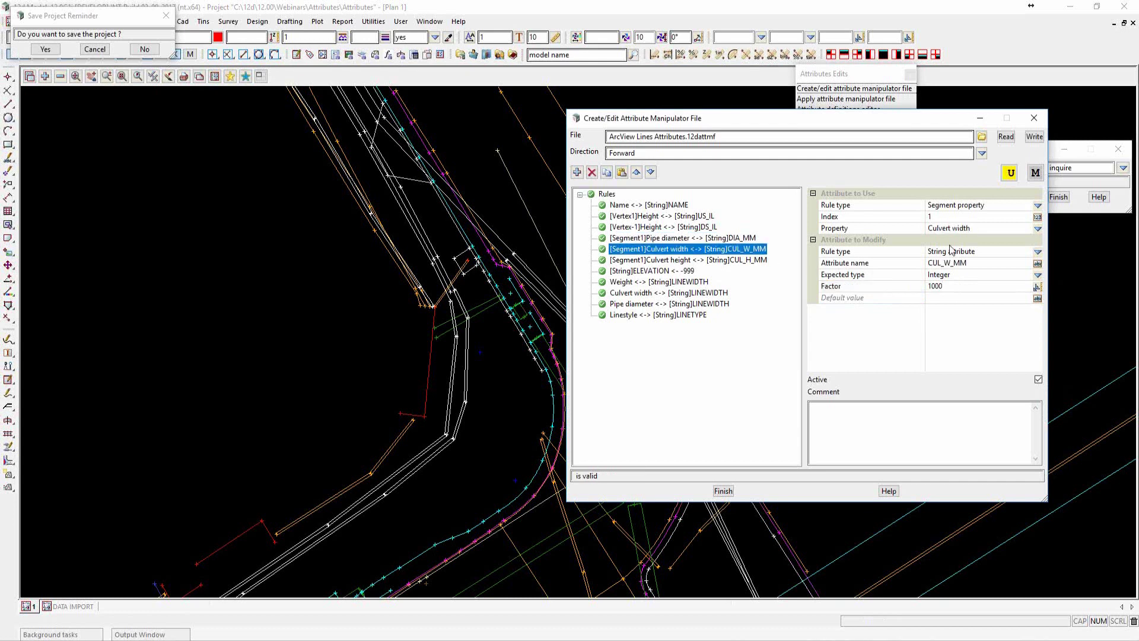
{"action": "left_click", "coordinate": [991, 229]}
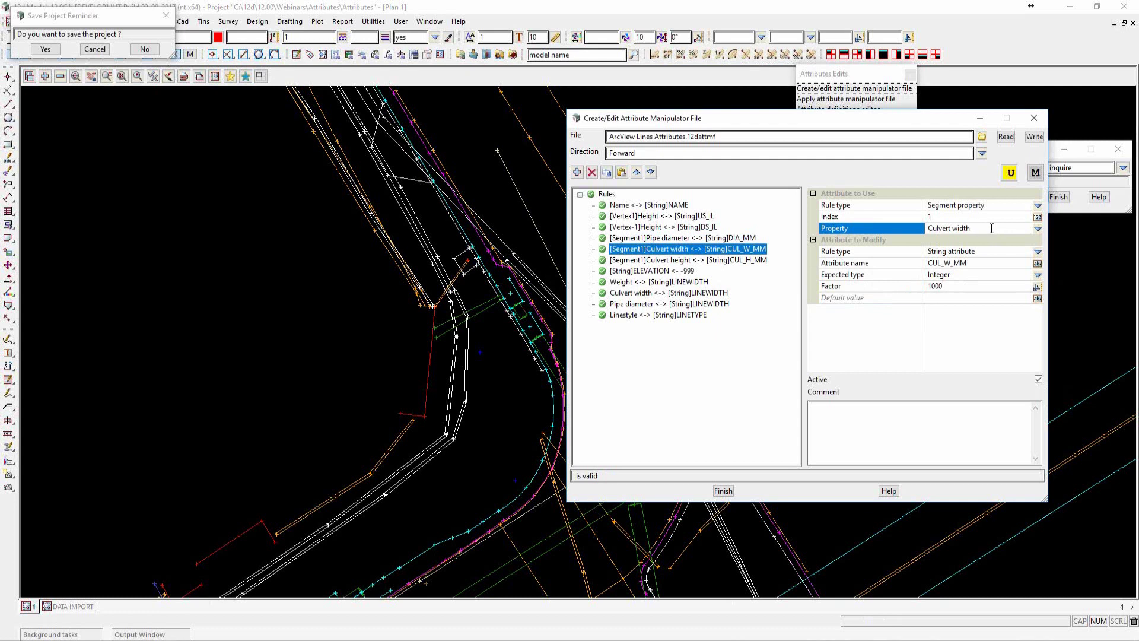
{"action": "left_click", "coordinate": [997, 217]}
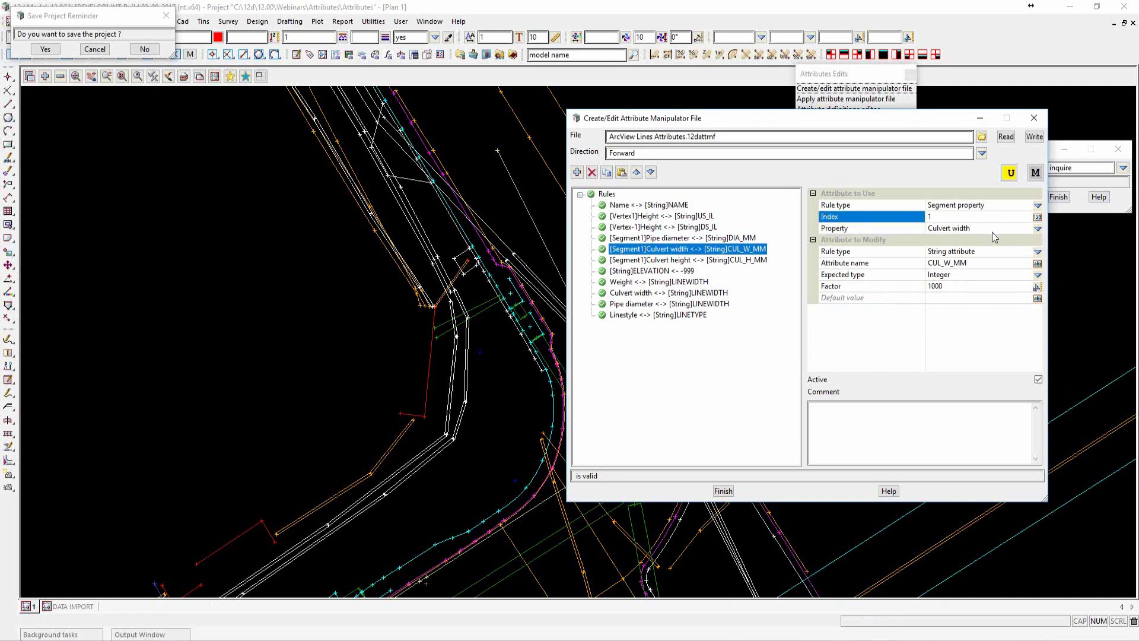
{"action": "left_click", "coordinate": [992, 231]}
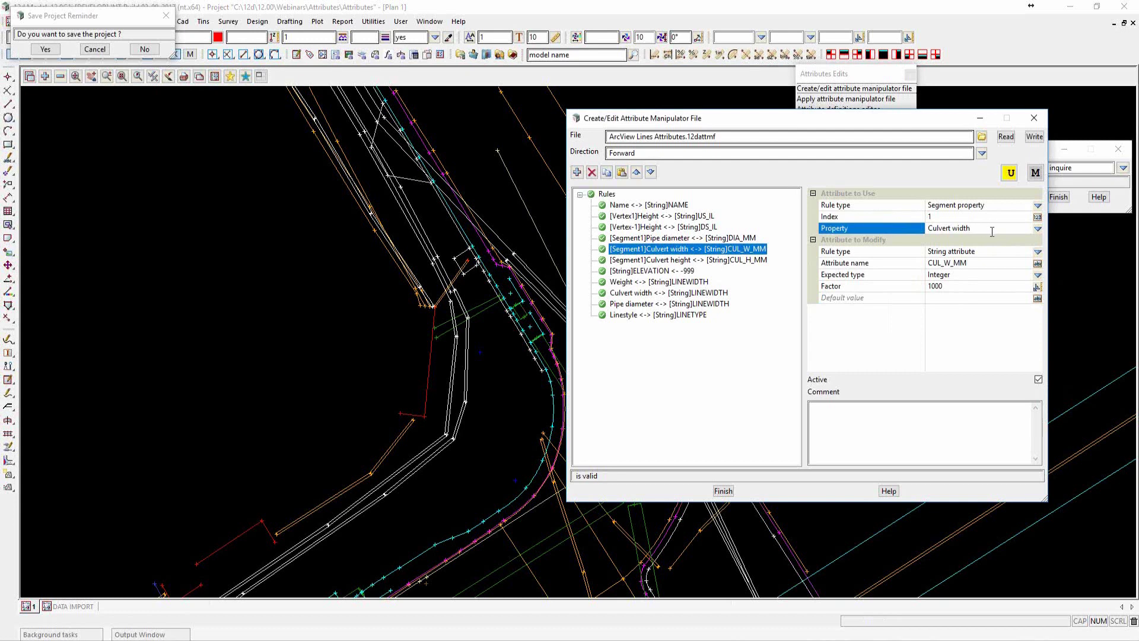
{"action": "left_click", "coordinate": [987, 264]}
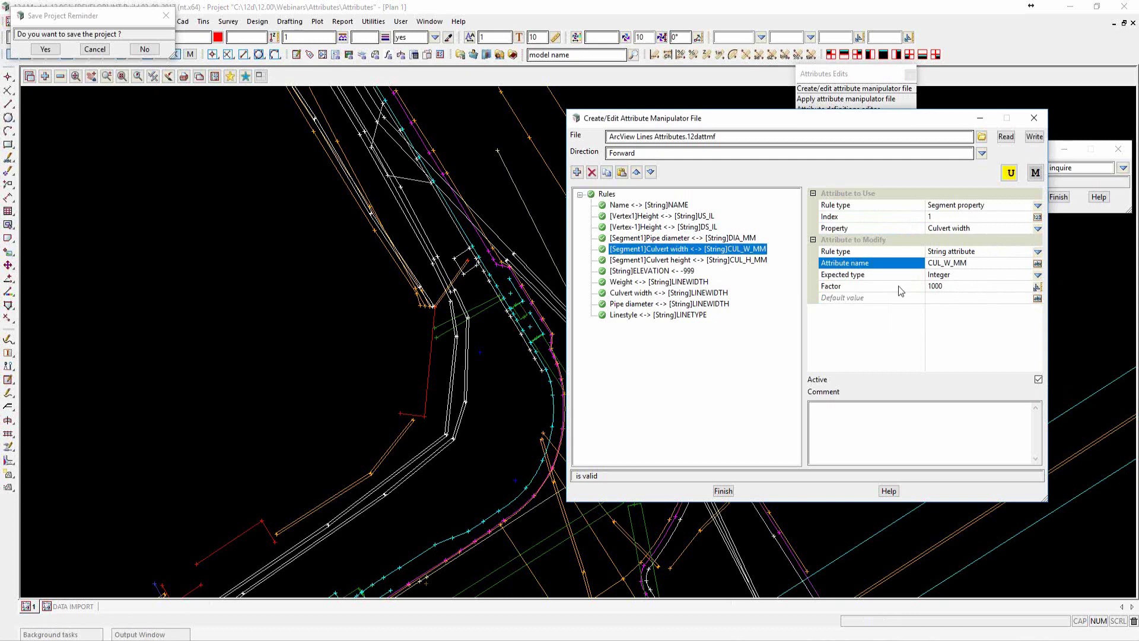
Examine the ELEVATION rule's attribute name, expected type and default value
{"action": "left_click", "coordinate": [673, 272]}
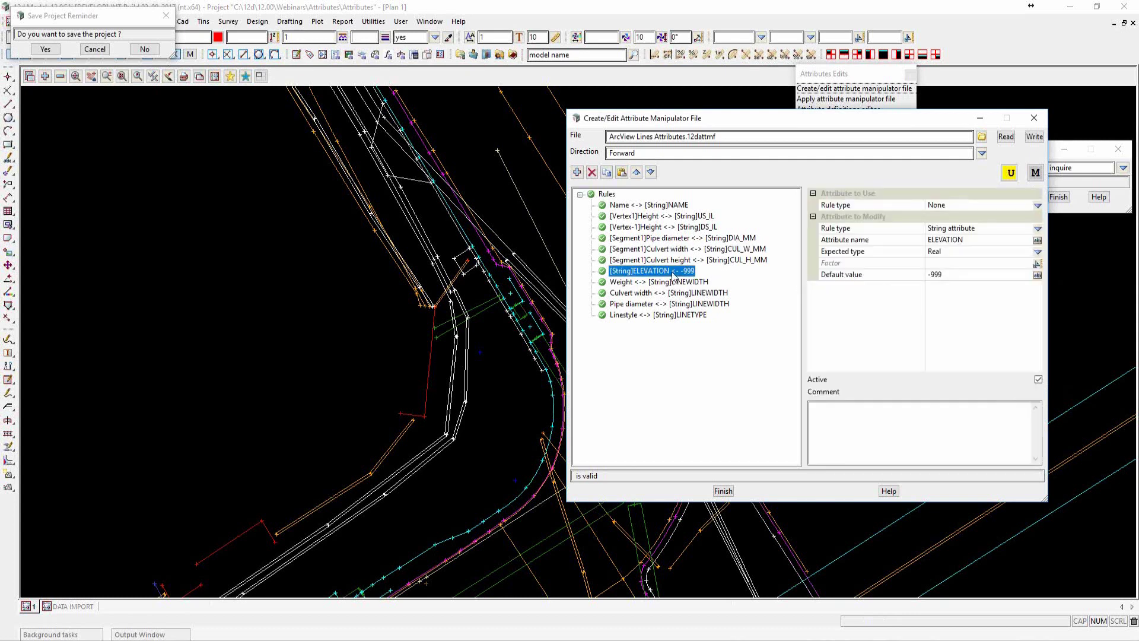
{"action": "left_click", "coordinate": [979, 240]}
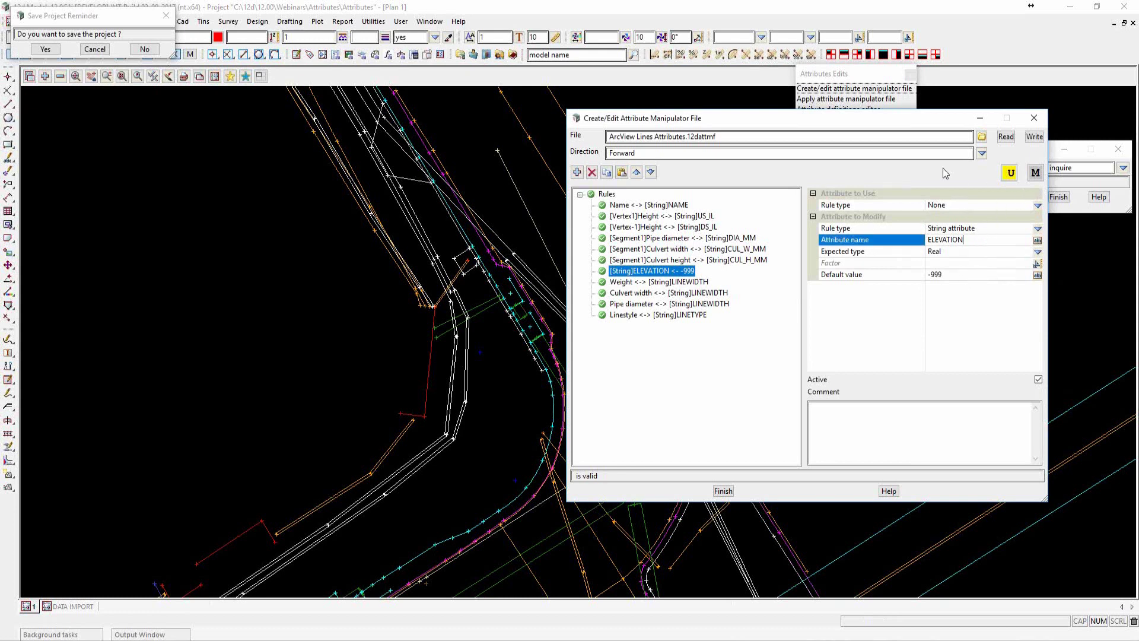
{"action": "left_click", "coordinate": [977, 251]}
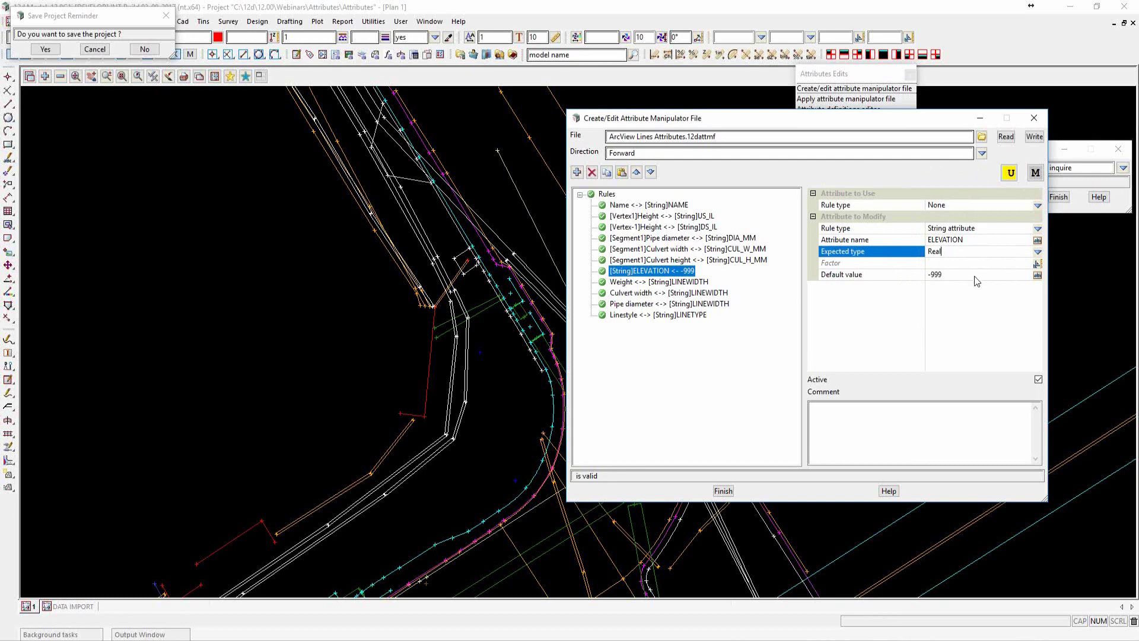
{"action": "left_click", "coordinate": [975, 275]}
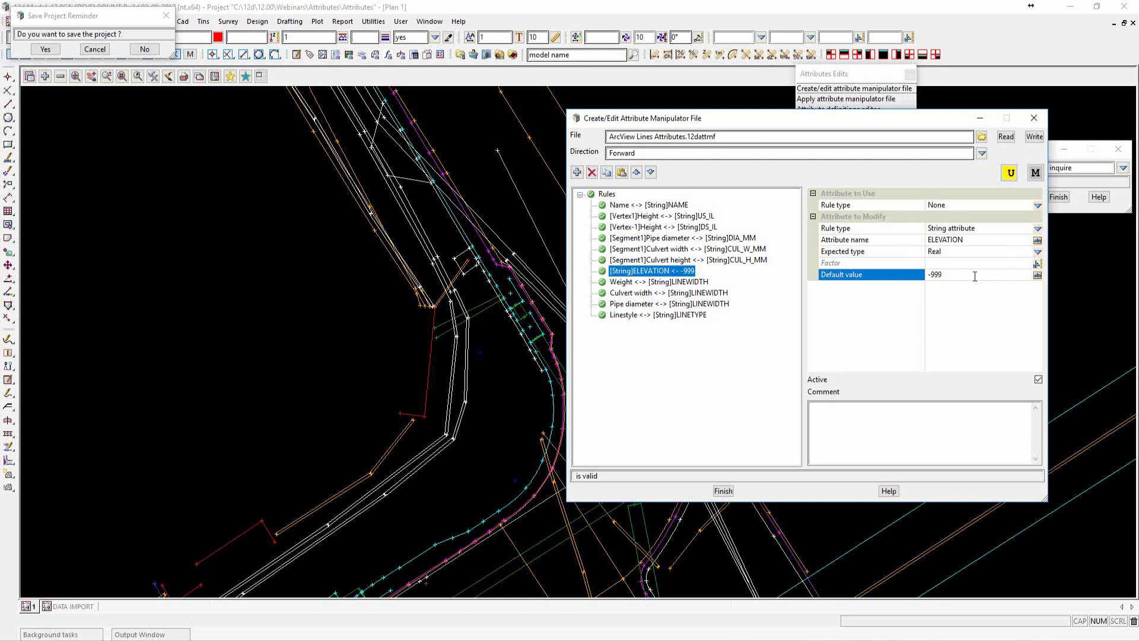
Compare the Weight, Culvert width and Pipe diameter rules that write to LINEWIDTH, and review the Linestyle to LINETYPE rule
{"action": "left_click", "coordinate": [694, 283]}
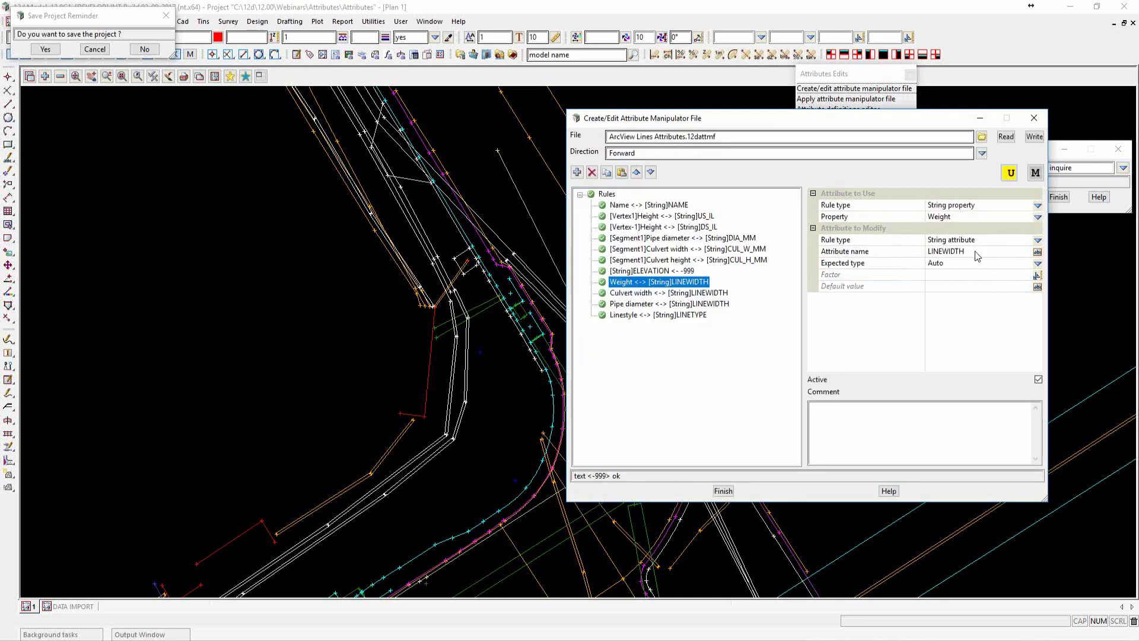
{"action": "left_click", "coordinate": [714, 292]}
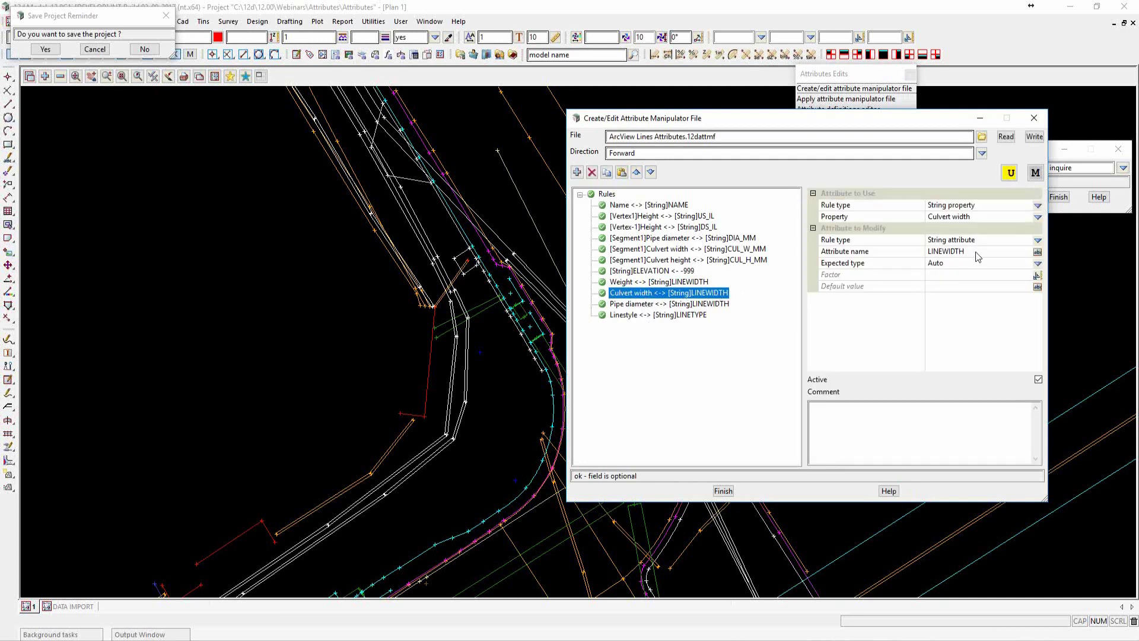
{"action": "left_click", "coordinate": [660, 283]}
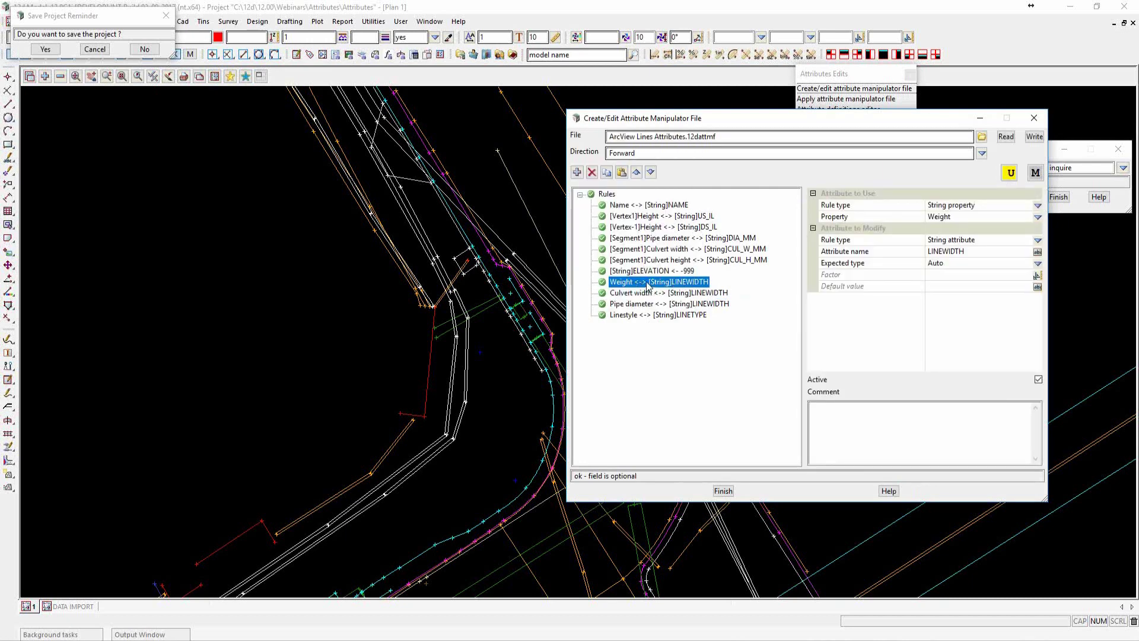
{"action": "left_click", "coordinate": [630, 296]}
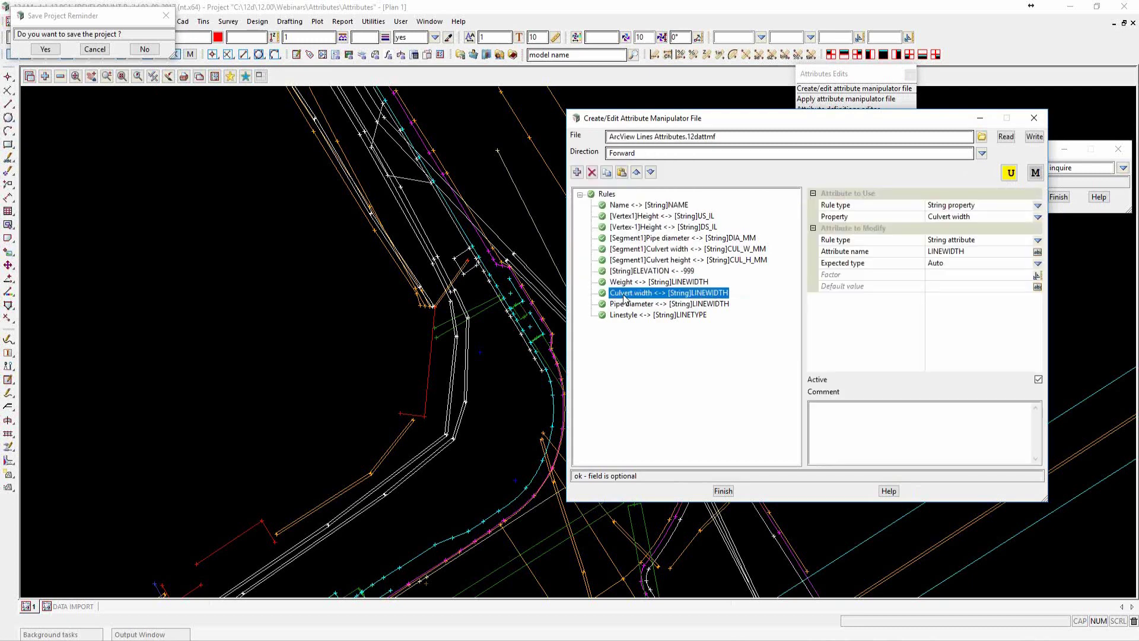
{"action": "left_click", "coordinate": [657, 306]}
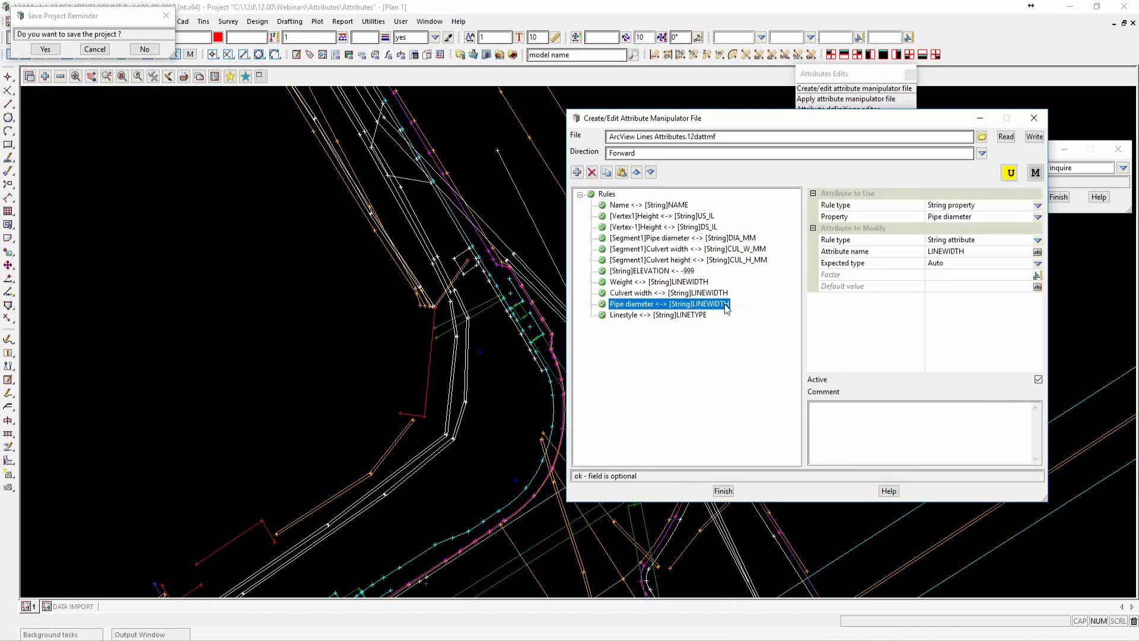
{"action": "left_click", "coordinate": [683, 315]}
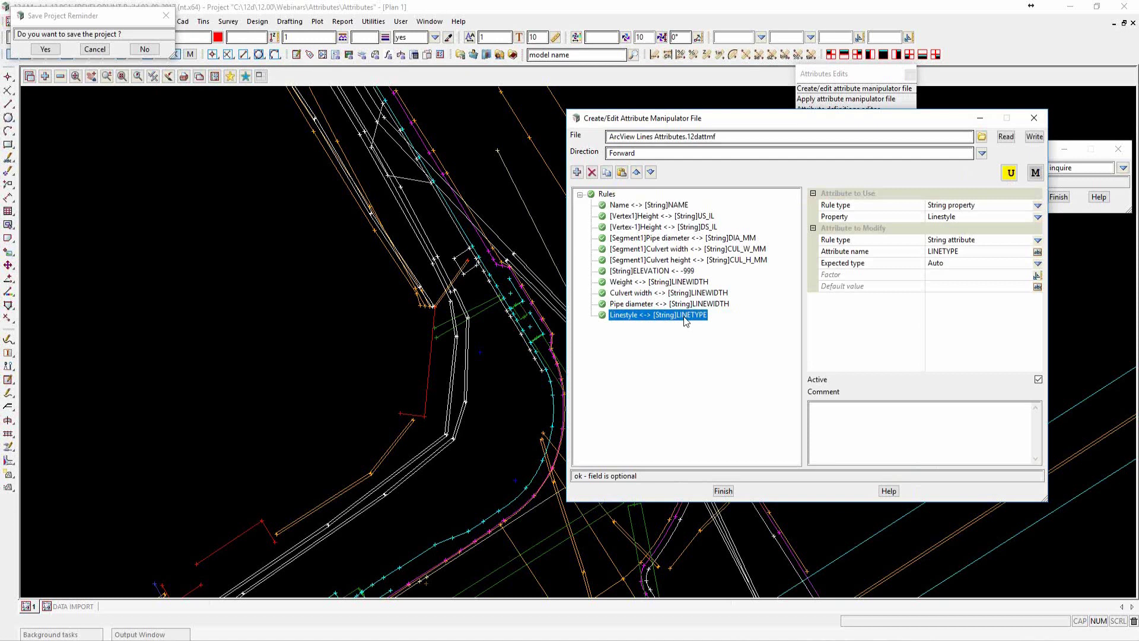
Add a new rule after the Linestyle rule that modifies a Value named LEN
{"action": "left_click_drag", "start_coordinate": [824, 126], "coordinate": [821, 93]}
{"action": "left_click", "coordinate": [571, 137]}
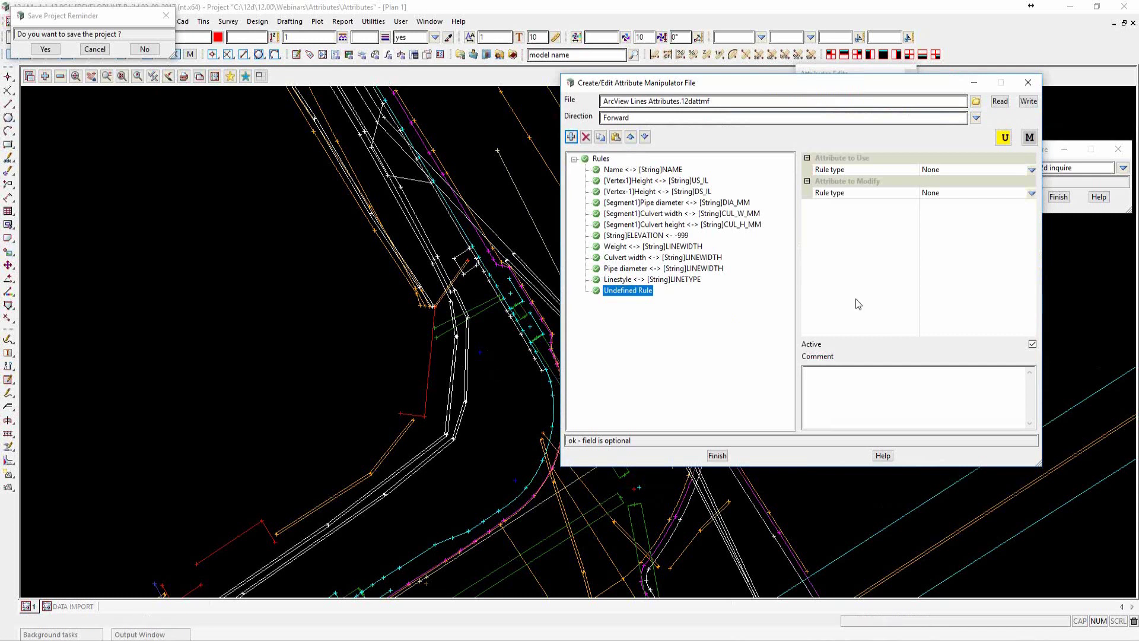
{"action": "left_click", "coordinate": [1033, 195]}
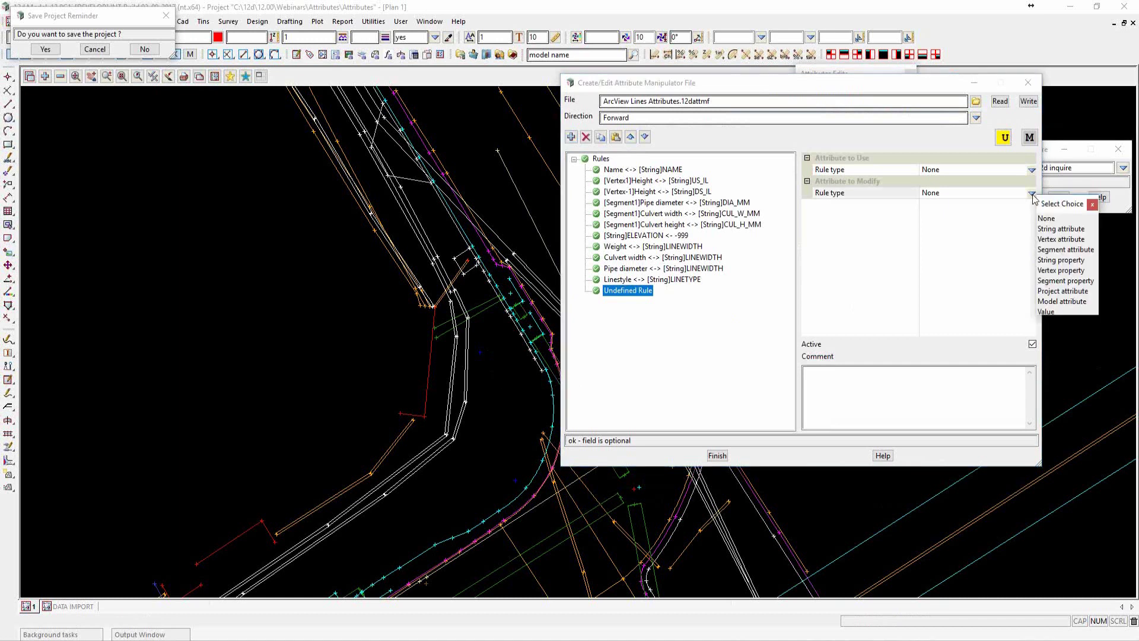
{"action": "left_click", "coordinate": [1047, 311]}
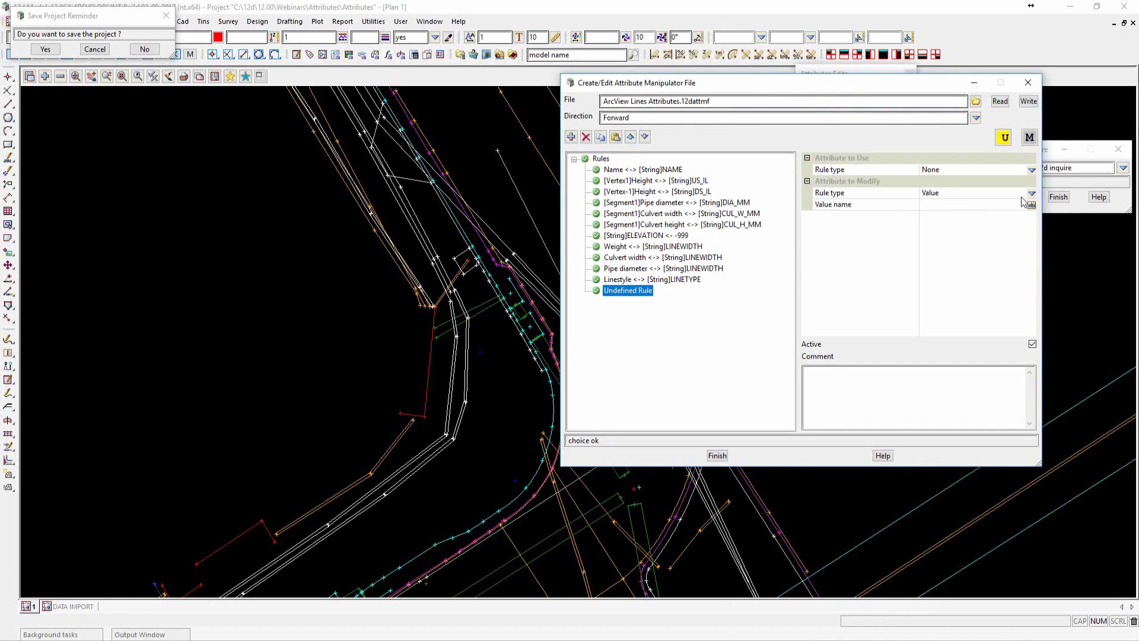
{"action": "left_click", "coordinate": [945, 206]}
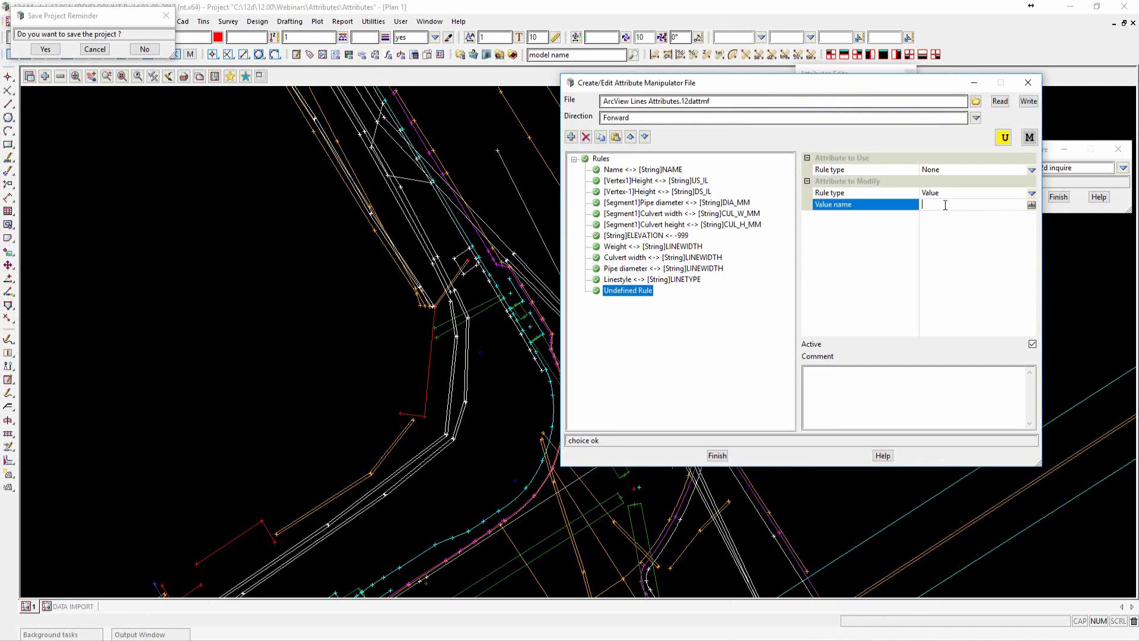
{"action": "type", "text": "LEN"}
Make the LEN rule use the string property Length 2d as its source
{"action": "left_click", "coordinate": [1032, 171]}
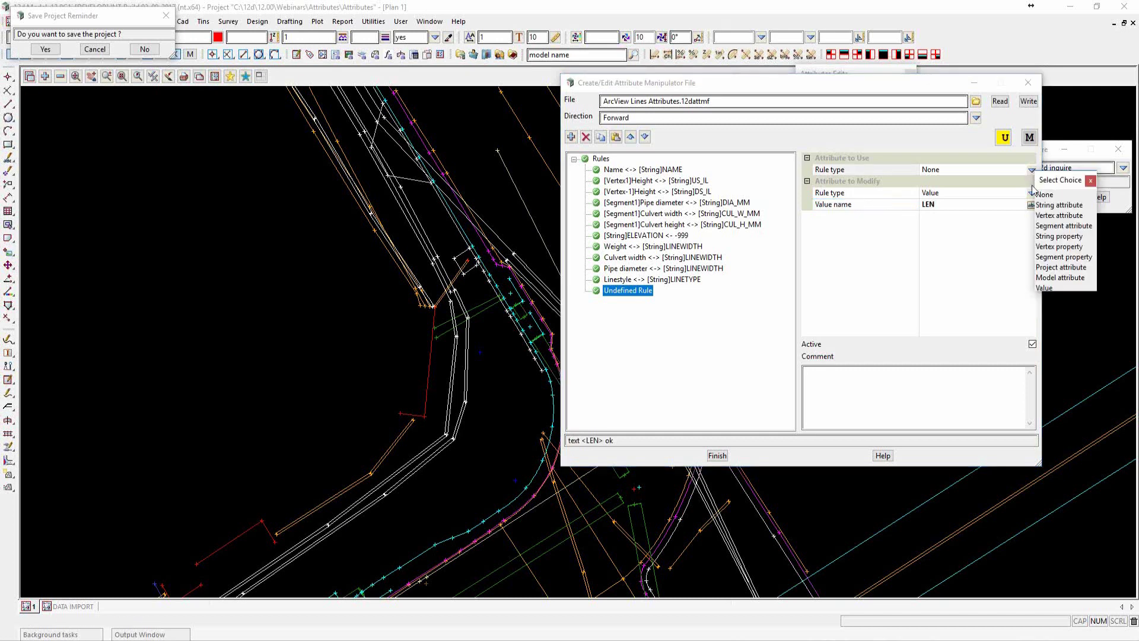
{"action": "left_click", "coordinate": [1046, 236]}
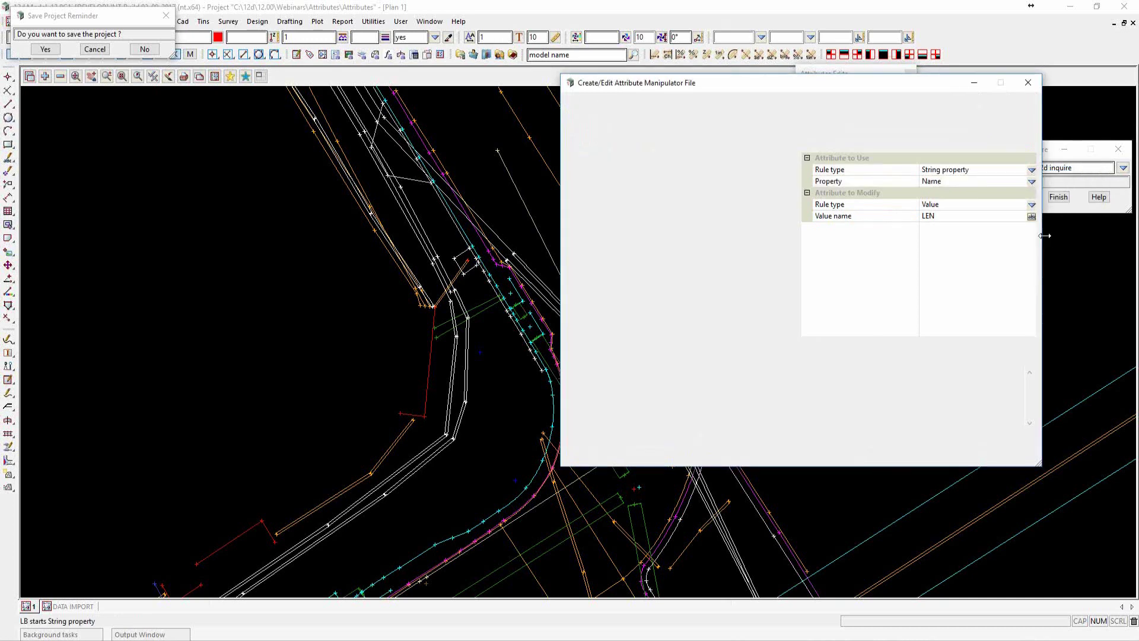
{"action": "left_click", "coordinate": [1032, 184]}
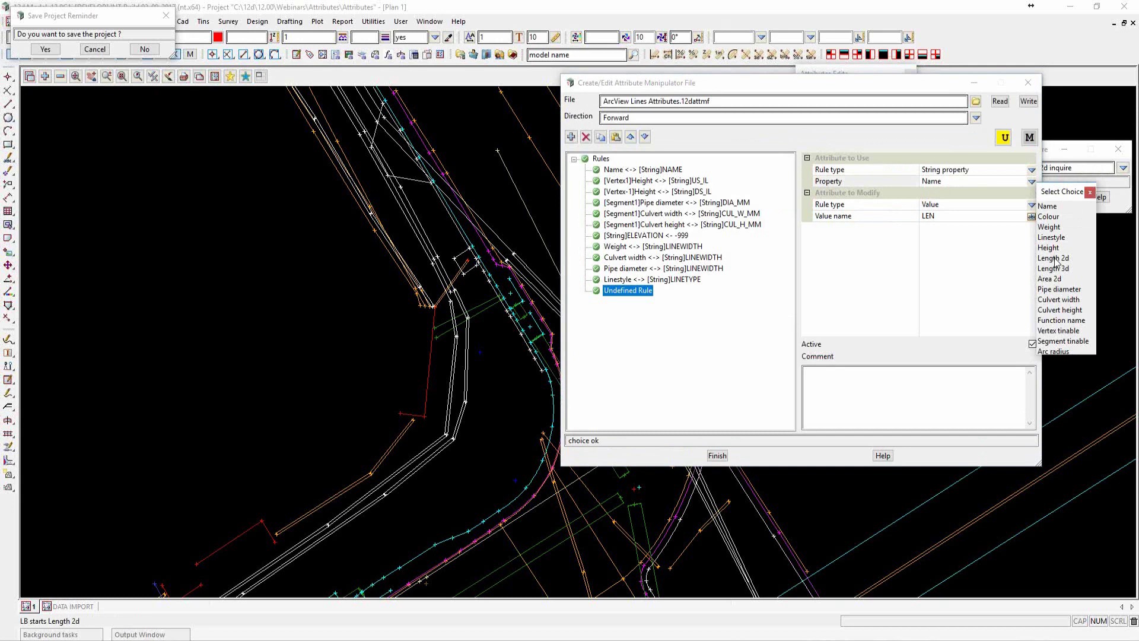
{"action": "left_click", "coordinate": [1055, 259]}
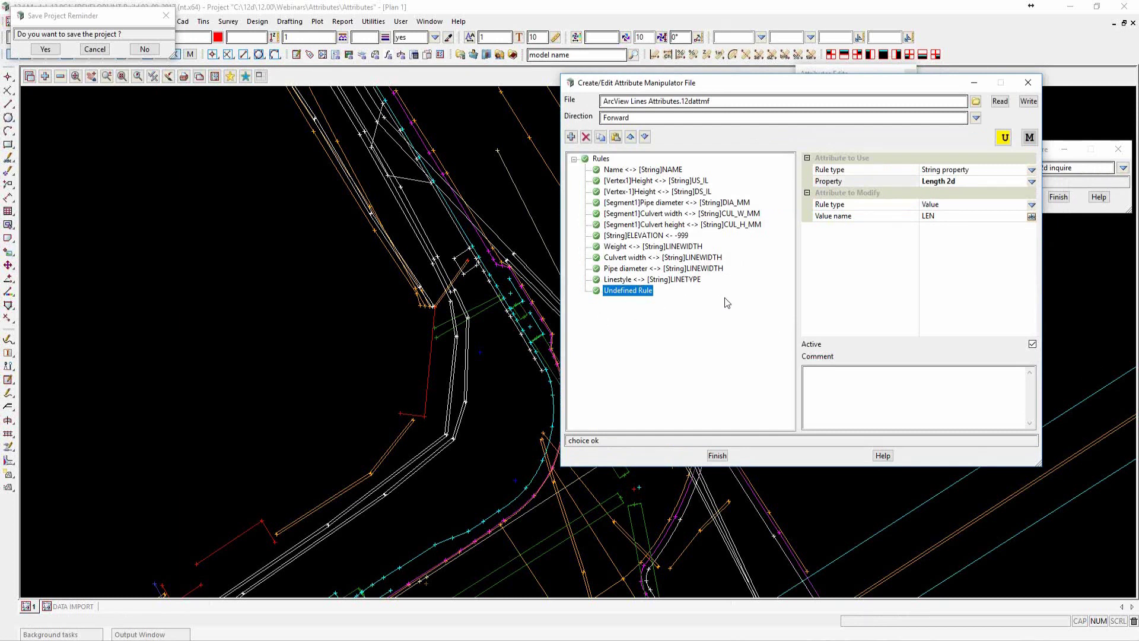
{"action": "left_click", "coordinate": [686, 281]}
{"action": "left_click", "coordinate": [665, 291]}
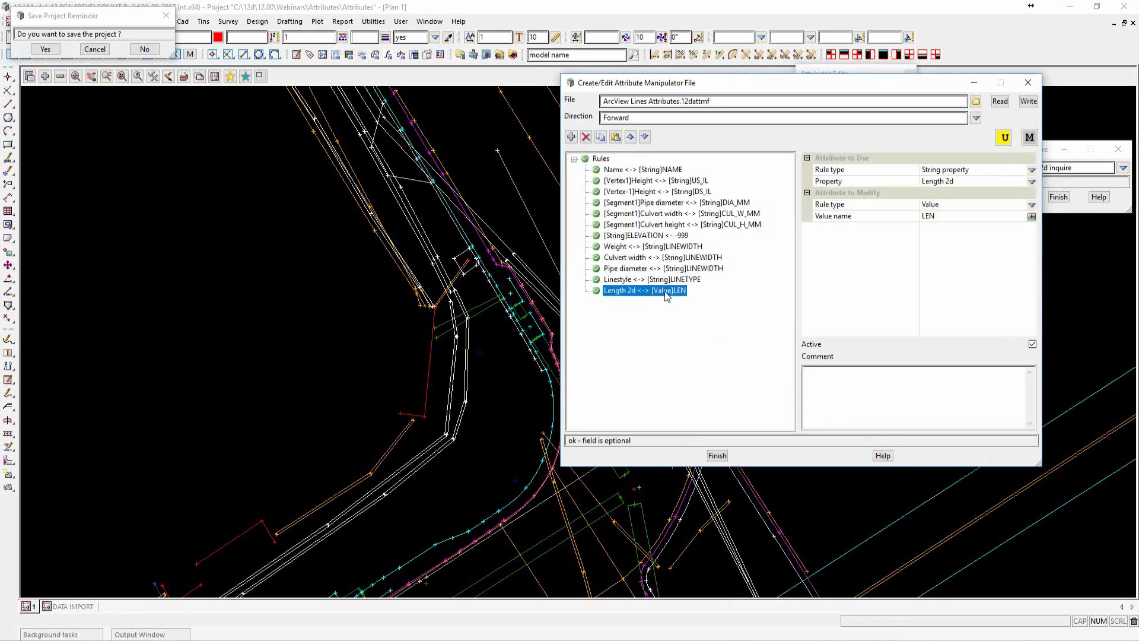
Duplicate the Length 2d rule and change the copy's source to the vertex property Height
{"action": "left_click", "coordinate": [601, 136]}
{"action": "left_click", "coordinate": [616, 137]}
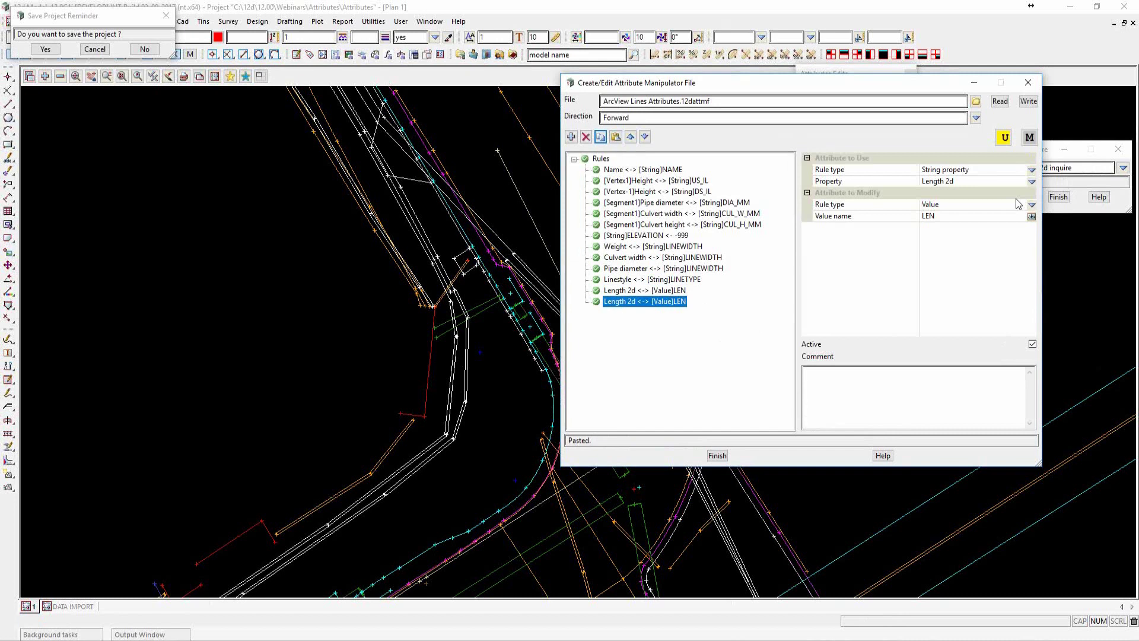
{"action": "left_click", "coordinate": [1033, 171]}
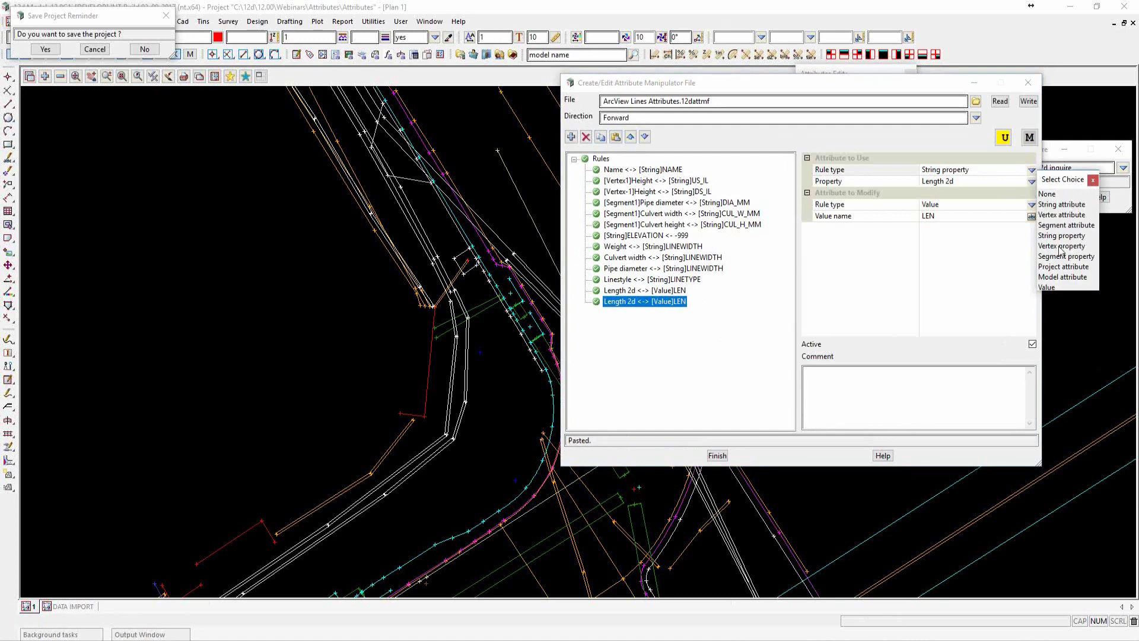
{"action": "left_click", "coordinate": [1060, 247]}
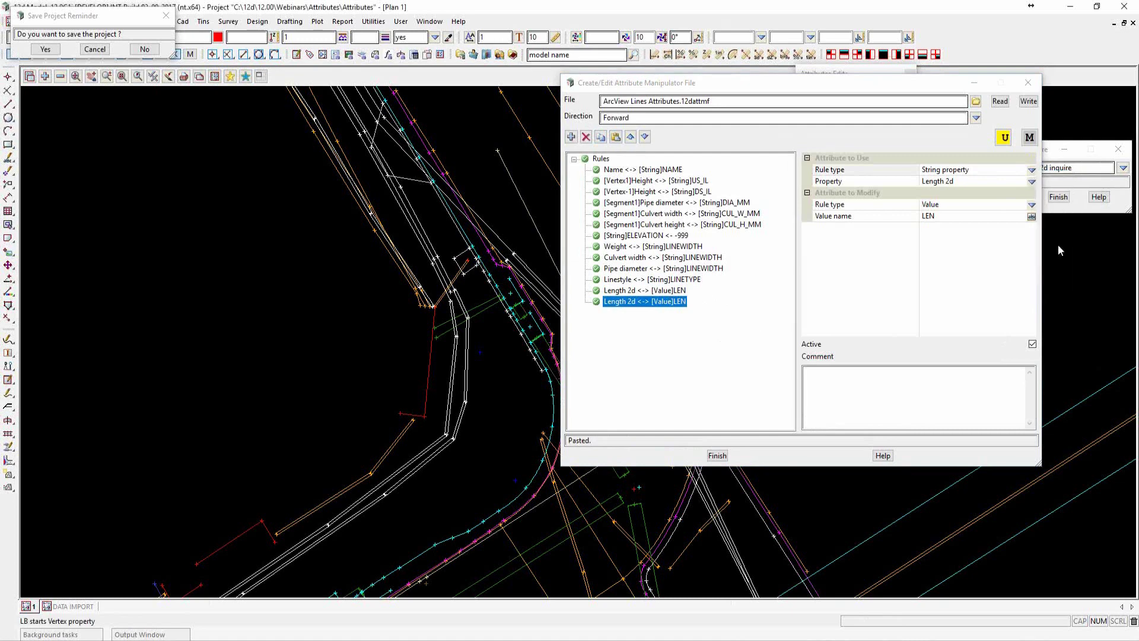
{"action": "left_click", "coordinate": [933, 183]}
{"action": "left_click", "coordinate": [1033, 194]}
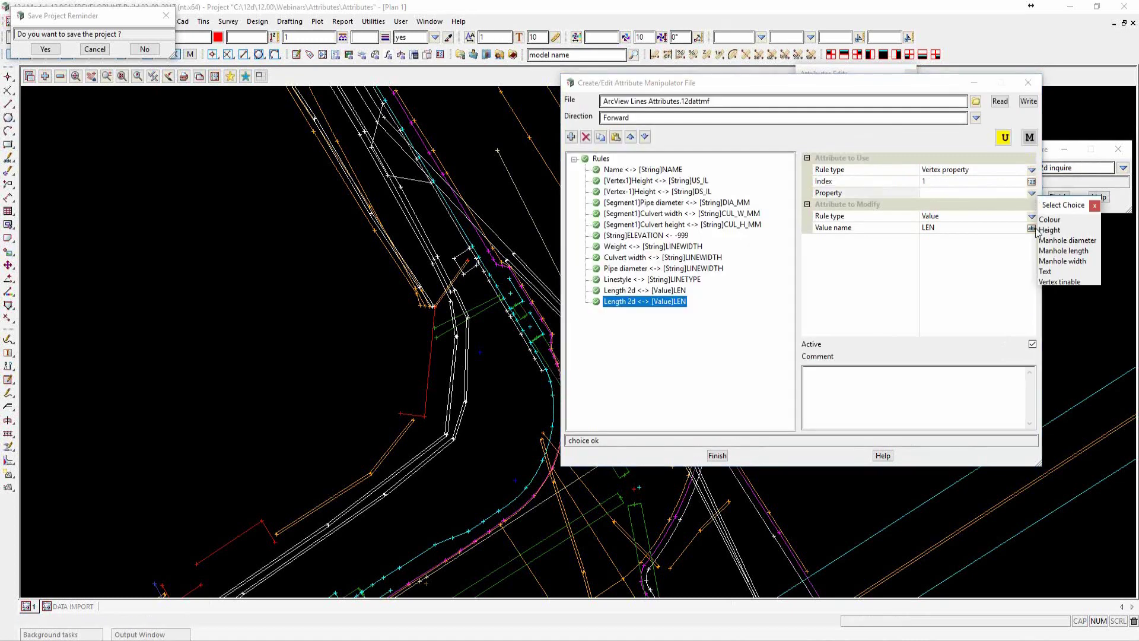
{"action": "left_click", "coordinate": [1049, 229]}
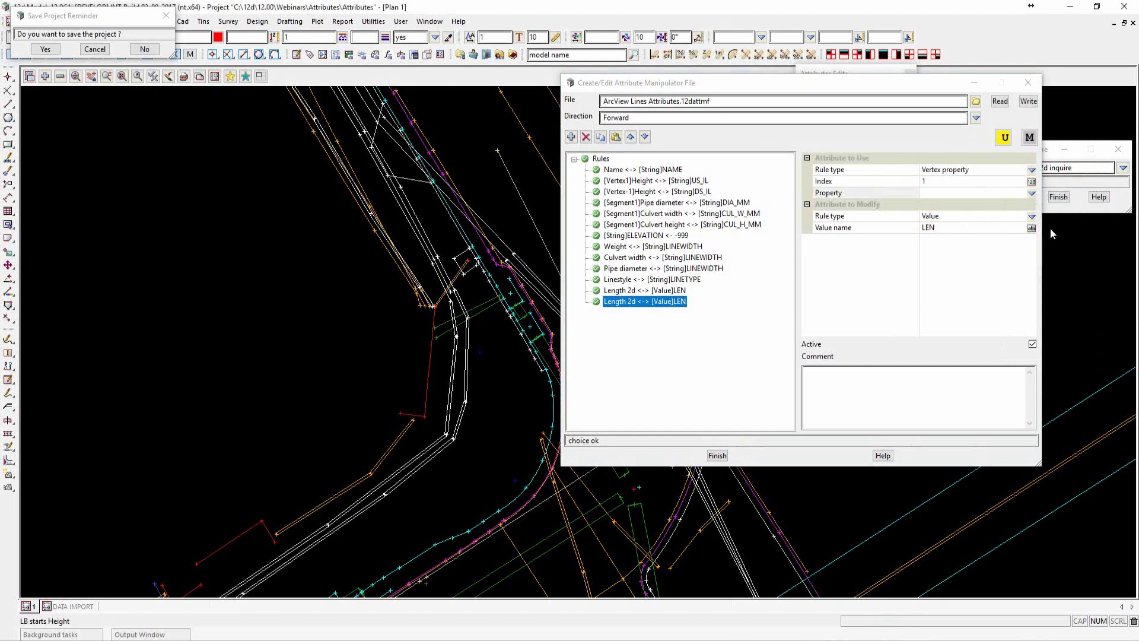
Set the value name of the copied vertex height rule to RL1
{"action": "left_click", "coordinate": [945, 229]}
{"action": "left_click", "coordinate": [927, 230]}
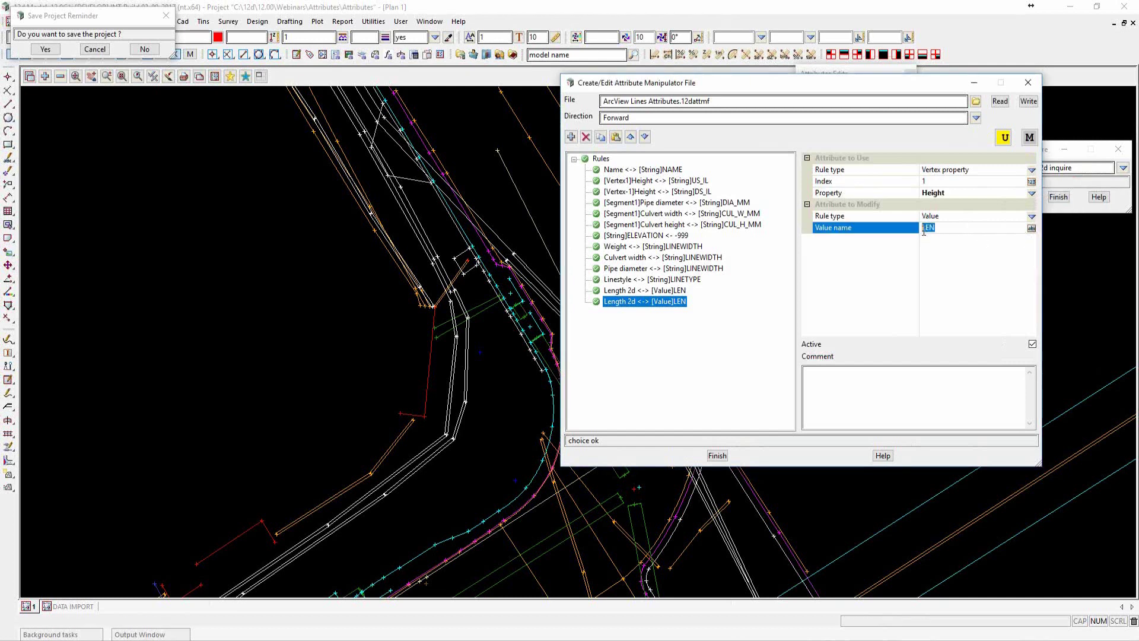
{"action": "type", "text": "RL1"}
{"action": "key", "text": "Return"}
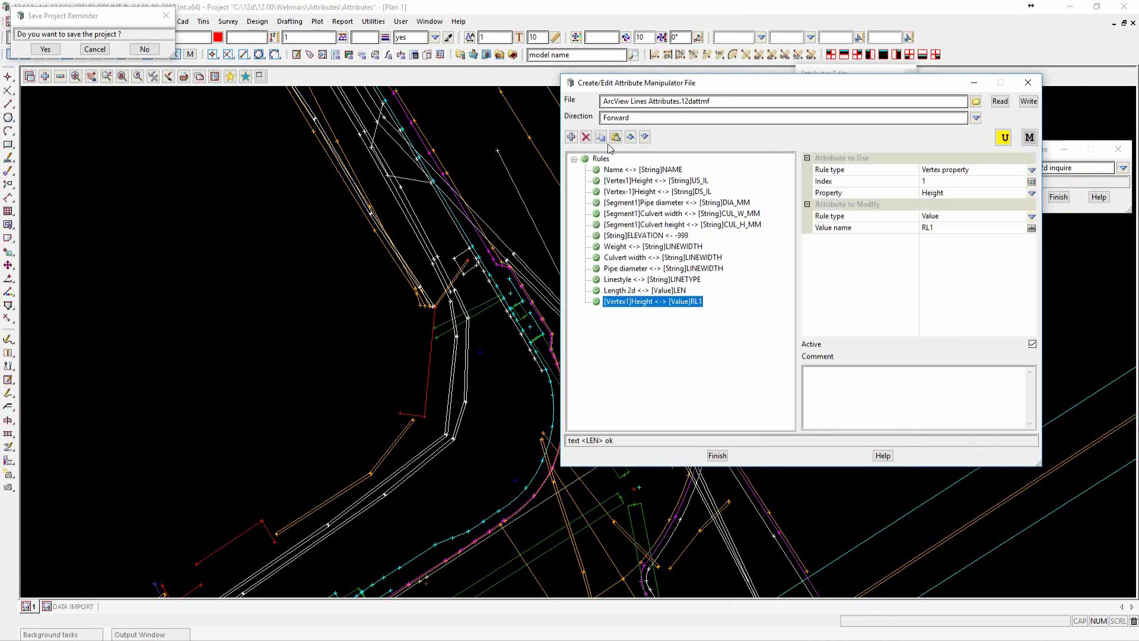
Duplicate the RL1 height rule and give the copy vertex index -1 and value name RL2
{"action": "left_click", "coordinate": [616, 137]}
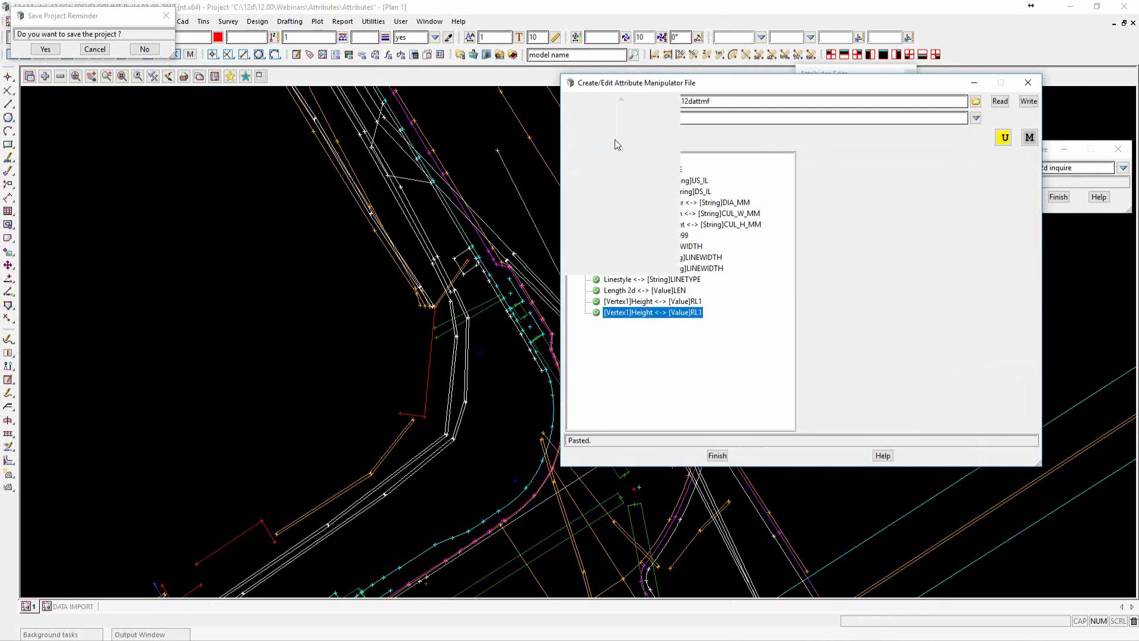
{"action": "left_click", "coordinate": [947, 181]}
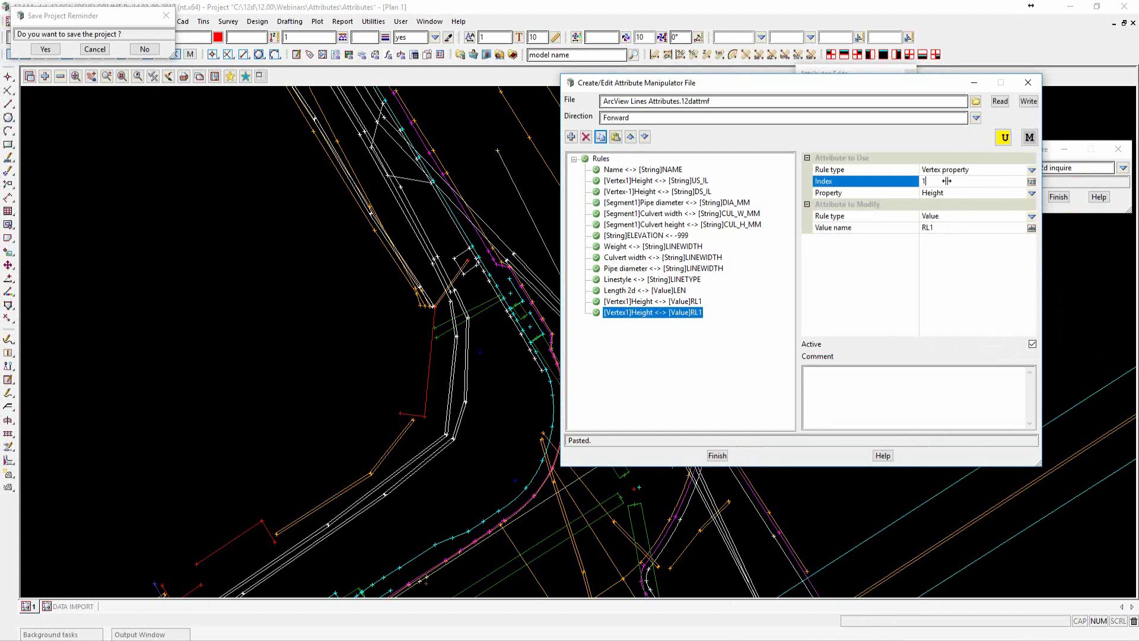
{"action": "left_click", "coordinate": [923, 182]}
{"action": "type", "text": "-"}
{"action": "left_click", "coordinate": [943, 227]}
{"action": "key", "text": "BackSpace"}
{"action": "type", "text": "2"}
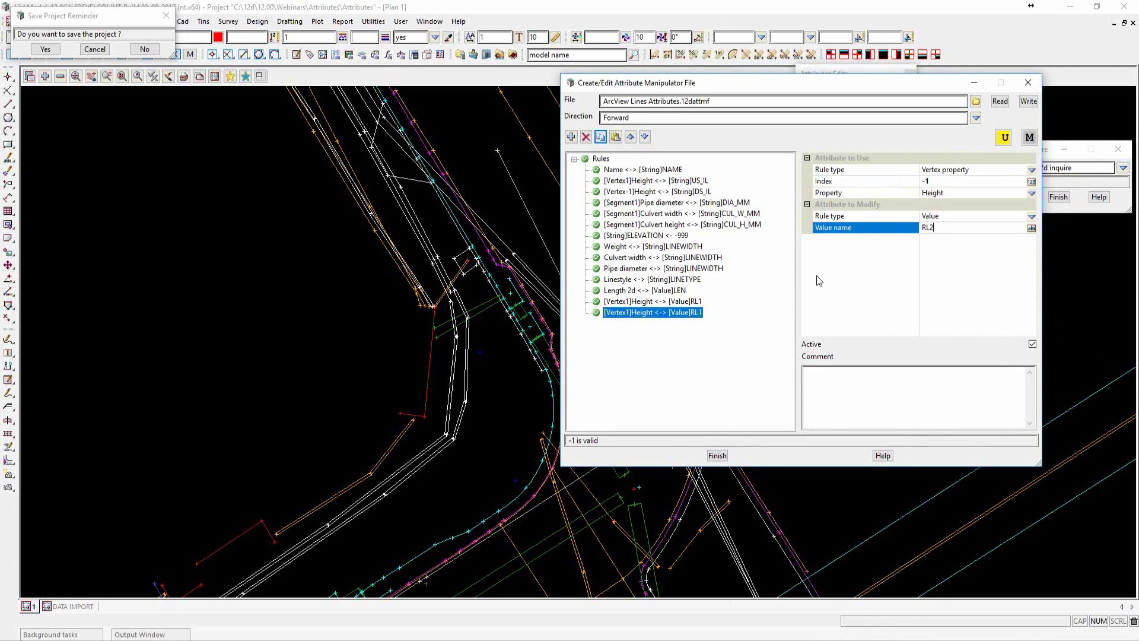
{"action": "left_click", "coordinate": [697, 313]}
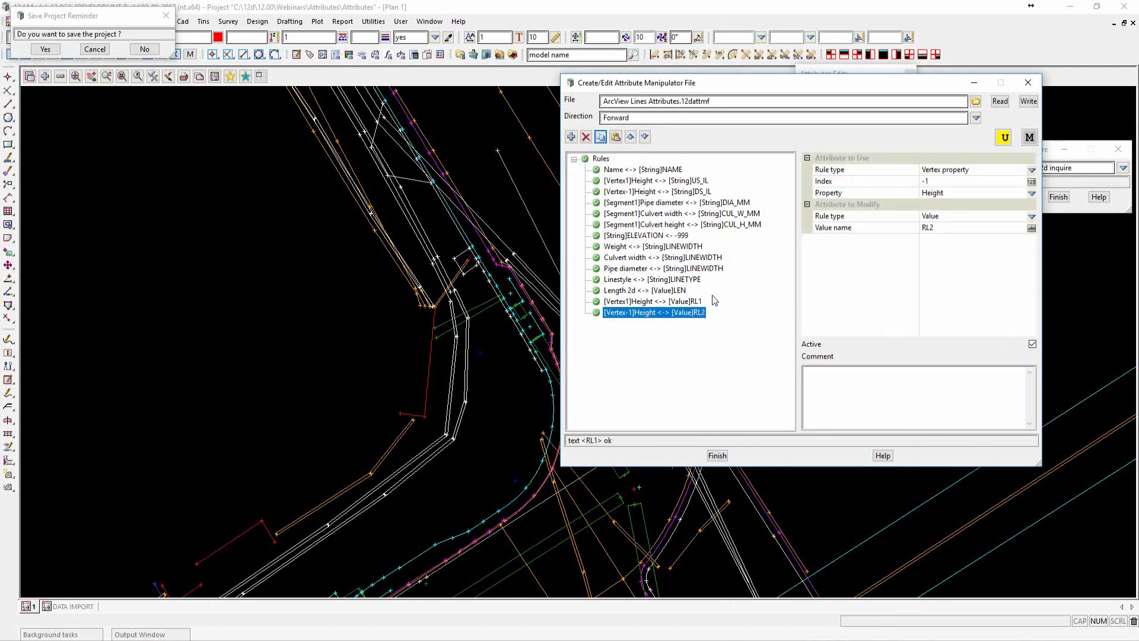
Add a rule after the RL2 rule that modifies the string attribute AVG_GDE, keeping the expected type Auto
{"action": "left_click", "coordinate": [662, 291]}
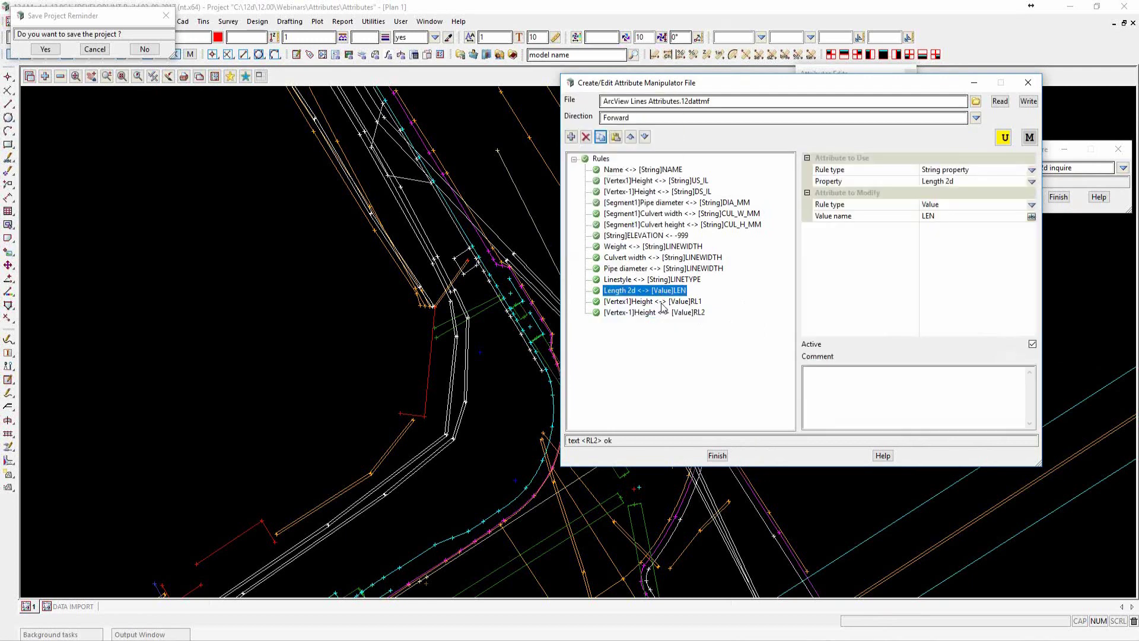
{"action": "left_click", "coordinate": [663, 302]}
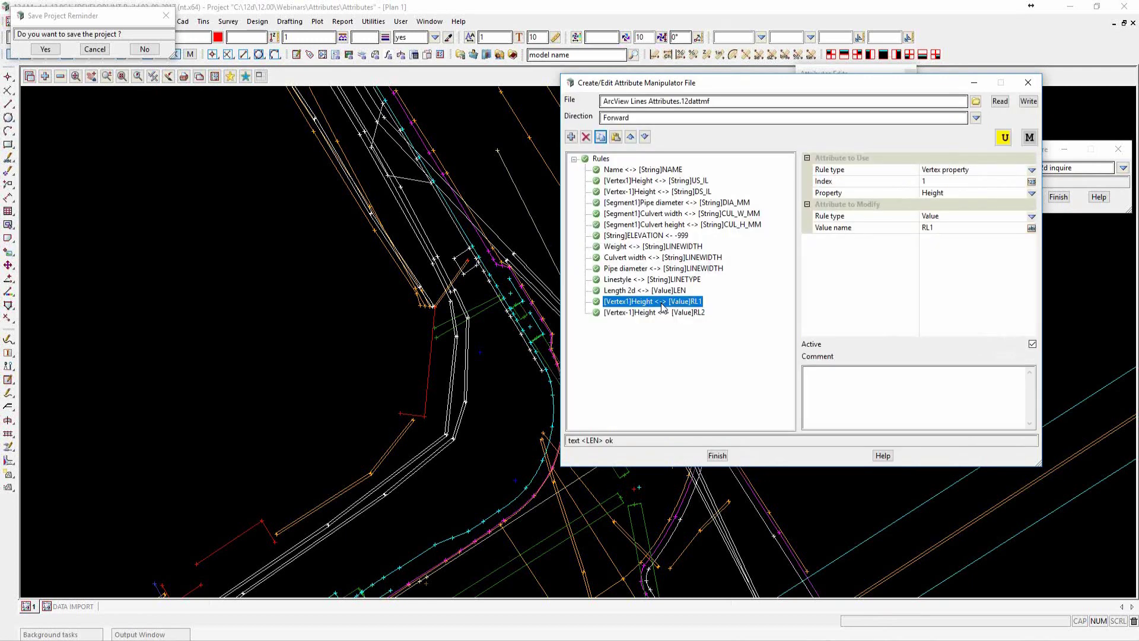
{"action": "left_click", "coordinate": [675, 315]}
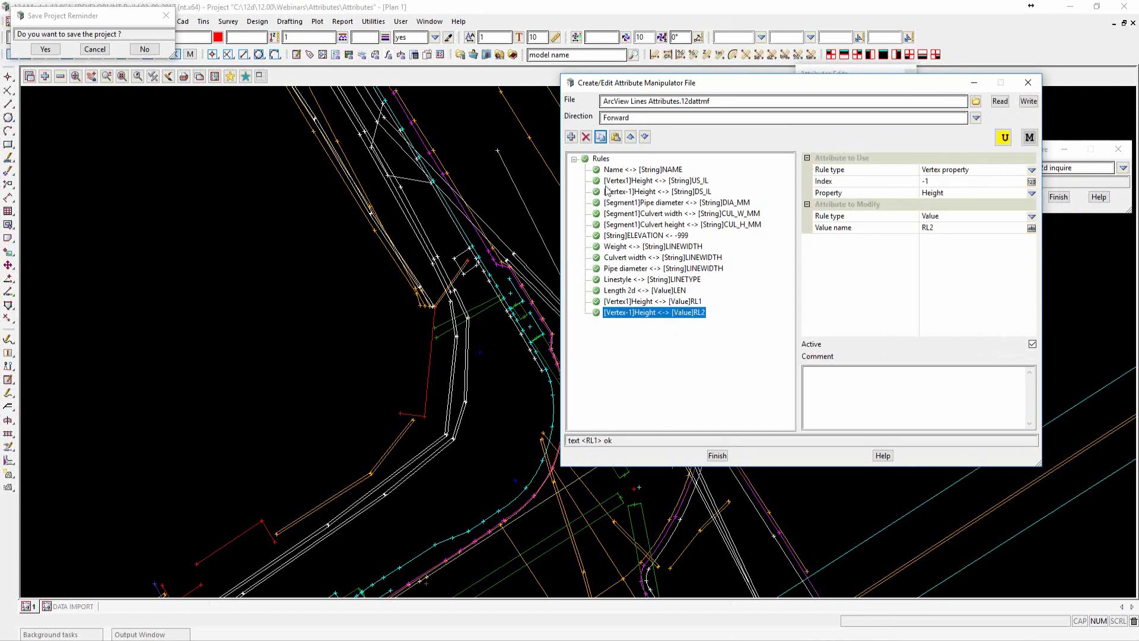
{"action": "left_click", "coordinate": [572, 139]}
{"action": "left_click", "coordinate": [1032, 194]}
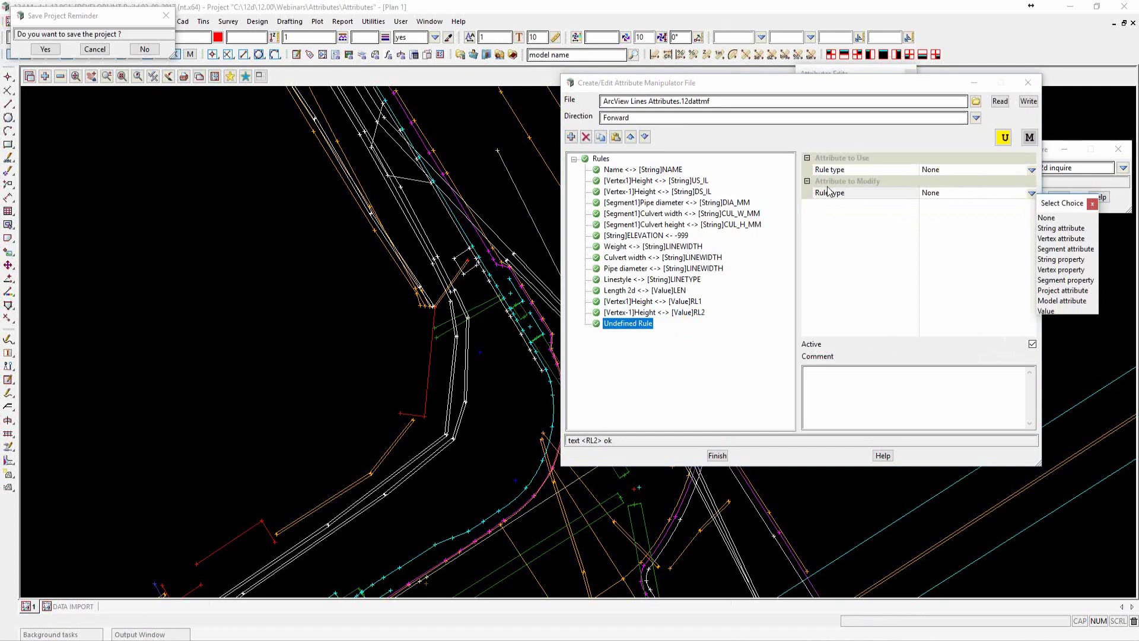
{"action": "left_click", "coordinate": [1061, 228]}
{"action": "left_click", "coordinate": [932, 204]}
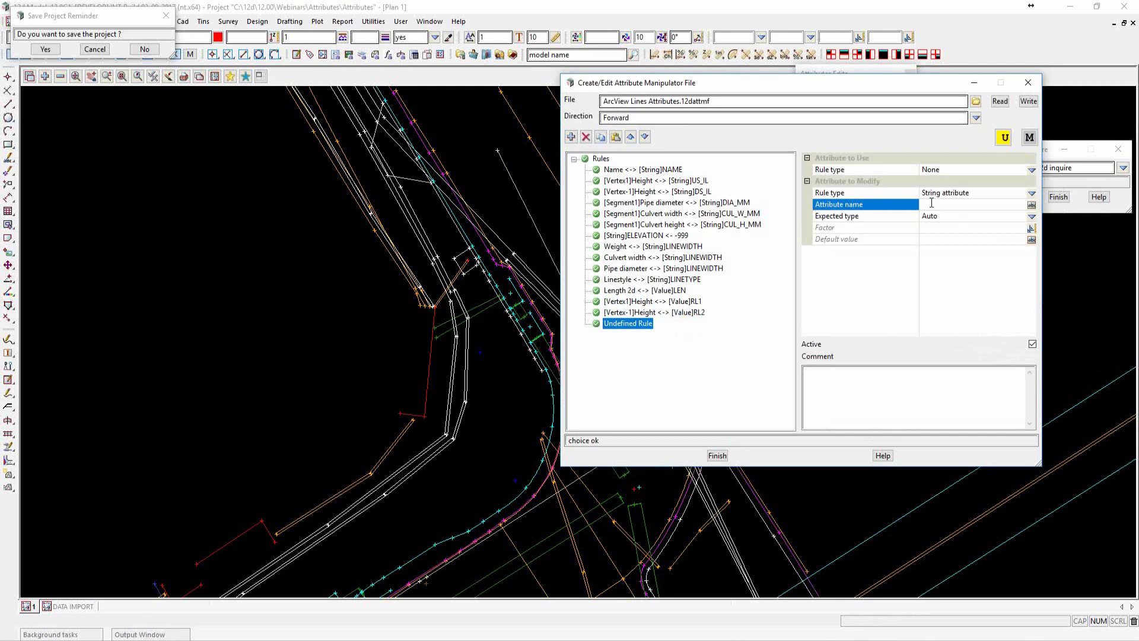
{"action": "type", "text": "AVG_GDE"}
{"action": "left_click", "coordinate": [1033, 218]}
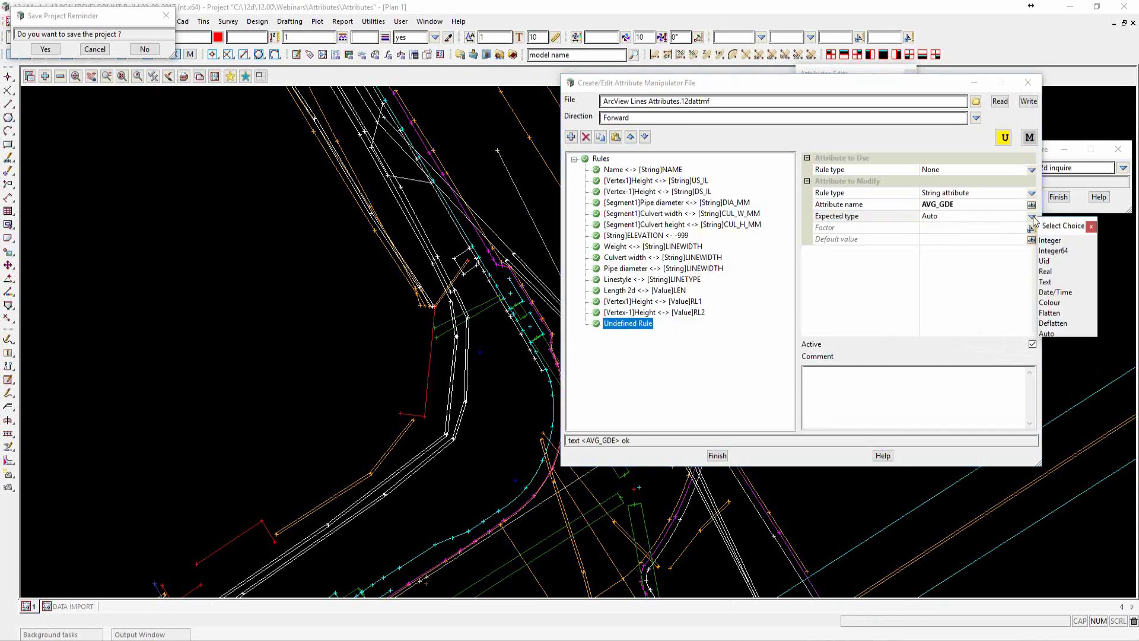
{"action": "left_click", "coordinate": [1090, 226]}
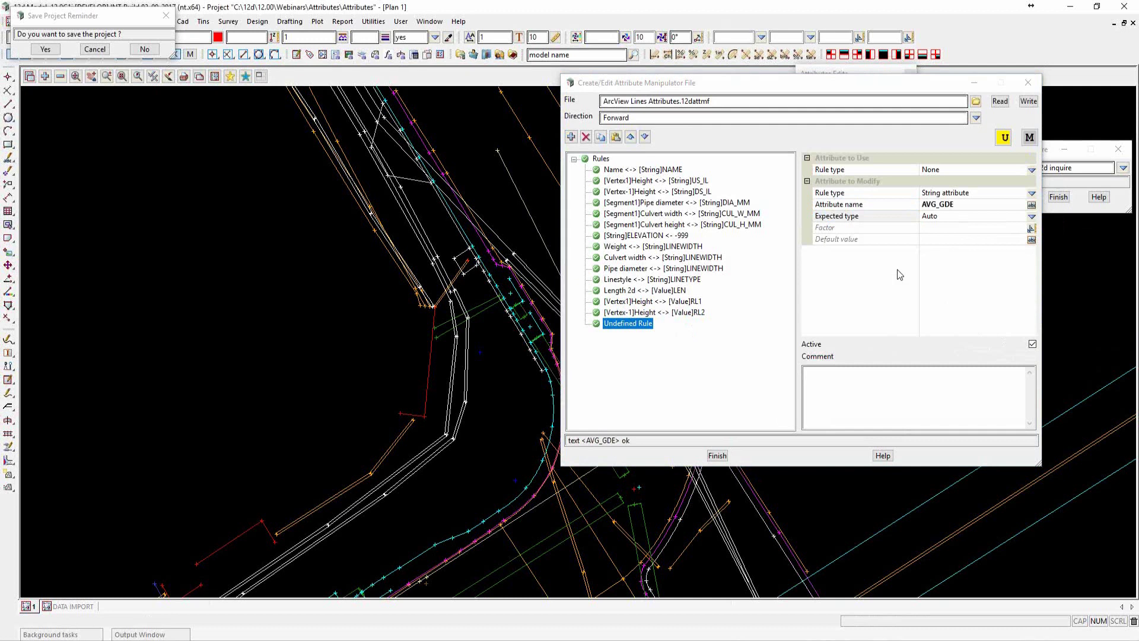
Set the AVG_GDE rule's default value to the expression ($RL1 - $RL2) / $LEN
{"action": "left_click", "coordinate": [933, 240]}
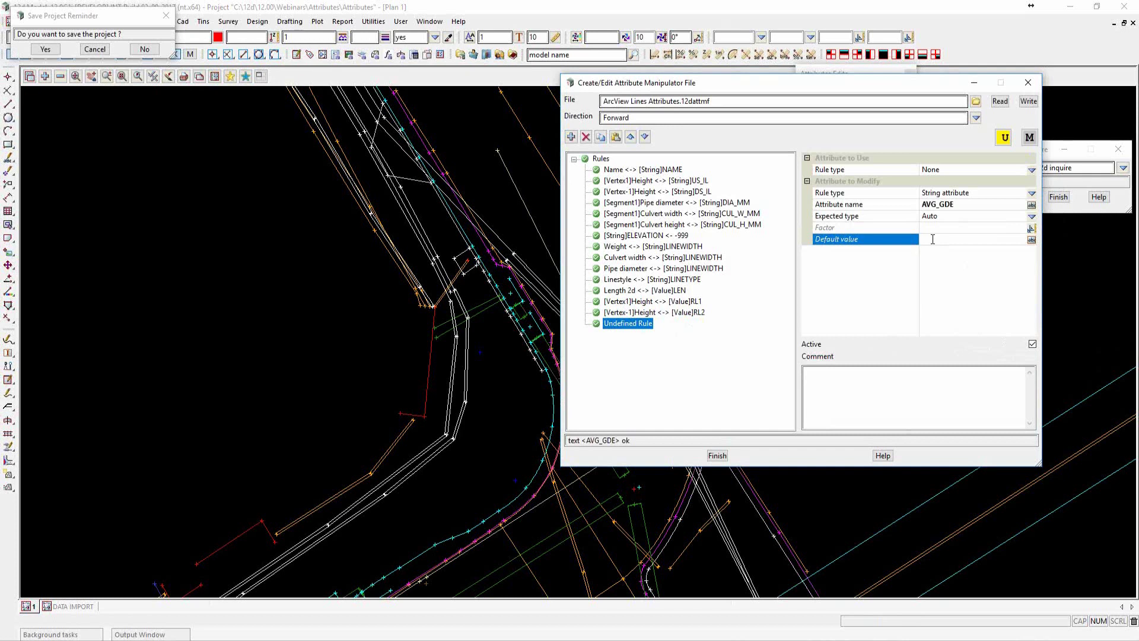
{"action": "type", "text": "$"}
{"action": "type", "text": "RL"}
{"action": "type", "text": "1"}
{"action": "type", "text": " -"}
{"action": "type", "text": " $"}
{"action": "type", "text": "R"}
{"action": "type", "text": "L2"}
{"action": "type", "text": "("}
{"action": "type", "text": " / "}
{"action": "type", "text": "$"}
{"action": "type", "text": "LEN"}
{"action": "left_click", "coordinate": [953, 261]}
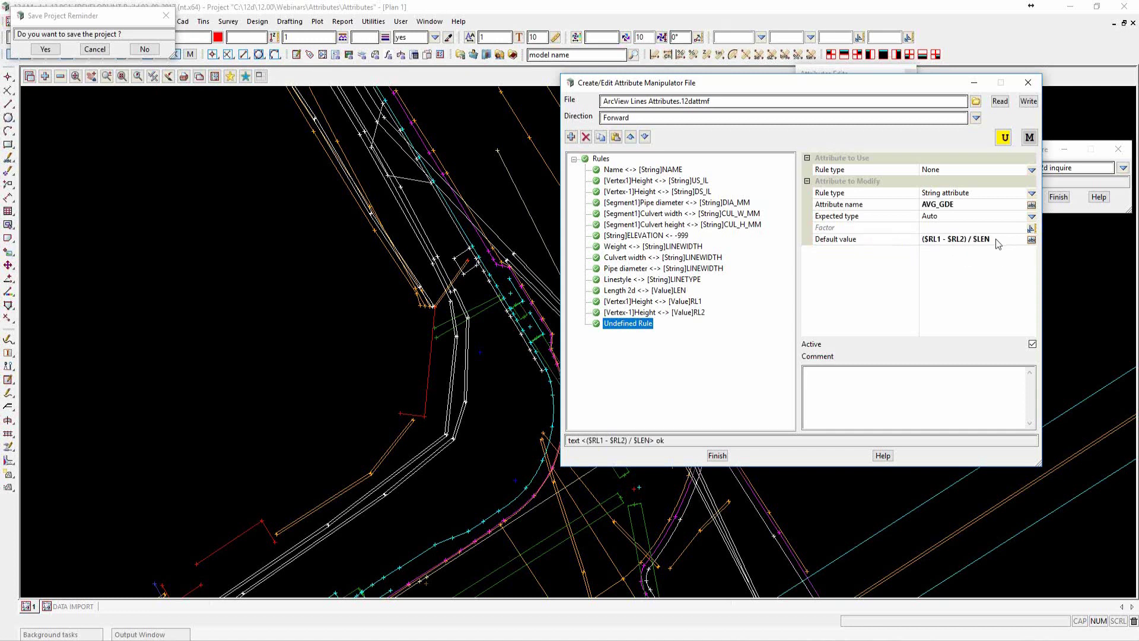
{"action": "left_click", "coordinate": [705, 313]}
{"action": "left_click", "coordinate": [686, 325]}
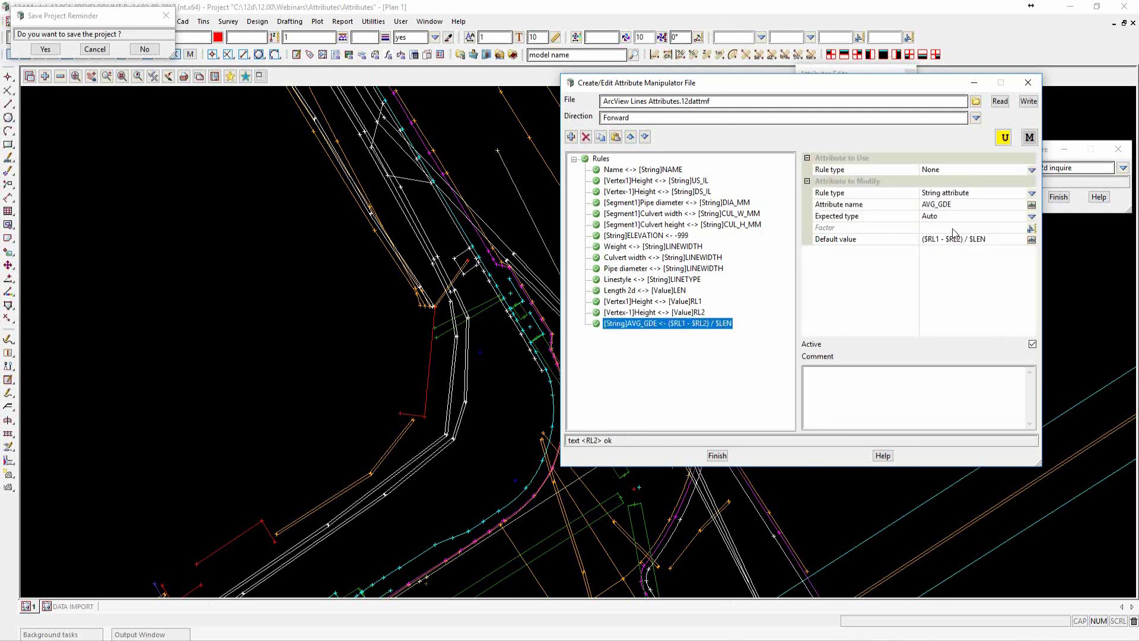
Set the AVG_GDE rule's factor to 100 and write the rules to ArcView Lines Attributes.12dattmf
{"action": "left_click", "coordinate": [995, 244]}
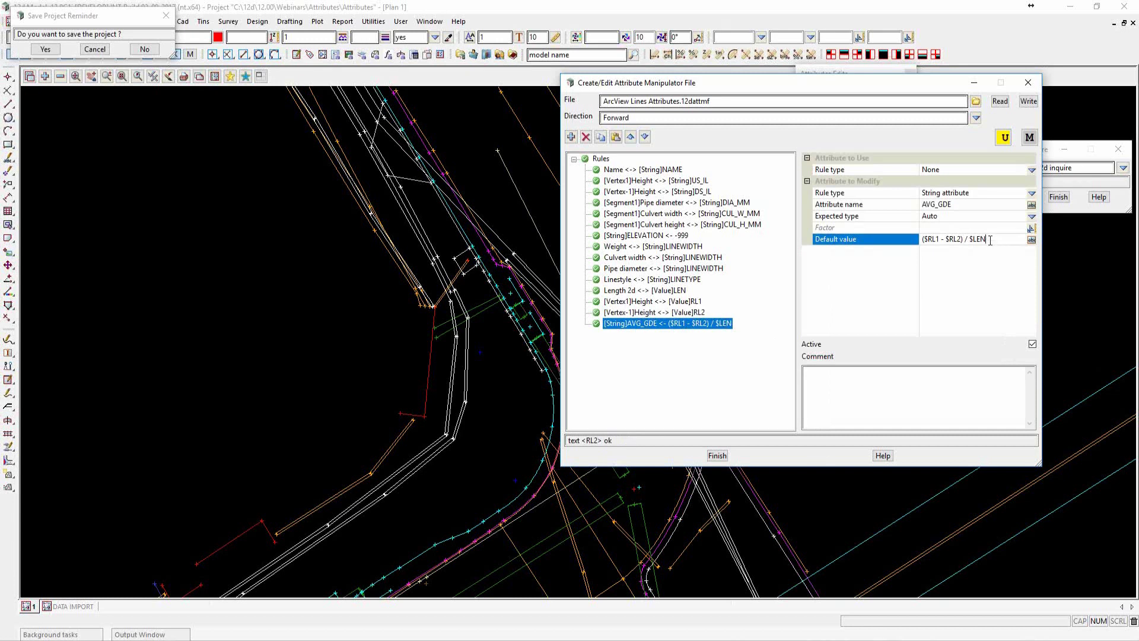
{"action": "left_click", "coordinate": [942, 228]}
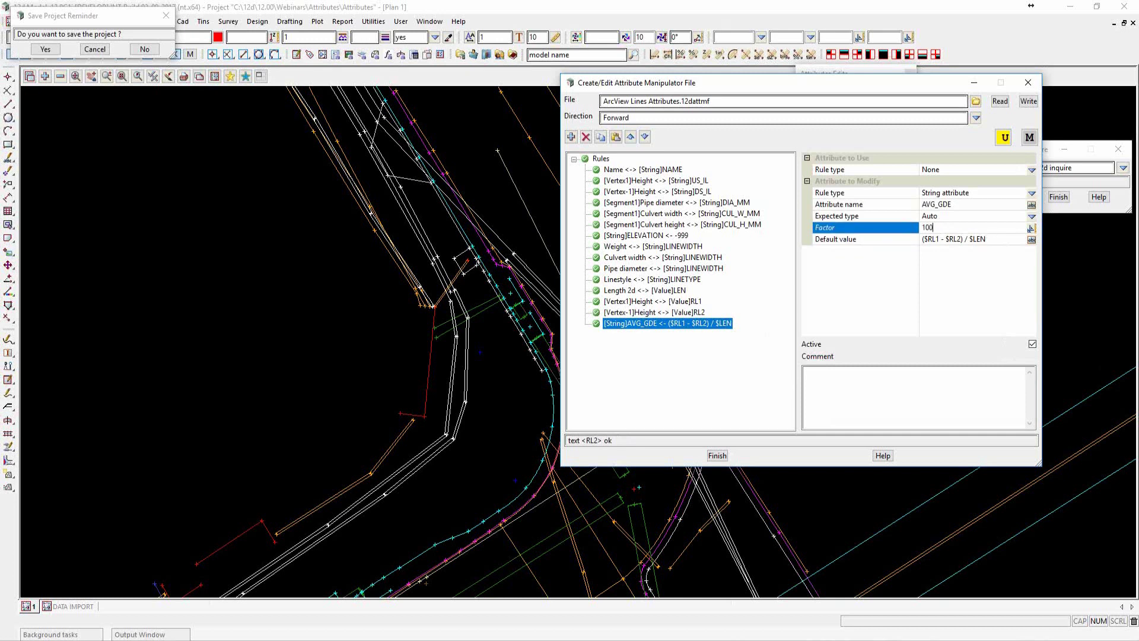
{"action": "left_click", "coordinate": [986, 216]}
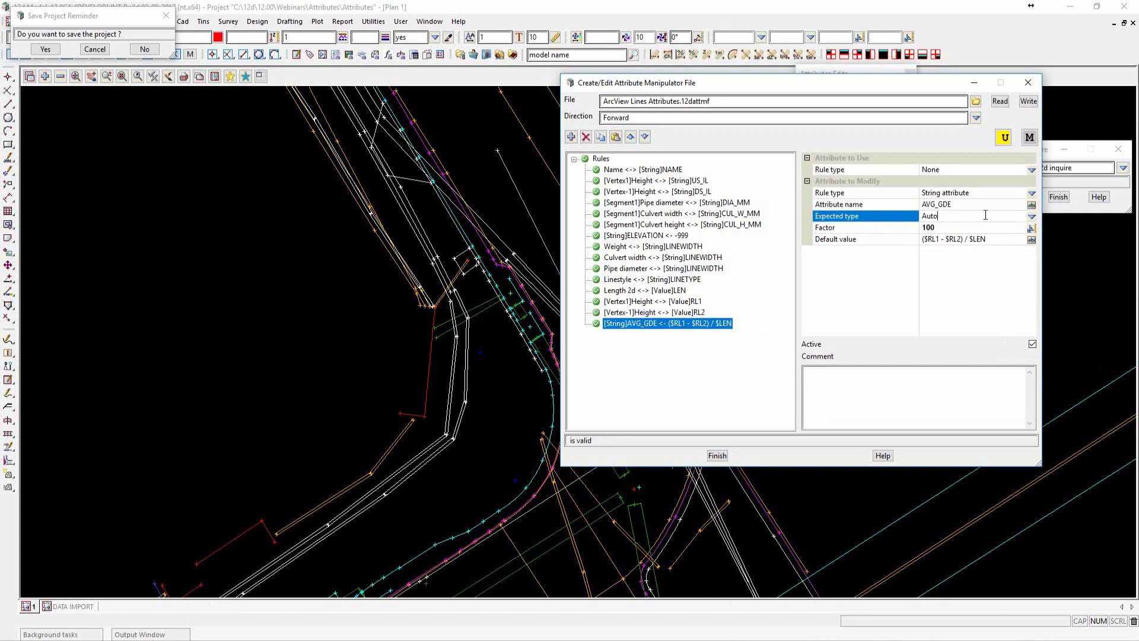
{"action": "left_click", "coordinate": [610, 102]}
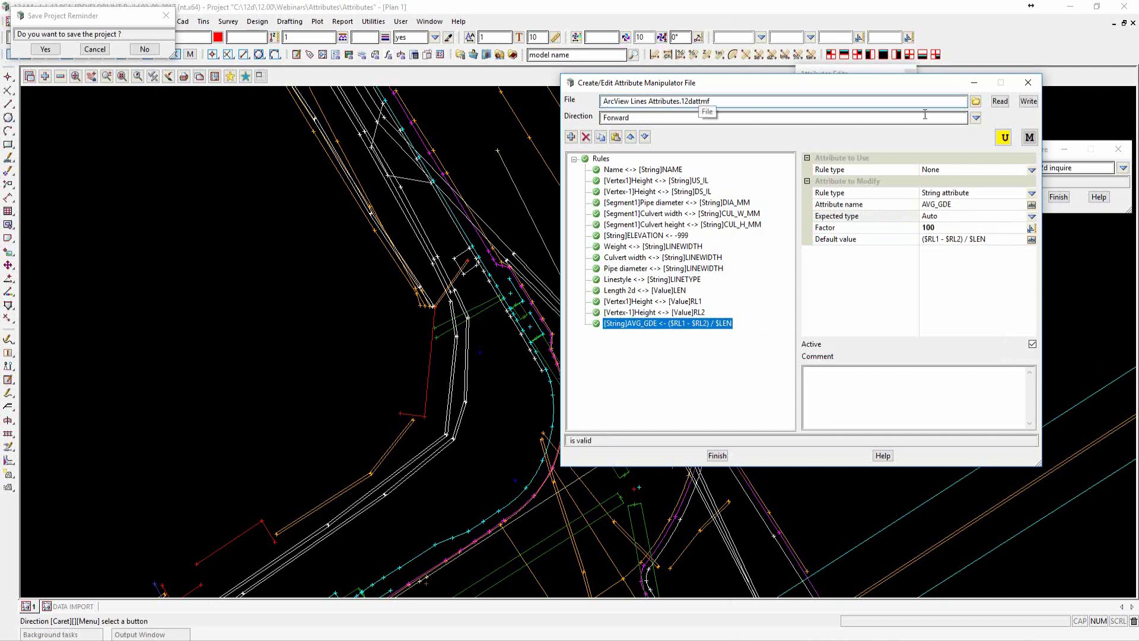
{"action": "left_click", "coordinate": [1033, 104]}
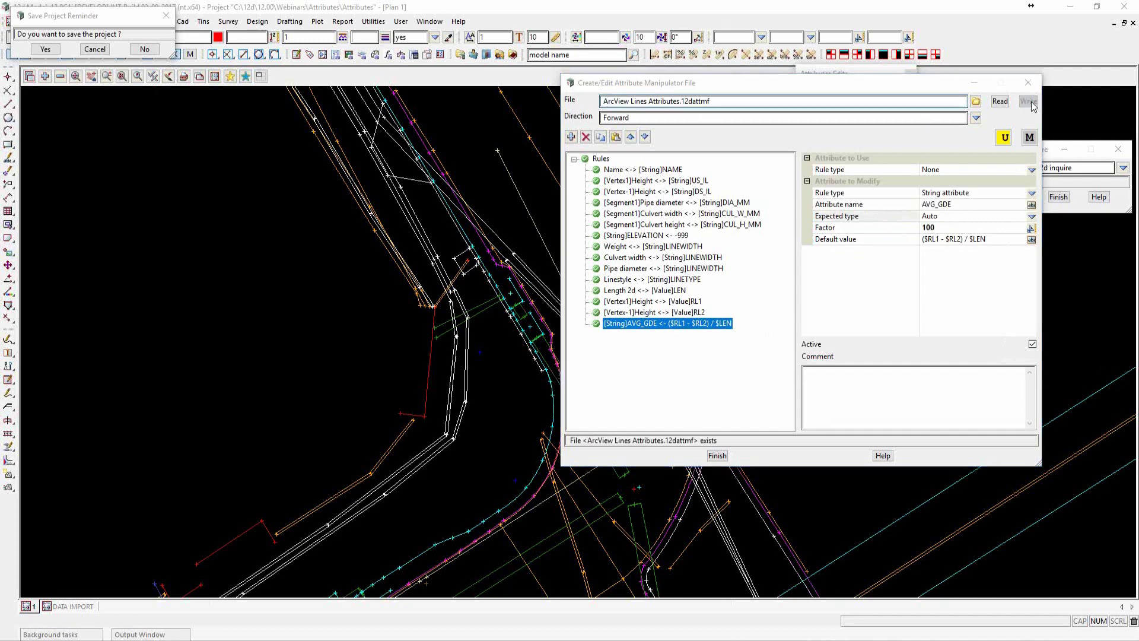
Confirm overwriting ArcView Lines Attributes.12dattmf and open the Apply Attribute Manipulator File tool, clear of the rule editor
{"action": "left_click", "coordinate": [541, 354]}
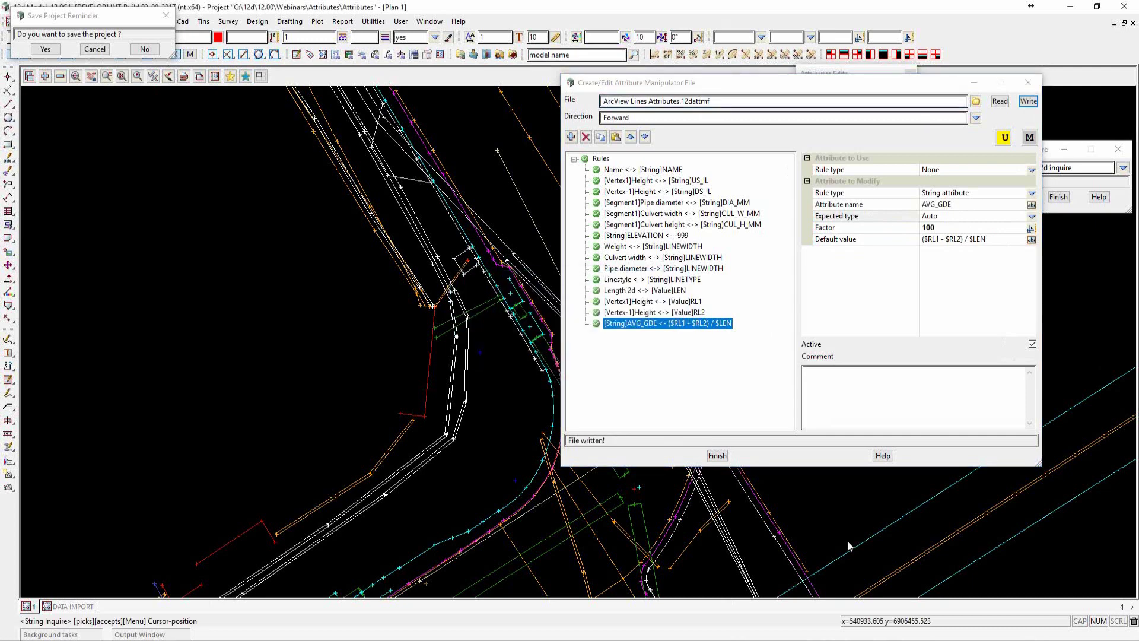
{"action": "left_click", "coordinate": [793, 83]}
{"action": "left_click_drag", "start_coordinate": [794, 84], "coordinate": [1010, 230]}
{"action": "left_click_drag", "start_coordinate": [844, 72], "coordinate": [659, 79]}
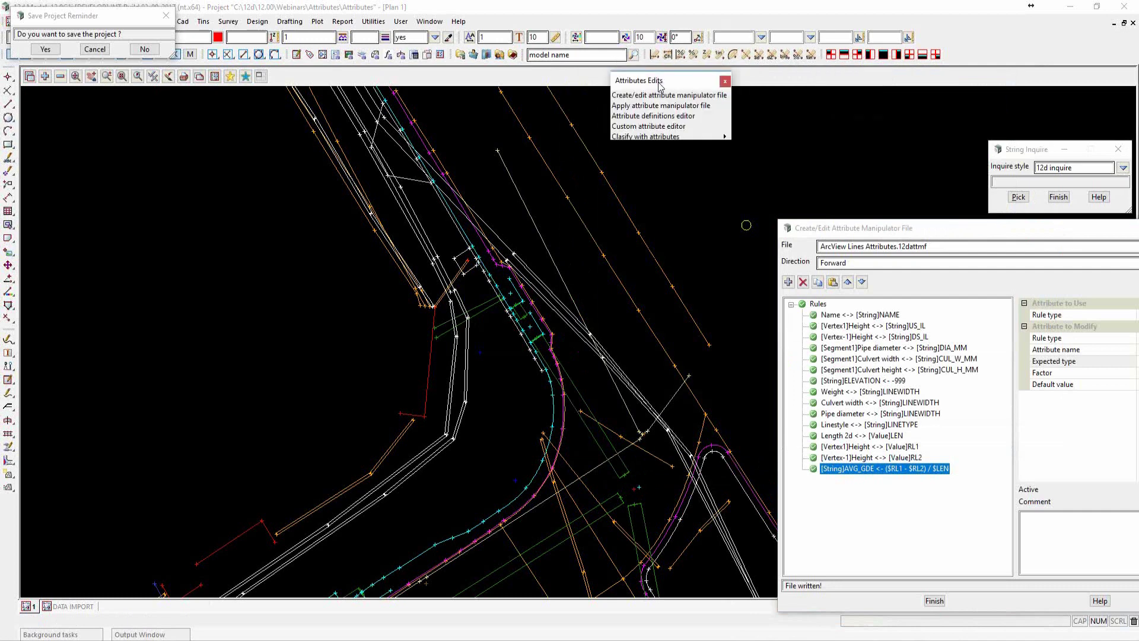
{"action": "left_click", "coordinate": [671, 107]}
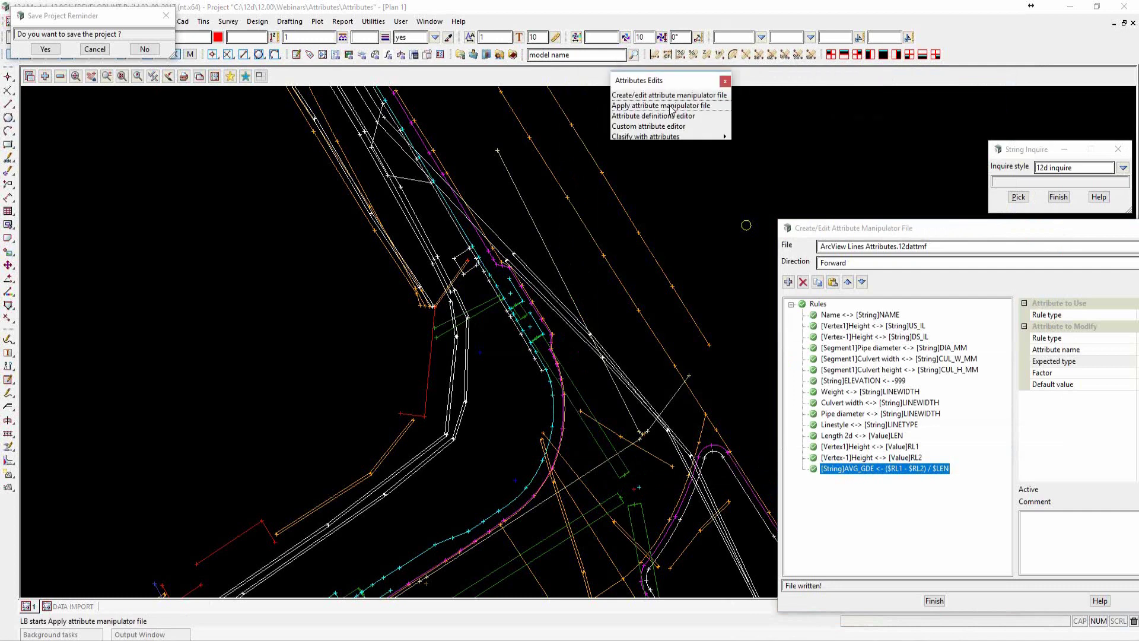
{"action": "left_click_drag", "start_coordinate": [748, 115], "coordinate": [159, 107]}
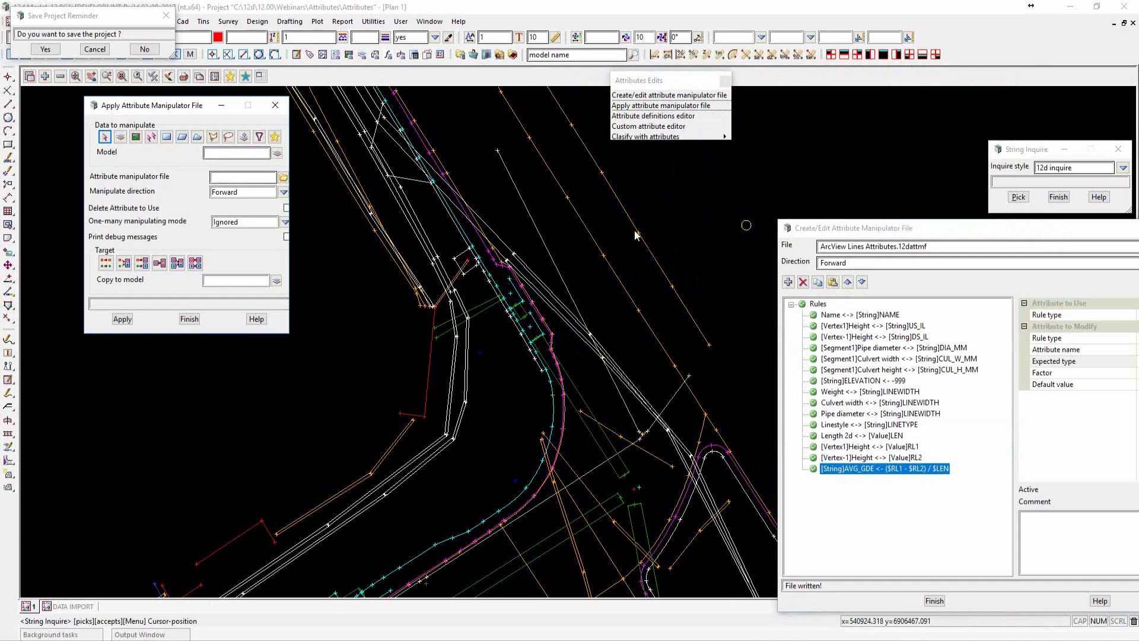
Load the View 1 Lines.sbf favourite as the data to manipulate, check its line string setting, and run the filter selection
{"action": "left_click", "coordinate": [275, 137]}
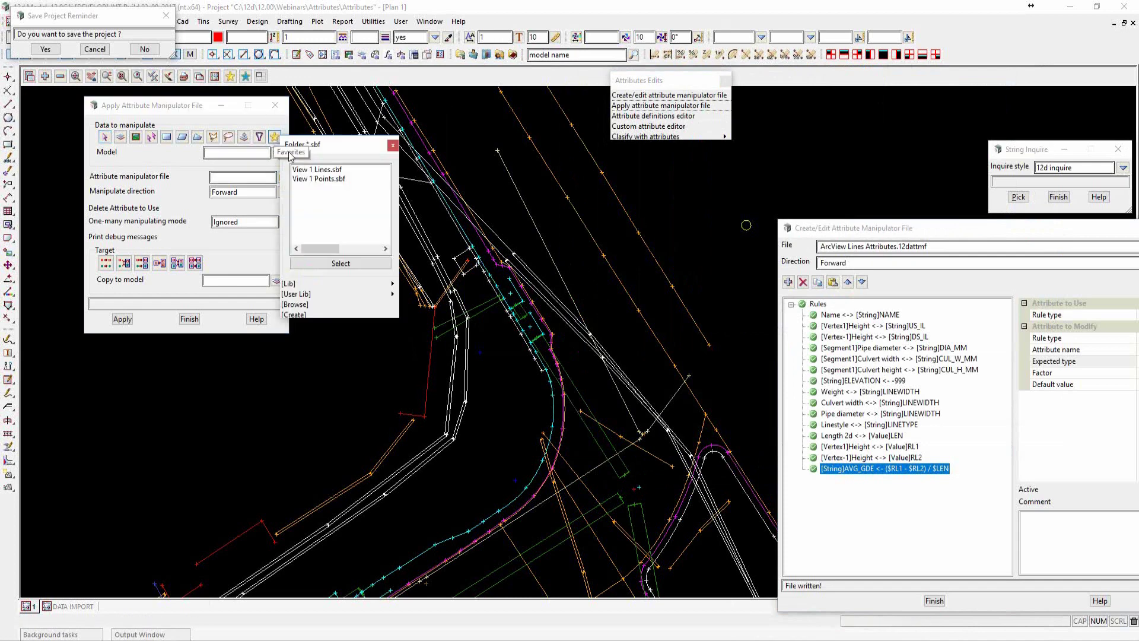
{"action": "left_click", "coordinate": [321, 170]}
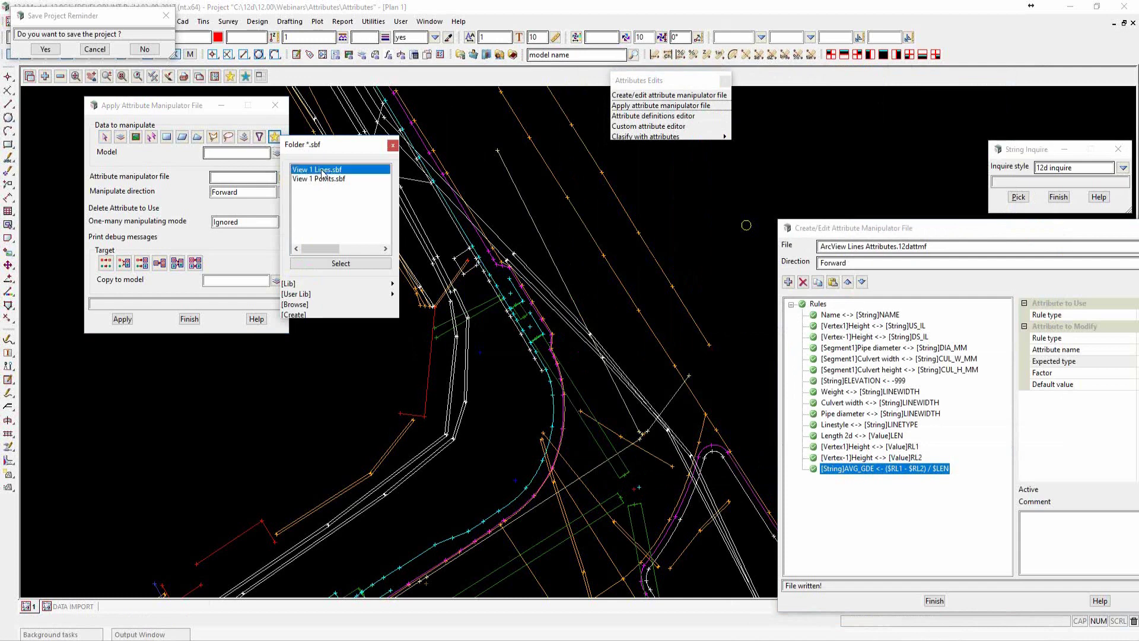
{"action": "double_click", "coordinate": [321, 171]}
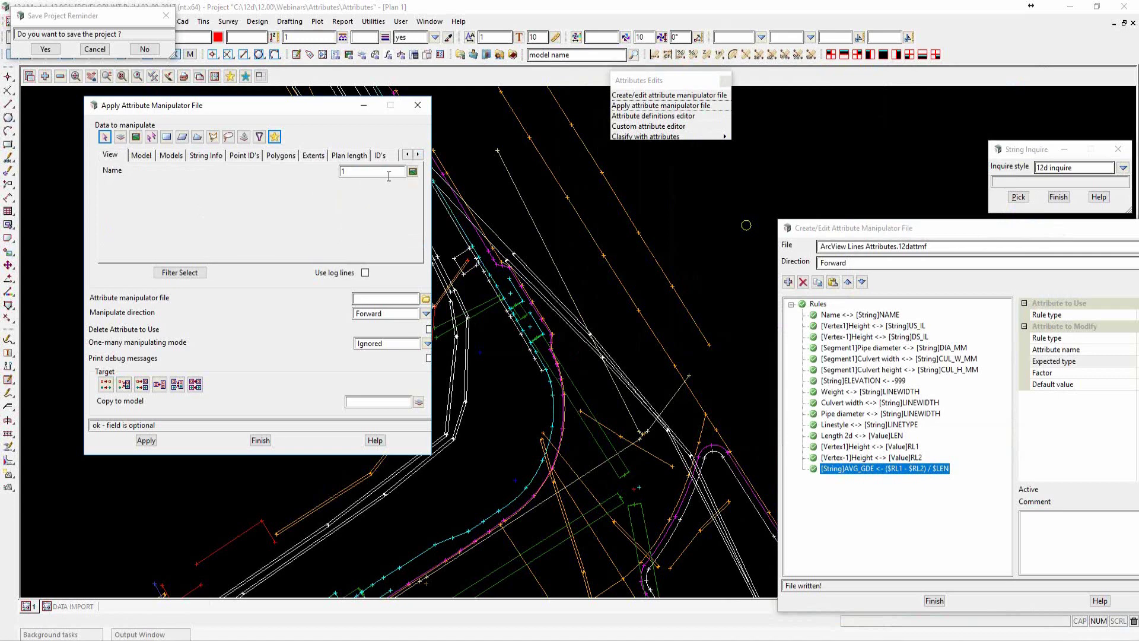
{"action": "left_click", "coordinate": [206, 155]}
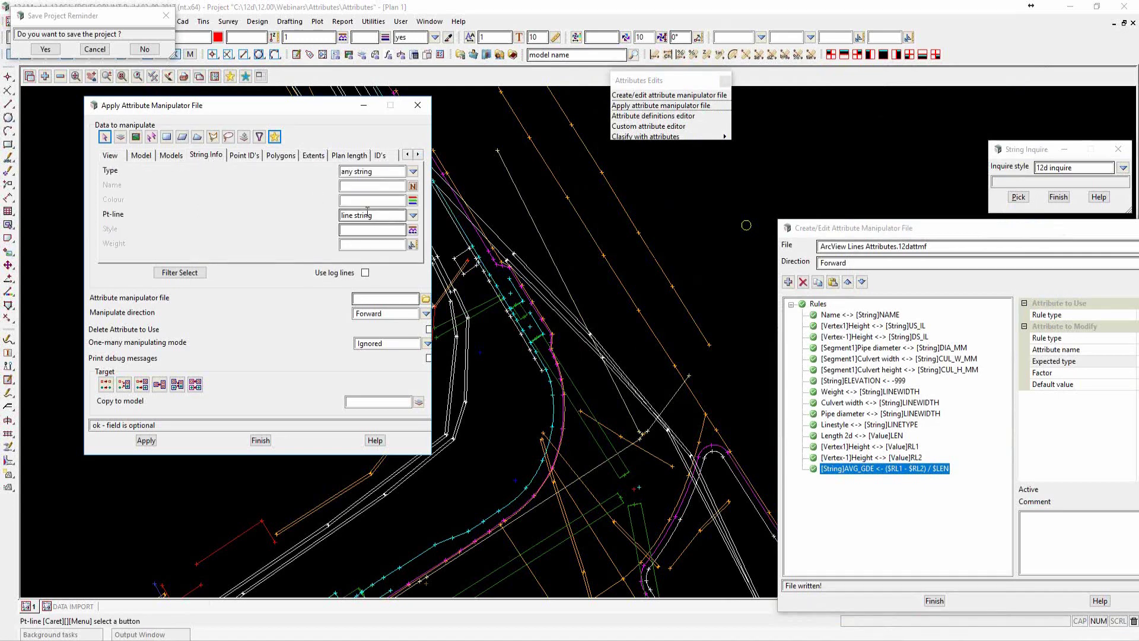
{"action": "left_click", "coordinate": [186, 273]}
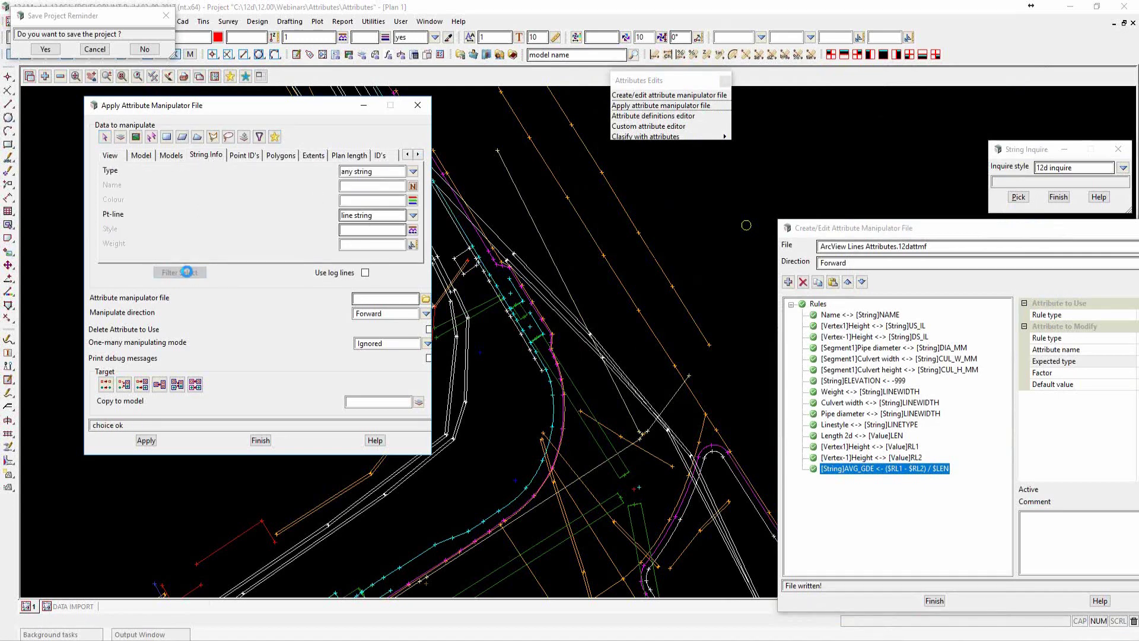
{"action": "scroll", "coordinate": [527, 255], "scroll_direction": "down", "scroll_amount": 3}
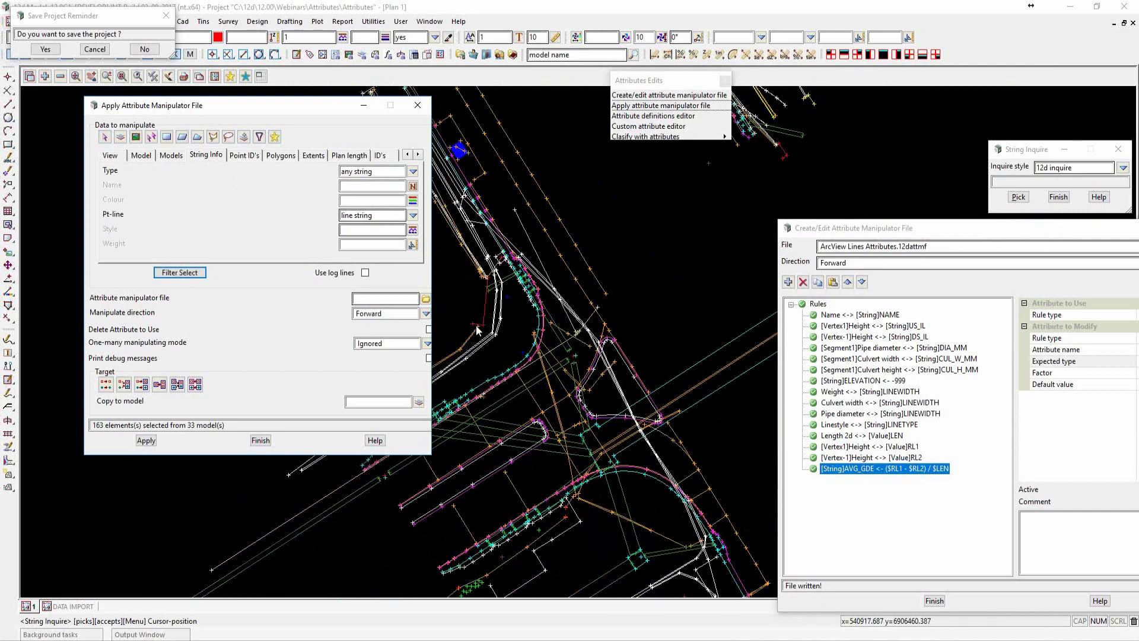
Apply ArcView Lines Attributes.12dattmf in the forward direction to the selected line strings, replacing the existing data
{"action": "left_click", "coordinate": [425, 298]}
{"action": "left_click", "coordinate": [474, 336]}
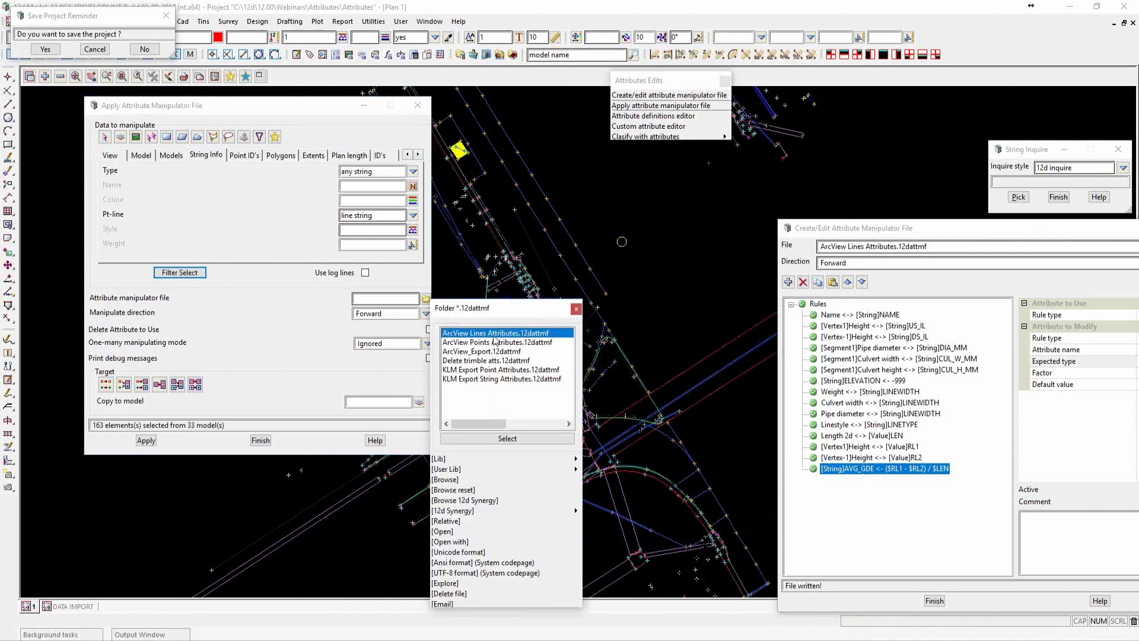
{"action": "left_click", "coordinate": [517, 437]}
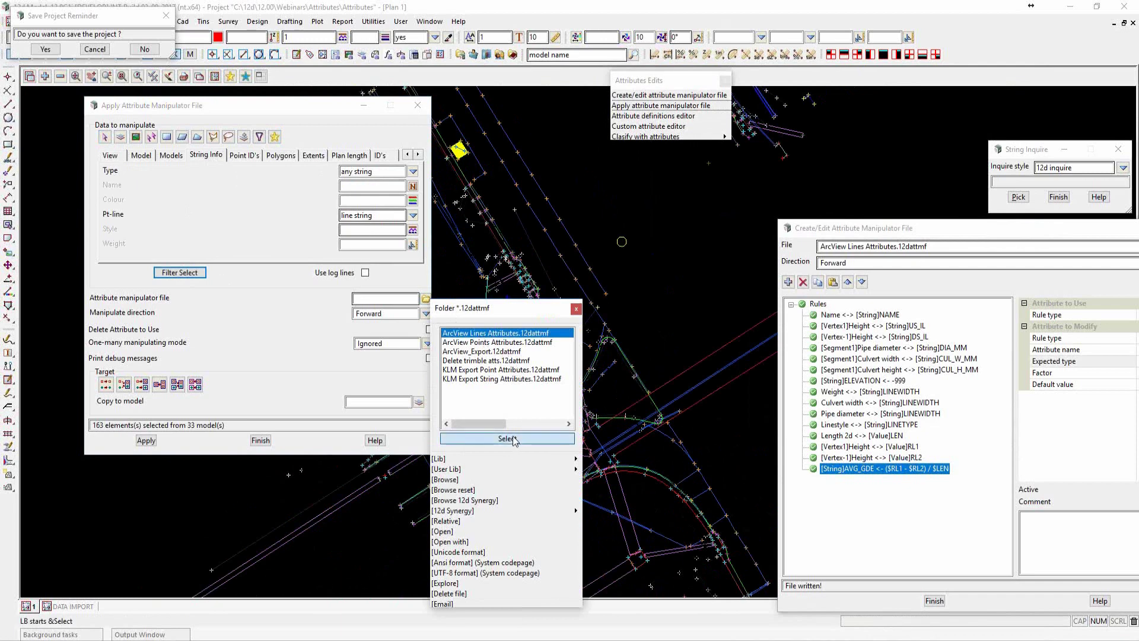
{"action": "left_click", "coordinate": [106, 384]}
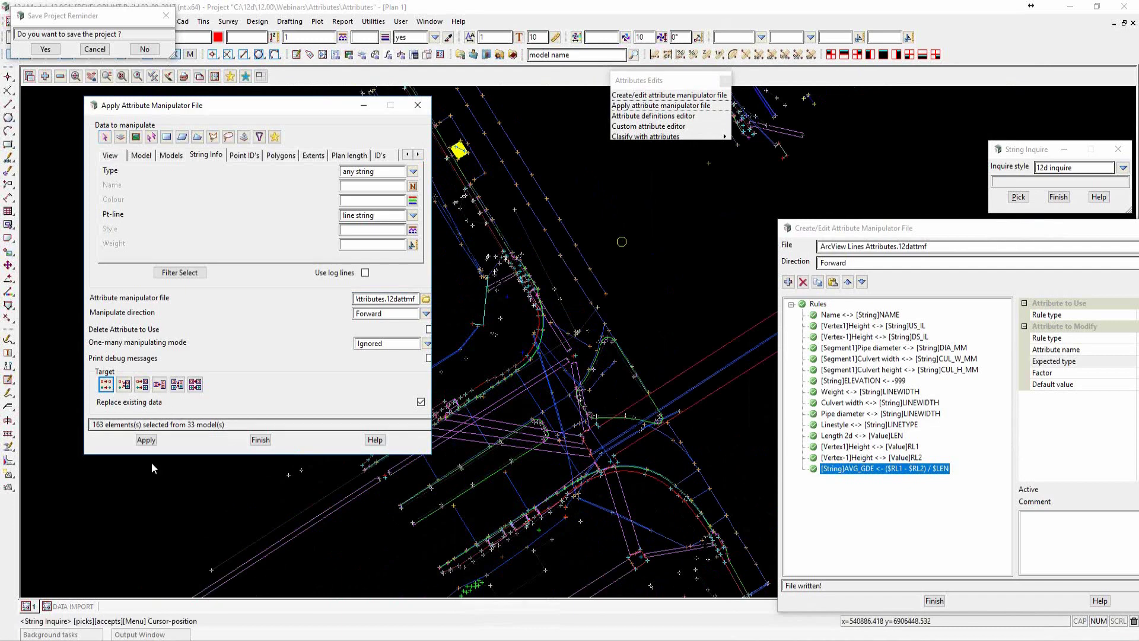
{"action": "left_click", "coordinate": [146, 440]}
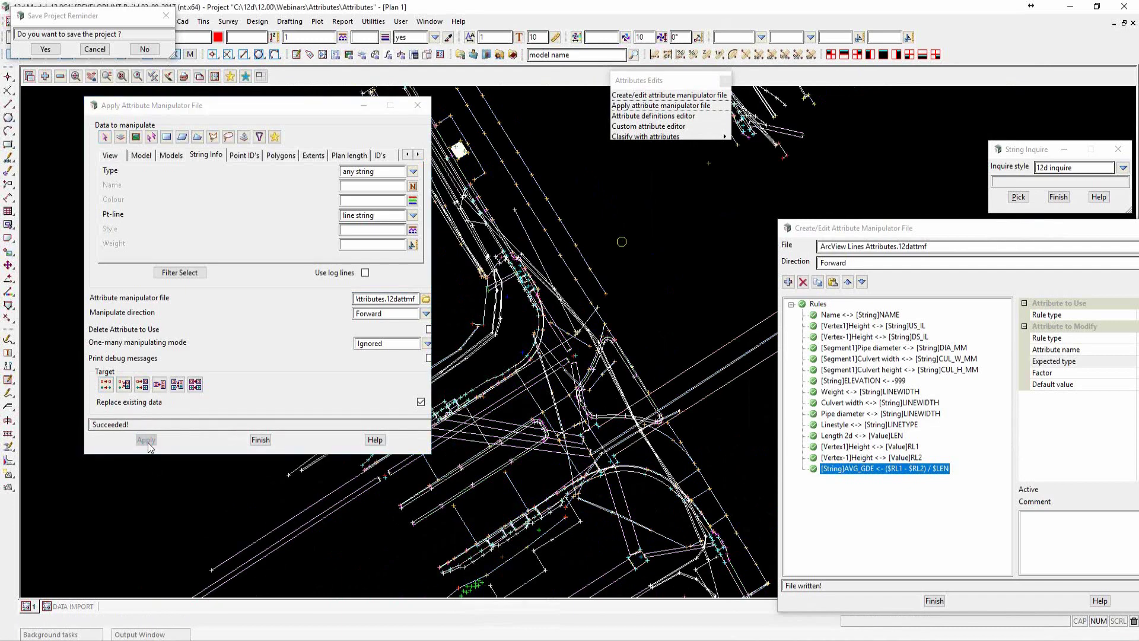
Open String Attributes for the SW P stormwater pipe and widen the window to show the full value column
{"action": "scroll", "coordinate": [617, 329], "scroll_direction": "down", "scroll_amount": 2}
{"action": "scroll", "coordinate": [611, 424], "scroll_direction": "up", "scroll_amount": 1}
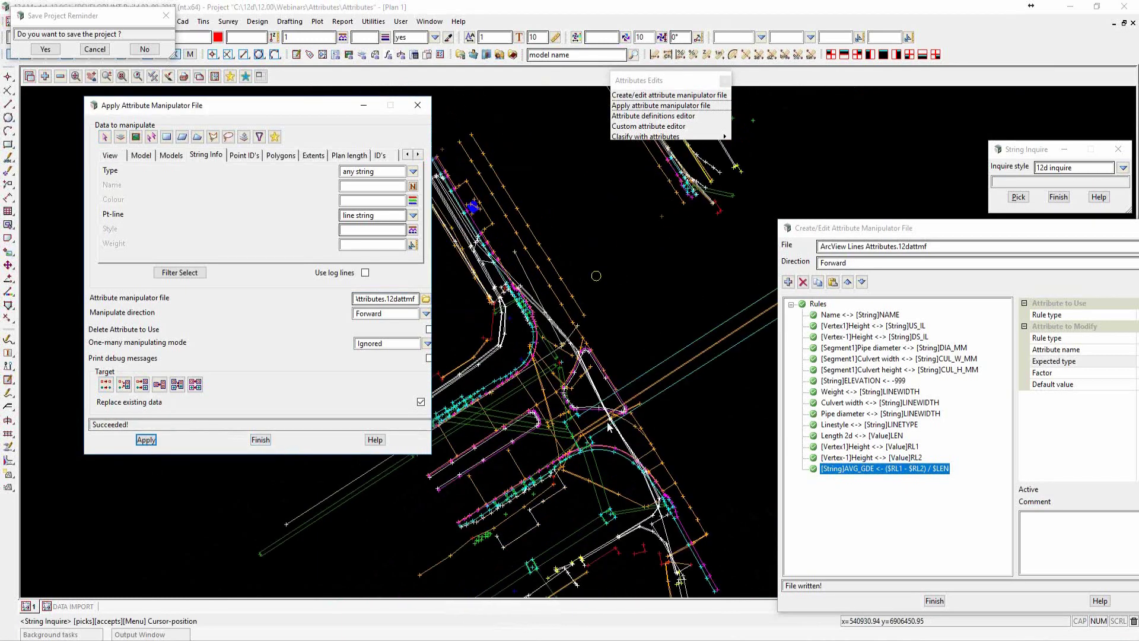
{"action": "scroll", "coordinate": [603, 430], "scroll_direction": "up", "scroll_amount": 1}
{"action": "scroll", "coordinate": [597, 433], "scroll_direction": "up", "scroll_amount": 4}
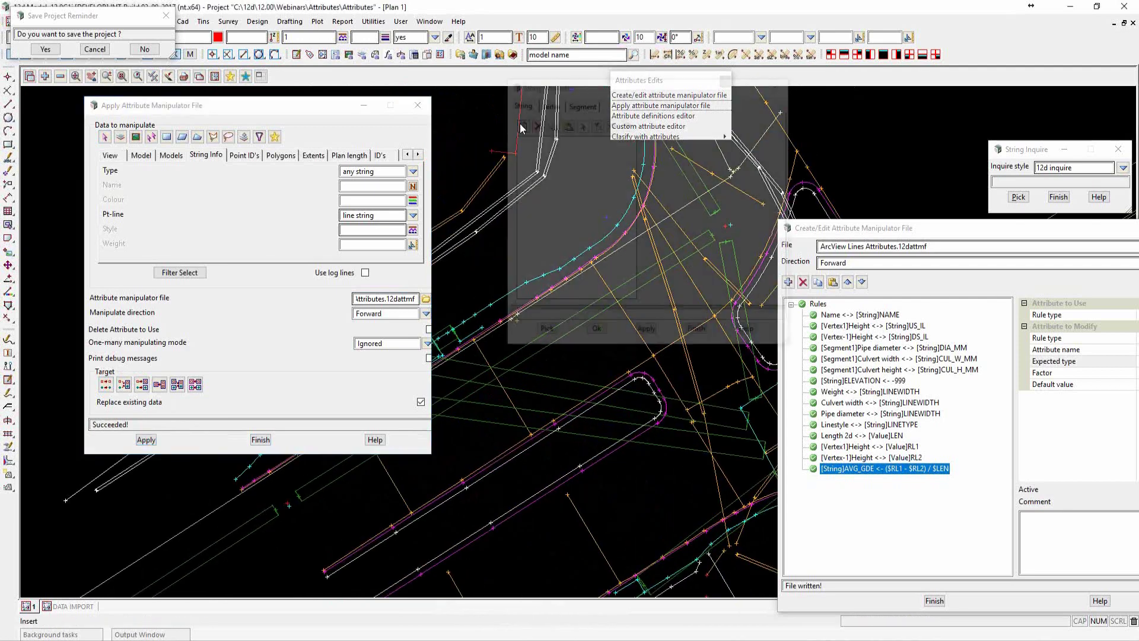
{"action": "left_click", "coordinate": [544, 333]}
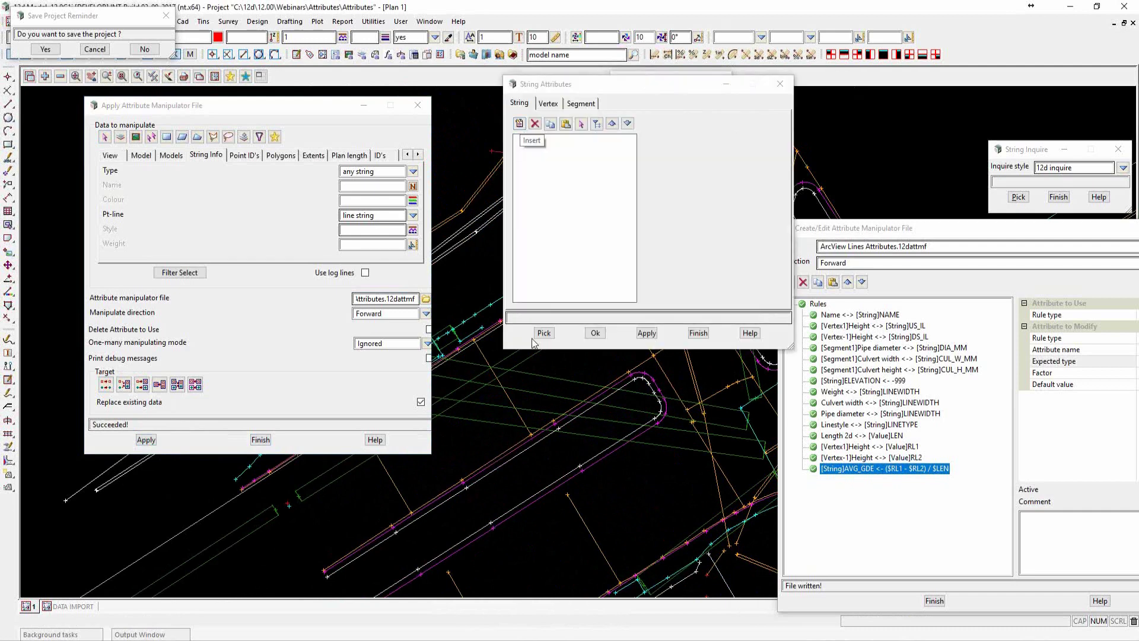
{"action": "left_click", "coordinate": [547, 382]}
{"action": "left_click", "coordinate": [546, 385]}
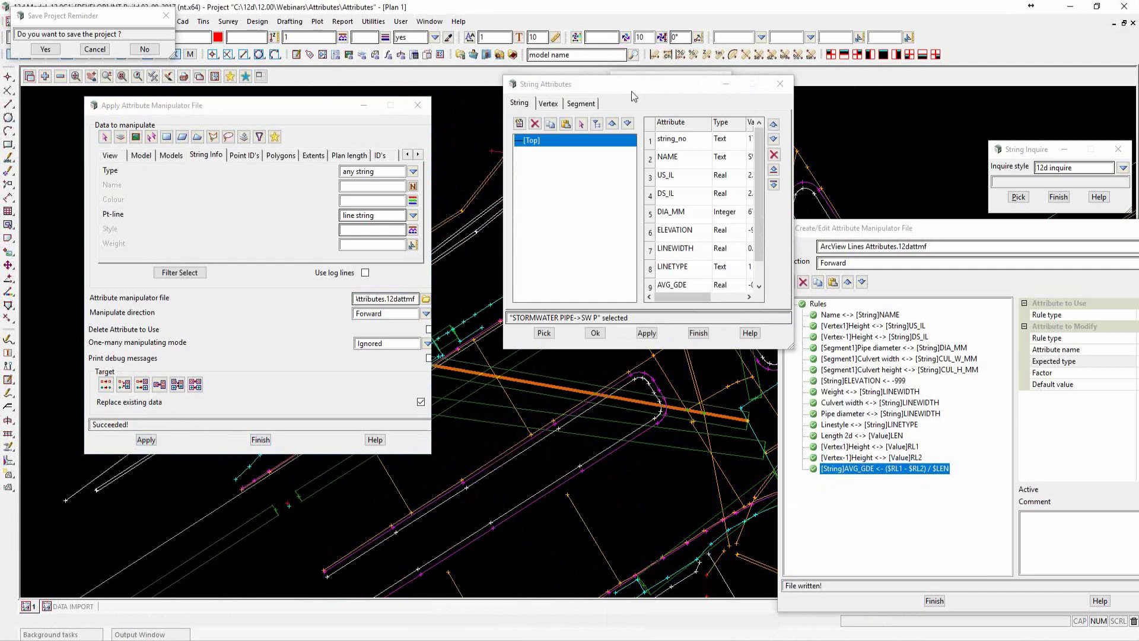
{"action": "left_click_drag", "start_coordinate": [634, 97], "coordinate": [581, 87]}
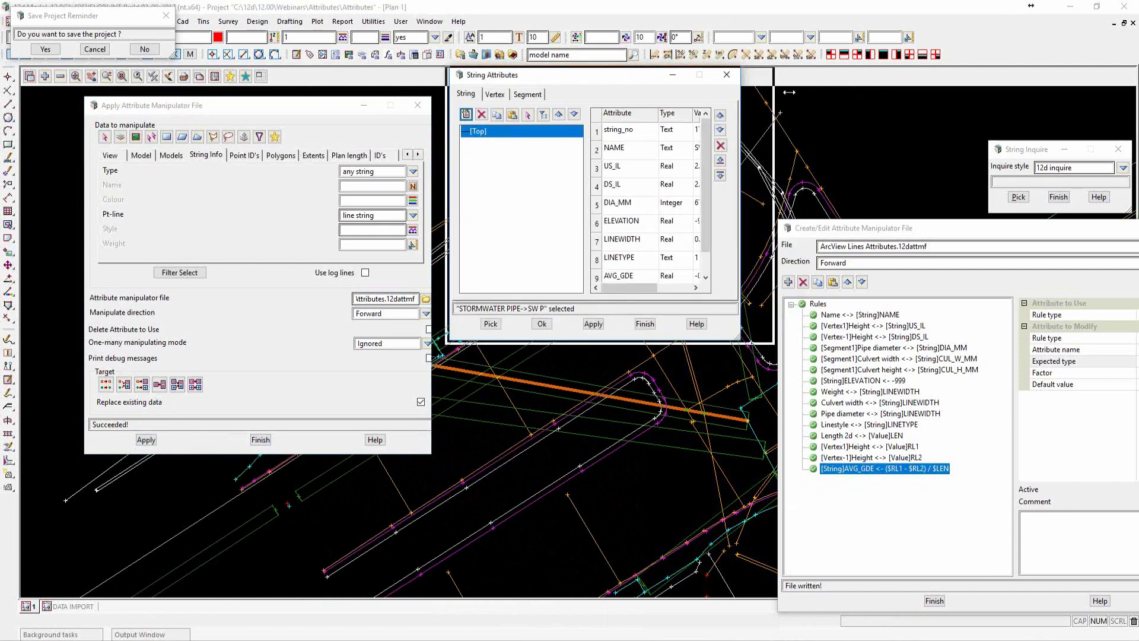
{"action": "left_click_drag", "start_coordinate": [740, 93], "coordinate": [832, 92]}
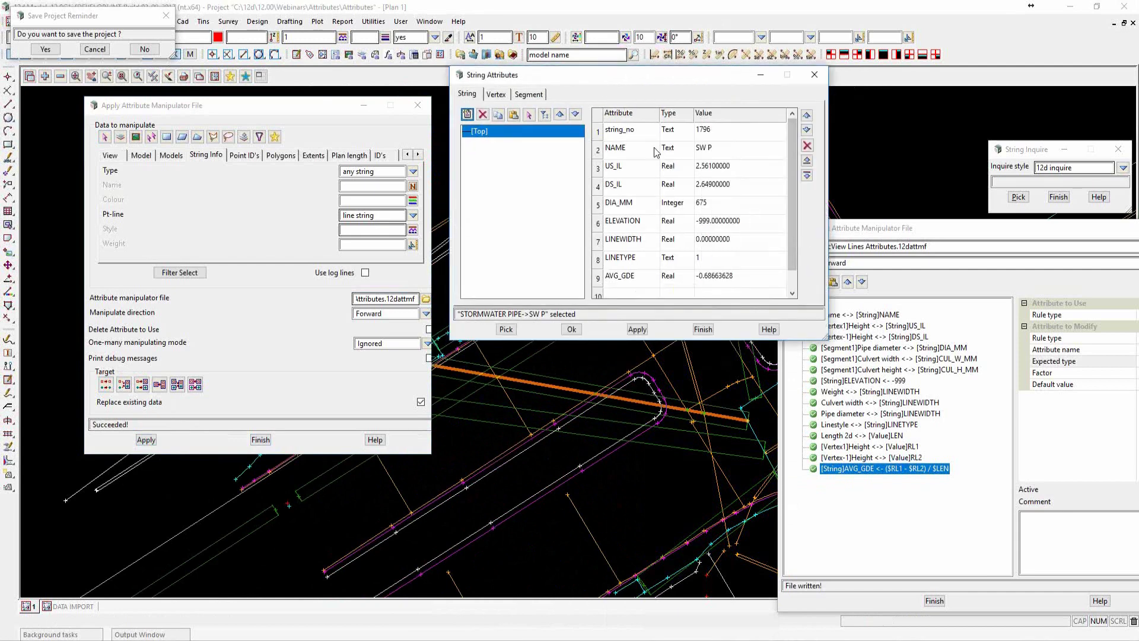
Review the pipe's string attributes from NAME, US_IL and DS_IL through AVG_GDE, and close its attribute listing
{"action": "left_click", "coordinate": [635, 150]}
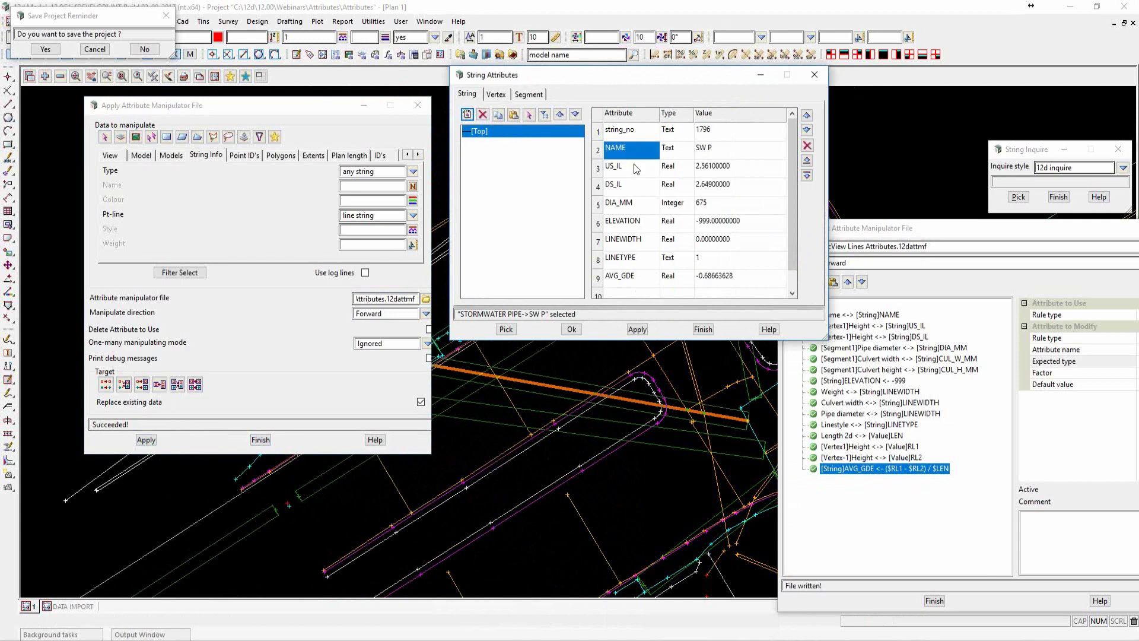
{"action": "left_click", "coordinate": [636, 168]}
{"action": "left_click", "coordinate": [636, 187]}
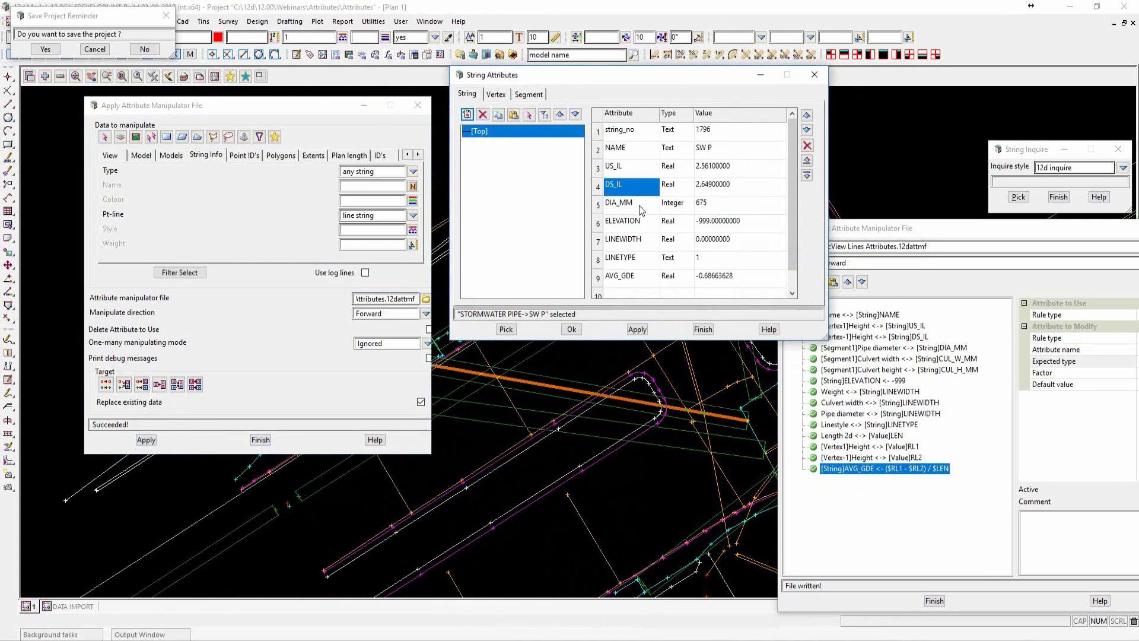
{"action": "left_click", "coordinate": [641, 208]}
{"action": "left_click", "coordinate": [643, 226]}
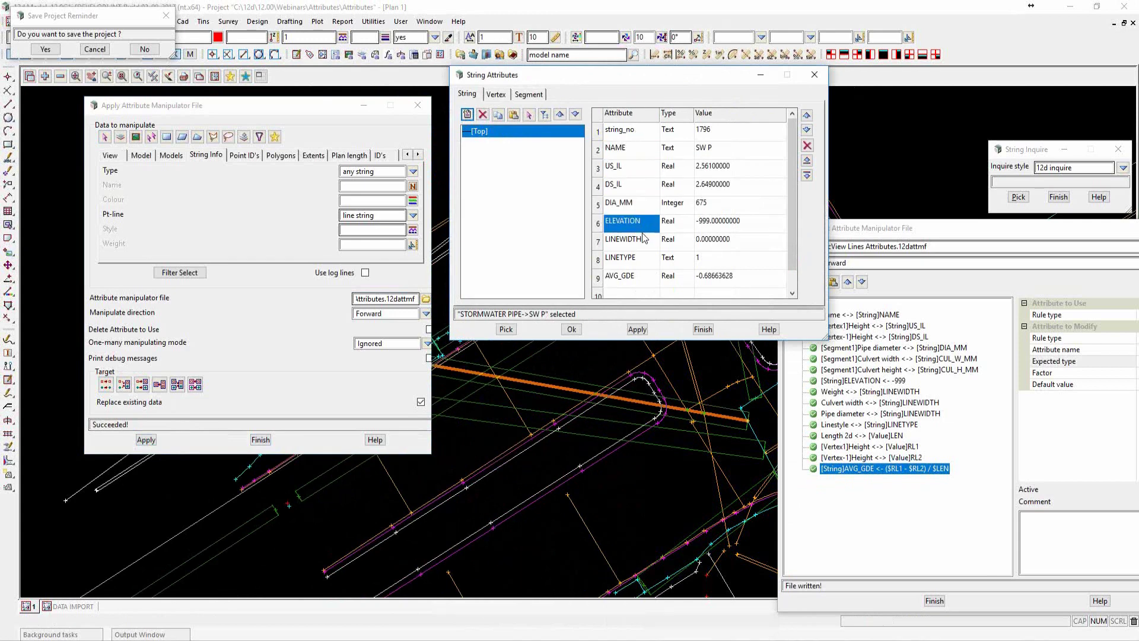
{"action": "left_click", "coordinate": [647, 245]}
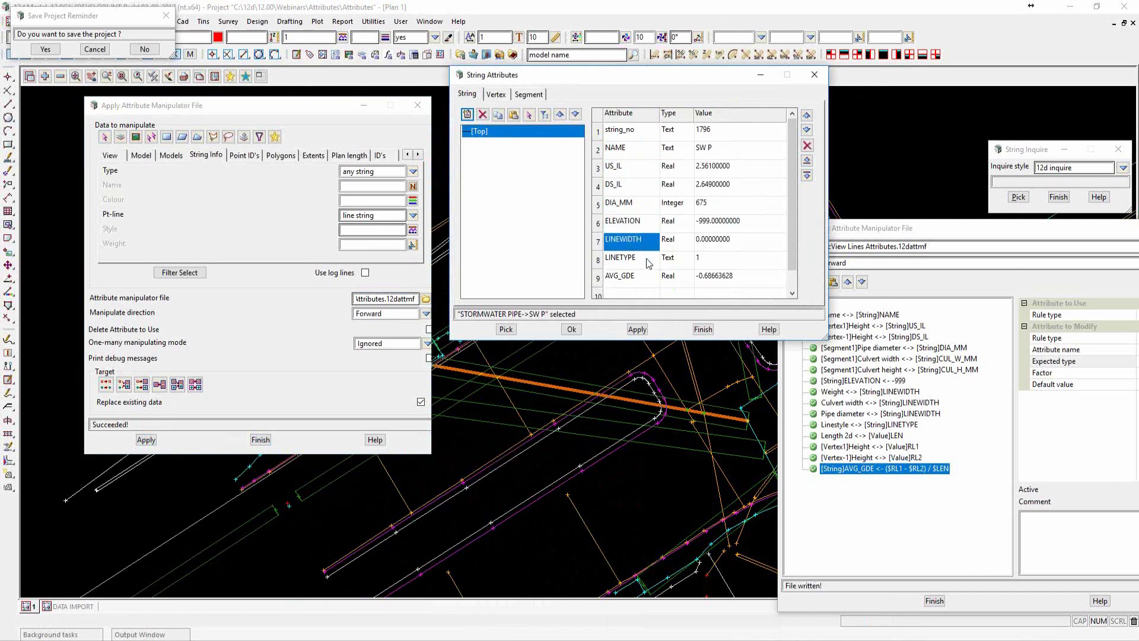
{"action": "left_click", "coordinate": [649, 264]}
{"action": "left_click", "coordinate": [650, 277]}
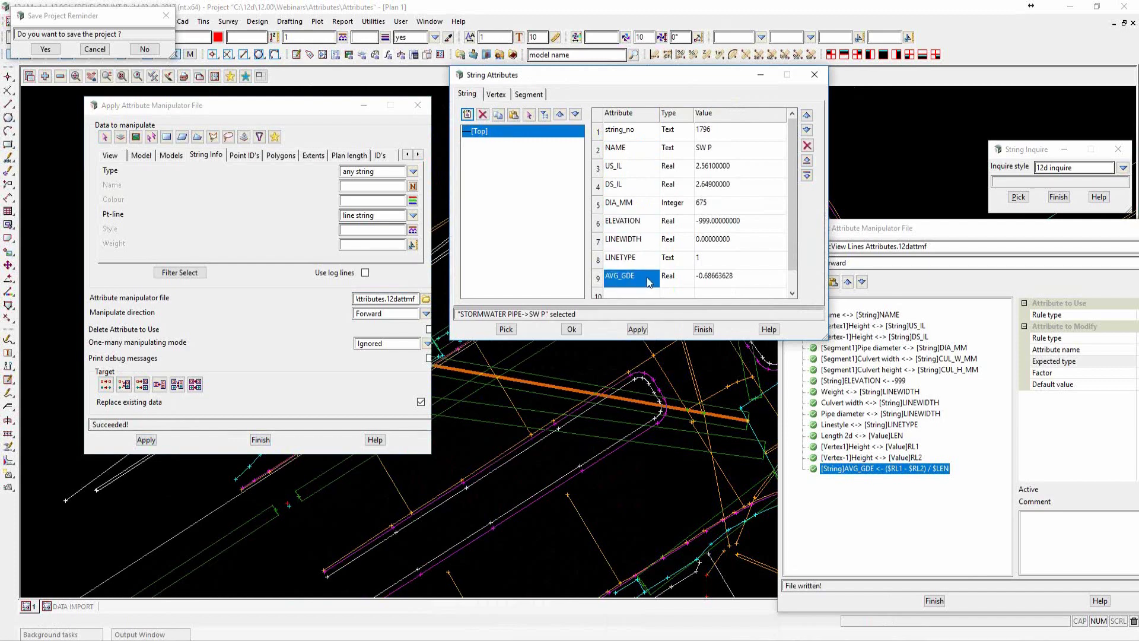
{"action": "left_click", "coordinate": [675, 348]}
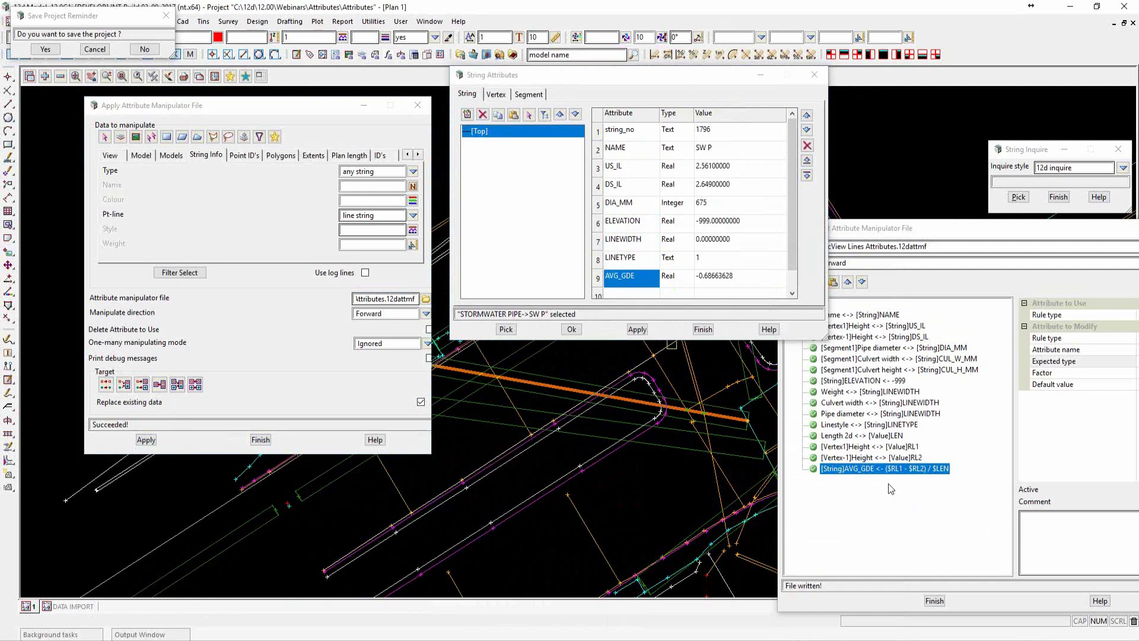
{"action": "left_click", "coordinate": [705, 332]}
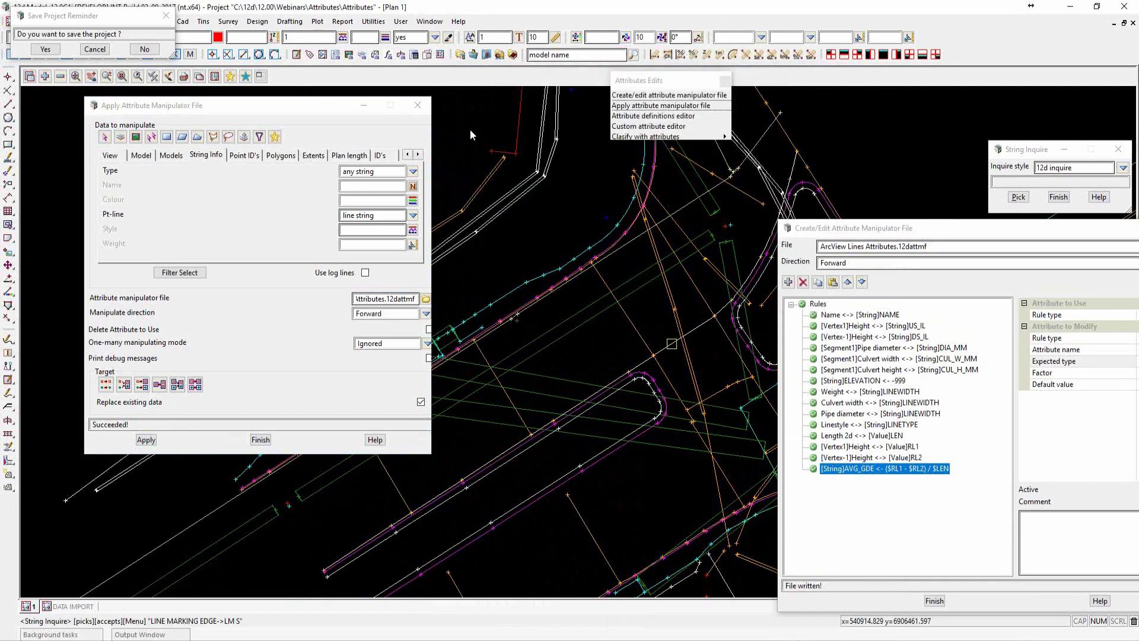
Read ArcView Points Attributes.12dattmf into the attribute manipulator file editor
{"action": "left_click_drag", "start_coordinate": [945, 229], "coordinate": [719, 158]}
{"action": "left_click", "coordinate": [945, 177]}
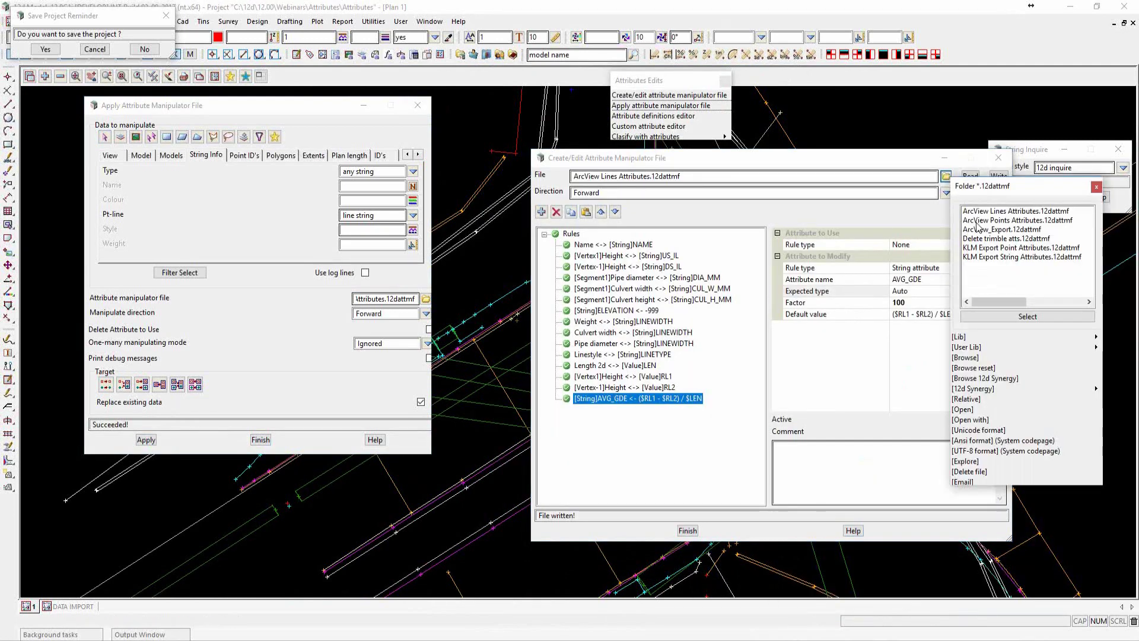
{"action": "double_click", "coordinate": [1002, 220]}
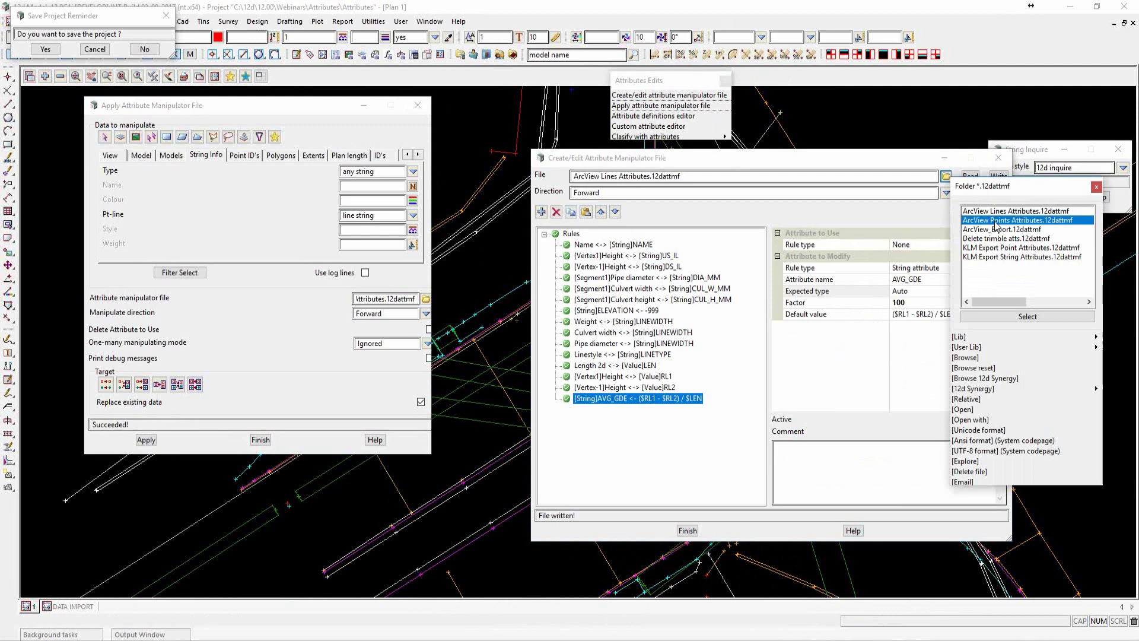
{"action": "left_click", "coordinate": [969, 177]}
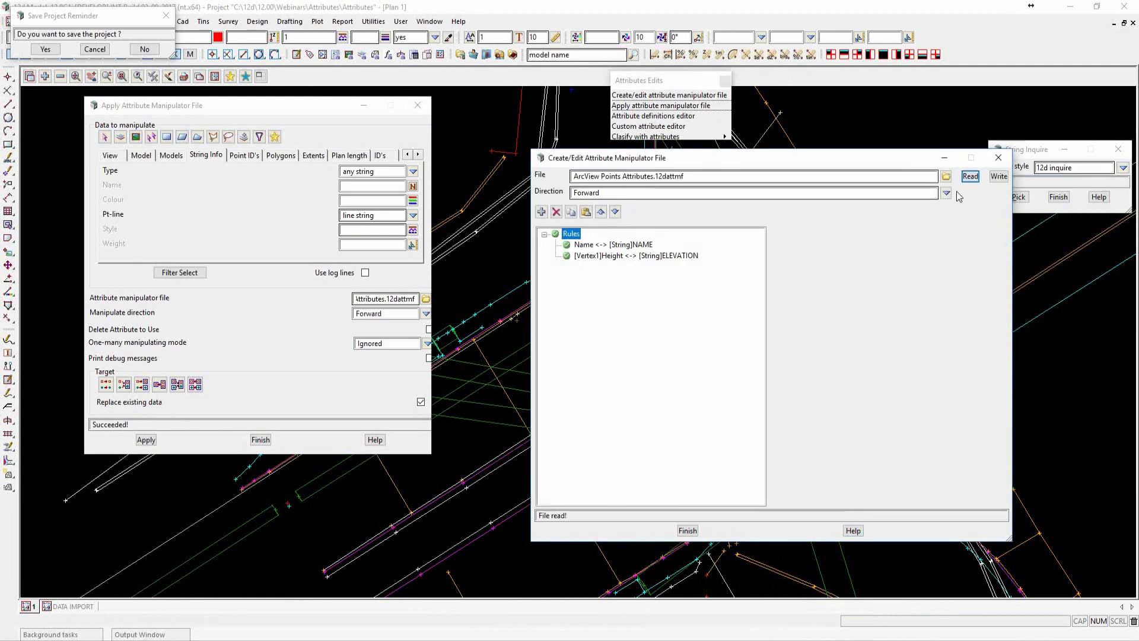
Examine the NAME and ELEVATION rules of the points manipulator file and close the editor
{"action": "left_click", "coordinate": [636, 245]}
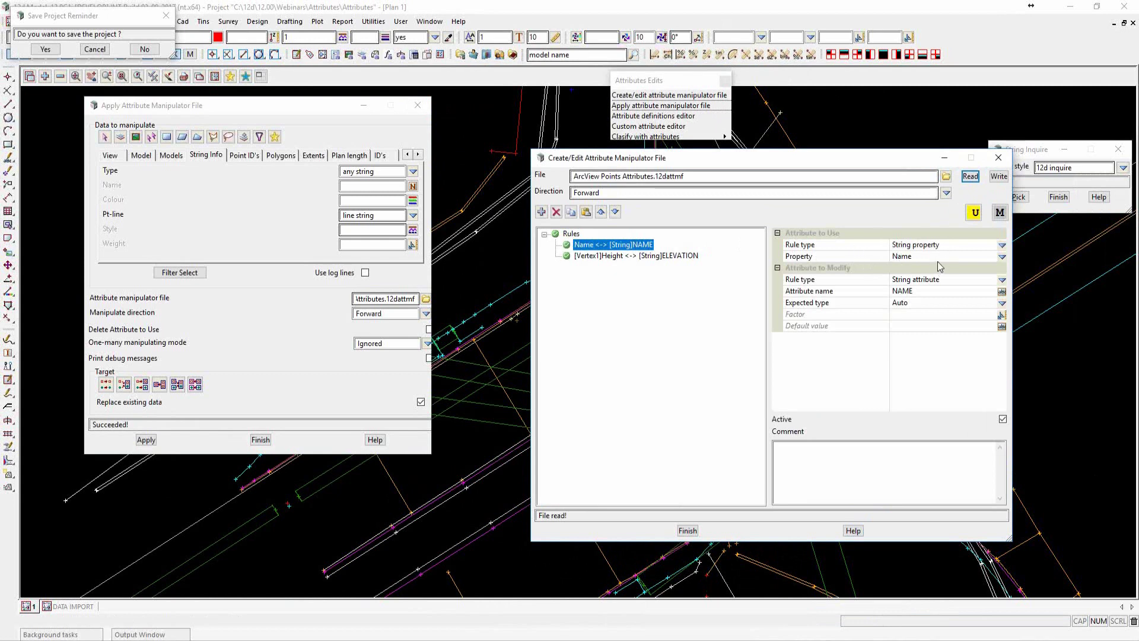
{"action": "left_click", "coordinate": [685, 259]}
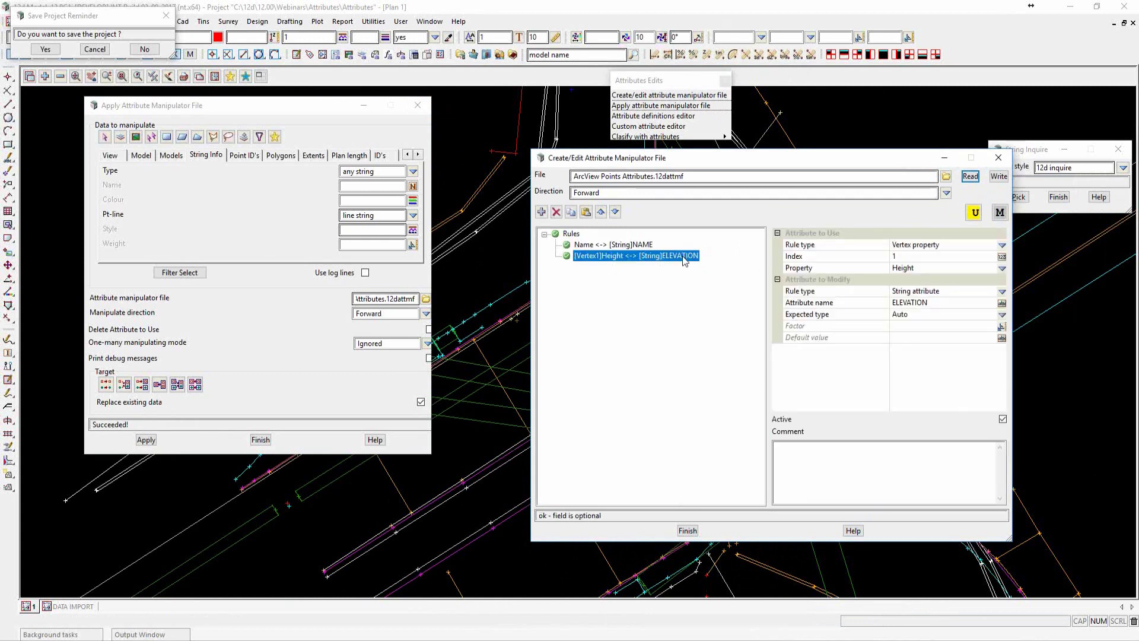
{"action": "left_click", "coordinate": [645, 246]}
{"action": "left_click", "coordinate": [666, 260]}
{"action": "left_click", "coordinate": [688, 530]}
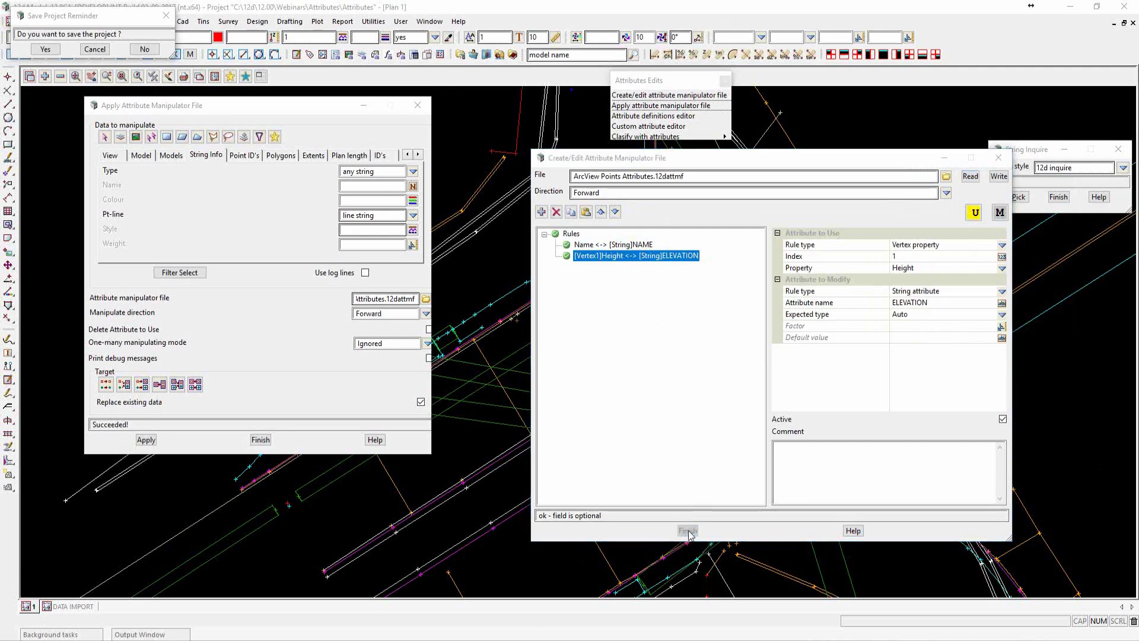
Load the View 1 Points.sbf favourite as the data to manipulate
{"action": "left_click", "coordinate": [276, 139]}
{"action": "left_click", "coordinate": [321, 181]}
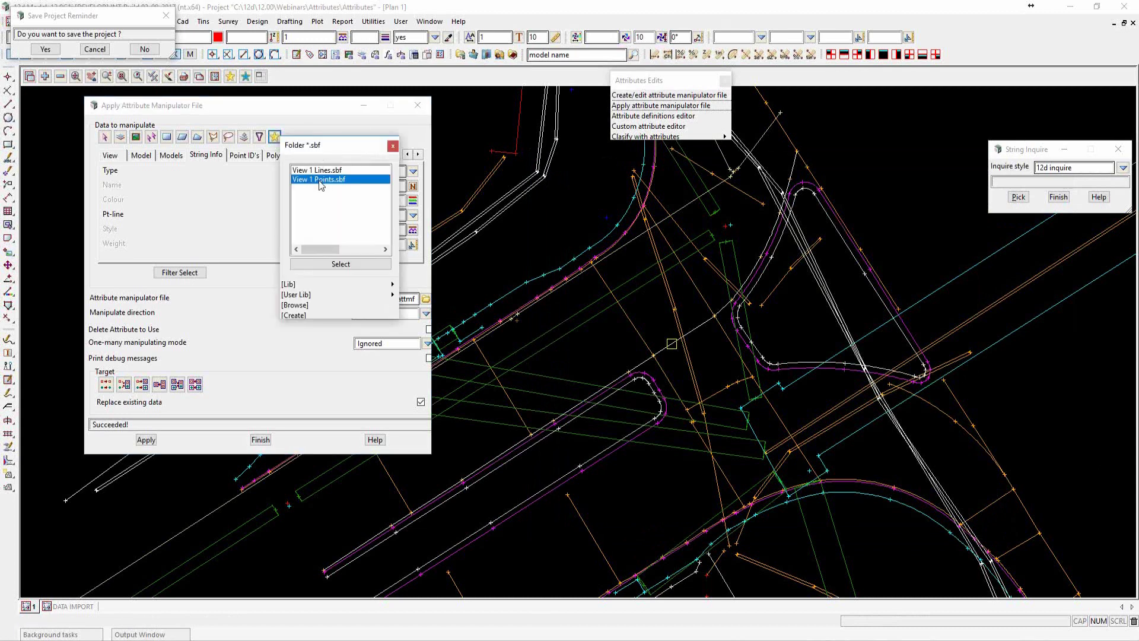
{"action": "double_click", "coordinate": [320, 181]}
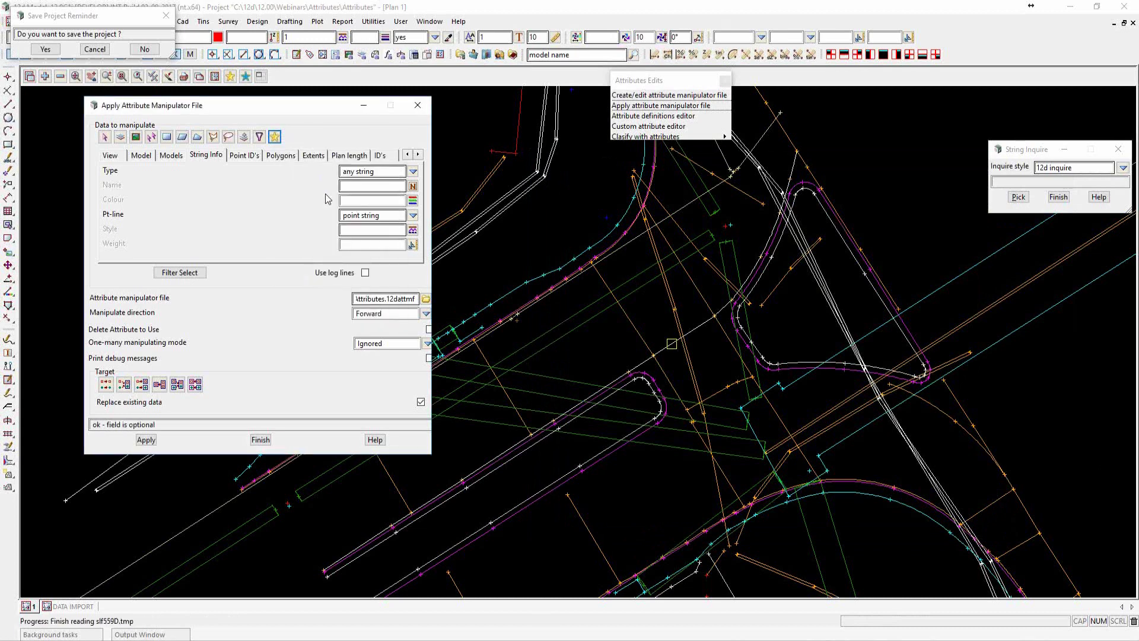
Apply the ArcView Points Attributes.12dattmf manipulator file to the view 1 point strings and close the apply dialog
{"action": "left_click", "coordinate": [426, 299]}
{"action": "left_click", "coordinate": [487, 343]}
{"action": "double_click", "coordinate": [486, 342]}
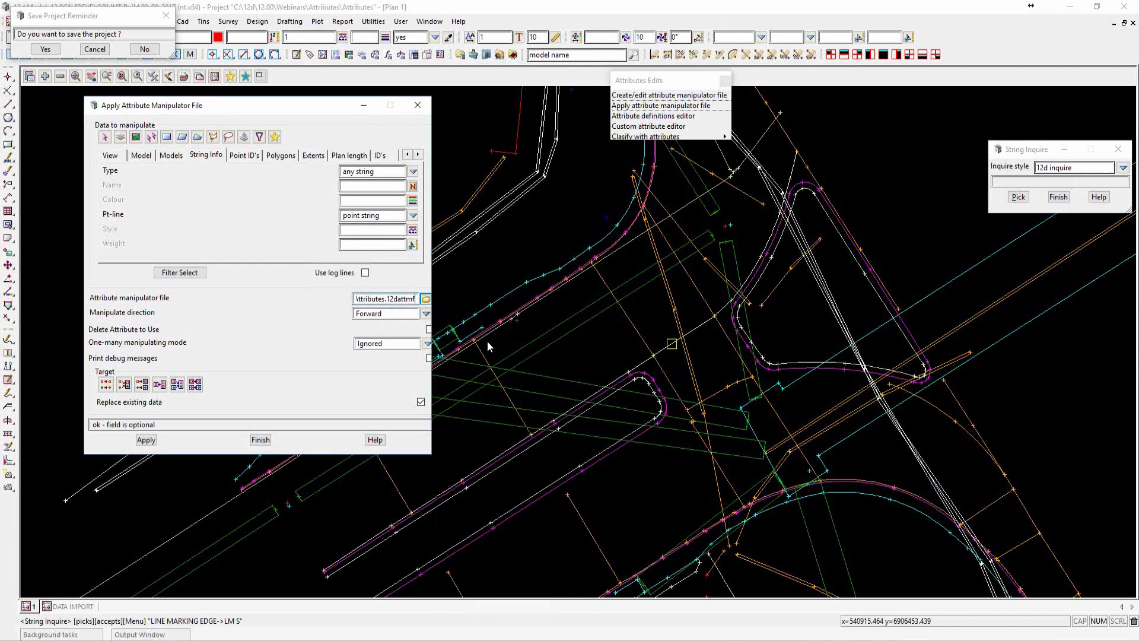
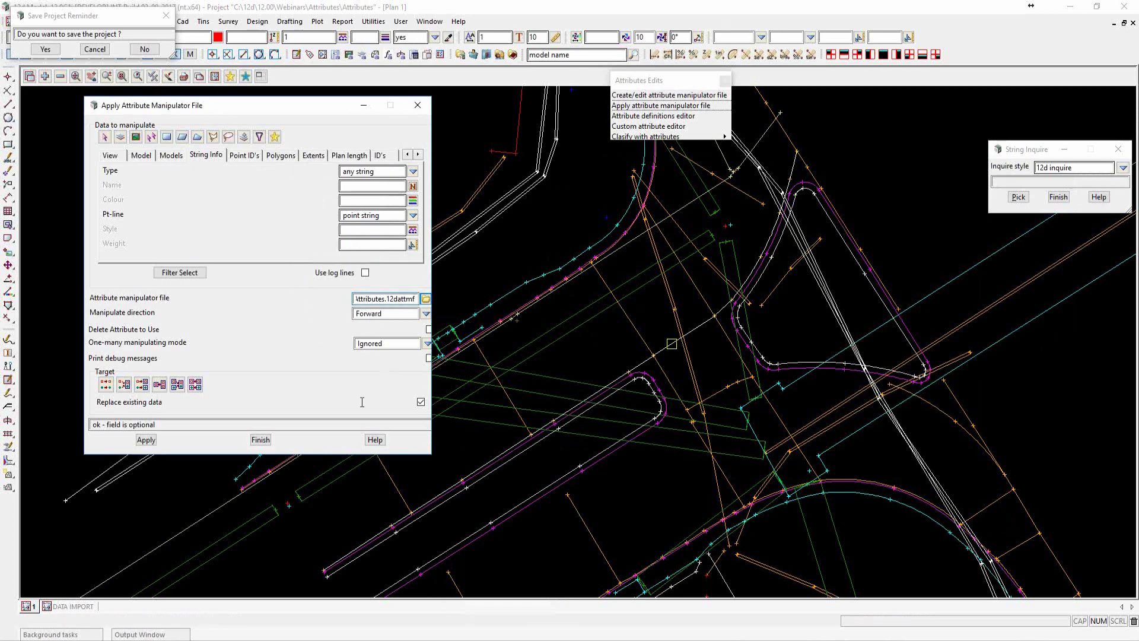
{"action": "left_click", "coordinate": [146, 440]}
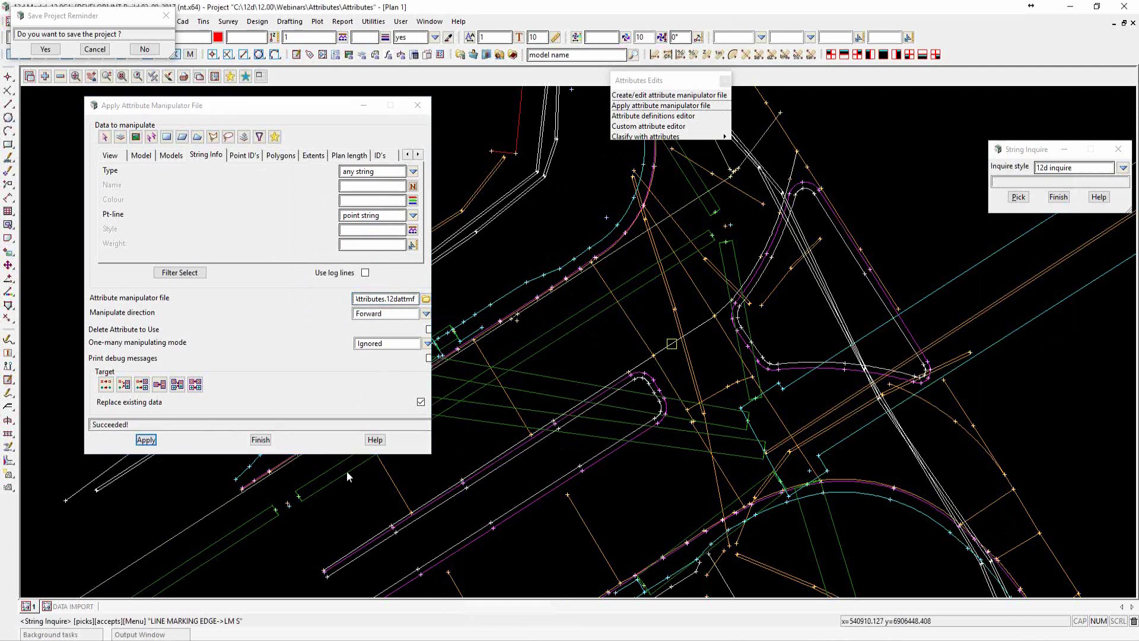
{"action": "left_click", "coordinate": [261, 440]}
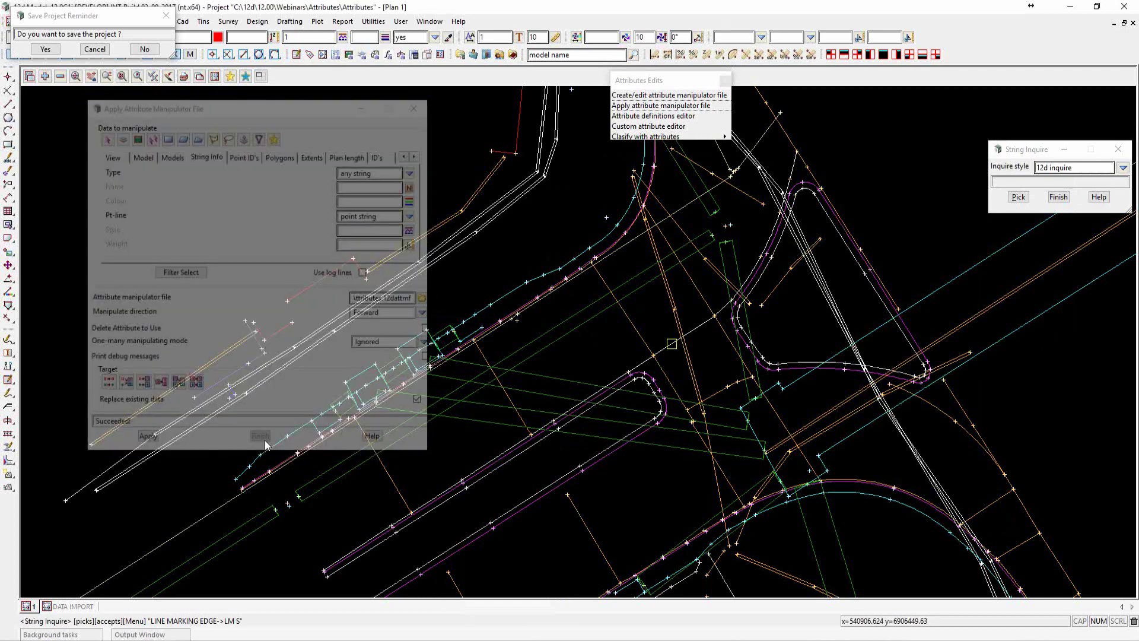
Review the NAME and ELEVATION string attributes of the cyan kerb invert string, widening the listing to read the values, and close it
{"action": "scroll", "coordinate": [497, 418], "scroll_direction": "up", "scroll_amount": 5}
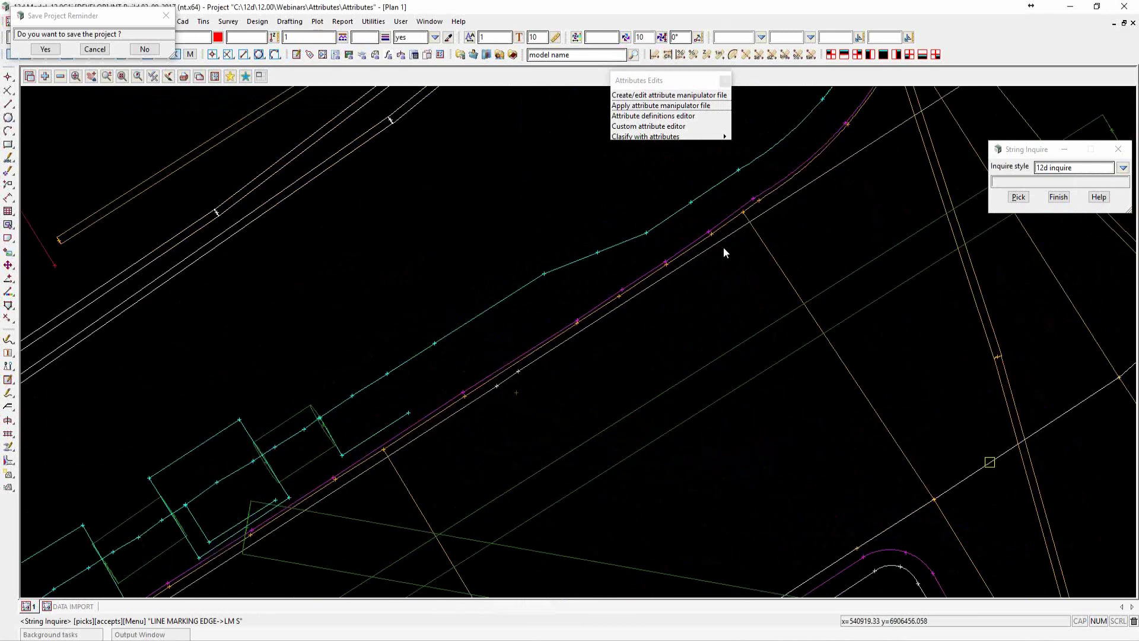
{"action": "key", "text": "ctrl+a"}
{"action": "left_click", "coordinate": [646, 235]}
{"action": "middle_click", "coordinate": [646, 235]}
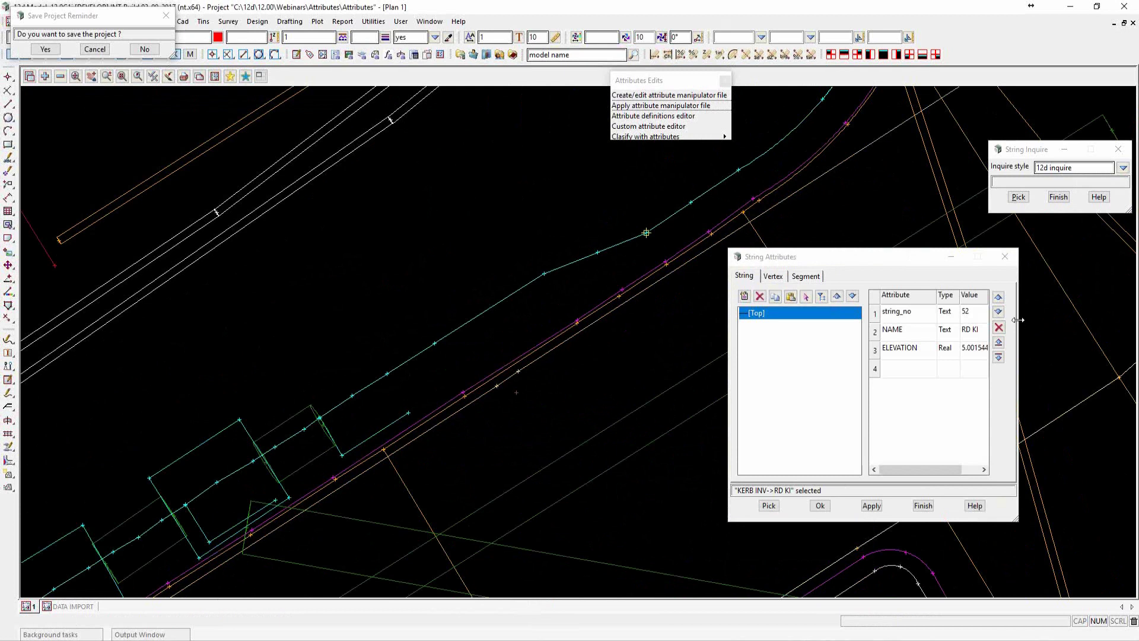
{"action": "left_click_drag", "start_coordinate": [1021, 321], "coordinate": [1087, 322]}
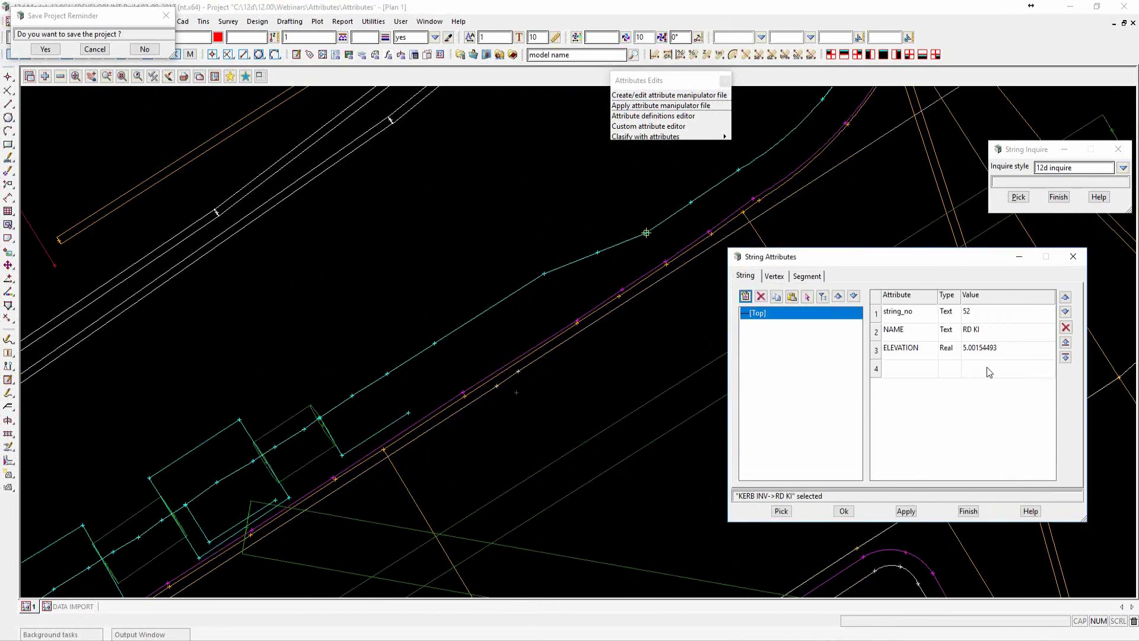
{"action": "left_click", "coordinate": [1009, 332]}
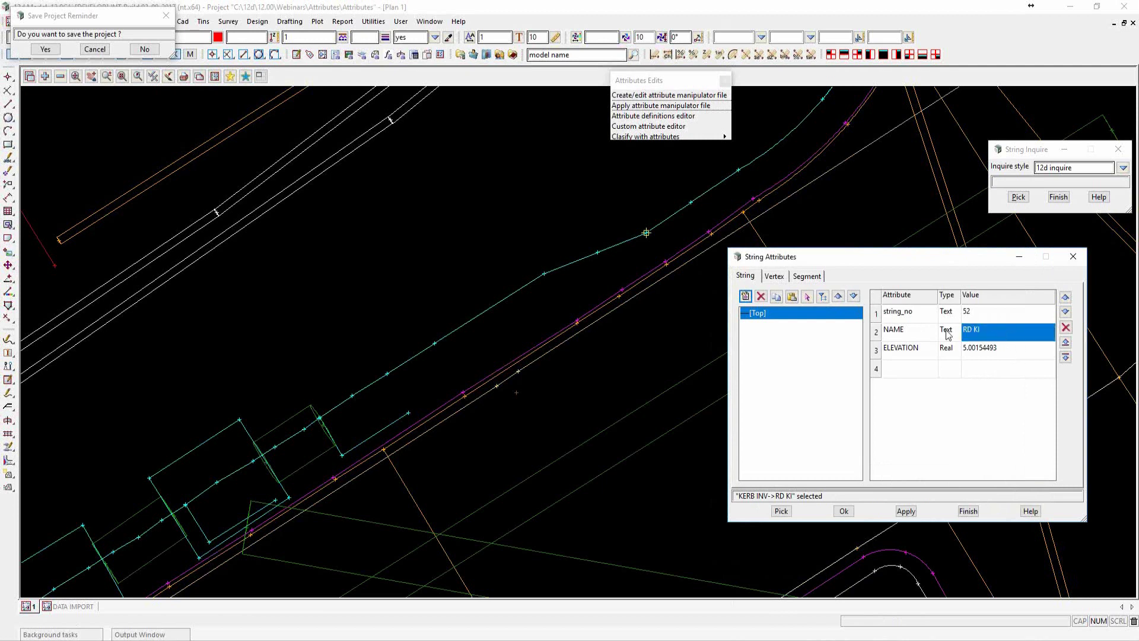
{"action": "left_click", "coordinate": [908, 339]}
{"action": "left_click", "coordinate": [1007, 336]}
{"action": "left_click", "coordinate": [1074, 259]}
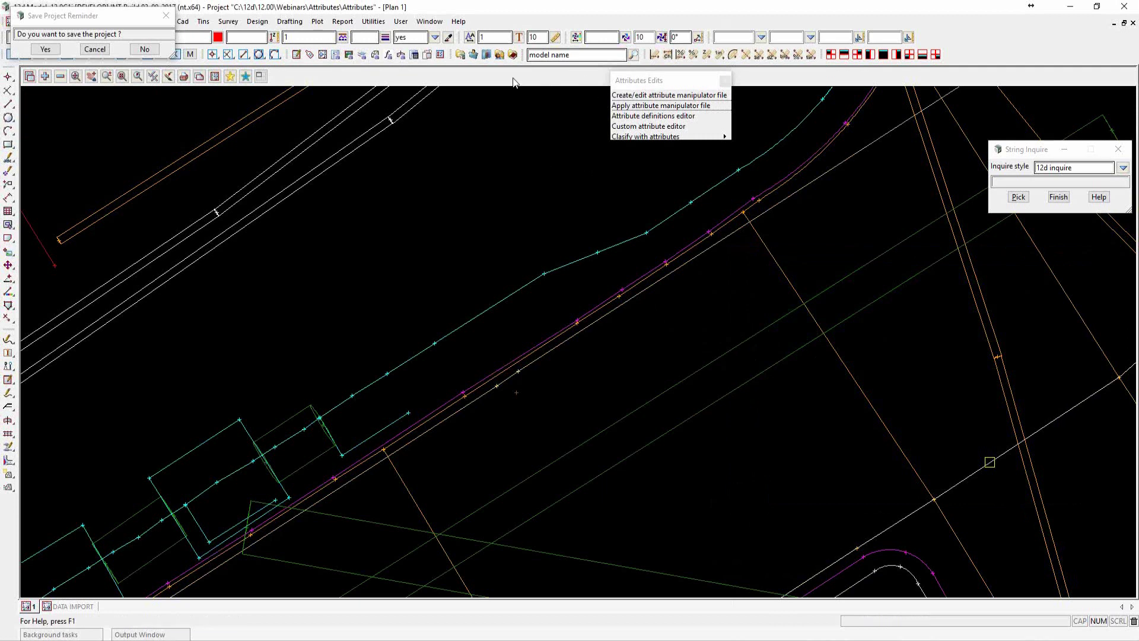
Search the program options for "model name" and open the Model to name option
{"action": "key", "text": "Return"}
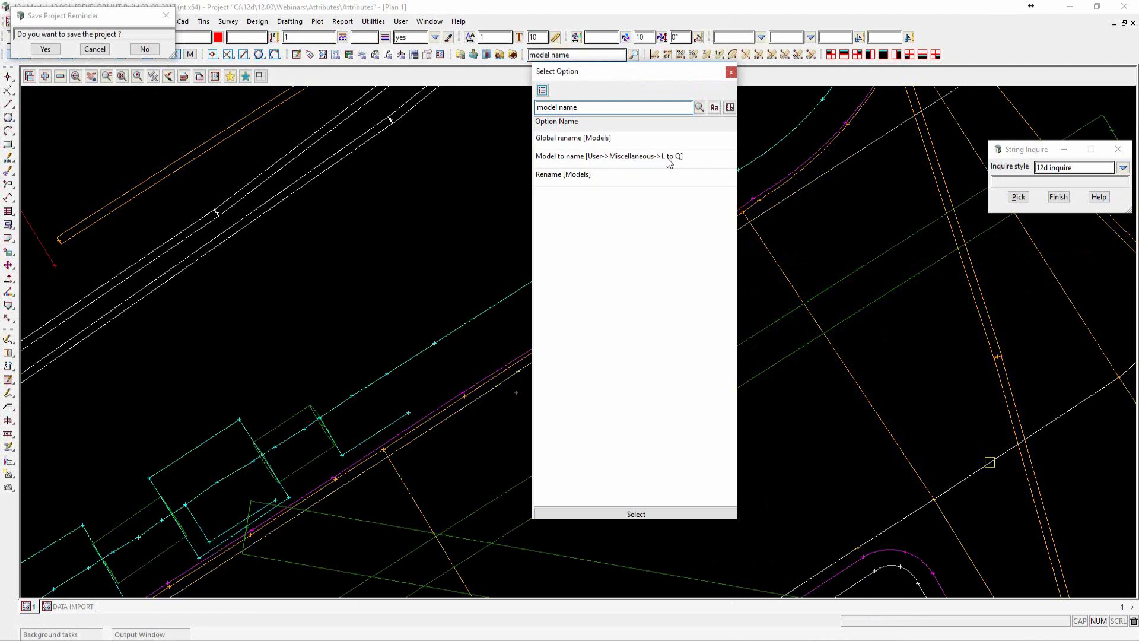
{"action": "left_click", "coordinate": [397, 24]}
{"action": "mouse_move", "coordinate": [471, 58]}
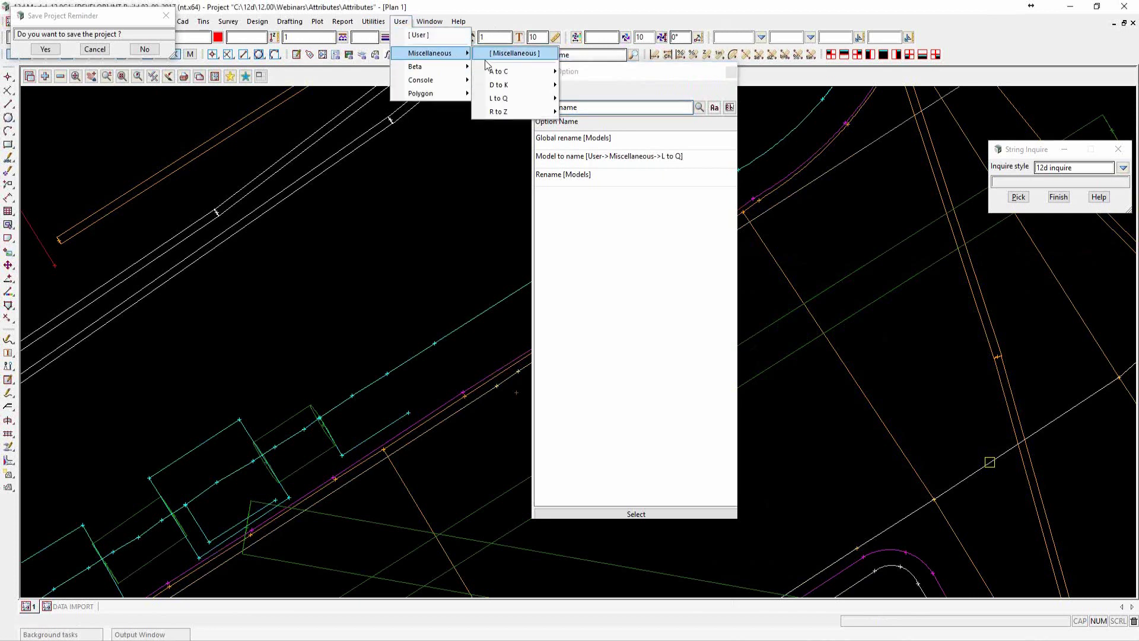
{"action": "mouse_move", "coordinate": [542, 100]}
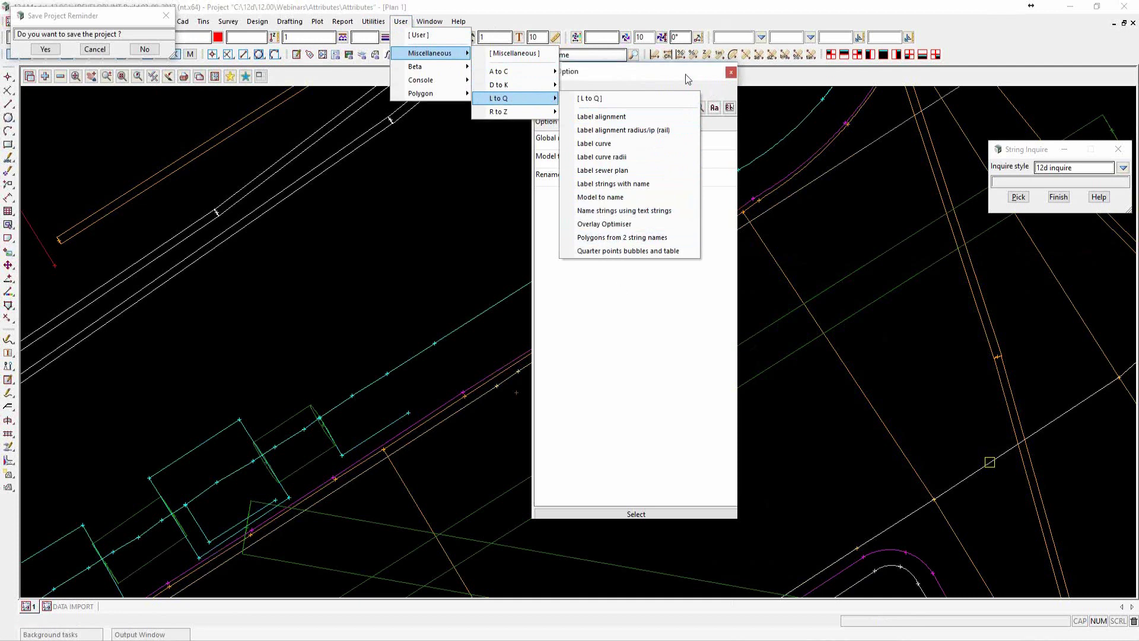
{"action": "left_click", "coordinate": [689, 72]}
{"action": "left_click", "coordinate": [603, 159]}
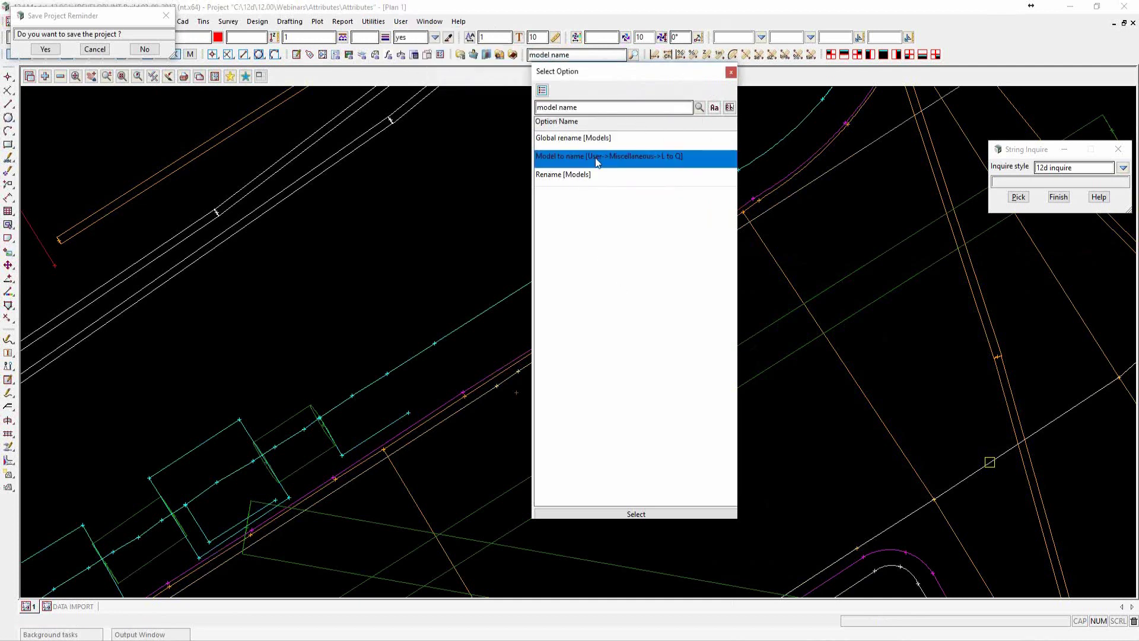
{"action": "double_click", "coordinate": [623, 159]}
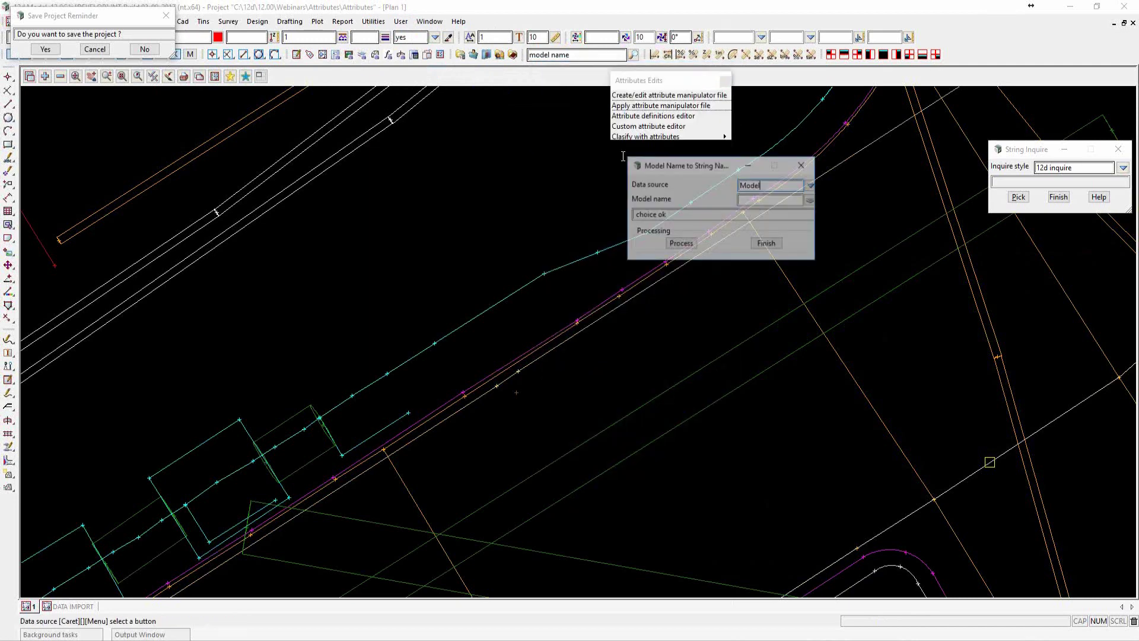
Set the string names from their model names for all data on view 1, and close the dialog
{"action": "scroll", "coordinate": [480, 289], "scroll_direction": "down", "scroll_amount": 3}
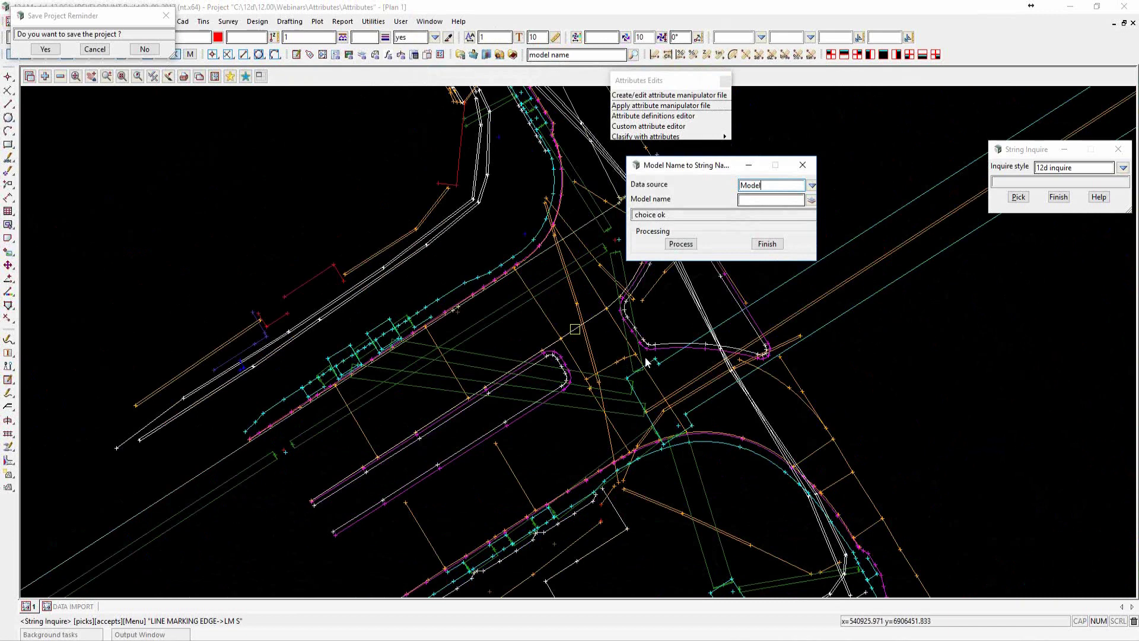
{"action": "left_click", "coordinate": [674, 311]}
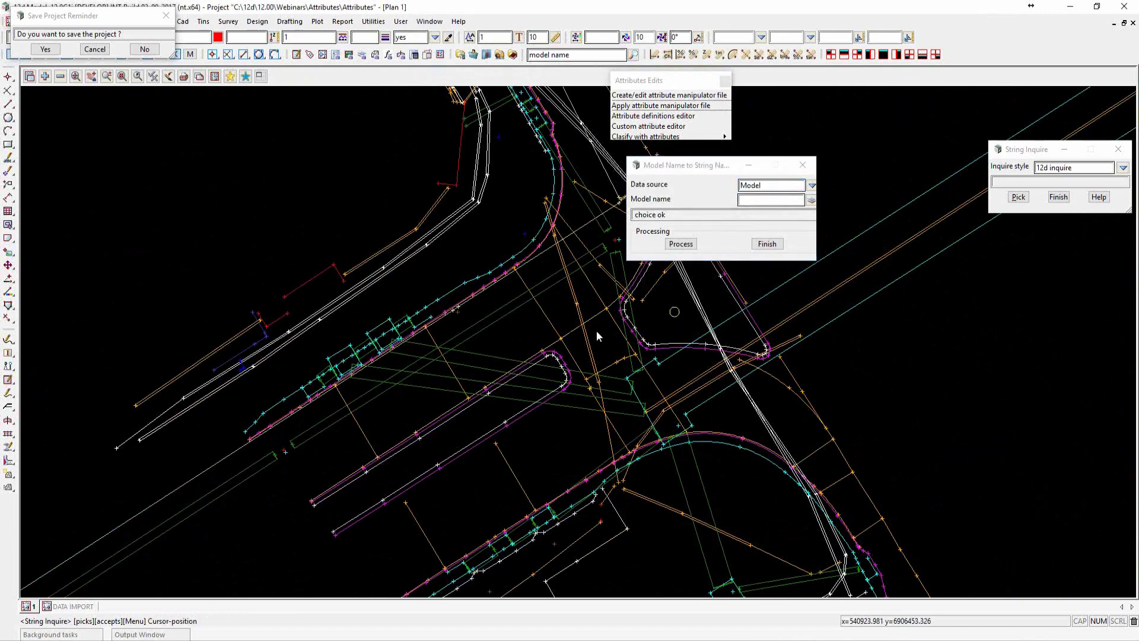
{"action": "scroll", "coordinate": [430, 362], "scroll_direction": "down", "scroll_amount": 1}
{"action": "scroll", "coordinate": [431, 362], "scroll_direction": "down", "scroll_amount": 1}
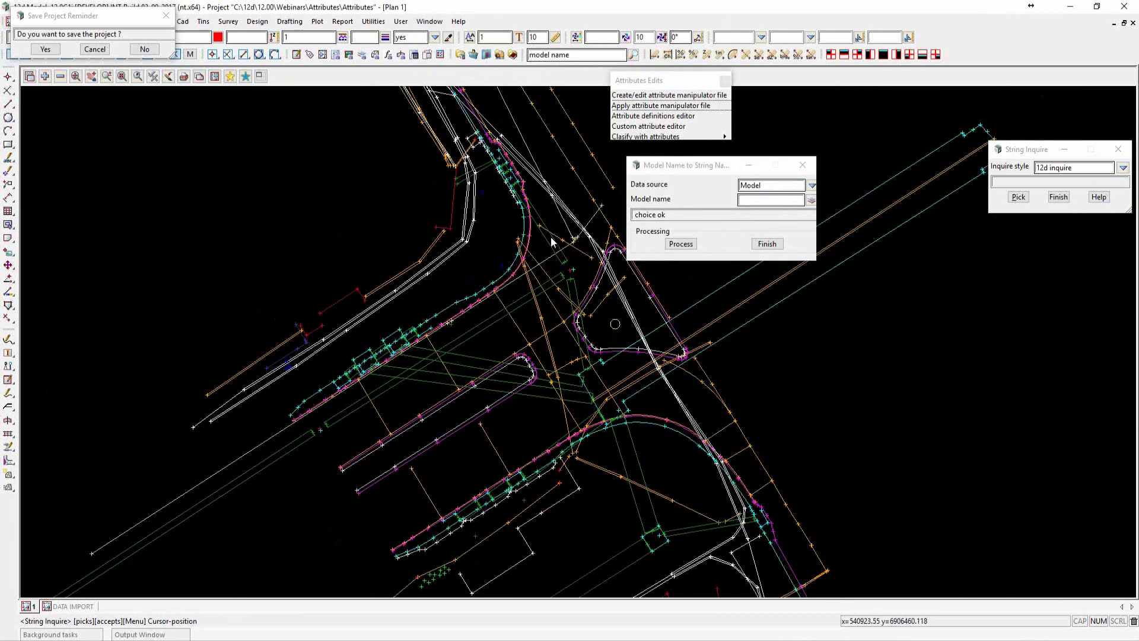
{"action": "left_click", "coordinate": [812, 186]}
{"action": "left_click", "coordinate": [826, 230]}
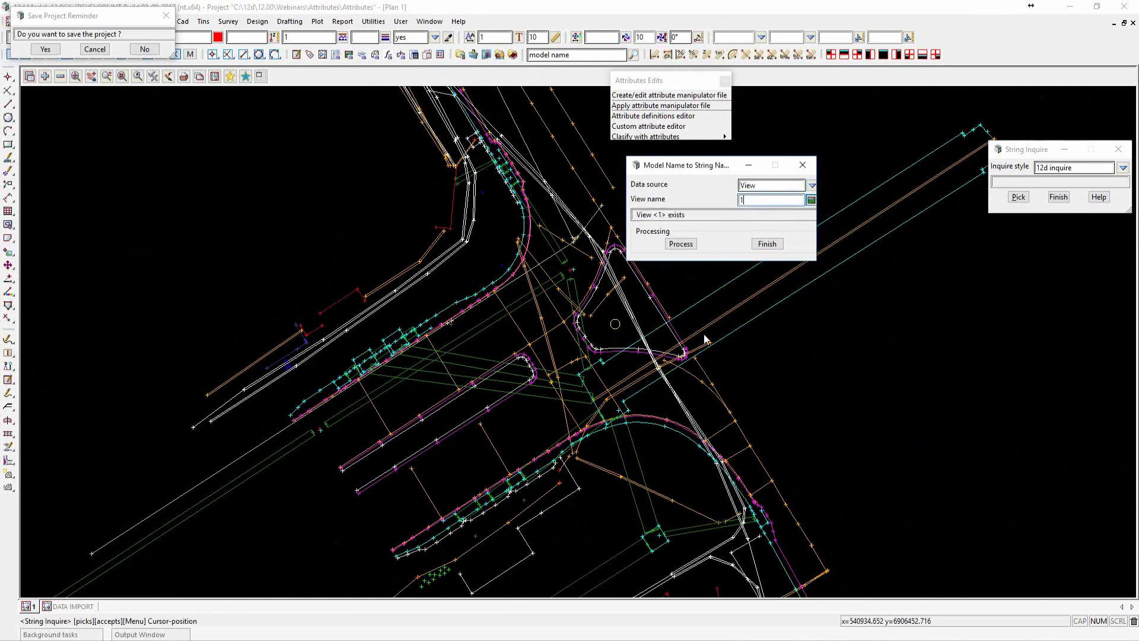
{"action": "left_click", "coordinate": [682, 244]}
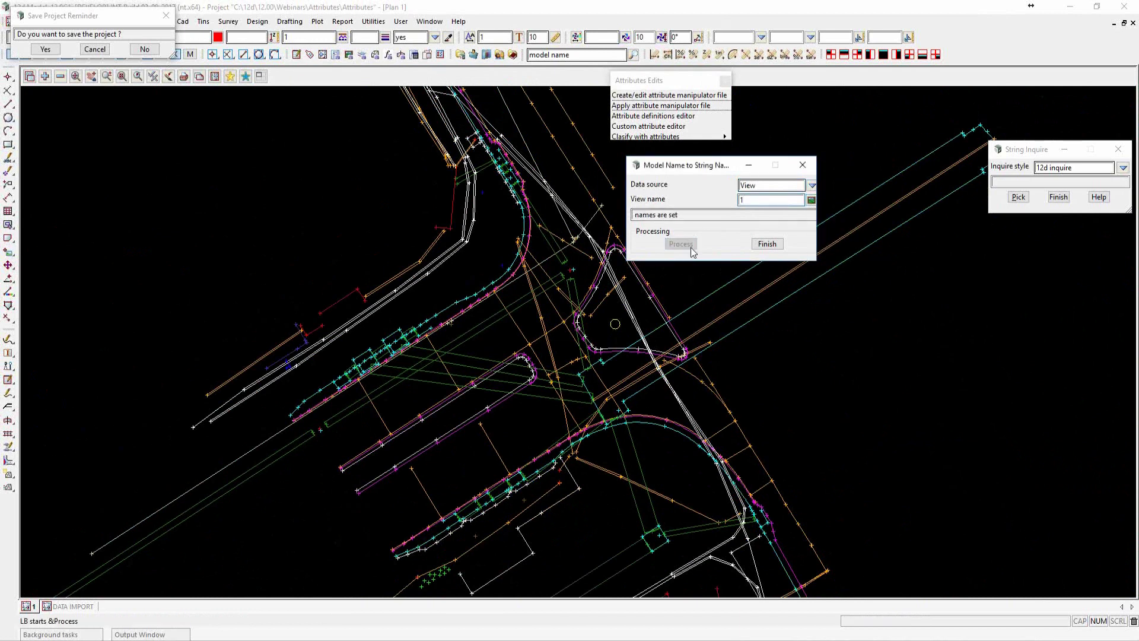
{"action": "left_click", "coordinate": [768, 244]}
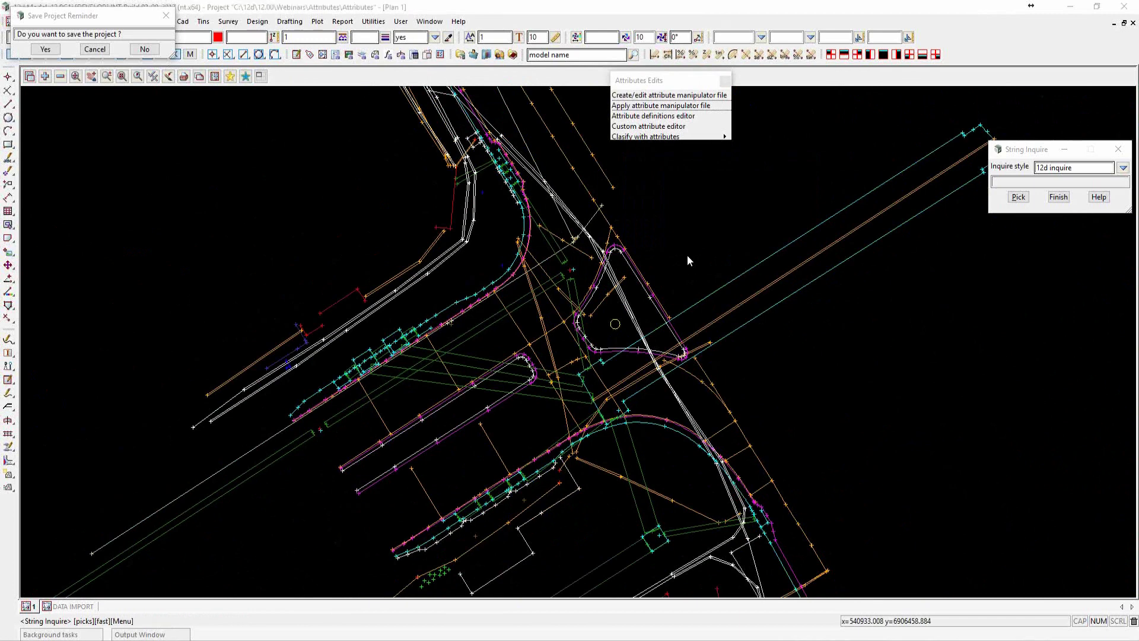
Inquire on the orange exit line marking string to check its name against its model name, and end the inquiry
{"action": "key", "text": "F2"}
{"action": "left_click", "coordinate": [603, 173]}
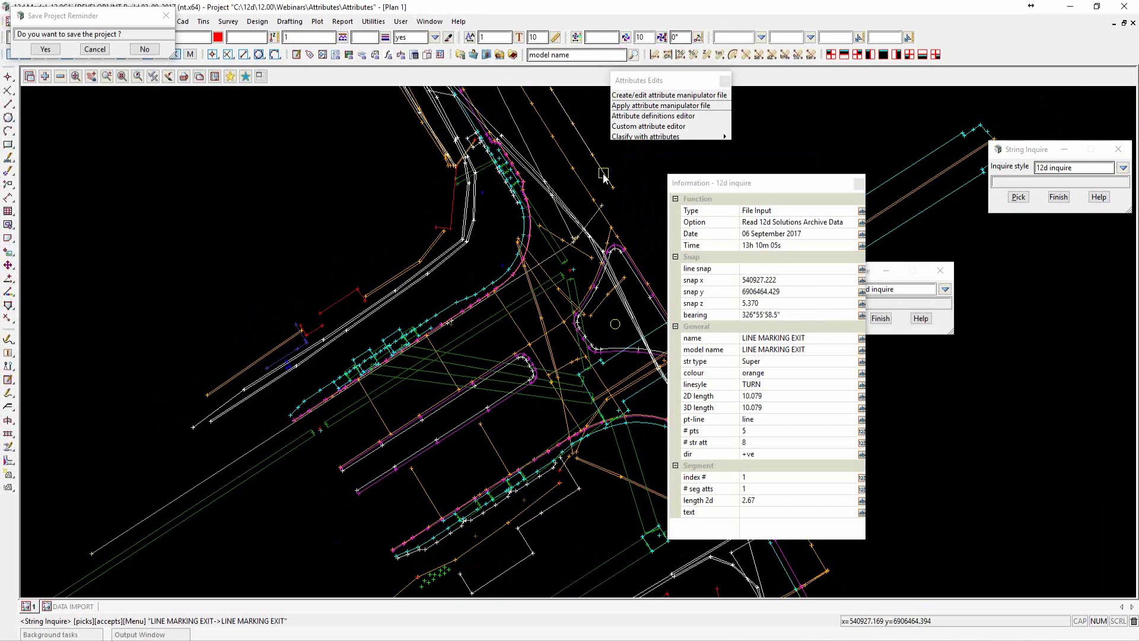
{"action": "left_click", "coordinate": [682, 205]}
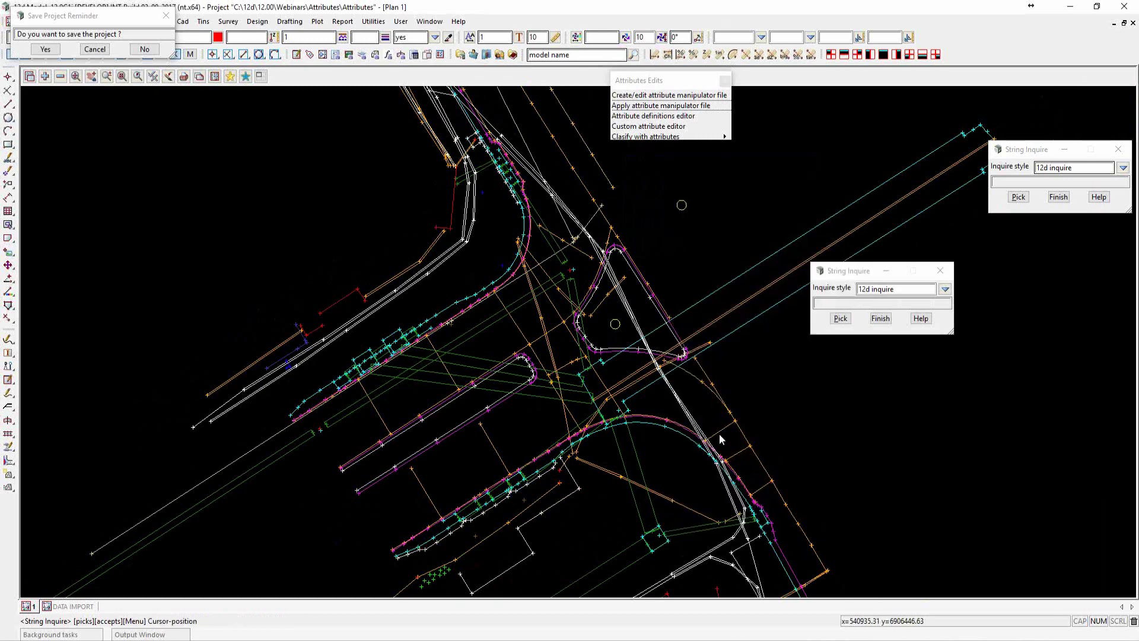
{"action": "scroll", "coordinate": [720, 437], "scroll_direction": "down", "scroll_amount": 1}
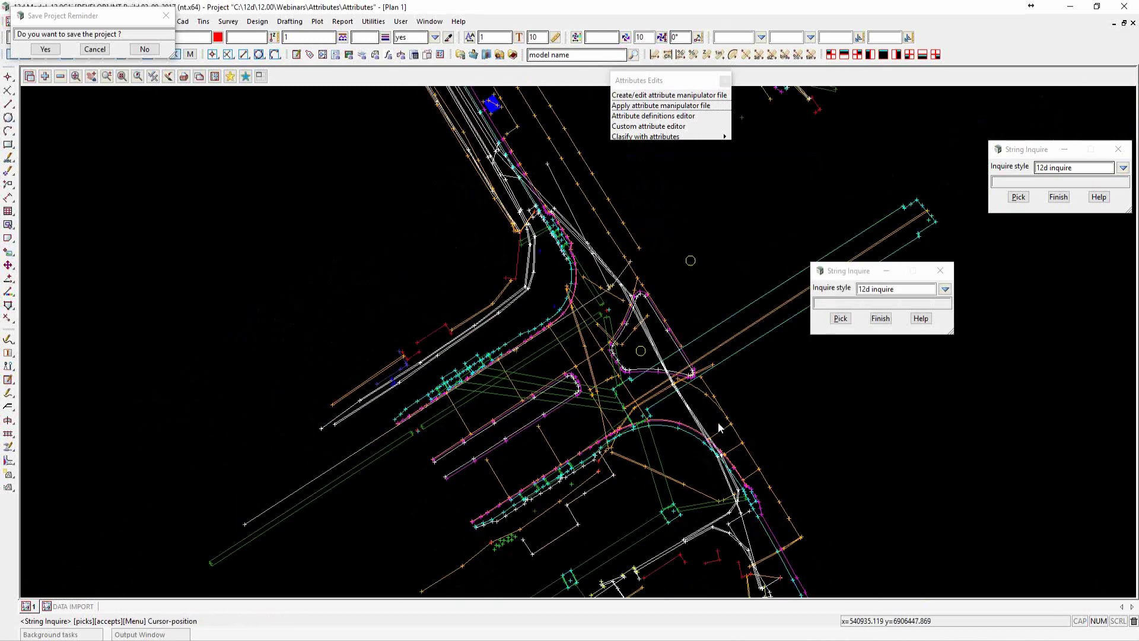
{"action": "left_click", "coordinate": [881, 319]}
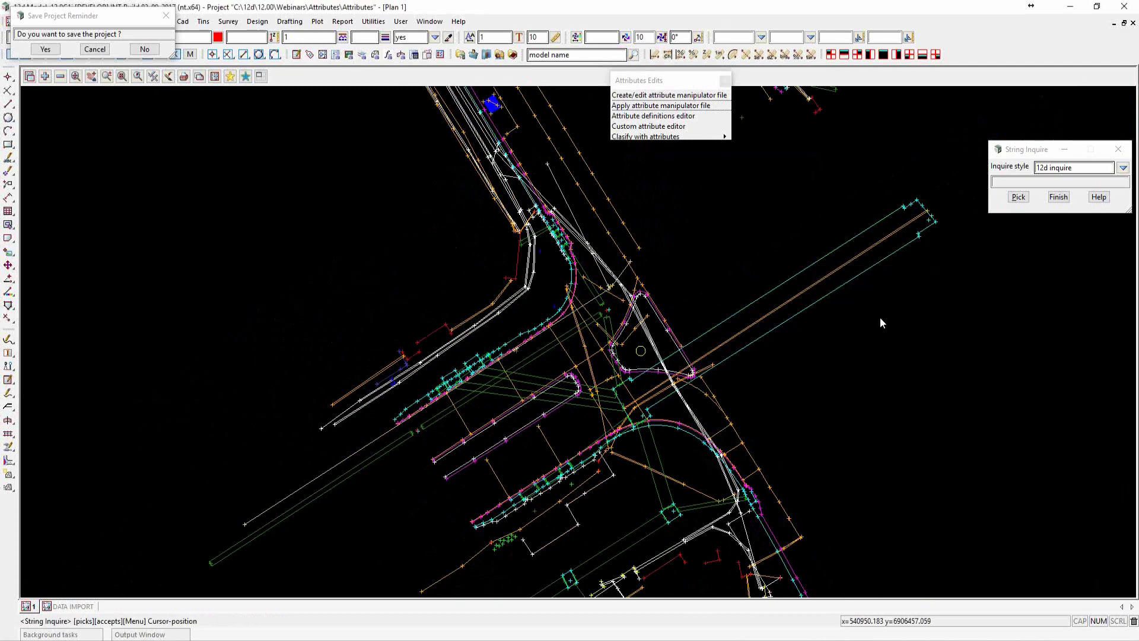
Open the attribute manipulator file editor and list the available manipulator files
{"action": "left_click", "coordinate": [688, 96]}
{"action": "left_click", "coordinate": [1029, 121]}
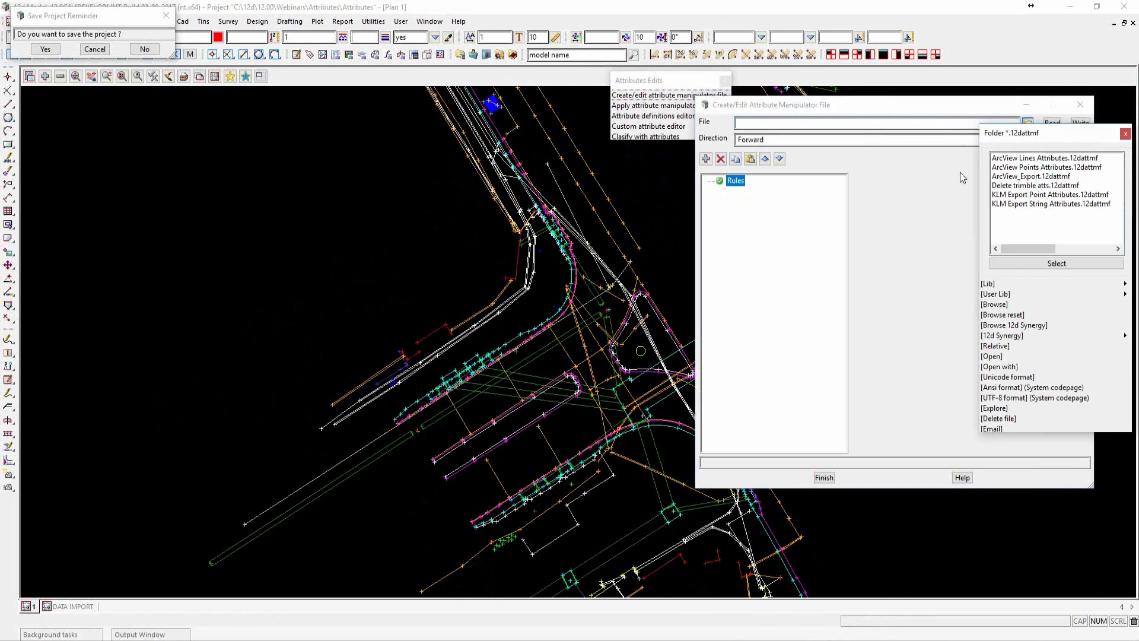
Load the rules from ArcView_Export.12dattmf into the attribute manipulator editor and widen its rule list
{"action": "left_click", "coordinate": [1028, 178]}
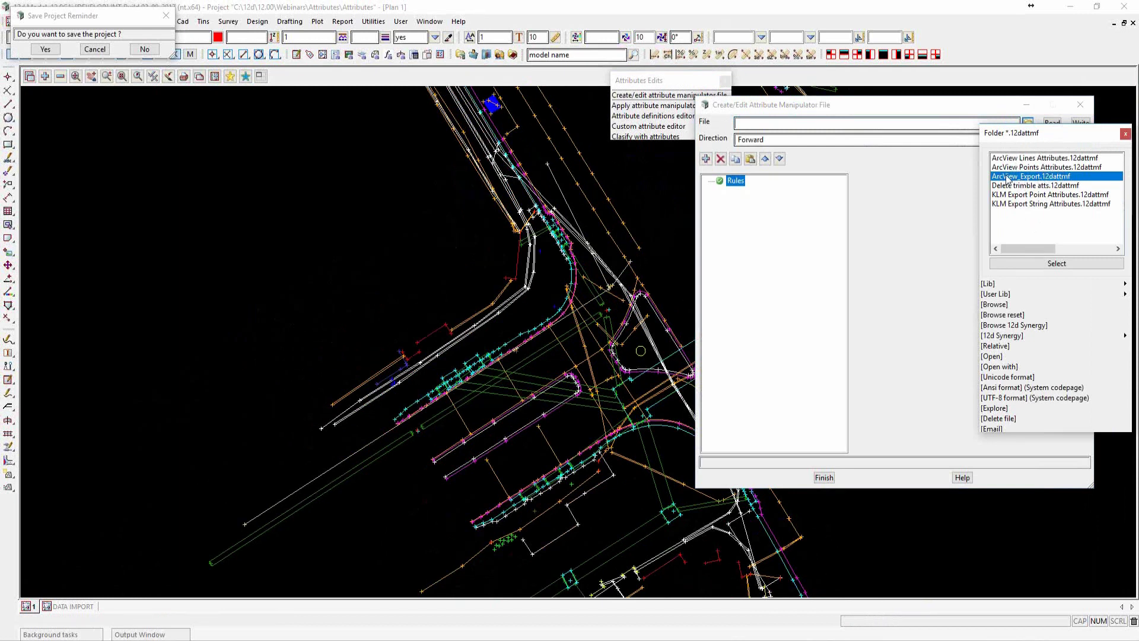
{"action": "left_click", "coordinate": [1025, 264]}
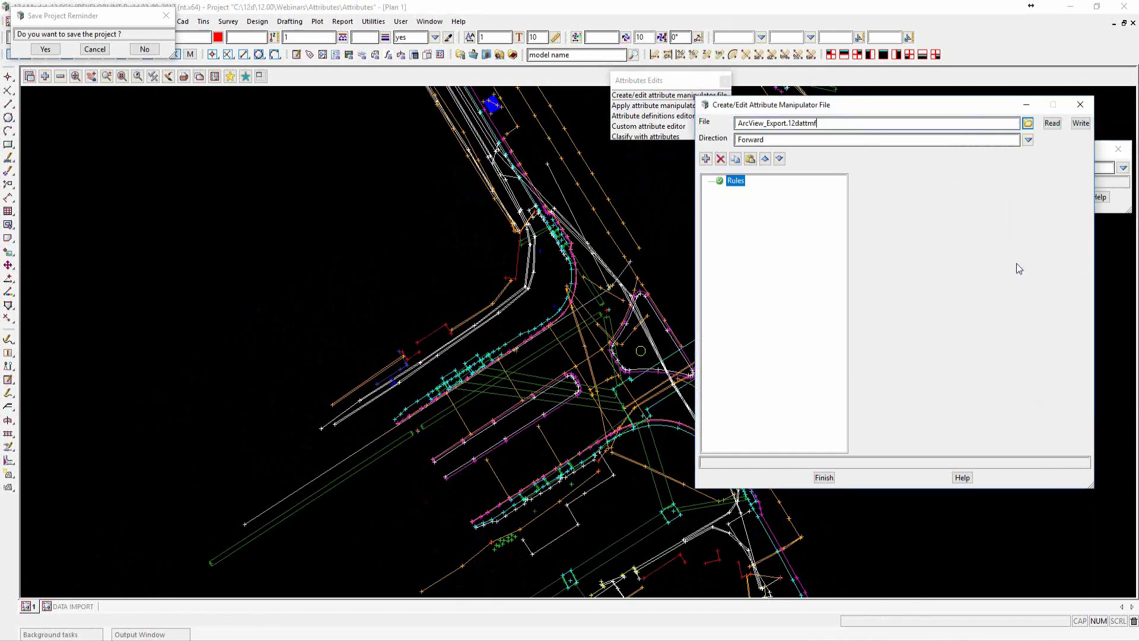
{"action": "left_click", "coordinate": [1053, 124]}
{"action": "left_click_drag", "start_coordinate": [850, 196], "coordinate": [970, 204]}
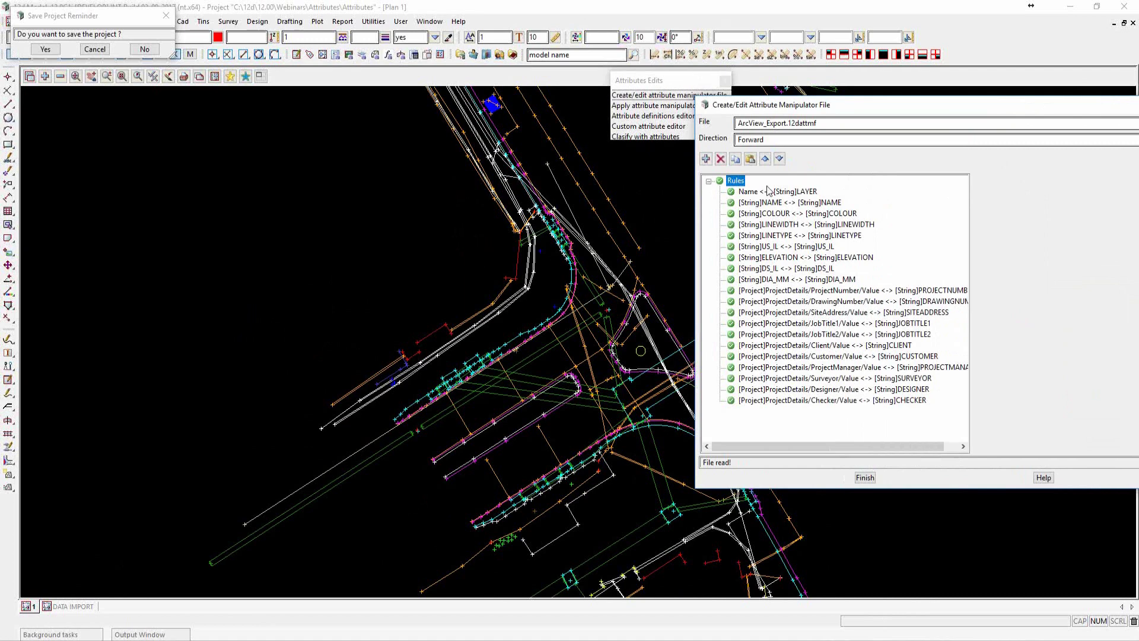
Examine the source property and target attribute settings of the Name to LAYER rule
{"action": "left_click", "coordinate": [787, 190]}
{"action": "left_click_drag", "start_coordinate": [907, 109], "coordinate": [723, 87]}
{"action": "double_click", "coordinate": [783, 231]}
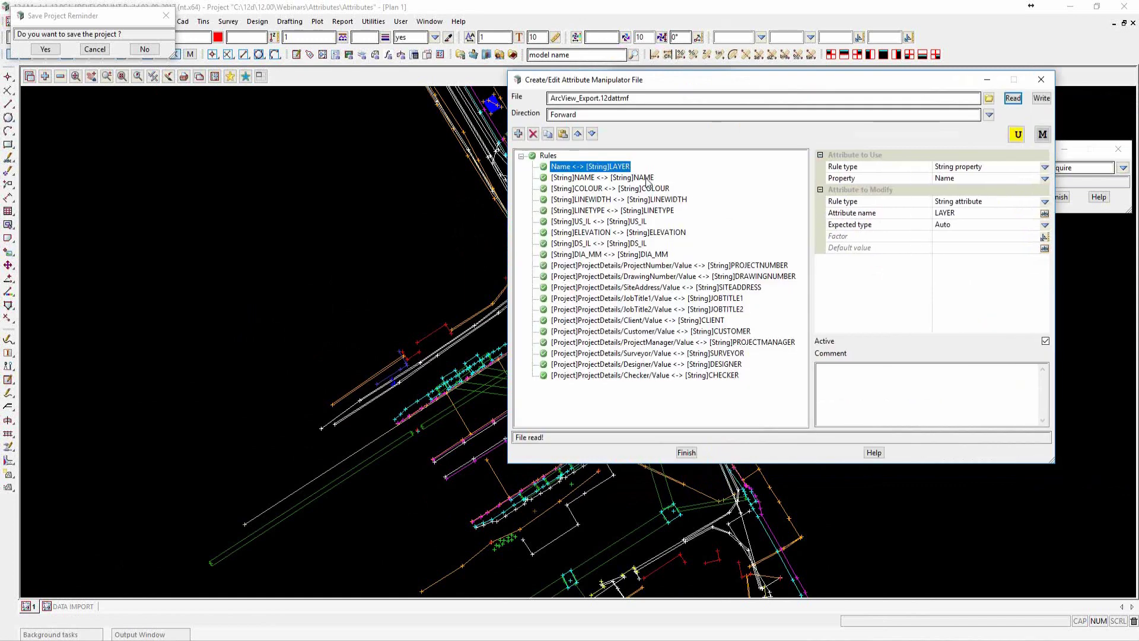
{"action": "left_click", "coordinate": [981, 178]}
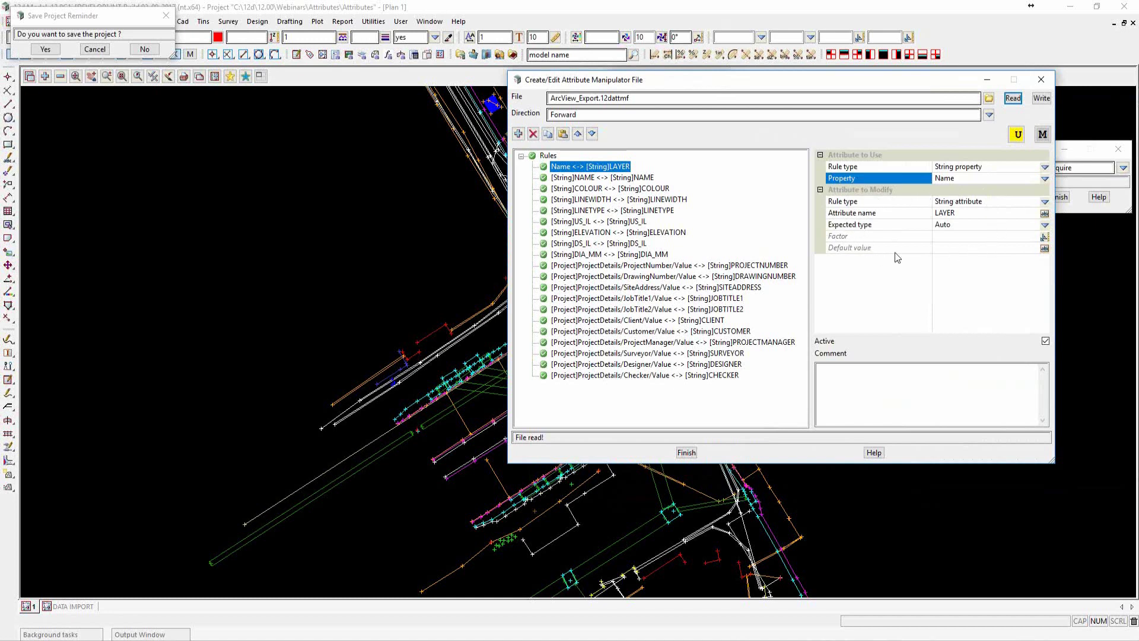
{"action": "left_click", "coordinate": [998, 204]}
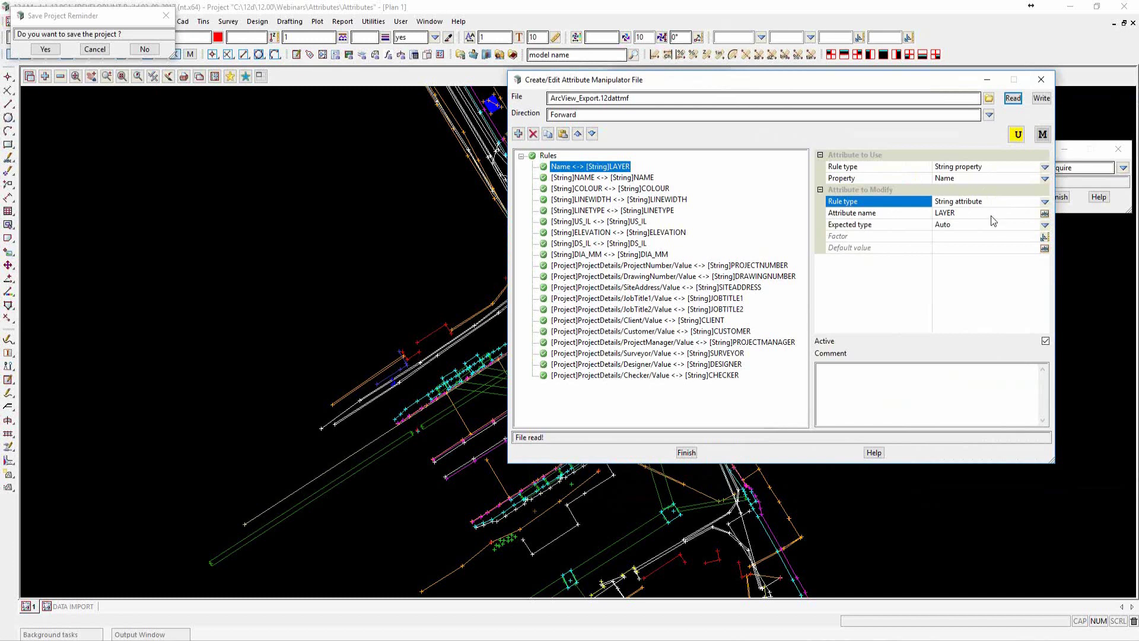
{"action": "left_click", "coordinate": [991, 215]}
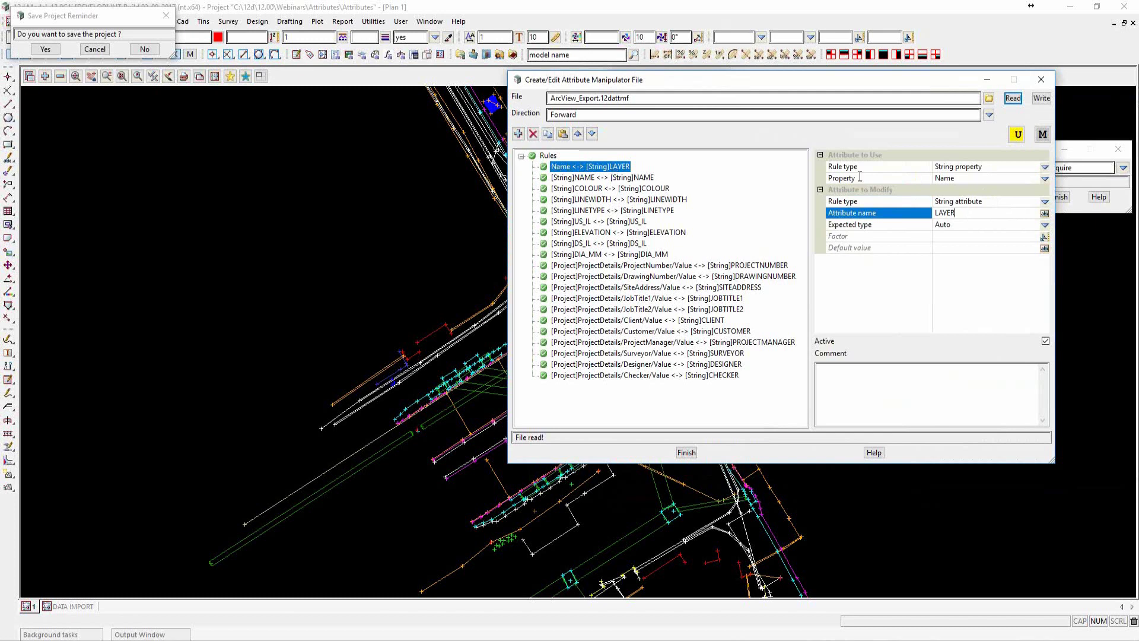
Examine the settings of the NAME, COLOUR, DIA_MM and PROJECTNUMBER rules
{"action": "left_click", "coordinate": [632, 178]}
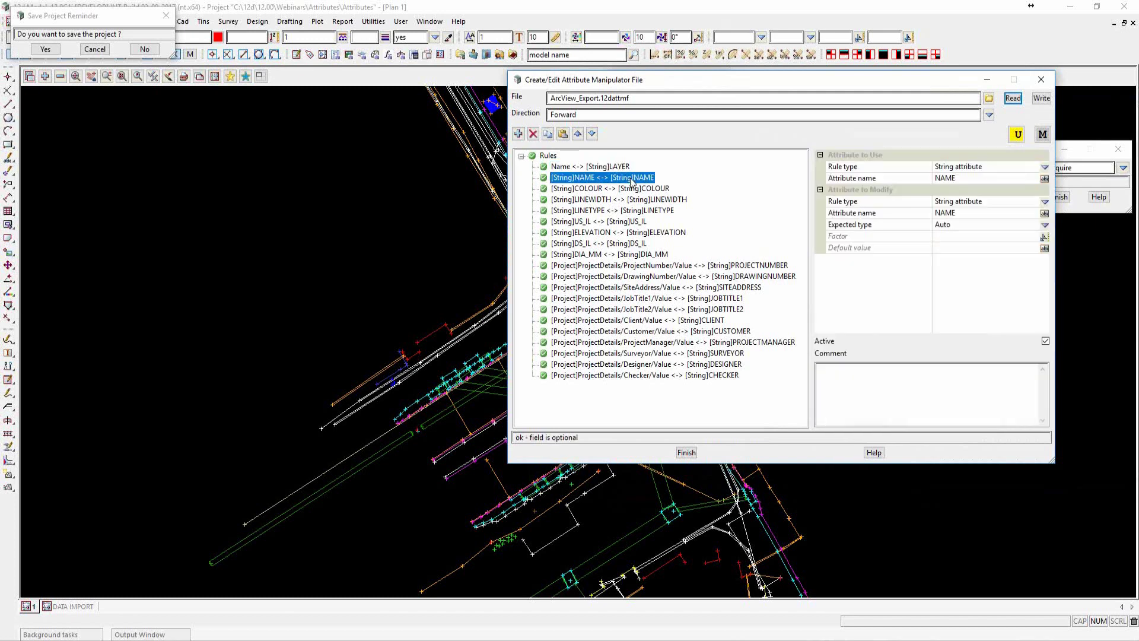
{"action": "left_click", "coordinate": [996, 178]}
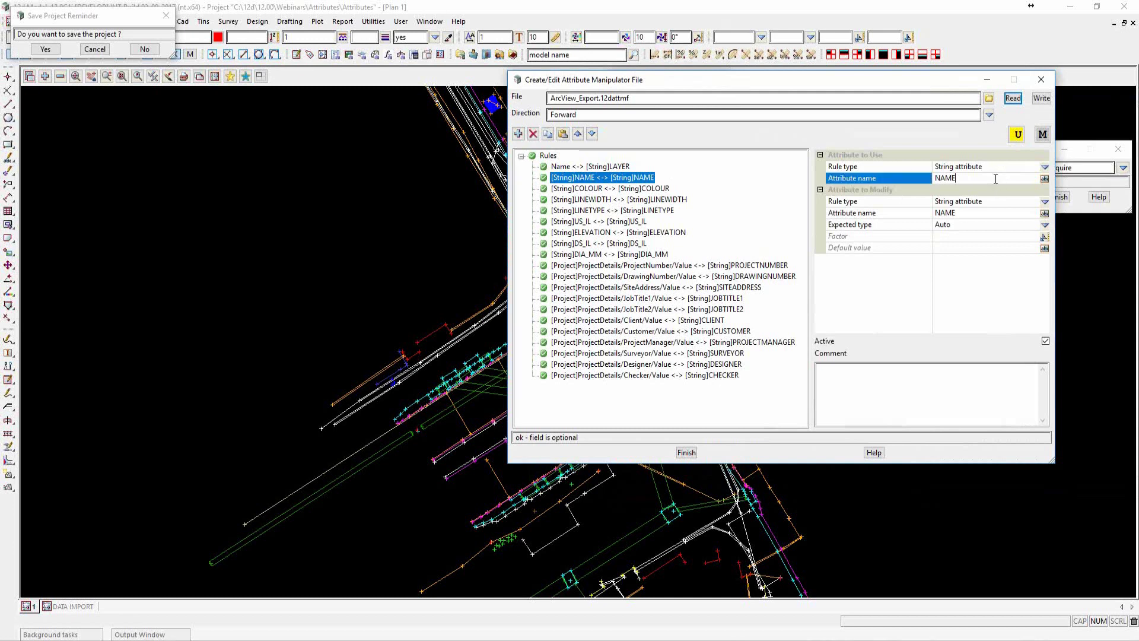
{"action": "left_click", "coordinate": [992, 212]}
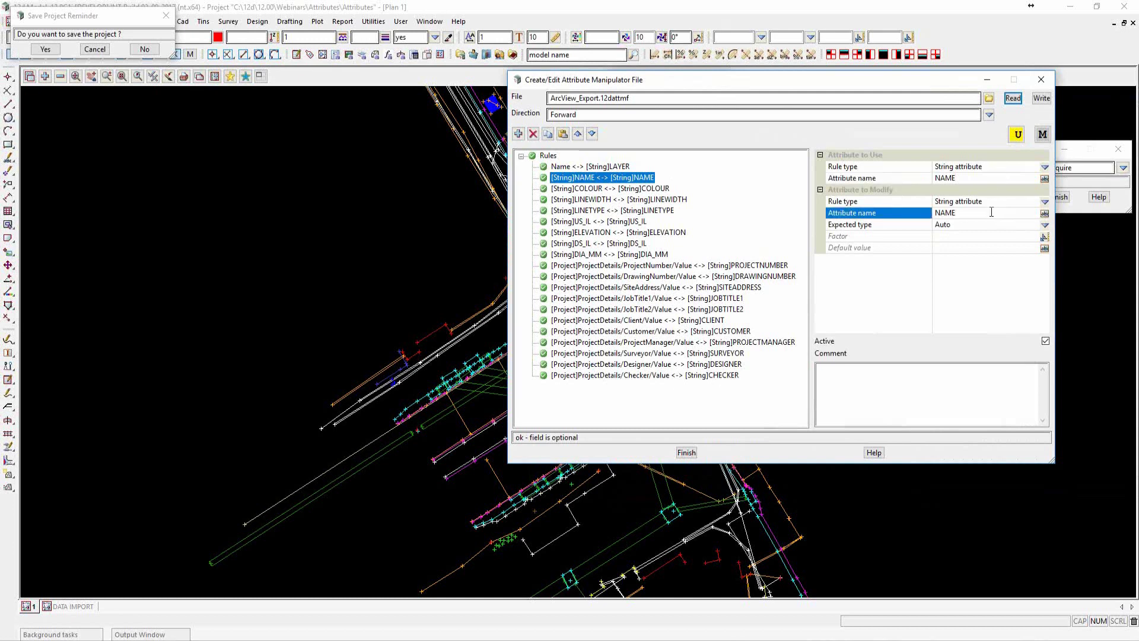
{"action": "left_click", "coordinate": [664, 189]}
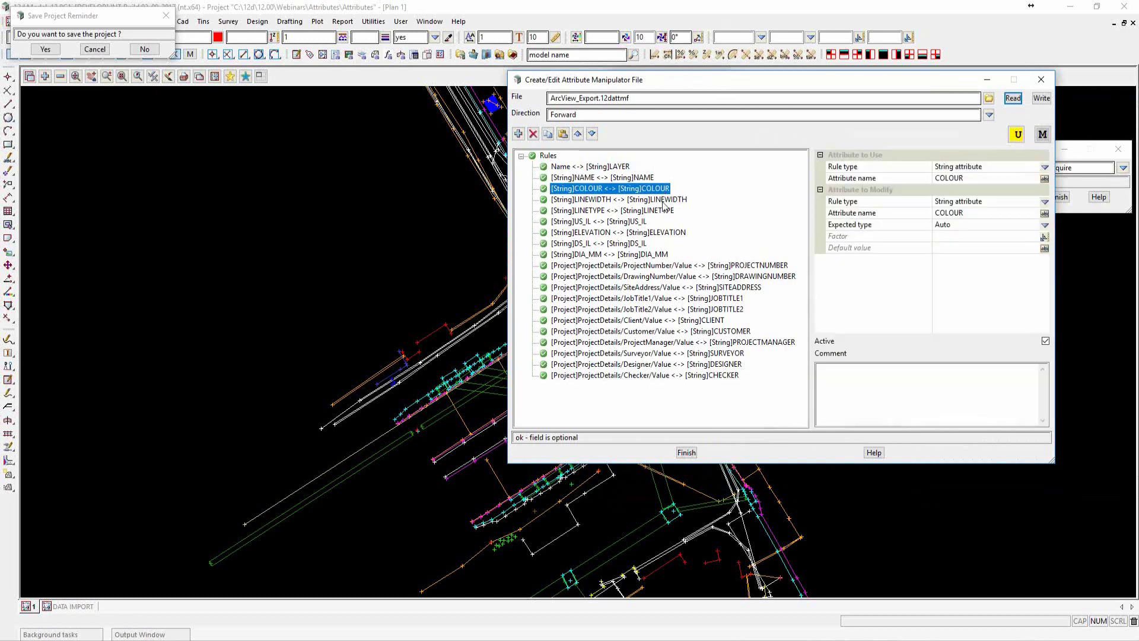
{"action": "left_click", "coordinate": [635, 255]}
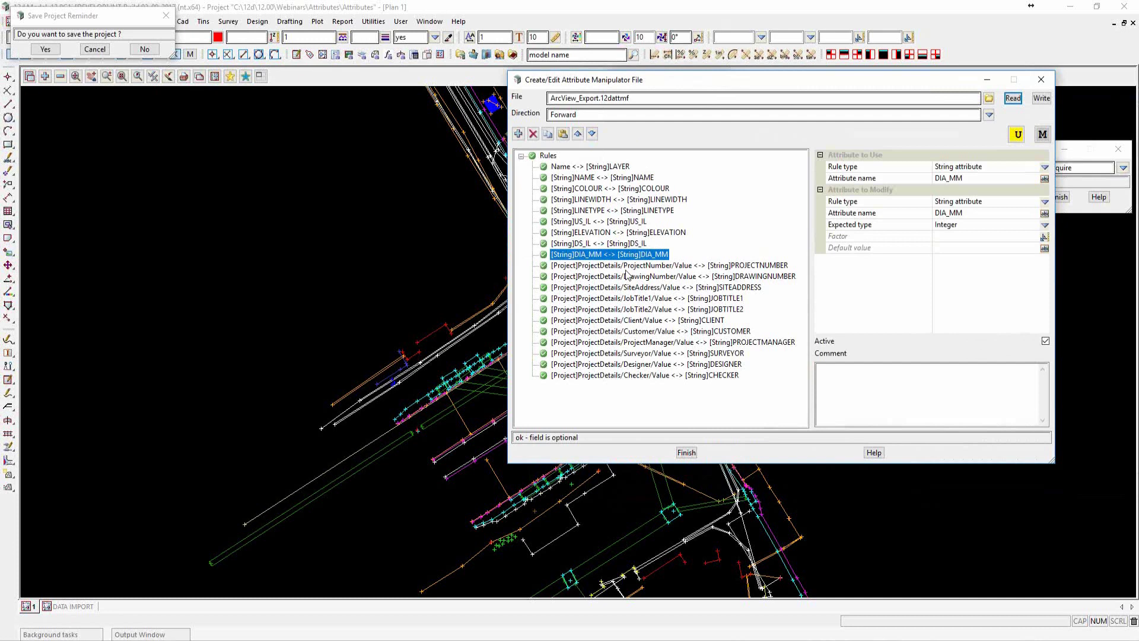
{"action": "left_click", "coordinate": [627, 270]}
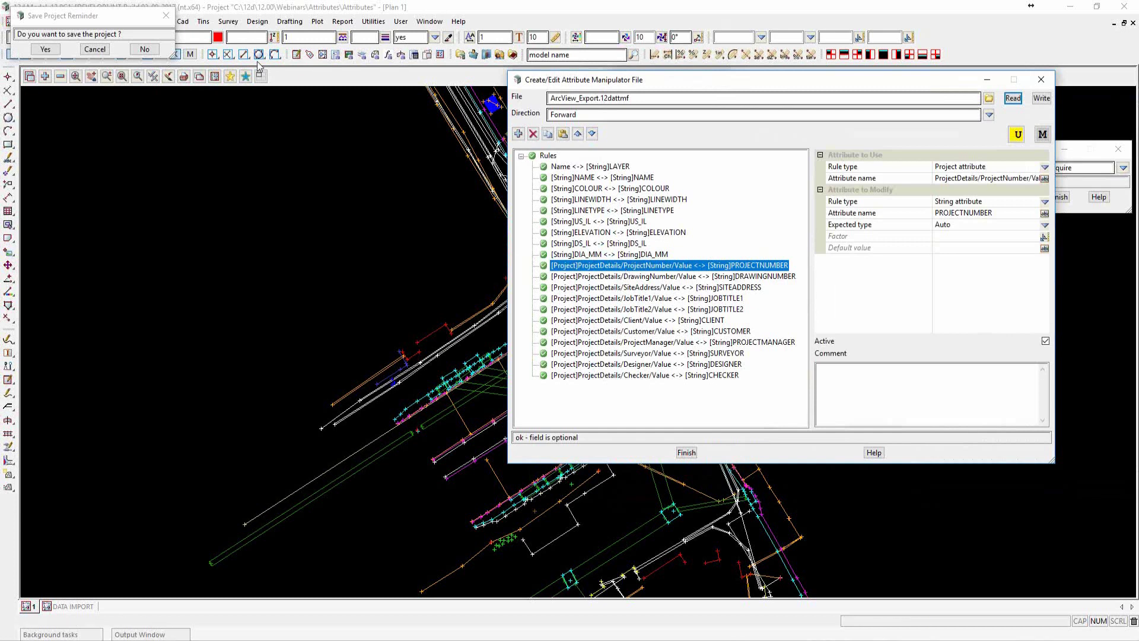
Save the project and open the project details in an enlarged window beside the rules
{"action": "left_click", "coordinate": [44, 50]}
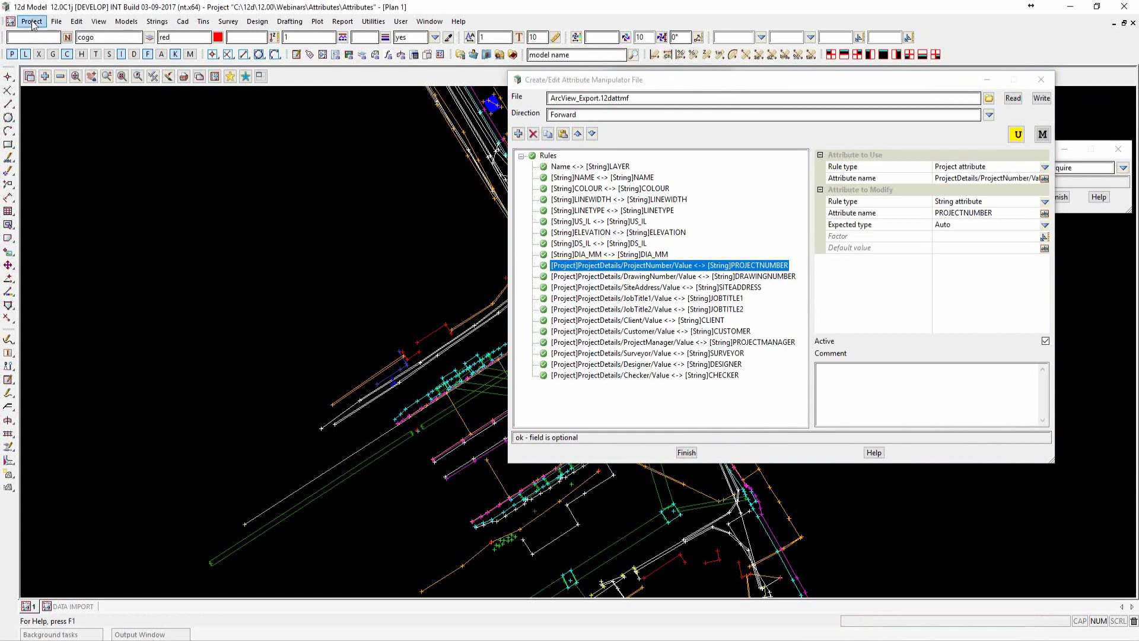
{"action": "left_click", "coordinate": [32, 22]}
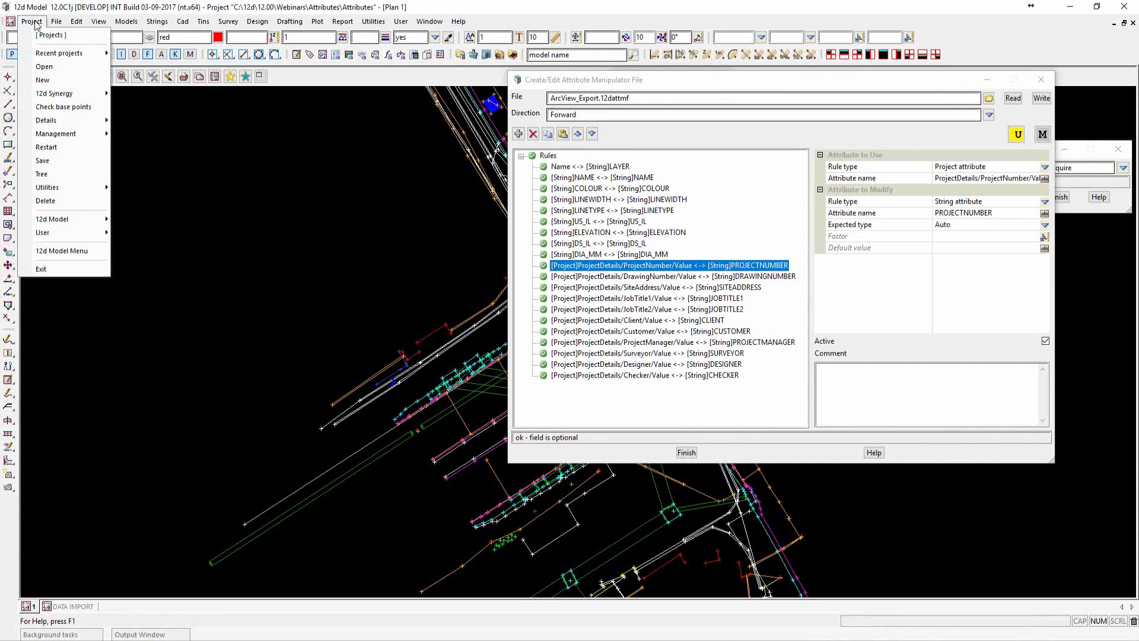
{"action": "mouse_move", "coordinate": [73, 134]}
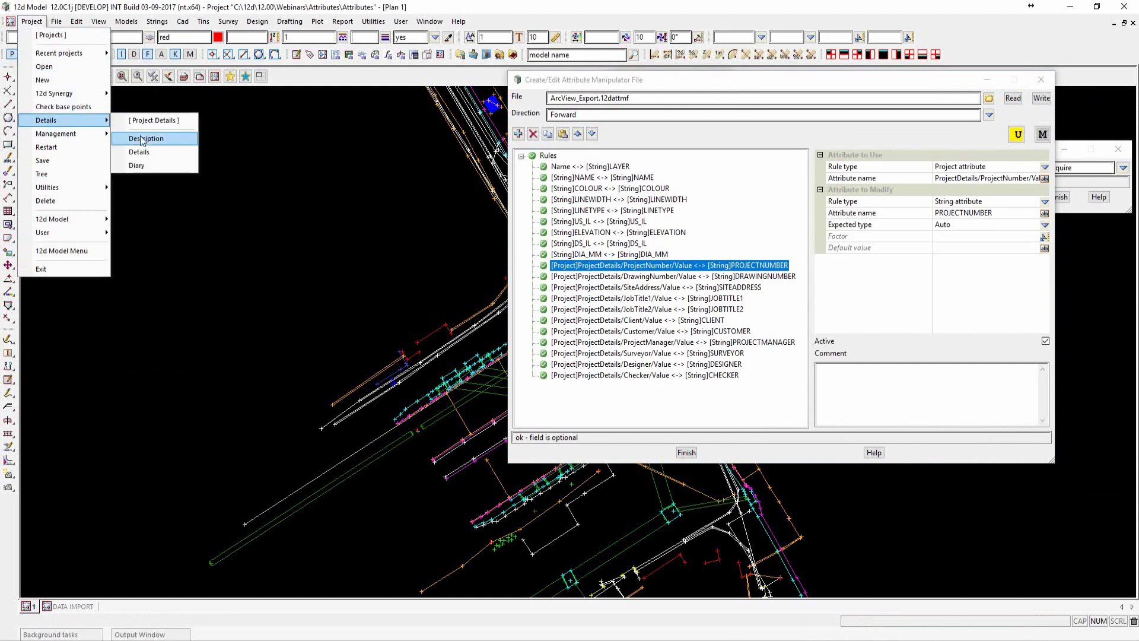
{"action": "left_click", "coordinate": [152, 152]}
{"action": "left_click_drag", "start_coordinate": [236, 158], "coordinate": [127, 114]}
{"action": "left_click_drag", "start_coordinate": [255, 317], "coordinate": [413, 435]}
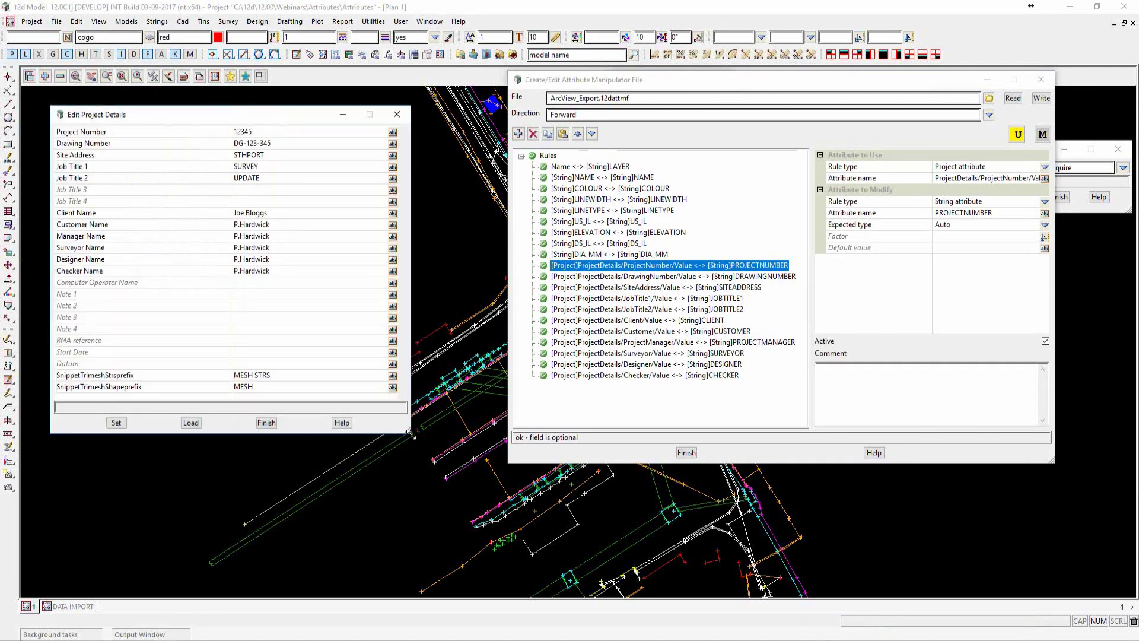
Review the project detail fields from the drawing number through the checker name, and close the project details
{"action": "left_click", "coordinate": [276, 148]}
{"action": "left_click", "coordinate": [278, 158]}
{"action": "left_click", "coordinate": [276, 170]}
{"action": "left_click", "coordinate": [279, 190]}
{"action": "left_click", "coordinate": [285, 226]}
{"action": "left_click", "coordinate": [287, 249]}
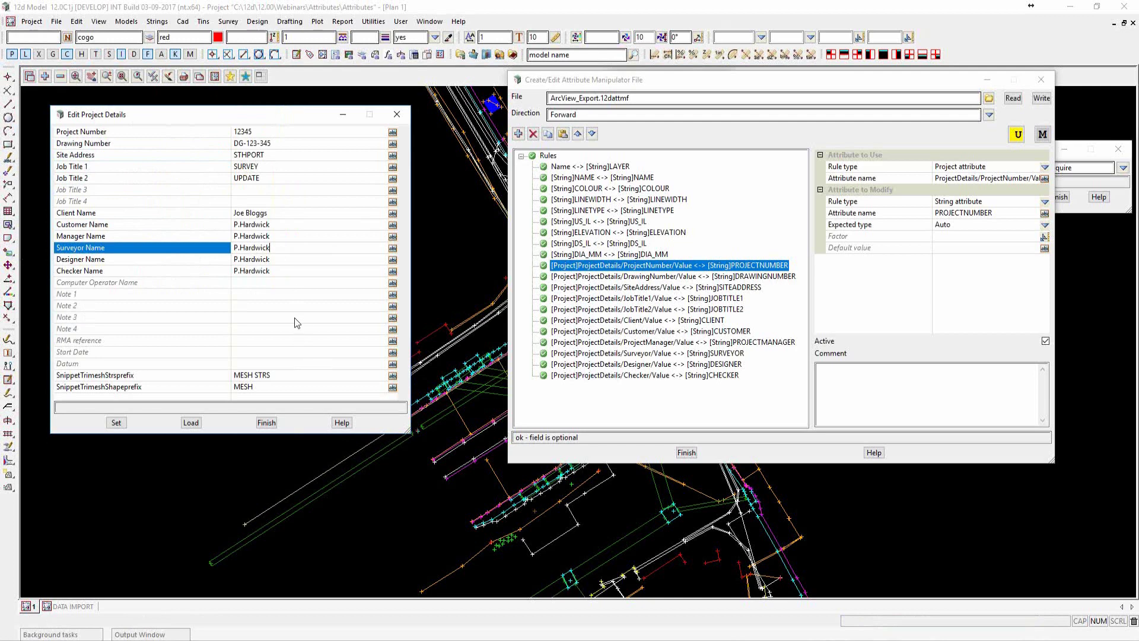
{"action": "left_click", "coordinate": [286, 270]}
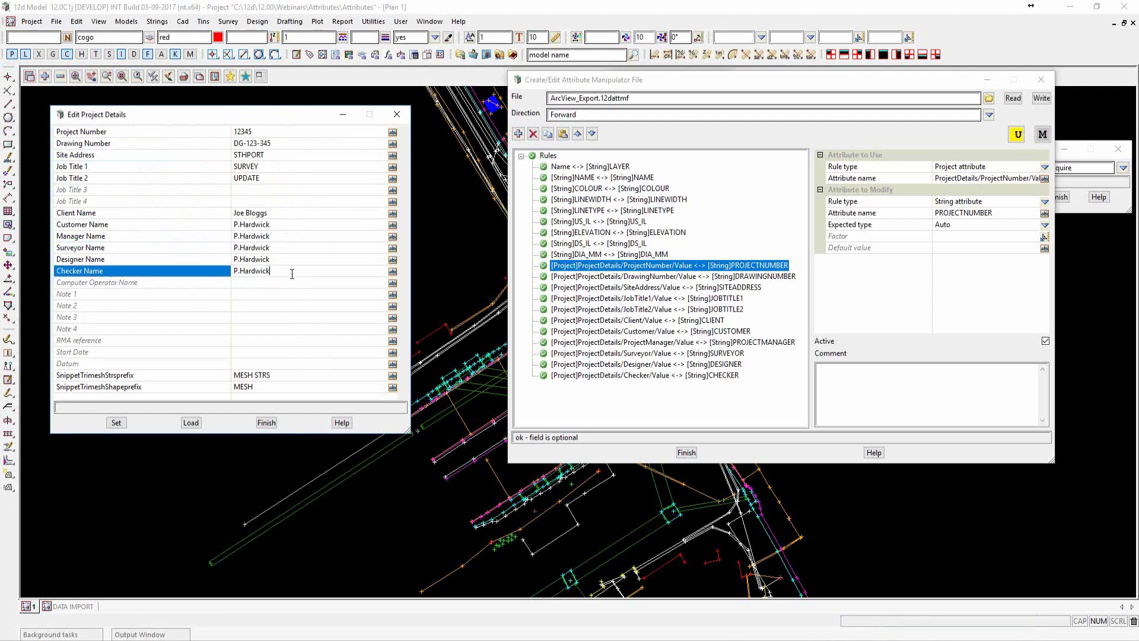
{"action": "left_click", "coordinate": [266, 422]}
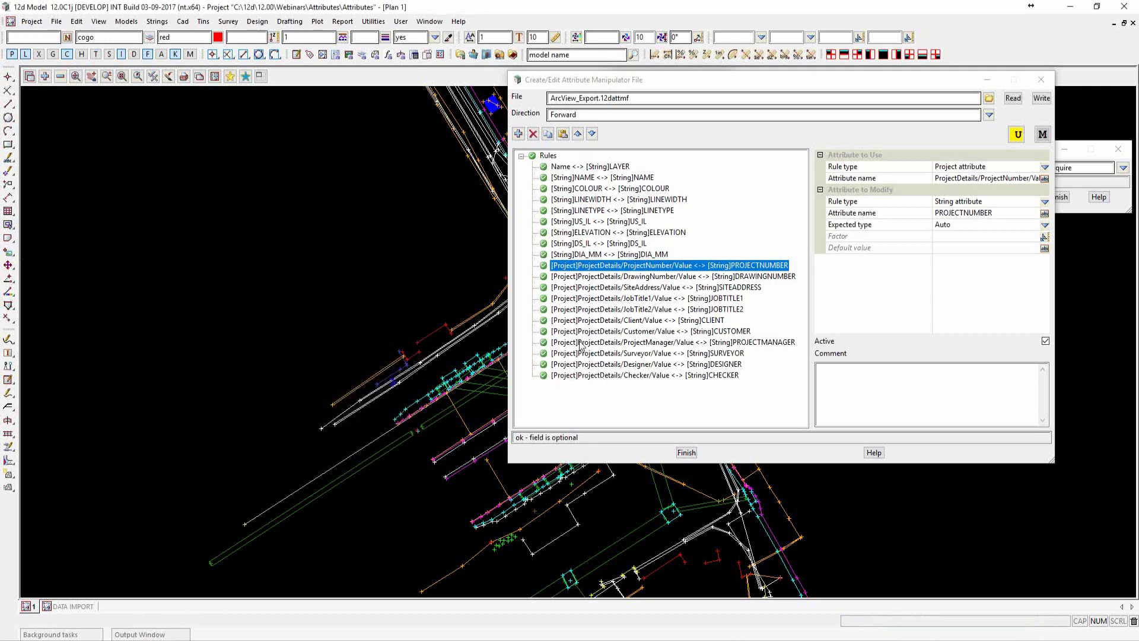
Add a new rule that uses the project attribute ProjectDetails/ProjectManager/Value as its source
{"action": "left_click", "coordinate": [518, 134]}
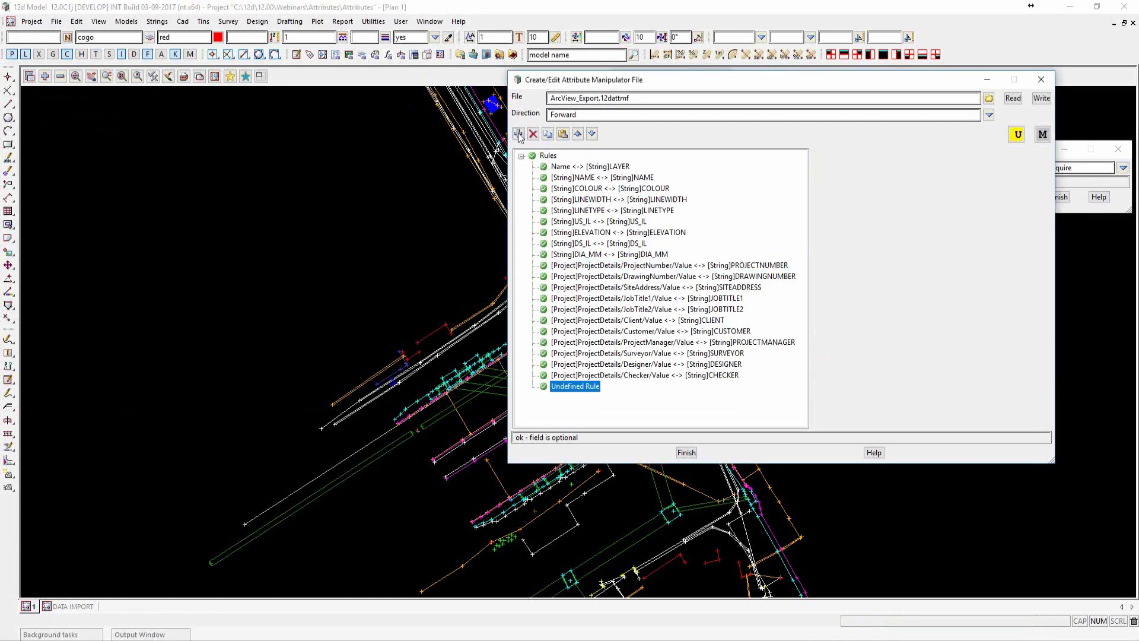
{"action": "left_click_drag", "start_coordinate": [813, 84], "coordinate": [575, 58]}
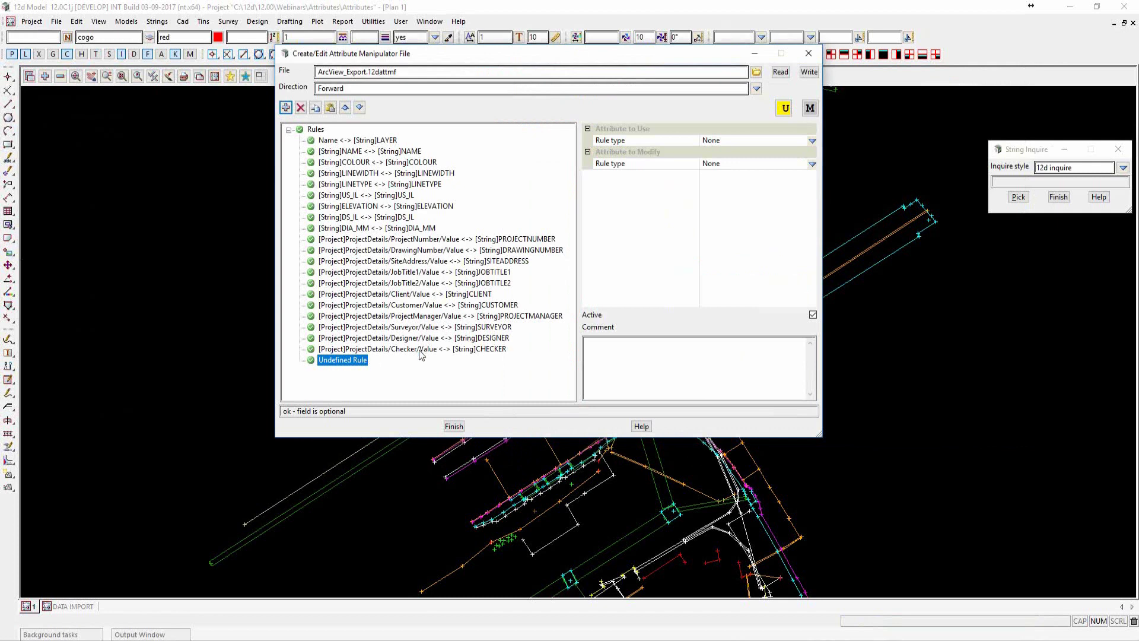
{"action": "left_click", "coordinate": [785, 109]}
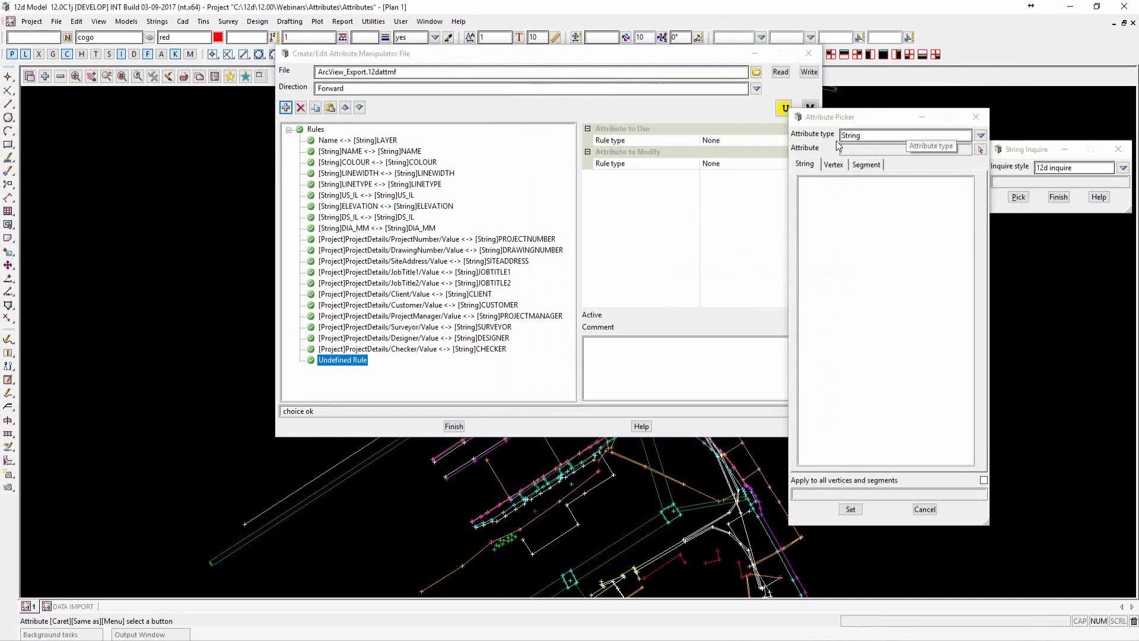
{"action": "left_click", "coordinate": [982, 137]}
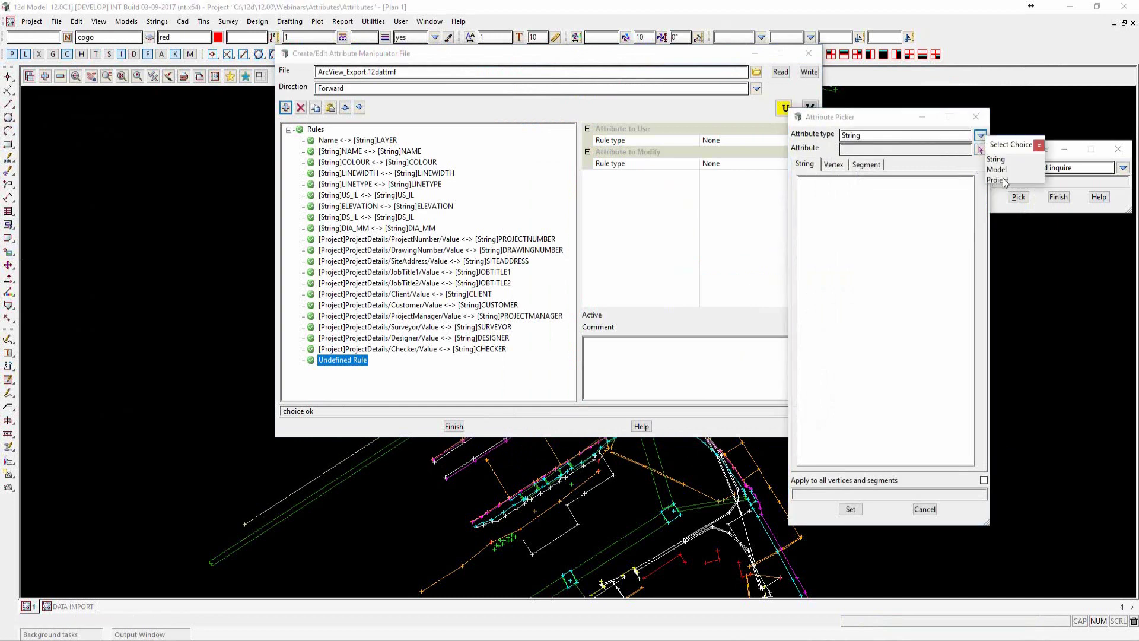
{"action": "left_click", "coordinate": [998, 180]}
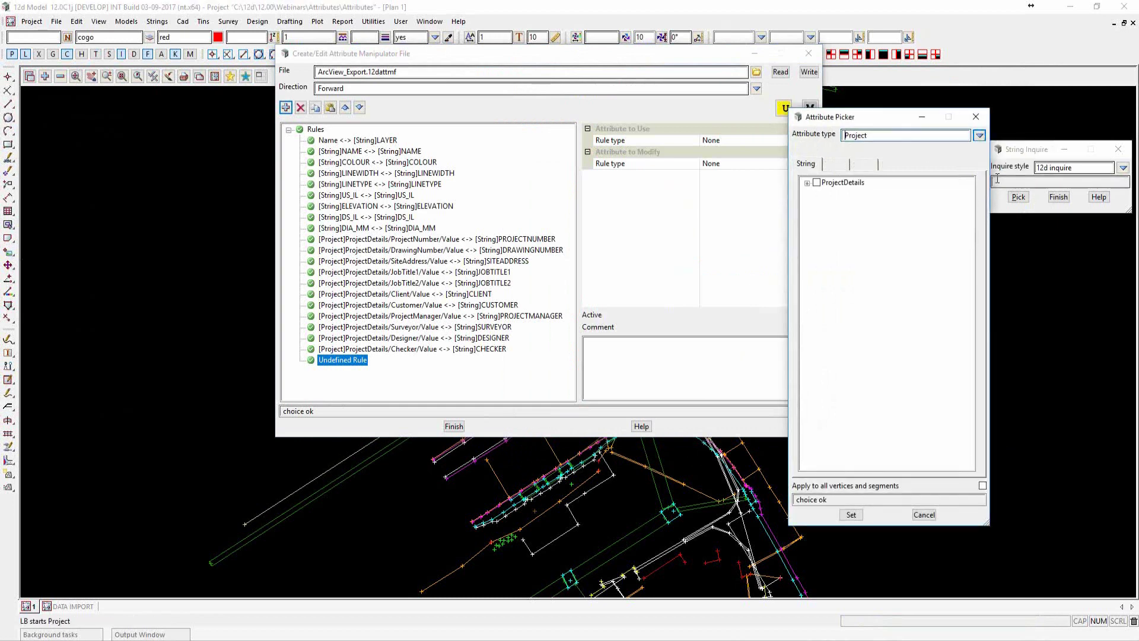
{"action": "left_click", "coordinate": [807, 184]}
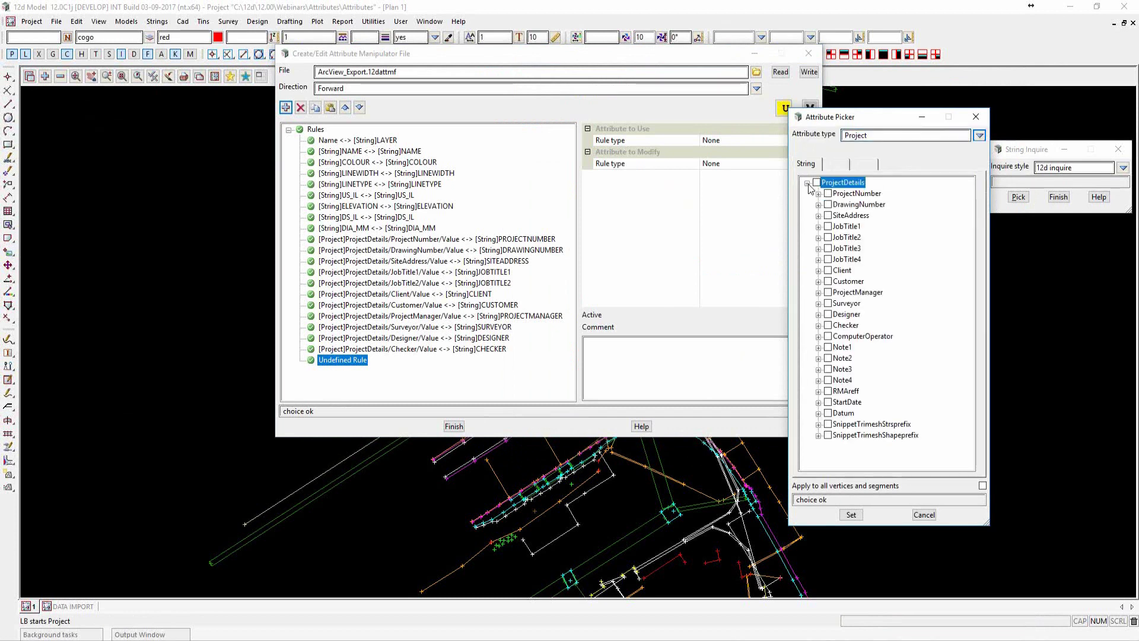
{"action": "left_click", "coordinate": [819, 294]}
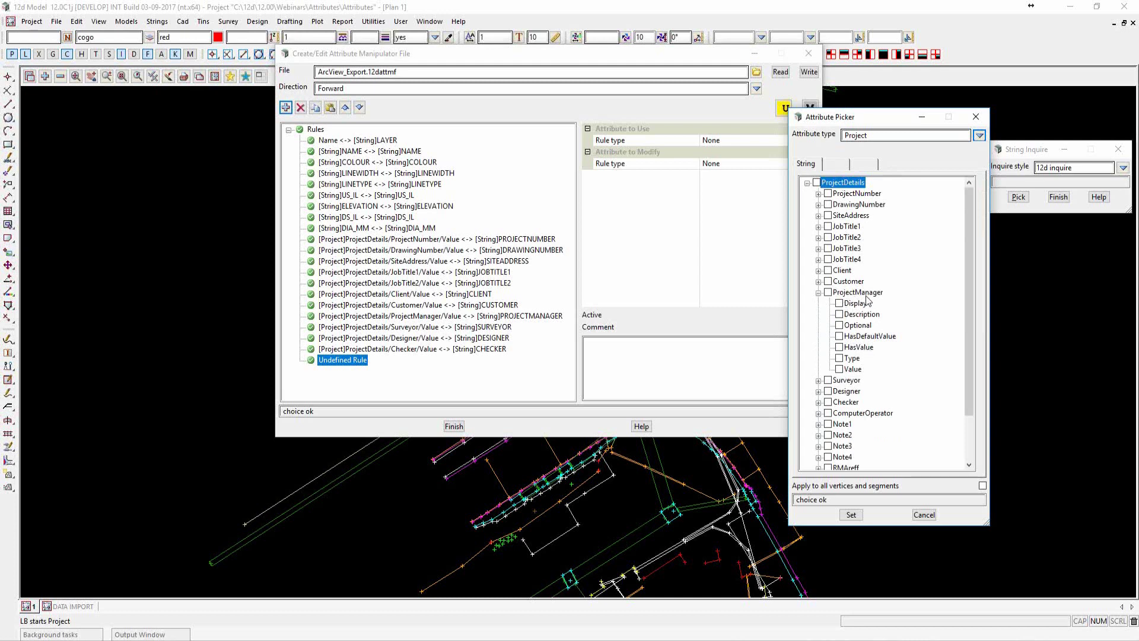
{"action": "left_click", "coordinate": [840, 370]}
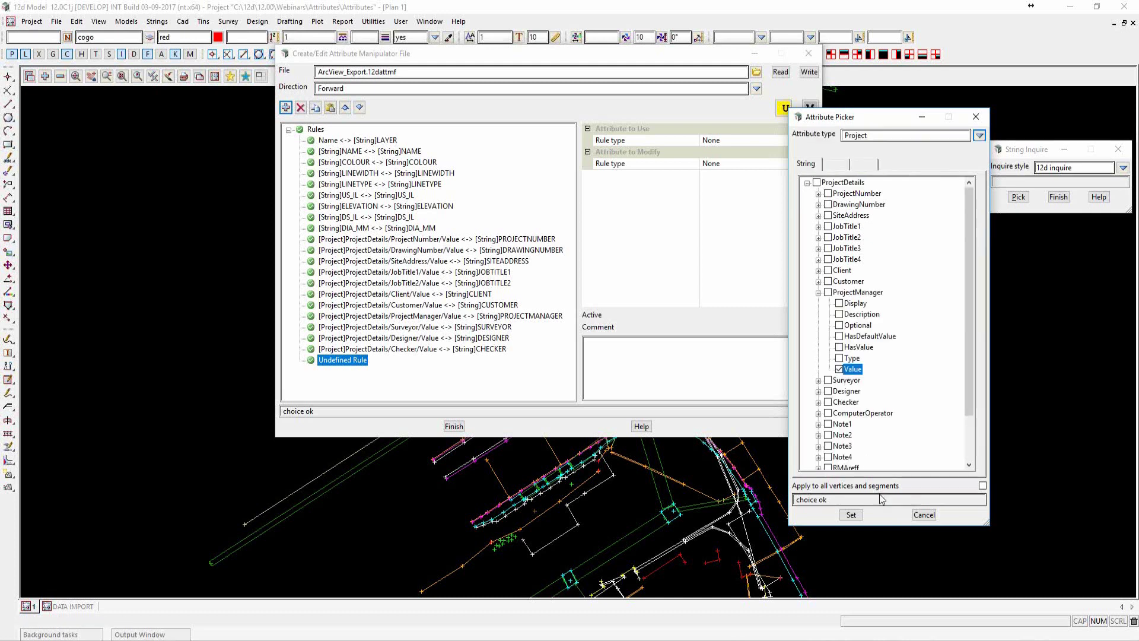
{"action": "left_click", "coordinate": [853, 516]}
{"action": "left_click_drag", "start_coordinate": [826, 198], "coordinate": [942, 212]}
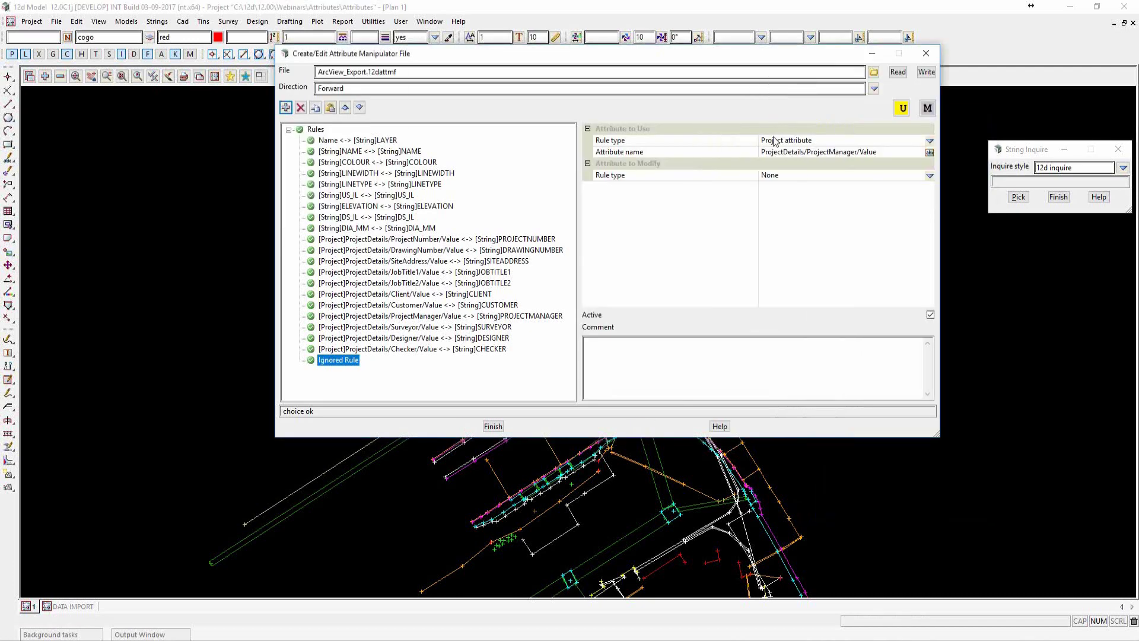
Set the new rule to modify the string attribute MANAGER, and write the rules over the existing ArcView_Export.12dattmf
{"action": "left_click", "coordinate": [930, 176]}
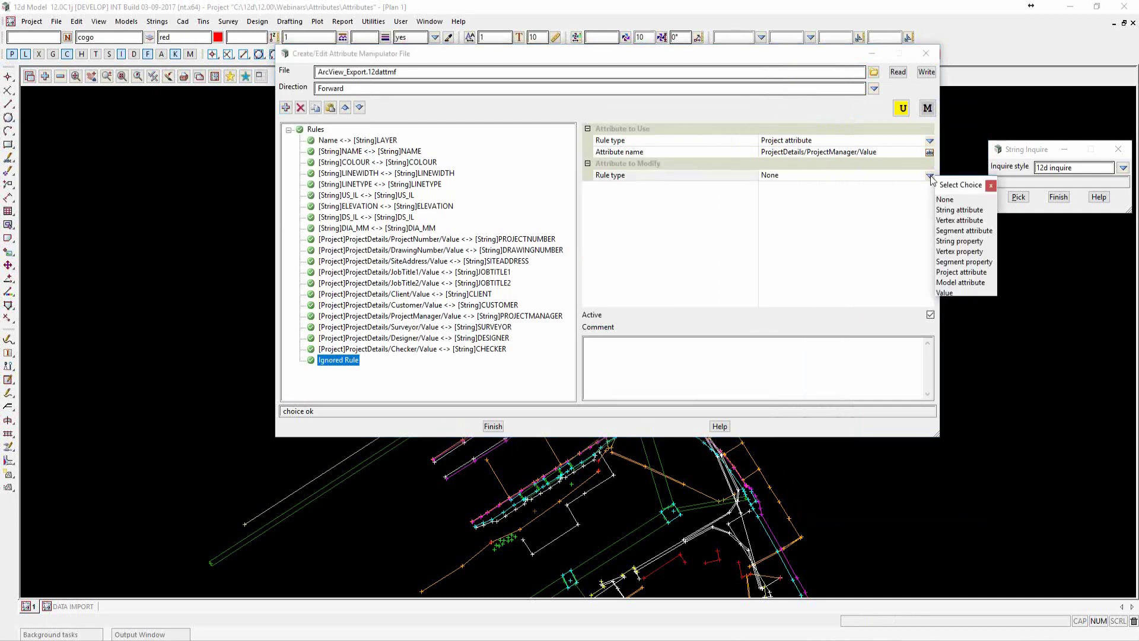
{"action": "left_click", "coordinate": [960, 211]}
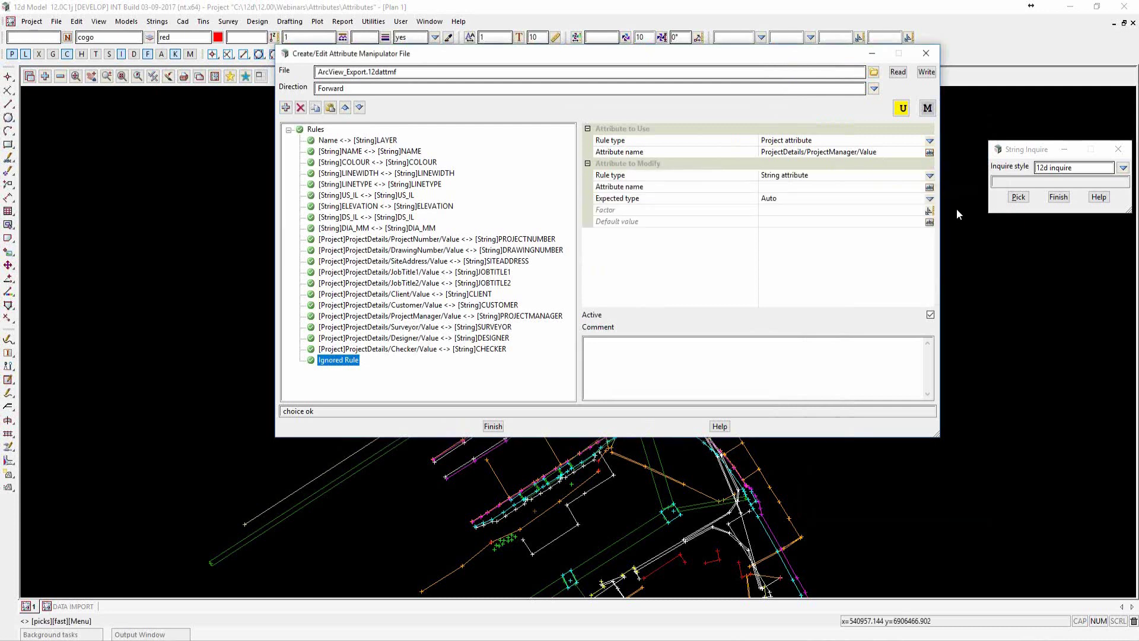
{"action": "left_click", "coordinate": [820, 188]}
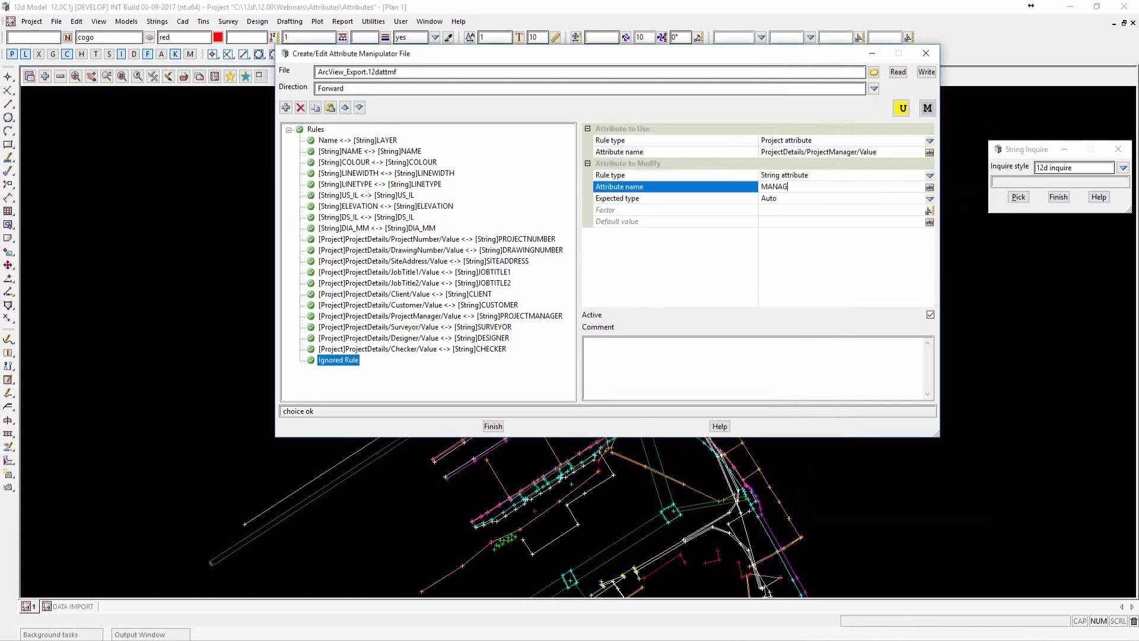
{"action": "left_click", "coordinate": [823, 211]}
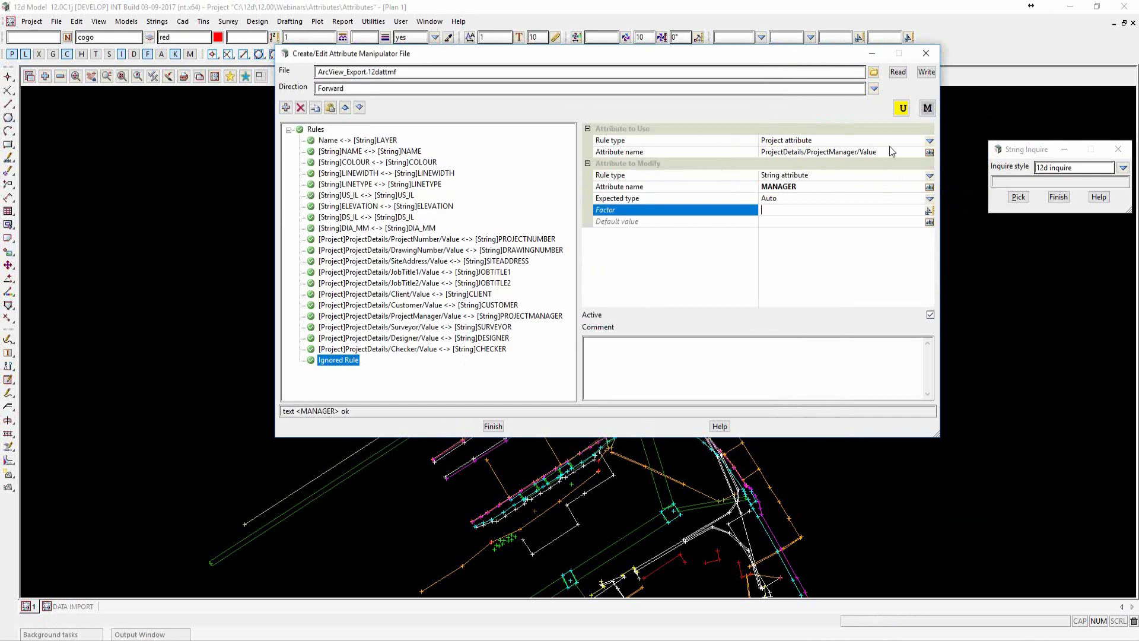
{"action": "left_click", "coordinate": [929, 72]}
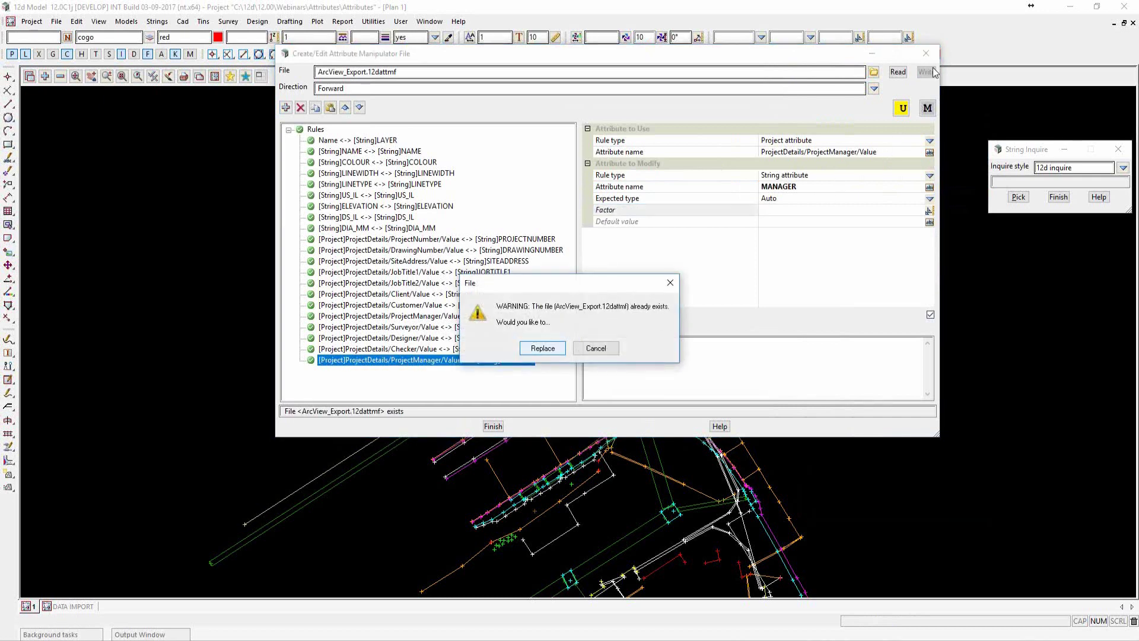
{"action": "left_click", "coordinate": [543, 350]}
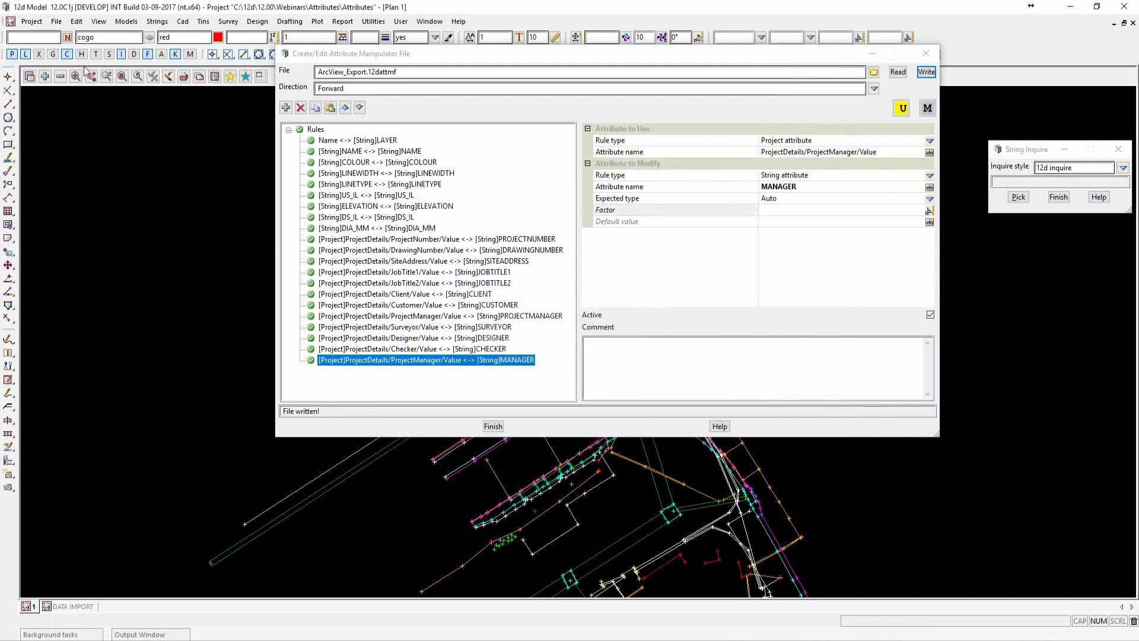
Replace the manager name in the project details with a different manager's name, apply the change and close the details
{"action": "left_click", "coordinate": [32, 23]}
{"action": "mouse_move", "coordinate": [79, 122]}
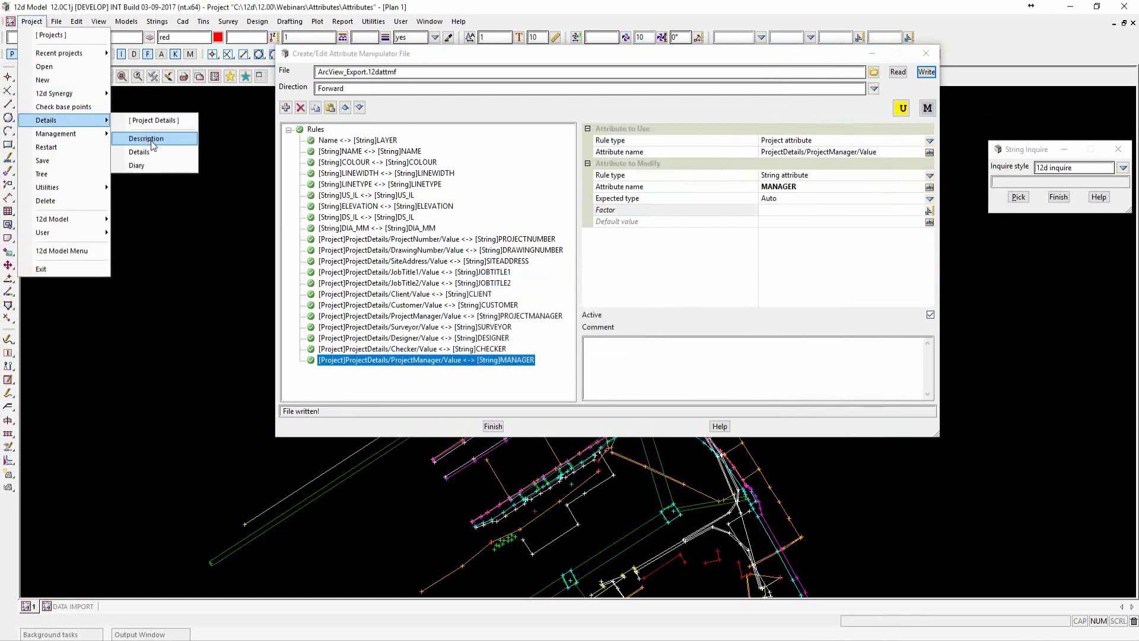
{"action": "left_click", "coordinate": [152, 152]}
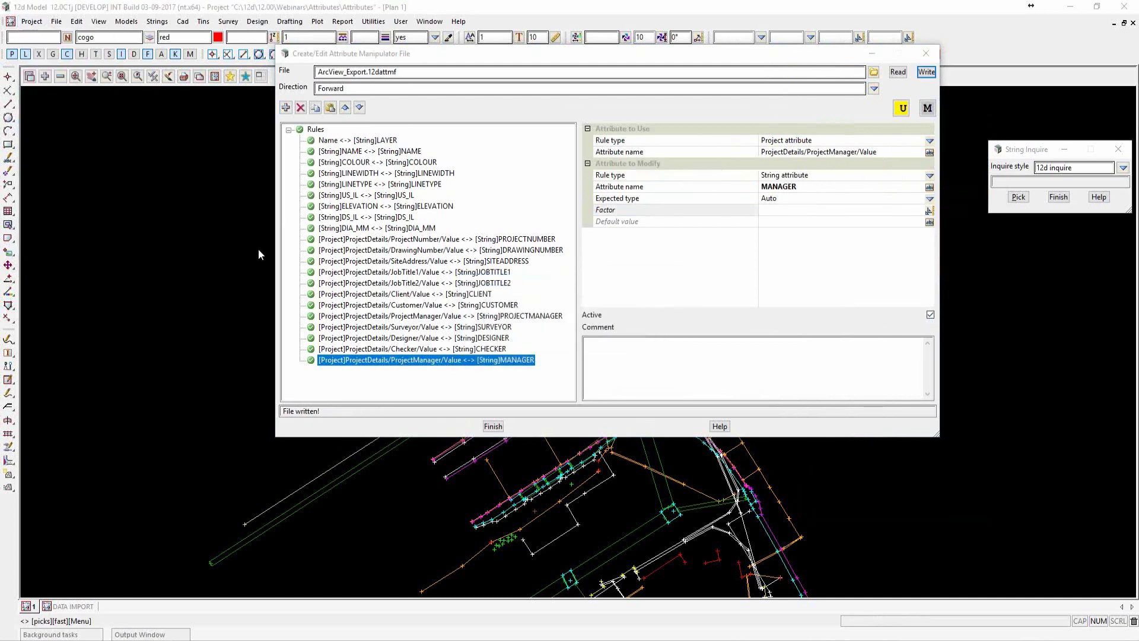
{"action": "left_click", "coordinate": [314, 283]}
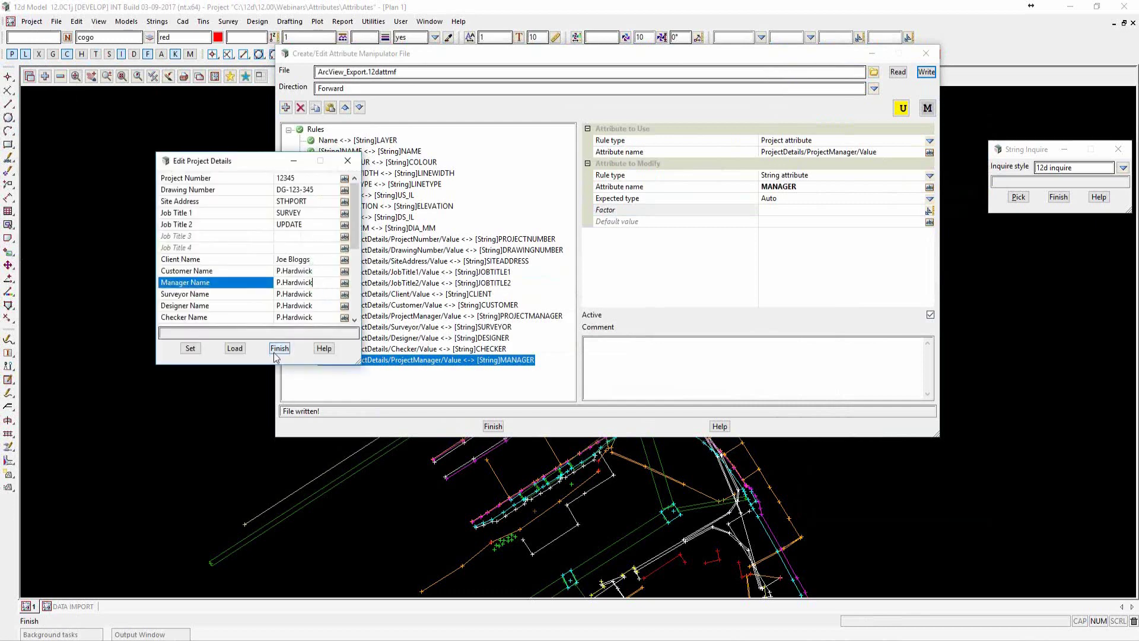
{"action": "left_click_drag", "start_coordinate": [313, 283], "coordinate": [276, 282]}
{"action": "type", "text": "LEE"}
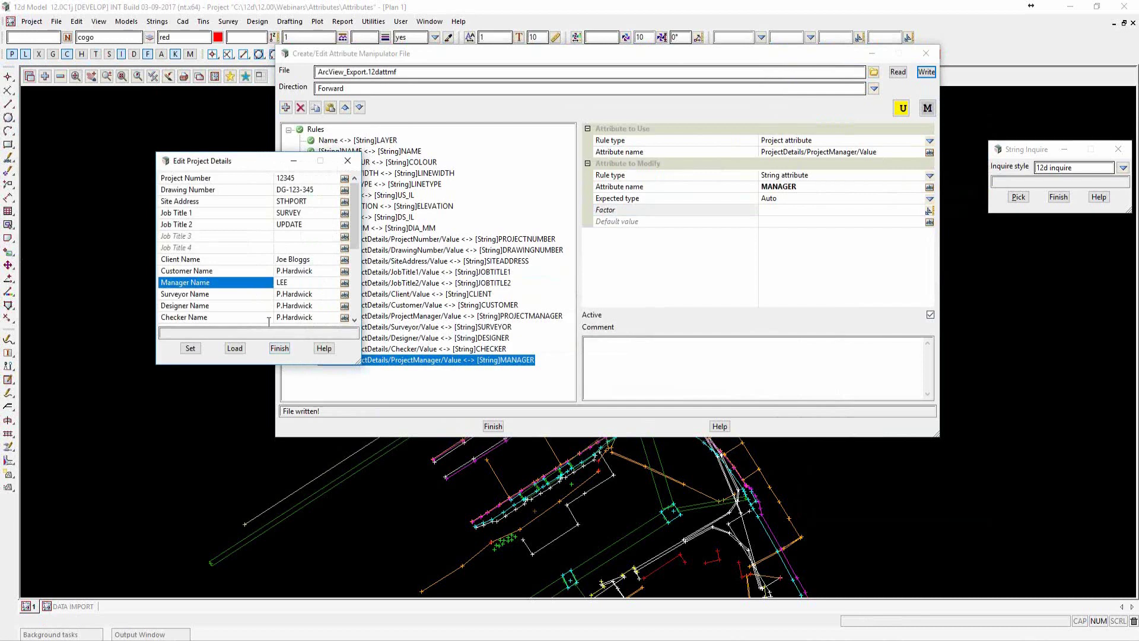
{"action": "left_click", "coordinate": [190, 348]}
{"action": "left_click", "coordinate": [286, 349]}
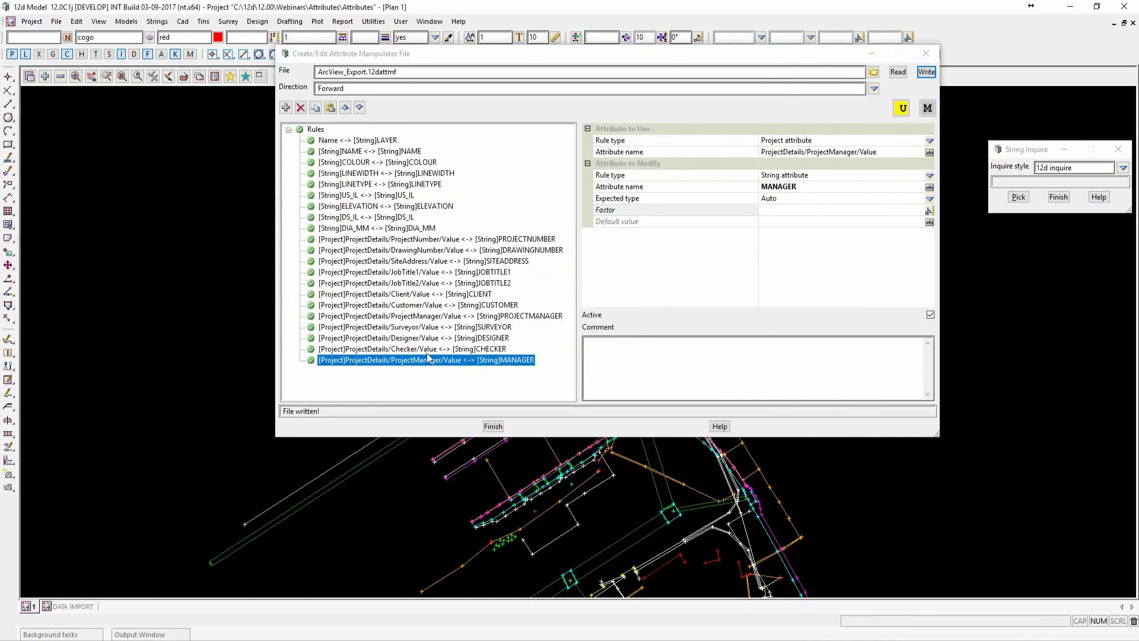
Close the attribute manipulator editor and open the new ArcView SHP output for writing shape files
{"action": "left_click", "coordinate": [493, 426]}
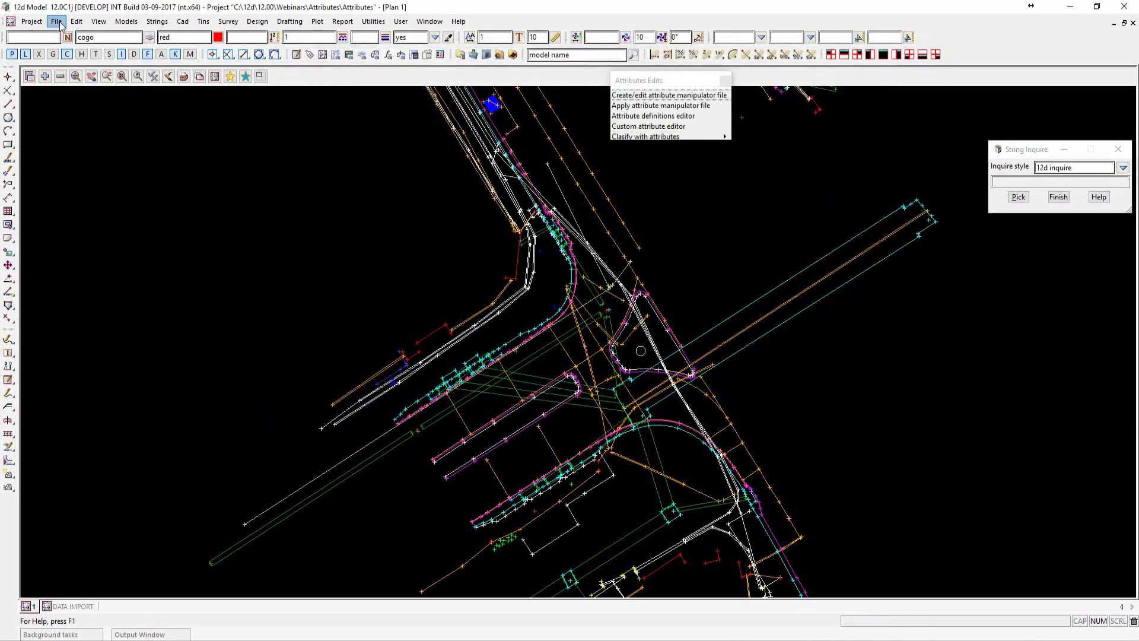
{"action": "left_click", "coordinate": [57, 21]}
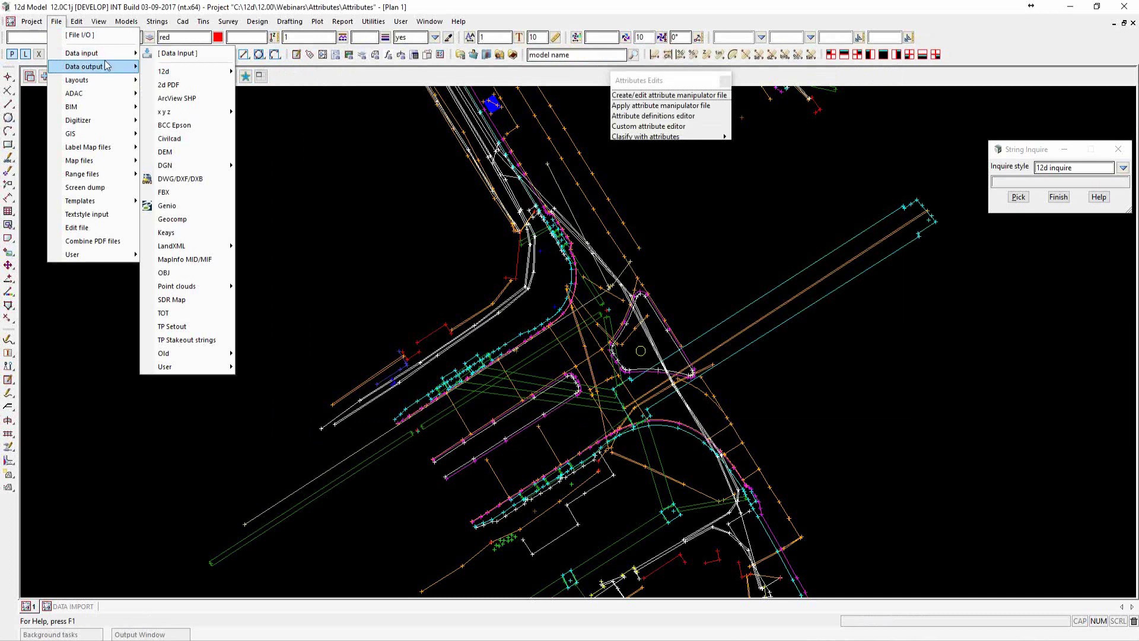
{"action": "mouse_move", "coordinate": [107, 66]}
{"action": "mouse_move", "coordinate": [204, 99]}
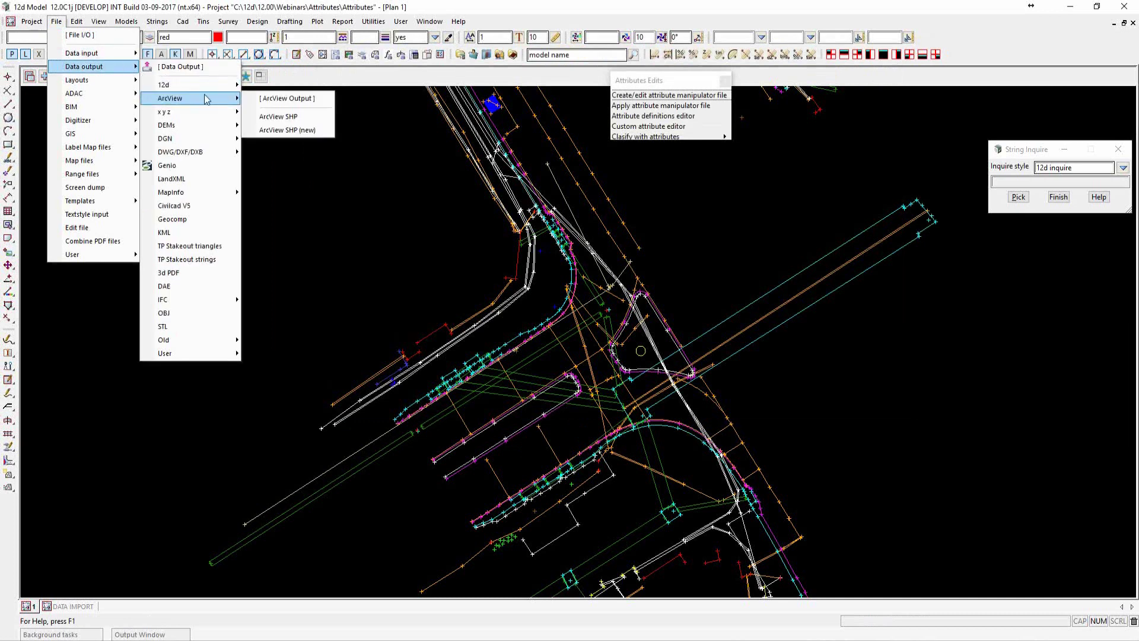
{"action": "left_click", "coordinate": [289, 131]}
{"action": "left_click_drag", "start_coordinate": [380, 145], "coordinate": [670, 237]}
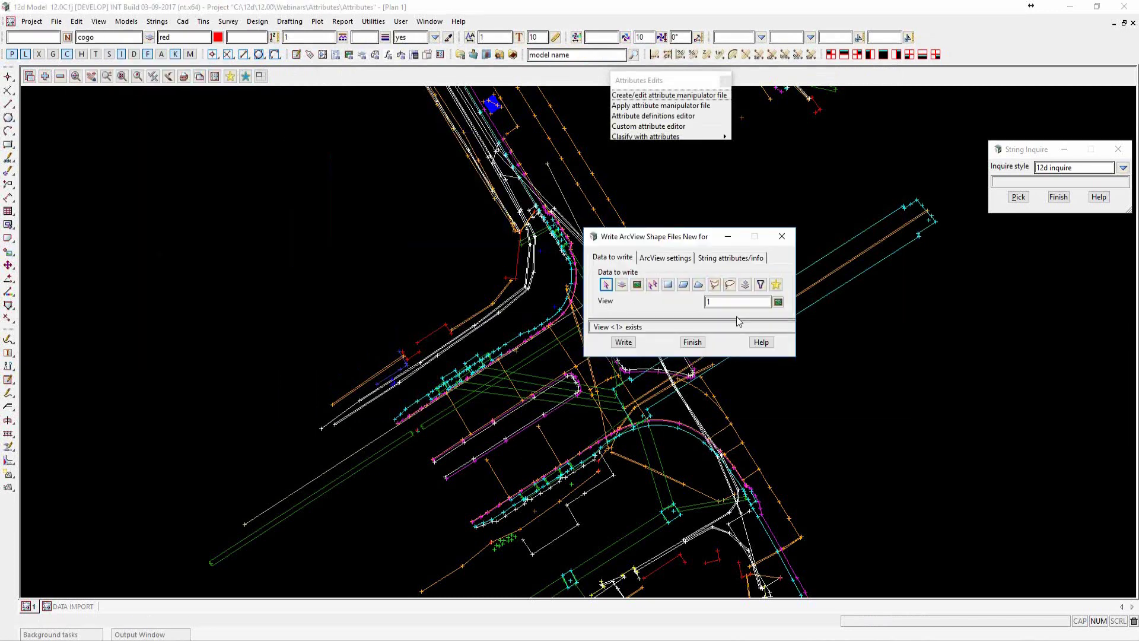
Check the export's file prefix and decimals, and choose ArcView_Export.12dattmf as its attribute manipulator file
{"action": "left_click", "coordinate": [675, 259]}
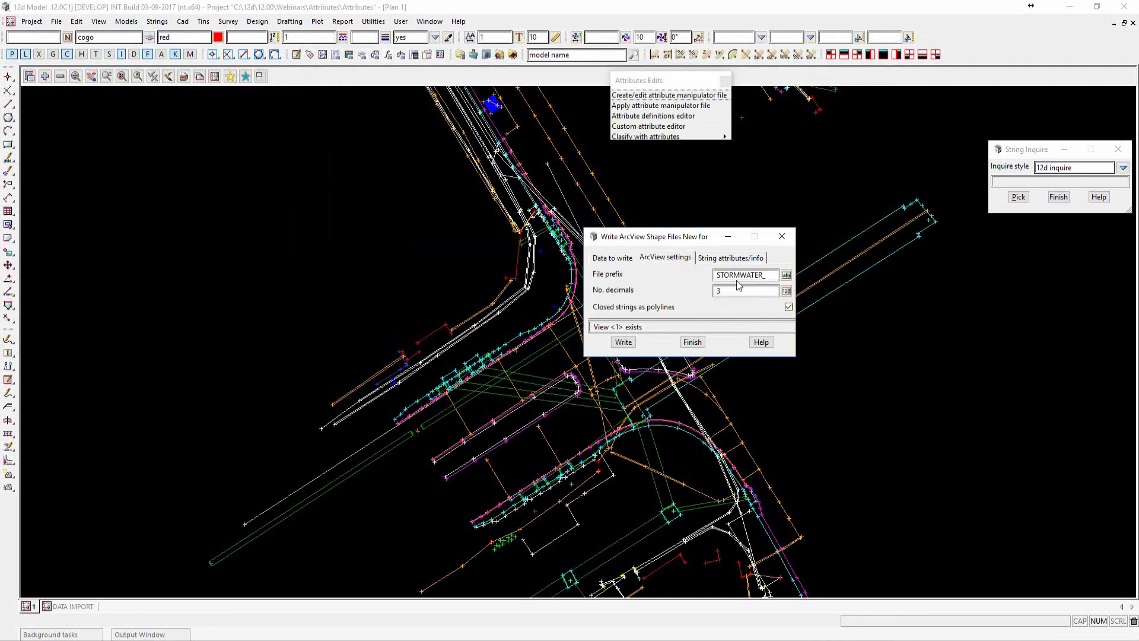
{"action": "left_click", "coordinate": [766, 277]}
{"action": "double_click", "coordinate": [766, 276]}
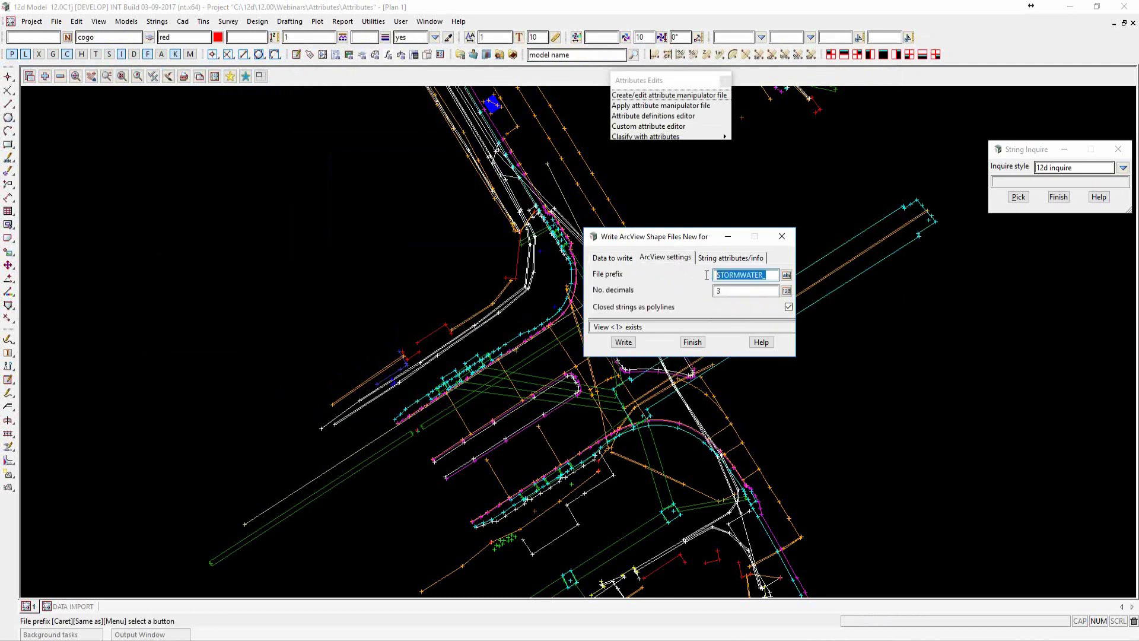
{"action": "left_click", "coordinate": [737, 292]}
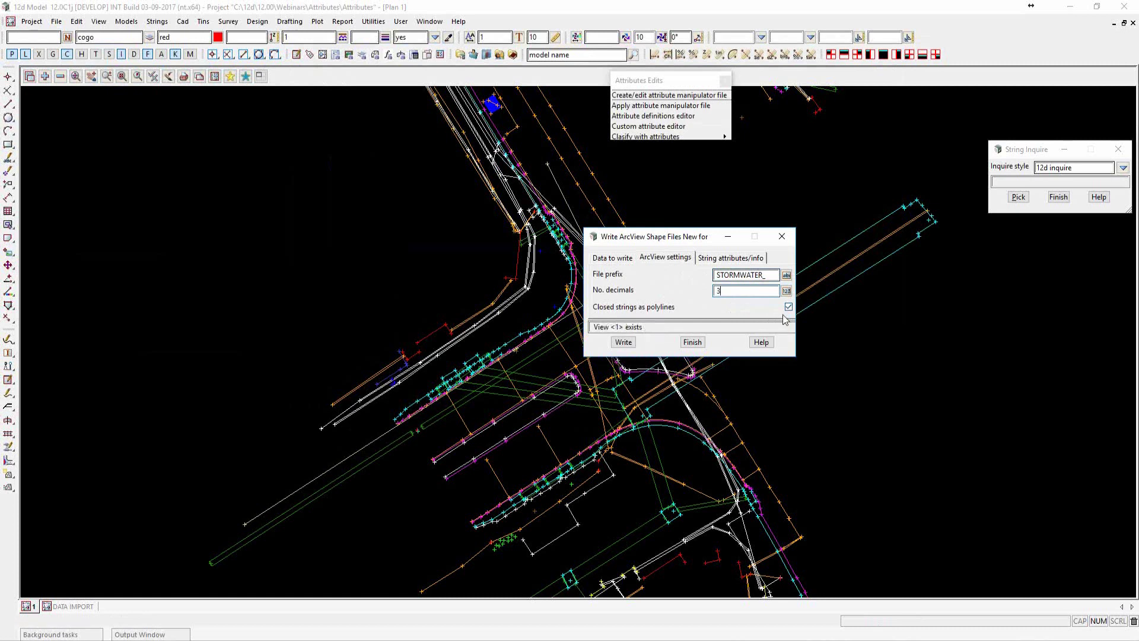
{"action": "left_click", "coordinate": [734, 261]}
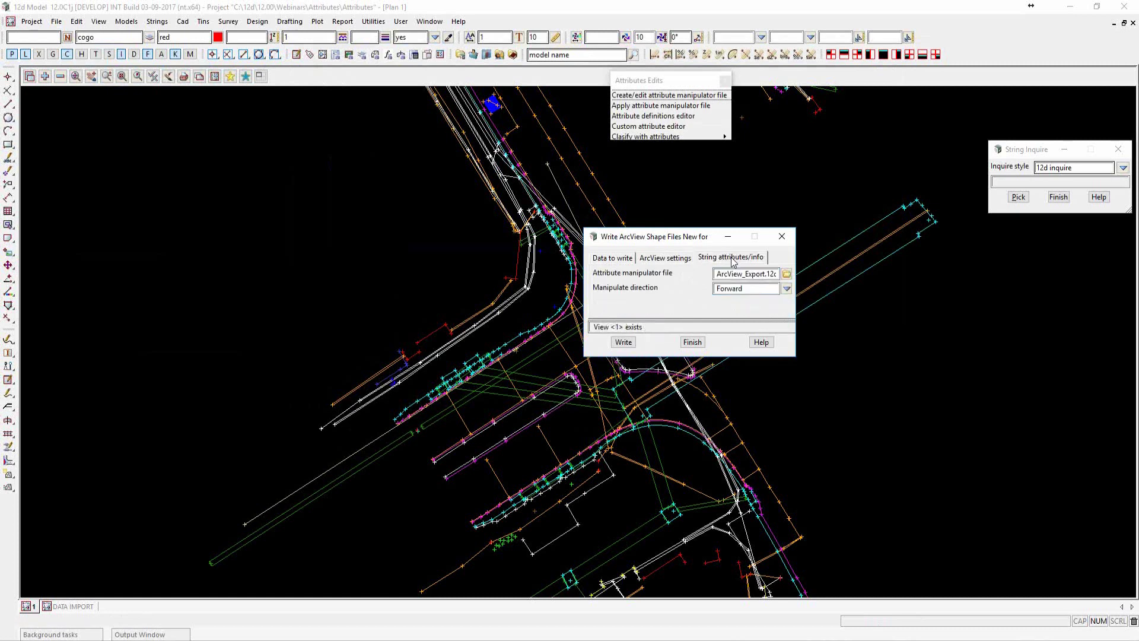
{"action": "left_click_drag", "start_coordinate": [692, 238], "coordinate": [552, 206]}
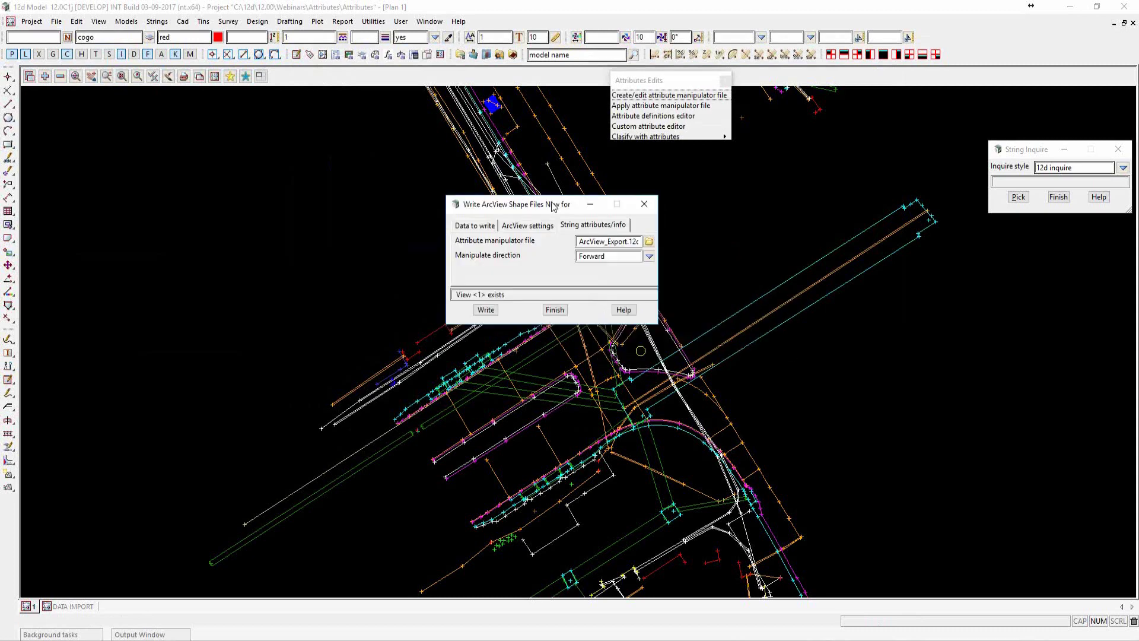
{"action": "left_click", "coordinate": [649, 242]}
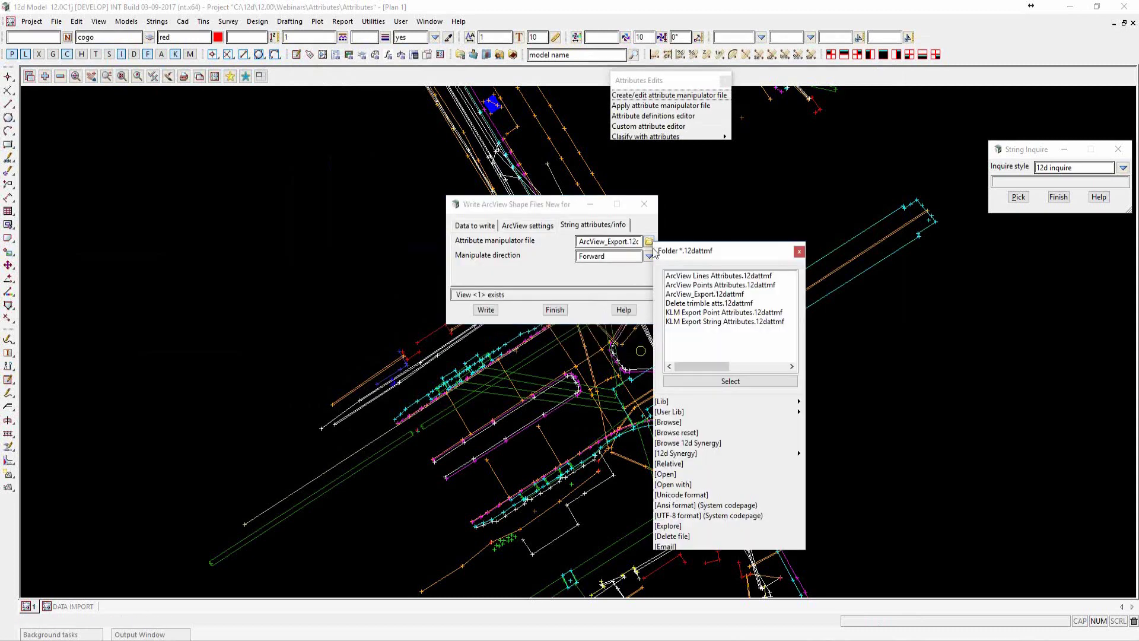
{"action": "left_click", "coordinate": [721, 295]}
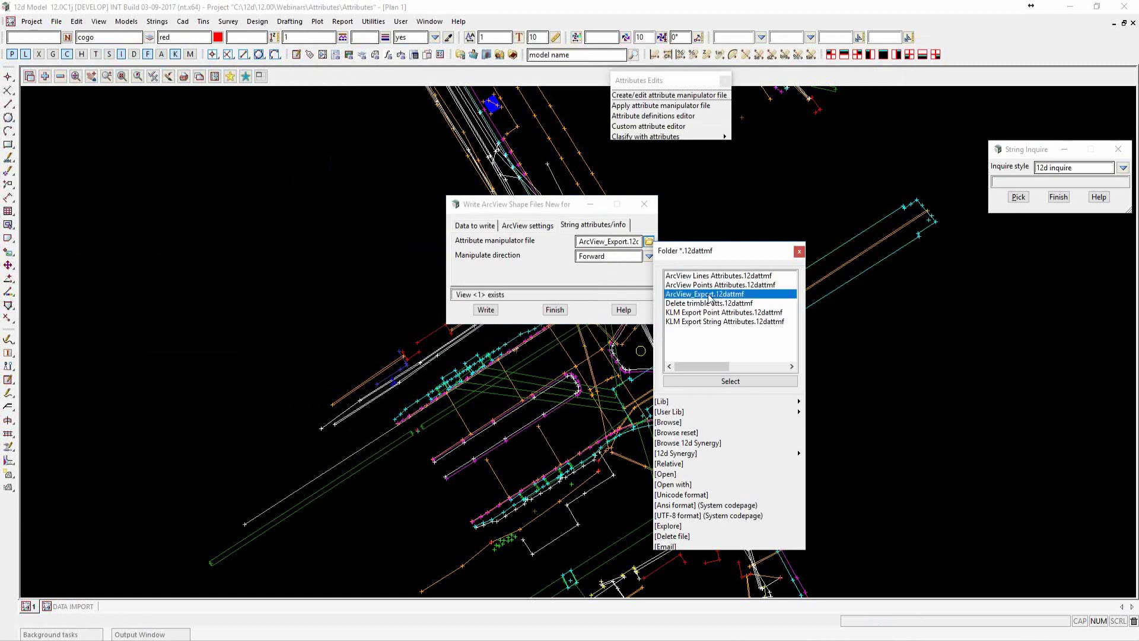
{"action": "double_click", "coordinate": [710, 295]}
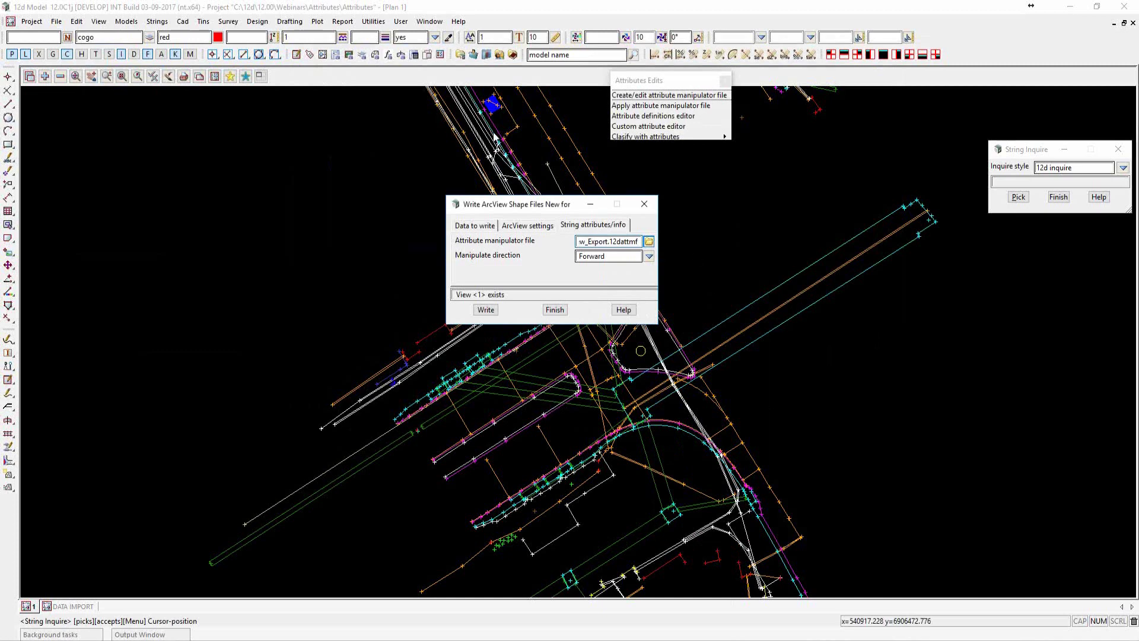
Open the project folder and delete the old STORMWATER__ export files, from STORMWATER__plz.qix through STORMWATER__ptz.shx
{"action": "left_click", "coordinate": [461, 56]}
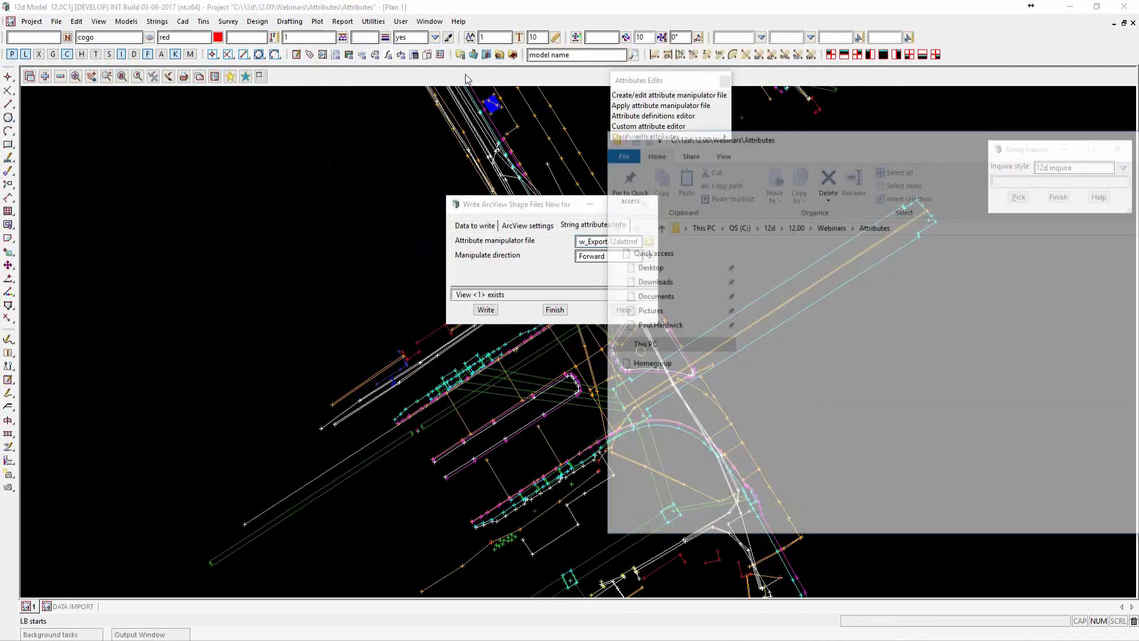
{"action": "left_click", "coordinate": [783, 317]}
{"action": "left_click", "coordinate": [796, 434], "text": "shift"}
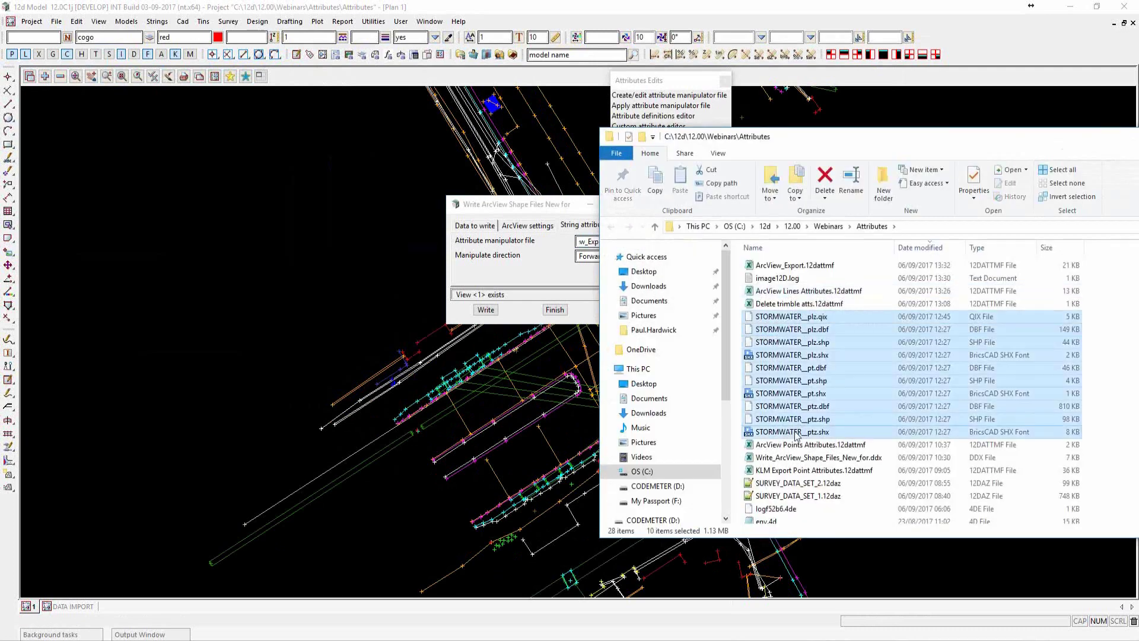
{"action": "left_click_drag", "start_coordinate": [796, 435], "coordinate": [649, 330]}
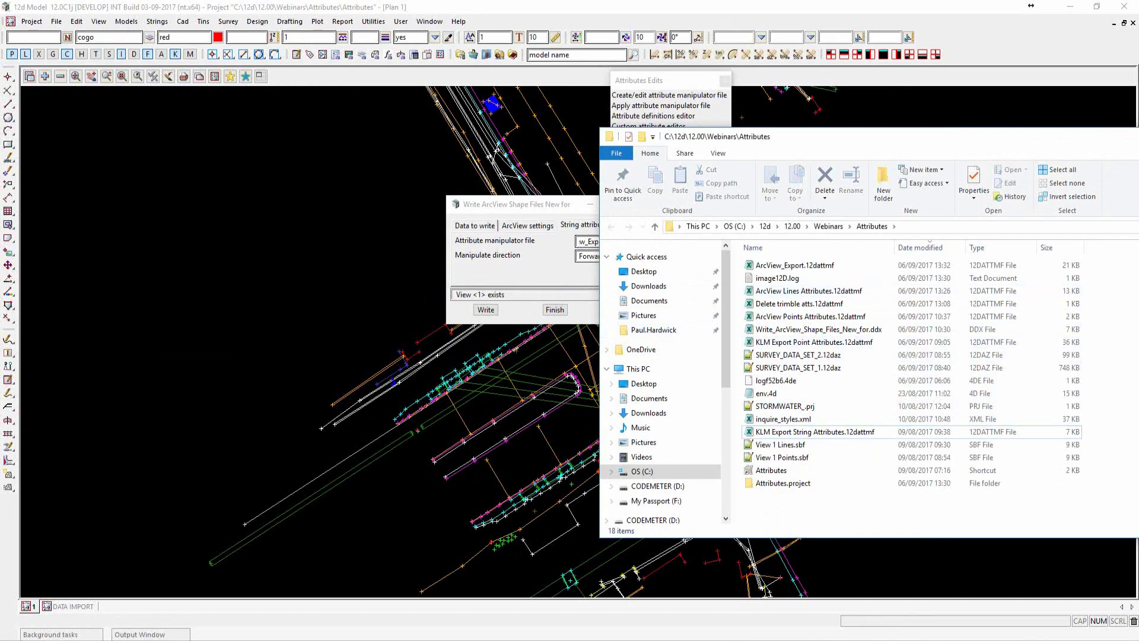
Write the ArcView shape files and check the new STORMWATER__ files in the project folder
{"action": "left_click", "coordinate": [546, 205]}
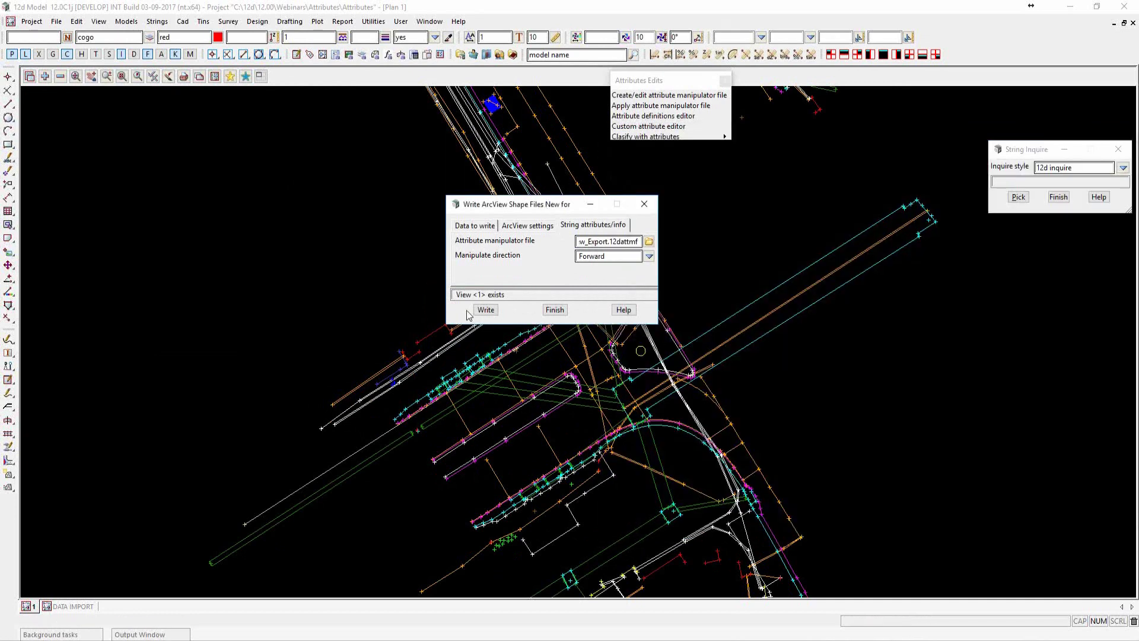
{"action": "left_click", "coordinate": [487, 312]}
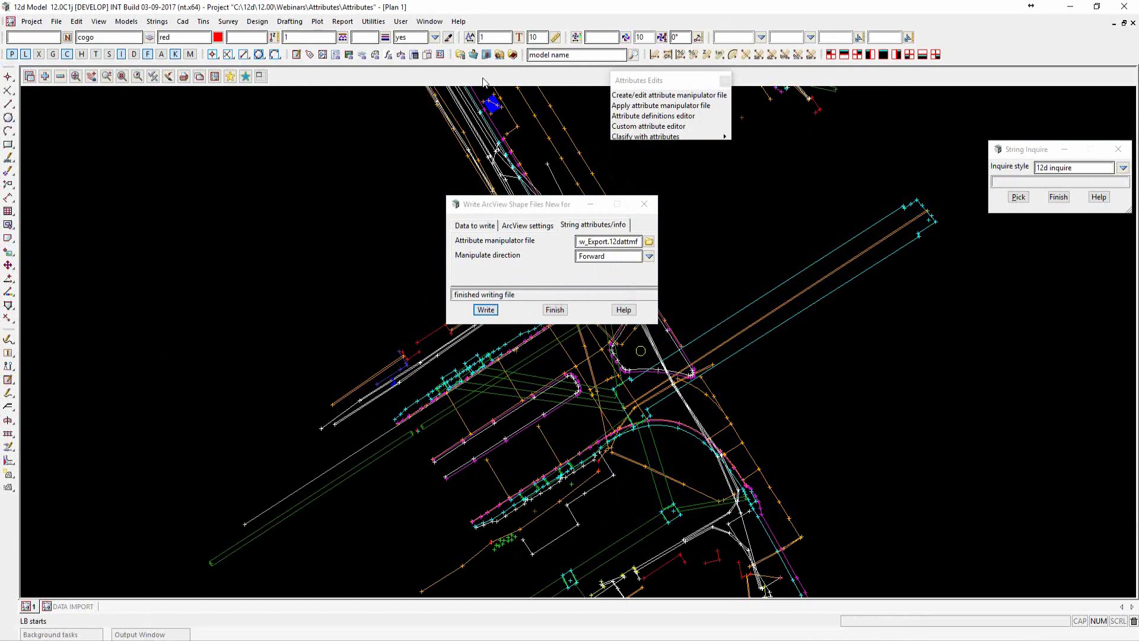
{"action": "left_click", "coordinate": [461, 55]}
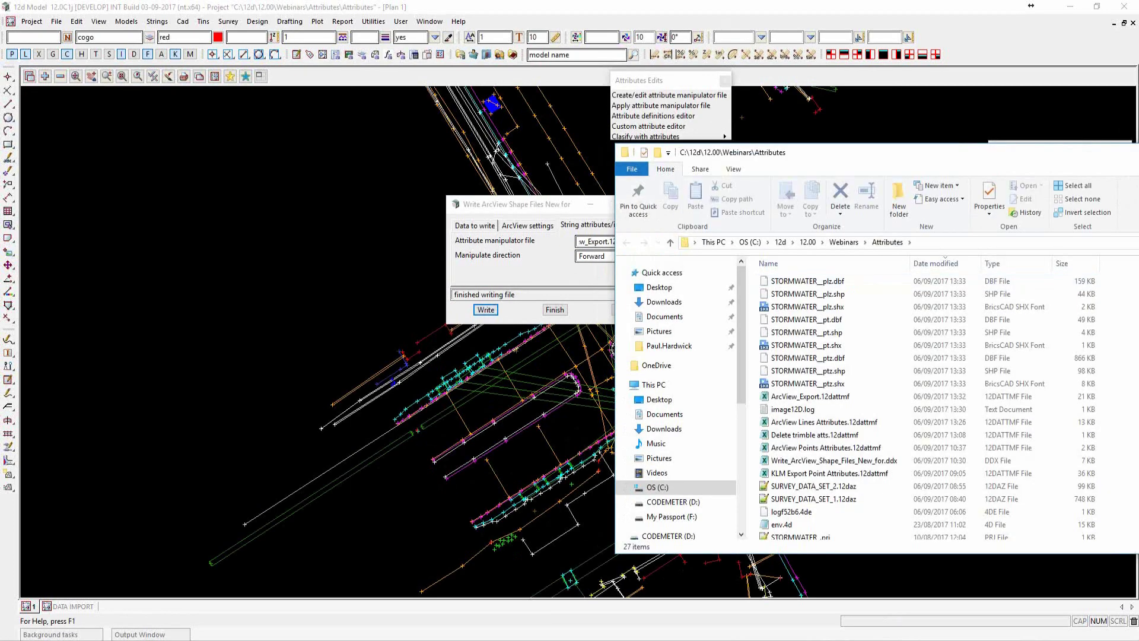
{"action": "left_click", "coordinate": [1032, 5]}
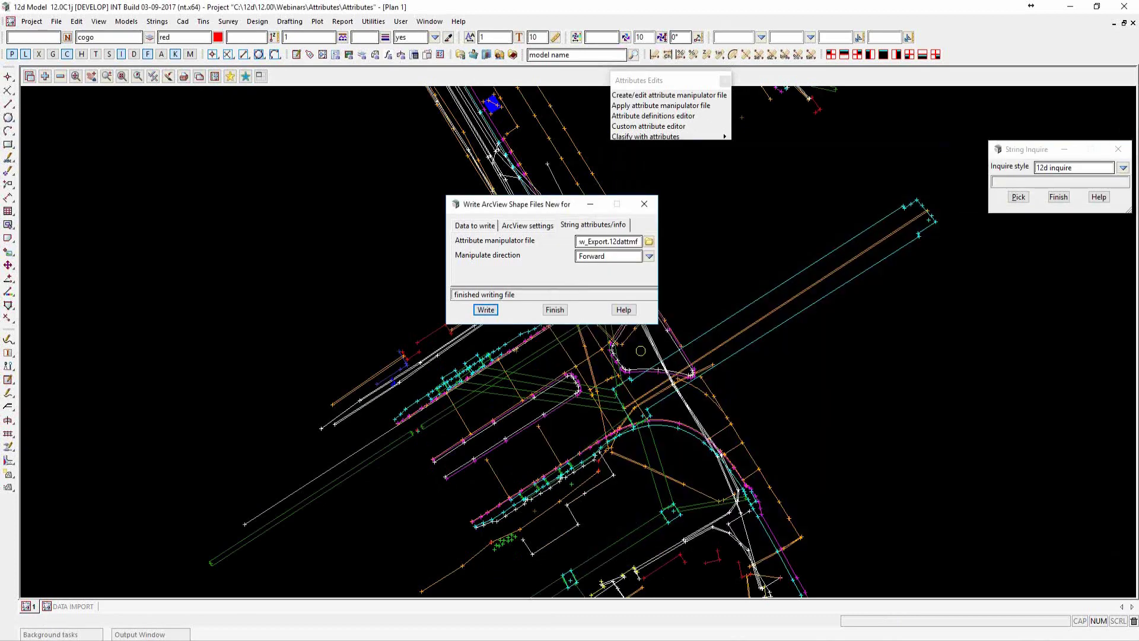
Switch to QGIS and add STORMWATER__plz.shp as a layer using the GDA94 / MGA zone 56 coordinate reference system
{"action": "left_click", "coordinate": [122, 640]}
{"action": "left_click", "coordinate": [121, 602]}
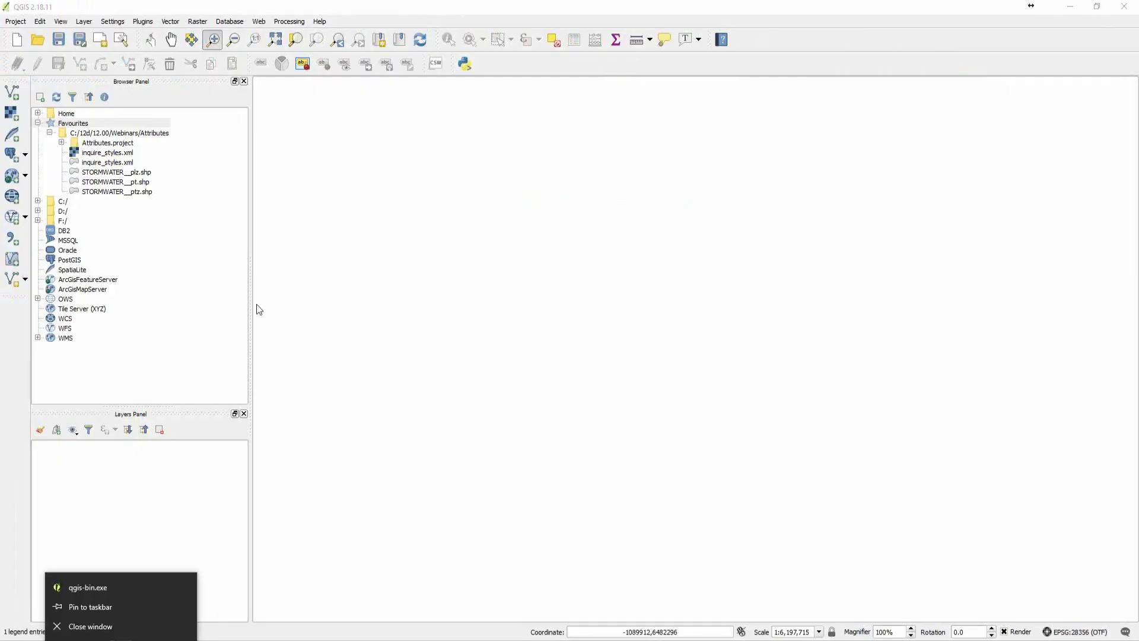
{"action": "left_click", "coordinate": [149, 172]}
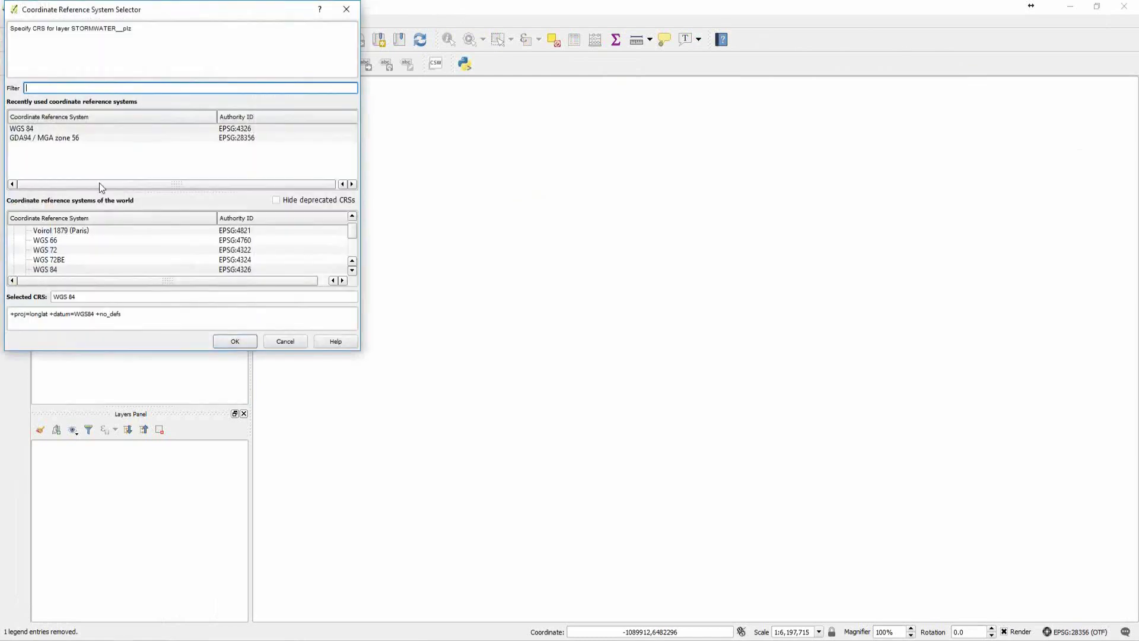
{"action": "left_click", "coordinate": [74, 139]}
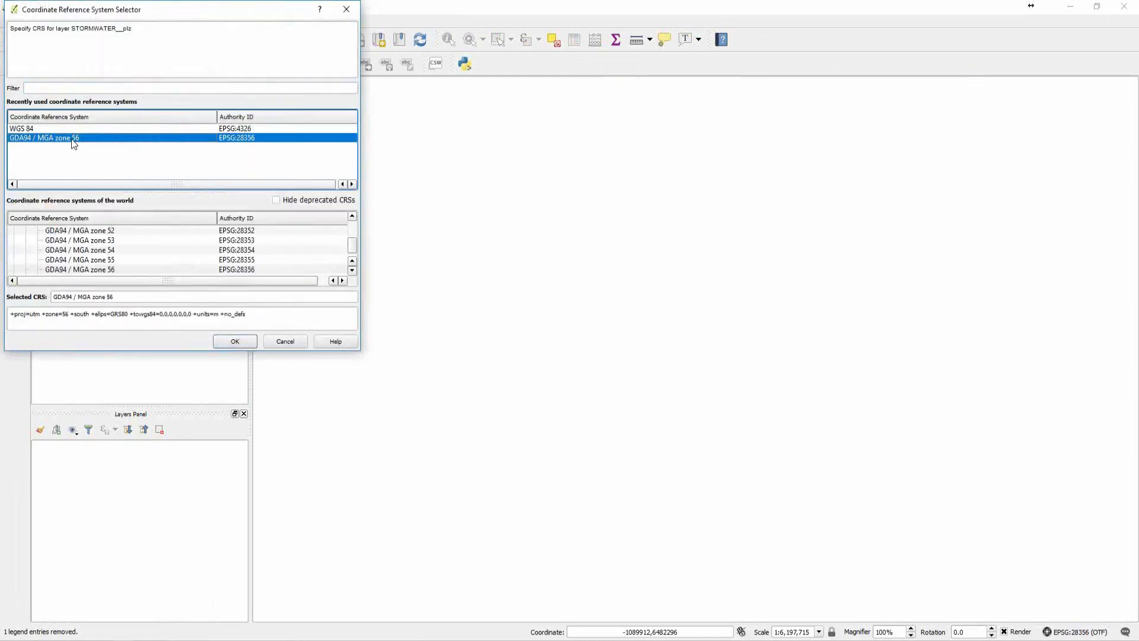
{"action": "left_click", "coordinate": [235, 341]}
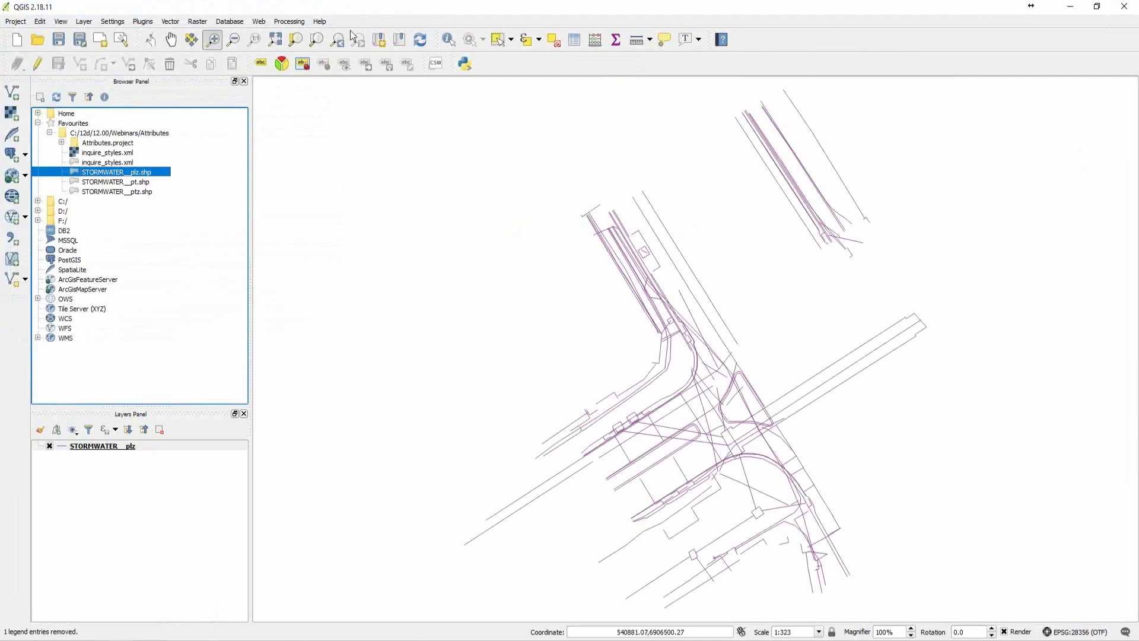
Identify the long diagonal line crossing the road in STORMWATER__plz and examine its exported attributes from LAYER through MANAGER
{"action": "left_click", "coordinate": [449, 38]}
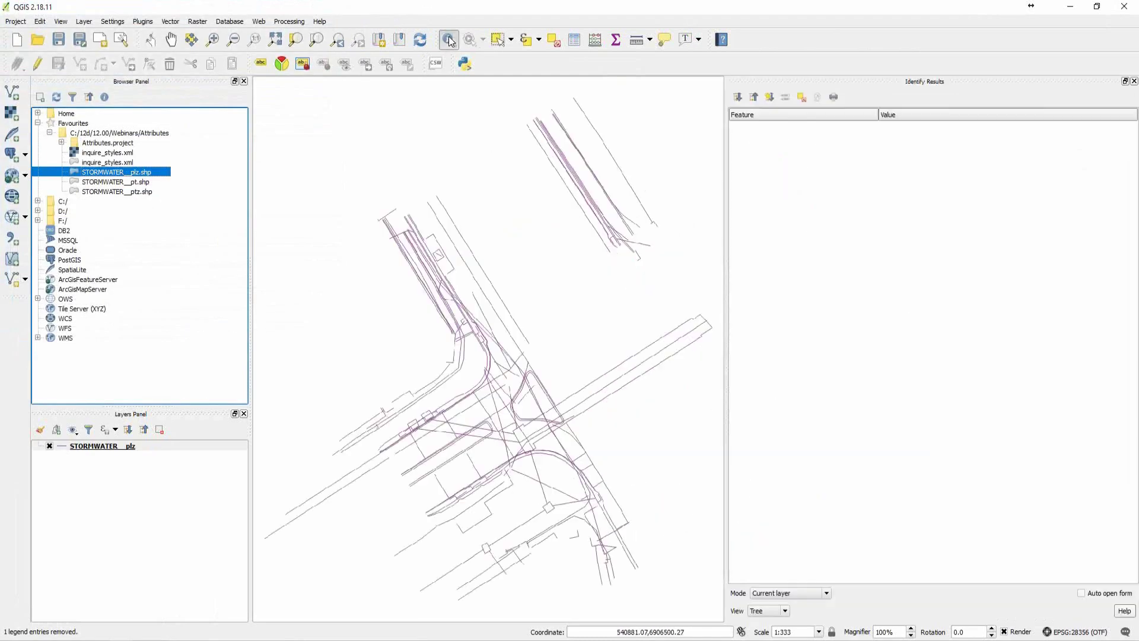
{"action": "left_click", "coordinate": [649, 358]}
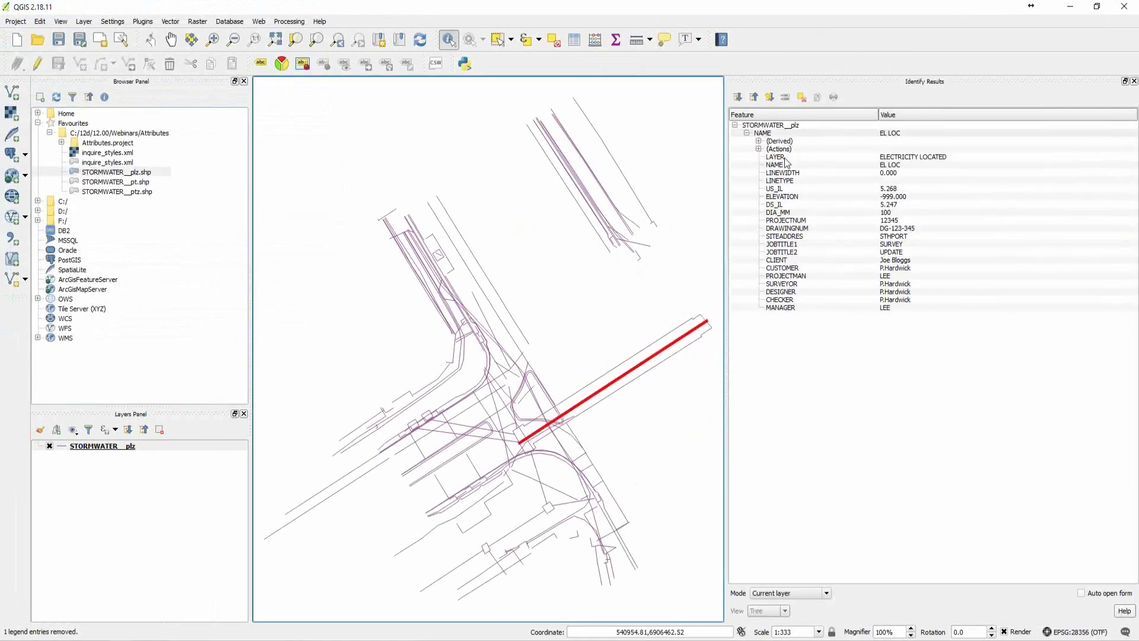
{"action": "left_click", "coordinate": [903, 158]}
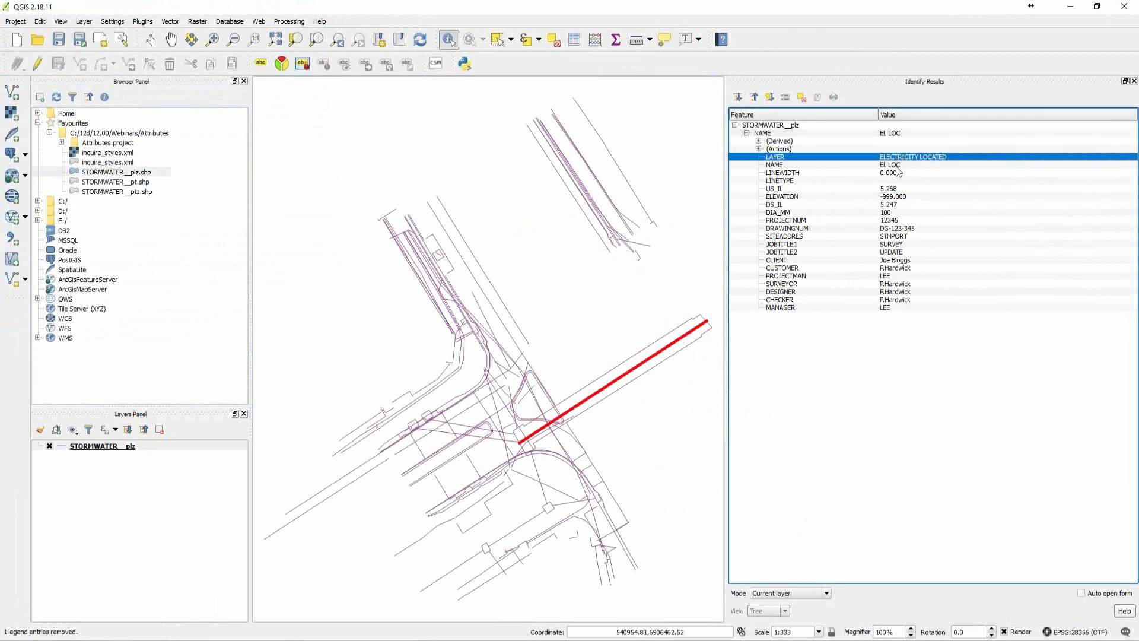
{"action": "left_click", "coordinate": [897, 166]}
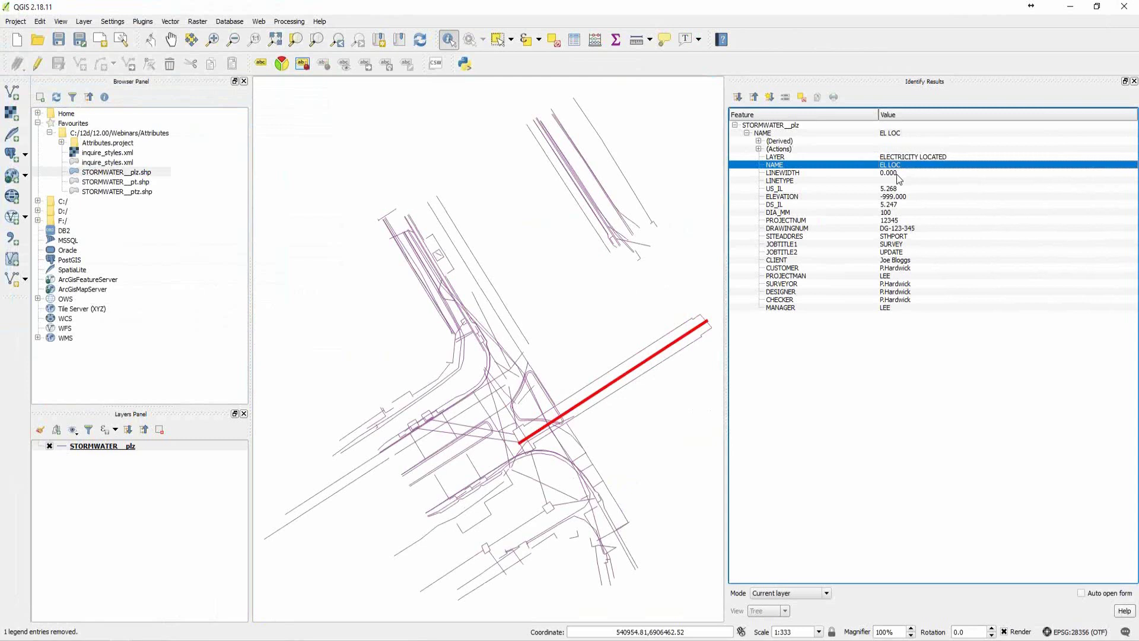
{"action": "left_click", "coordinate": [896, 173]}
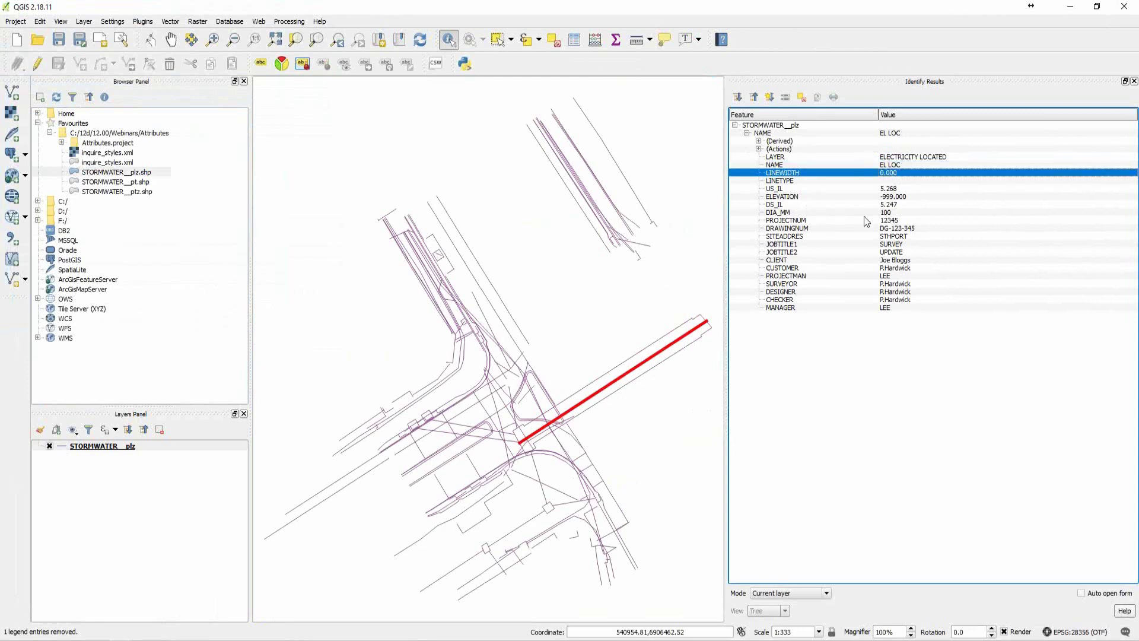
{"action": "left_click", "coordinate": [799, 191]}
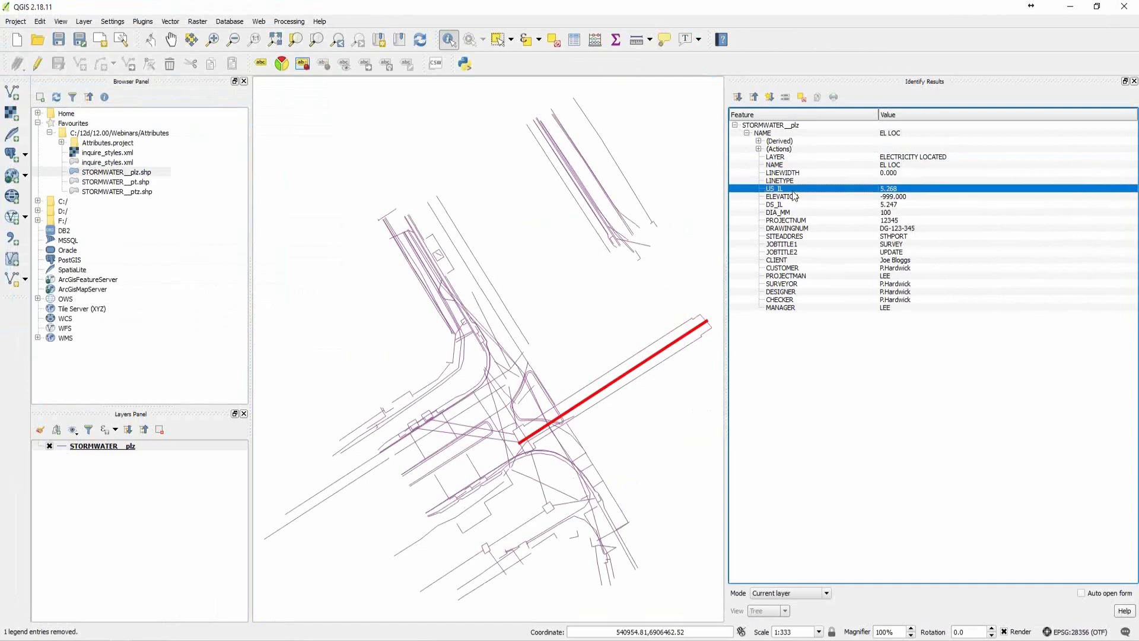
{"action": "left_click", "coordinate": [791, 306]}
{"action": "left_click", "coordinate": [792, 294]}
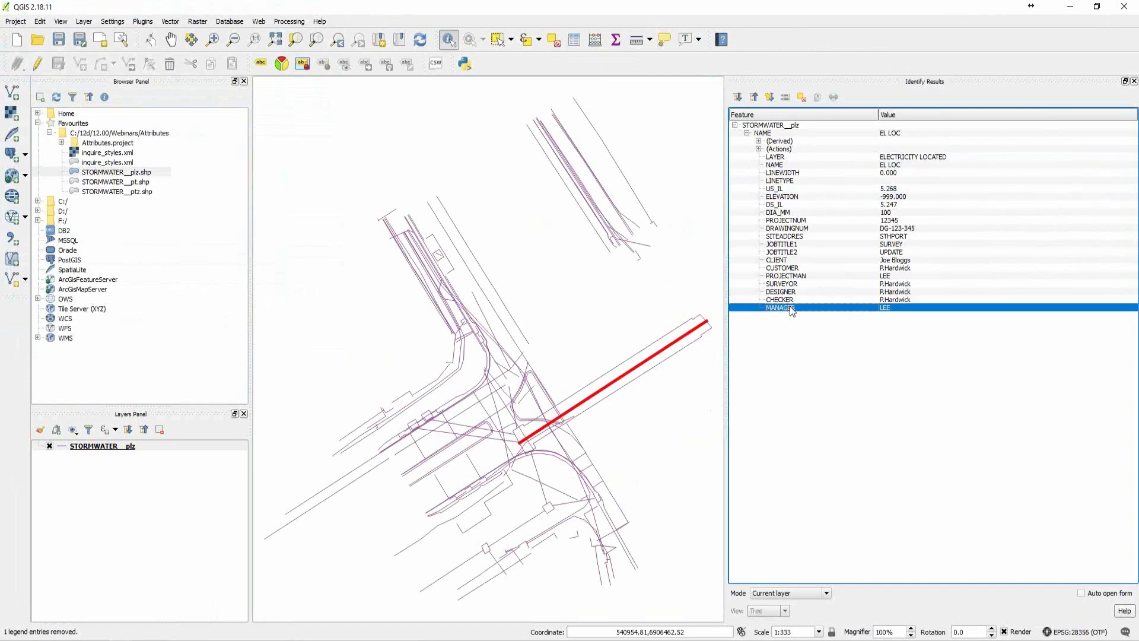
Clear the identified line and add STORMWATER__pt.shp as a layer using the GDA94 / MGA zone 56 coordinate reference system
{"action": "left_click", "coordinate": [791, 285]}
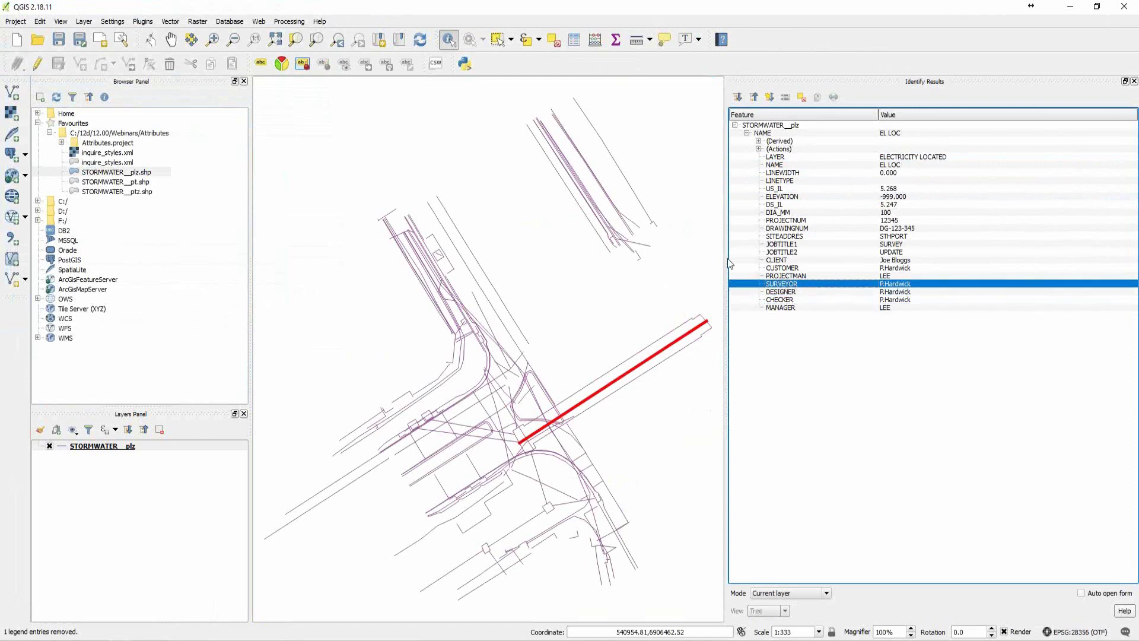
{"action": "left_click", "coordinate": [678, 286]}
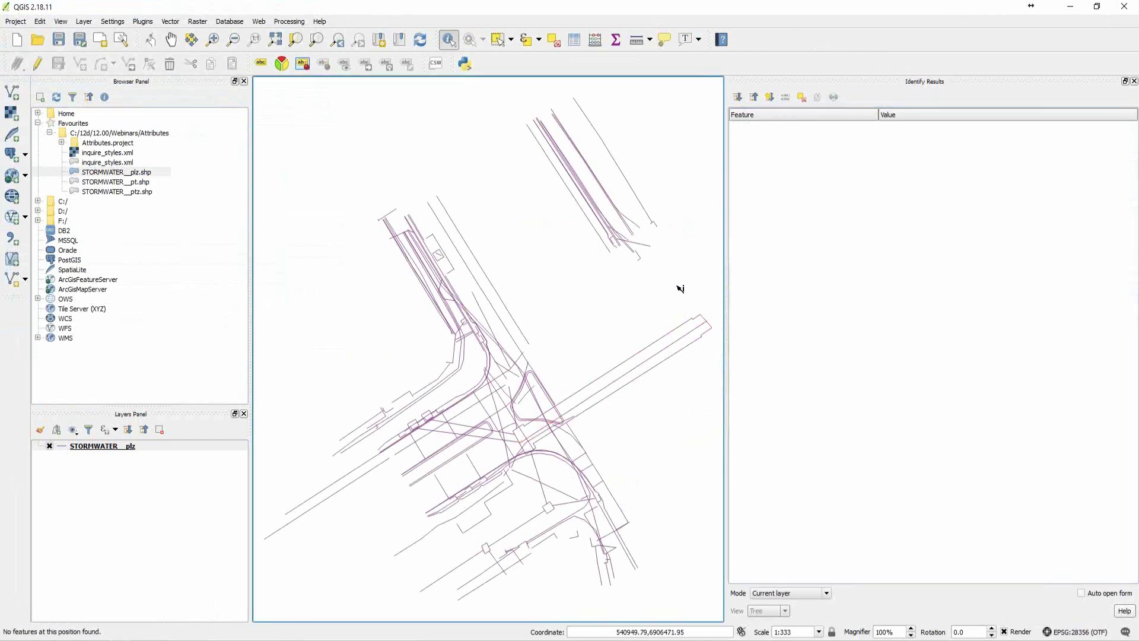
{"action": "left_click", "coordinate": [136, 182]}
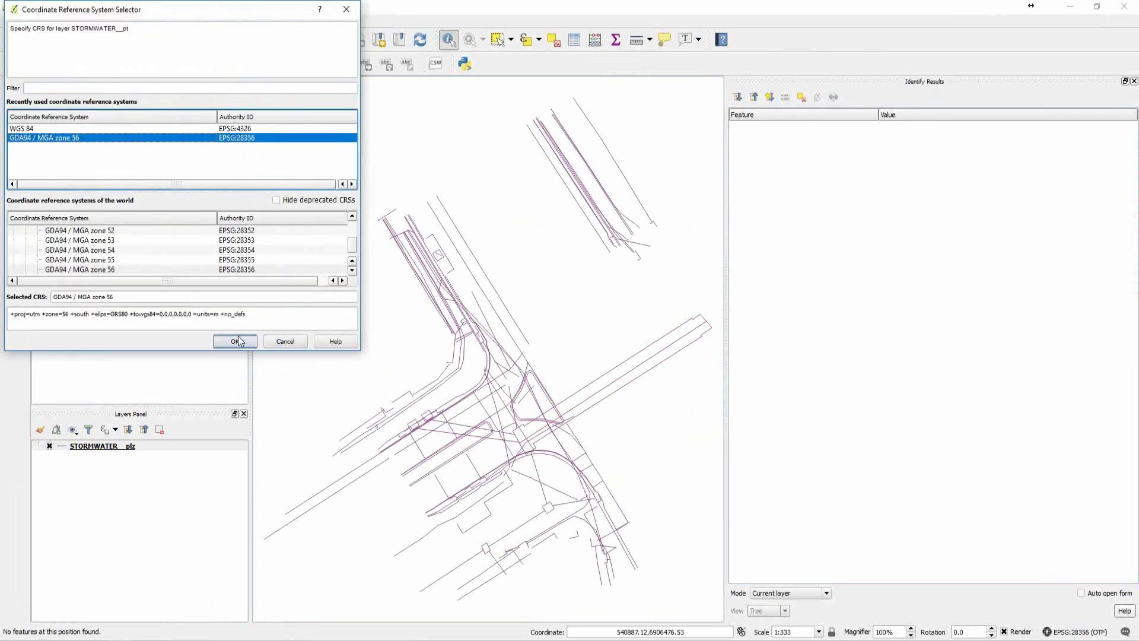
{"action": "left_click", "coordinate": [236, 341]}
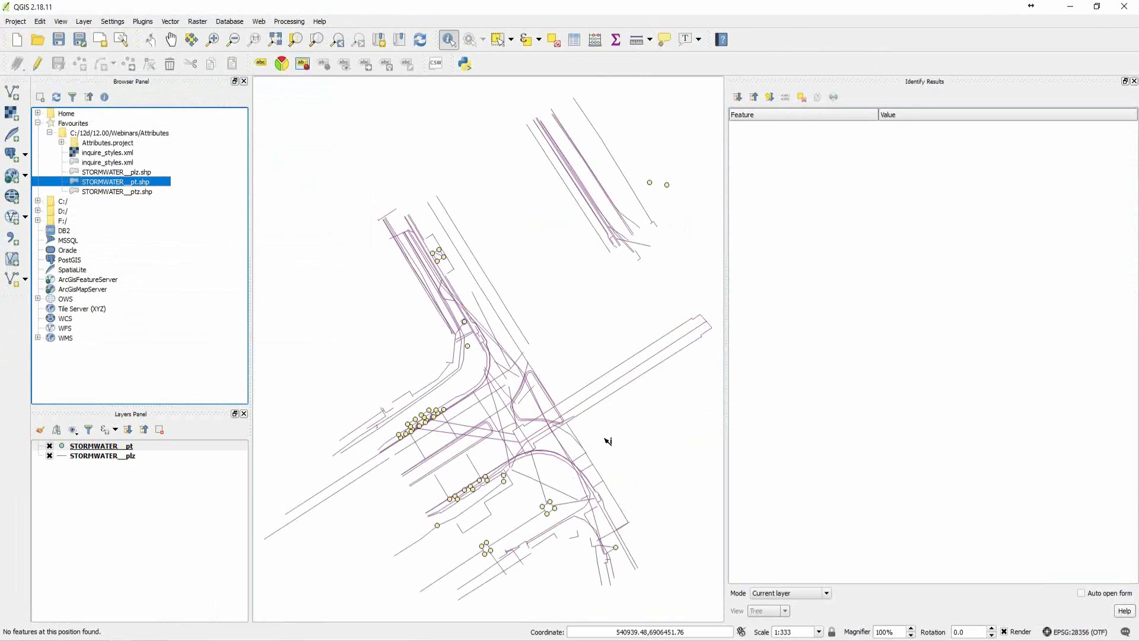
Identify a corner point of the stormwater chamber in STORMWATER__pt and examine its attributes, including ELEVATION
{"action": "scroll", "coordinate": [545, 383], "scroll_direction": "up", "scroll_amount": 3}
{"action": "left_click", "coordinate": [544, 381]}
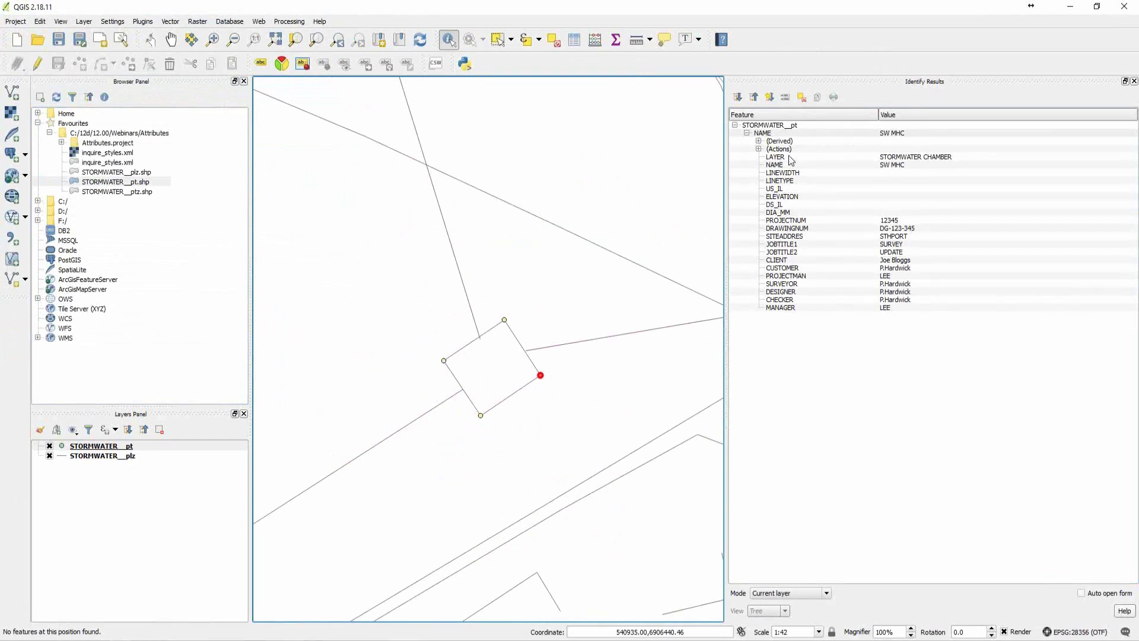
{"action": "left_click", "coordinate": [780, 197]}
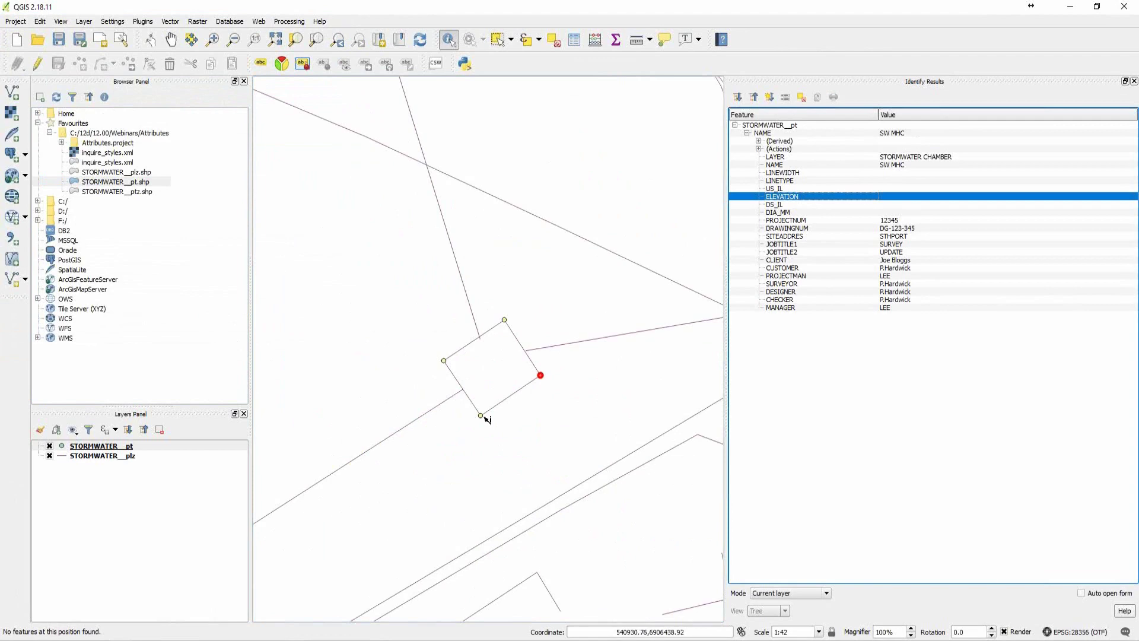
Identify the electricity pole point near the road's southern end and examine its project attributes through MANAGER
{"action": "scroll", "coordinate": [413, 390], "scroll_direction": "down", "scroll_amount": 2}
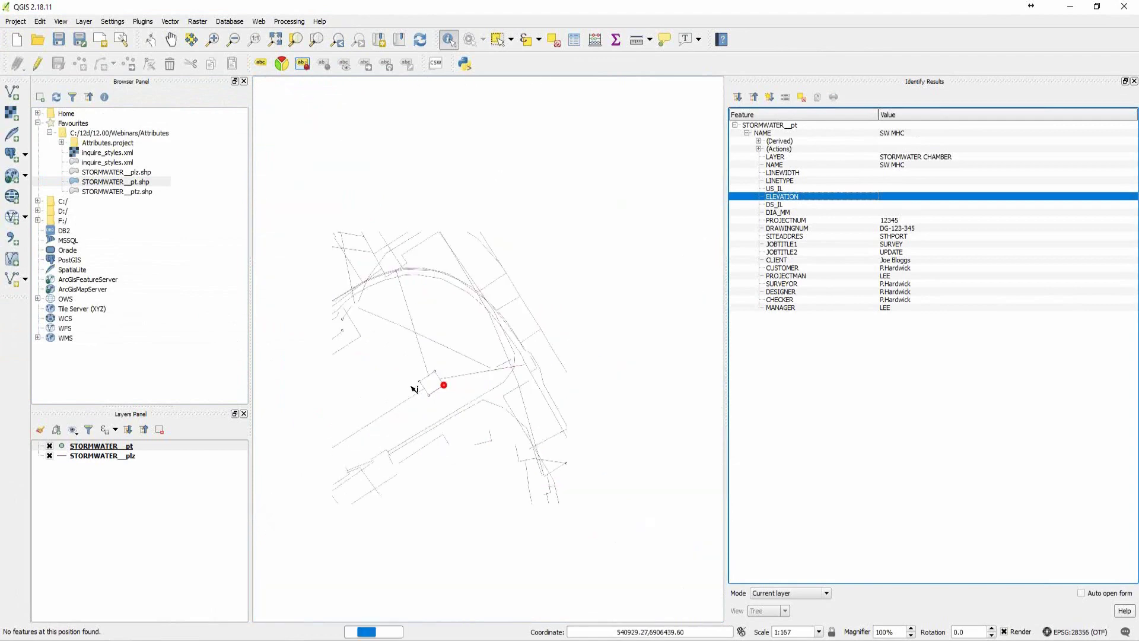
{"action": "left_click", "coordinate": [568, 464]}
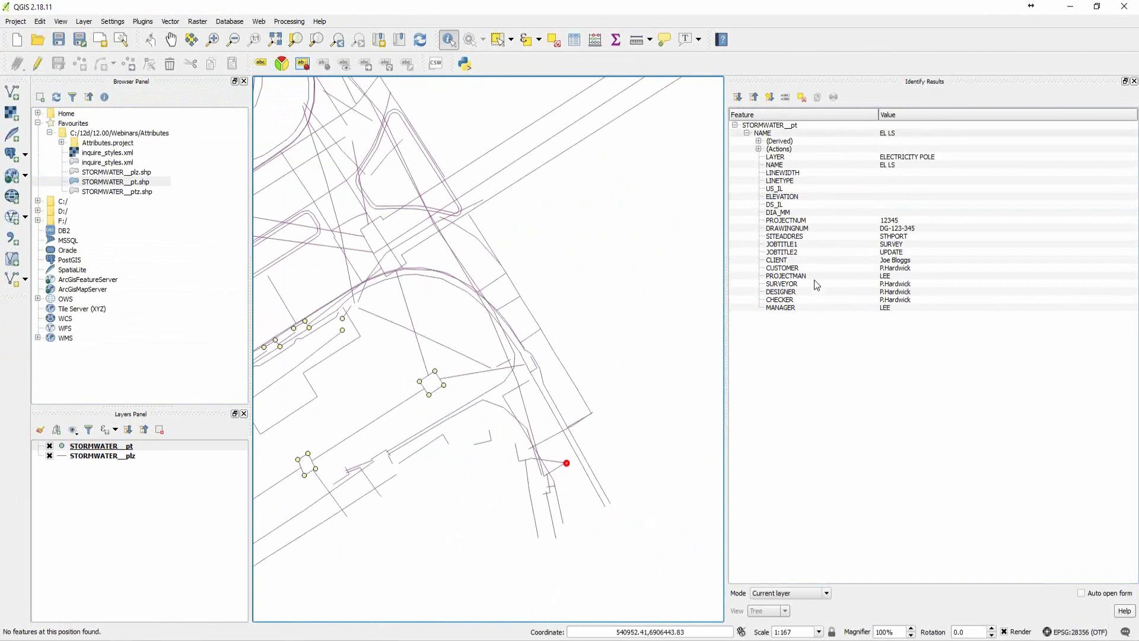
{"action": "left_click", "coordinate": [814, 282]}
{"action": "left_click", "coordinate": [811, 309]}
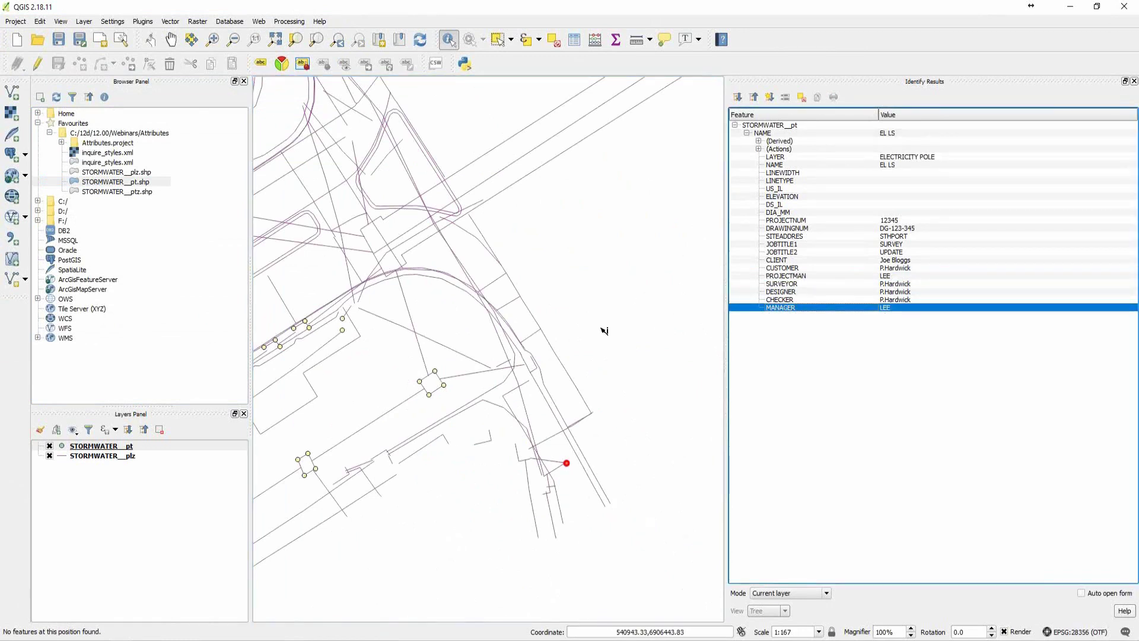
{"action": "scroll", "coordinate": [604, 331], "scroll_direction": "down", "scroll_amount": 1}
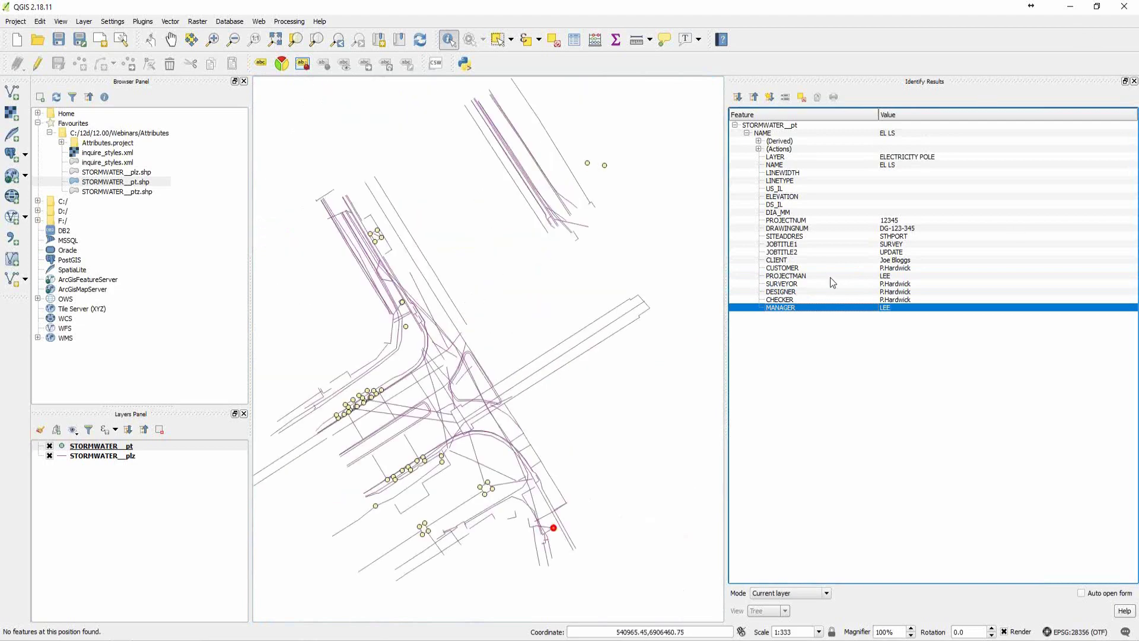
Switch to 12d Model and inspect the string attributes of the LINE MARKING EDGE point, checking the ELEVATION attribute's name and type
{"action": "left_click", "coordinate": [1075, 11]}
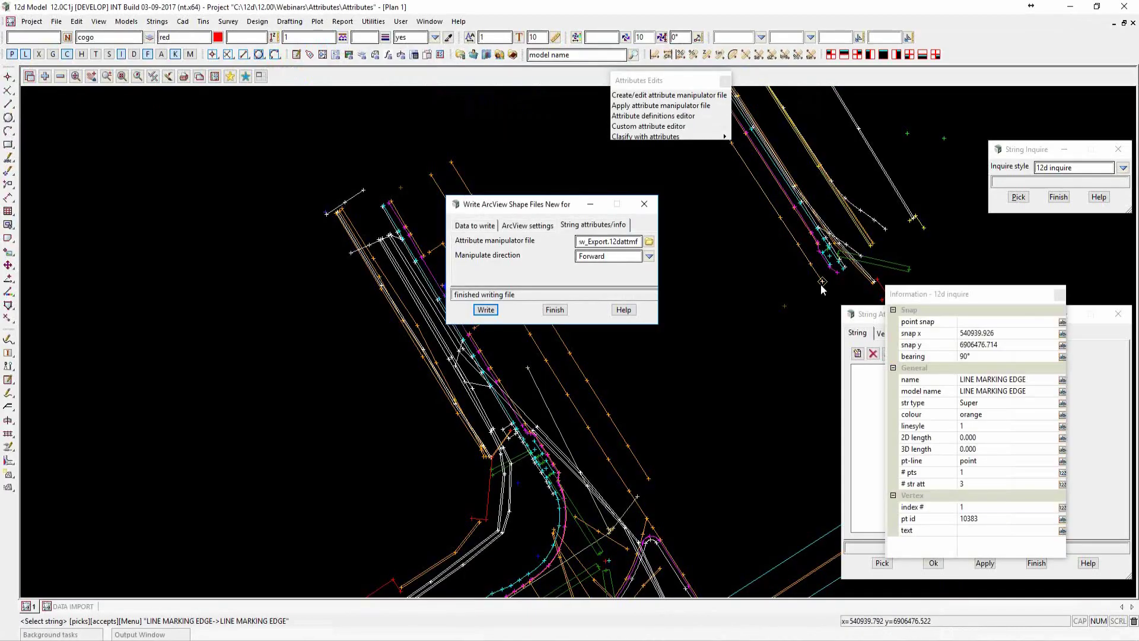
{"action": "left_click", "coordinate": [821, 285]}
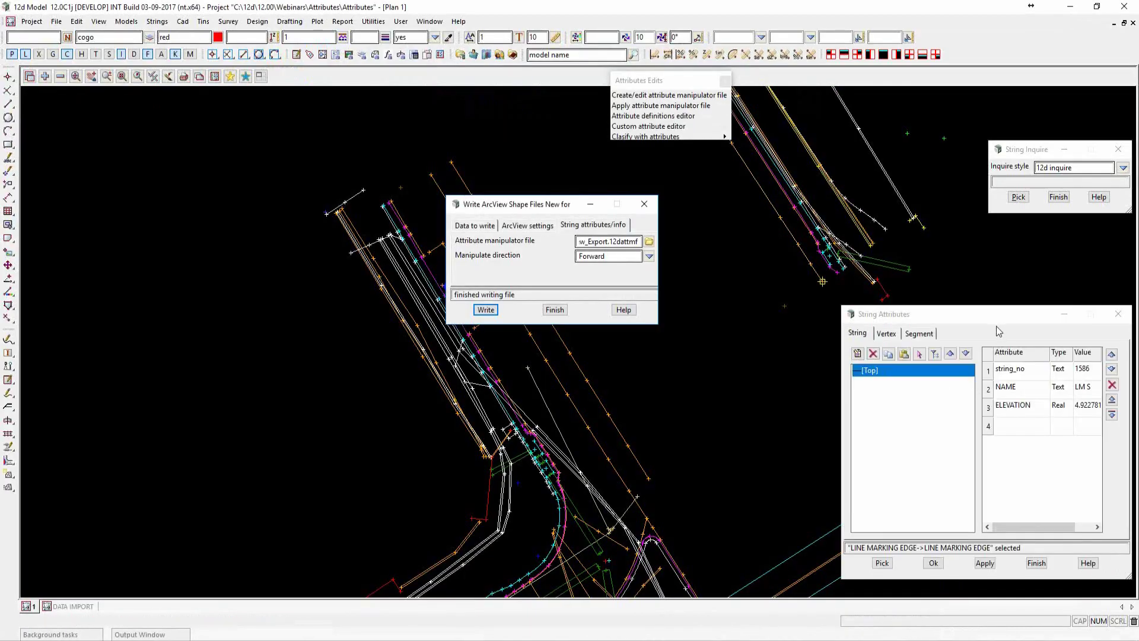
{"action": "left_click_drag", "start_coordinate": [987, 318], "coordinate": [862, 302]}
{"action": "left_click", "coordinate": [917, 393]}
{"action": "left_click", "coordinate": [917, 393]}
{"action": "left_click_drag", "start_coordinate": [916, 393], "coordinate": [874, 386]}
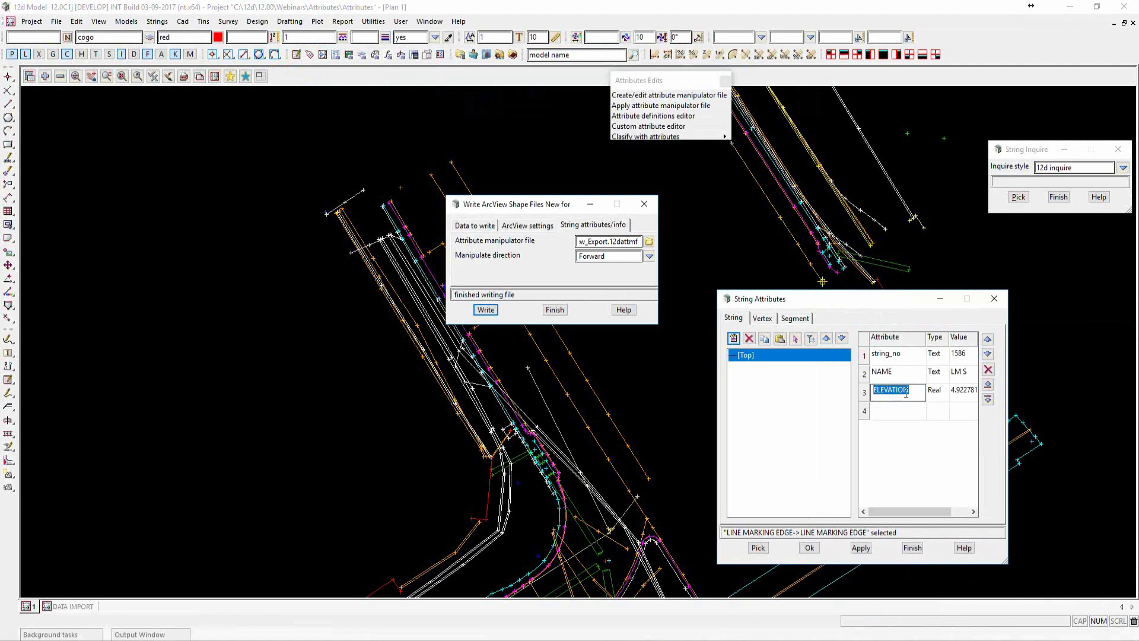
{"action": "left_click", "coordinate": [912, 547]}
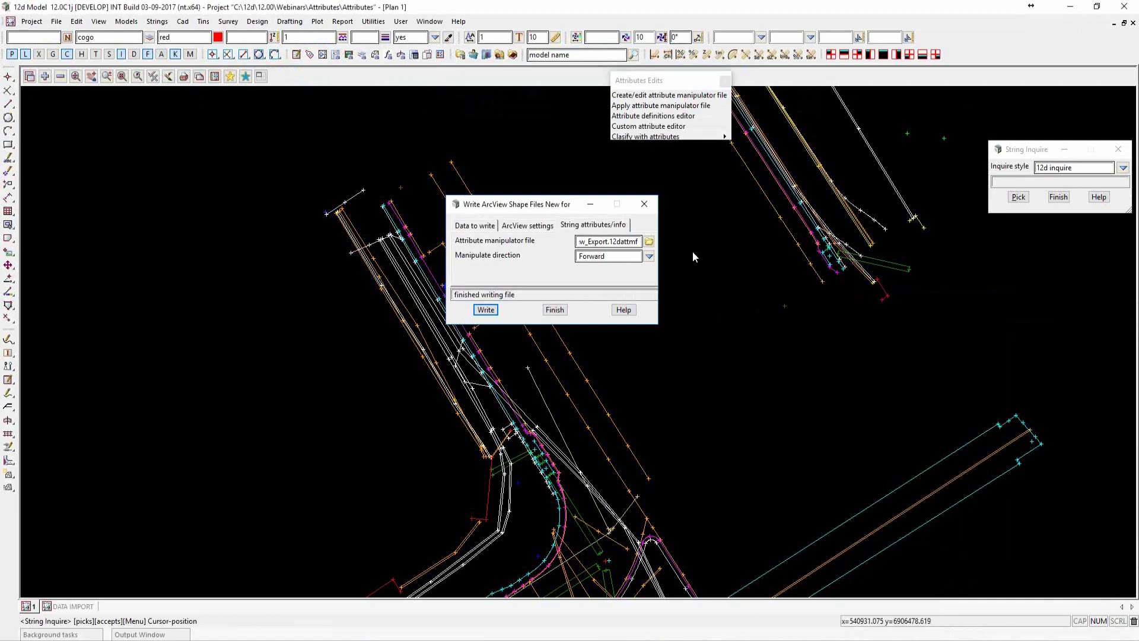
Open ArcView_Export.12dattmf for editing and move the ELEVATION rule below the DS_IL rule
{"action": "left_click", "coordinate": [651, 241]}
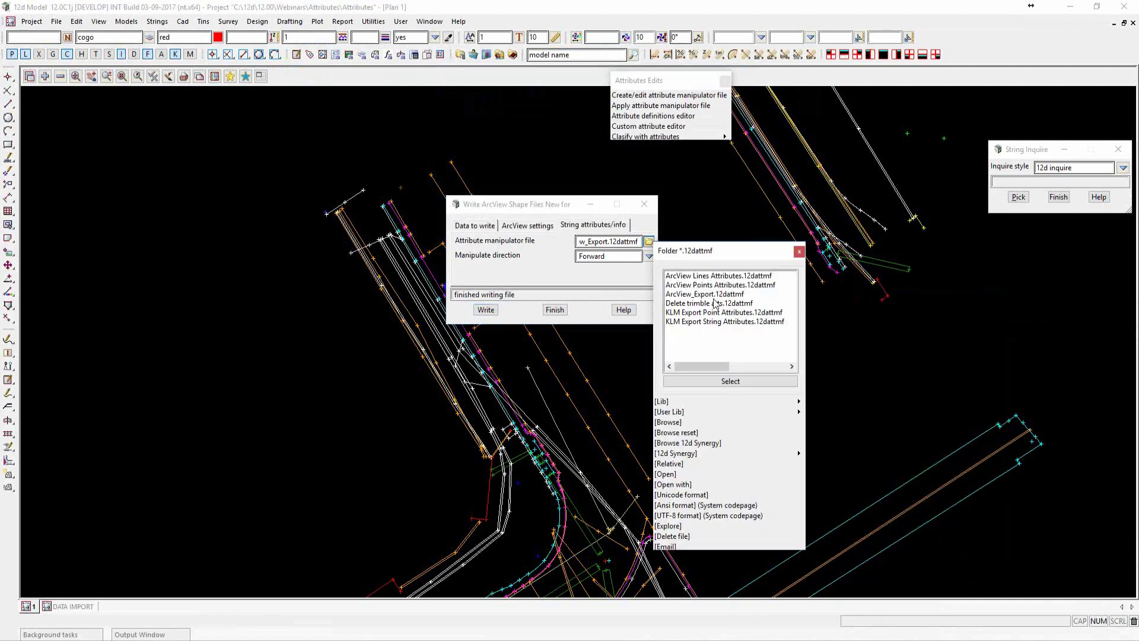
{"action": "left_click", "coordinate": [667, 474]}
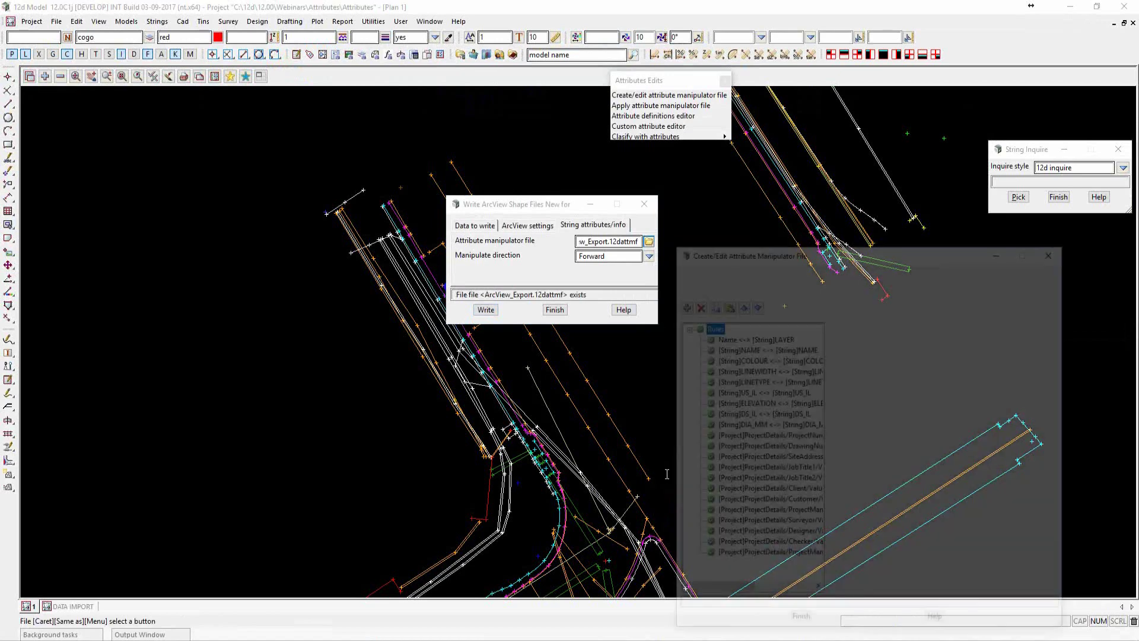
{"action": "left_click", "coordinate": [780, 403]}
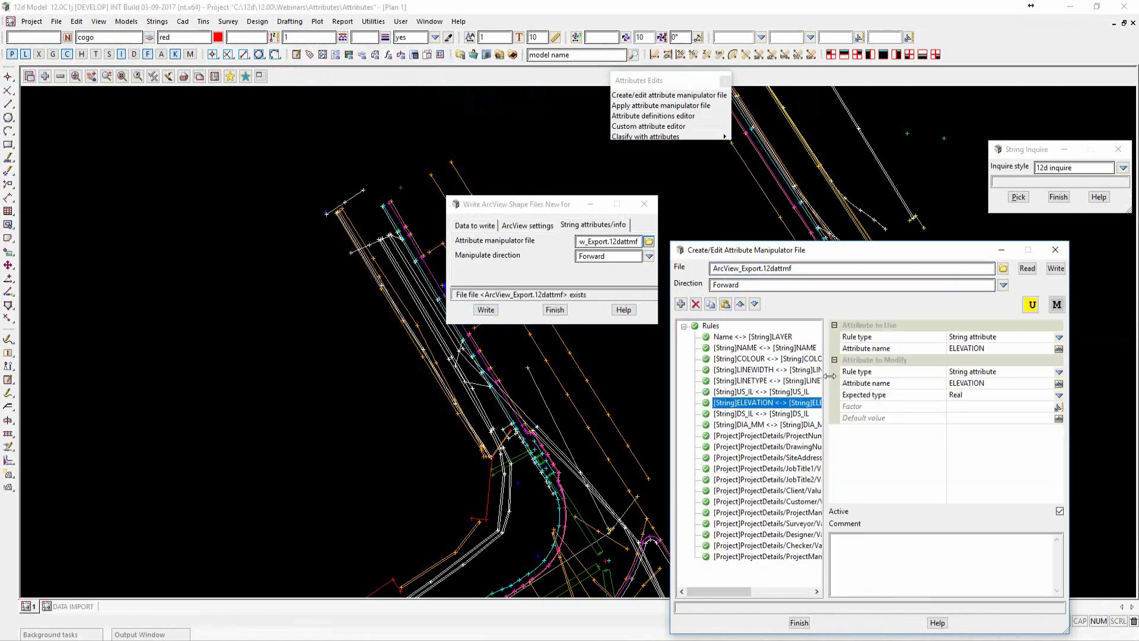
{"action": "left_click_drag", "start_coordinate": [826, 378], "coordinate": [853, 381]}
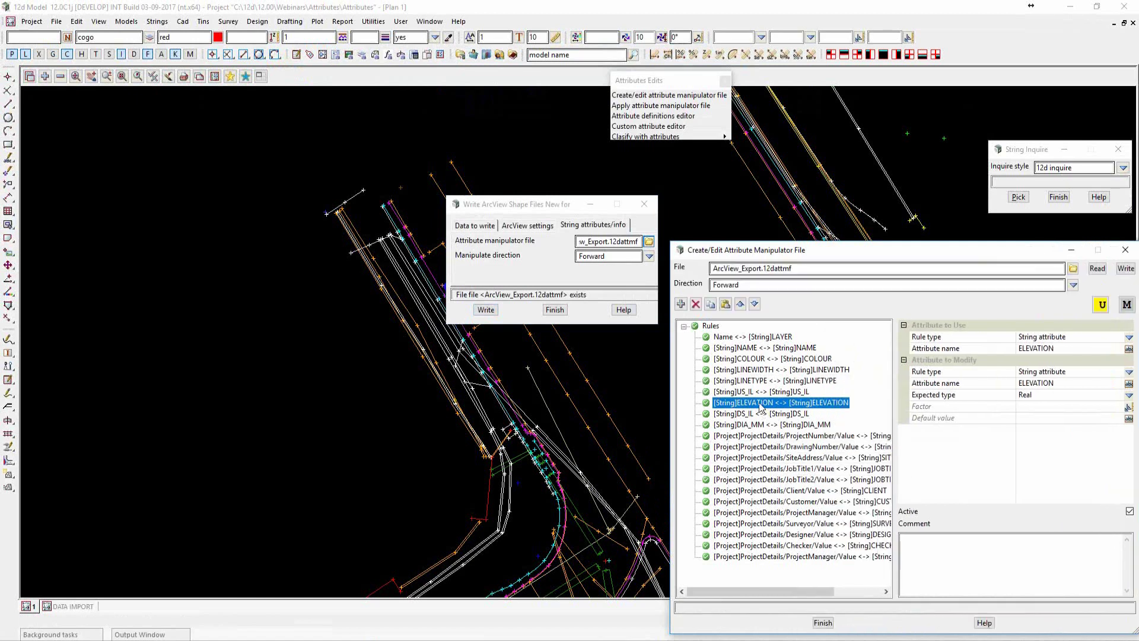
{"action": "left_click", "coordinate": [754, 304]}
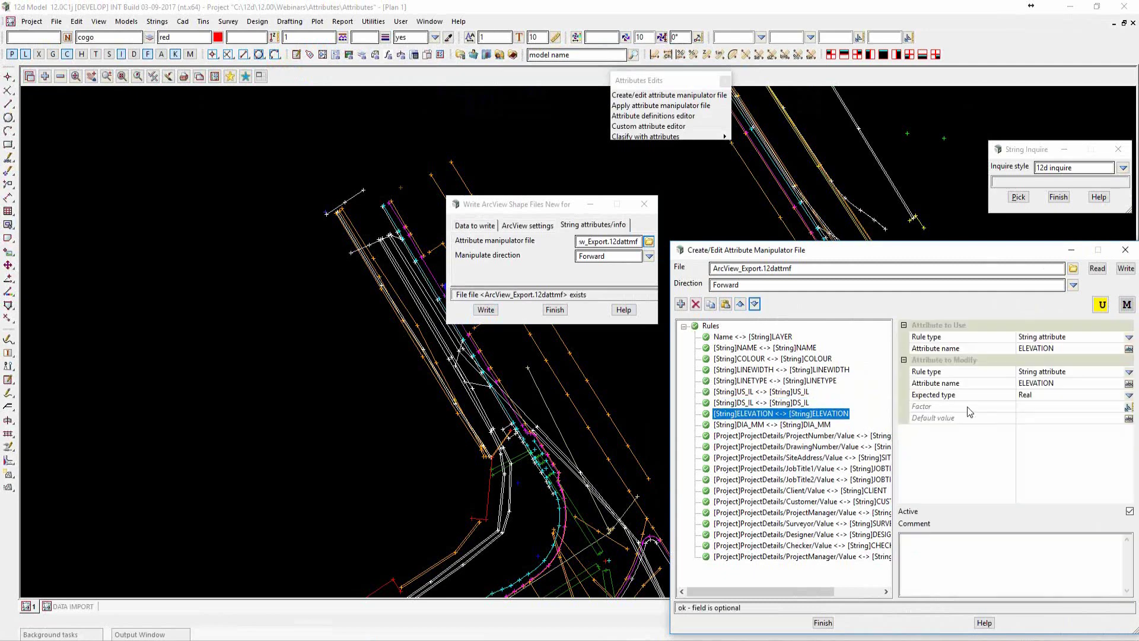
Set the expected type of the ELEVATION rule's attribute to modify to Auto
{"action": "left_click", "coordinate": [1076, 381]}
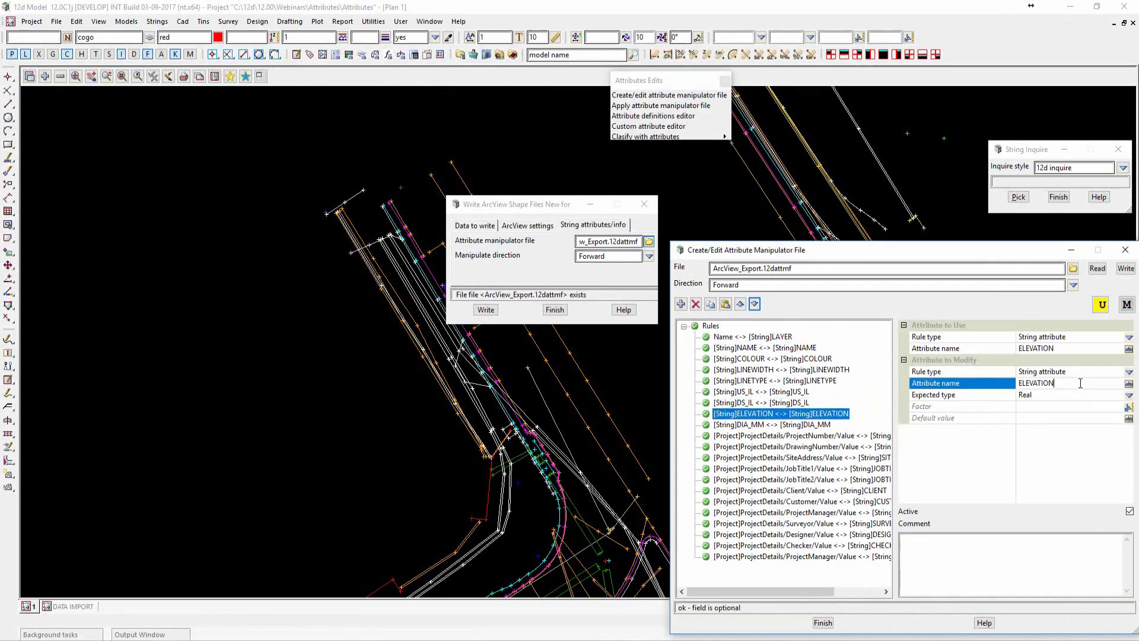
{"action": "left_click", "coordinate": [1130, 395]}
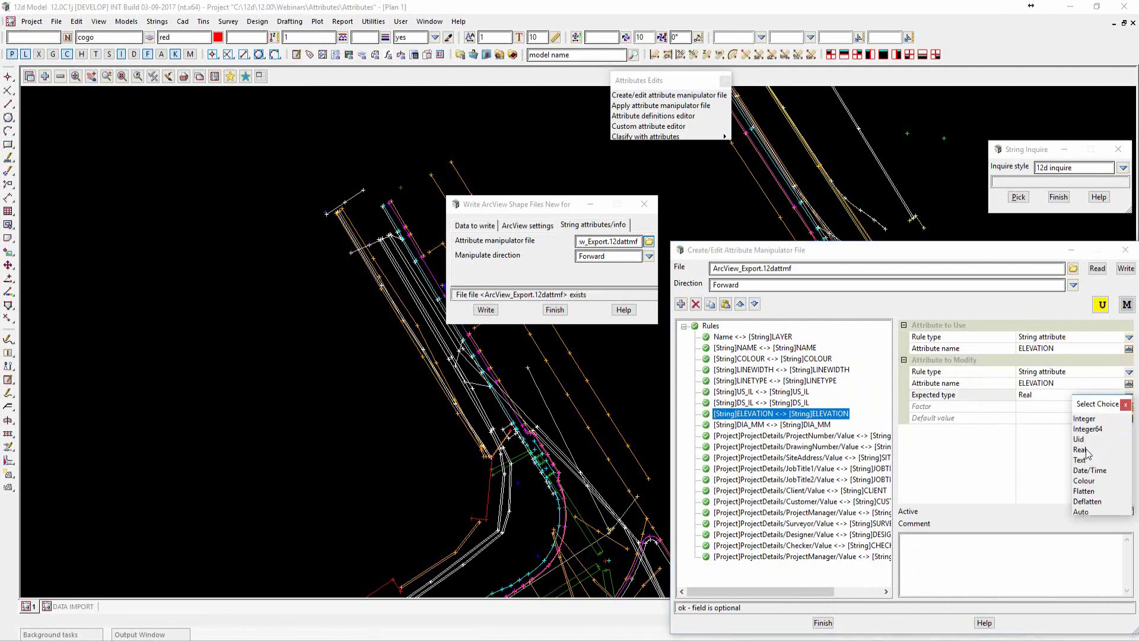
{"action": "left_click", "coordinate": [1088, 512]}
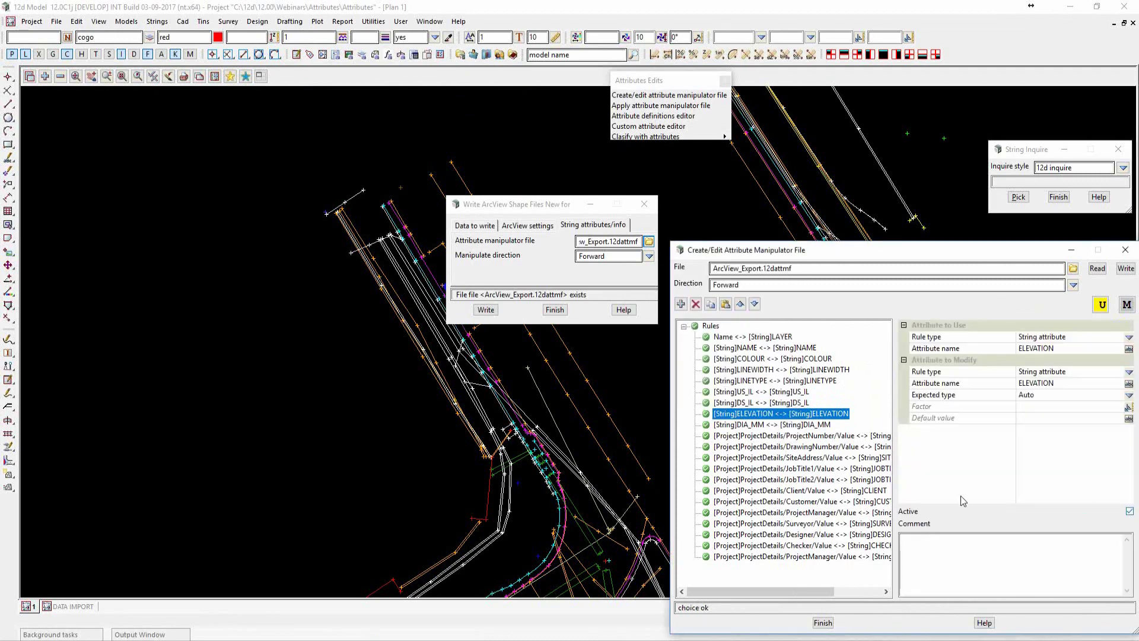
Save the manipulator rules over the existing ArcView_Export.12dattmf and write the ArcView shape files again
{"action": "left_click", "coordinate": [1126, 268]}
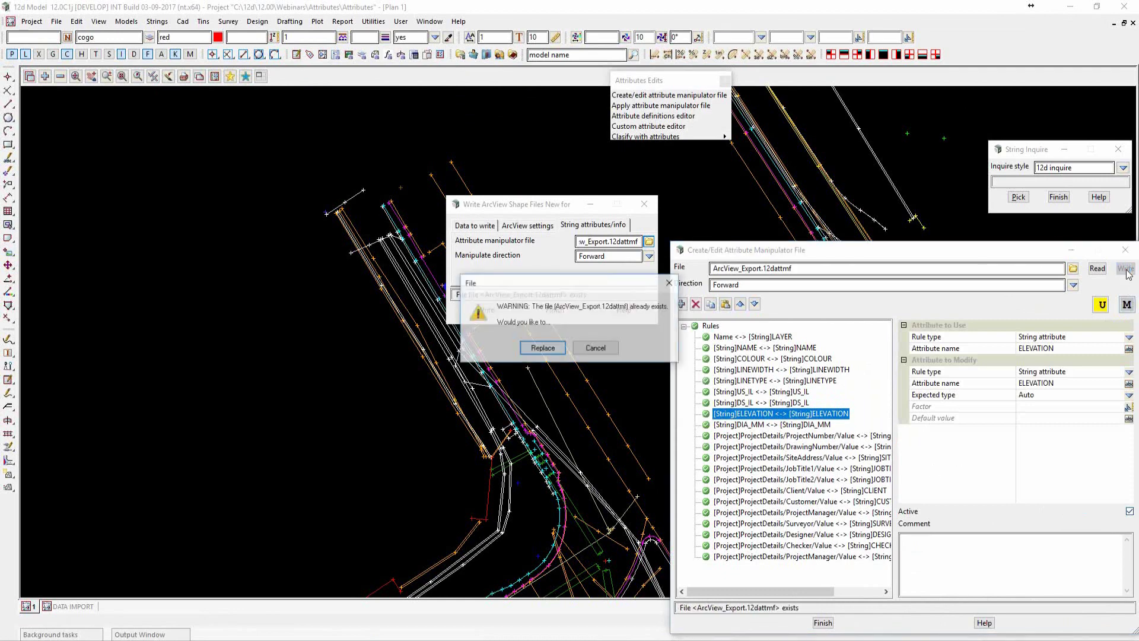
{"action": "left_click", "coordinate": [543, 352]}
{"action": "left_click", "coordinate": [486, 310]}
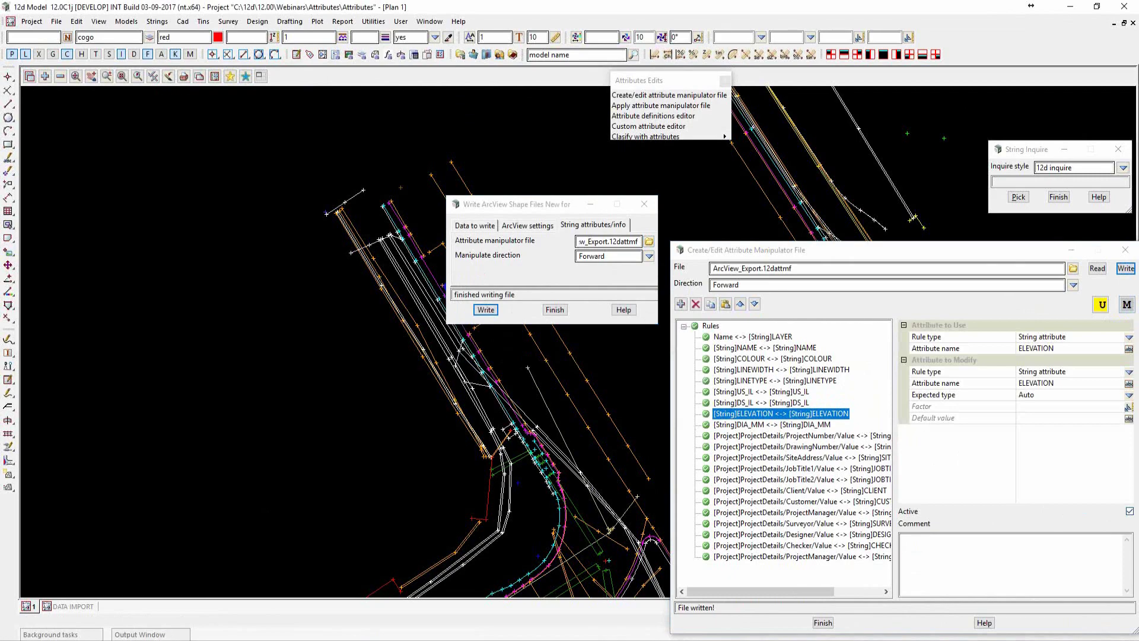
Switch to QGIS, refresh the file browser and add the rewritten STORMWATER__pt.shp using GDA94 / MGA zone 56
{"action": "left_click", "coordinate": [121, 640]}
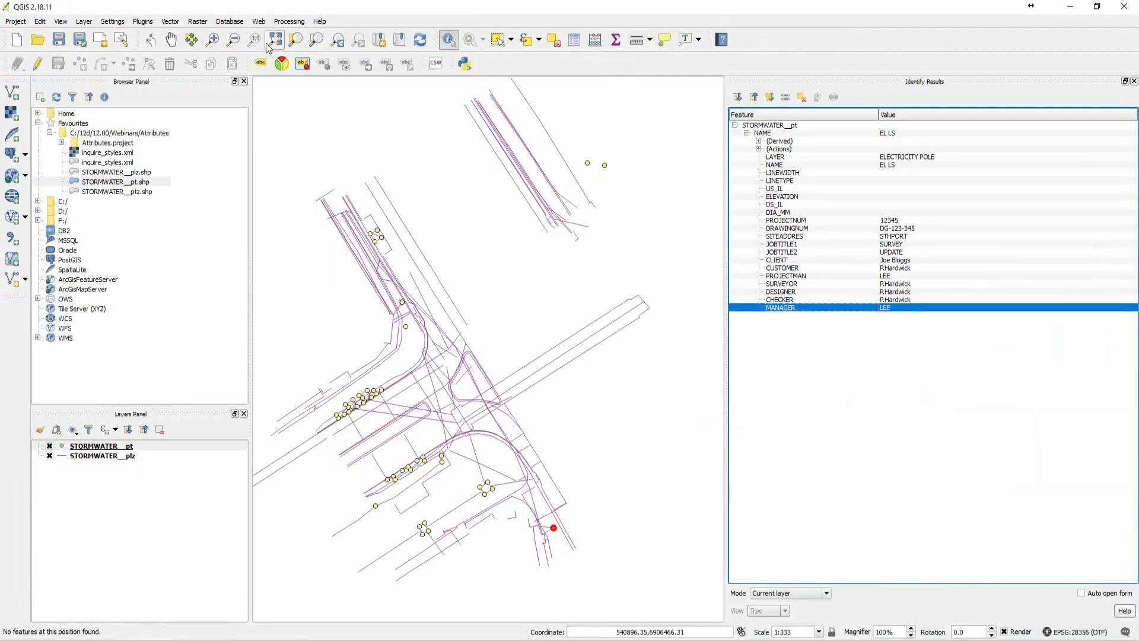
{"action": "left_click", "coordinate": [105, 98]}
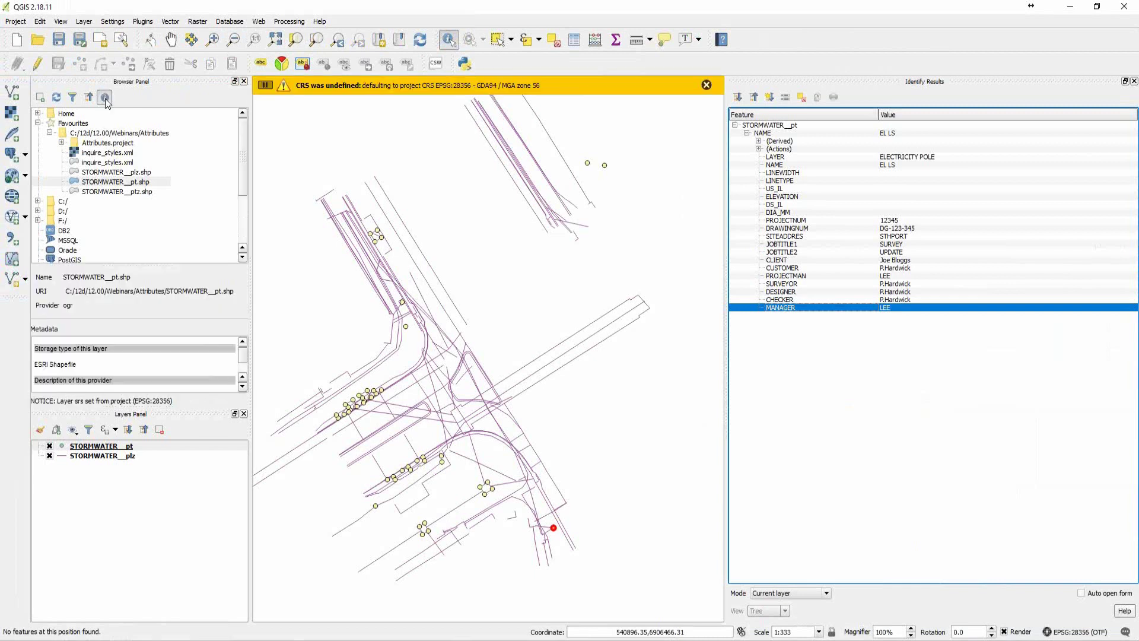
{"action": "left_click", "coordinate": [105, 98]}
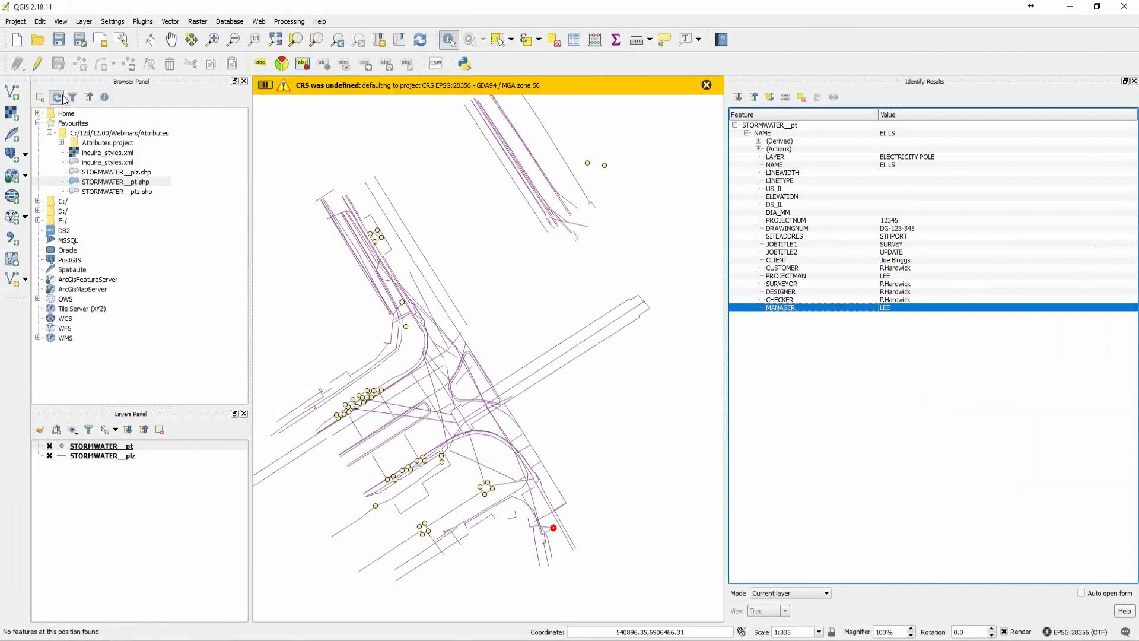
{"action": "double_click", "coordinate": [125, 184]}
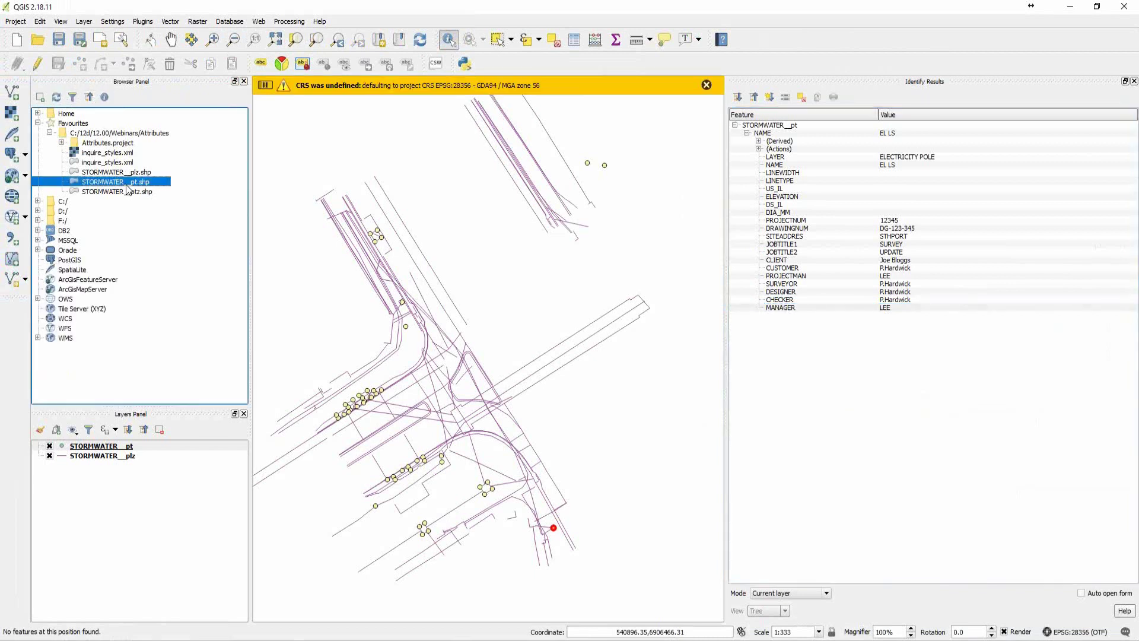
{"action": "left_click", "coordinate": [104, 139]}
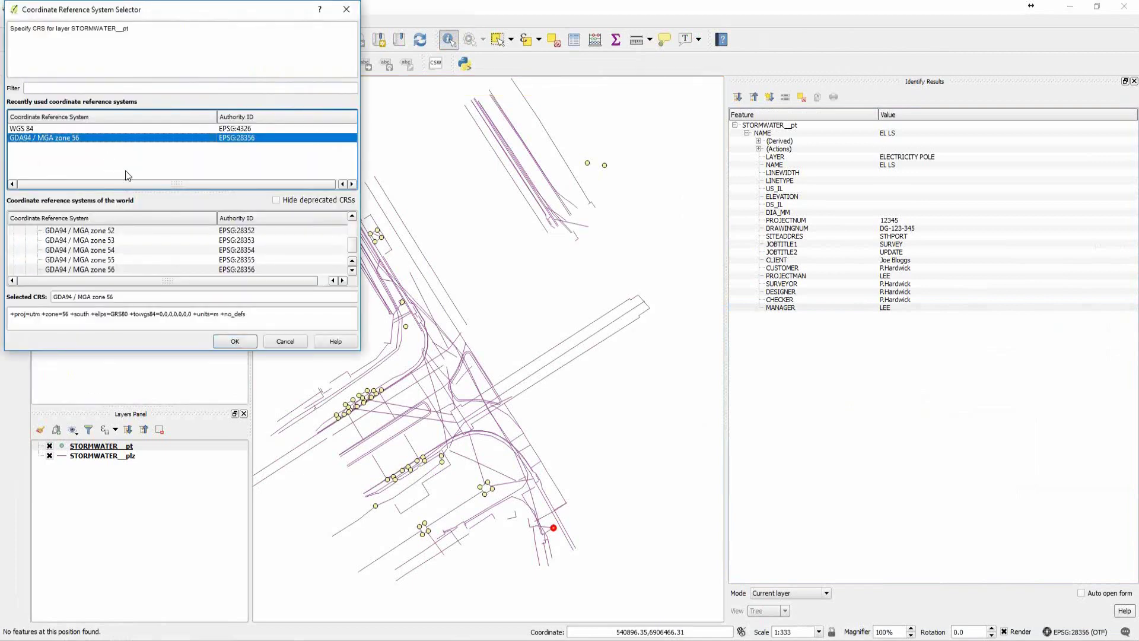
{"action": "left_click", "coordinate": [240, 337]}
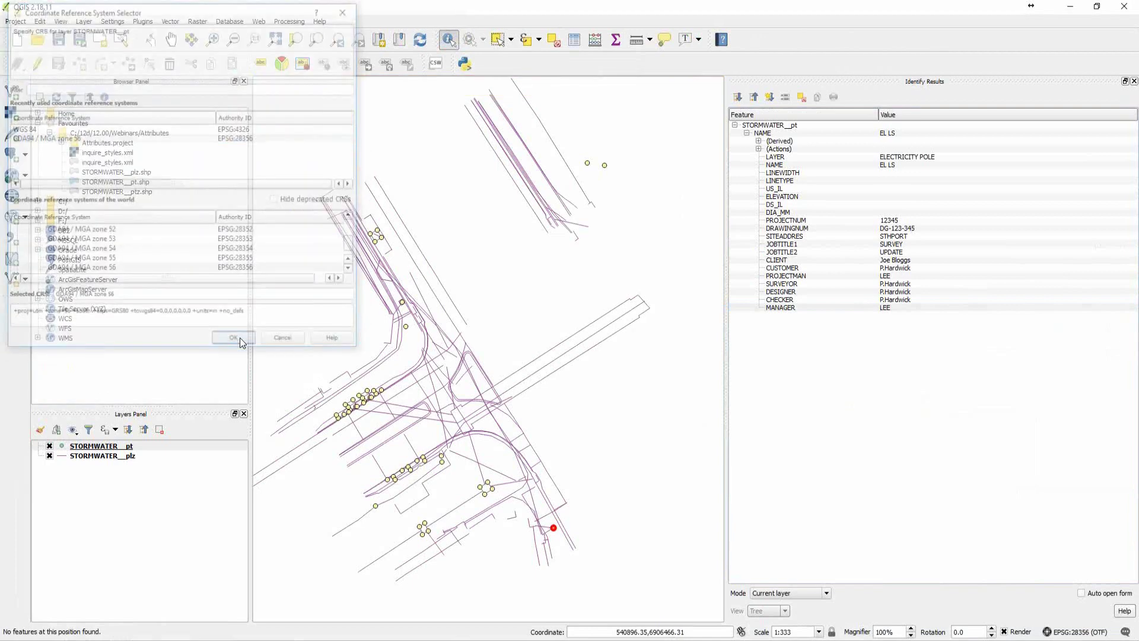
Add STORMWATER__ptz.shp as a layer using the GDA94 / MGA zone 56 coordinate reference system
{"action": "double_click", "coordinate": [147, 193]}
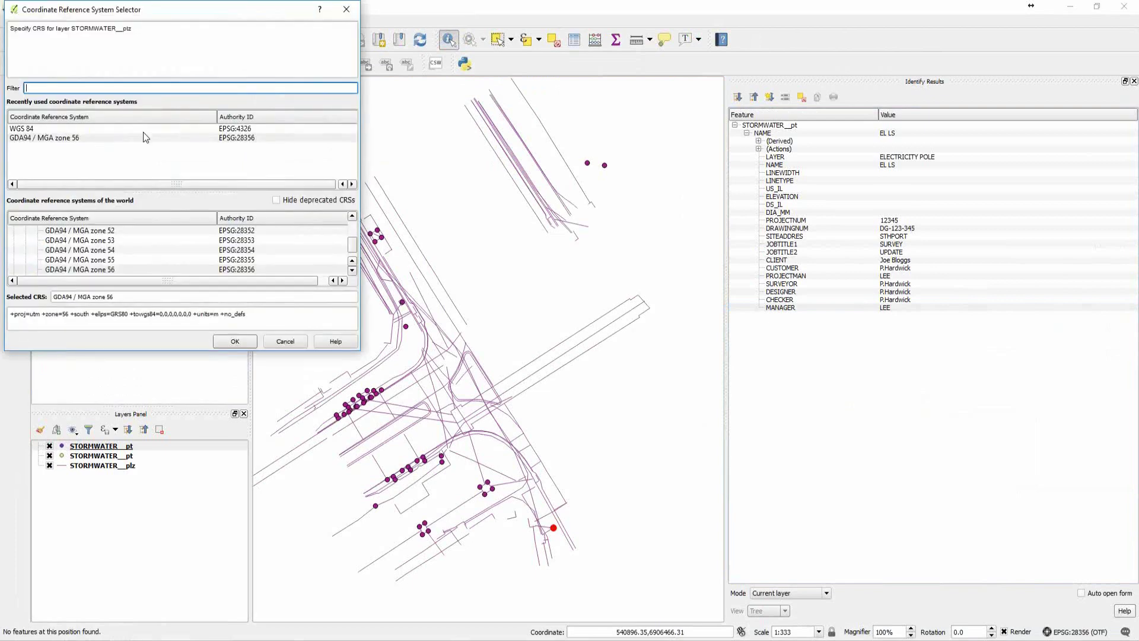
{"action": "left_click", "coordinate": [145, 137]}
{"action": "left_click", "coordinate": [237, 341]}
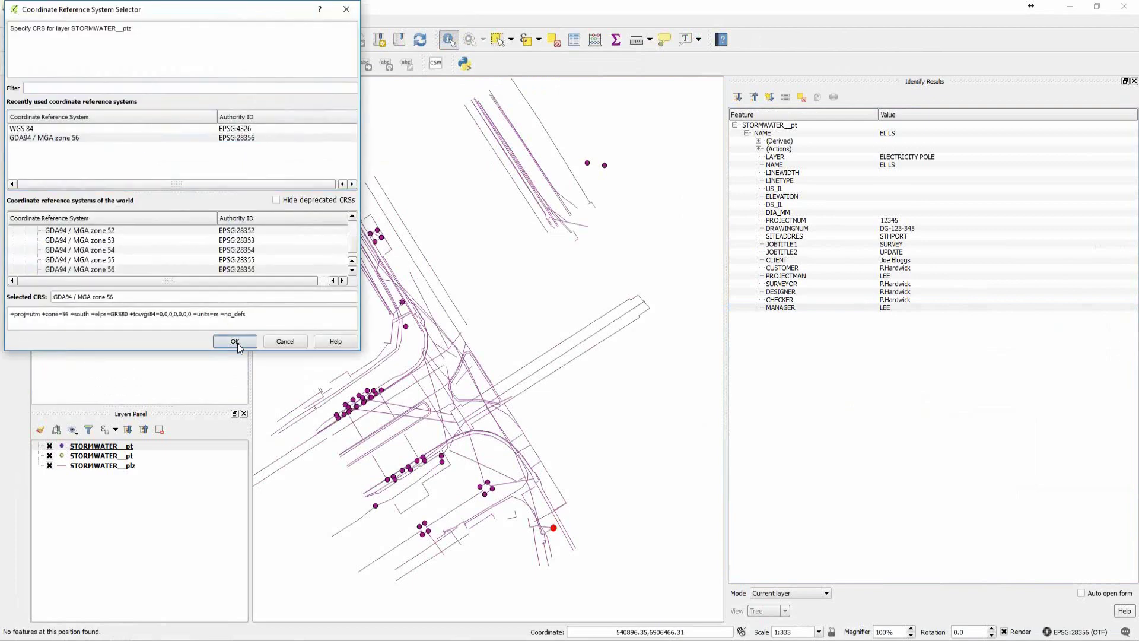
Identify the STORMWATER__ptz point at the upper end of the long diagonal line, examine its attributes, then clear the result
{"action": "scroll", "coordinate": [673, 299], "scroll_direction": "up", "scroll_amount": 4}
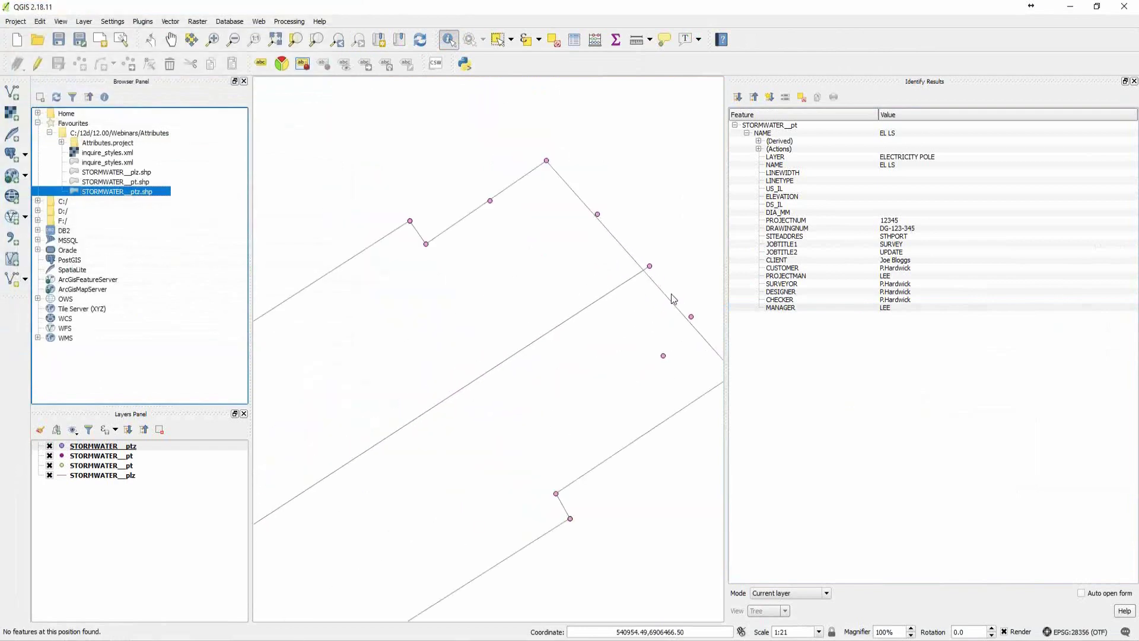
{"action": "left_click", "coordinate": [651, 268]}
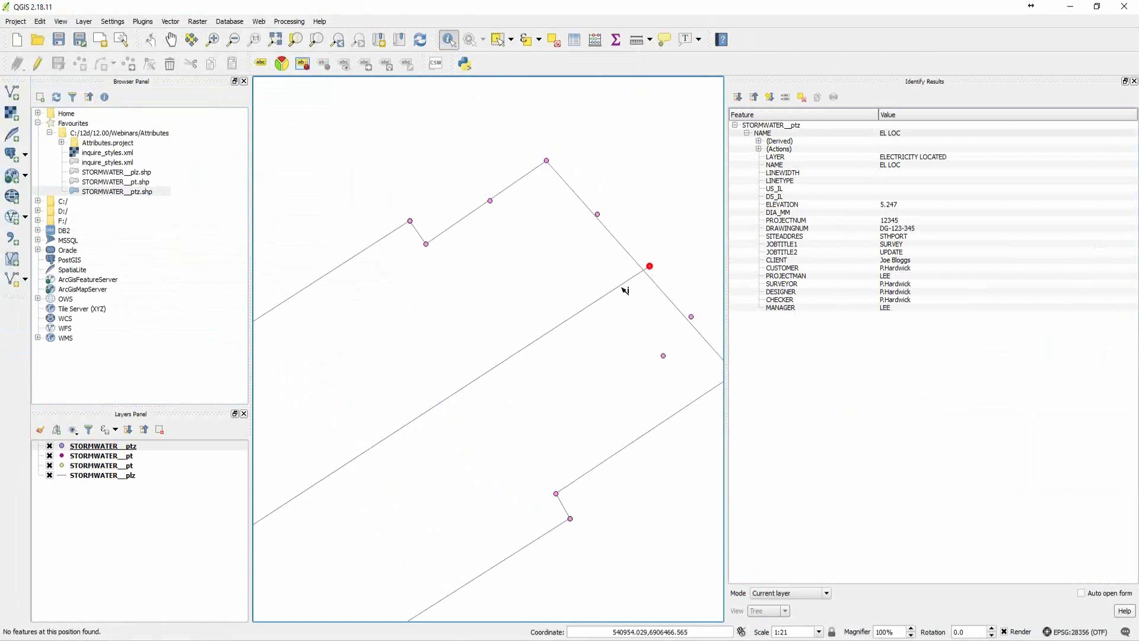
{"action": "left_click", "coordinate": [626, 290]}
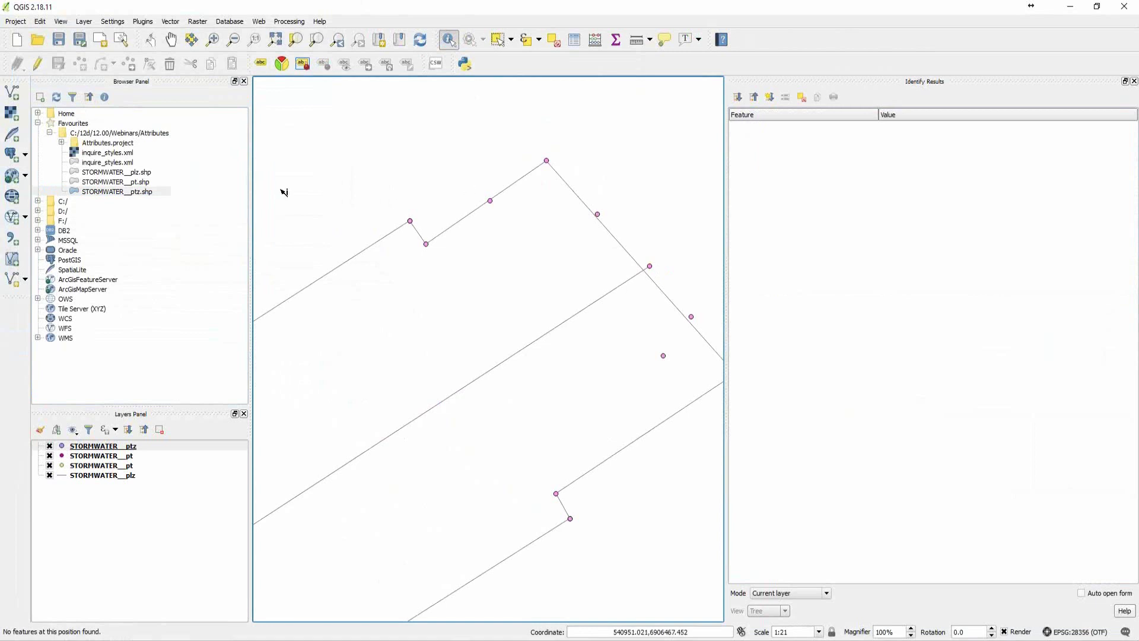
Add the rewritten STORMWATER__plz.shp using GDA94 / MGA zone 56 and identify the long diagonal line between the two parallel lines
{"action": "double_click", "coordinate": [148, 173]}
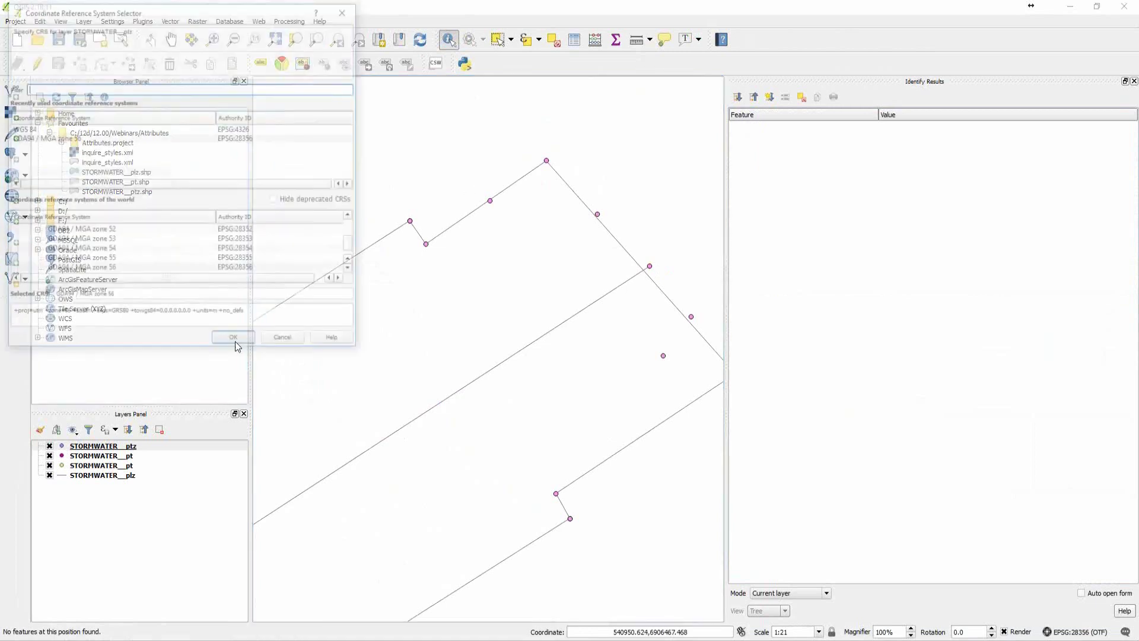
{"action": "left_click", "coordinate": [237, 340]}
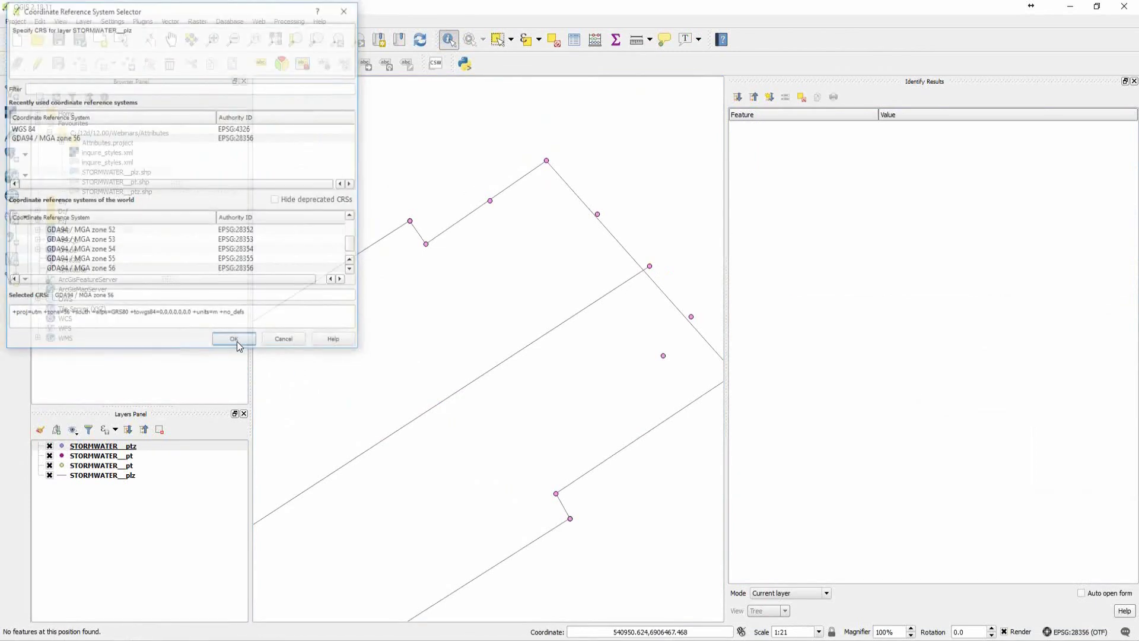
{"action": "left_click", "coordinate": [586, 311]}
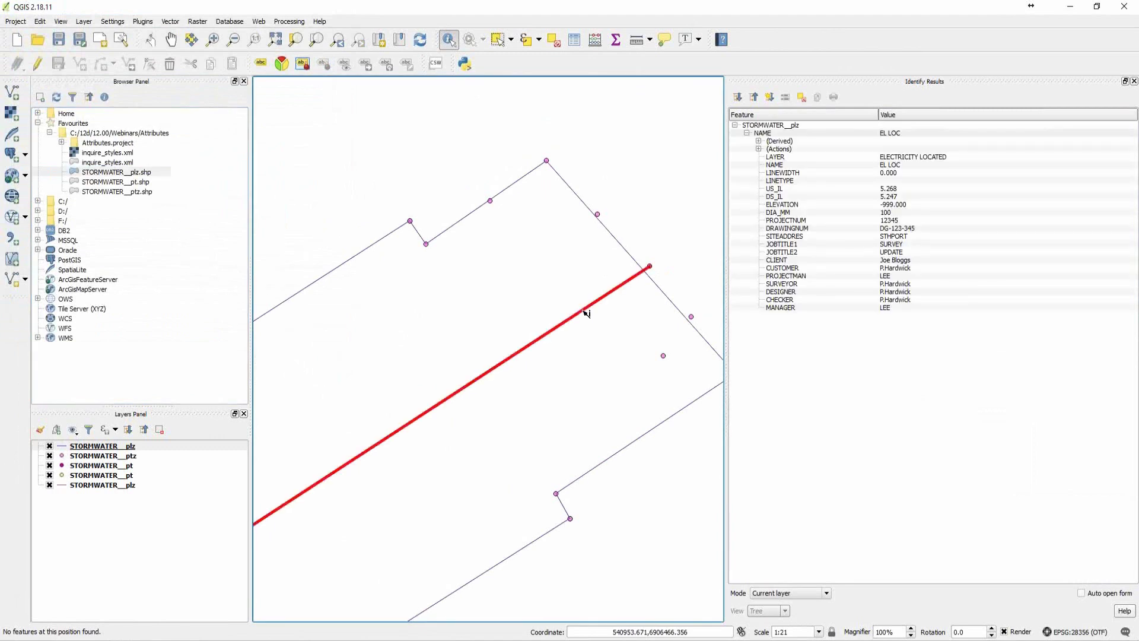
{"action": "scroll", "coordinate": [576, 362], "scroll_direction": "down", "scroll_amount": 4}
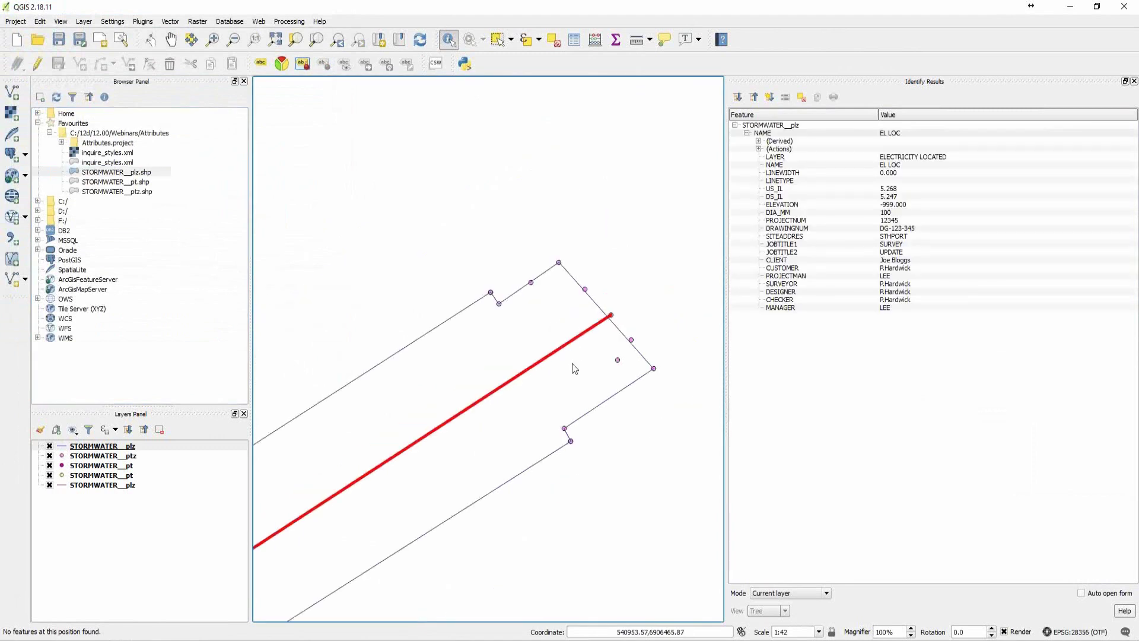
{"action": "scroll", "coordinate": [597, 319], "scroll_direction": "down", "scroll_amount": 2}
{"action": "scroll", "coordinate": [568, 333], "scroll_direction": "up", "scroll_amount": 3}
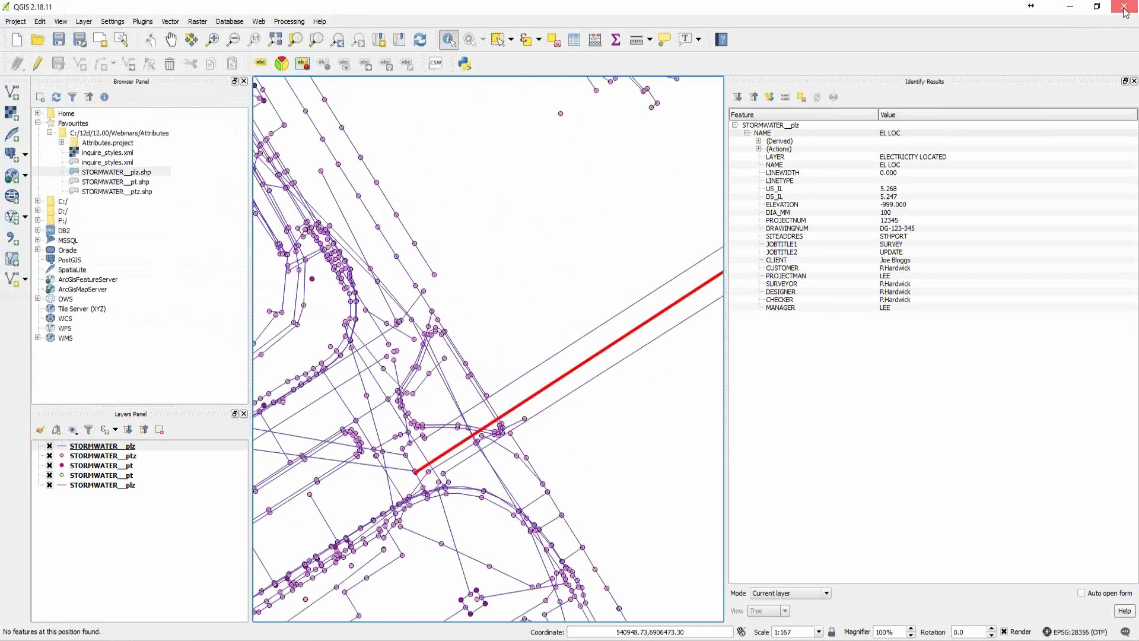
Close QGIS, return to 12d Model and close the attribute manipulator editor and the ArcView shape file export
{"action": "left_click", "coordinate": [1124, 12]}
{"action": "left_click", "coordinate": [570, 339]}
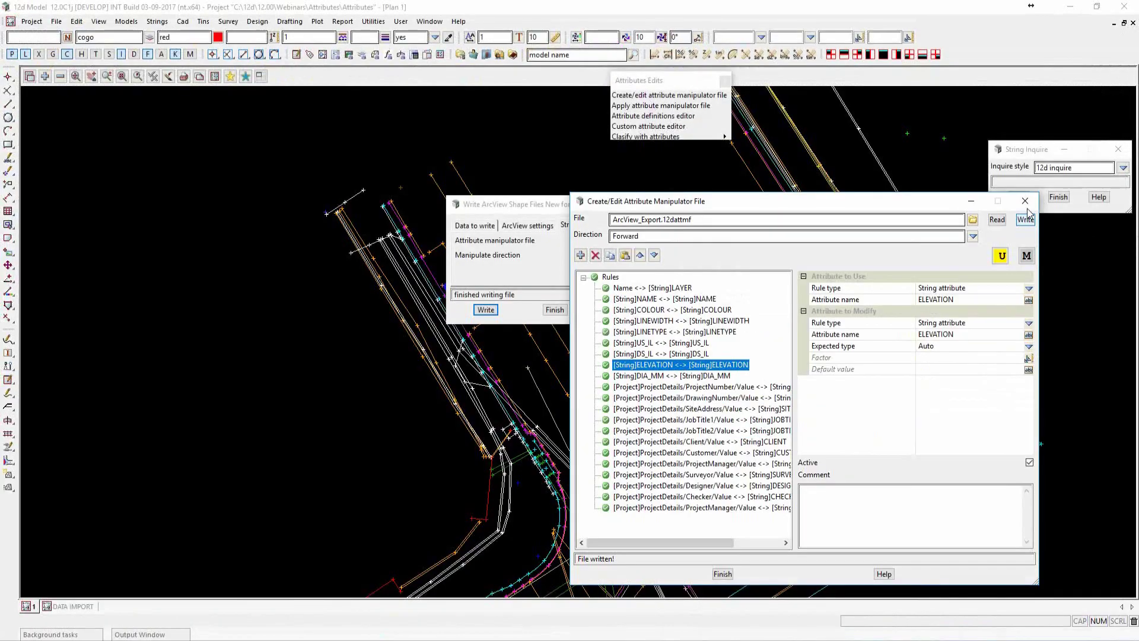
{"action": "left_click", "coordinate": [1025, 201]}
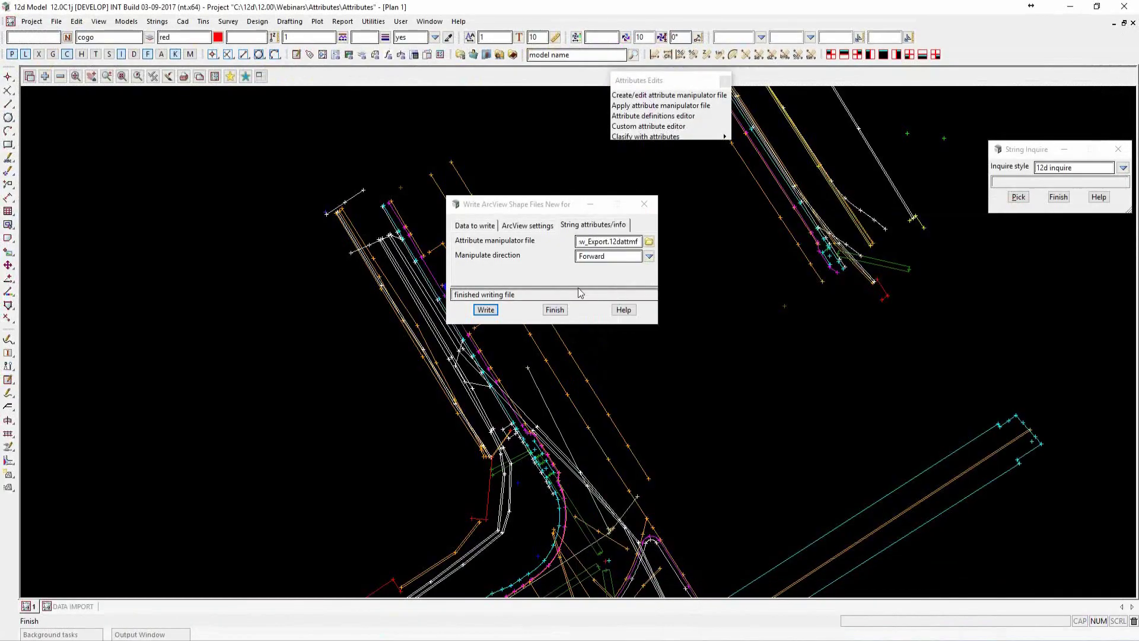
{"action": "left_click", "coordinate": [554, 310]}
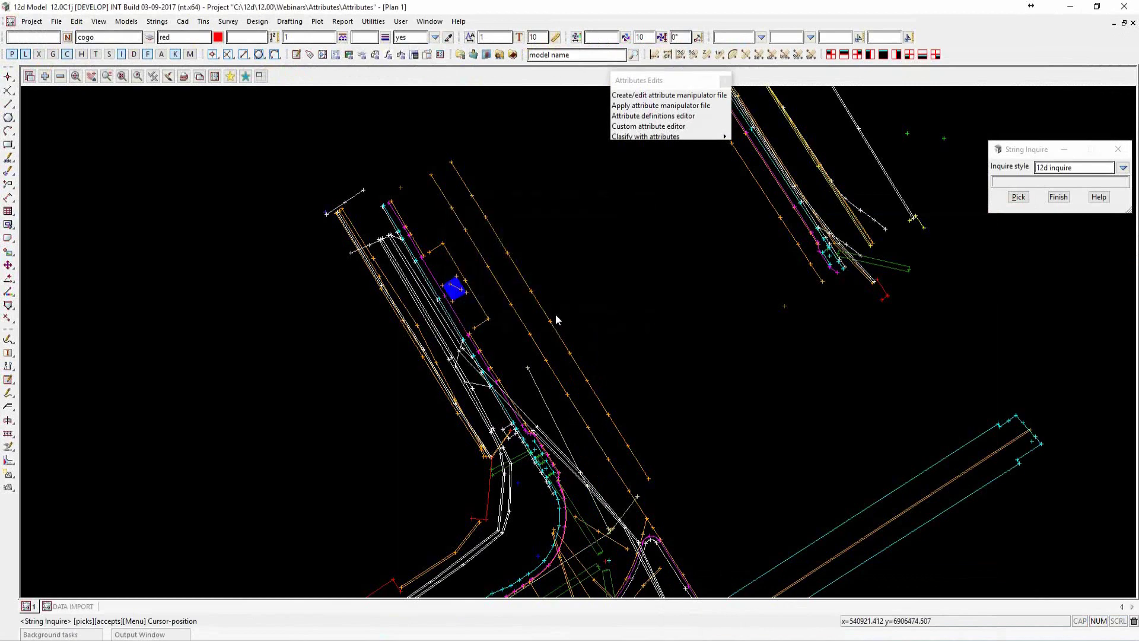
{"action": "scroll", "coordinate": [462, 188], "scroll_direction": "down", "scroll_amount": 2}
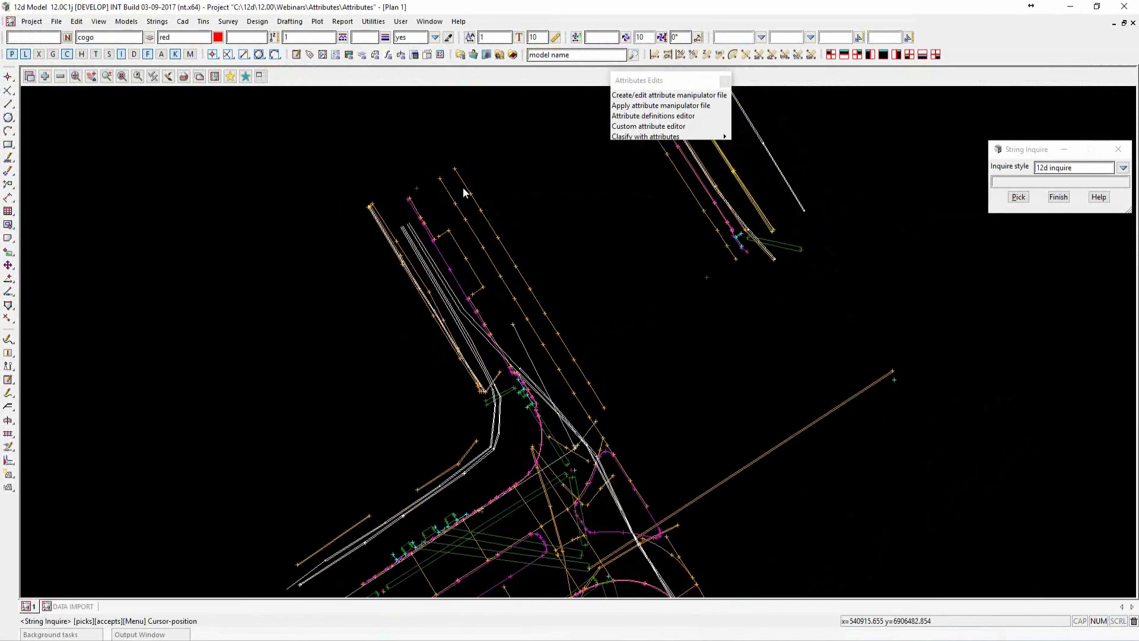
{"action": "scroll", "coordinate": [465, 203], "scroll_direction": "down", "scroll_amount": 1}
{"action": "scroll", "coordinate": [503, 411], "scroll_direction": "up", "scroll_amount": 1}
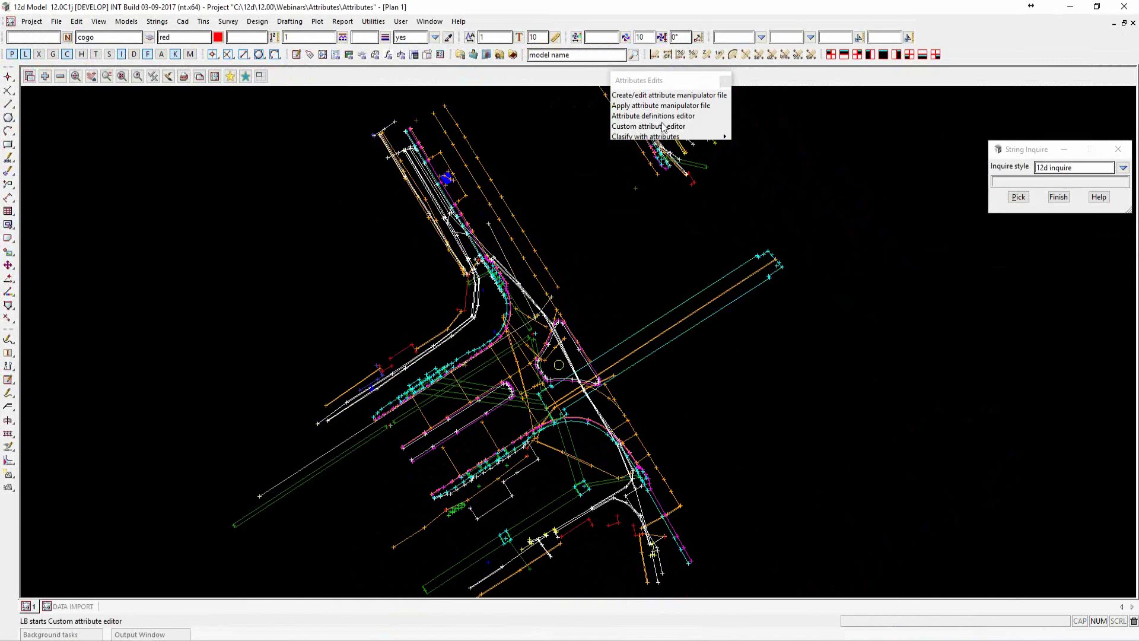
Start applying an attribute manipulator file and load the View 1 Lines.sbf filter as the data to manipulate
{"action": "left_click", "coordinate": [652, 106]}
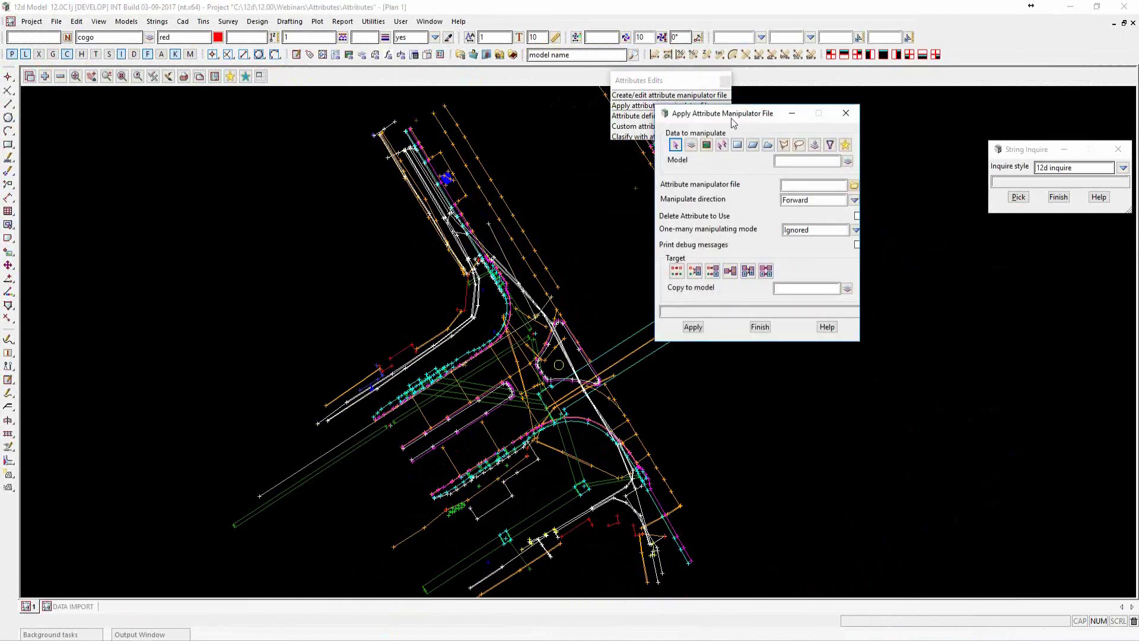
{"action": "left_click_drag", "start_coordinate": [732, 119], "coordinate": [647, 164]}
{"action": "left_click", "coordinate": [771, 231]}
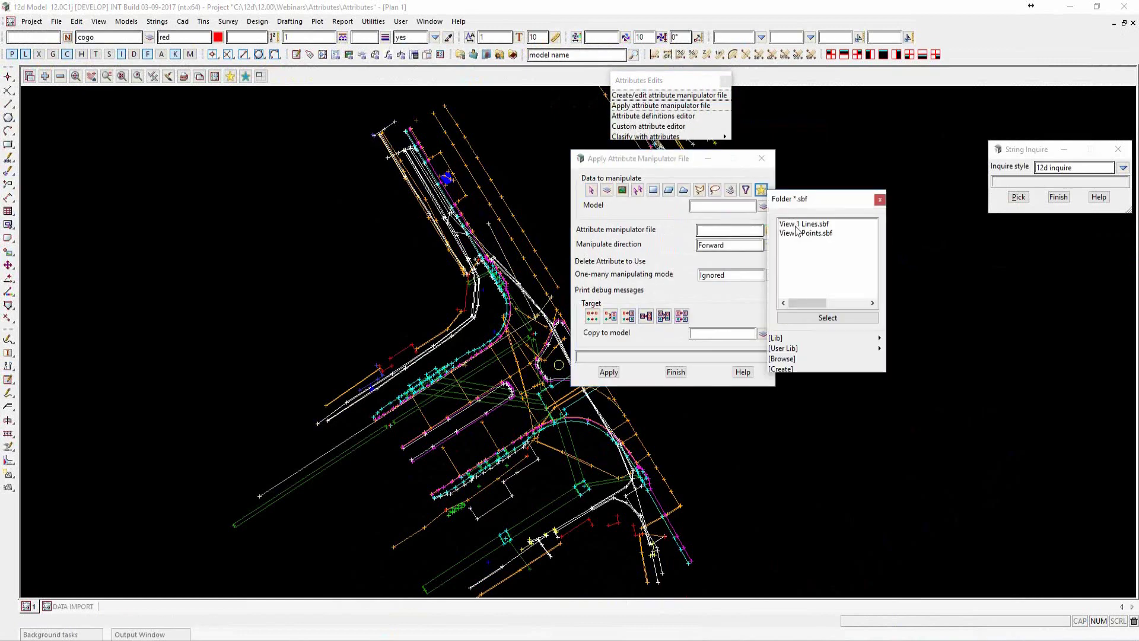
{"action": "left_click", "coordinate": [798, 225]}
{"action": "double_click", "coordinate": [796, 226]}
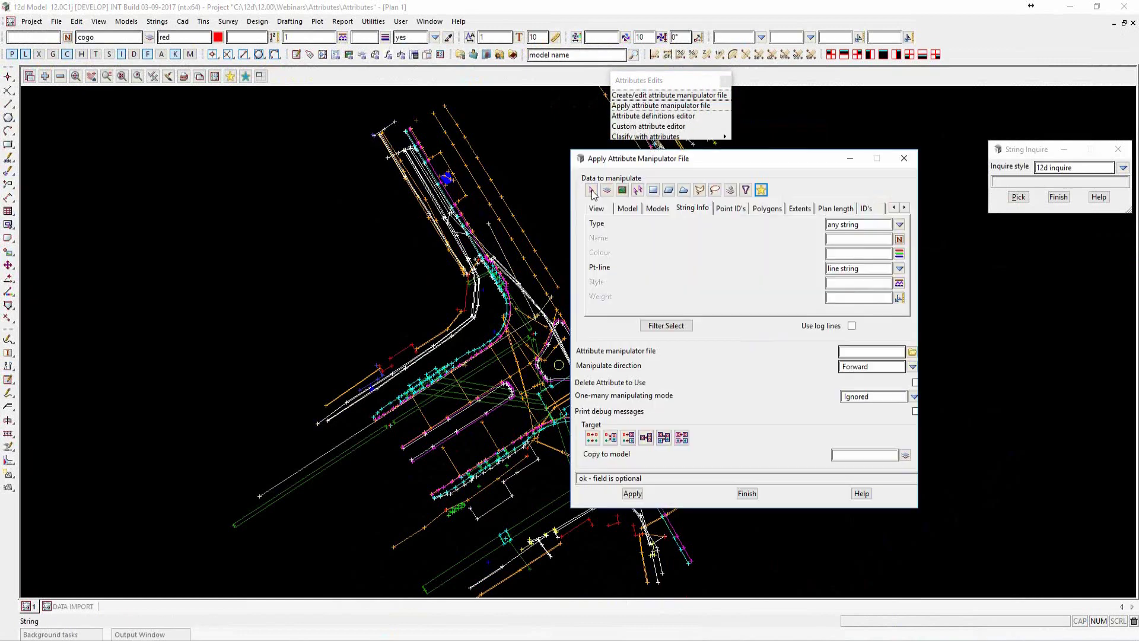
{"action": "left_click_drag", "start_coordinate": [673, 157], "coordinate": [501, 147]}
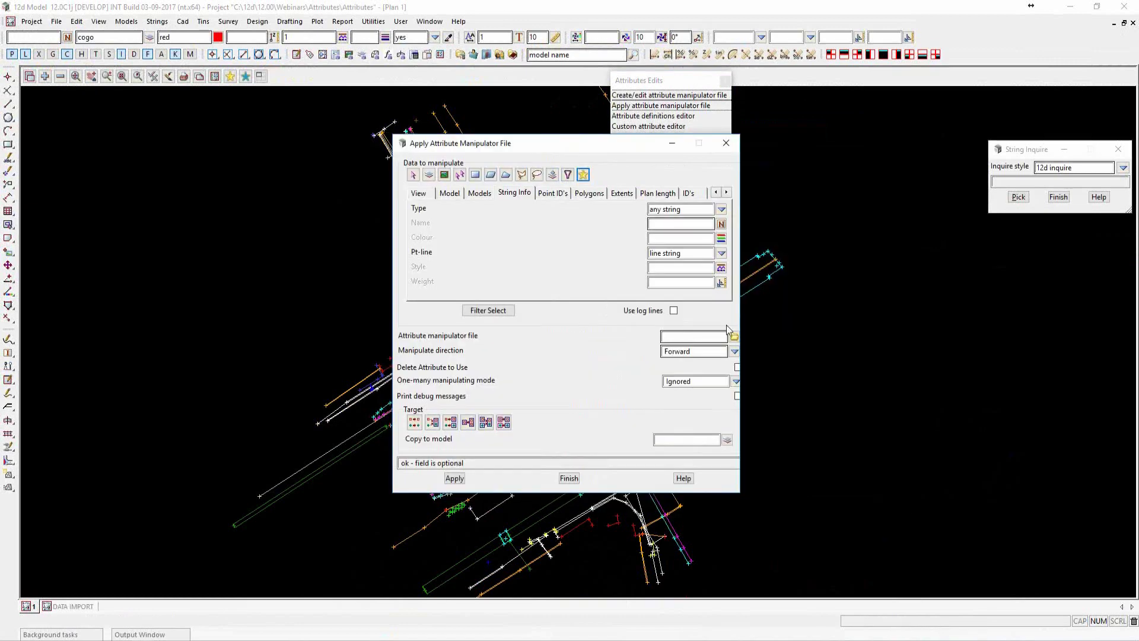
Set the attribute manipulator file to KLM Export Point Attributes.12dattmf and open that file for editing
{"action": "left_click", "coordinate": [734, 335]}
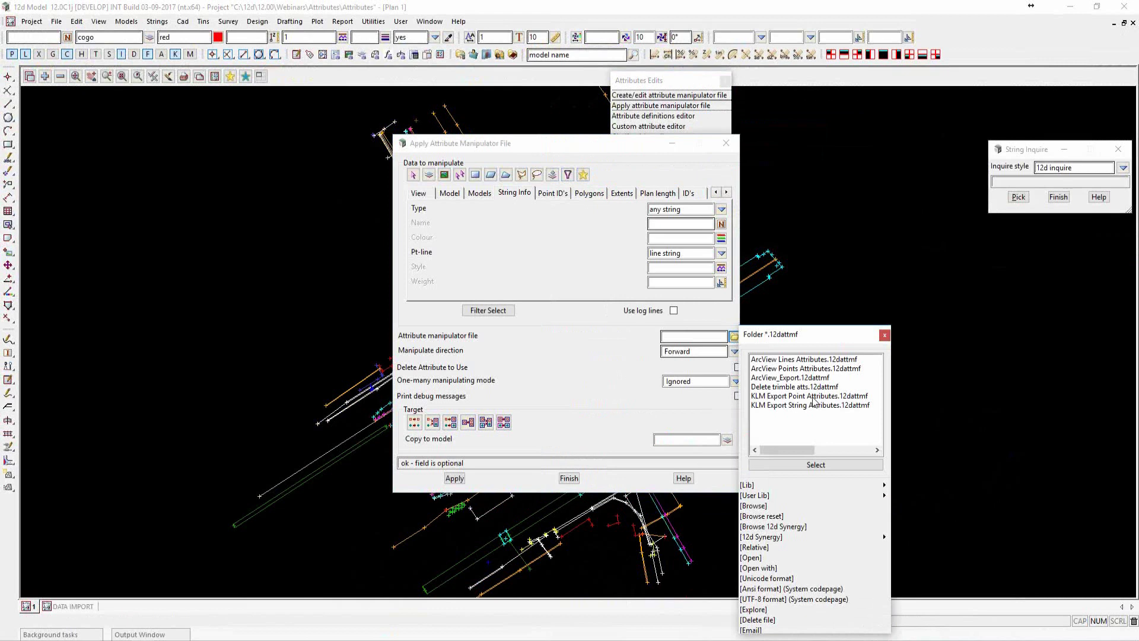
{"action": "double_click", "coordinate": [813, 397]}
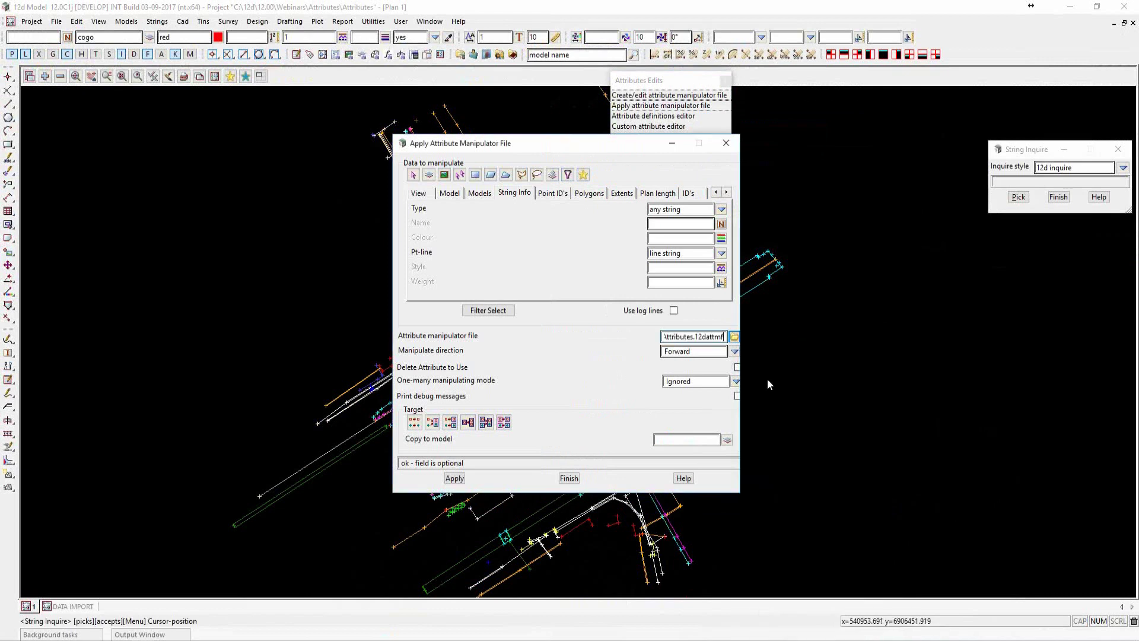
{"action": "left_click", "coordinate": [735, 339]}
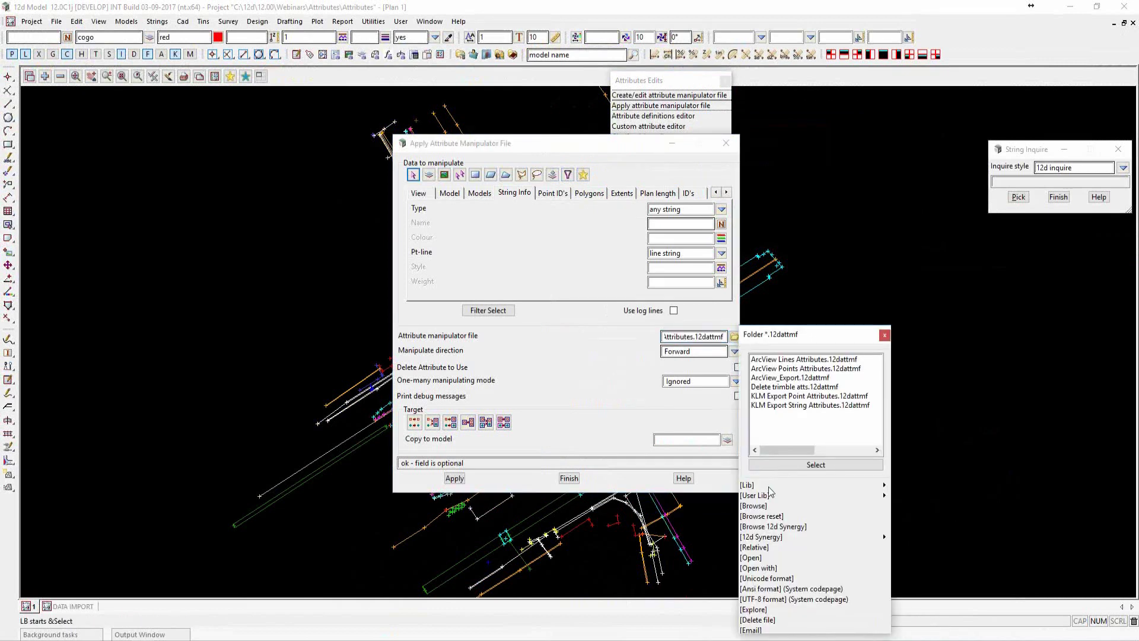
{"action": "left_click", "coordinate": [756, 557]}
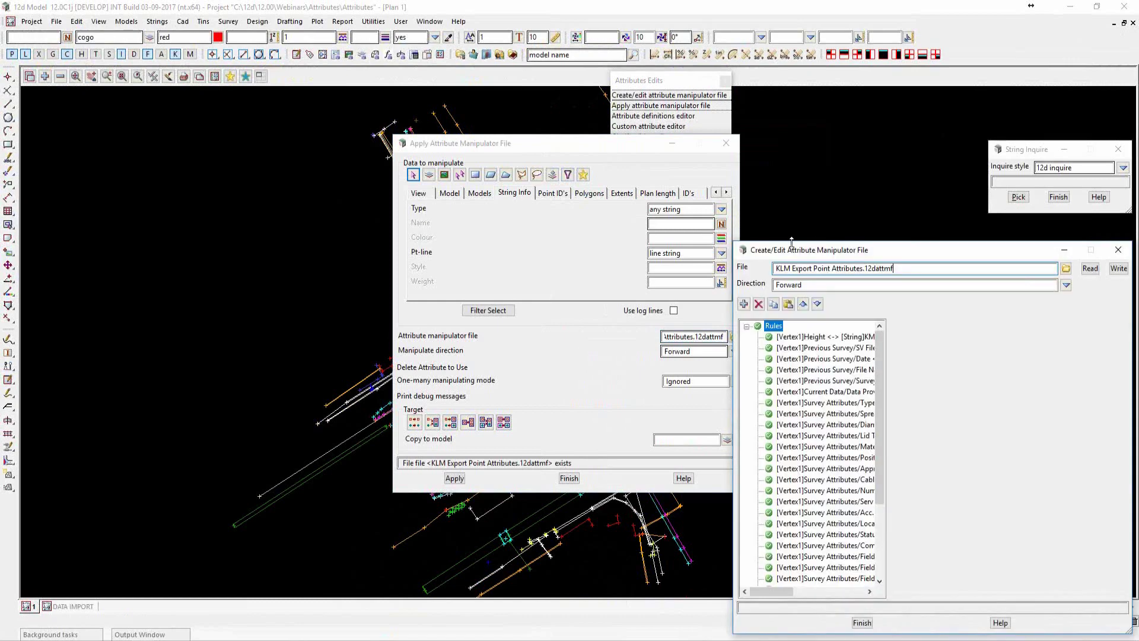
Enlarge the manipulator file editor and examine the full settings of the Previous Survey/SV File and Prims Constant rules
{"action": "left_click_drag", "start_coordinate": [818, 242], "coordinate": [818, 107]}
{"action": "left_click_drag", "start_coordinate": [892, 245], "coordinate": [1023, 244]}
{"action": "left_click", "coordinate": [915, 211]}
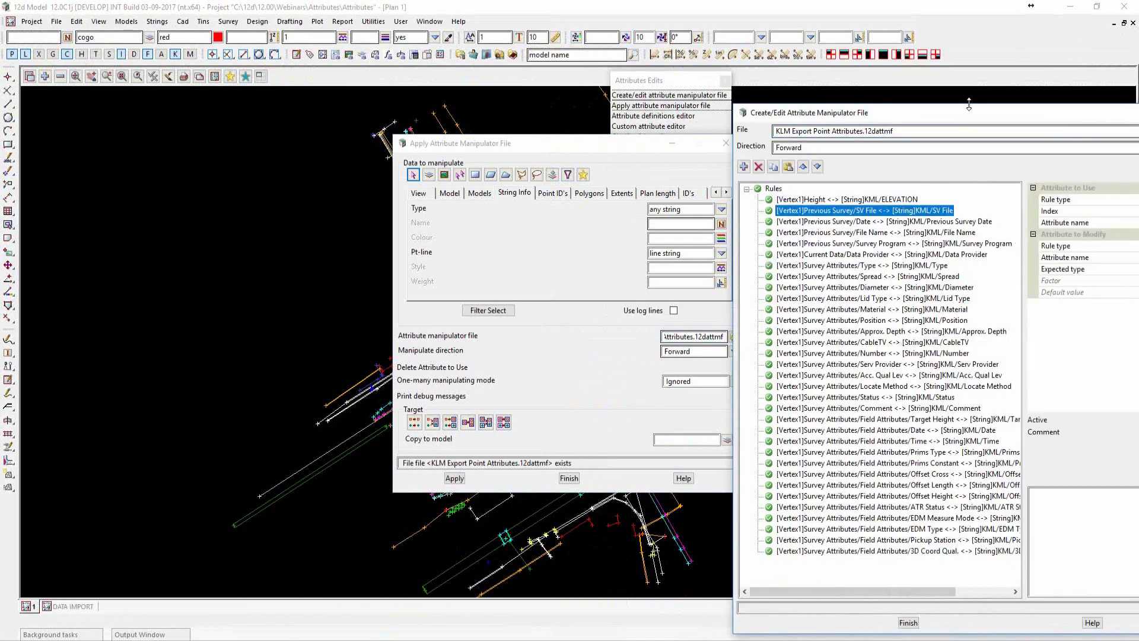
{"action": "left_click_drag", "start_coordinate": [971, 122], "coordinate": [724, 61]}
{"action": "left_click_drag", "start_coordinate": [1025, 230], "coordinate": [1087, 232]}
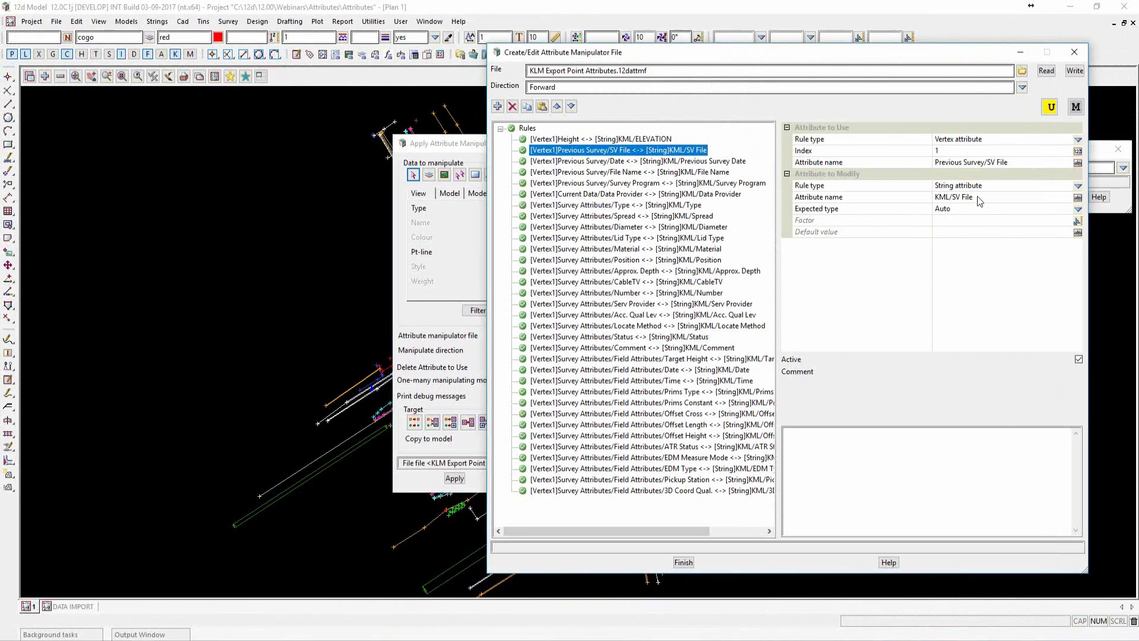
{"action": "left_click_drag", "start_coordinate": [777, 315], "coordinate": [831, 333]}
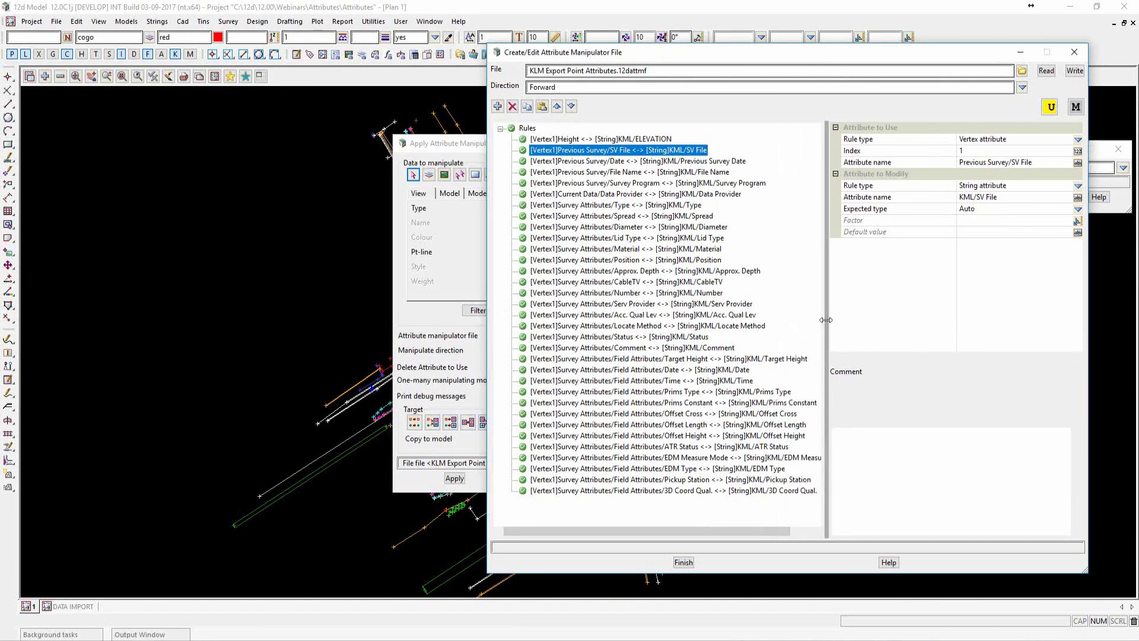
{"action": "left_click", "coordinate": [766, 403]}
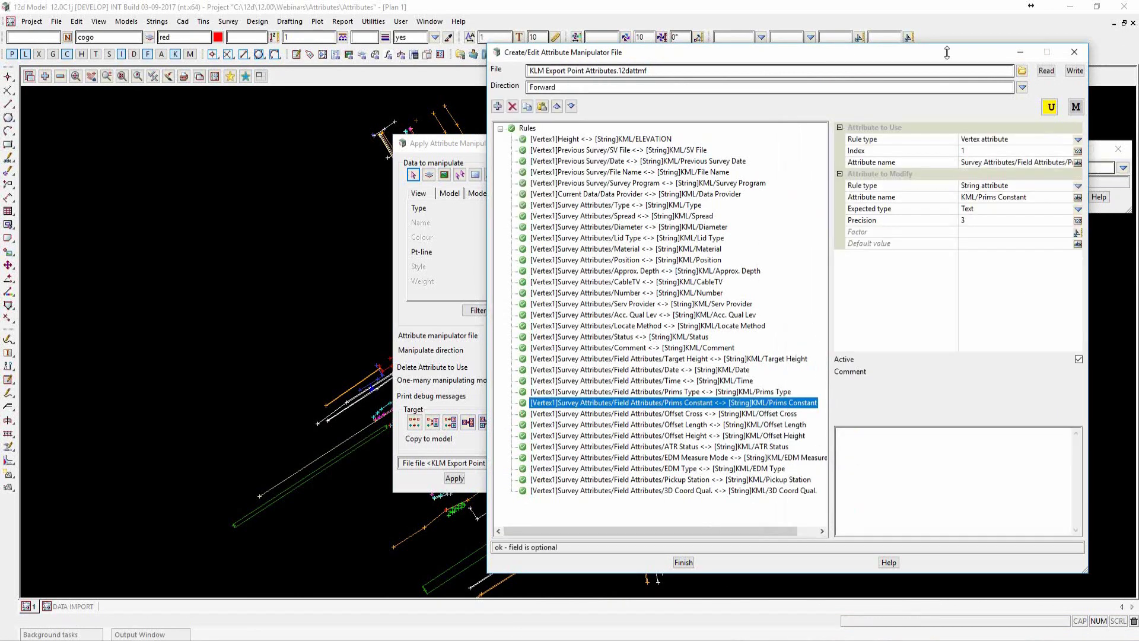
{"action": "left_click_drag", "start_coordinate": [900, 59], "coordinate": [779, 59]}
{"action": "left_click_drag", "start_coordinate": [967, 158], "coordinate": [1064, 157]}
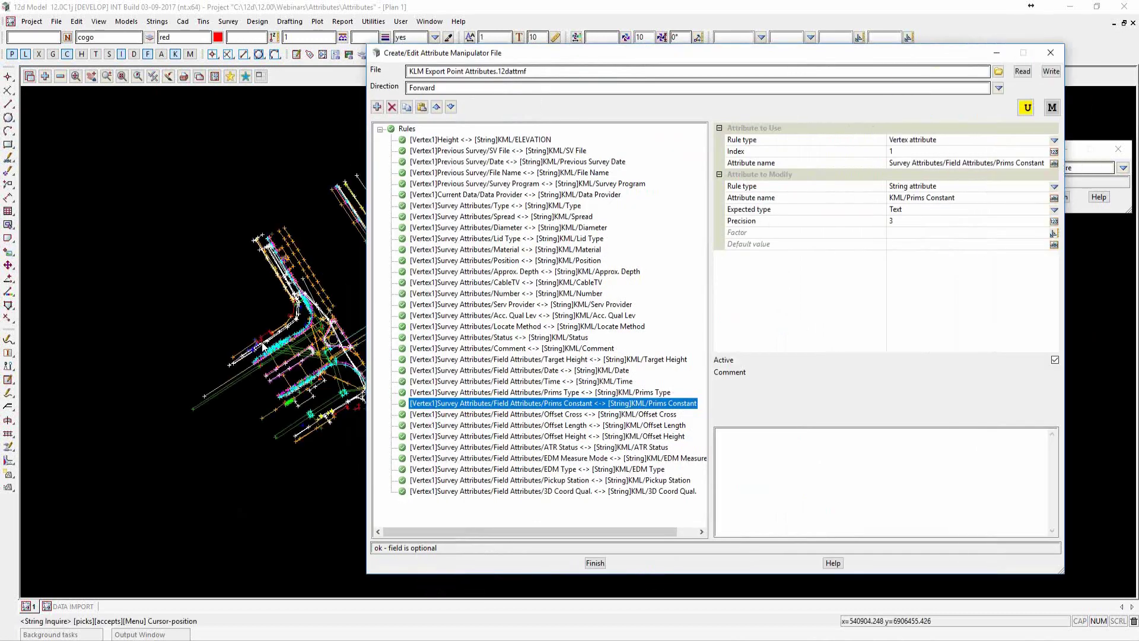
Bring up the attributes of the line marking stop bar string in the plan and list its vertex Survey Attributes group
{"action": "scroll", "coordinate": [316, 368], "scroll_direction": "up", "scroll_amount": 5}
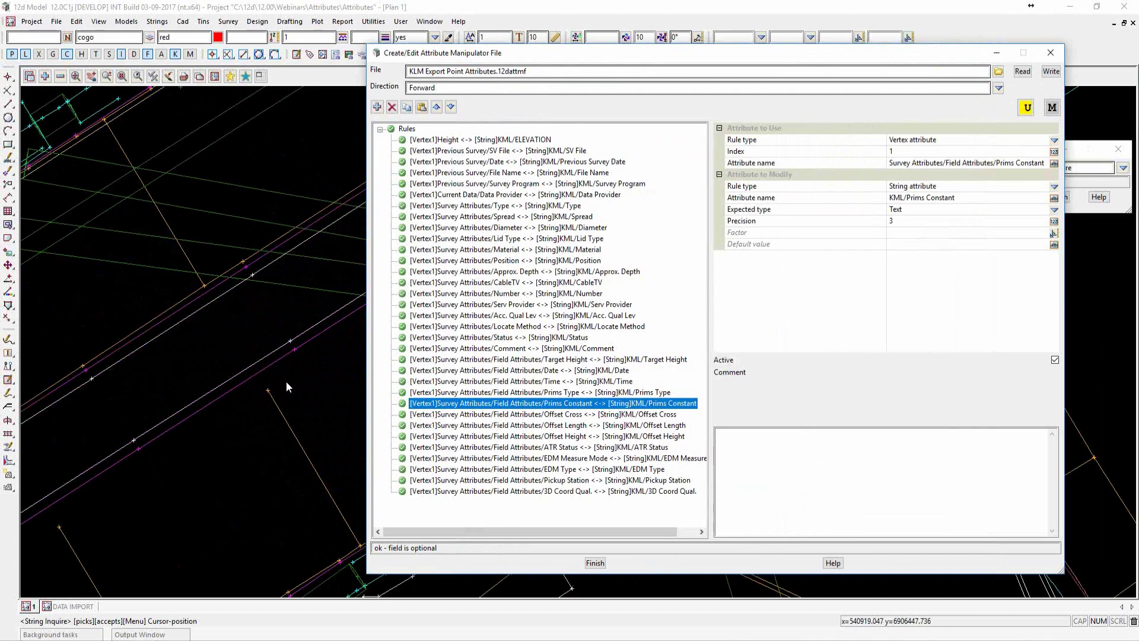
{"action": "left_click", "coordinate": [286, 382]}
{"action": "key", "text": "ctrl+a"}
{"action": "left_click", "coordinate": [267, 392]}
{"action": "middle_click", "coordinate": [267, 393]}
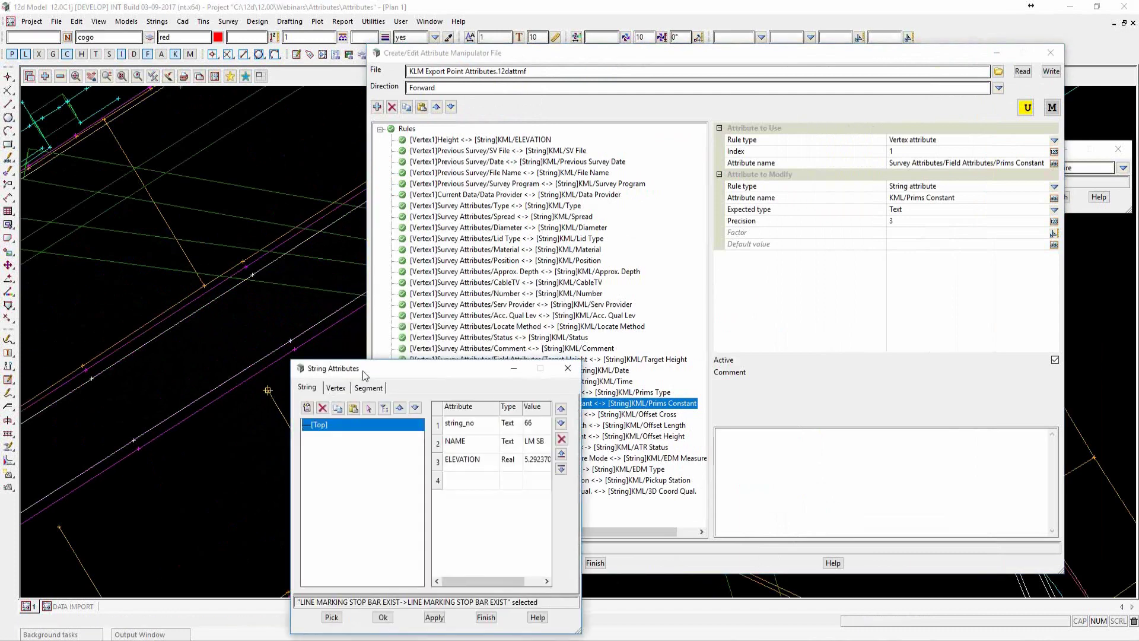
{"action": "left_click", "coordinate": [90, 132]}
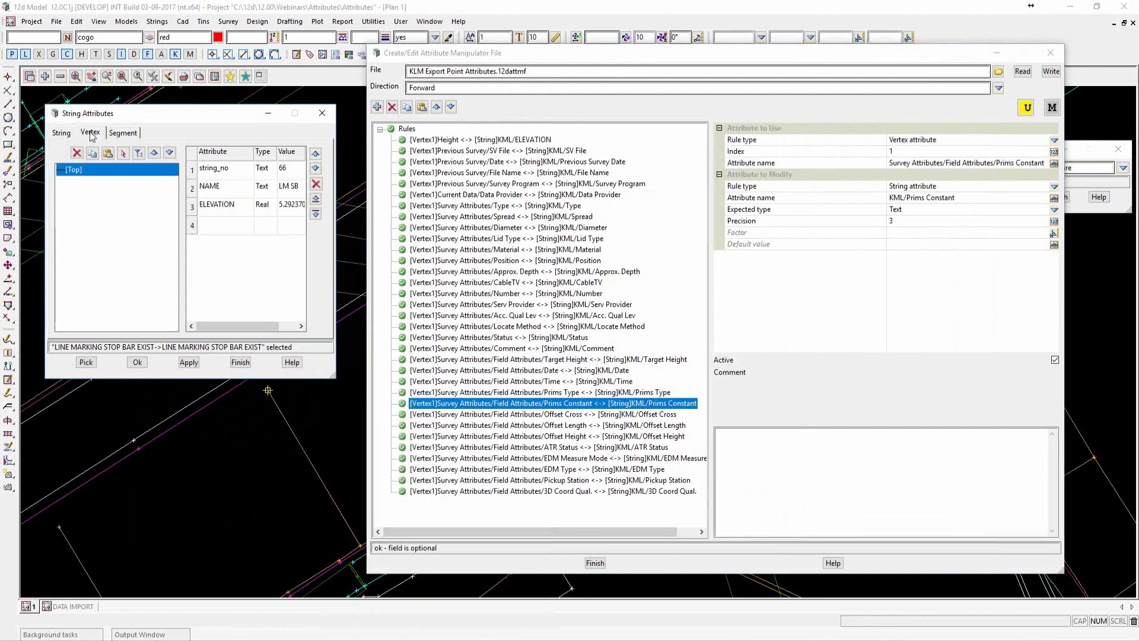
{"action": "left_click", "coordinate": [68, 198]}
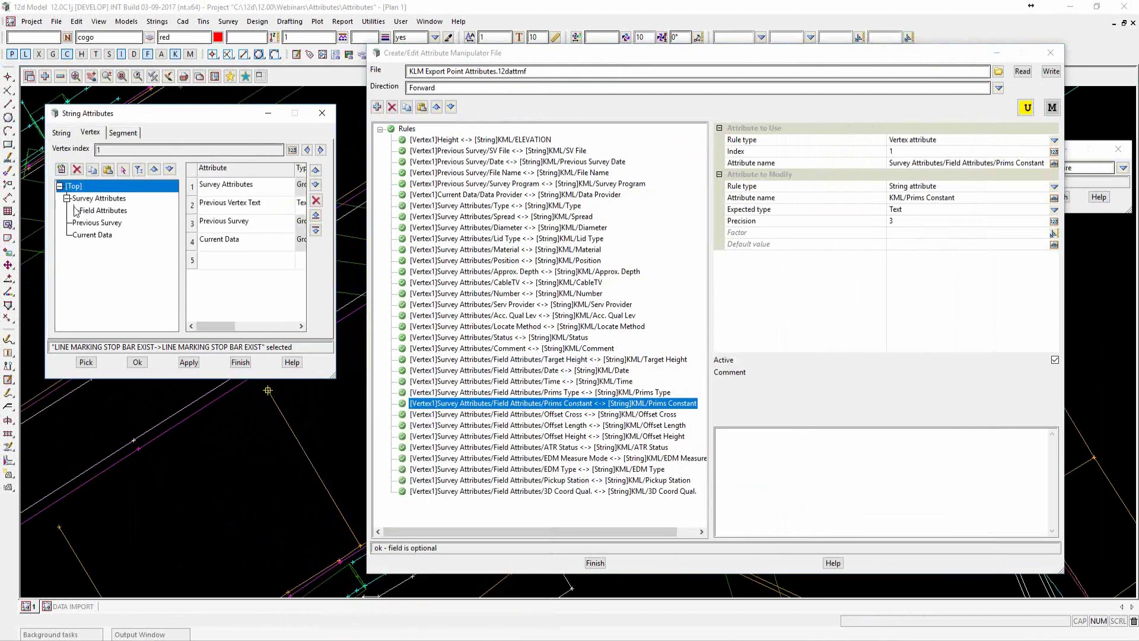
{"action": "left_click", "coordinate": [97, 199]}
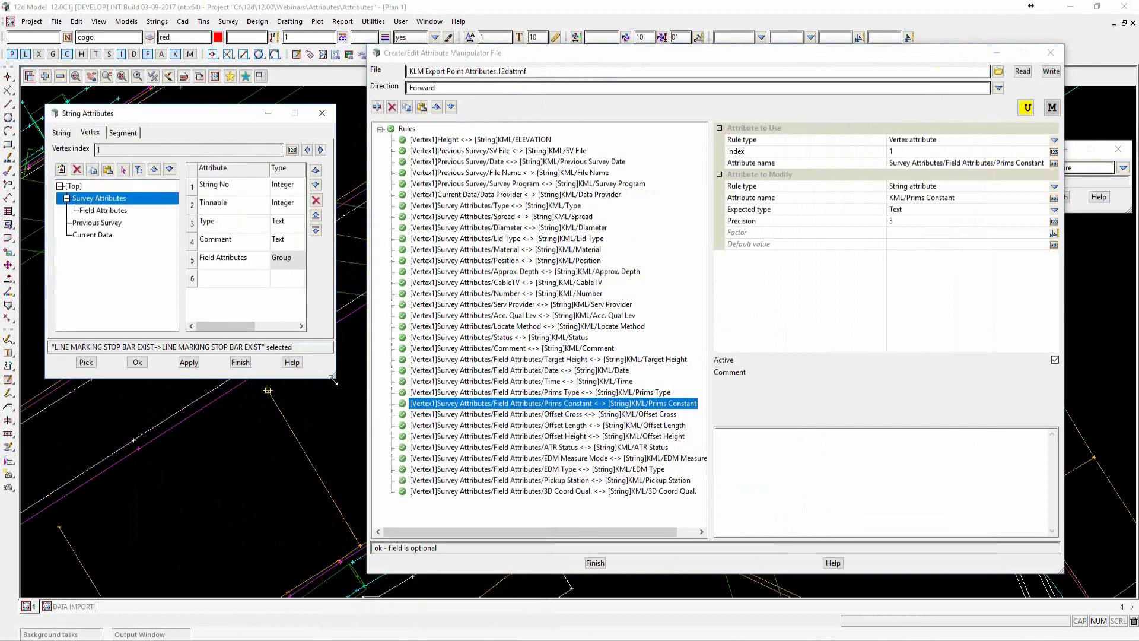
{"action": "left_click_drag", "start_coordinate": [333, 380], "coordinate": [457, 505]}
Compare the vertex's Survey Attributes group with its nested Field Attributes group, then close the string attributes
{"action": "left_click", "coordinate": [121, 210]}
{"action": "left_click", "coordinate": [114, 200]}
{"action": "left_click", "coordinate": [116, 211]}
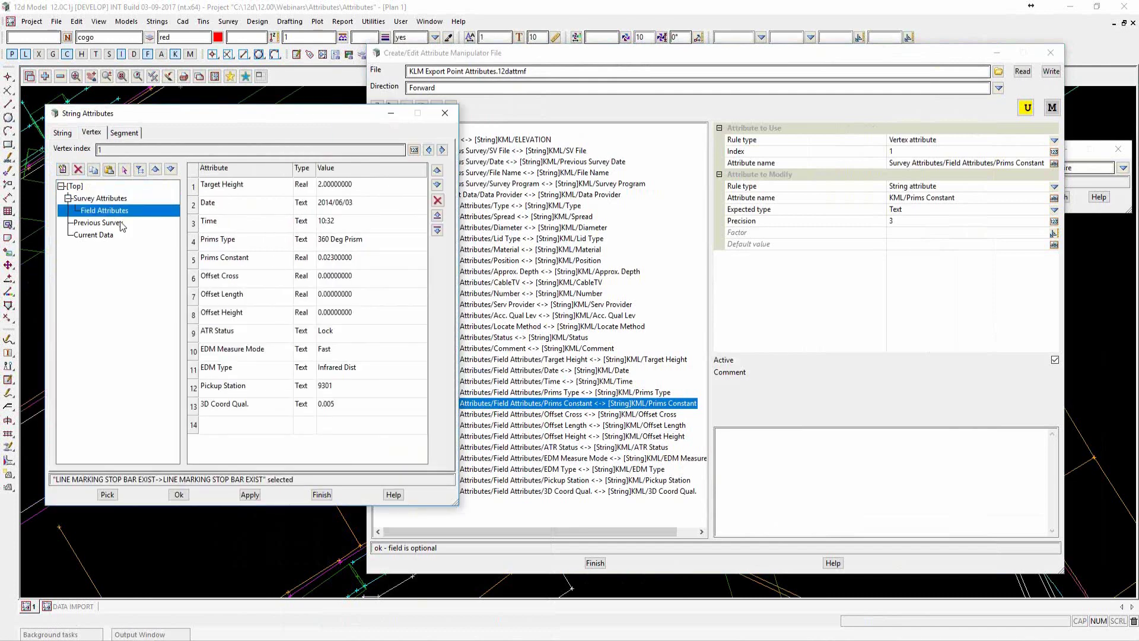
{"action": "left_click", "coordinate": [105, 199]}
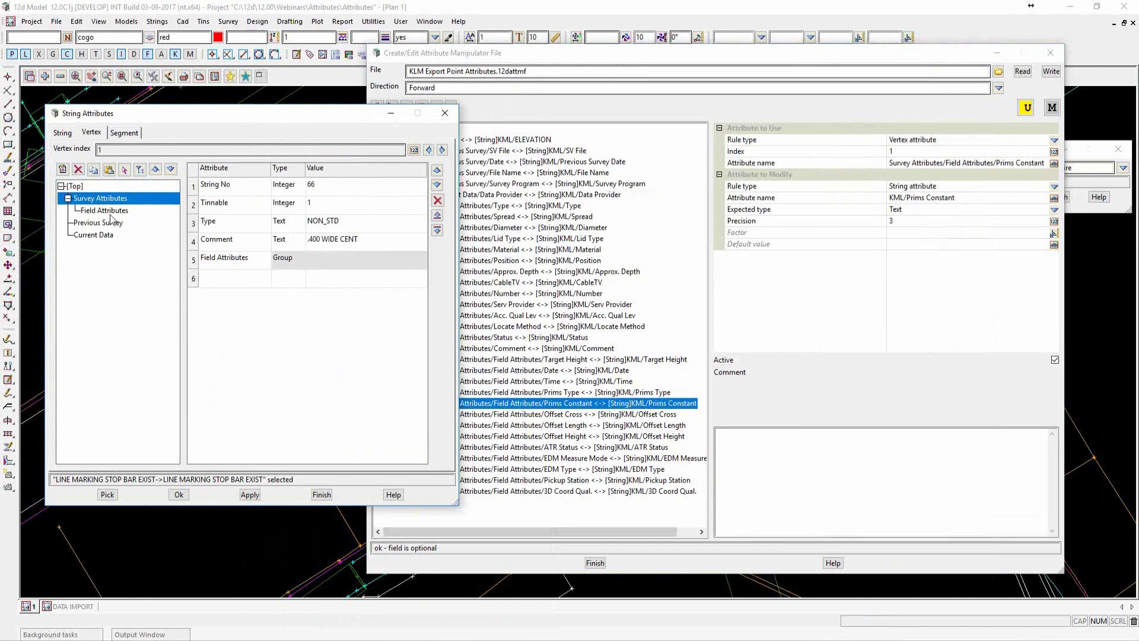
{"action": "left_click", "coordinate": [110, 211]}
{"action": "left_click", "coordinate": [114, 200]}
{"action": "left_click", "coordinate": [330, 498]}
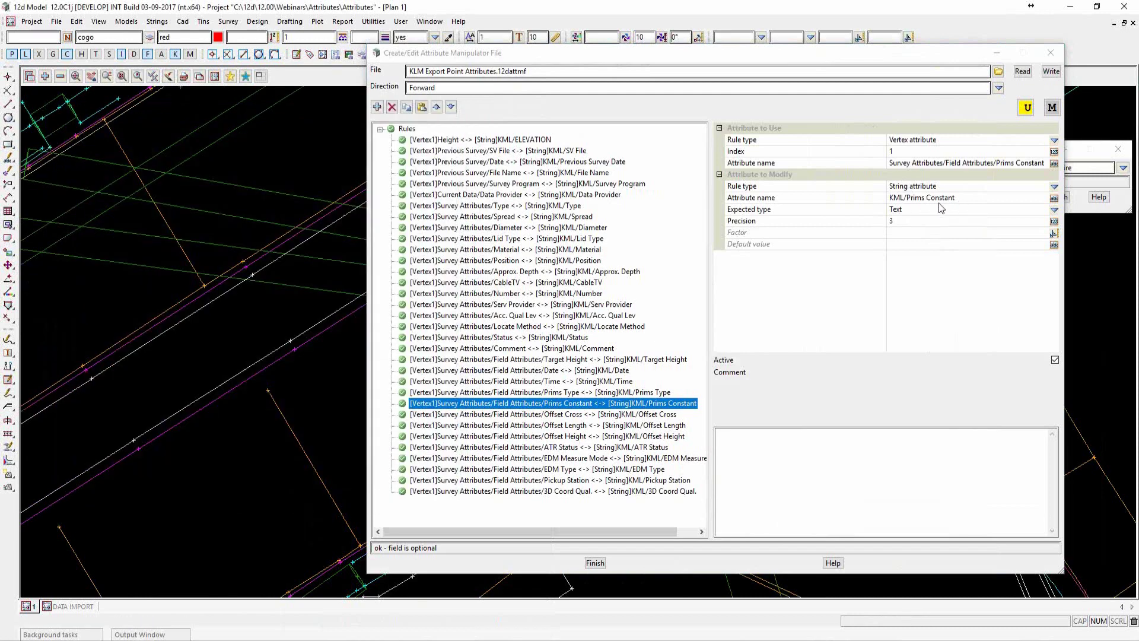
Examine the KML attribute name of the Prims Constant rule and the settings of the Offset Cross, Offset Height and ATR Status rules
{"action": "left_click", "coordinate": [929, 199]}
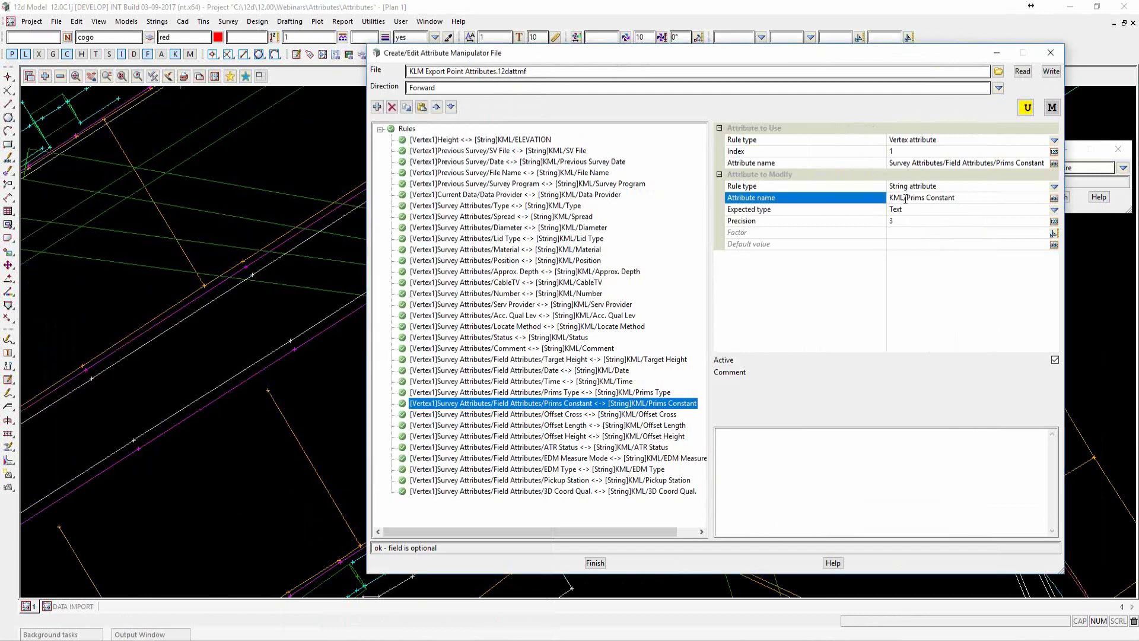
{"action": "left_click", "coordinate": [634, 415]}
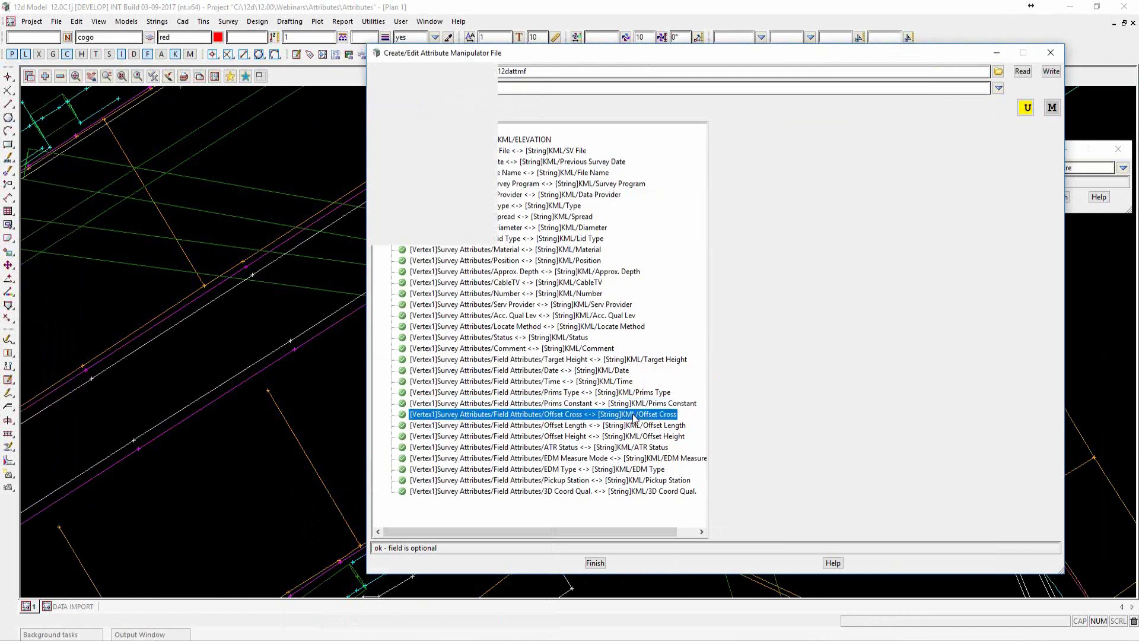
{"action": "left_click", "coordinate": [642, 437]}
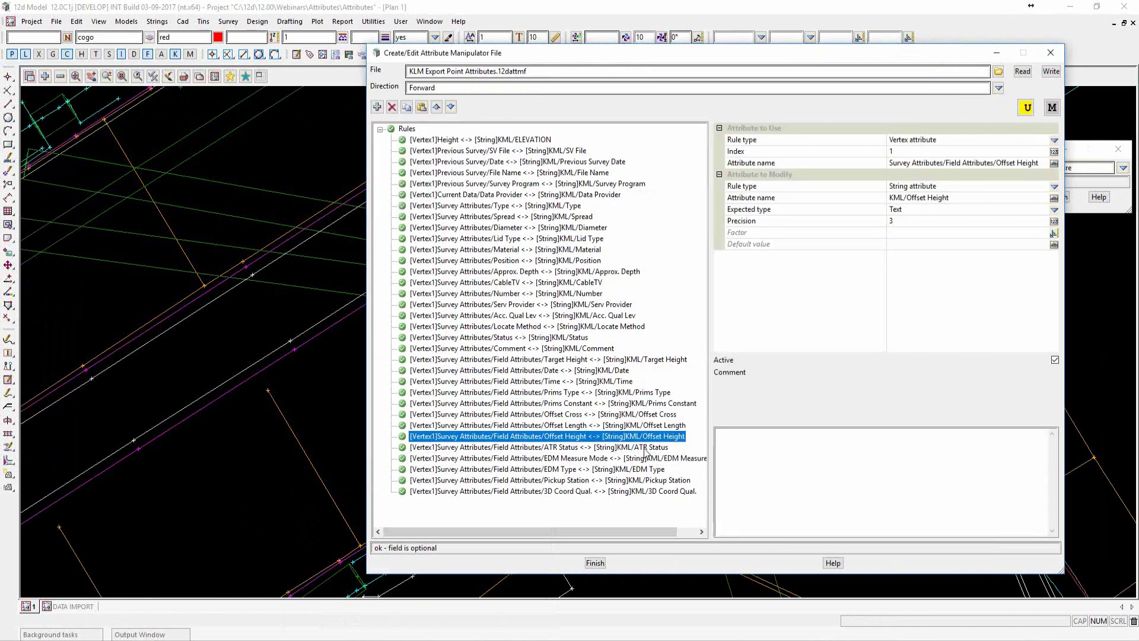
{"action": "left_click", "coordinate": [640, 447]}
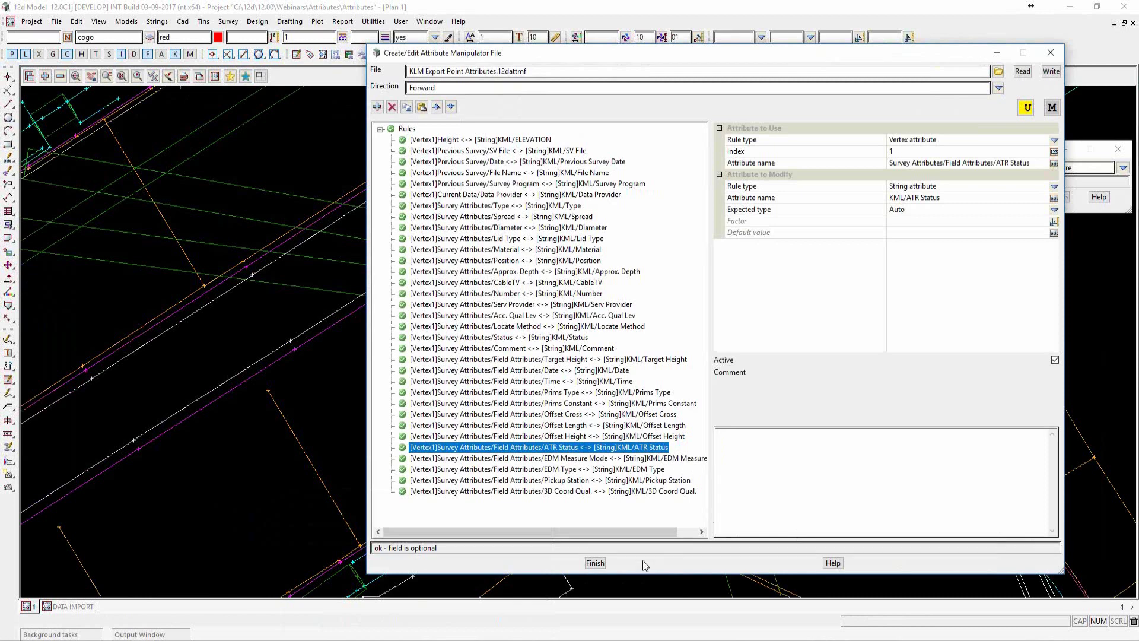
Close the rule editor and apply KLM Export String Attributes.12dattmf to the line strings, replacing the existing data
{"action": "left_click", "coordinate": [597, 565]}
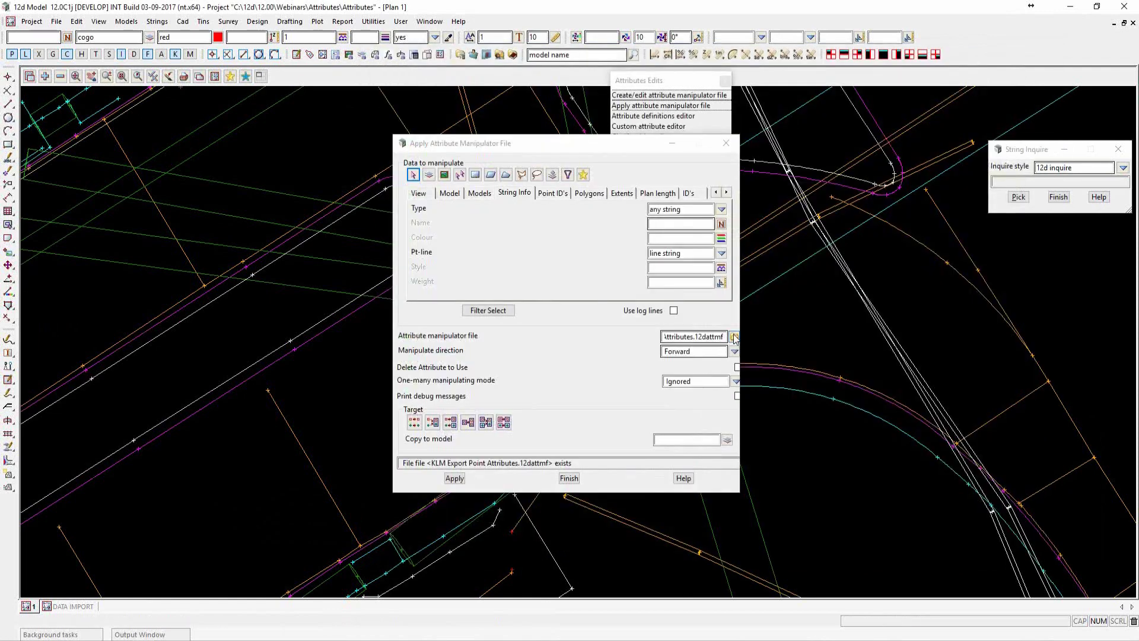
{"action": "left_click", "coordinate": [735, 336]}
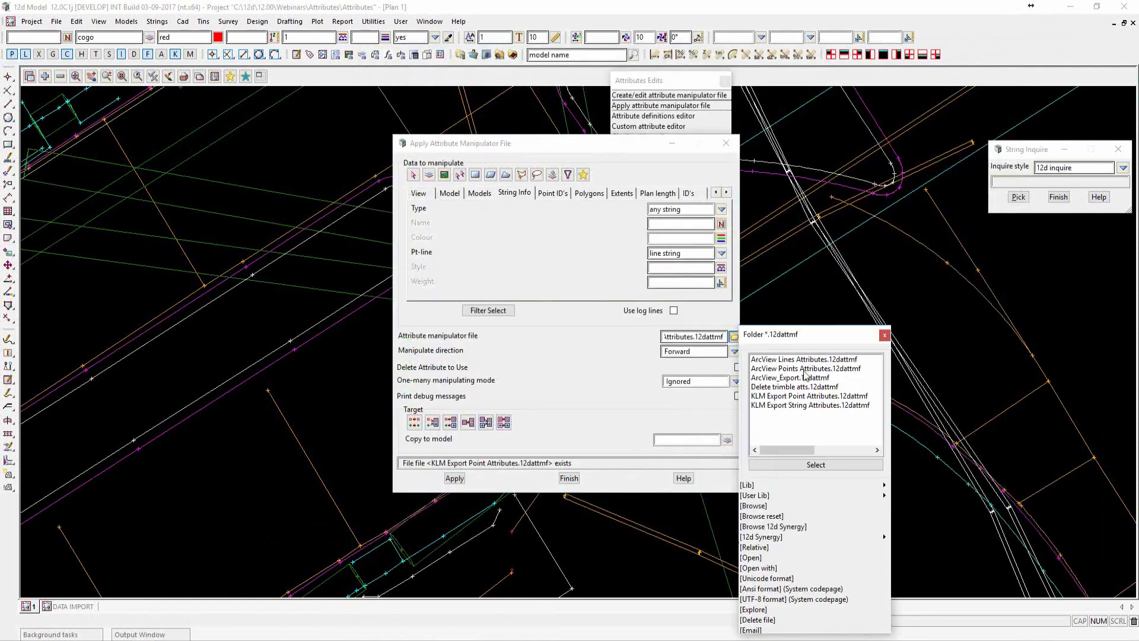
{"action": "double_click", "coordinate": [789, 406]}
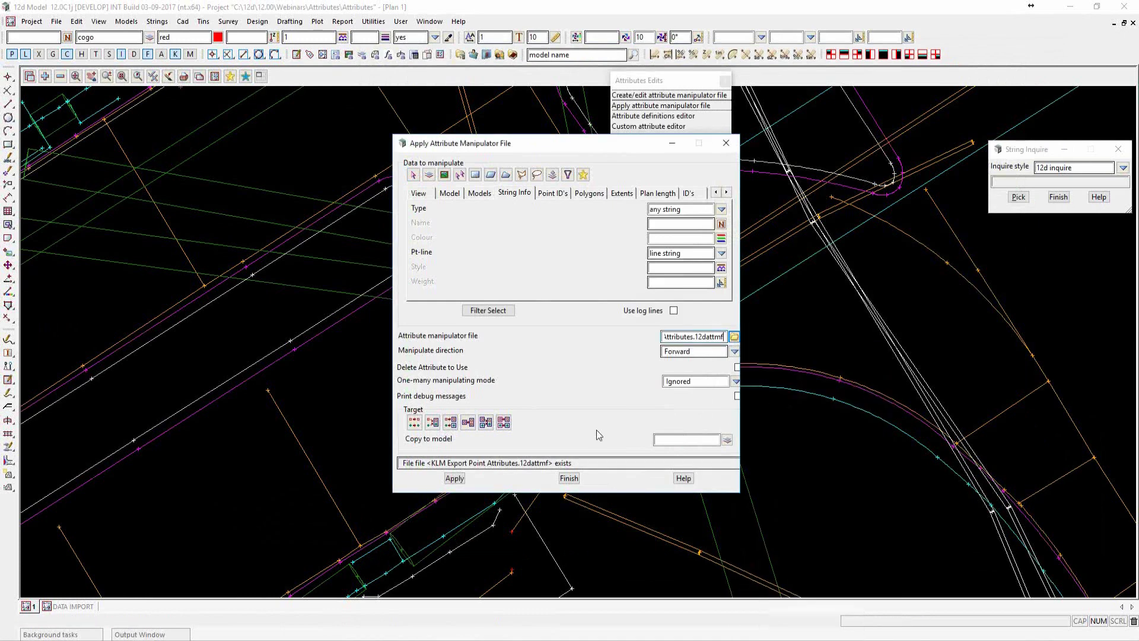
{"action": "left_click", "coordinate": [455, 479]}
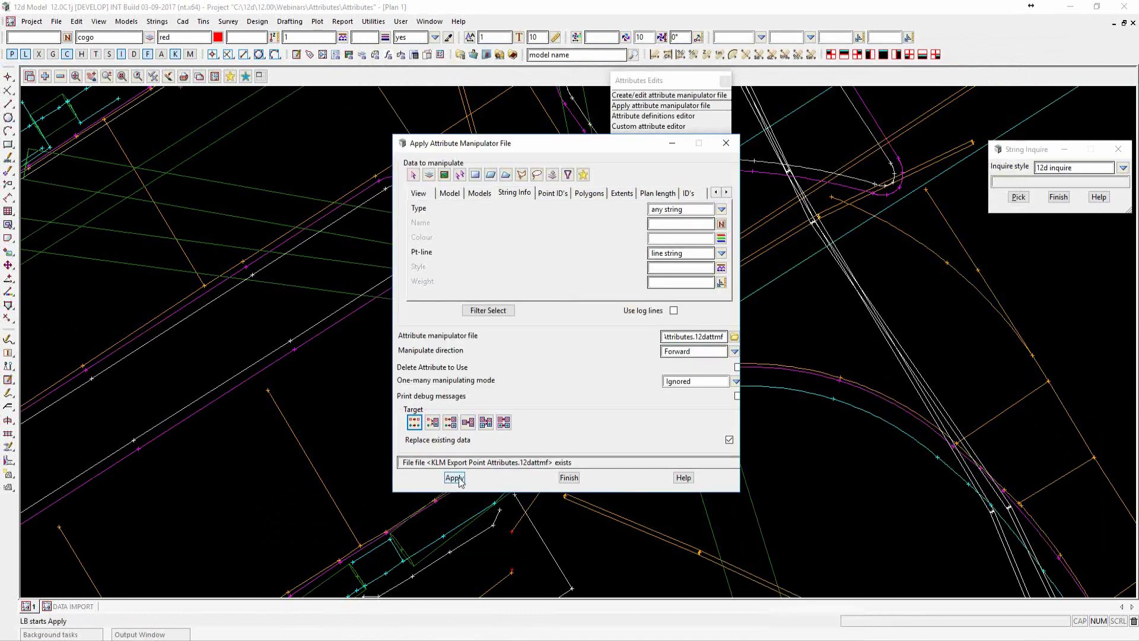
{"action": "left_click", "coordinate": [456, 478]}
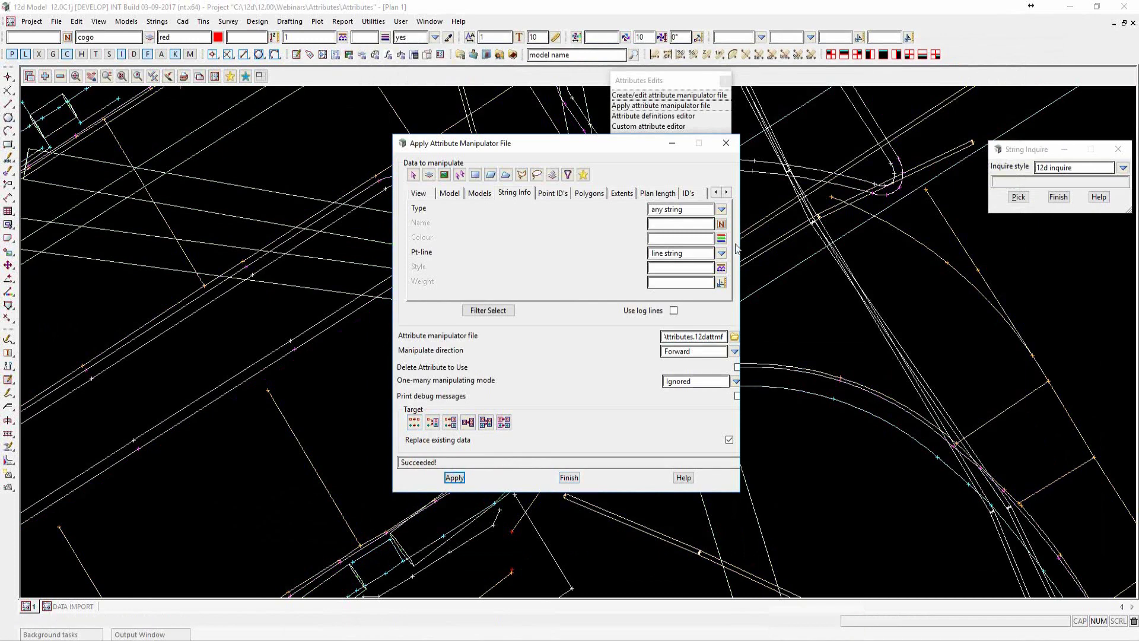
Load the View 1 Points.sbf selection, apply KLM Export Point Attributes.12dattmf to the point strings, and close the manipulator dialog
{"action": "left_click", "coordinate": [583, 175]}
{"action": "left_click", "coordinate": [639, 221]}
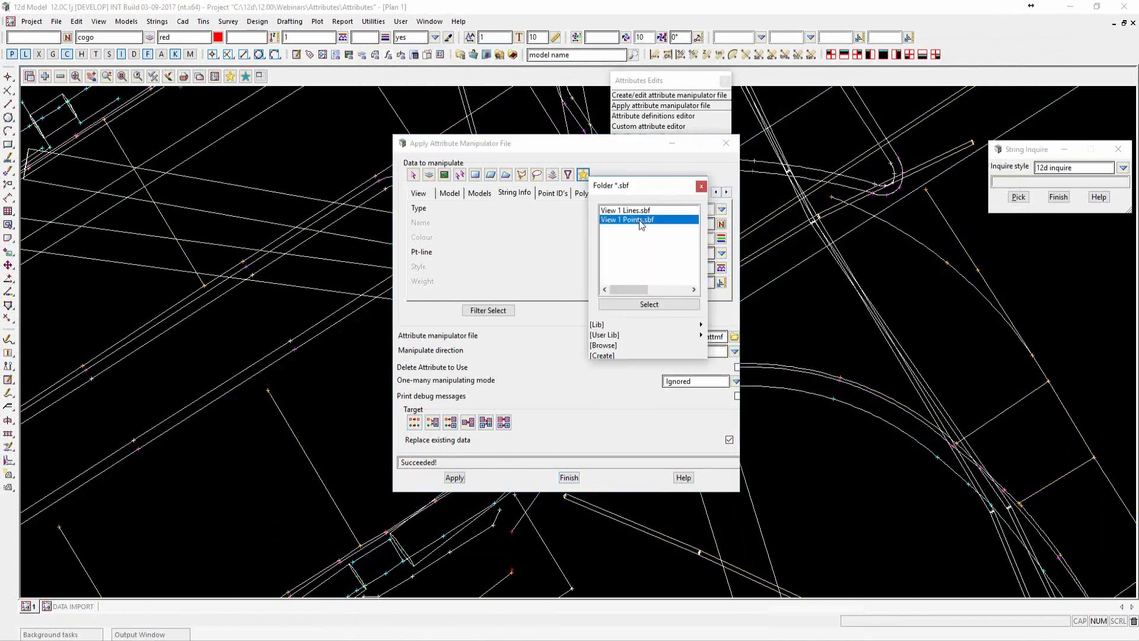
{"action": "double_click", "coordinate": [641, 221]}
{"action": "left_click", "coordinate": [735, 337]}
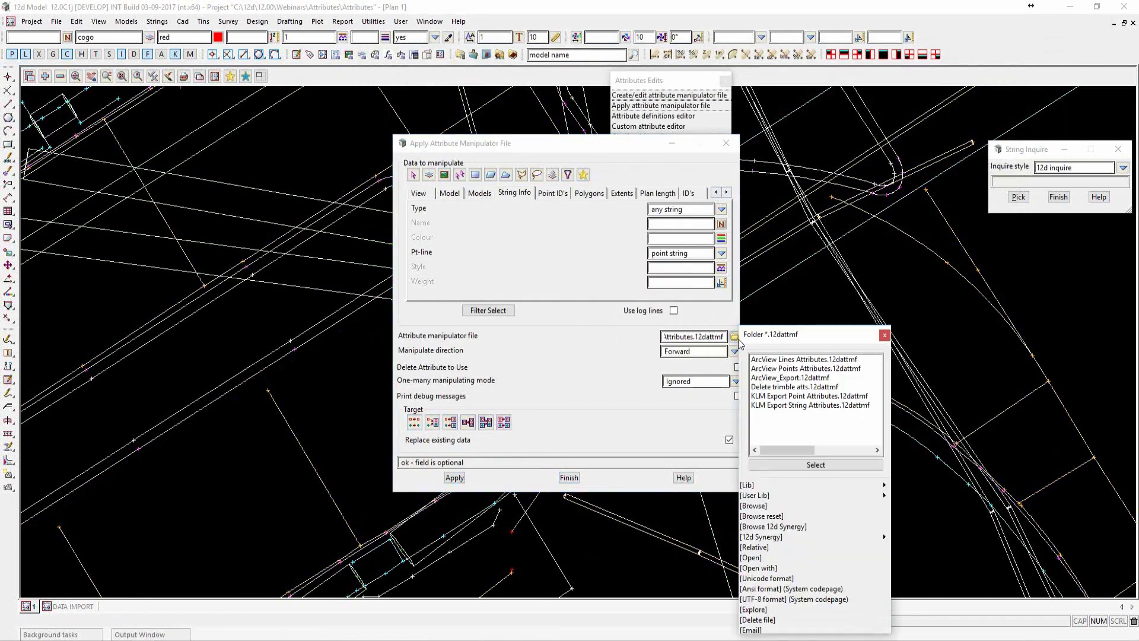
{"action": "double_click", "coordinate": [792, 405]}
{"action": "left_click", "coordinate": [454, 477]}
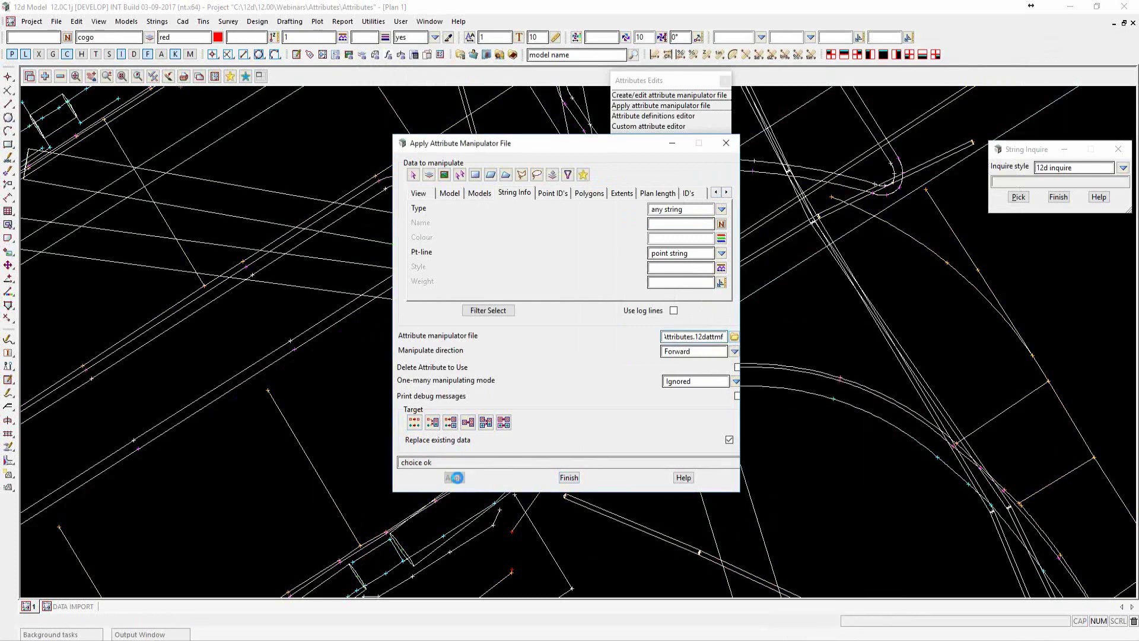
{"action": "left_click", "coordinate": [570, 478]}
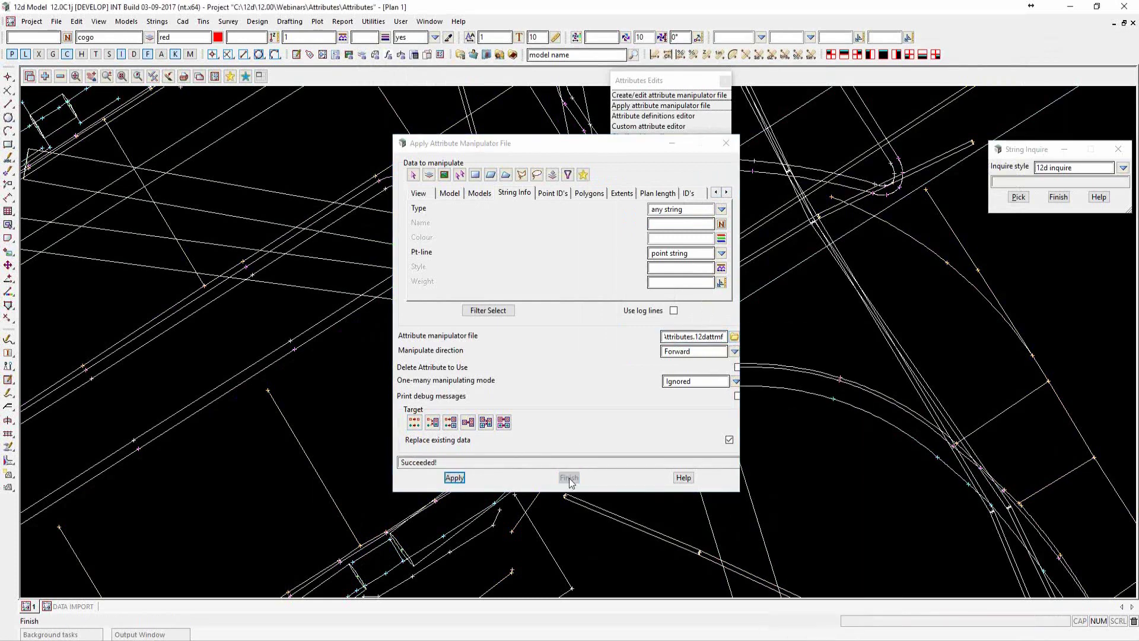
Examine the string-level KML attribute group of the line marking stop bar string with its values, then close the attributes
{"action": "scroll", "coordinate": [662, 380], "scroll_direction": "down", "scroll_amount": 2}
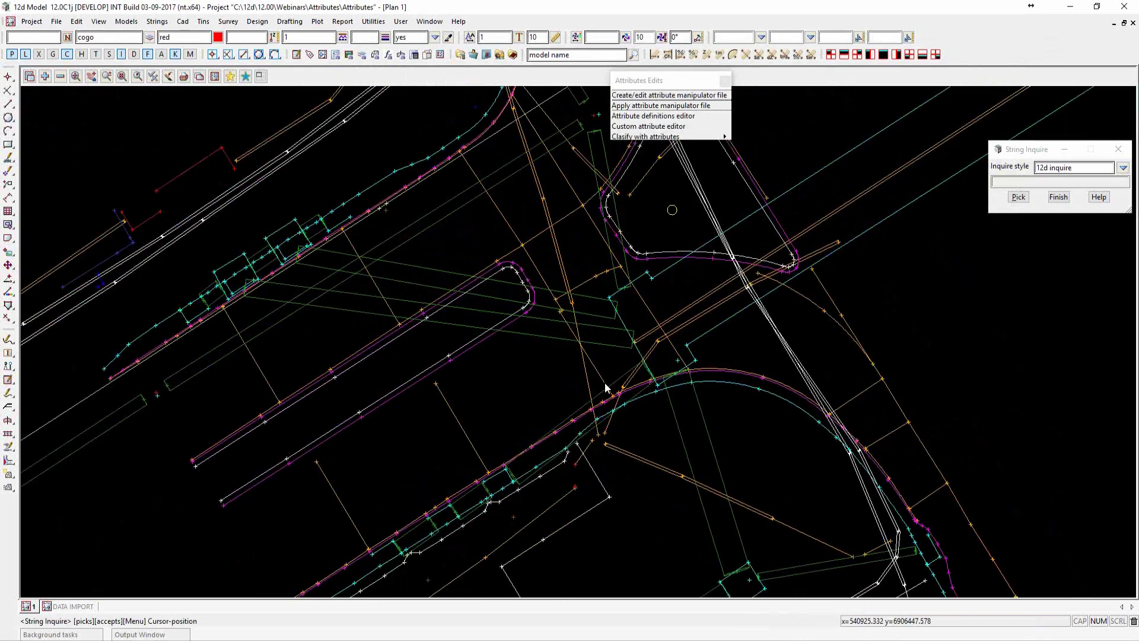
{"action": "key", "text": "ctrl+a"}
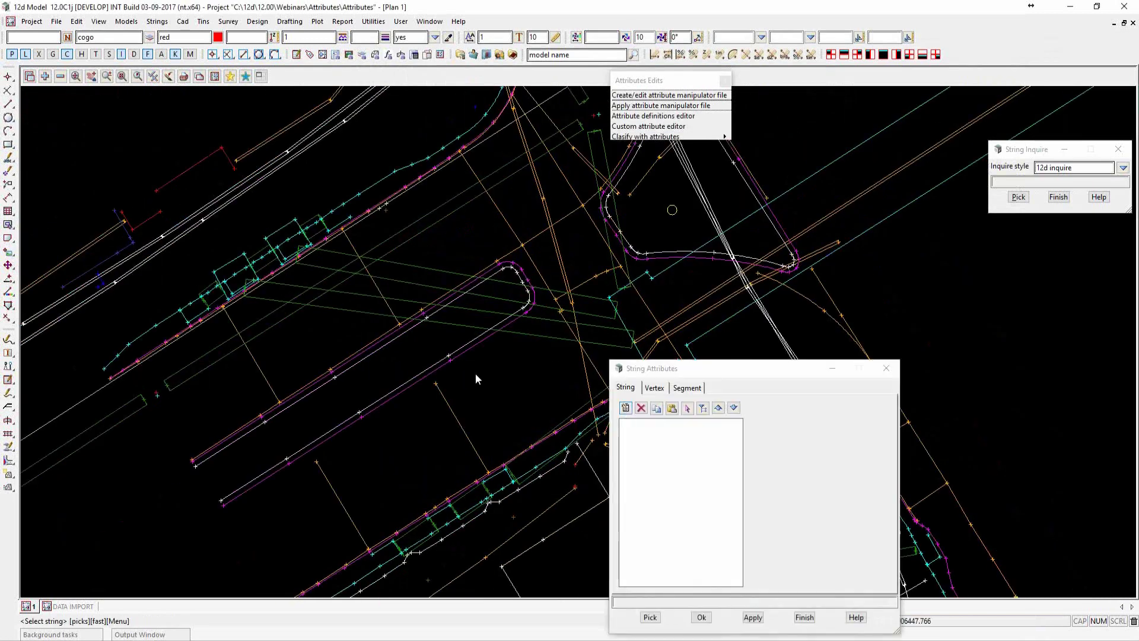
{"action": "left_click", "coordinate": [439, 384]}
{"action": "left_click", "coordinate": [440, 385]}
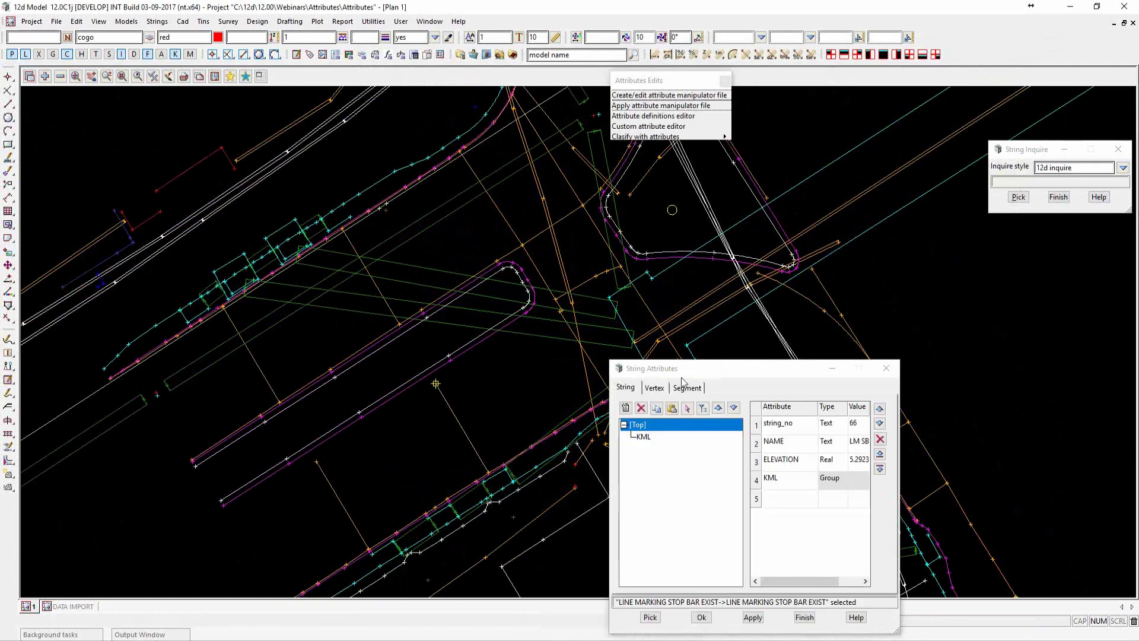
{"action": "left_click_drag", "start_coordinate": [613, 182], "coordinate": [605, 187]}
{"action": "left_click", "coordinate": [571, 230]}
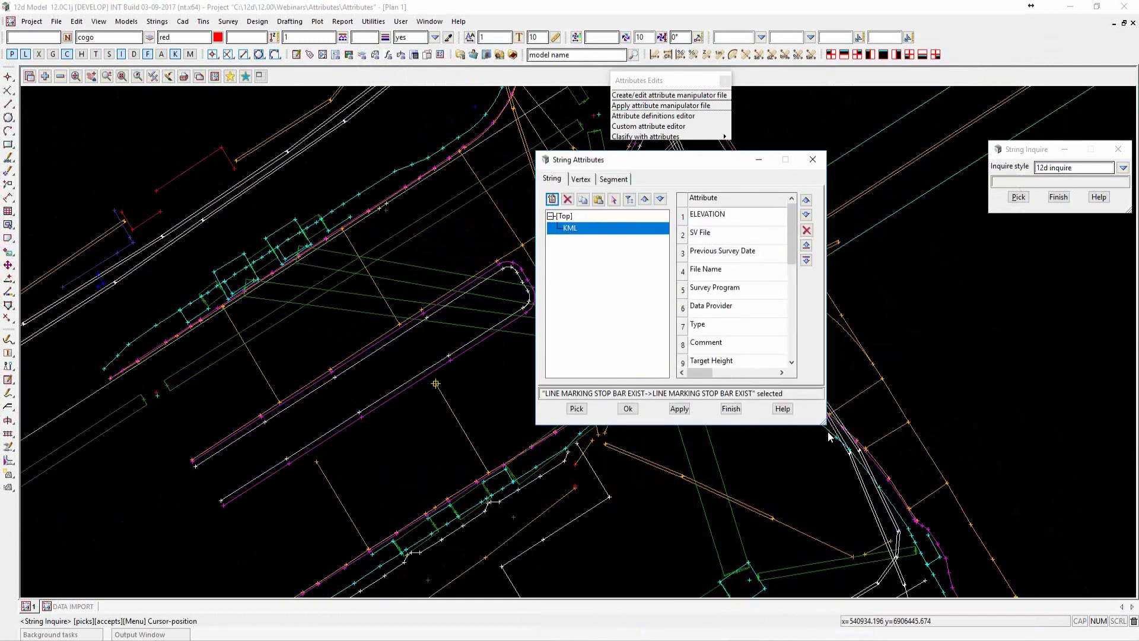
{"action": "left_click_drag", "start_coordinate": [824, 423], "coordinate": [926, 576]}
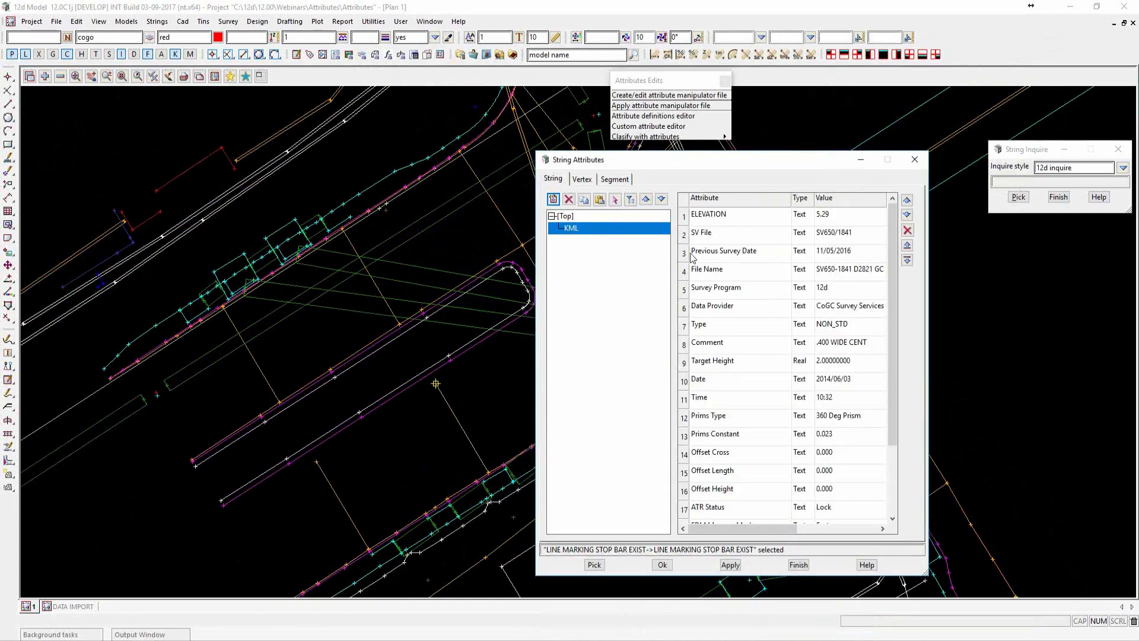
{"action": "scroll", "coordinate": [742, 233], "scroll_direction": "down", "scroll_amount": 5}
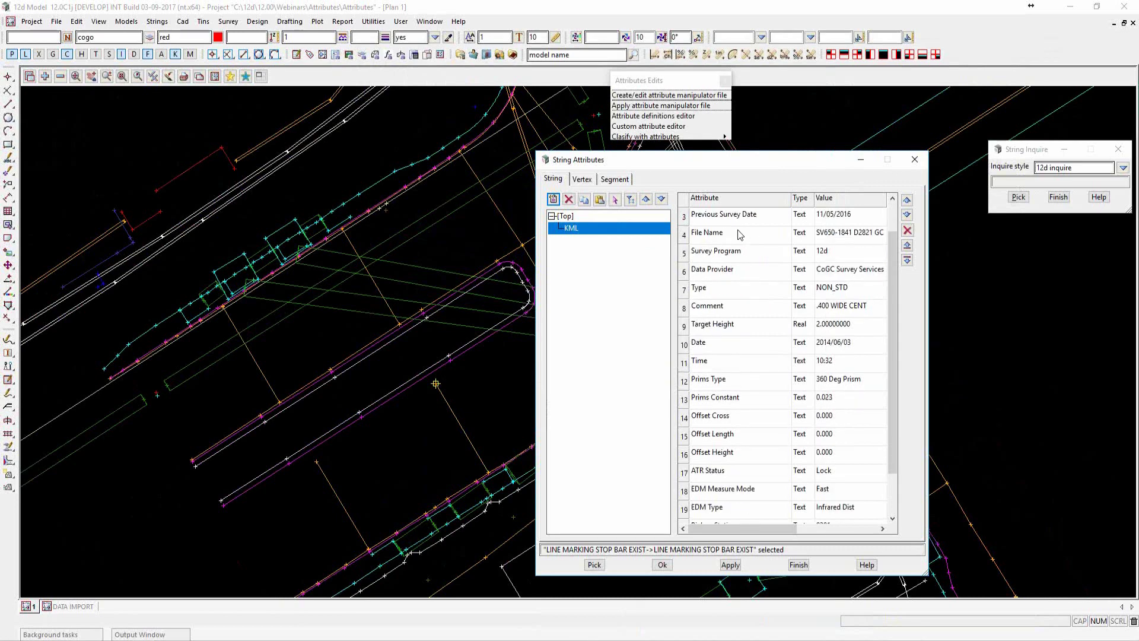
{"action": "scroll", "coordinate": [737, 236], "scroll_direction": "up", "scroll_amount": 4}
{"action": "scroll", "coordinate": [738, 236], "scroll_direction": "up", "scroll_amount": 1}
{"action": "left_click", "coordinate": [914, 159]}
Examine the string-level KML attribute group of the located electricity string, then close its attributes
{"action": "key", "text": "a"}
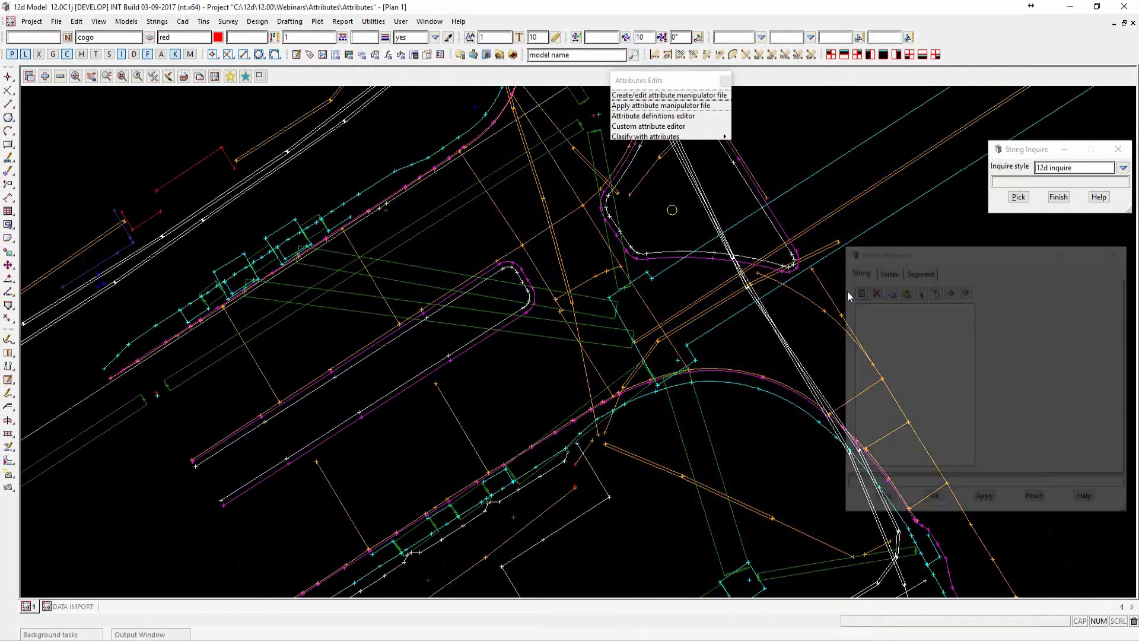
{"action": "left_click", "coordinate": [840, 206]}
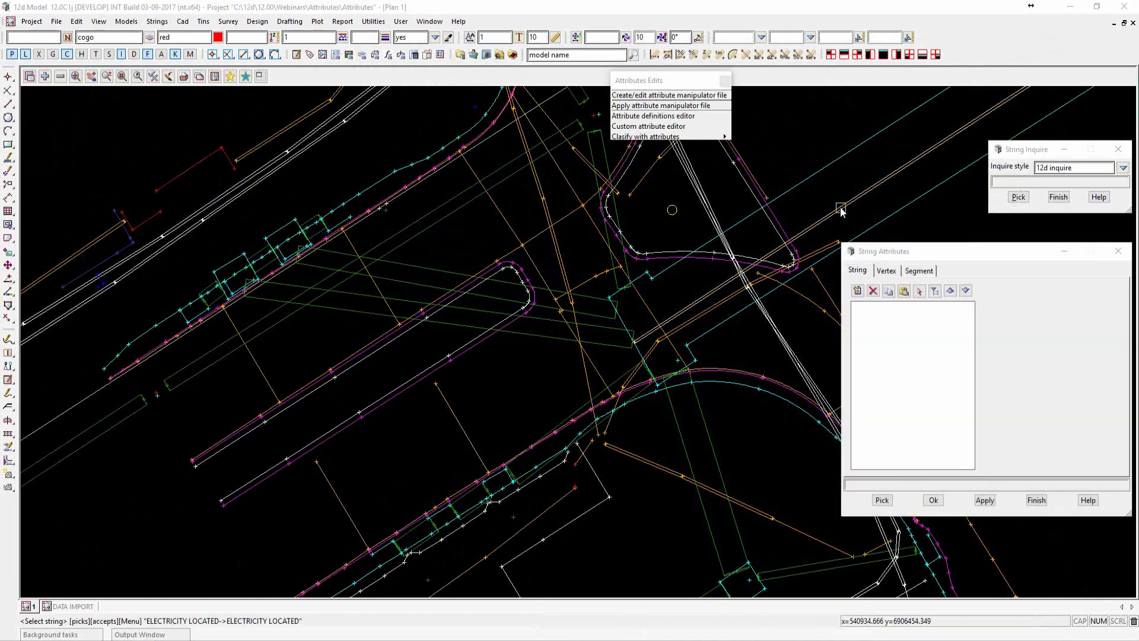
{"action": "left_click_drag", "start_coordinate": [890, 254], "coordinate": [298, 87]}
{"action": "left_click", "coordinate": [288, 155]}
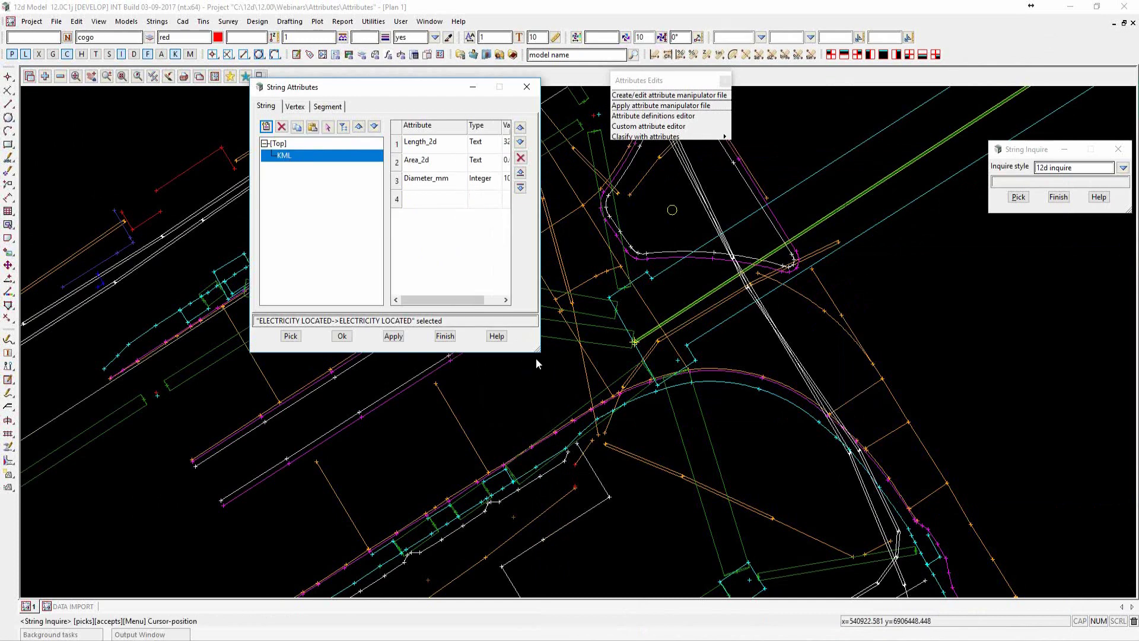
{"action": "left_click_drag", "start_coordinate": [537, 355], "coordinate": [653, 410]}
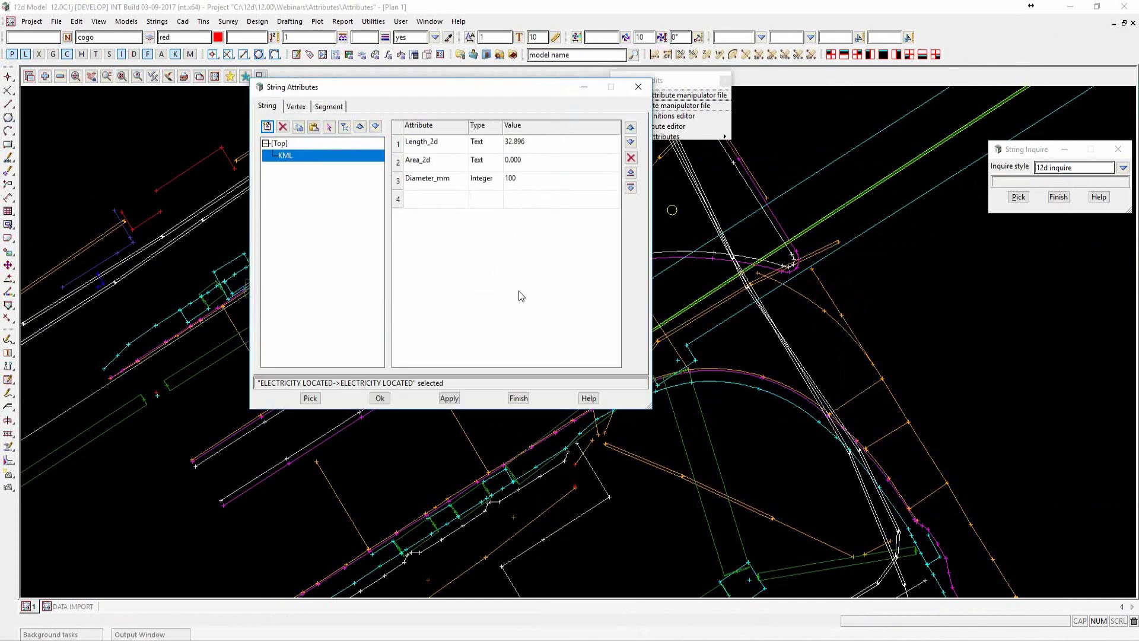
{"action": "left_click", "coordinate": [526, 400]}
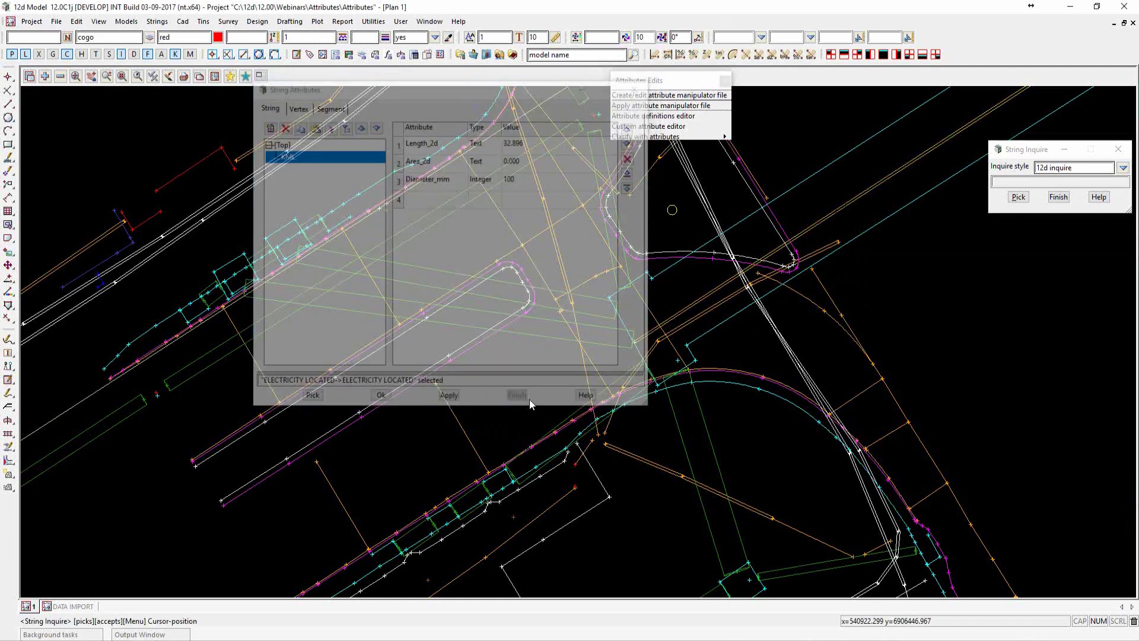
Set up a KML export with view 1 as the data source and MGA94 Zone 56 as the projection
{"action": "scroll", "coordinate": [632, 304], "scroll_direction": "down", "scroll_amount": 5}
{"action": "scroll", "coordinate": [602, 281], "scroll_direction": "up", "scroll_amount": 1}
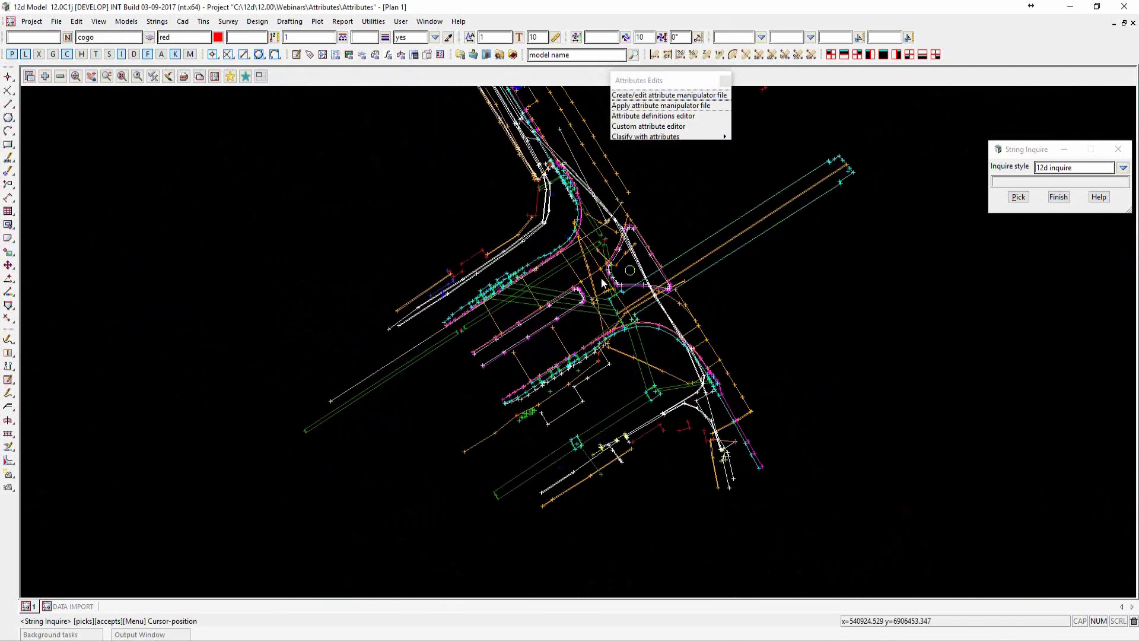
{"action": "left_click", "coordinate": [56, 21]}
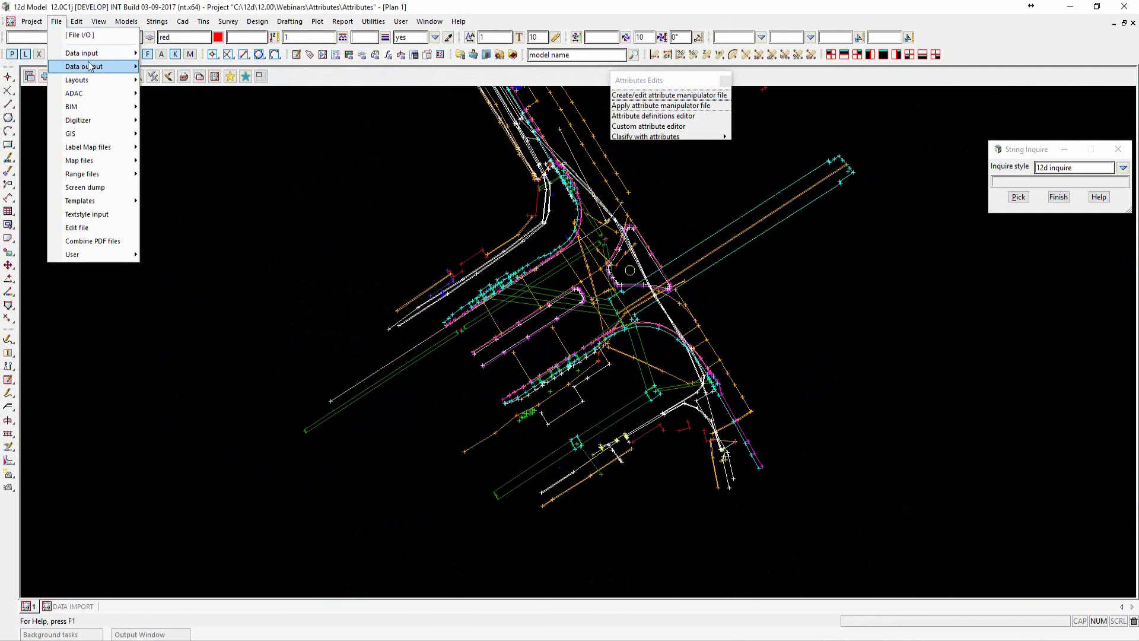
{"action": "mouse_move", "coordinate": [92, 67]}
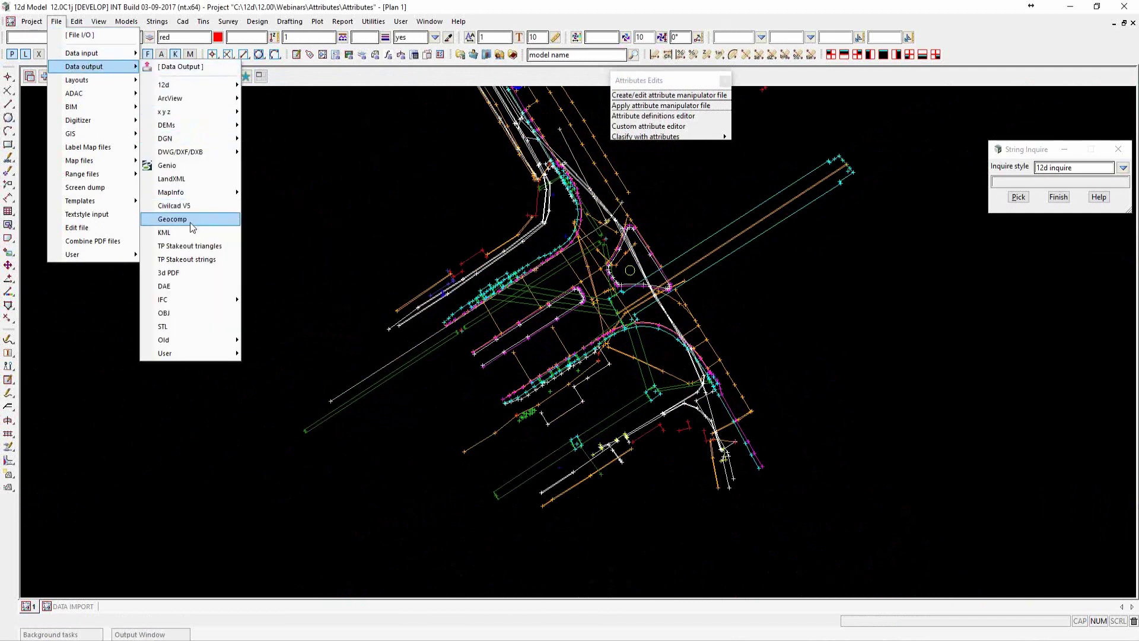
{"action": "left_click", "coordinate": [183, 233]}
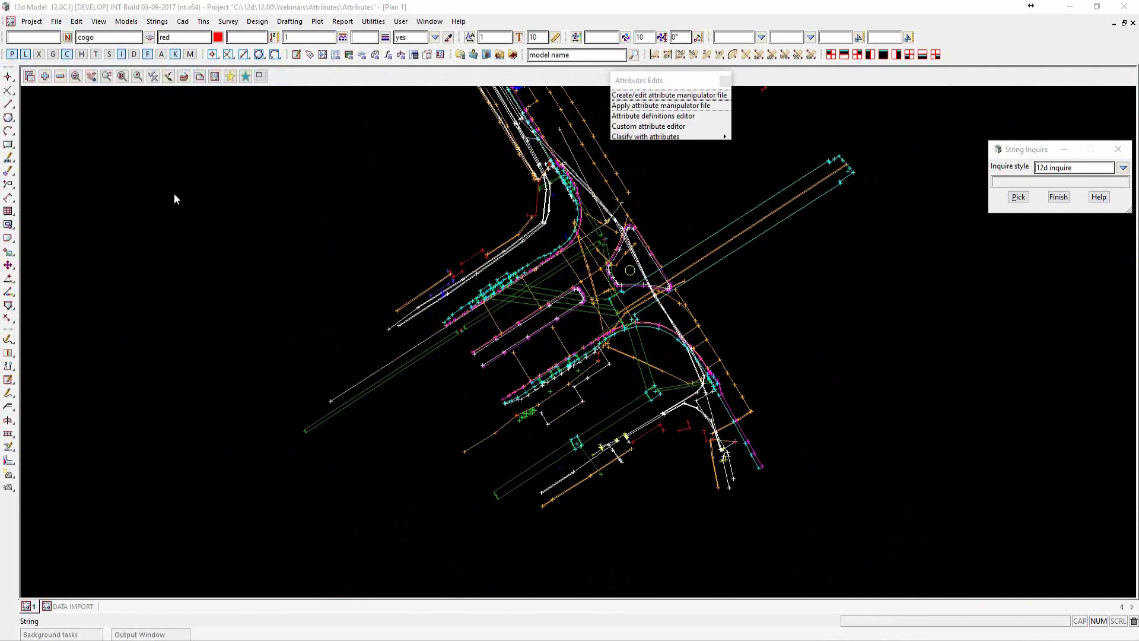
{"action": "left_click_drag", "start_coordinate": [219, 163], "coordinate": [121, 112]}
{"action": "left_click", "coordinate": [94, 141]}
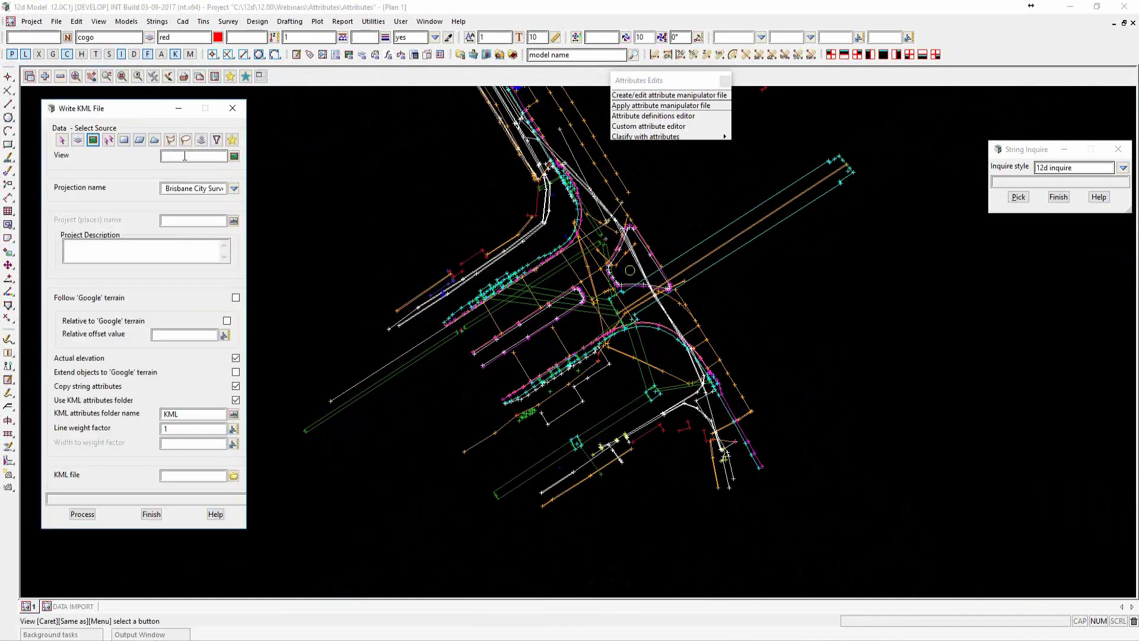
{"action": "left_click", "coordinate": [234, 189]}
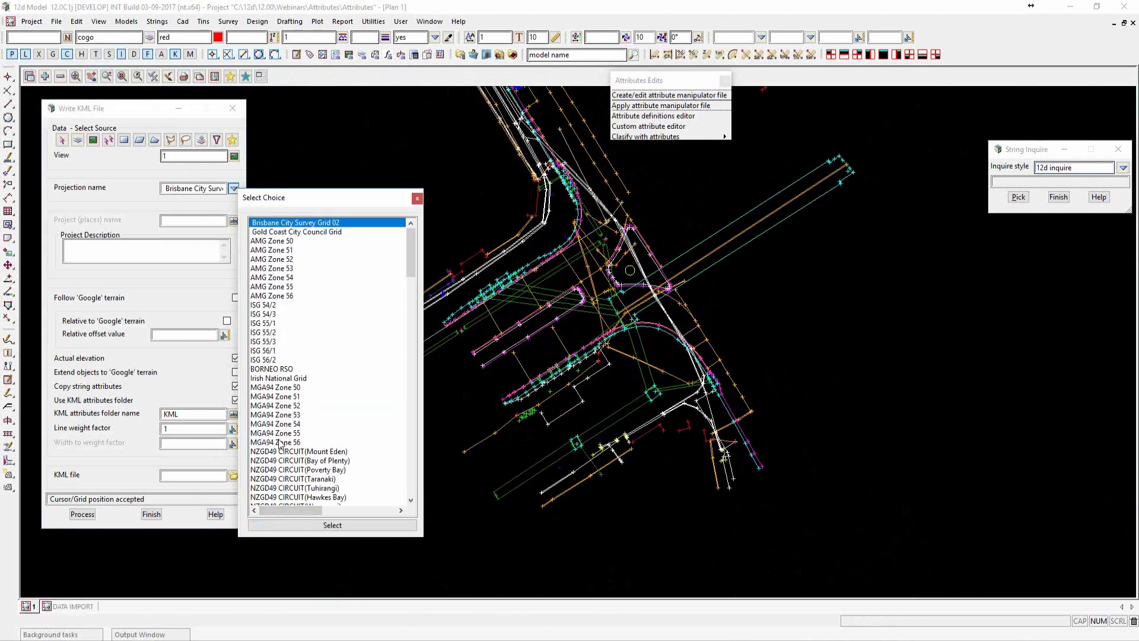
{"action": "left_click", "coordinate": [280, 442]}
{"action": "left_click", "coordinate": [357, 526]}
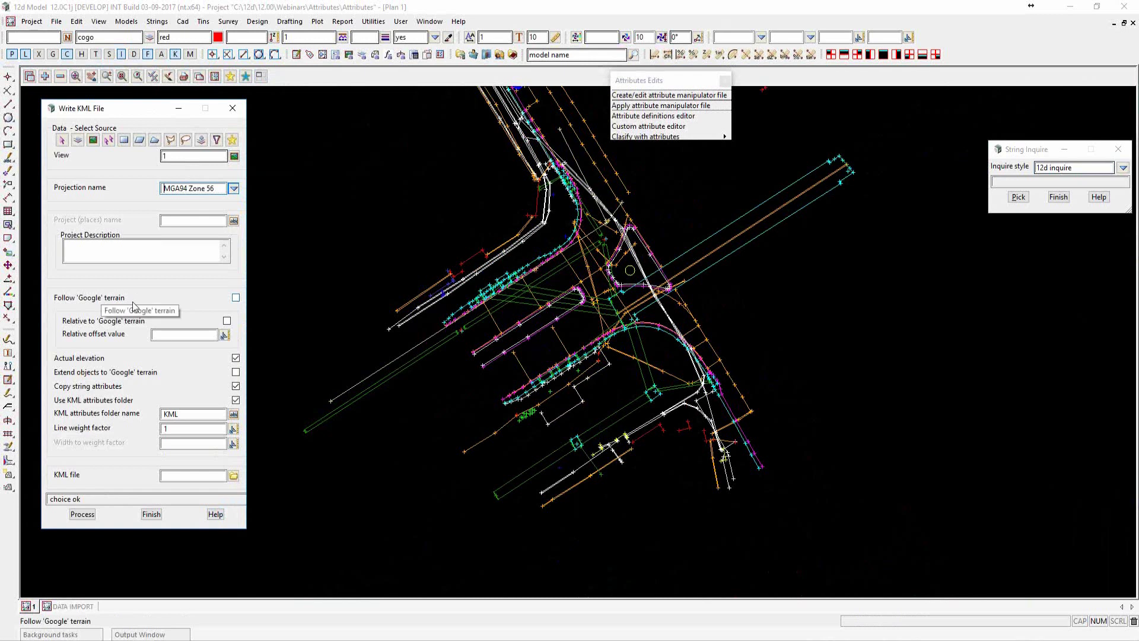
Make the KML export follow the Google terrain and set both the line weight factor and the width to weight factor to 10
{"action": "left_click", "coordinate": [236, 298]}
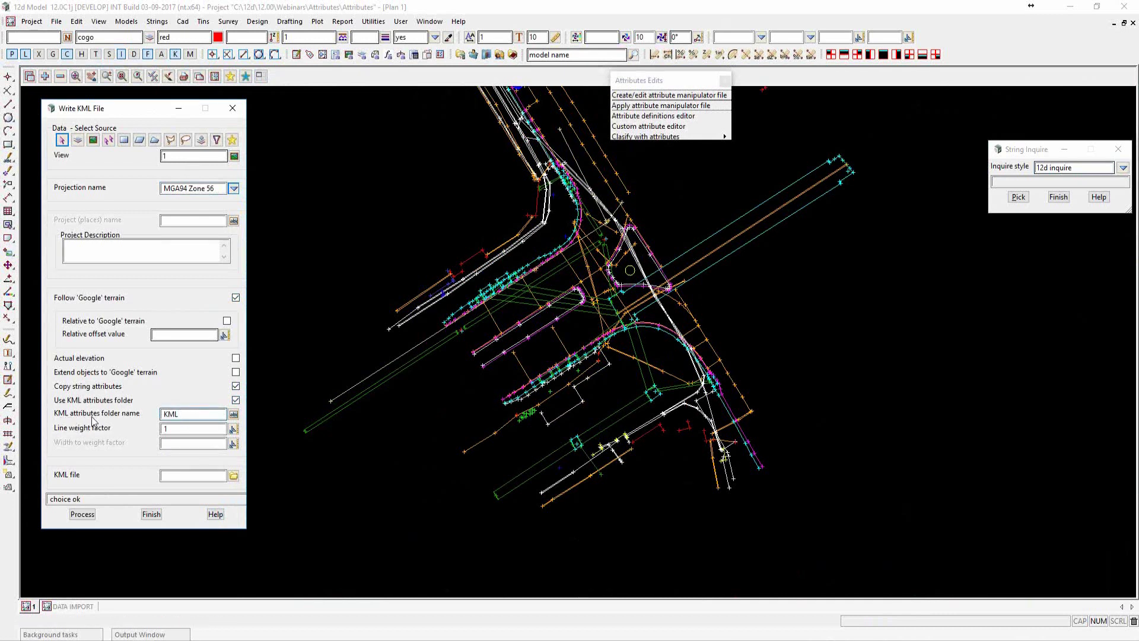
{"action": "left_click", "coordinate": [186, 414]}
{"action": "left_click", "coordinate": [184, 416]}
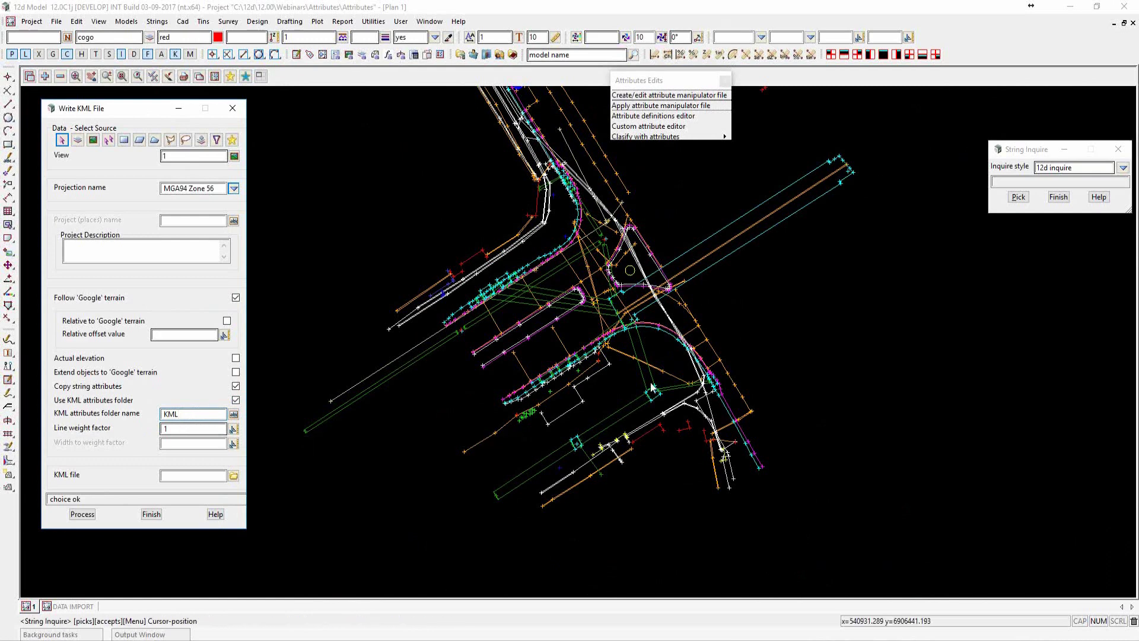
{"action": "scroll", "coordinate": [556, 460], "scroll_direction": "up", "scroll_amount": 5}
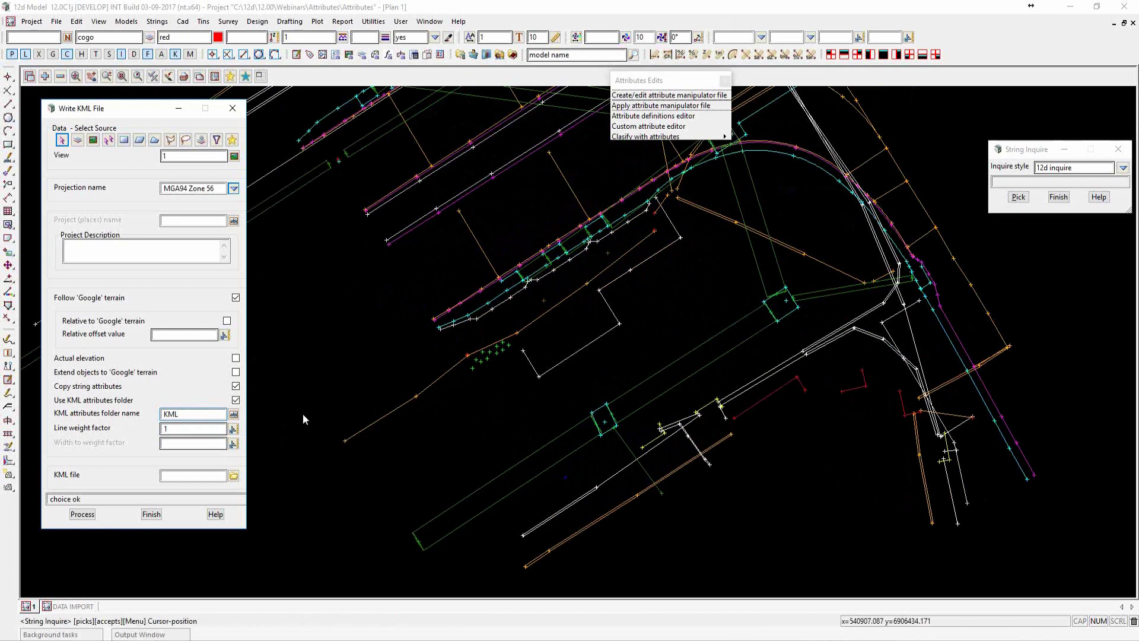
{"action": "left_click", "coordinate": [192, 427]}
{"action": "type", "text": "0"}
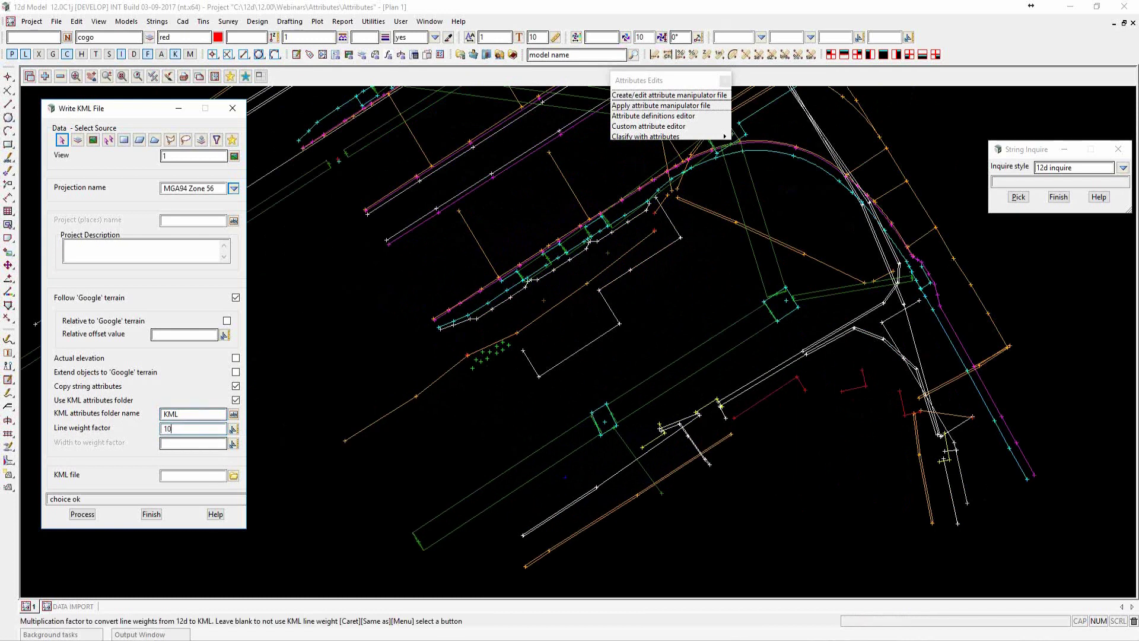
{"action": "left_click", "coordinate": [205, 443]}
{"action": "type", "text": "10"}
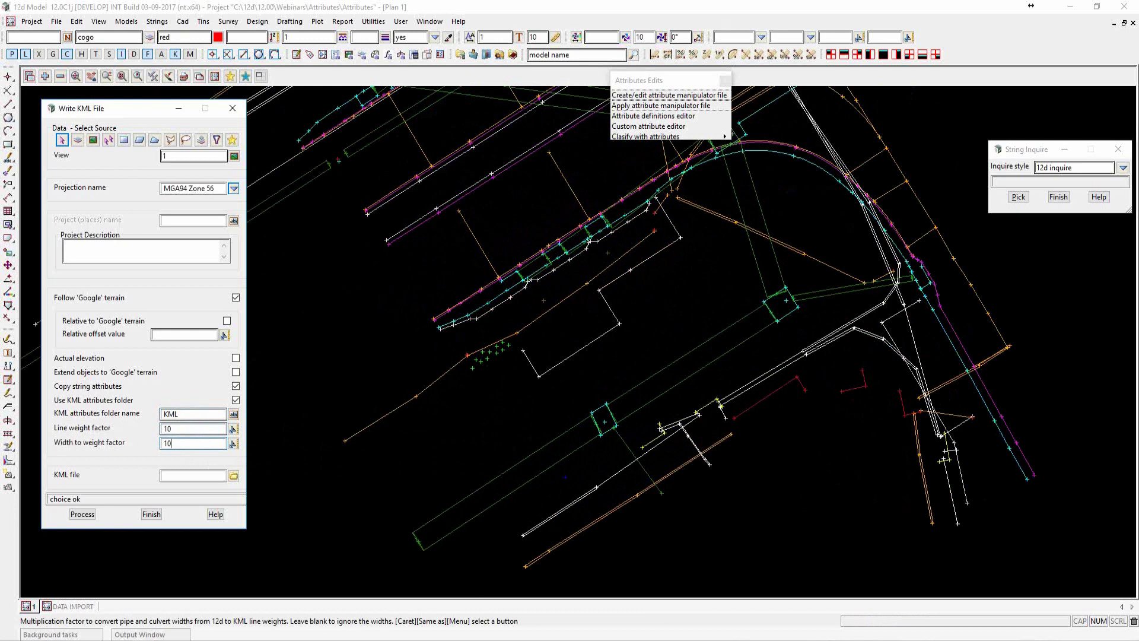
Name the KML output file DATA and write it
{"action": "left_click", "coordinate": [188, 476]}
{"action": "type", "text": "DATA"}
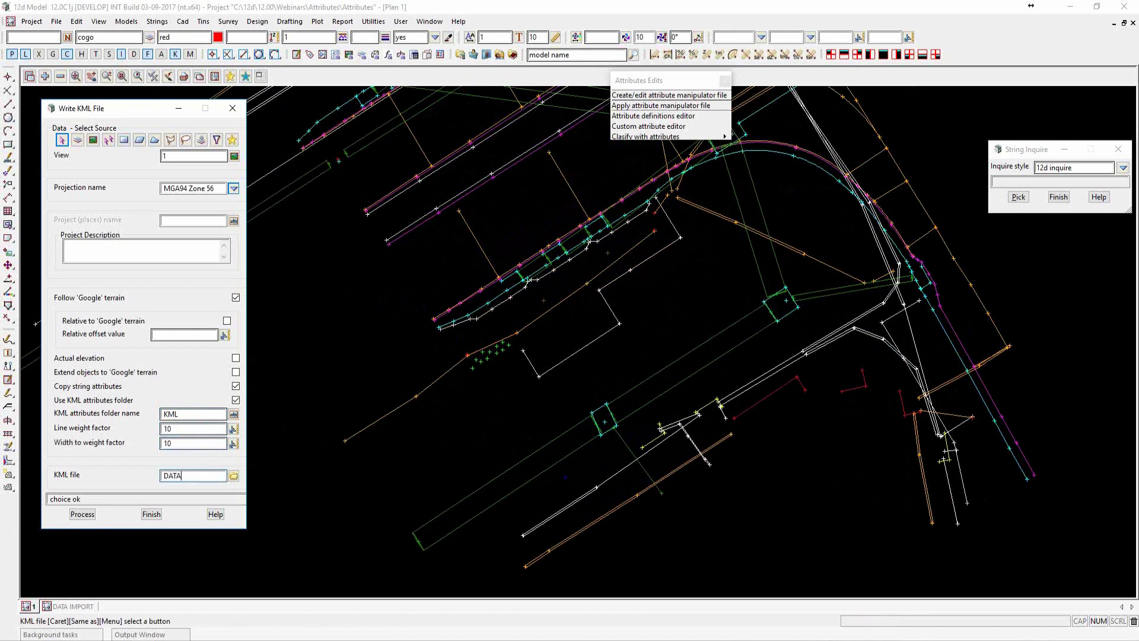
{"action": "left_click", "coordinate": [82, 515]}
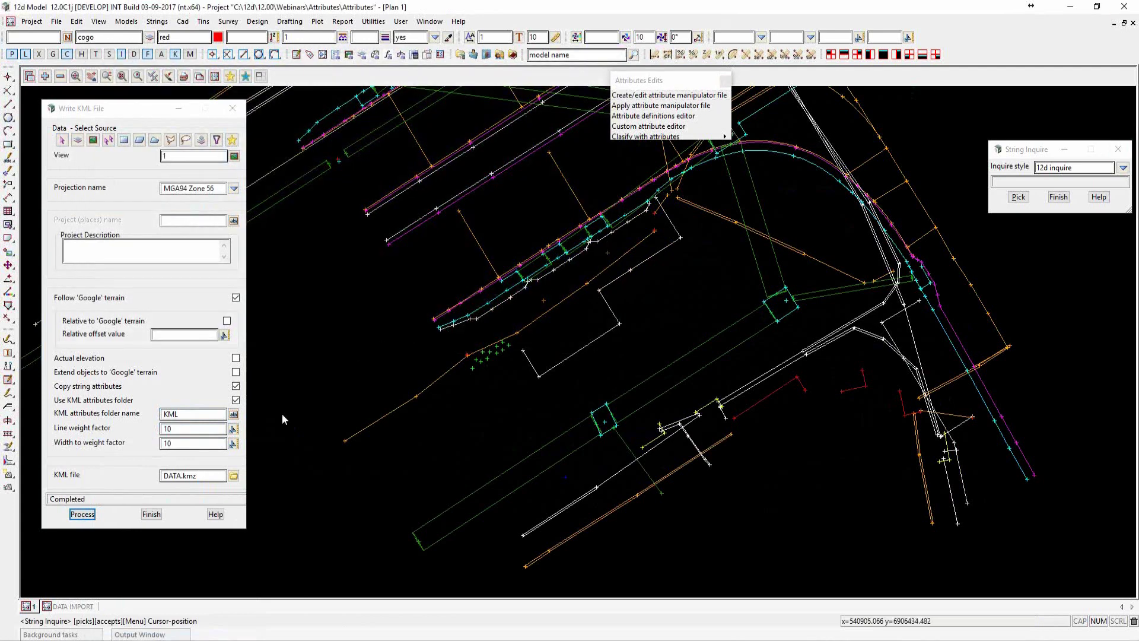
Open the exported DATA.kmz in Google Earth Pro and inspect the exported strings around the road intersection up close
{"action": "left_click", "coordinate": [235, 476]}
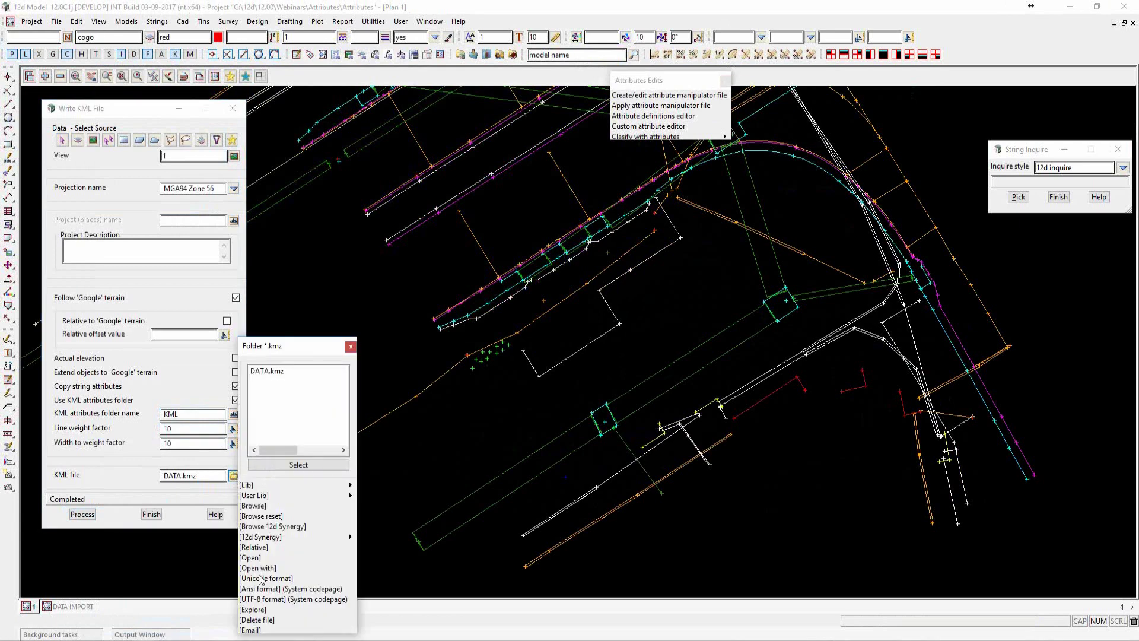
{"action": "left_click", "coordinate": [256, 559]}
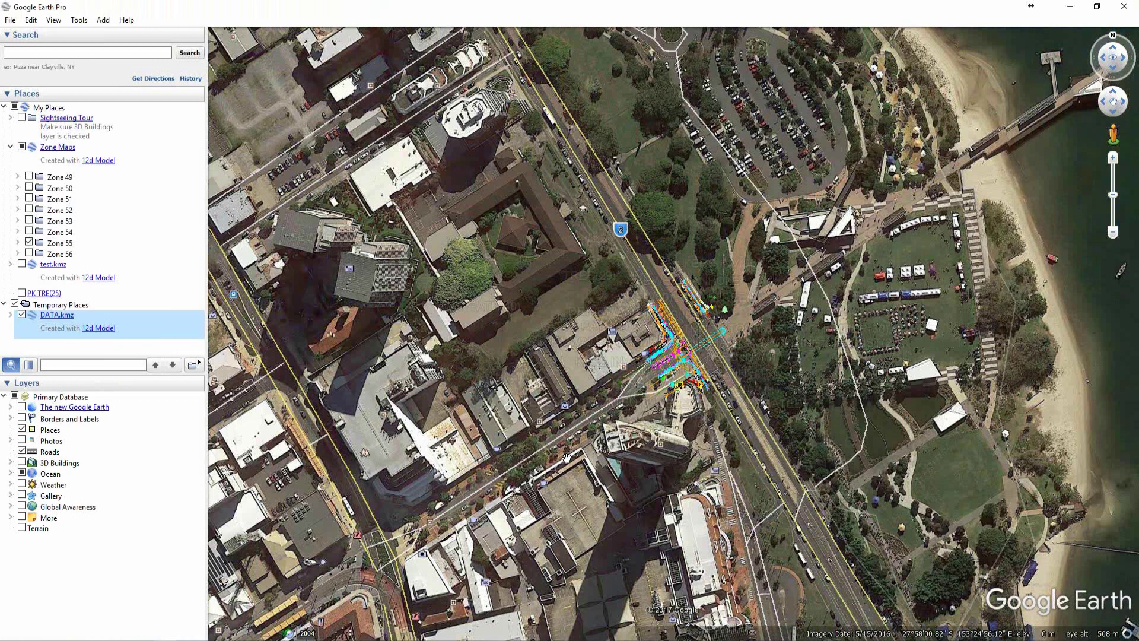
{"action": "scroll", "coordinate": [593, 439], "scroll_direction": "up", "scroll_amount": 2}
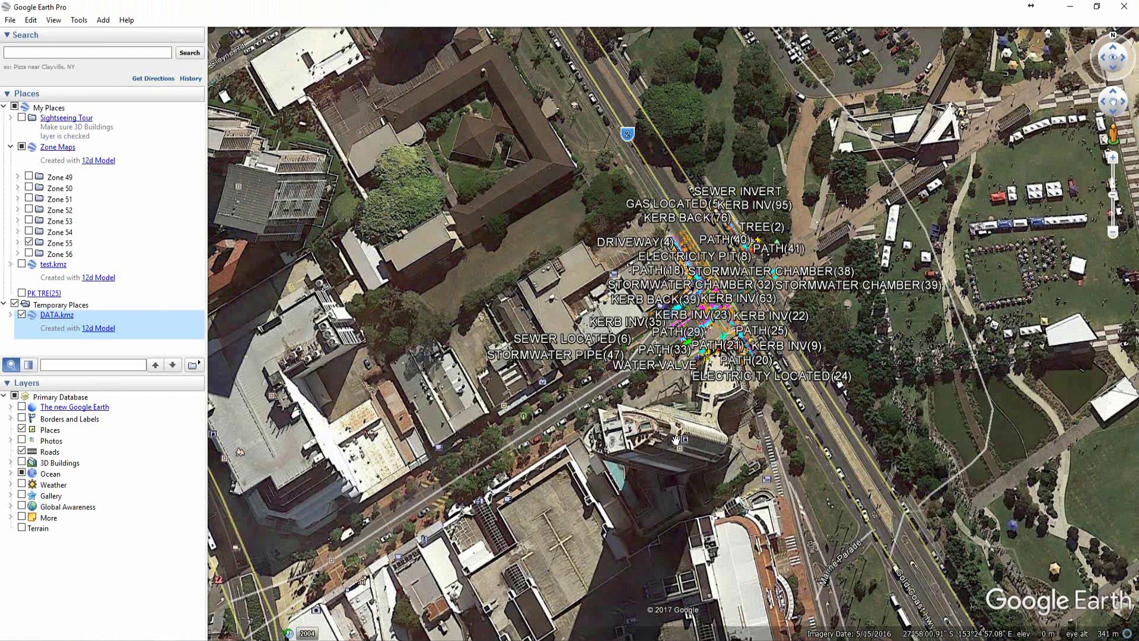
{"action": "scroll", "coordinate": [677, 439], "scroll_direction": "up", "scroll_amount": 2}
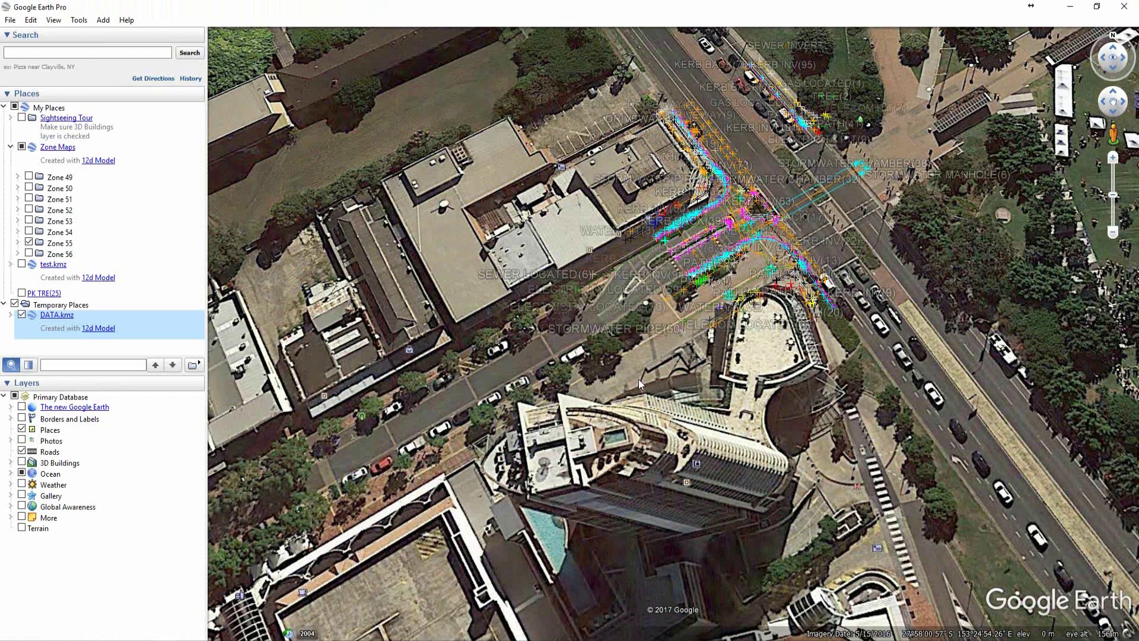
{"action": "left_click", "coordinate": [21, 463]}
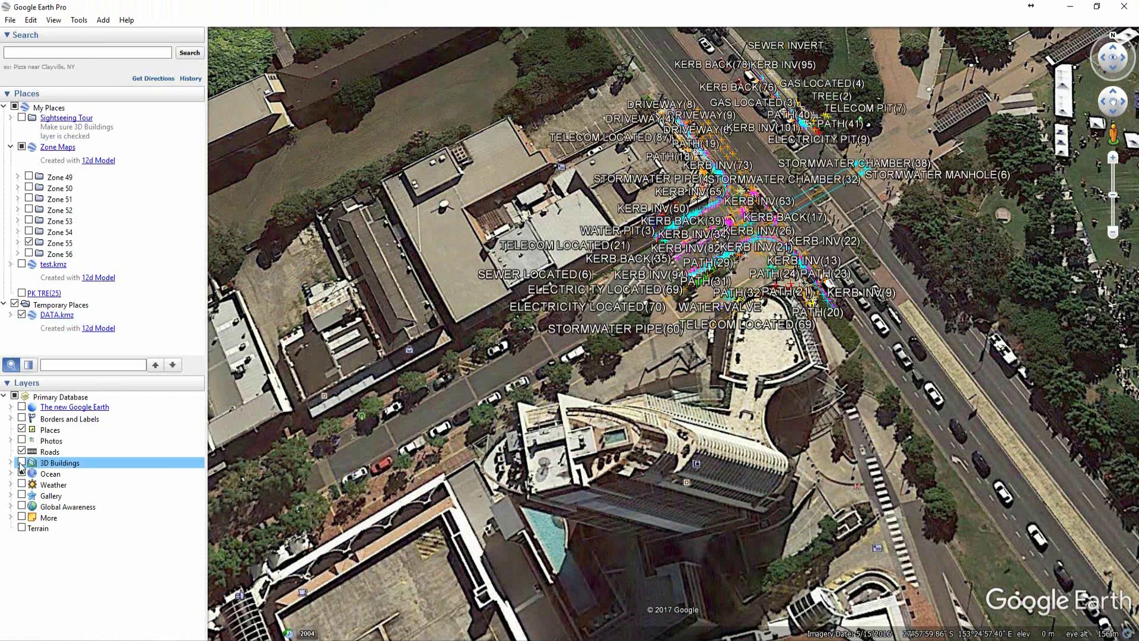
{"action": "scroll", "coordinate": [787, 174], "scroll_direction": "up", "scroll_amount": 1}
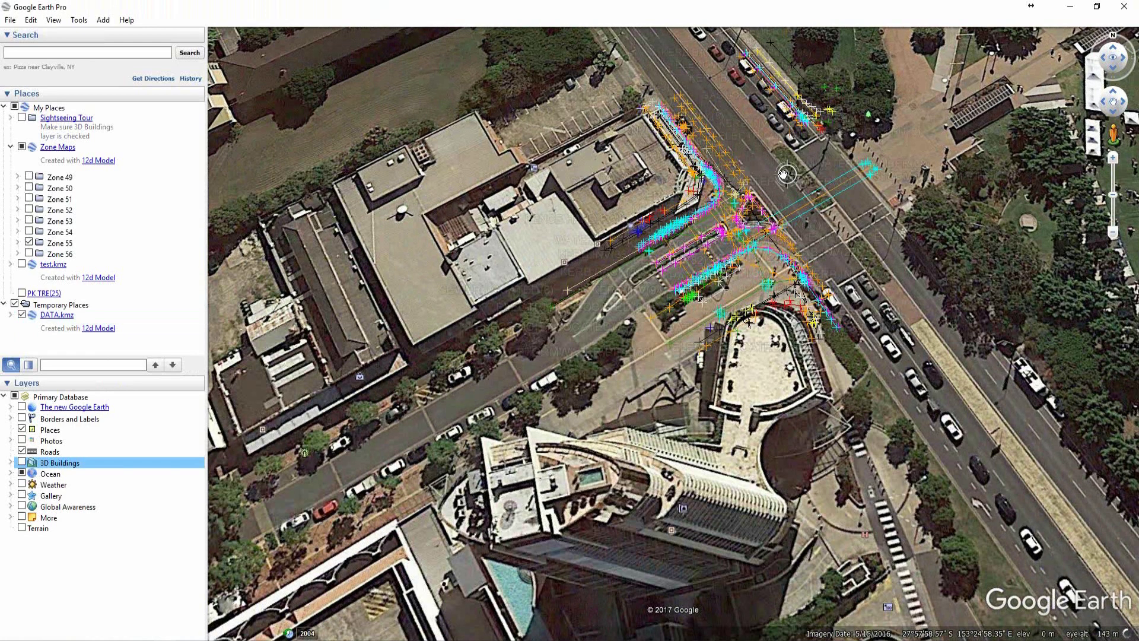
{"action": "scroll", "coordinate": [784, 174], "scroll_direction": "up", "scroll_amount": 1}
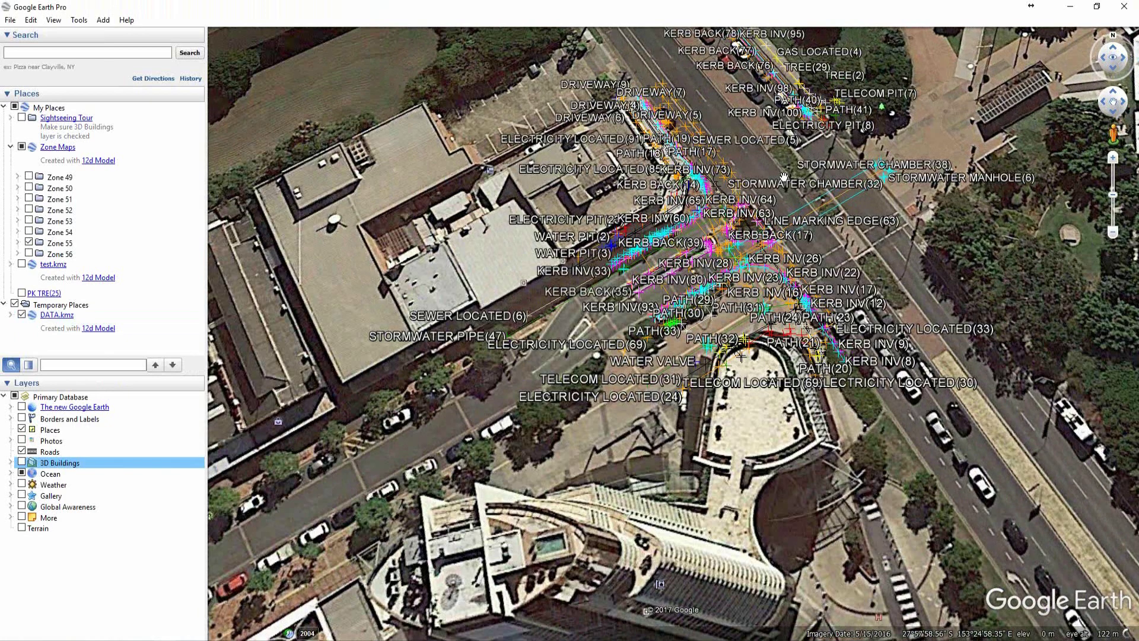
{"action": "scroll", "coordinate": [882, 126], "scroll_direction": "up", "scroll_amount": 2}
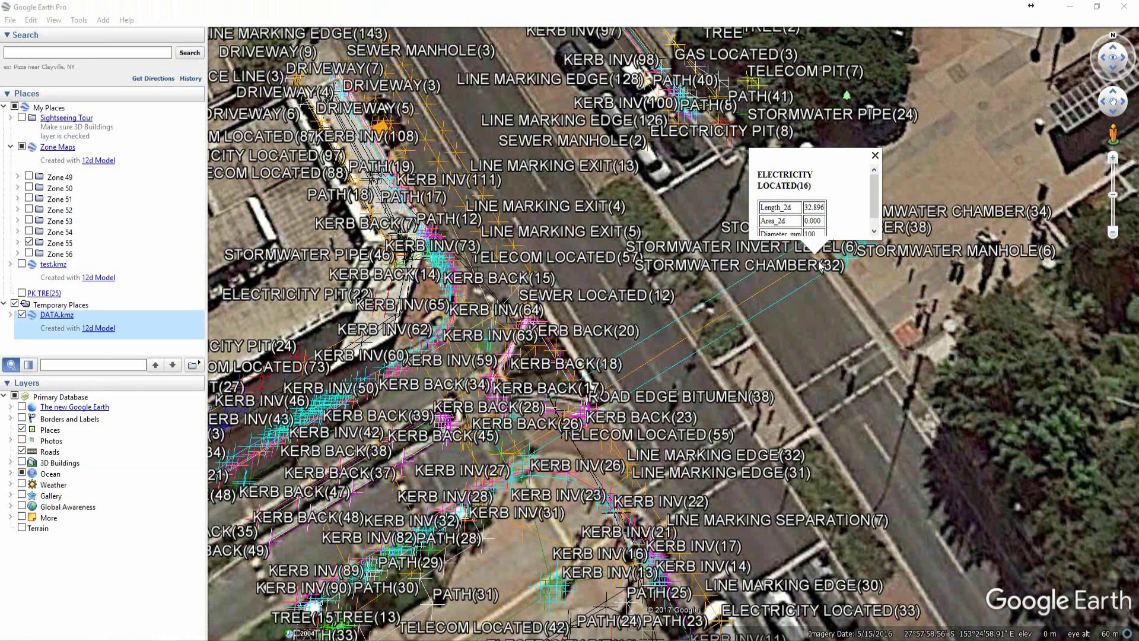
Examine the exported attribute tables of the STORMWATER CHAMBER(31) and ELECTRICITY LOCATED(51) placemarks
{"action": "double_click", "coordinate": [821, 267]}
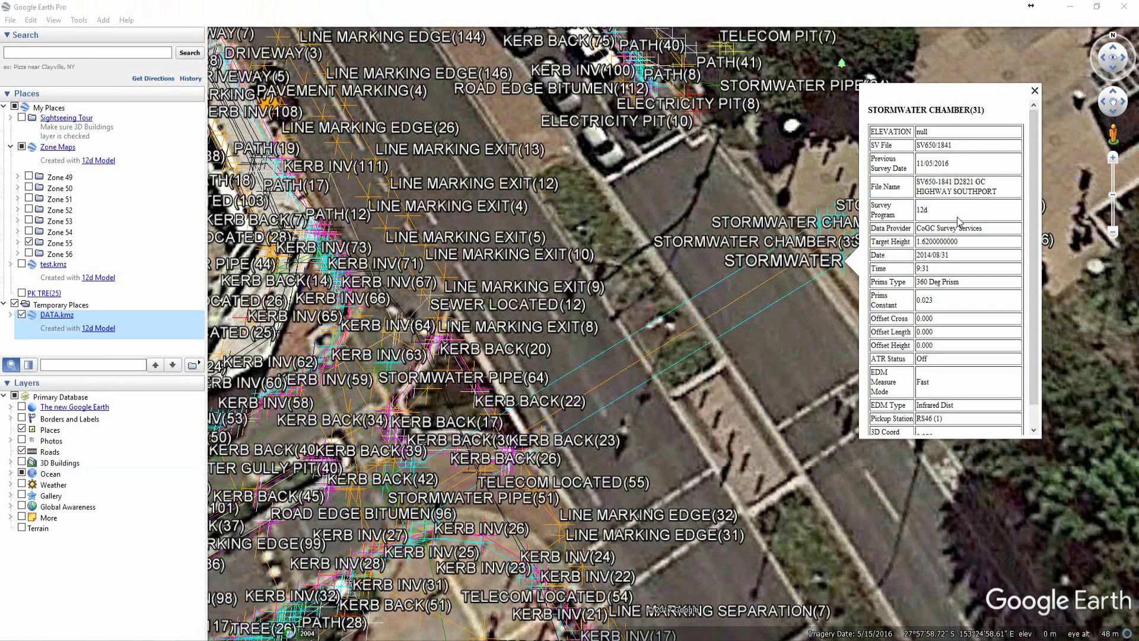
{"action": "scroll", "coordinate": [959, 222], "scroll_direction": "down", "scroll_amount": 1}
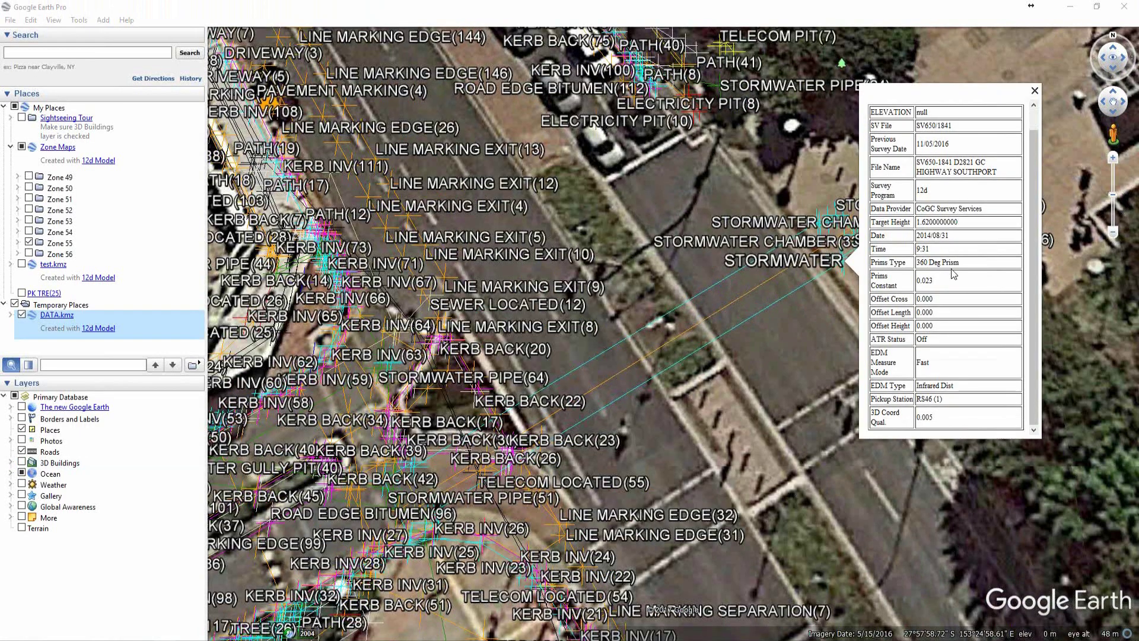
{"action": "scroll", "coordinate": [953, 274], "scroll_direction": "up", "scroll_amount": 1}
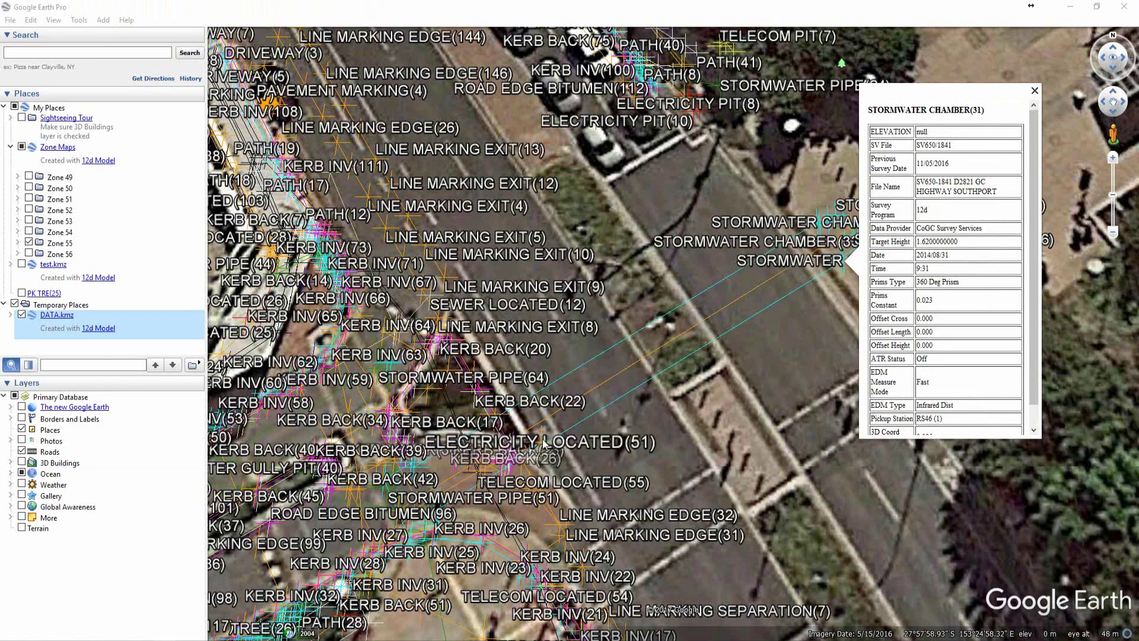
{"action": "left_click", "coordinate": [539, 444]}
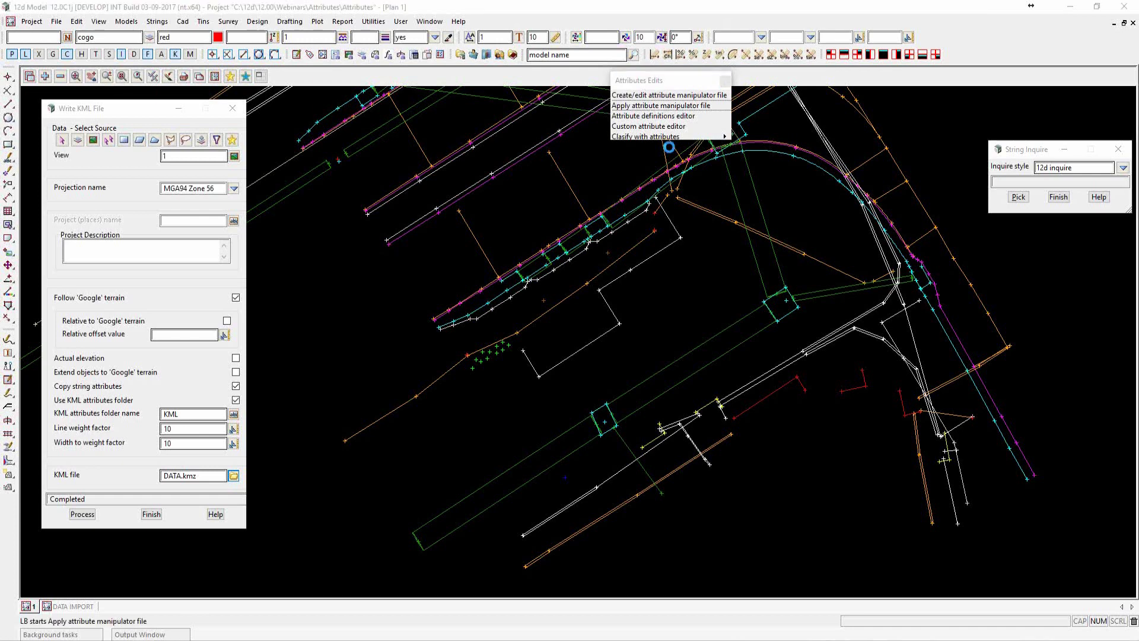
Switch to 12d Model, choose KLM Export Point Attributes.12dattmf as the manipulator file to apply, and open its rules for editing
{"action": "left_click", "coordinate": [660, 105]}
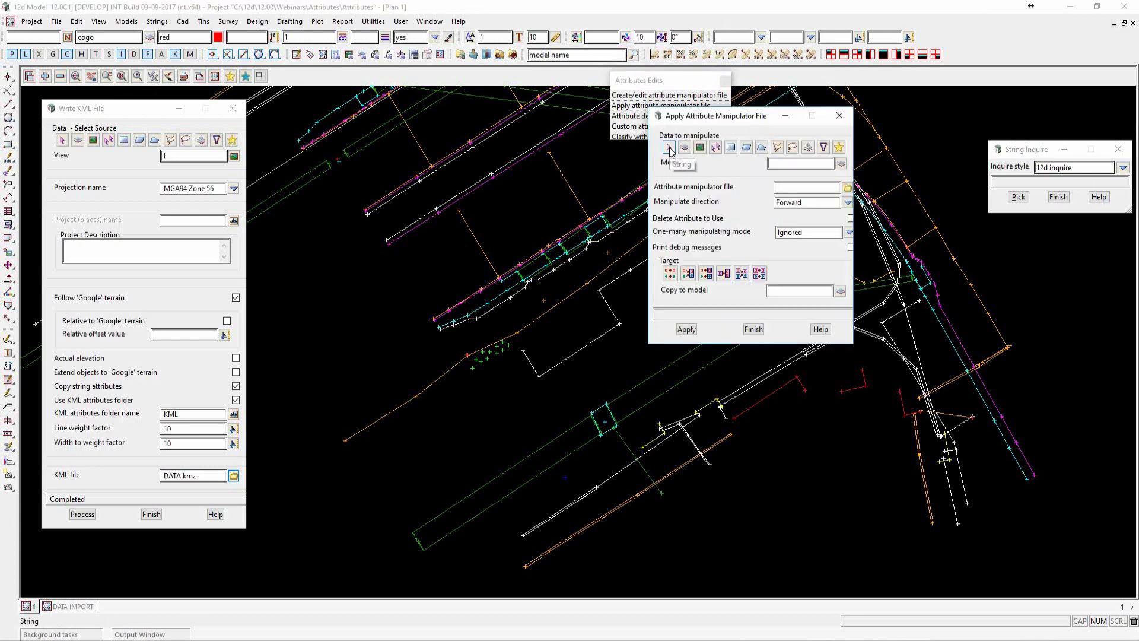
{"action": "left_click", "coordinate": [847, 188]}
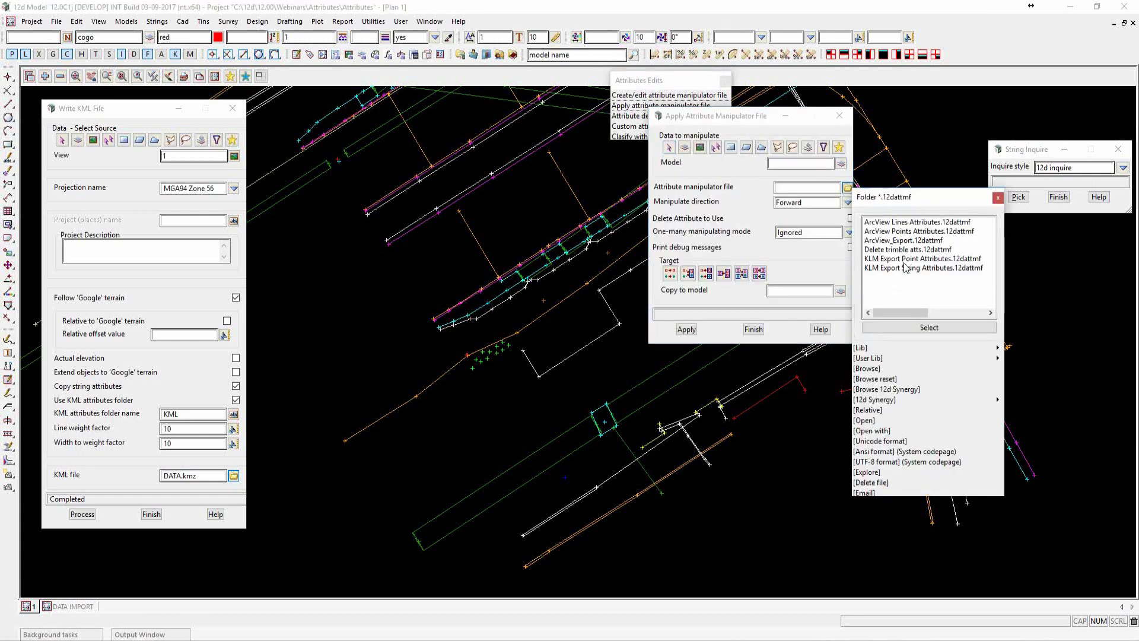
{"action": "left_click", "coordinate": [907, 260]}
{"action": "left_click", "coordinate": [921, 328]}
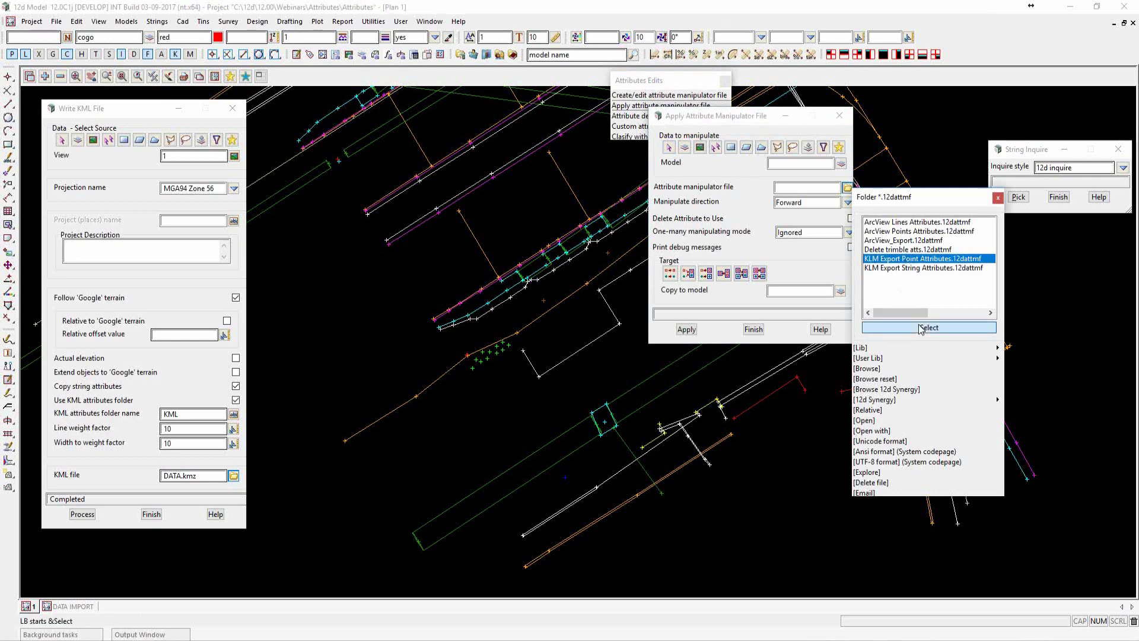
{"action": "left_click", "coordinate": [847, 189]}
{"action": "left_click", "coordinate": [864, 422]}
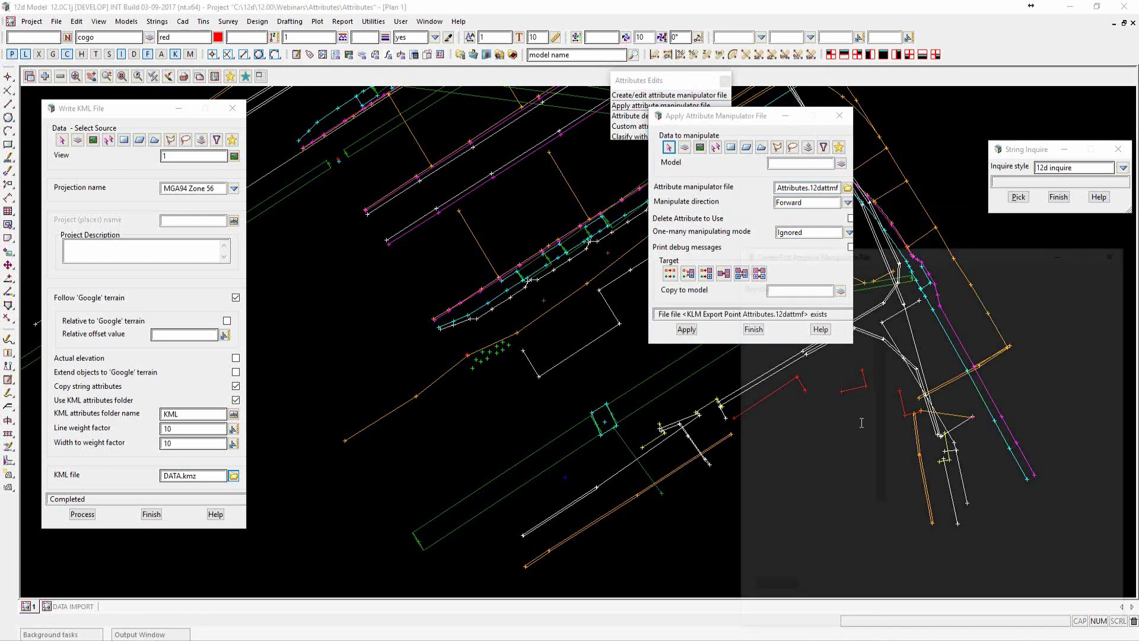
{"action": "left_click_drag", "start_coordinate": [882, 255], "coordinate": [685, 63]}
{"action": "left_click_drag", "start_coordinate": [690, 208], "coordinate": [842, 206]}
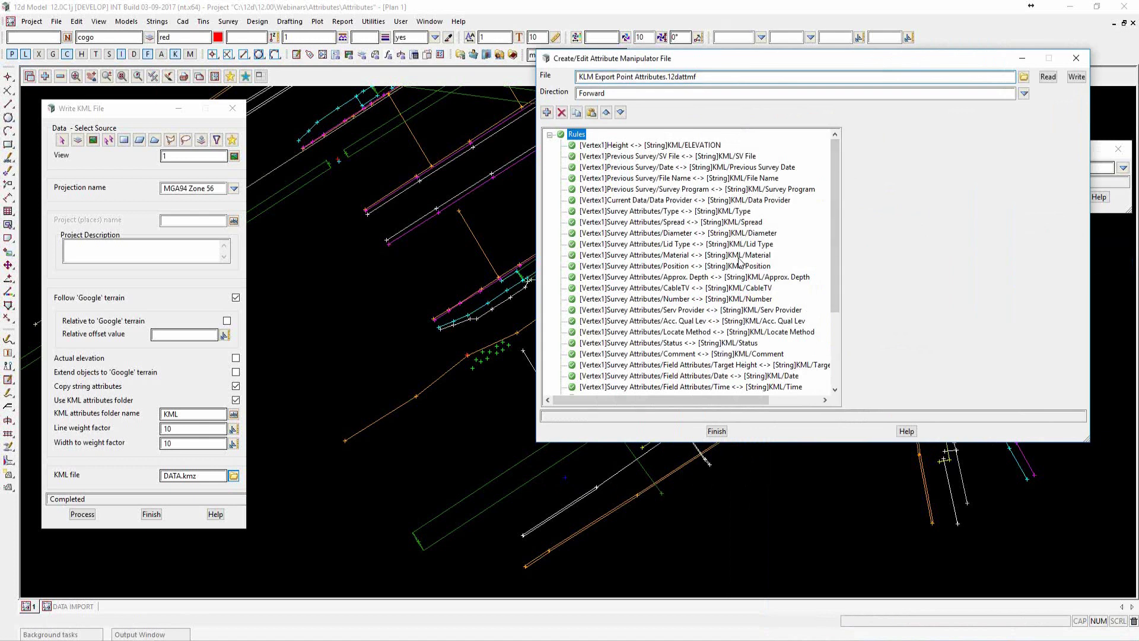
Change the expected type of the Survey Attributes/Approx. Depth to KML/Approx. Depth rule to Text
{"action": "left_click", "coordinate": [742, 277]}
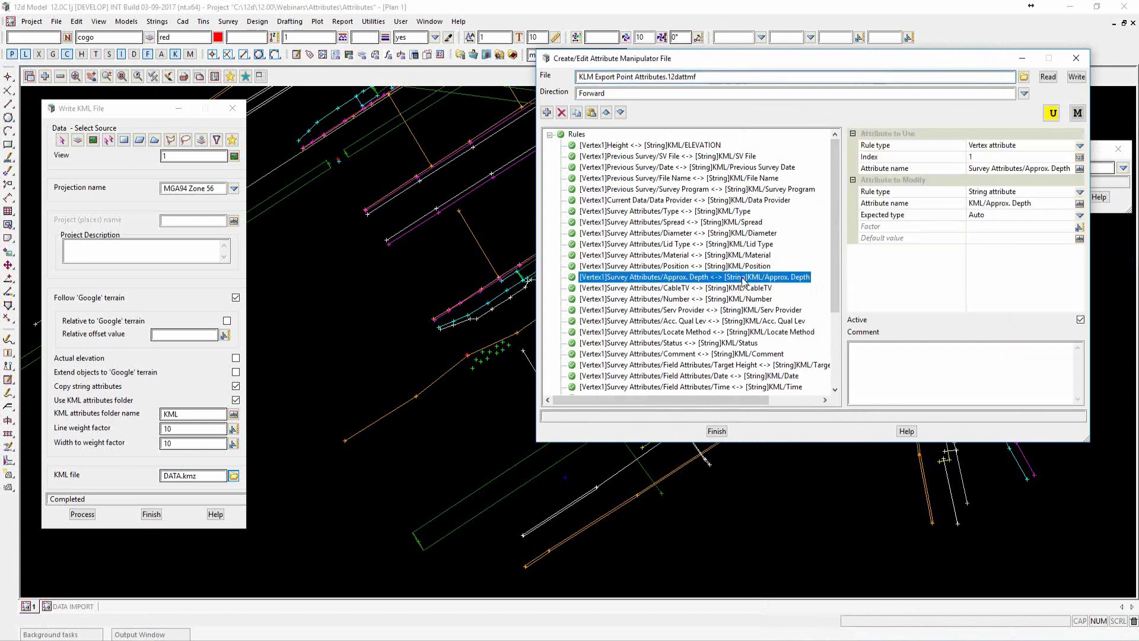
{"action": "left_click_drag", "start_coordinate": [886, 59], "coordinate": [729, 62]}
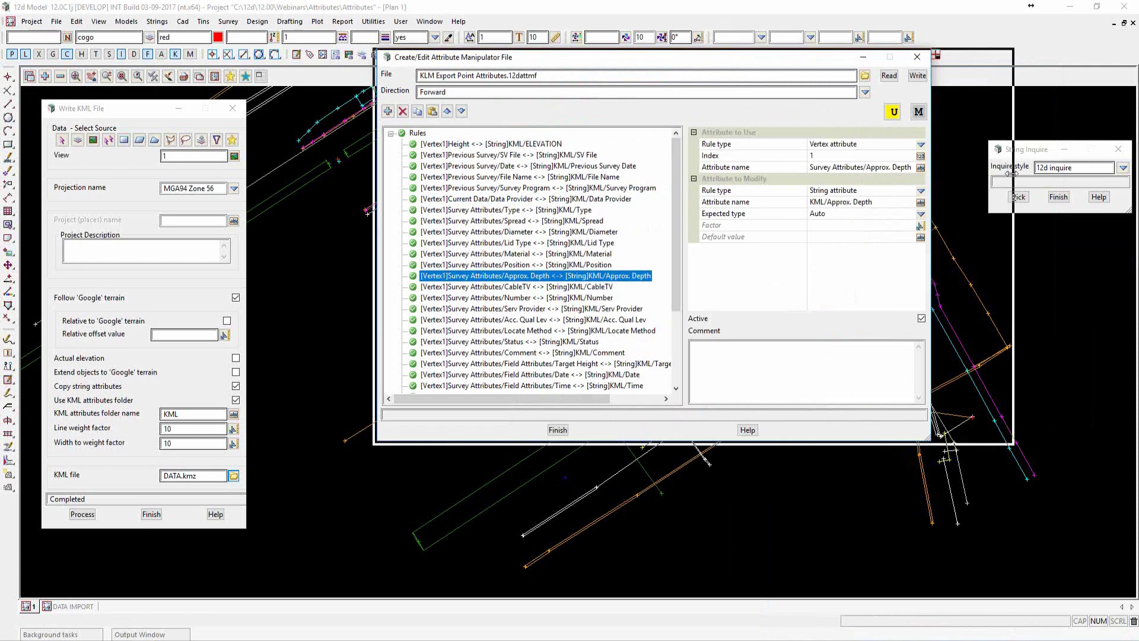
{"action": "left_click_drag", "start_coordinate": [1012, 172], "coordinate": [1012, 174]}
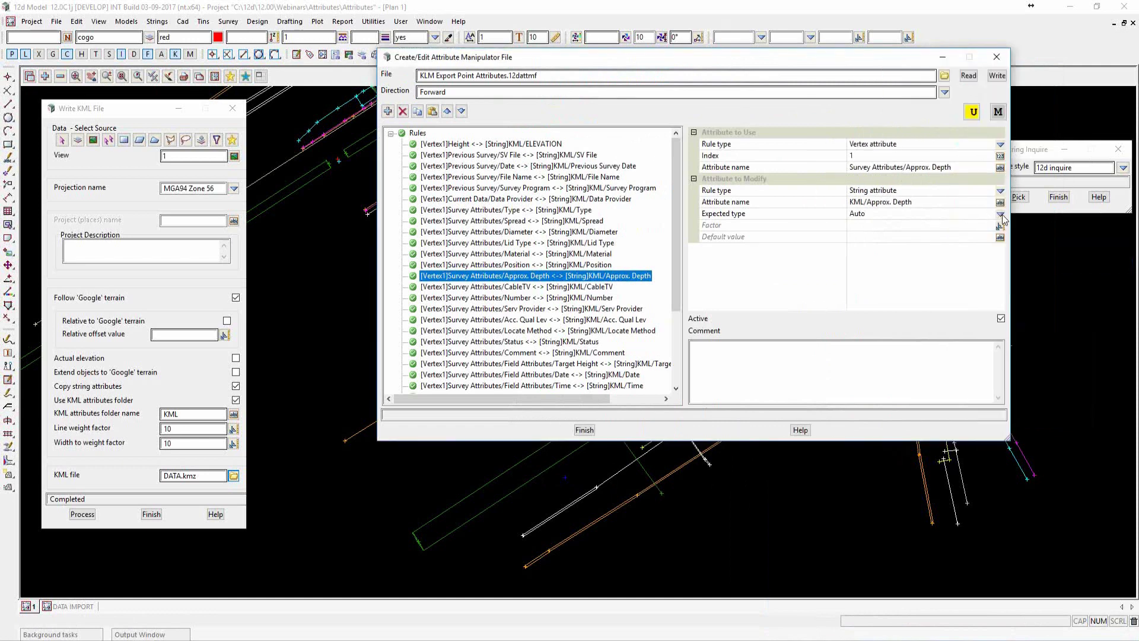
{"action": "left_click", "coordinate": [1000, 214]}
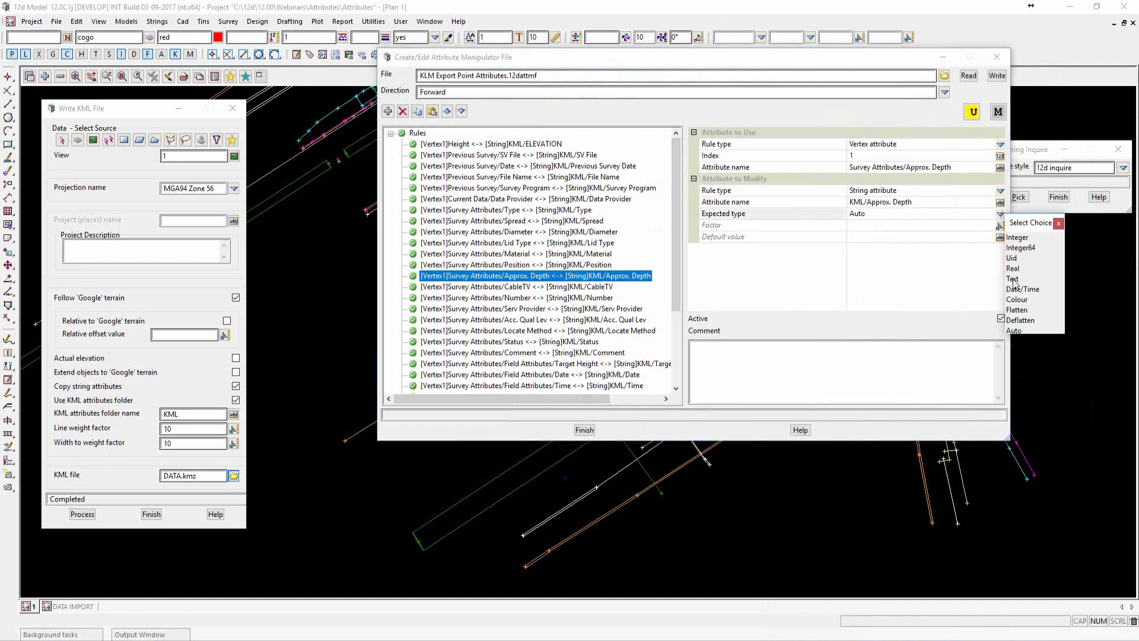
{"action": "left_click", "coordinate": [1012, 279]}
{"action": "left_click", "coordinate": [875, 224]}
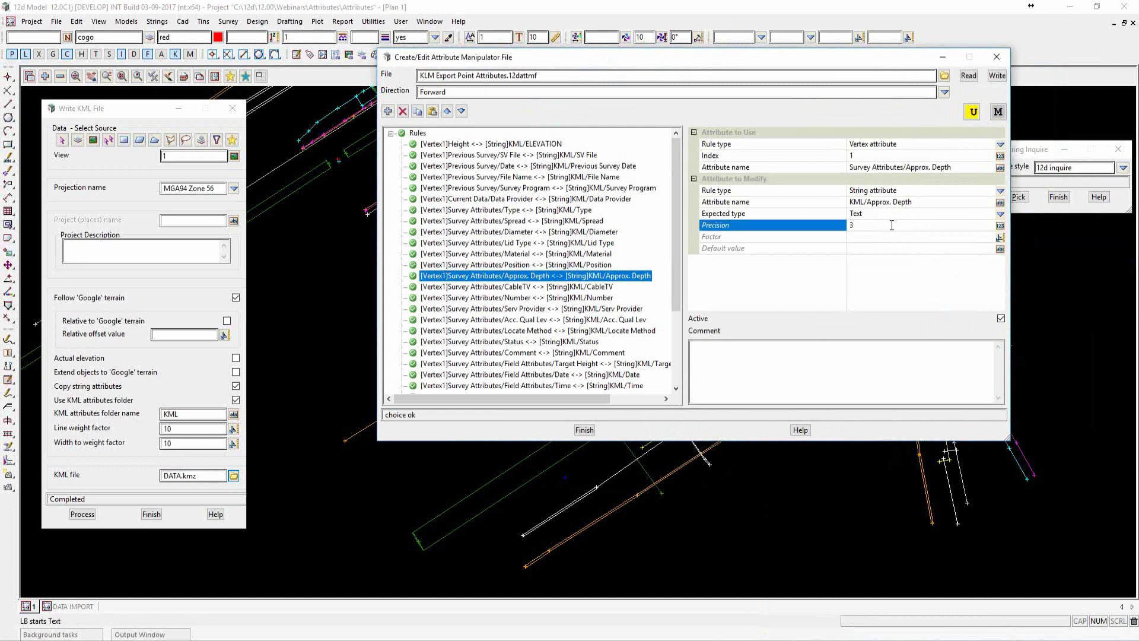
Check the precision of the Height to KML/ELEVATION rule and compare it with the elevation of ELECTRICITY LOCATED(51) in Google Earth Pro
{"action": "left_click", "coordinate": [553, 144]}
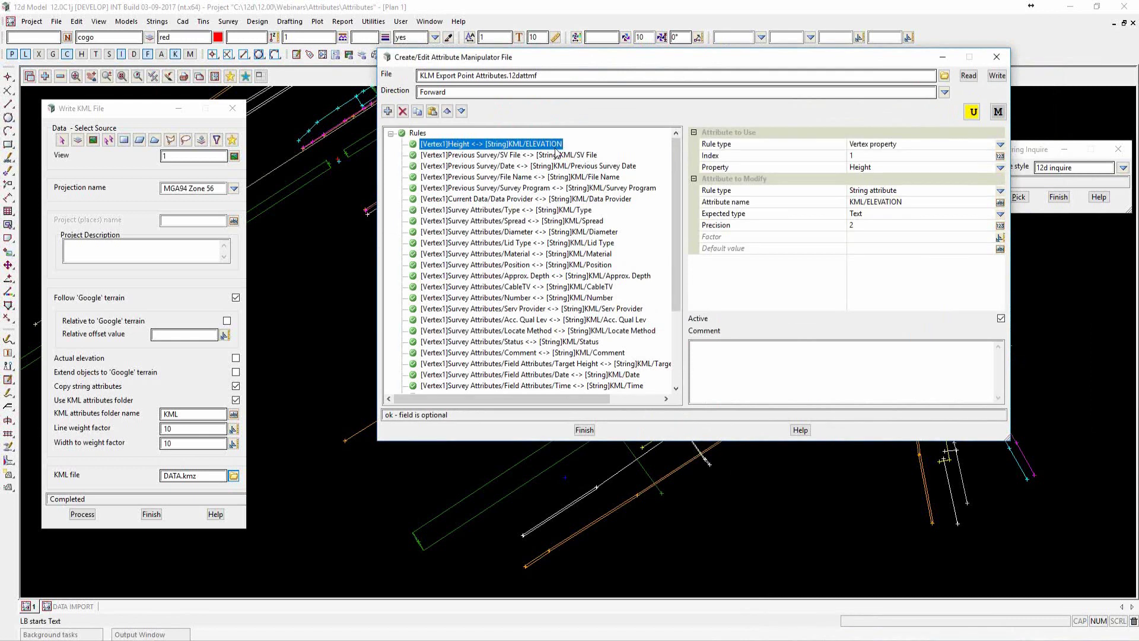
{"action": "left_click", "coordinate": [879, 226]}
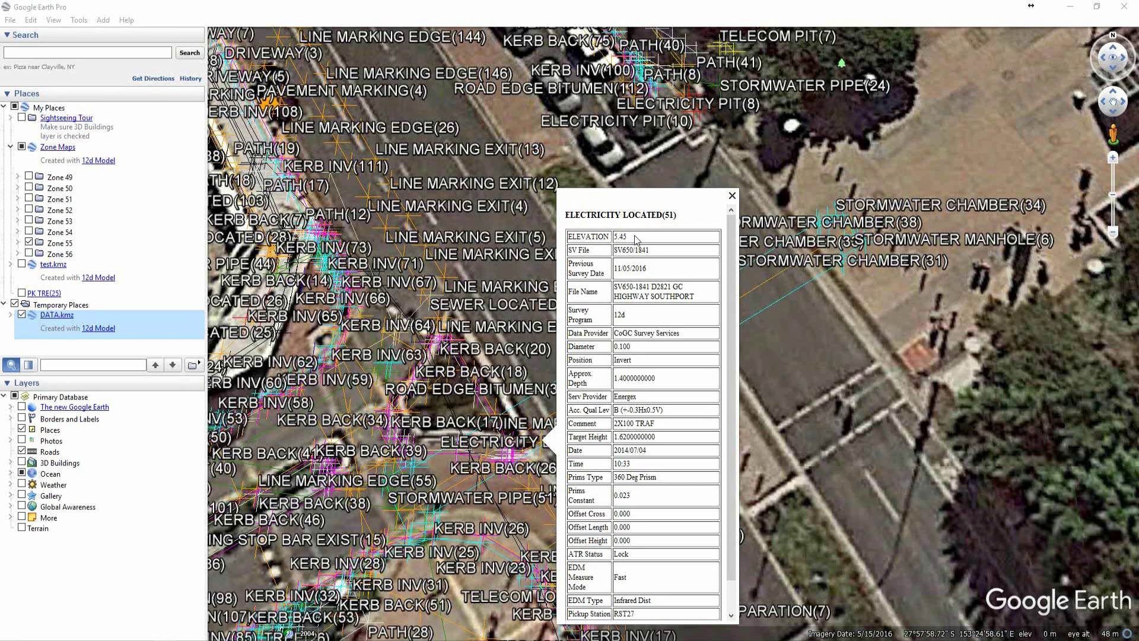
{"action": "left_click", "coordinate": [833, 317]}
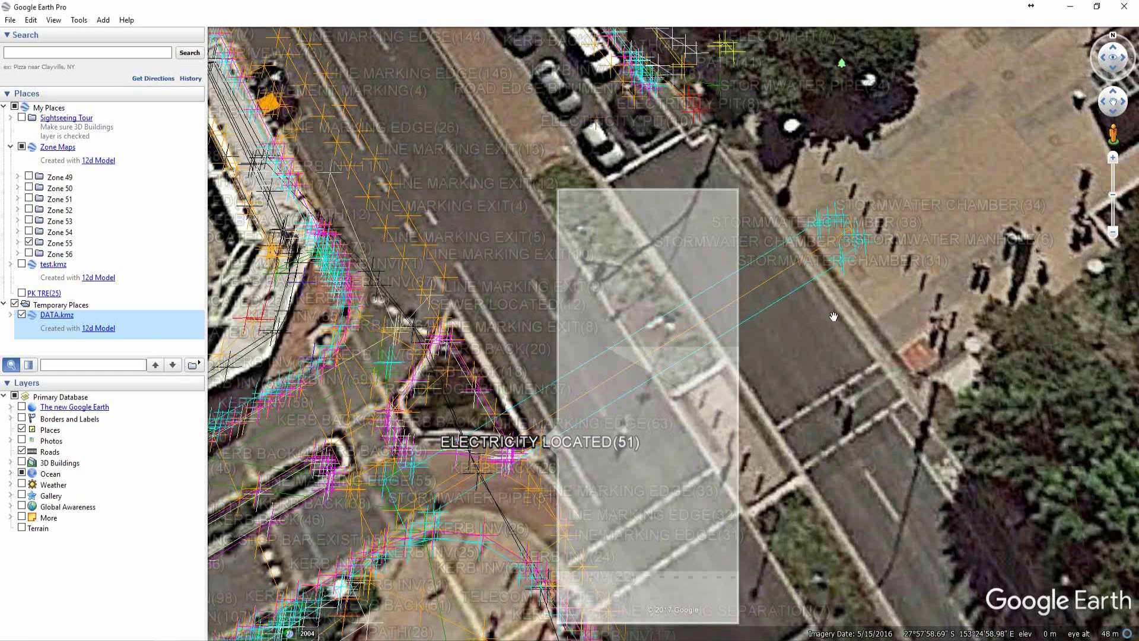
{"action": "scroll", "coordinate": [834, 317], "scroll_direction": "down", "scroll_amount": 3}
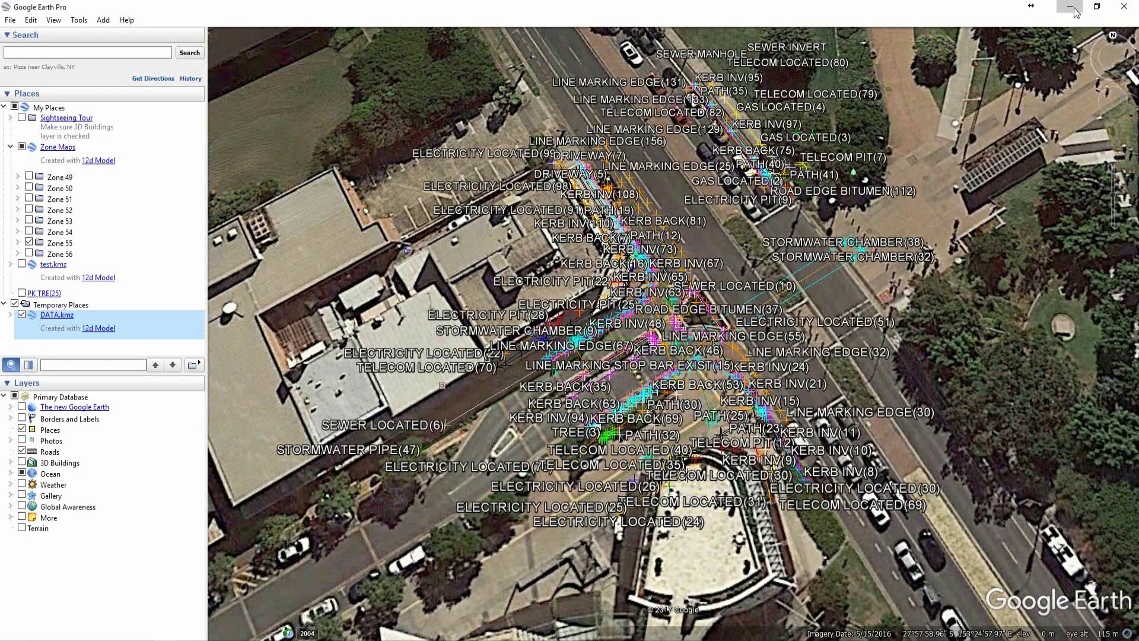
{"action": "left_click", "coordinate": [1071, 8]}
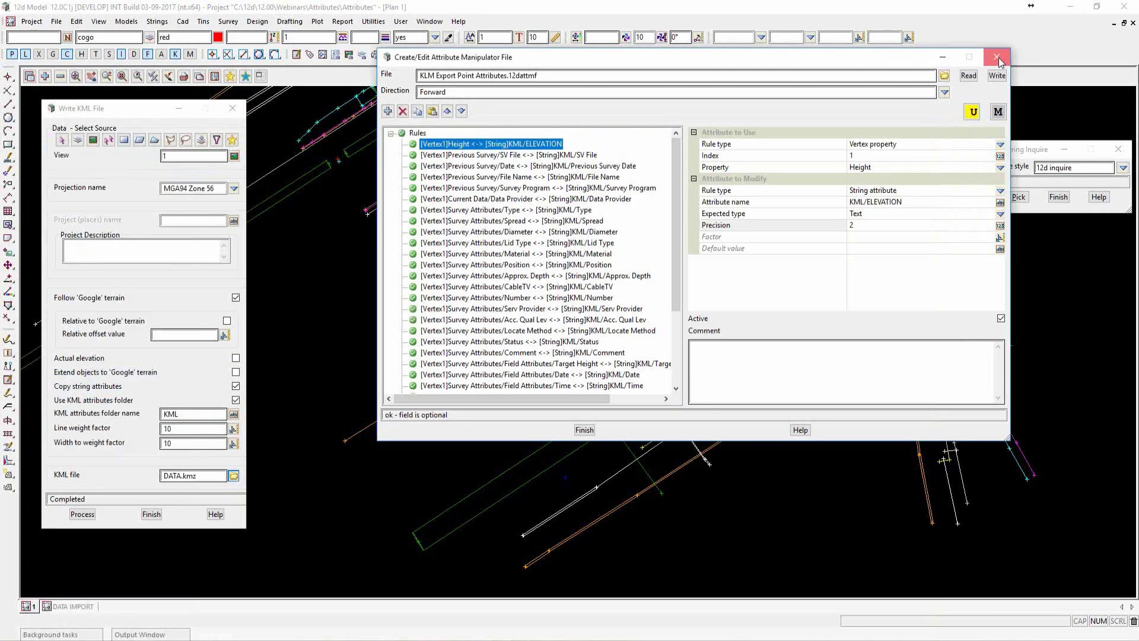
Close the manipulator file editor and the KML export dialog, and clear the Attributes Edits toolbar away from the strings
{"action": "left_click", "coordinate": [997, 57]}
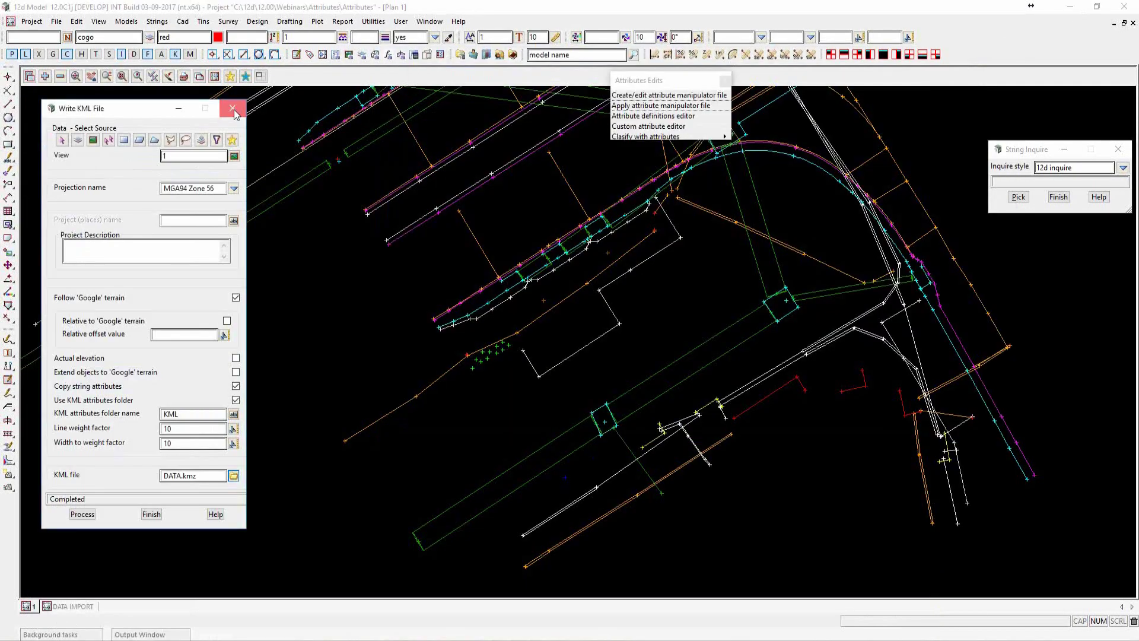
{"action": "left_click", "coordinate": [232, 109]}
{"action": "left_click_drag", "start_coordinate": [666, 86], "coordinate": [926, 84]}
Start applying an attribute manipulator file with view 1 as the data to manipulate
{"action": "scroll", "coordinate": [557, 307], "scroll_direction": "down", "scroll_amount": 5}
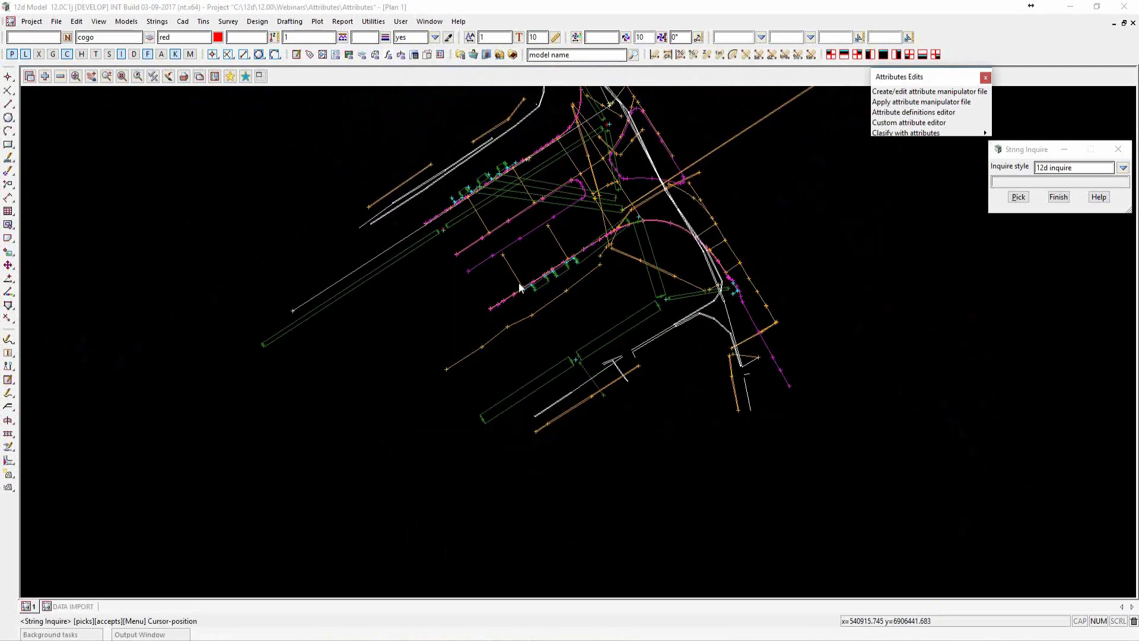
{"action": "left_click", "coordinate": [904, 103]}
{"action": "left_click_drag", "start_coordinate": [982, 113], "coordinate": [864, 184]}
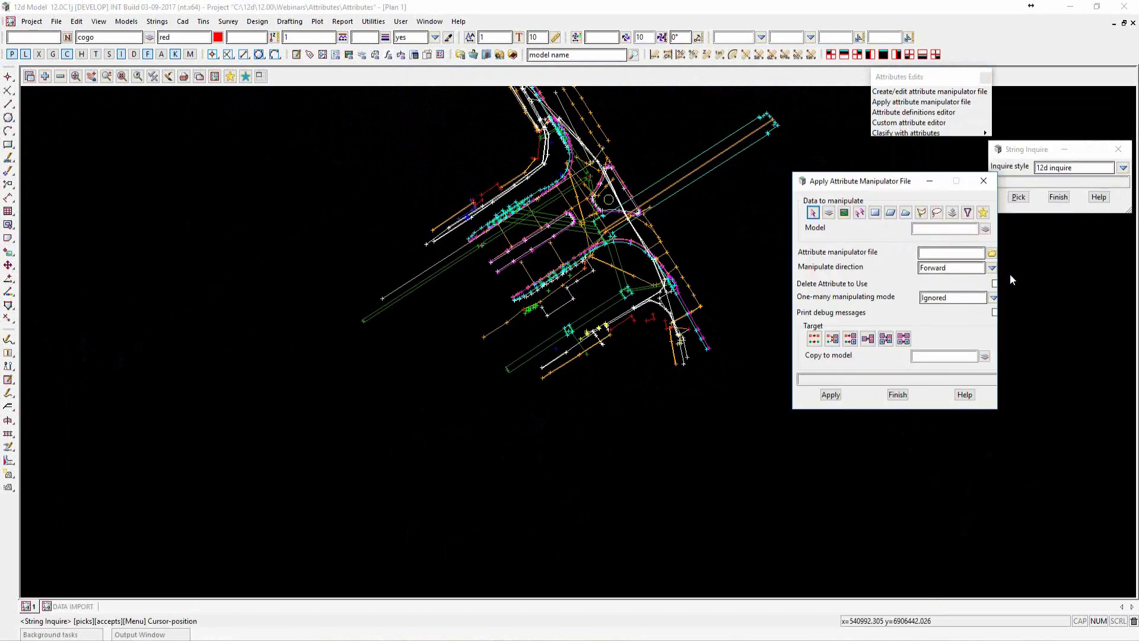
{"action": "left_click", "coordinate": [814, 213]}
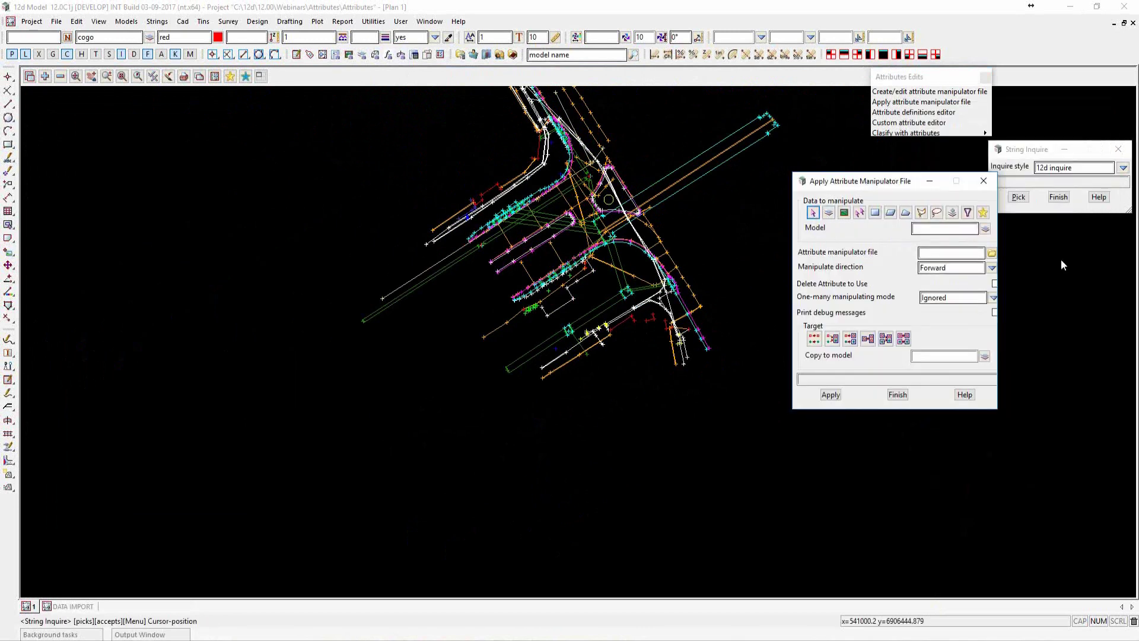
{"action": "left_click", "coordinate": [844, 213]}
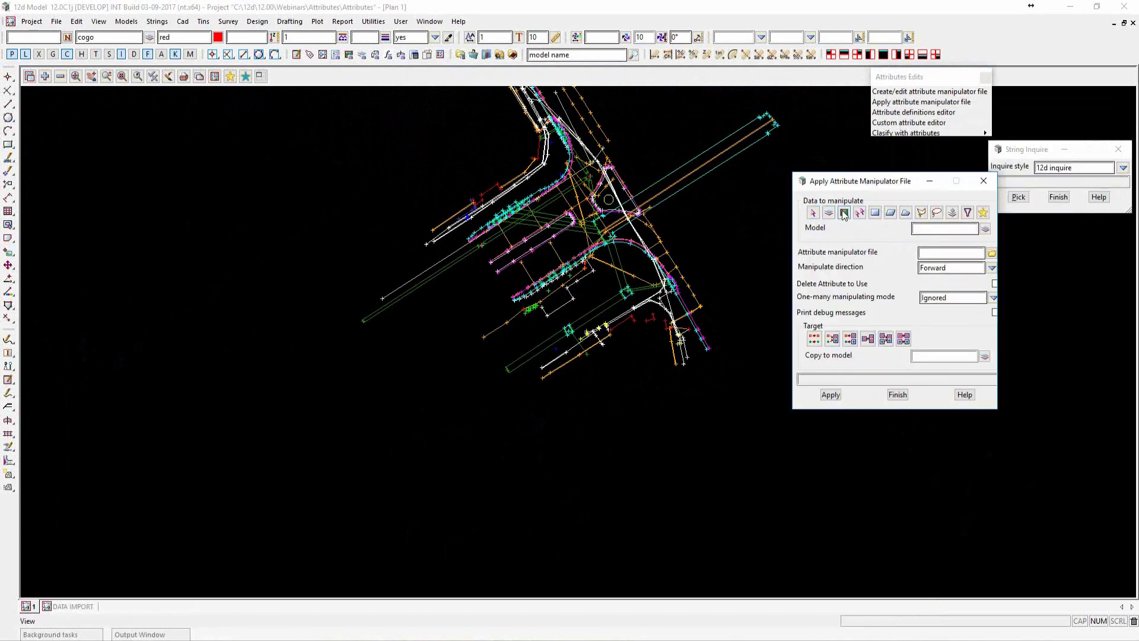
{"action": "left_click", "coordinate": [991, 252]}
{"action": "left_click", "coordinate": [1125, 263]}
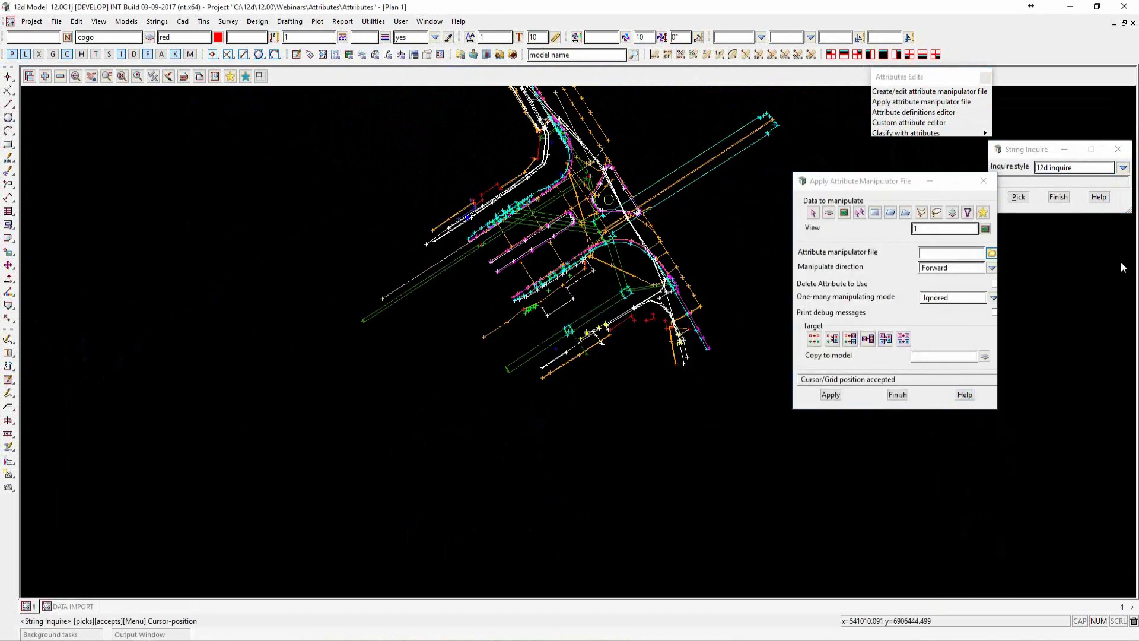
Open a blank attribute manipulator file for editing and place its editor clear of the Apply dialog
{"action": "left_click", "coordinate": [991, 252]}
{"action": "left_click", "coordinate": [992, 484]}
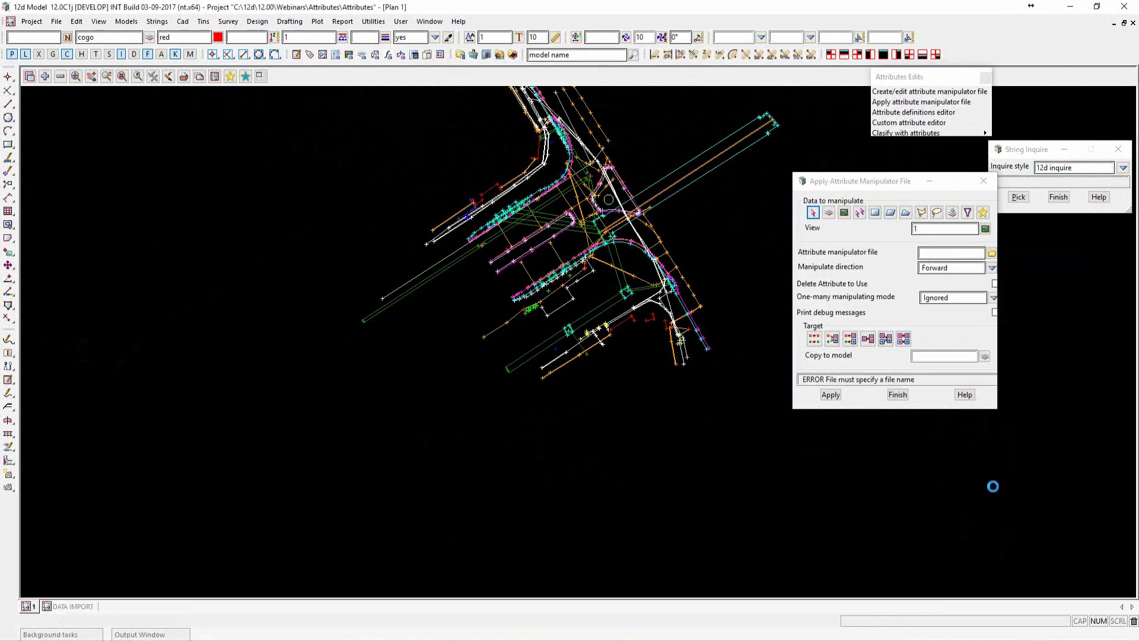
{"action": "left_click_drag", "start_coordinate": [902, 251], "coordinate": [189, 124]}
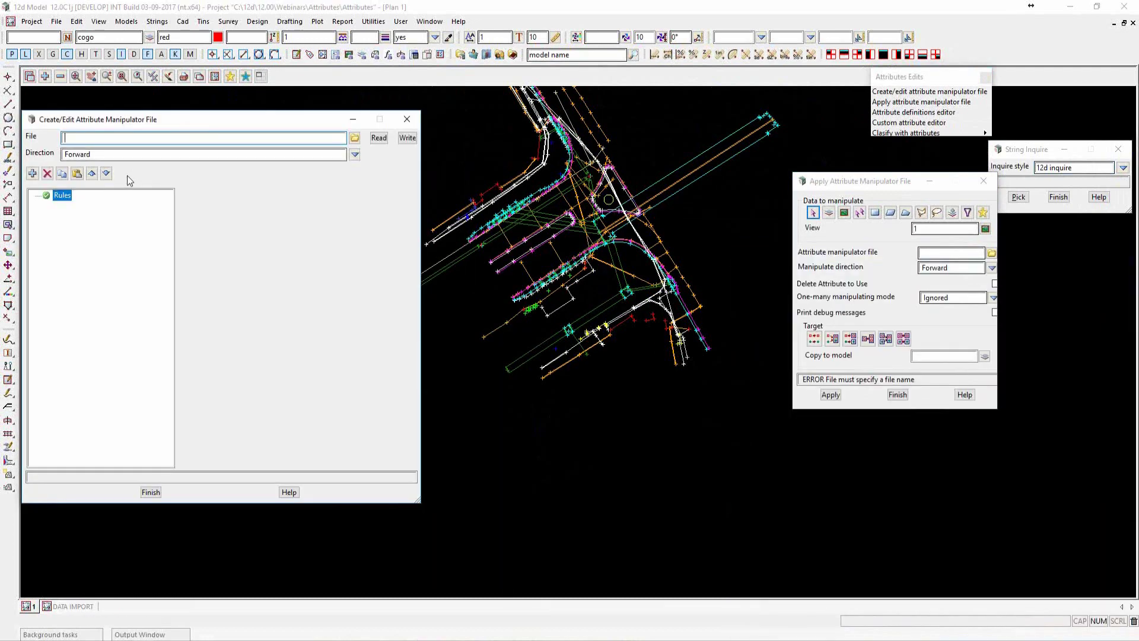
Add a rule to the manipulator file and pick the short STORMWATER CHAMBER string as the source for its attribute to use
{"action": "left_click", "coordinate": [32, 173]}
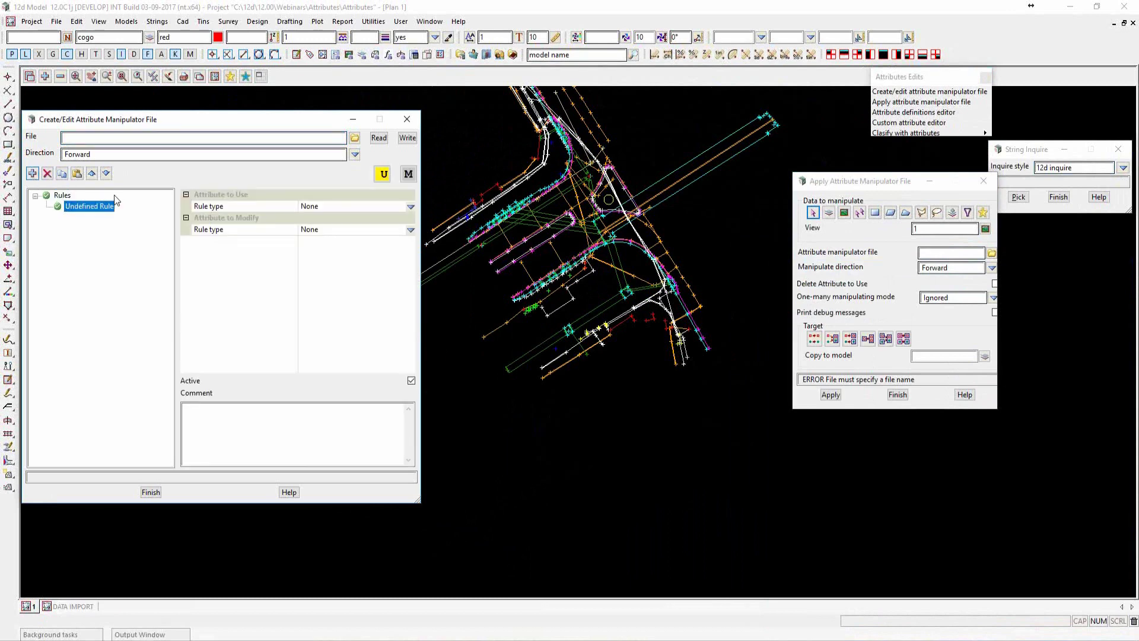
{"action": "left_click", "coordinate": [383, 174]}
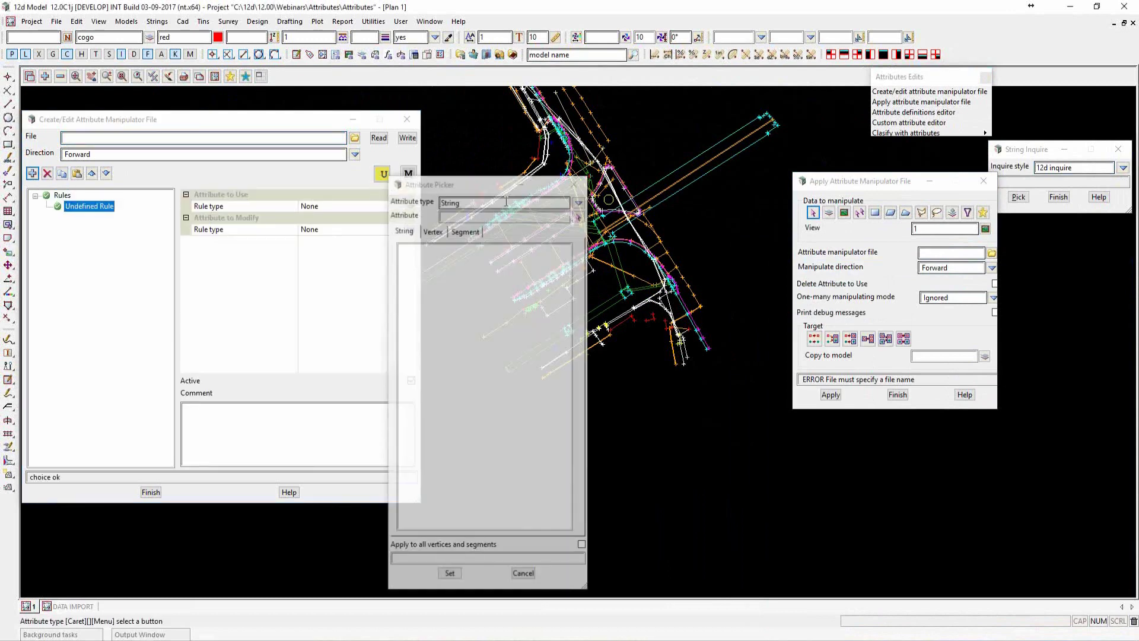
{"action": "scroll", "coordinate": [765, 137], "scroll_direction": "up", "scroll_amount": 5}
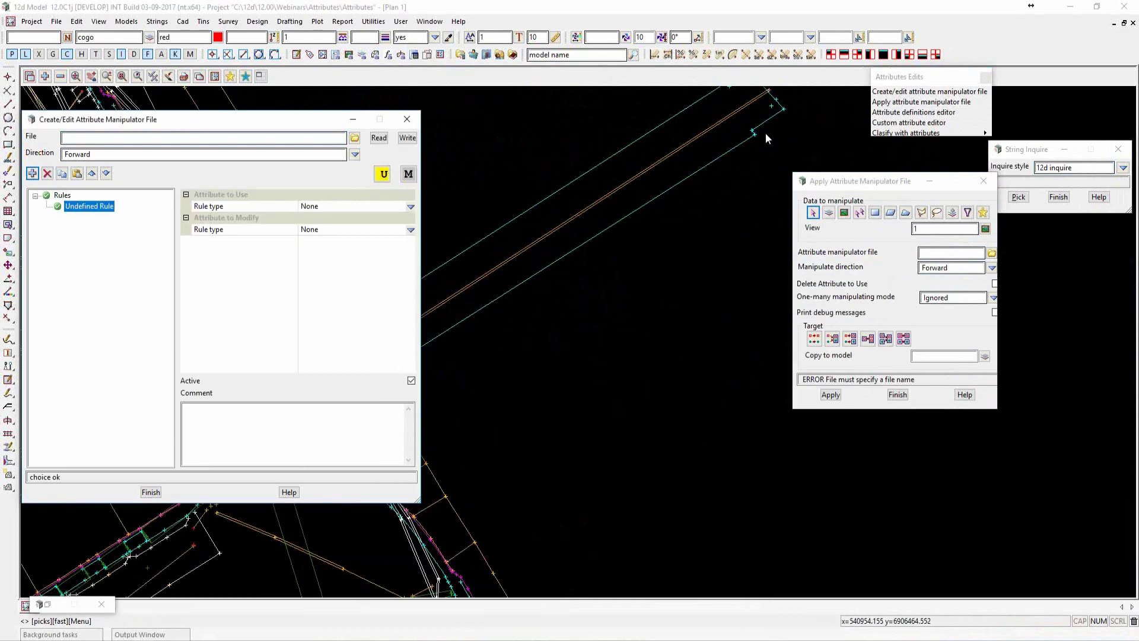
{"action": "scroll", "coordinate": [748, 135], "scroll_direction": "up", "scroll_amount": 3}
{"action": "left_click", "coordinate": [735, 136]}
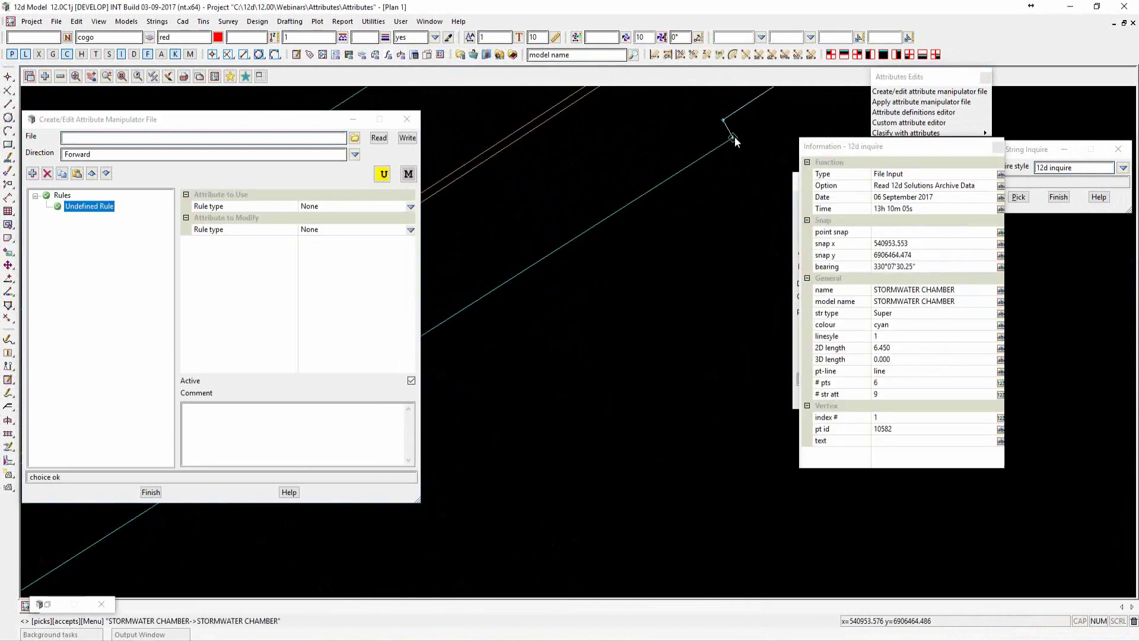
{"action": "middle_click", "coordinate": [734, 138]}
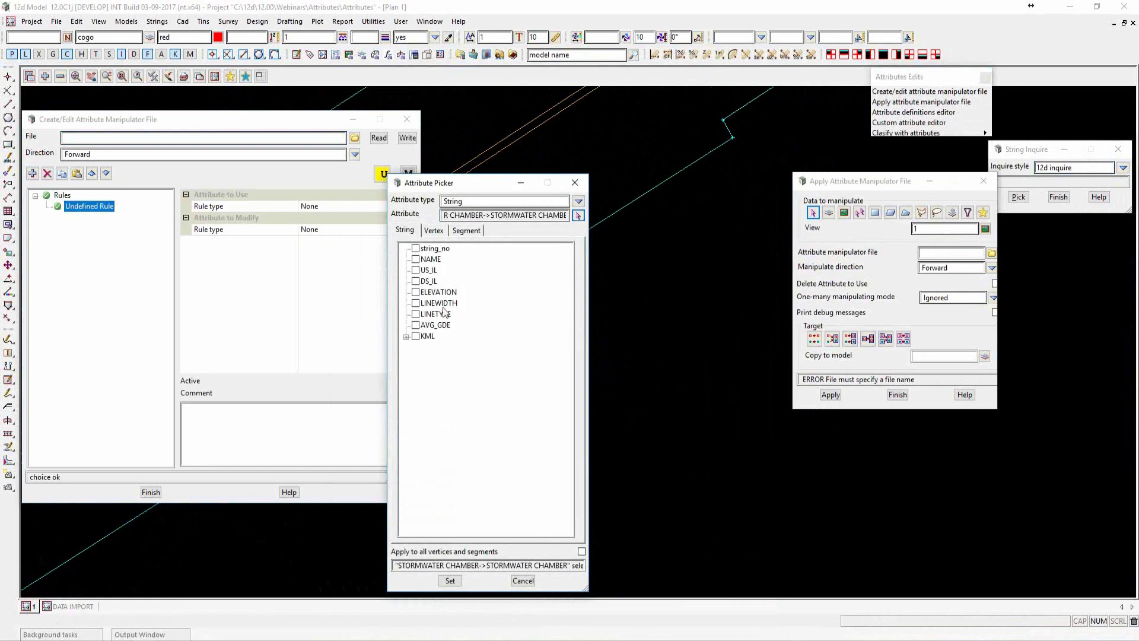
Create rules from the vertex field attributes Target Height, Date, Time and Prims Type, applied to all vertices and segments
{"action": "left_click", "coordinate": [435, 231]}
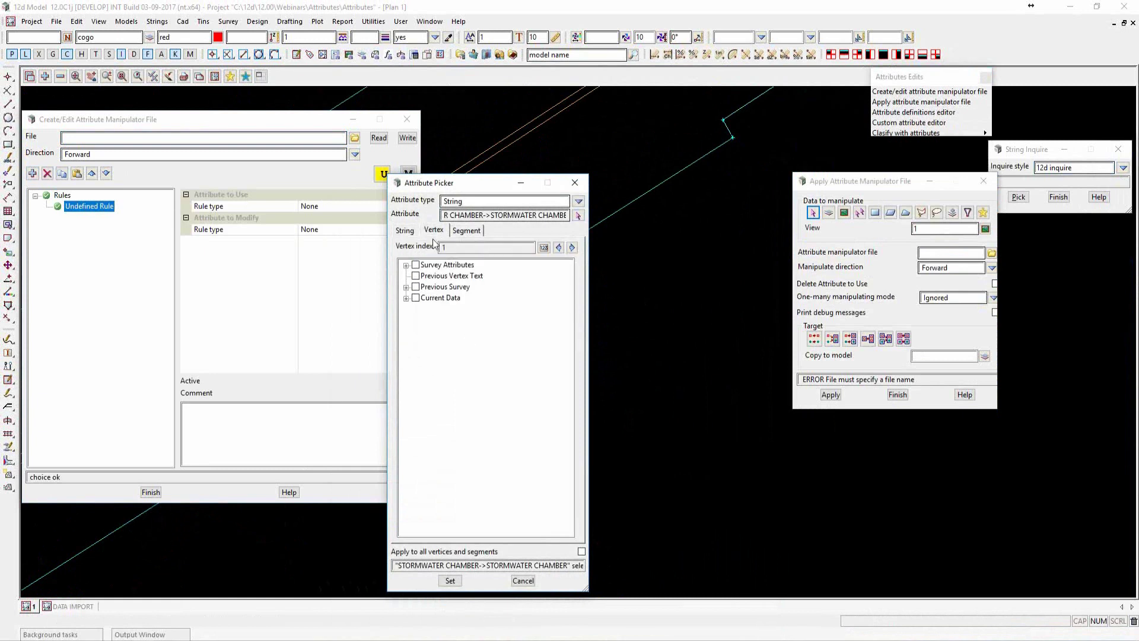
{"action": "left_click", "coordinate": [406, 265]}
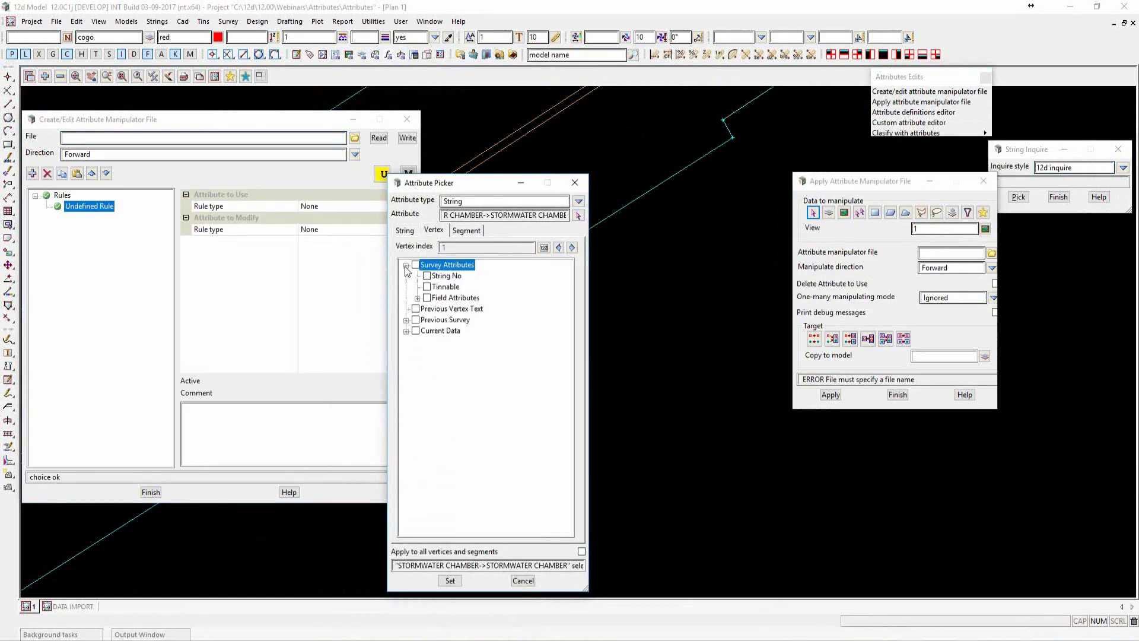
{"action": "left_click", "coordinate": [418, 298]}
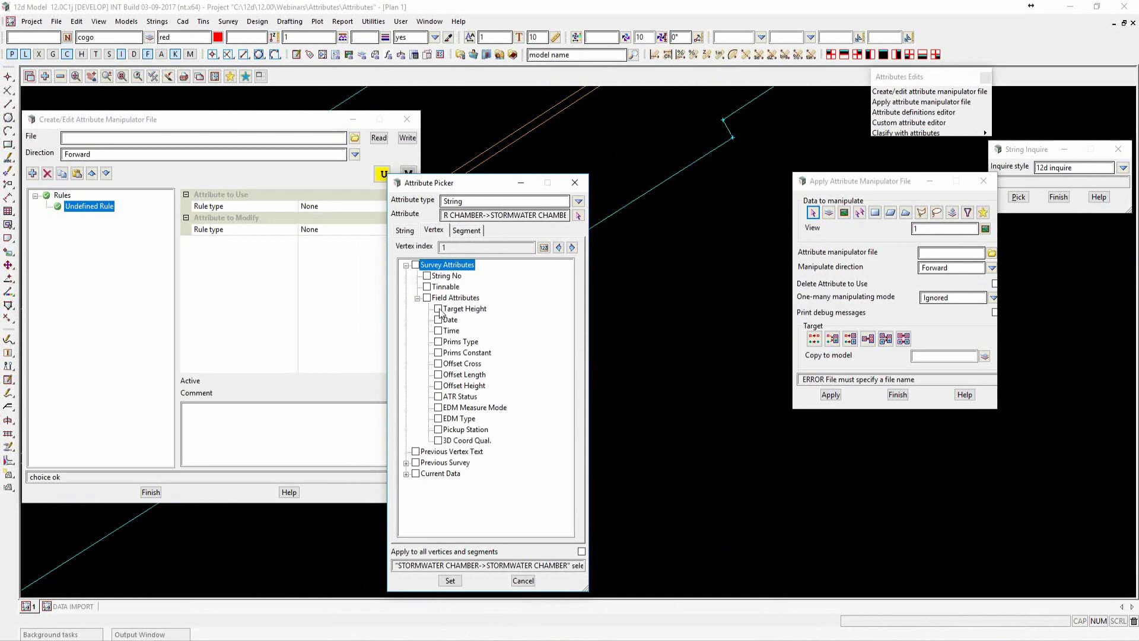
{"action": "left_click", "coordinate": [438, 308]}
{"action": "left_click", "coordinate": [438, 320]}
{"action": "left_click", "coordinate": [438, 331]}
{"action": "left_click", "coordinate": [438, 342]}
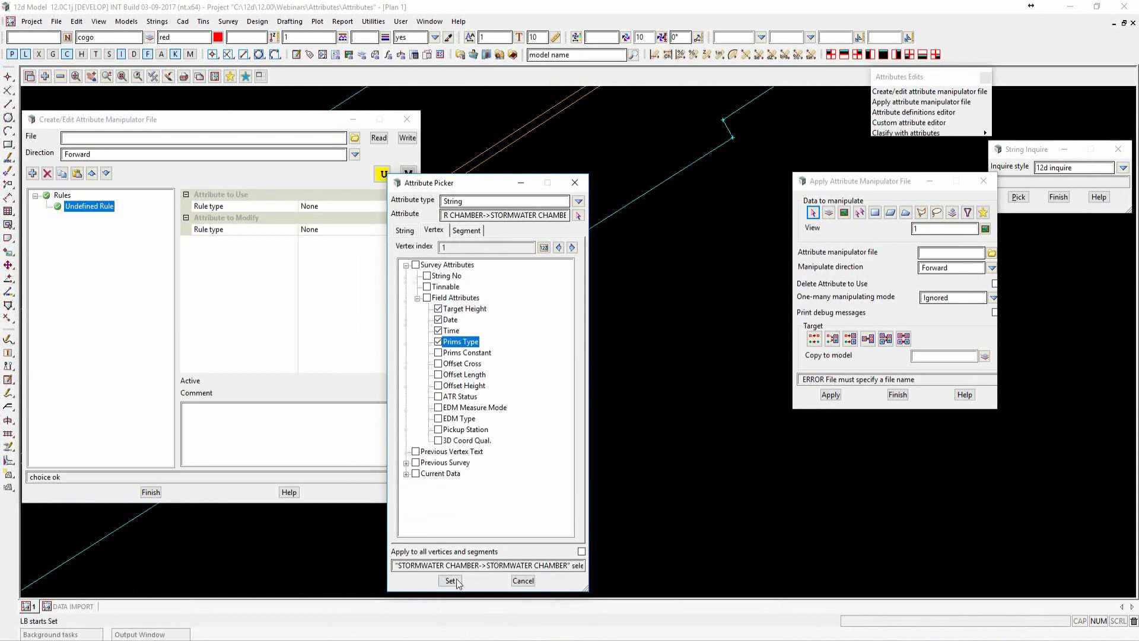
{"action": "left_click", "coordinate": [582, 551]}
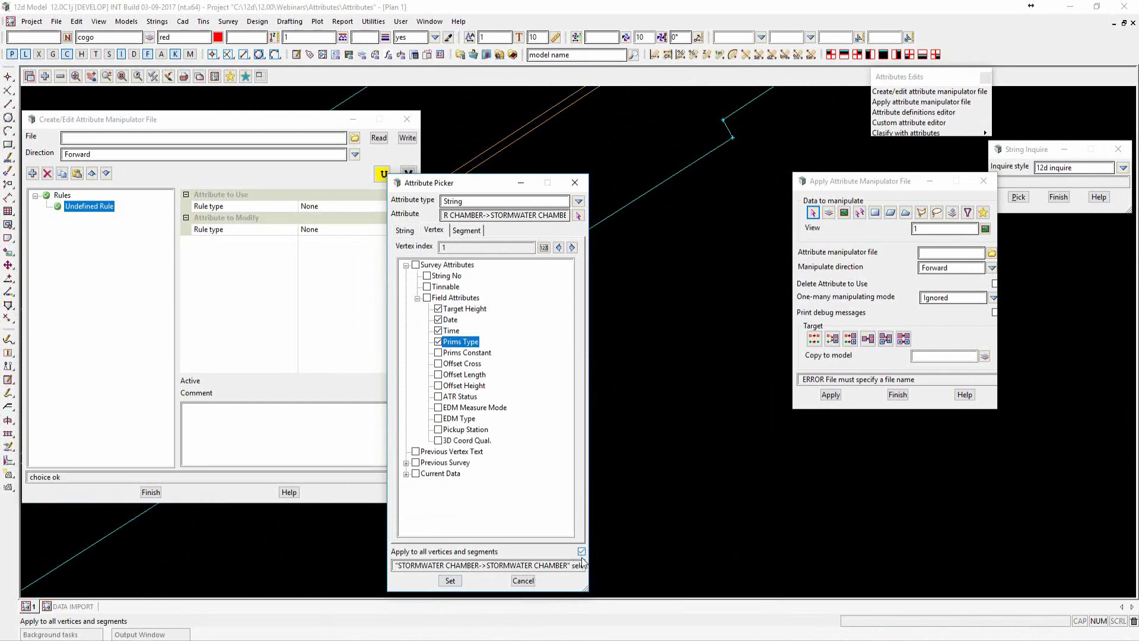
{"action": "left_click", "coordinate": [453, 582]}
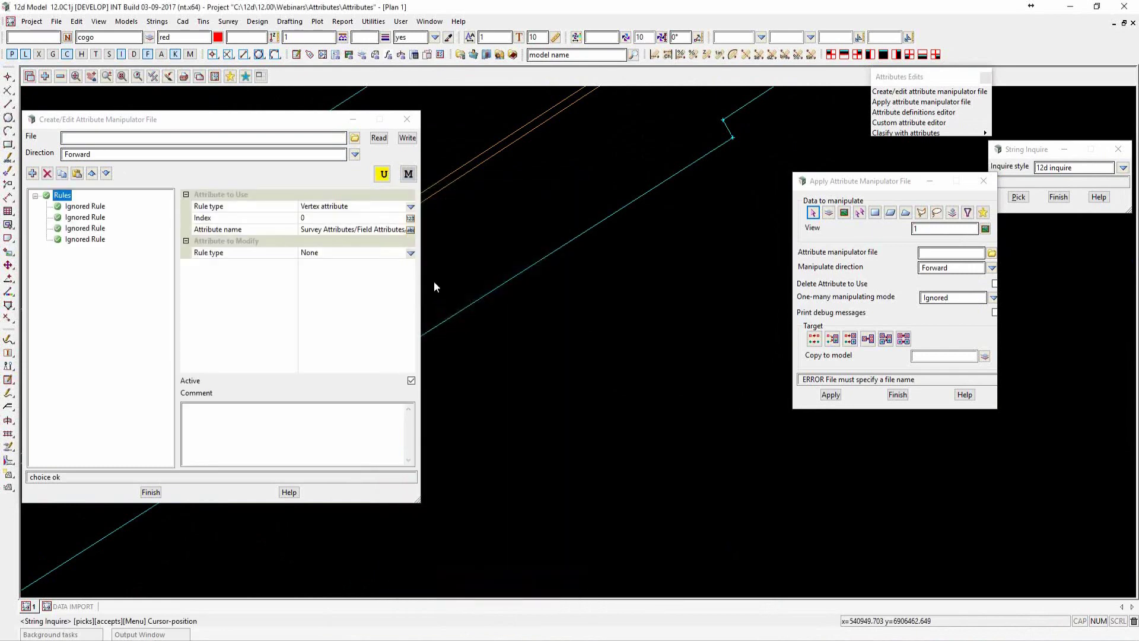
Widen the manipulator file editor and set the Target Height rule to modify a string attribute with expected type Flatten and delimiter "_"
{"action": "left_click_drag", "start_coordinate": [421, 275], "coordinate": [607, 280]}
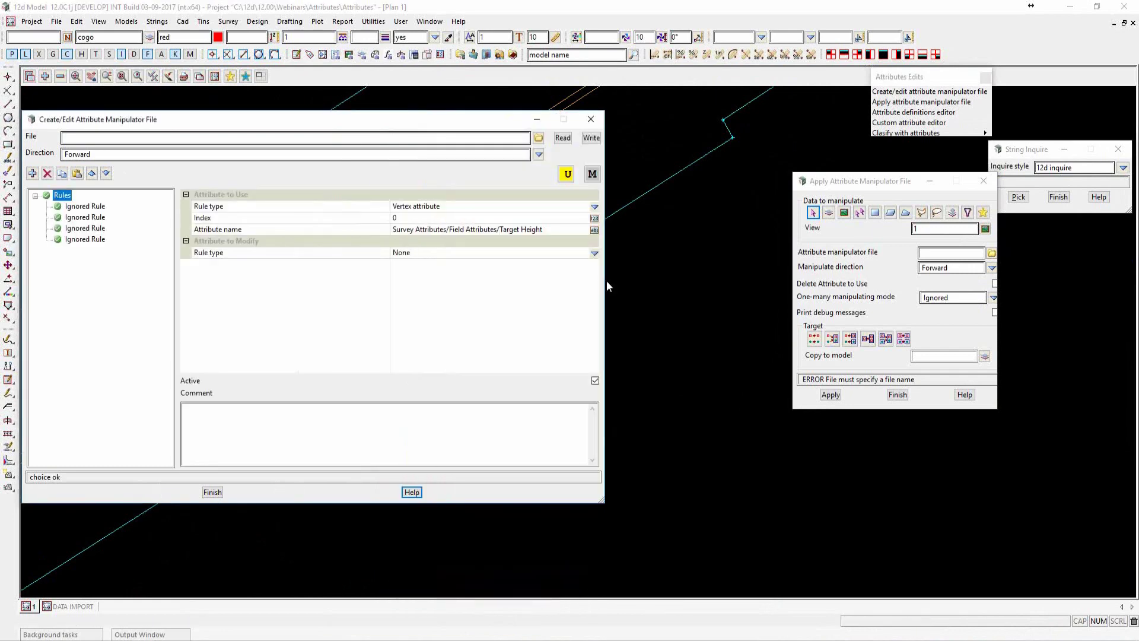
{"action": "left_click", "coordinate": [95, 209]}
{"action": "left_click", "coordinate": [594, 253]}
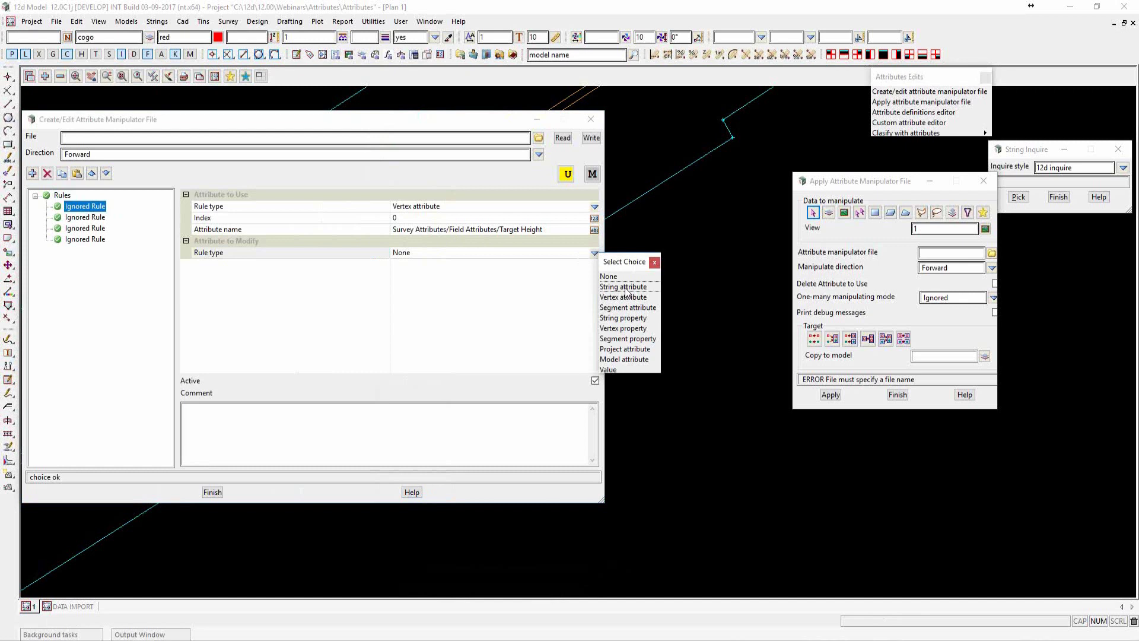
{"action": "left_click", "coordinate": [624, 287]}
{"action": "left_click", "coordinate": [595, 277]}
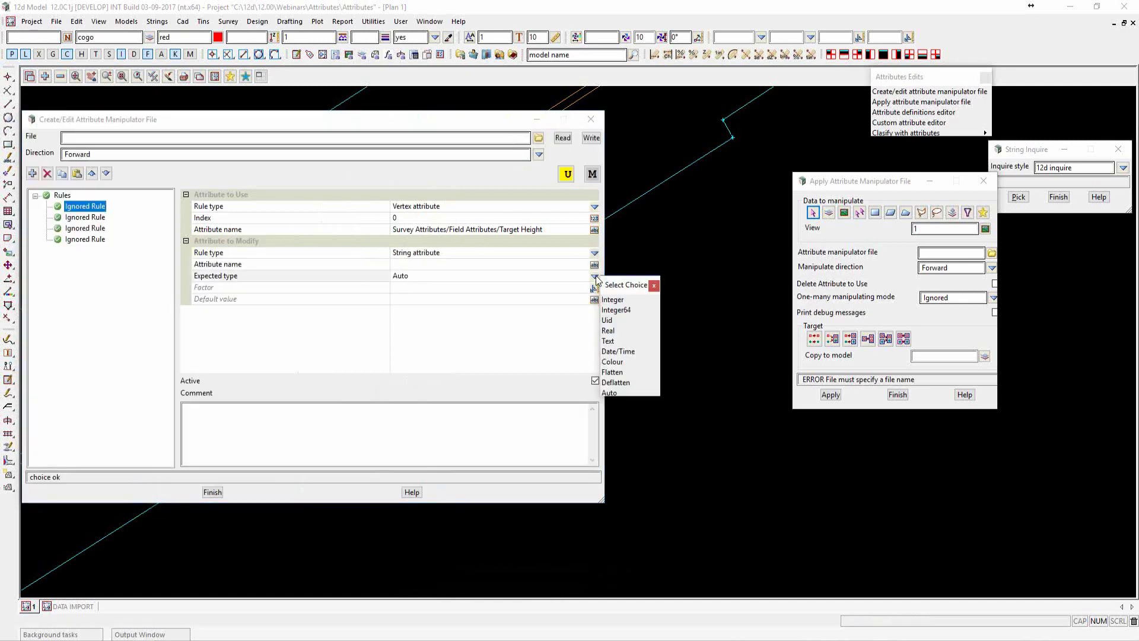
{"action": "left_click", "coordinate": [612, 373]}
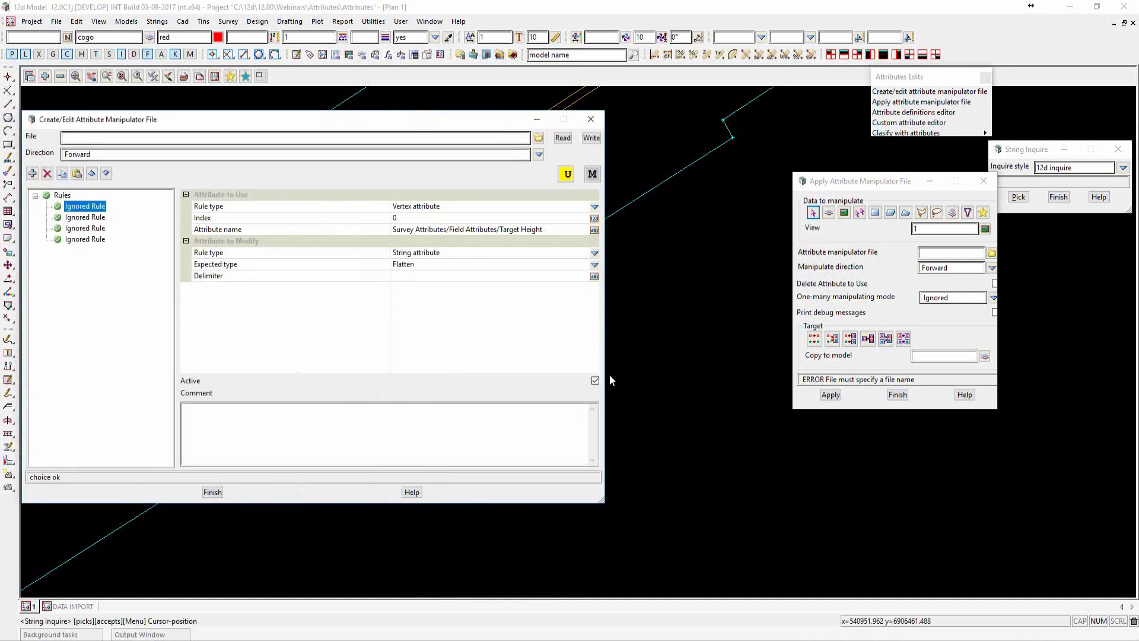
{"action": "left_click", "coordinate": [406, 277]}
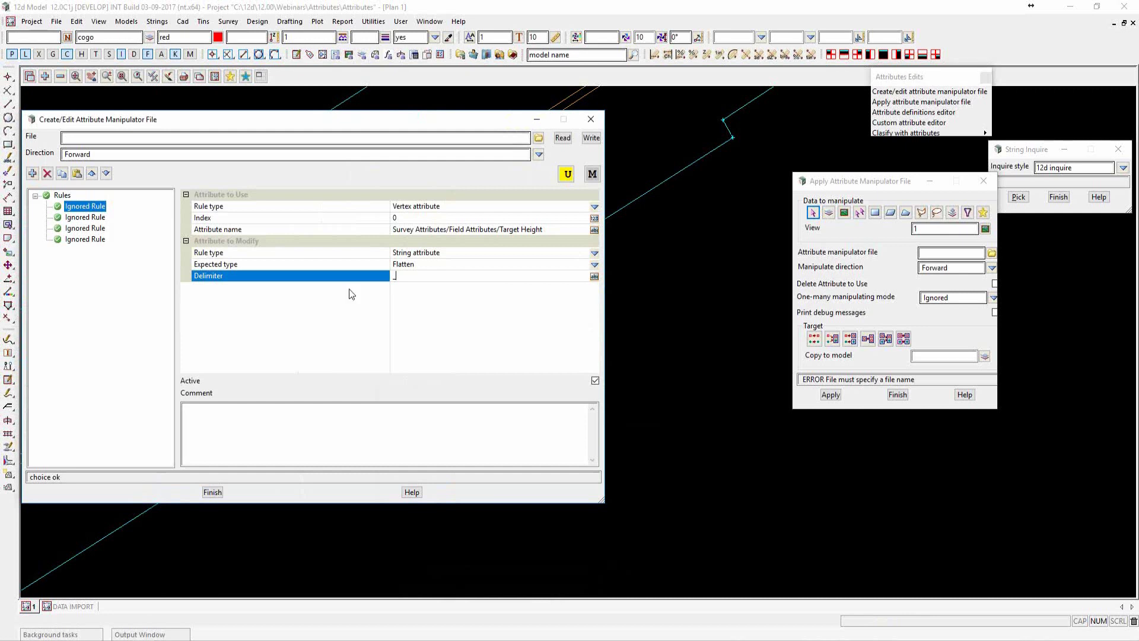
Set the Date rule to modify a string attribute with expected type Flatten and delimiter "_"
{"action": "left_click", "coordinate": [89, 217]}
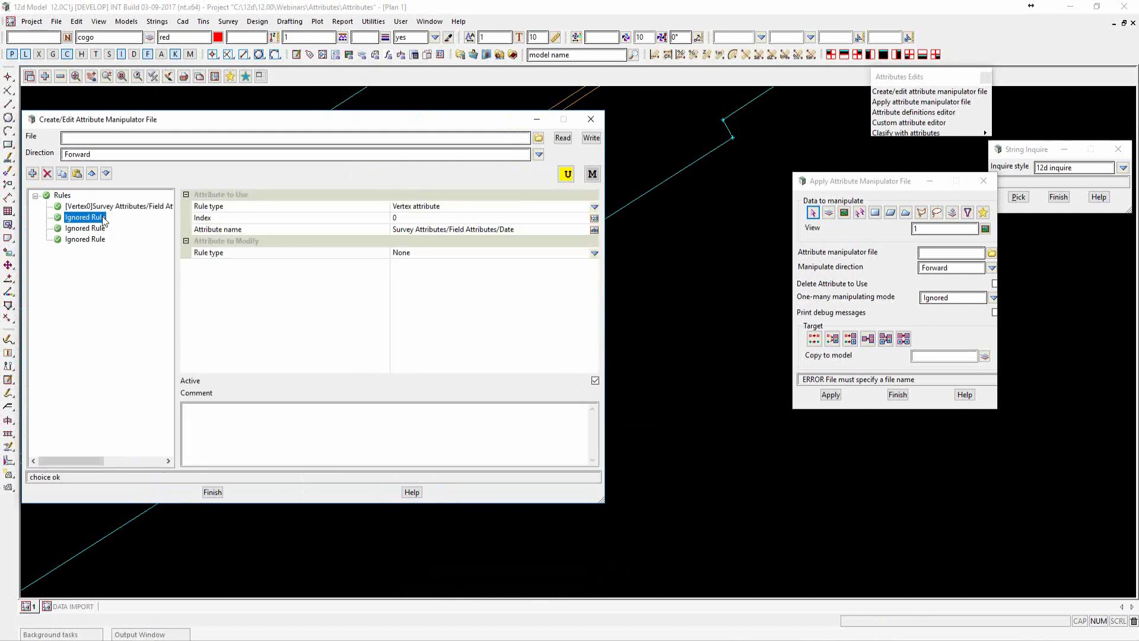
{"action": "left_click", "coordinate": [594, 252]}
{"action": "left_click", "coordinate": [608, 289]}
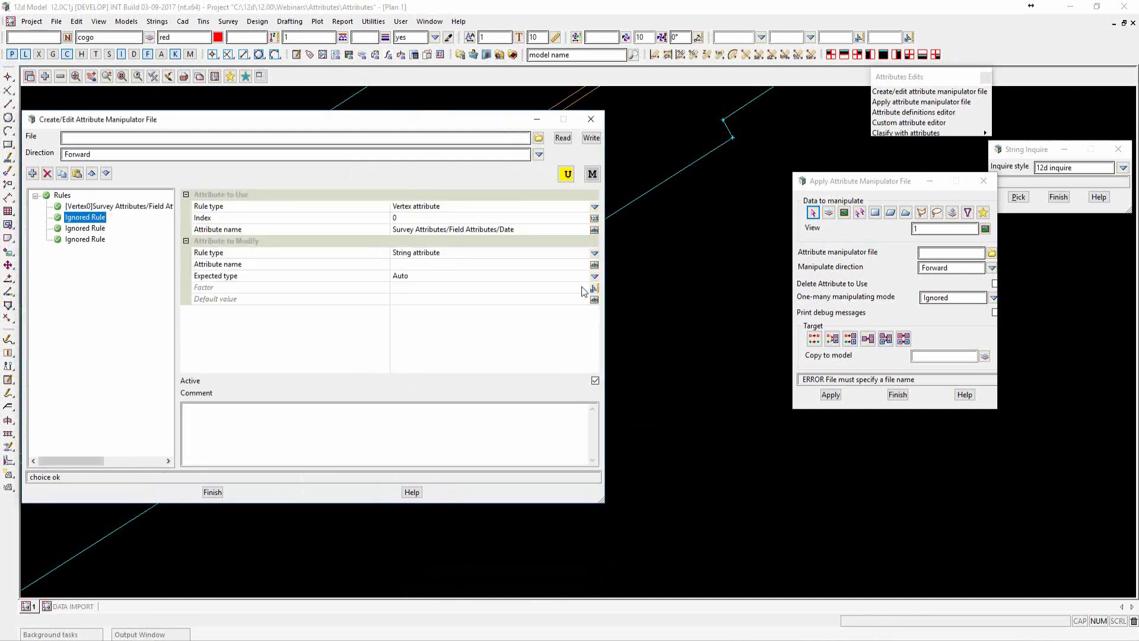
{"action": "left_click", "coordinate": [595, 277]}
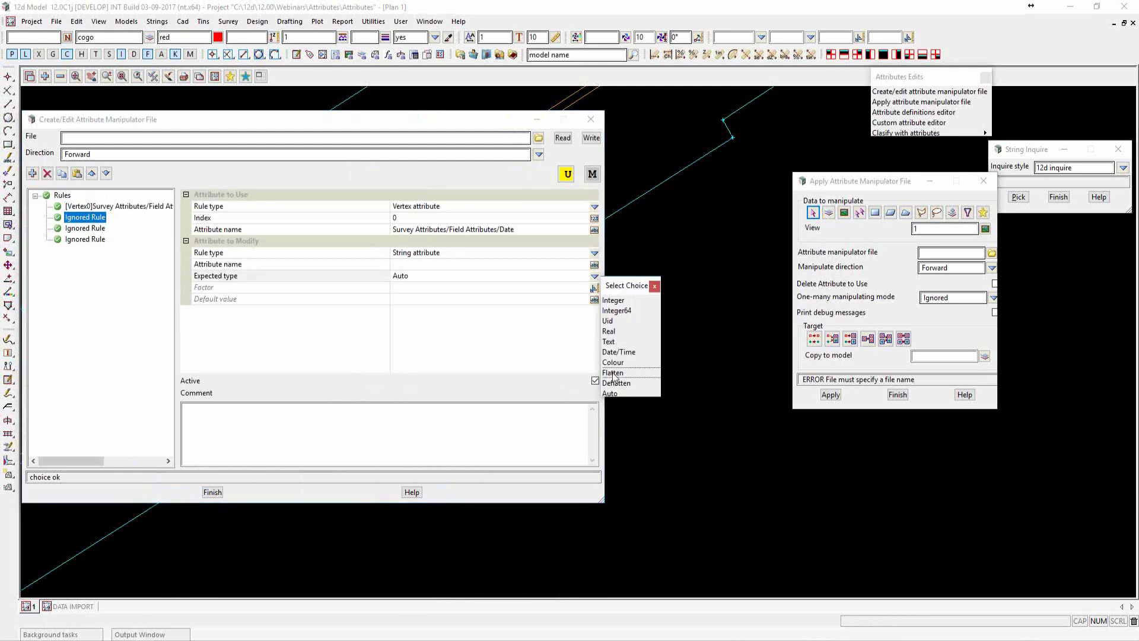
{"action": "left_click", "coordinate": [613, 373]}
{"action": "left_click", "coordinate": [432, 276]}
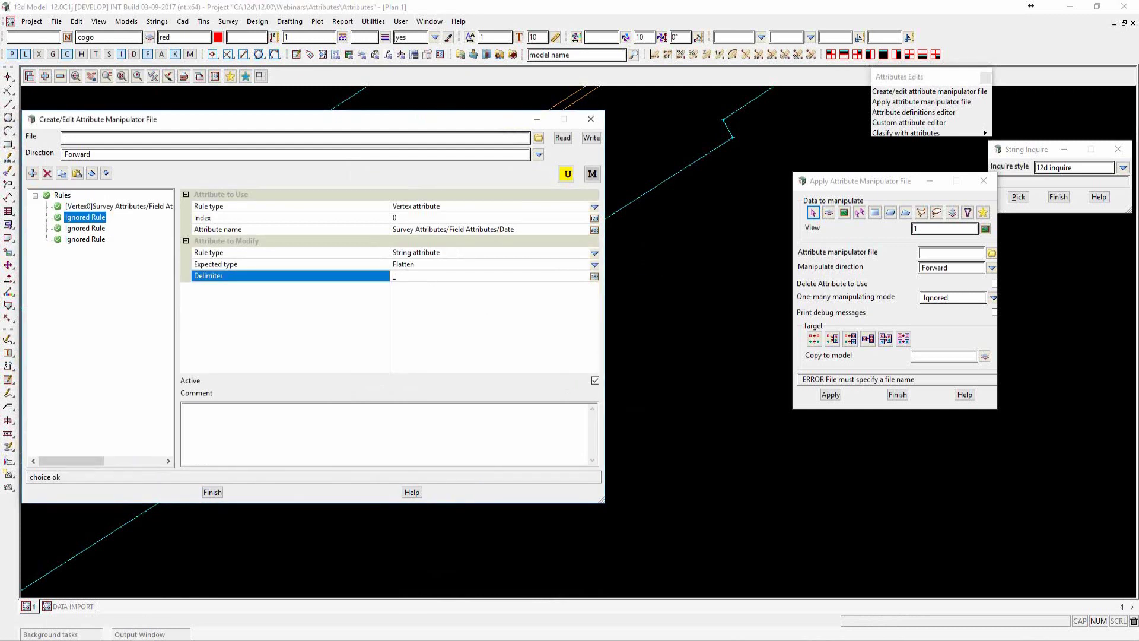
Set the Time rule to modify a string attribute with expected type Flatten and fill in its delimiter
{"action": "left_click", "coordinate": [102, 229]}
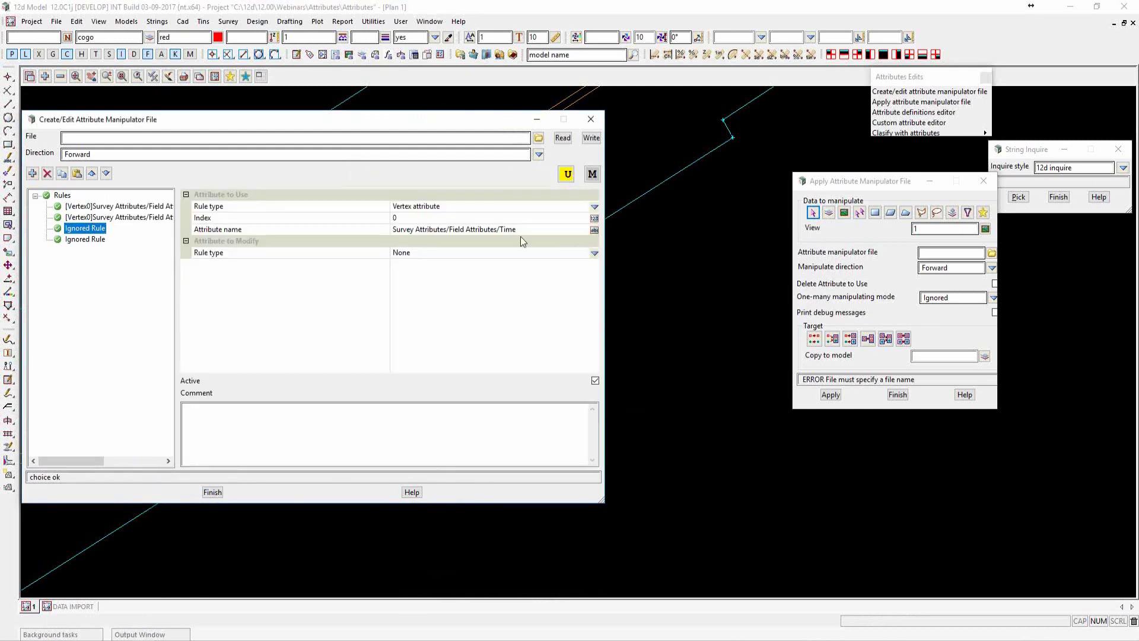
{"action": "left_click", "coordinate": [594, 255]}
{"action": "left_click", "coordinate": [611, 289]}
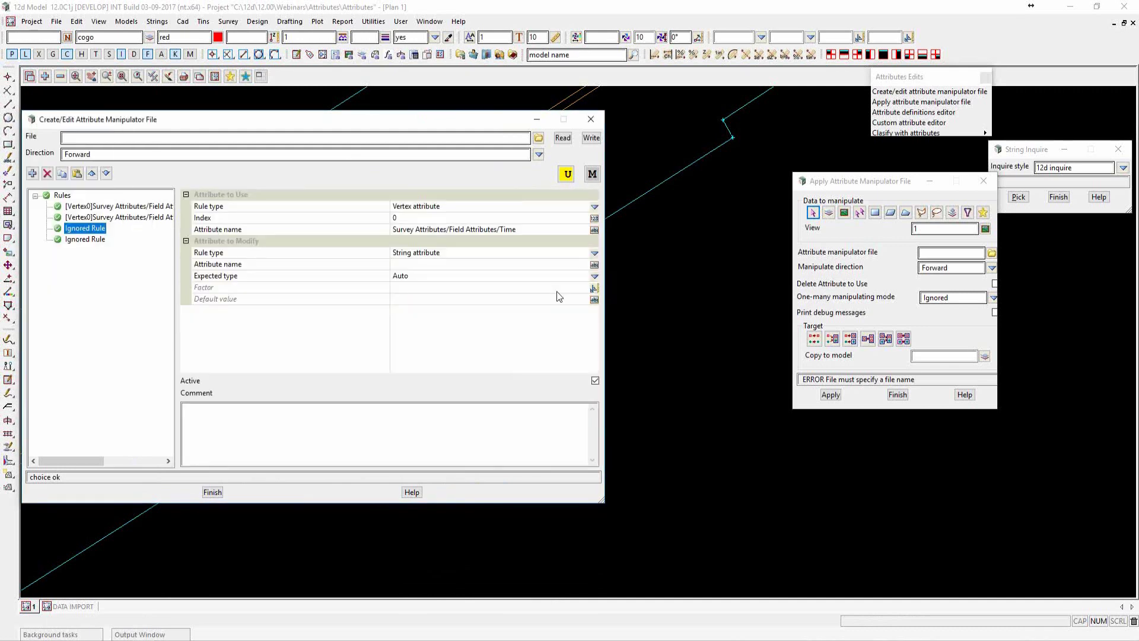
{"action": "left_click", "coordinate": [594, 276]}
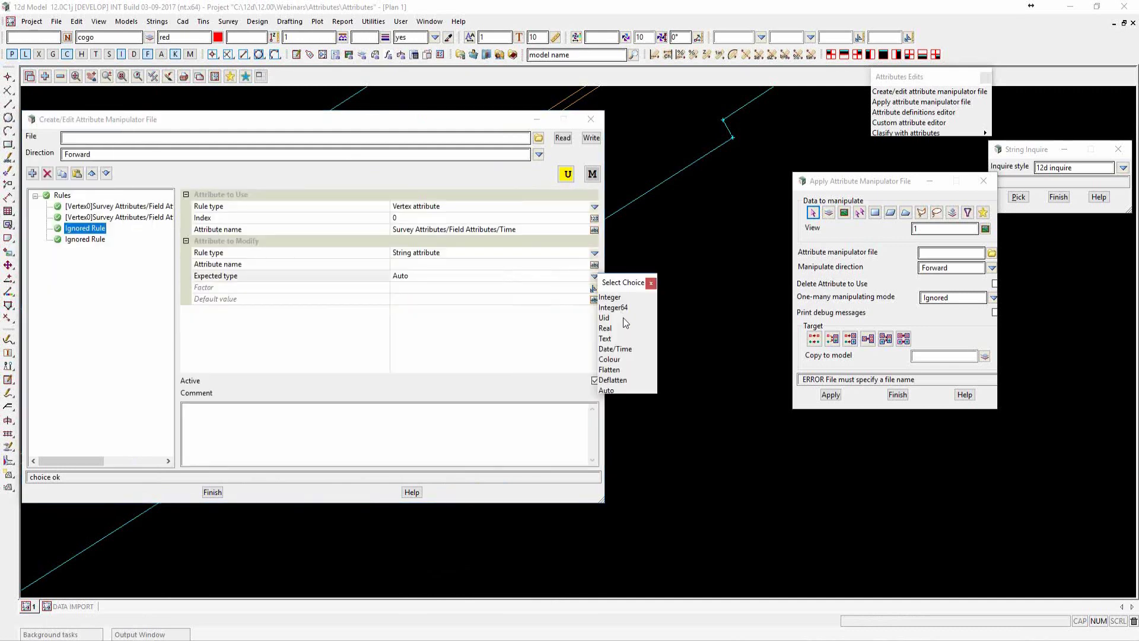
{"action": "left_click", "coordinate": [616, 375]}
{"action": "left_click", "coordinate": [465, 276]}
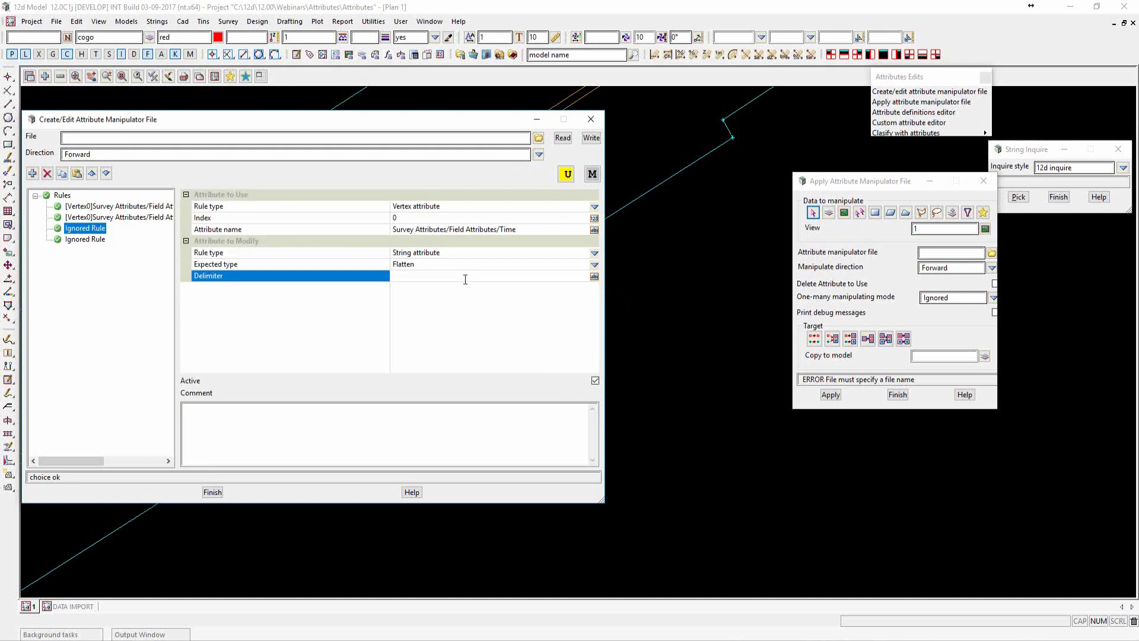
Set the Prims Type rule to modify a string attribute with expected type Flatten and delimiter "_"
{"action": "left_click", "coordinate": [76, 239]}
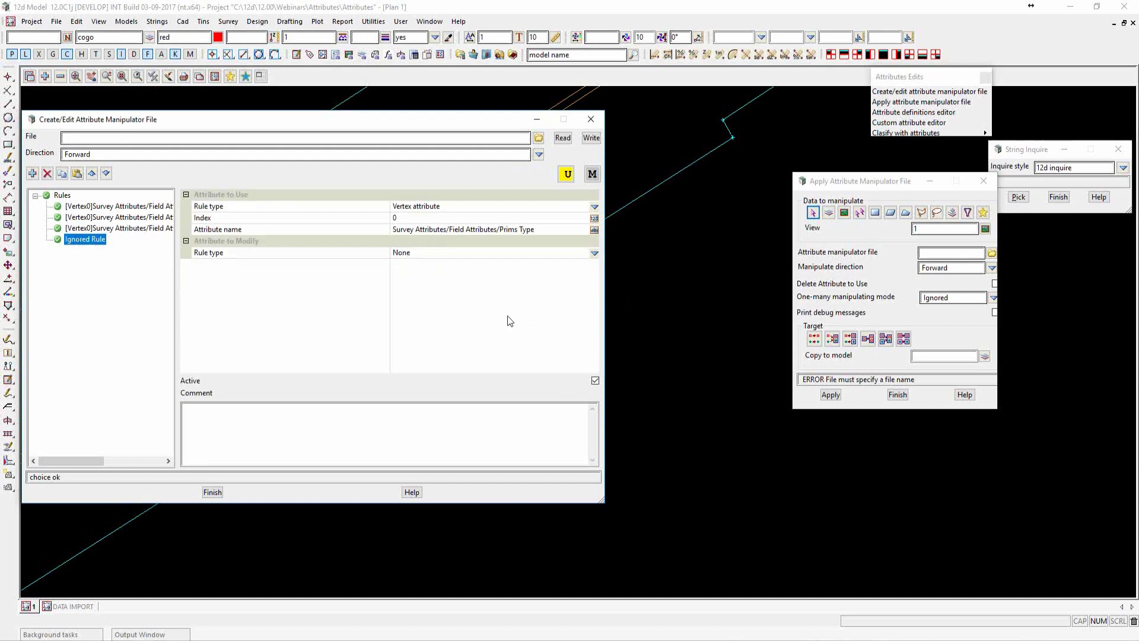
{"action": "left_click", "coordinate": [595, 254]}
{"action": "left_click", "coordinate": [621, 291]}
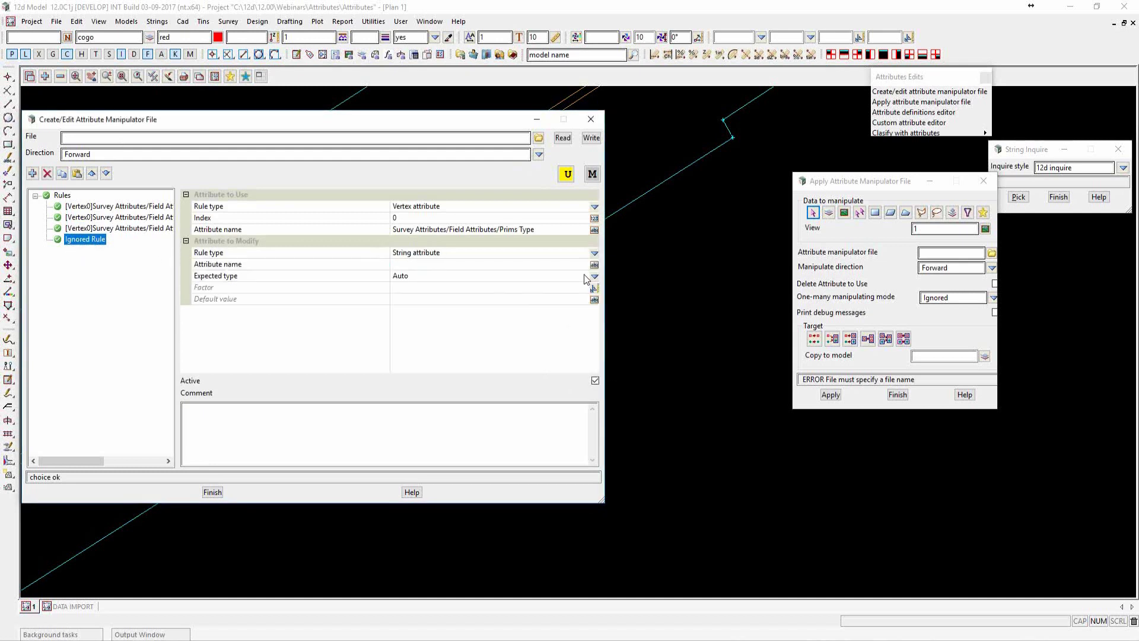
{"action": "left_click", "coordinate": [595, 276]}
{"action": "left_click", "coordinate": [614, 374]}
{"action": "left_click", "coordinate": [485, 279]}
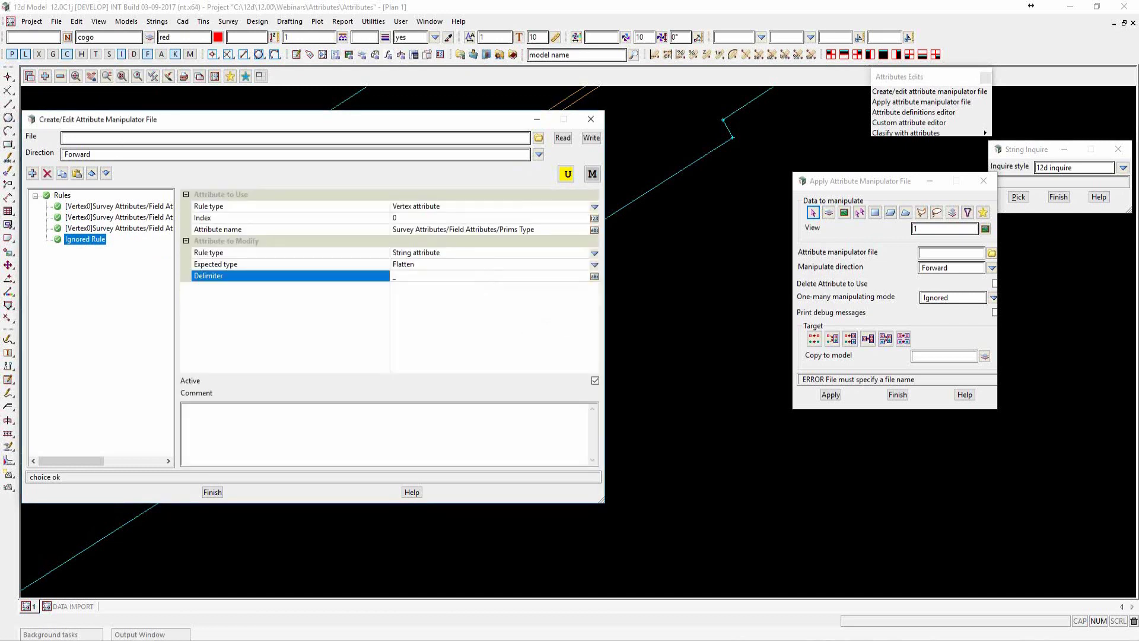
Write the rules to flatten.12dattmf and apply that file to view 1, replacing the existing data
{"action": "left_click", "coordinate": [260, 138]}
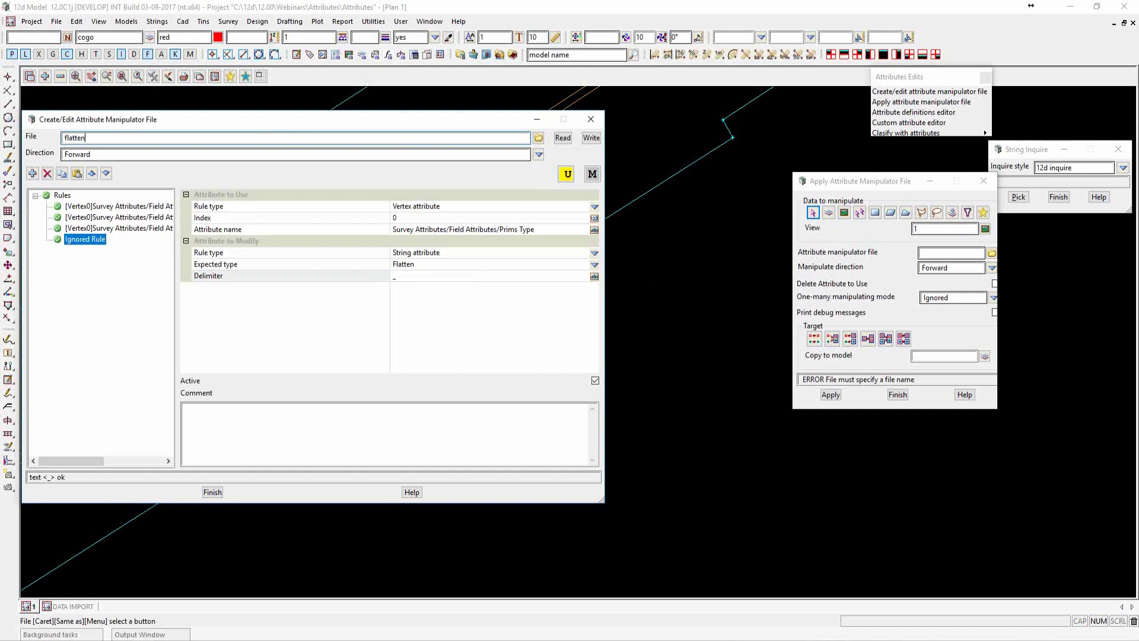
{"action": "left_click", "coordinate": [591, 138]}
{"action": "left_click", "coordinate": [991, 253]}
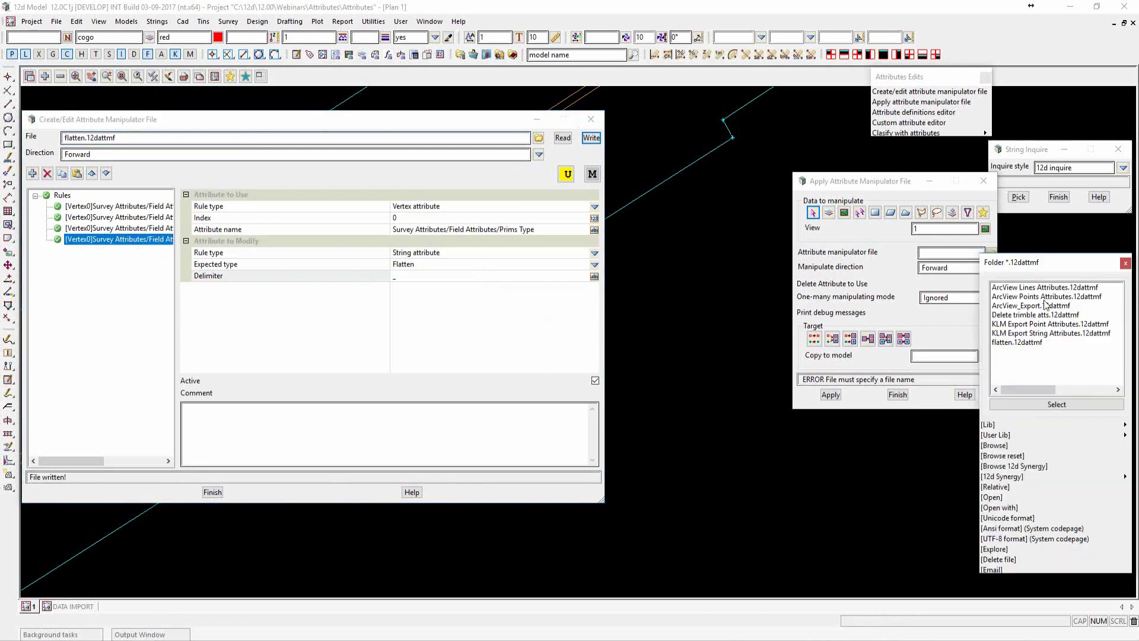
{"action": "double_click", "coordinate": [1018, 342]}
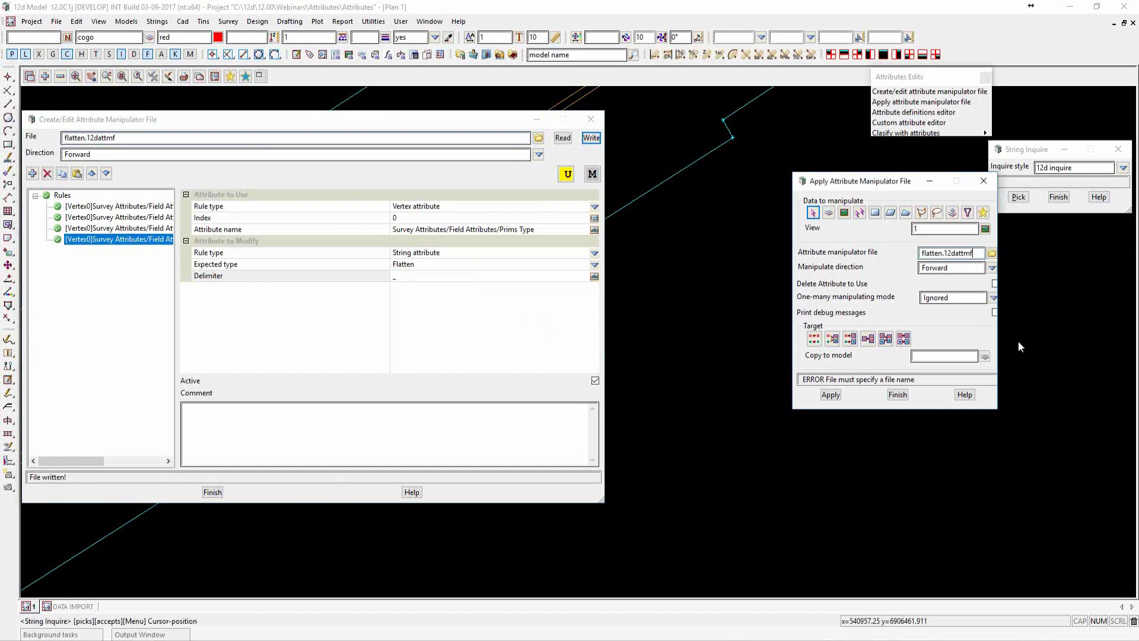
{"action": "left_click", "coordinate": [814, 338]}
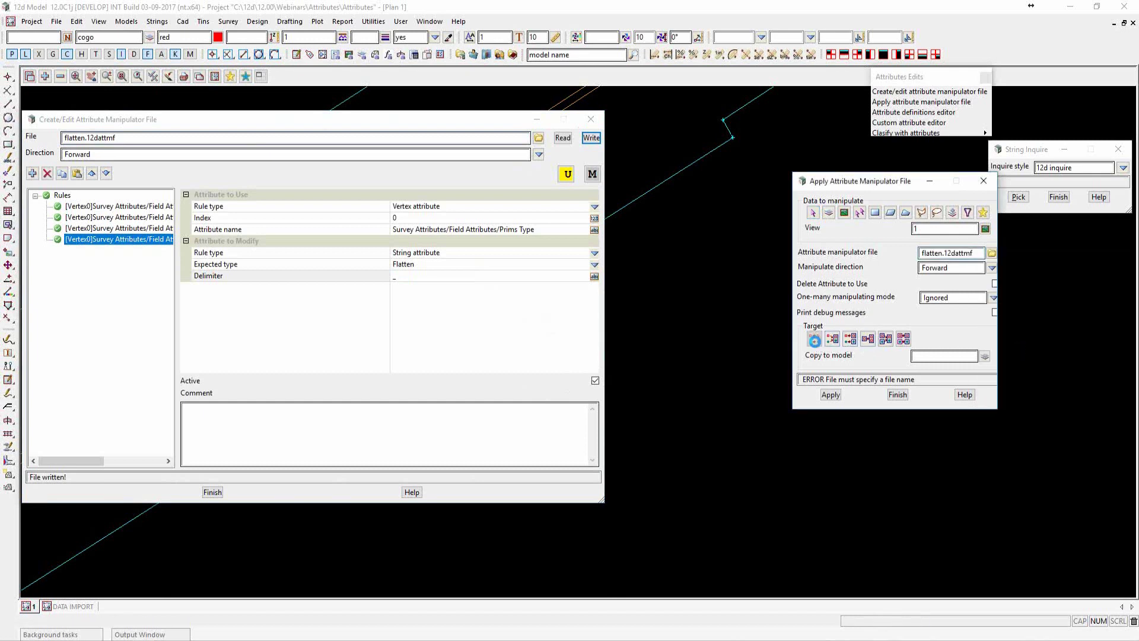
{"action": "left_click", "coordinate": [831, 395]}
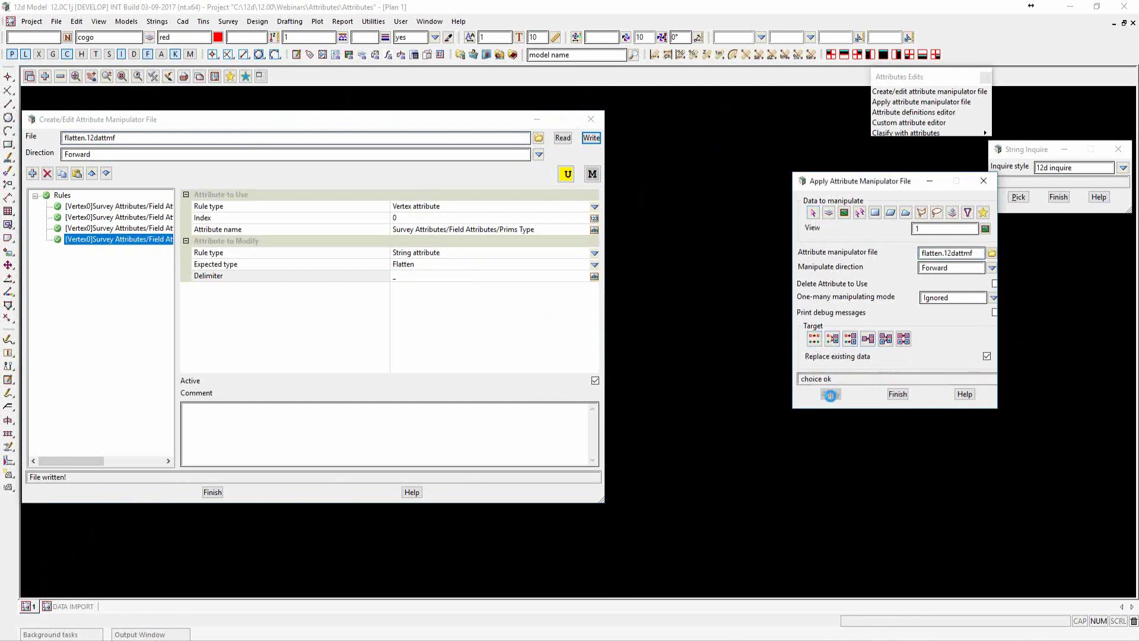
Close the manipulator file editor and open the string attributes of the long STORMWATER CHAMBER line in a widened window clear of the Apply dialog
{"action": "left_click", "coordinate": [597, 123]}
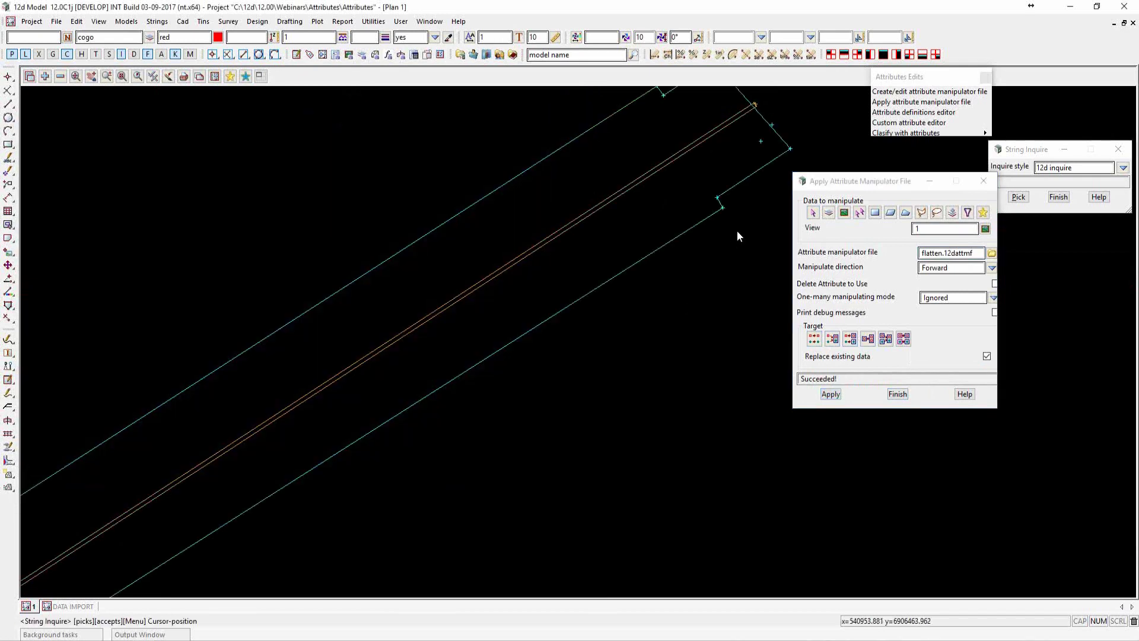
{"action": "left_click", "coordinate": [737, 230]}
{"action": "left_click", "coordinate": [683, 236]}
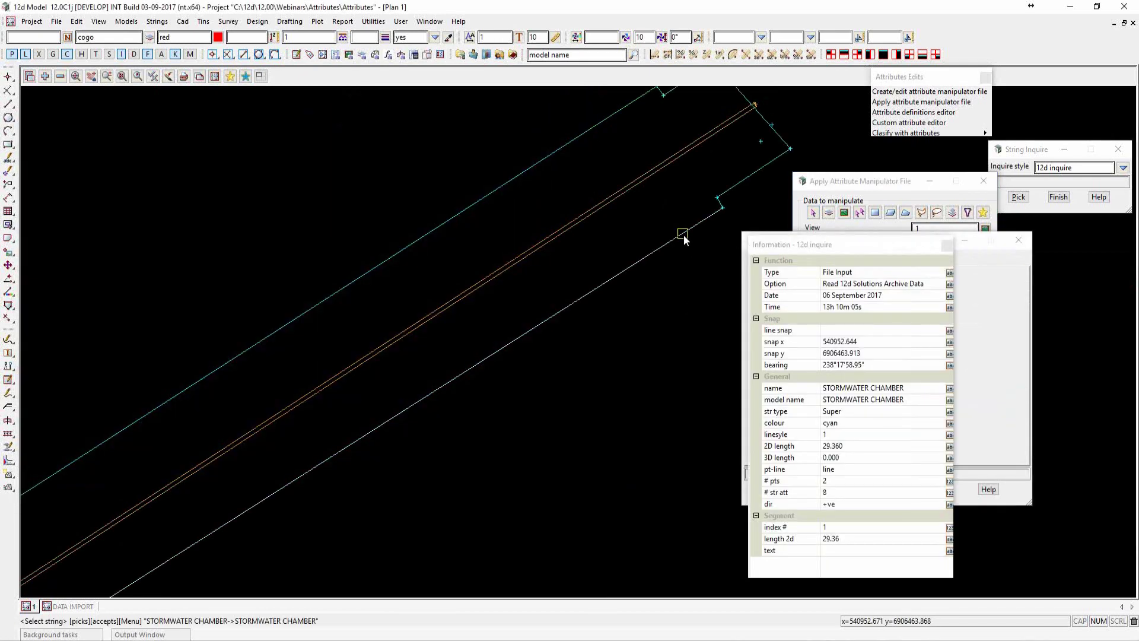
{"action": "left_click_drag", "start_coordinate": [821, 240], "coordinate": [416, 119]}
{"action": "left_click_drag", "start_coordinate": [635, 234], "coordinate": [784, 234]}
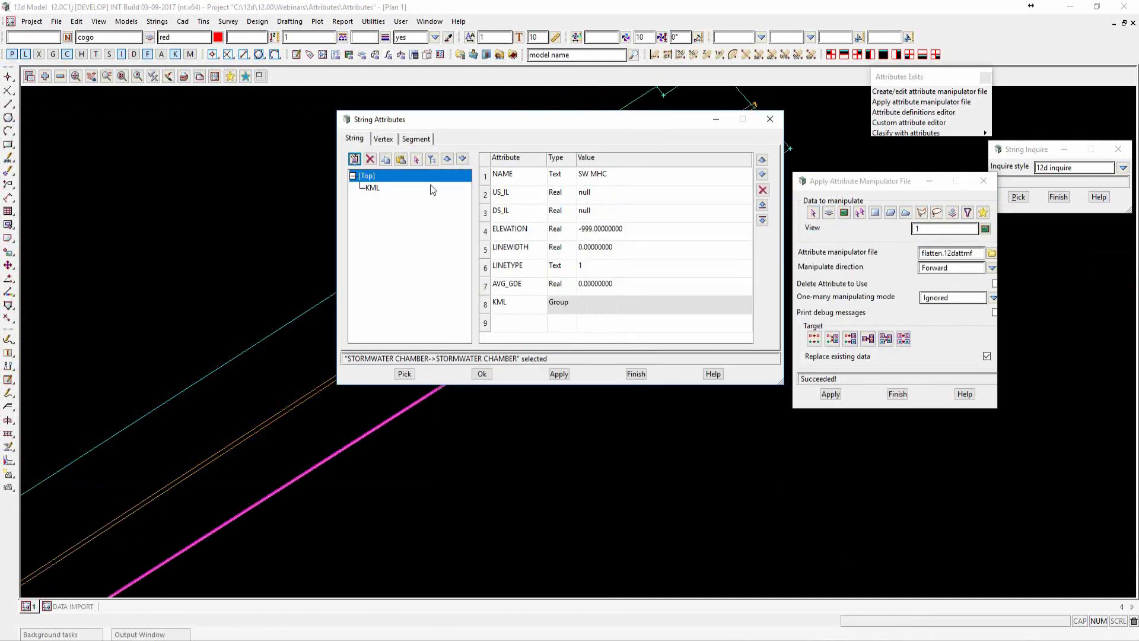
Check the STORMWATER CHAMBER line's vertex attributes, then inspect the ELECTRICITY LOCATED line's string attributes in a widened window
{"action": "left_click", "coordinate": [388, 140]}
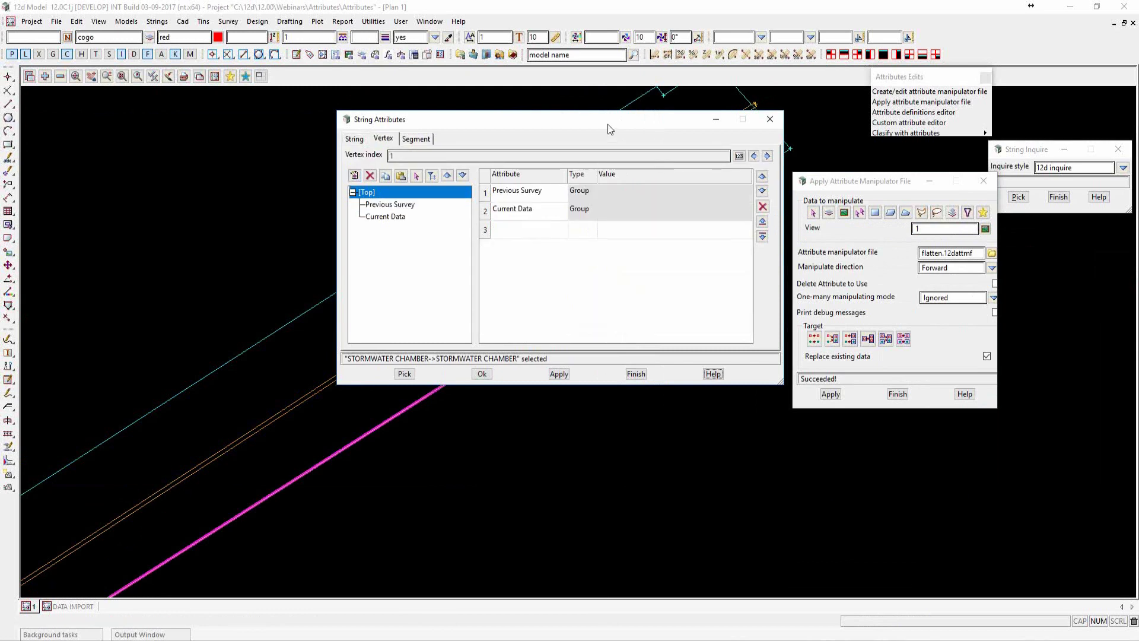
{"action": "left_click", "coordinate": [771, 121]}
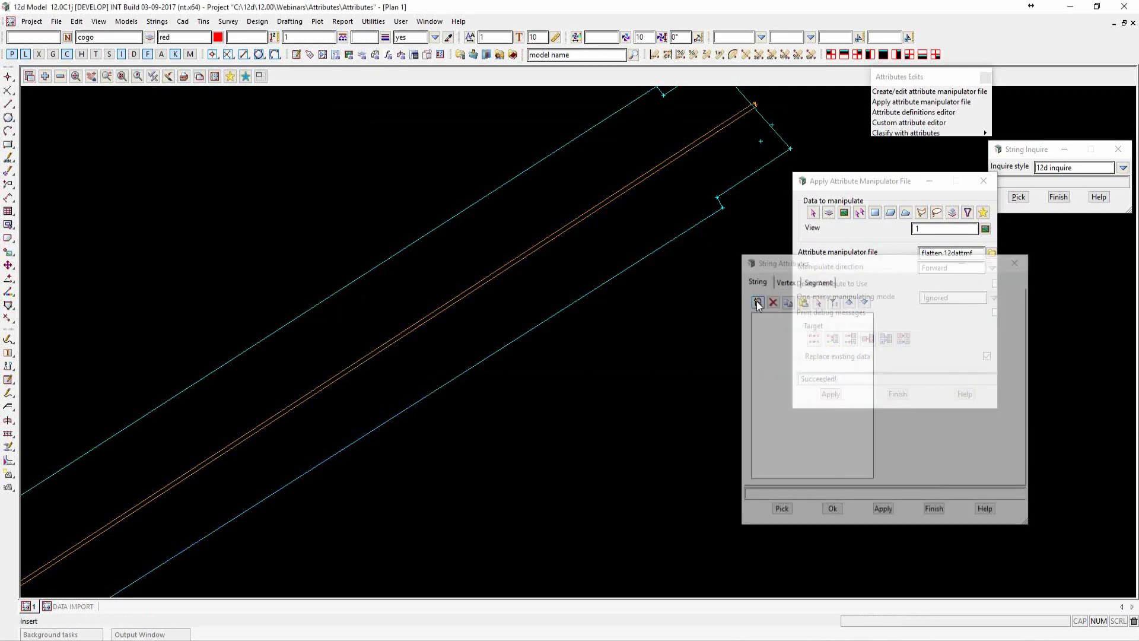
{"action": "left_click", "coordinate": [710, 133]}
{"action": "left_click", "coordinate": [710, 134]}
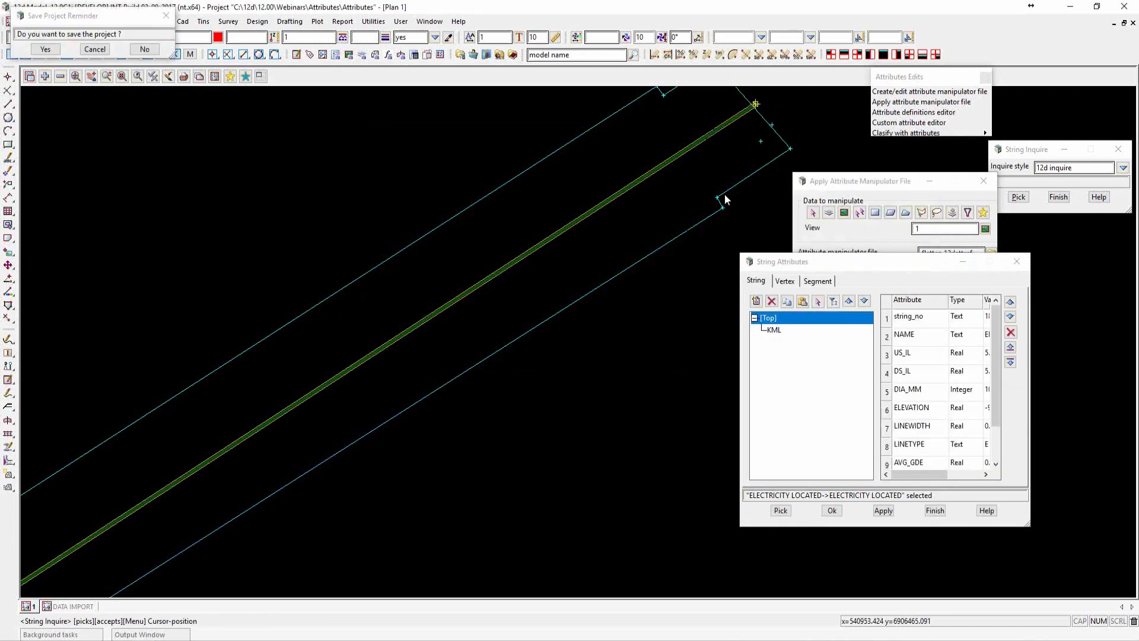
{"action": "left_click_drag", "start_coordinate": [1032, 348], "coordinate": [1099, 349]}
{"action": "scroll", "coordinate": [1049, 373], "scroll_direction": "down", "scroll_amount": 1}
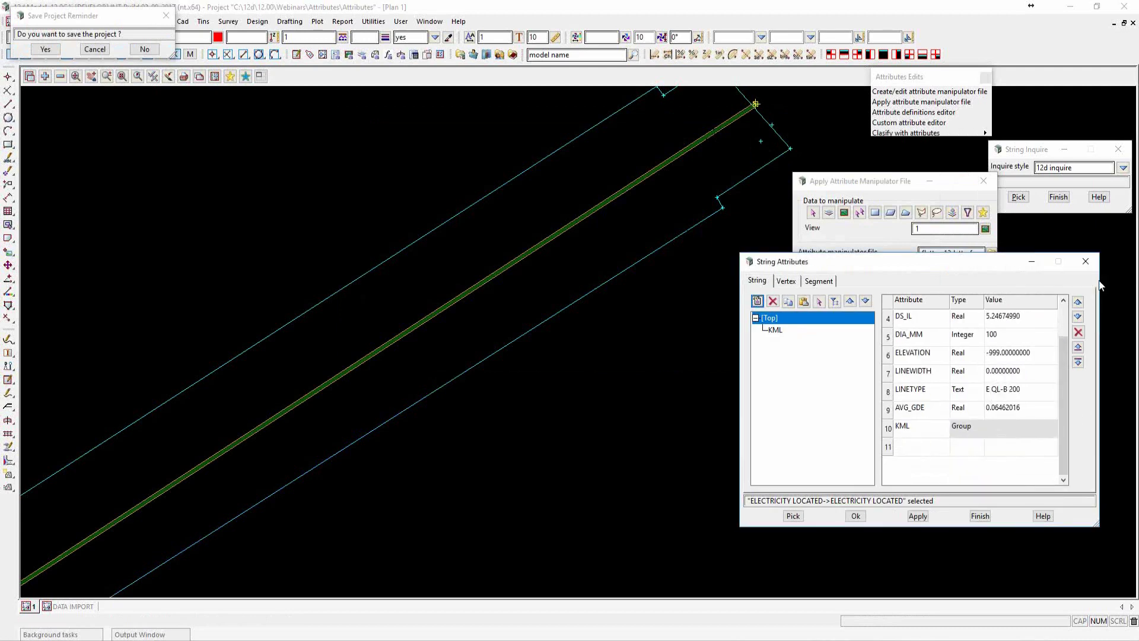
{"action": "left_click", "coordinate": [1086, 261]}
Open flatten.12dattmf for editing from the Apply dialog and place the editor clear of that dialog
{"action": "left_click", "coordinate": [991, 253]}
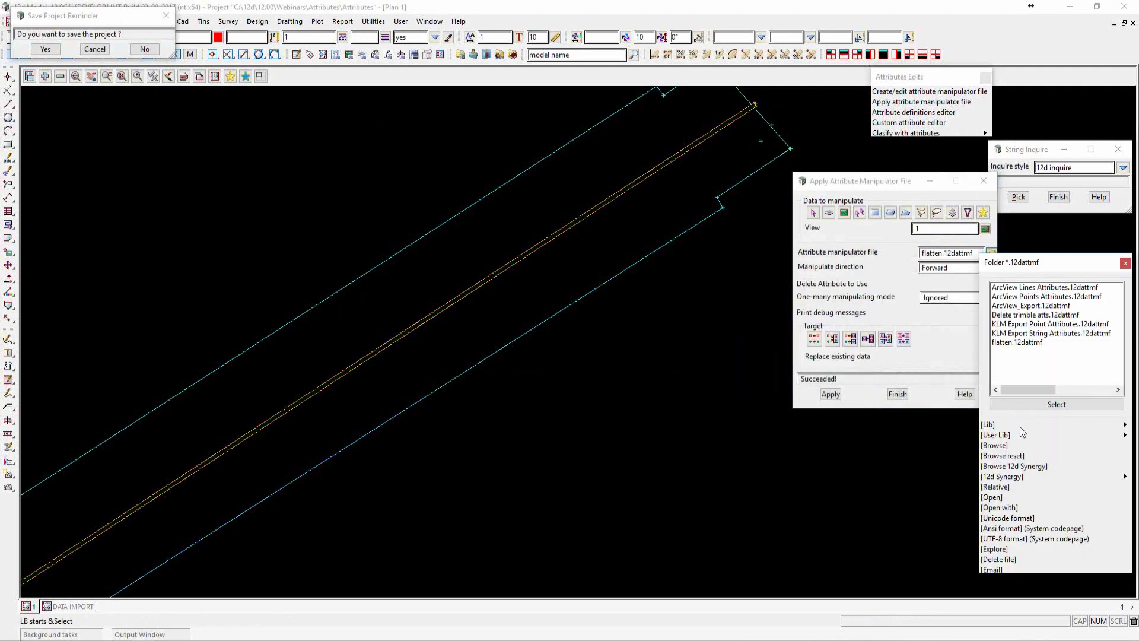
{"action": "left_click", "coordinate": [992, 497]}
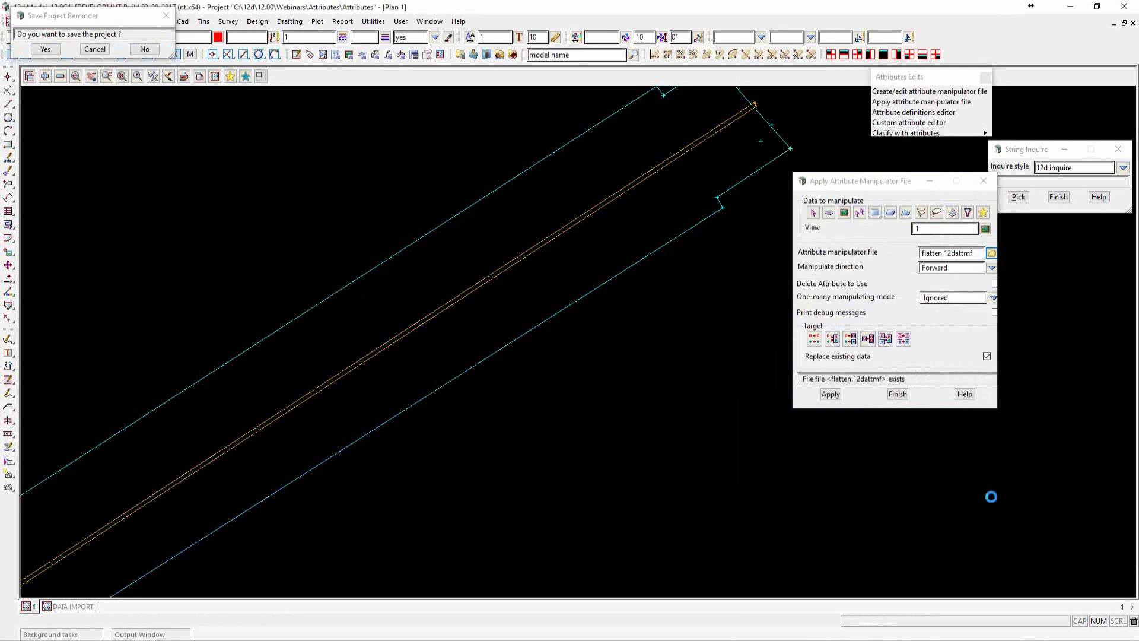
{"action": "left_click_drag", "start_coordinate": [887, 256], "coordinate": [368, 106]}
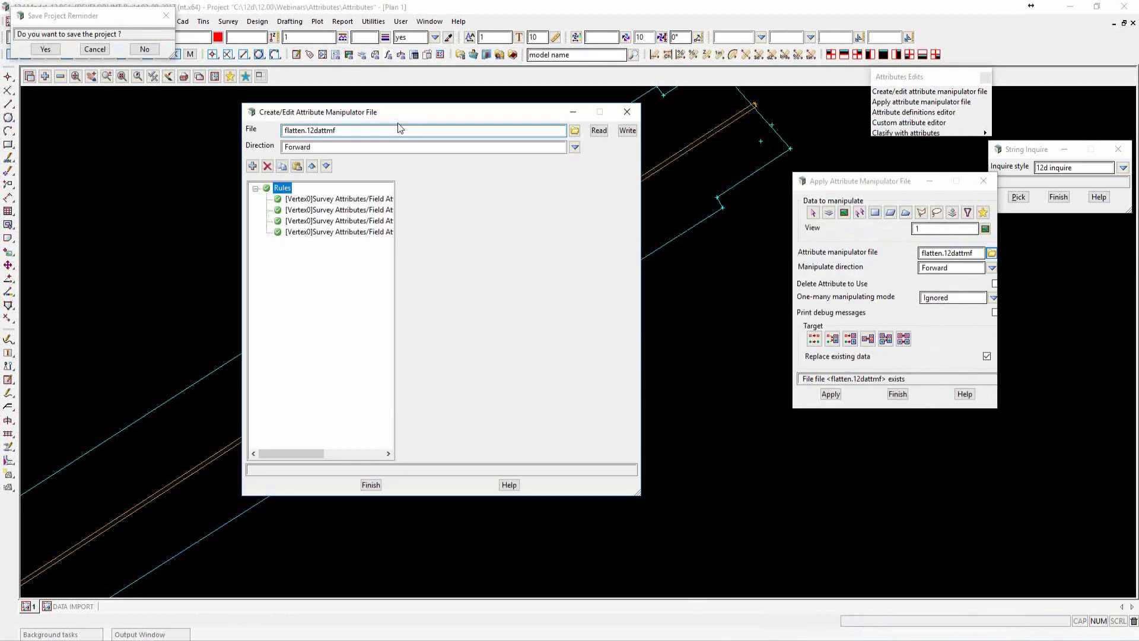
Set the vertex index to 1 in all four Survey Attributes/Field Attributes rules
{"action": "left_click", "coordinate": [338, 199]}
{"action": "left_click", "coordinate": [539, 211]}
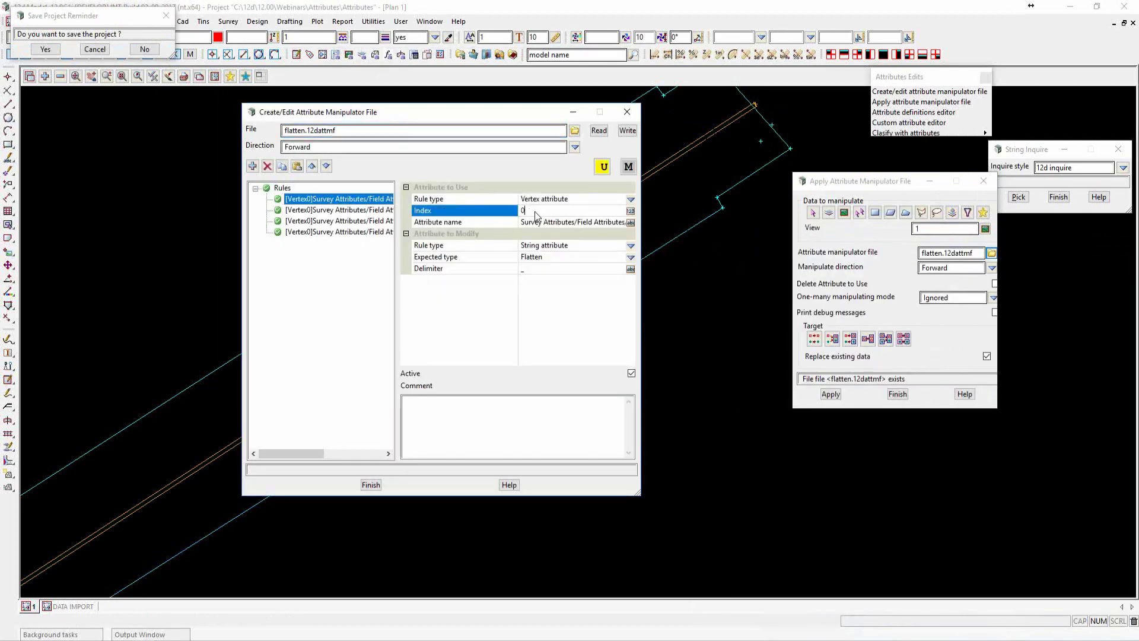
{"action": "type", "text": "1"}
{"action": "left_click", "coordinate": [367, 213]}
{"action": "left_click", "coordinate": [534, 211]}
{"action": "type", "text": "1"}
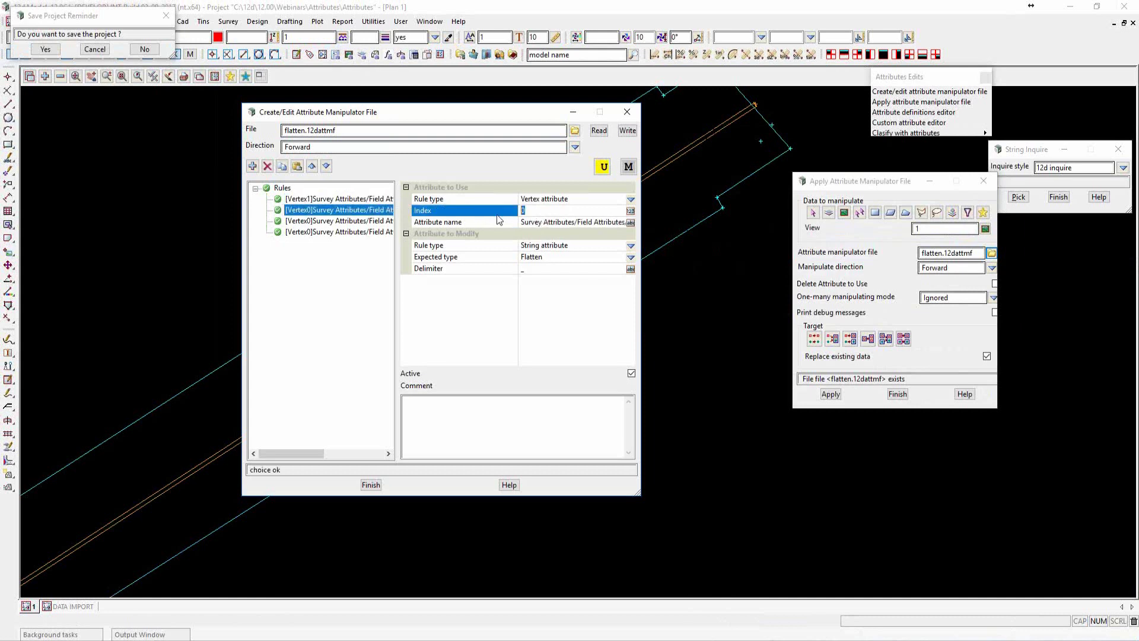
{"action": "left_click", "coordinate": [378, 222]}
{"action": "left_click", "coordinate": [481, 212]}
{"action": "type", "text": "1"}
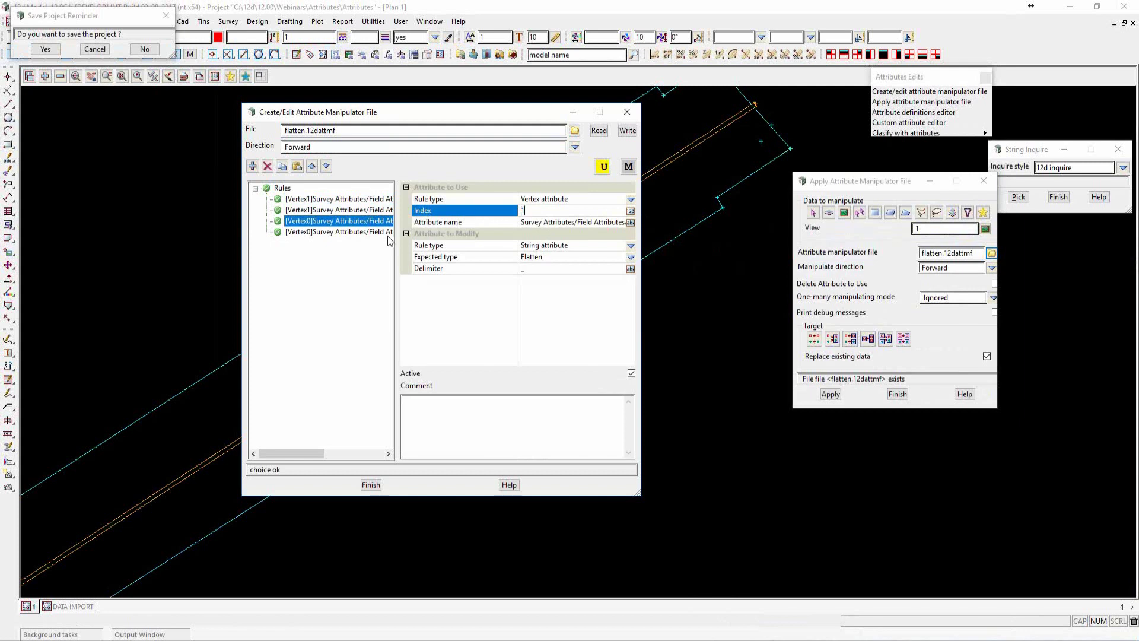
{"action": "left_click", "coordinate": [385, 233]}
{"action": "left_click", "coordinate": [482, 211]}
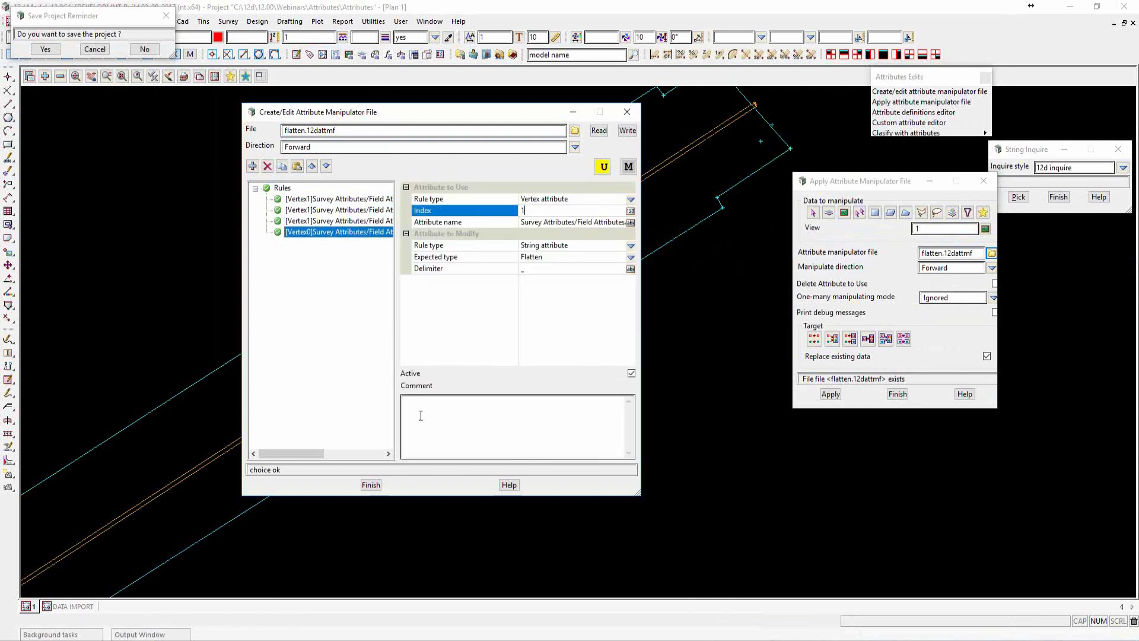
Write the rules to flatten.12dattmf, overwriting the existing file, and try to apply it to view 1
{"action": "left_click", "coordinate": [627, 130]}
{"action": "left_click", "coordinate": [542, 349]}
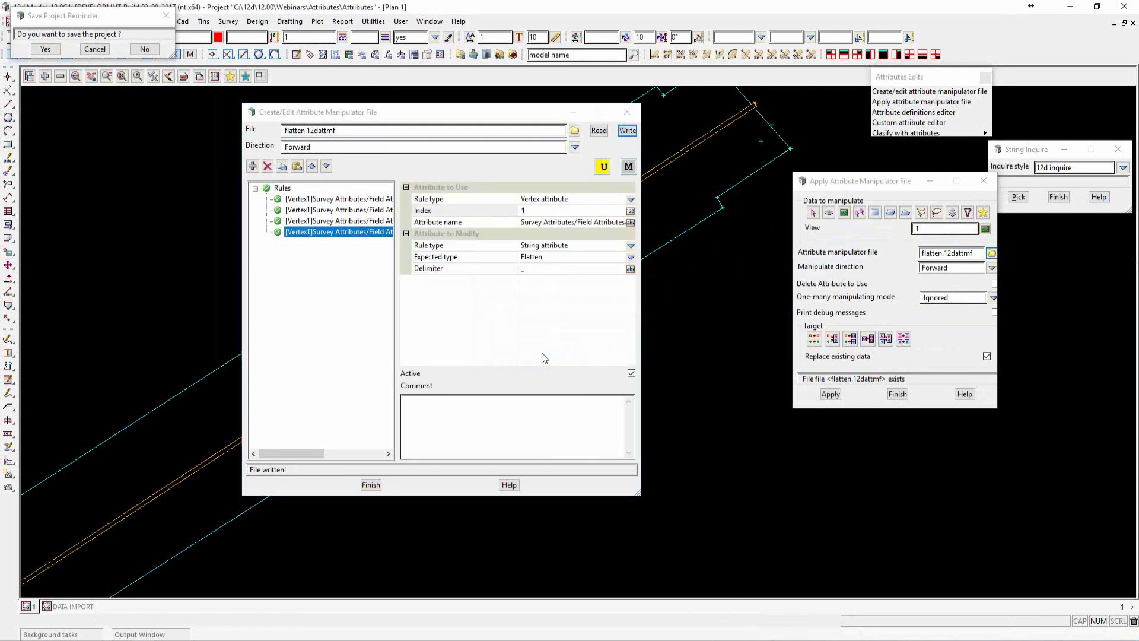
{"action": "left_click", "coordinate": [831, 395]}
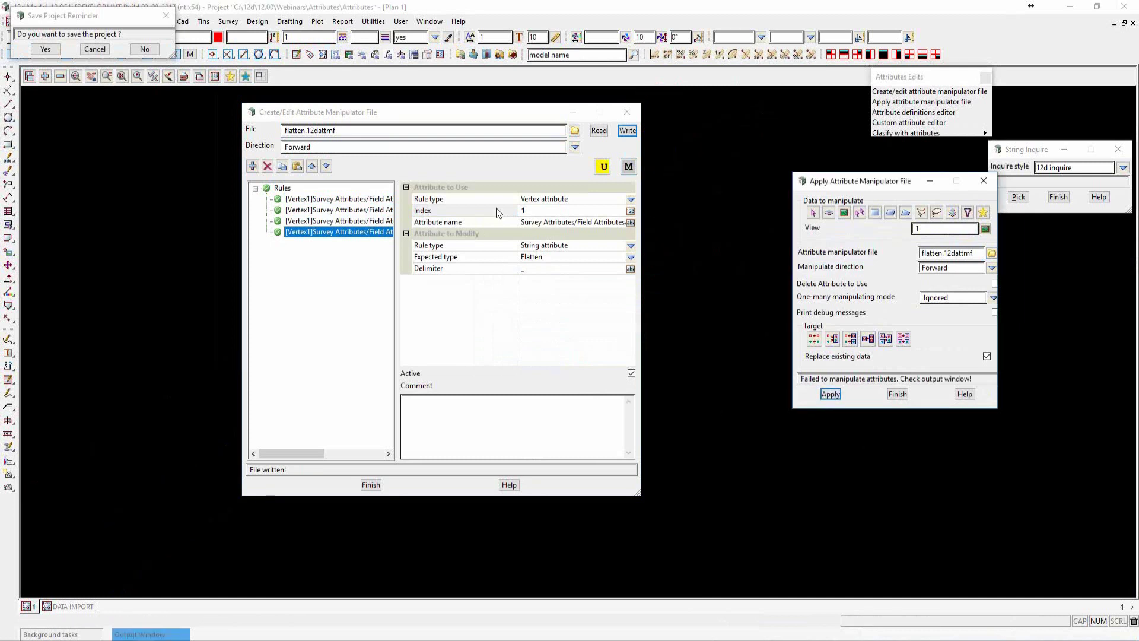
Widen the rule editor to show the full rule names and examine the processing error in the output window
{"action": "left_click", "coordinate": [364, 221]}
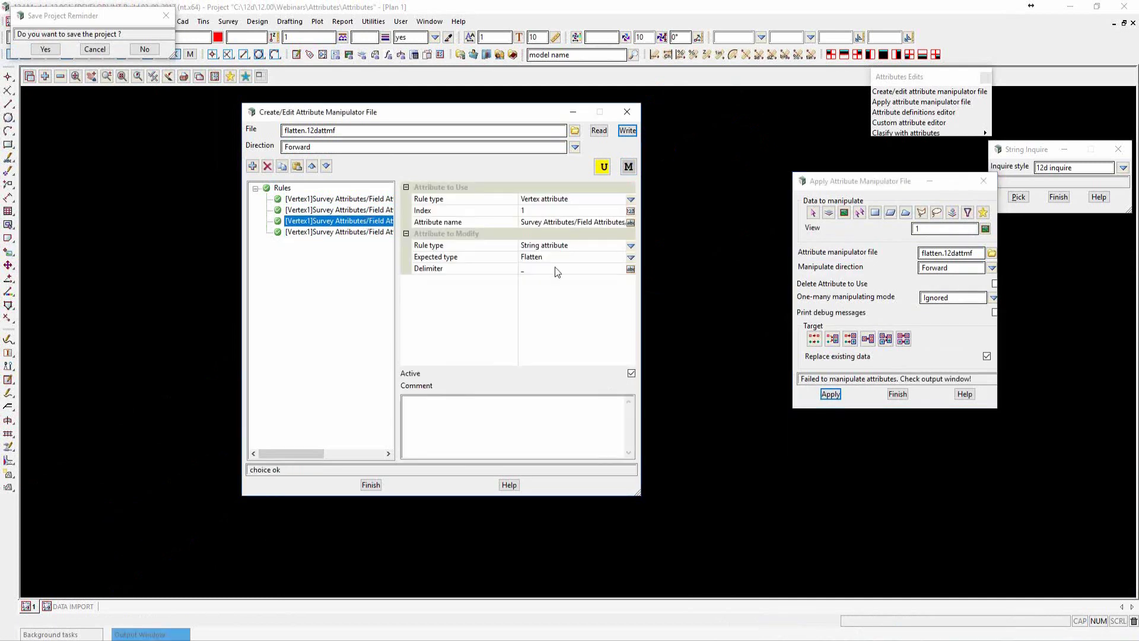
{"action": "left_click_drag", "start_coordinate": [394, 251], "coordinate": [530, 259]}
{"action": "left_click", "coordinate": [165, 634]}
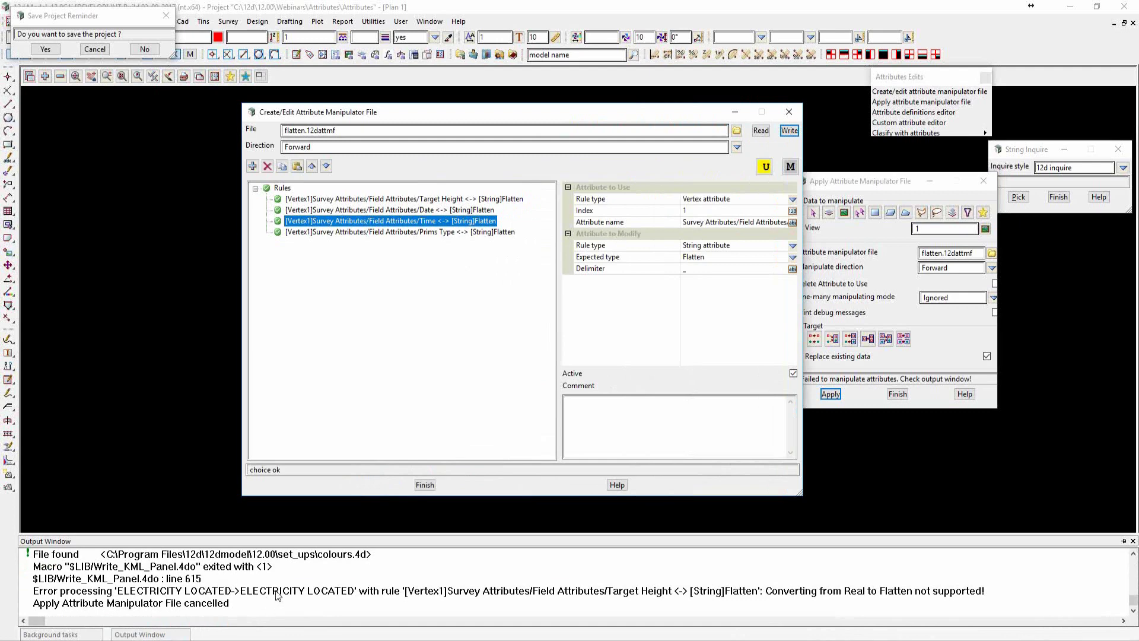
{"action": "left_click", "coordinate": [275, 594]}
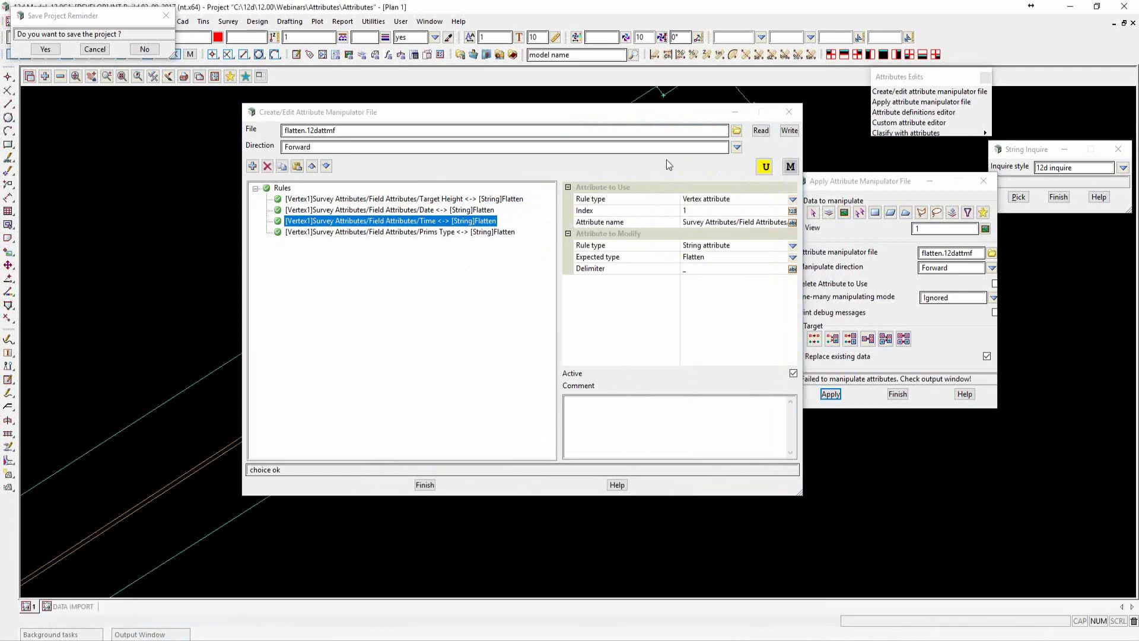
Limit the data to manipulate to the ELECTRICITY LOCATED string and try to apply flatten.12dattmf to it
{"action": "left_click_drag", "start_coordinate": [610, 120], "coordinate": [451, 162]}
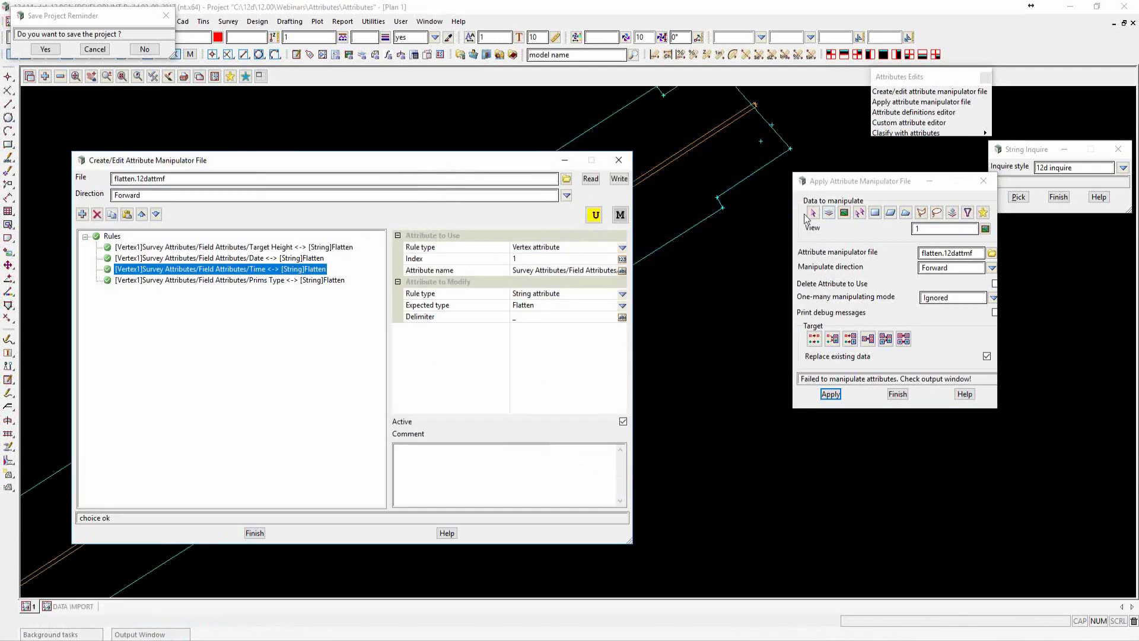
{"action": "left_click", "coordinate": [929, 181]}
{"action": "left_click", "coordinate": [743, 119]}
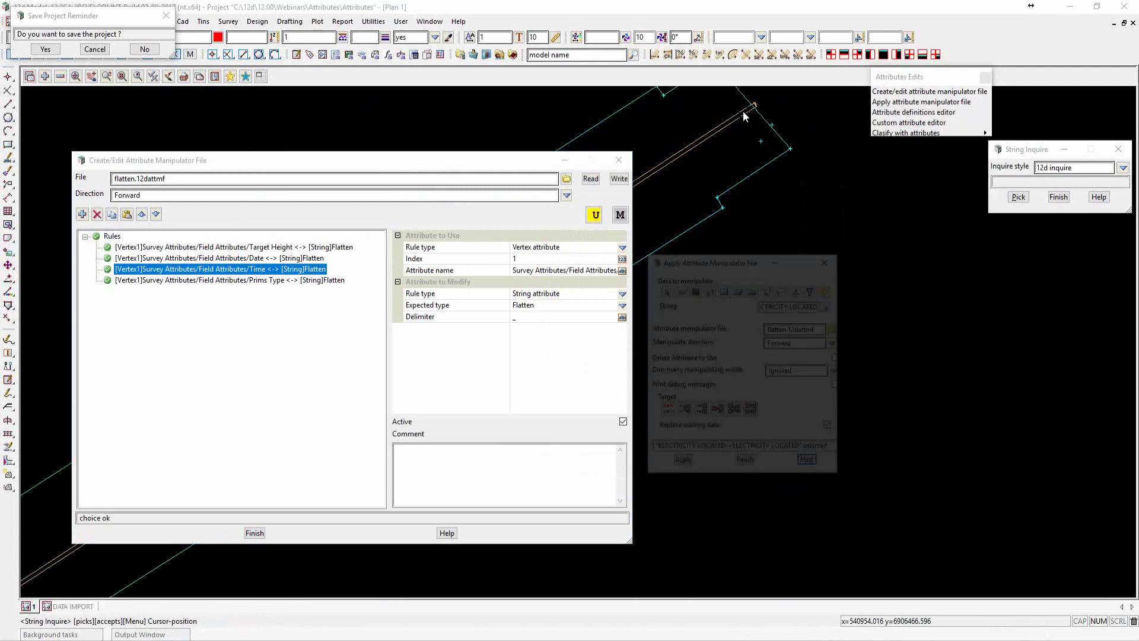
{"action": "left_click", "coordinate": [336, 281]}
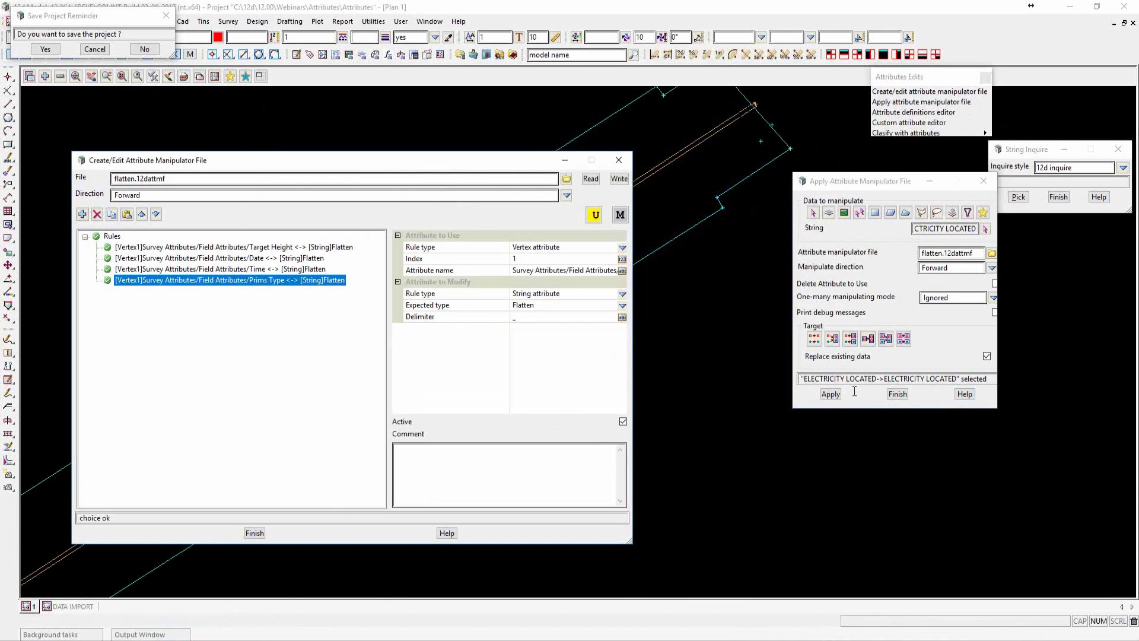
{"action": "left_click", "coordinate": [832, 392]}
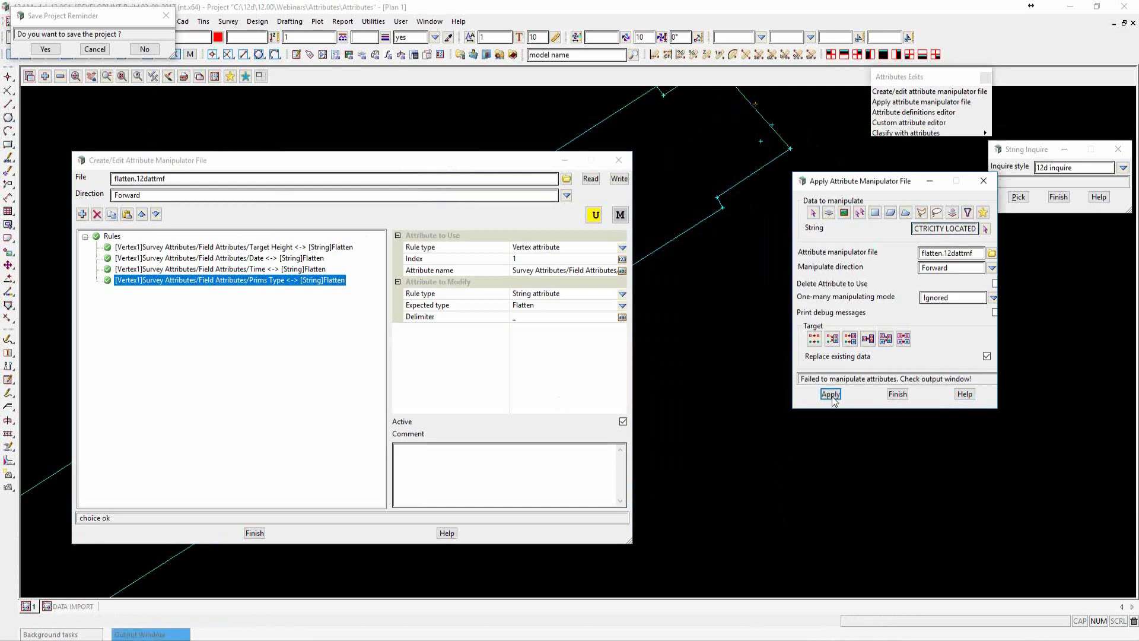
Examine the output window messages for the attempt on the single ELECTRICITY LOCATED string
{"action": "left_click", "coordinate": [149, 635]}
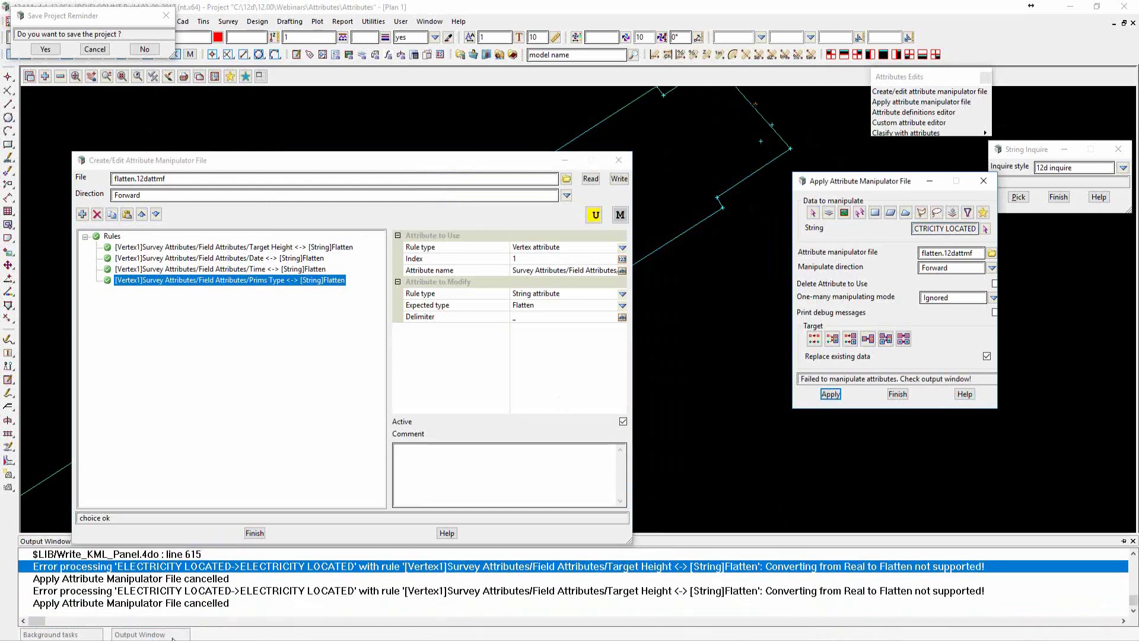
{"action": "left_click", "coordinate": [277, 603]}
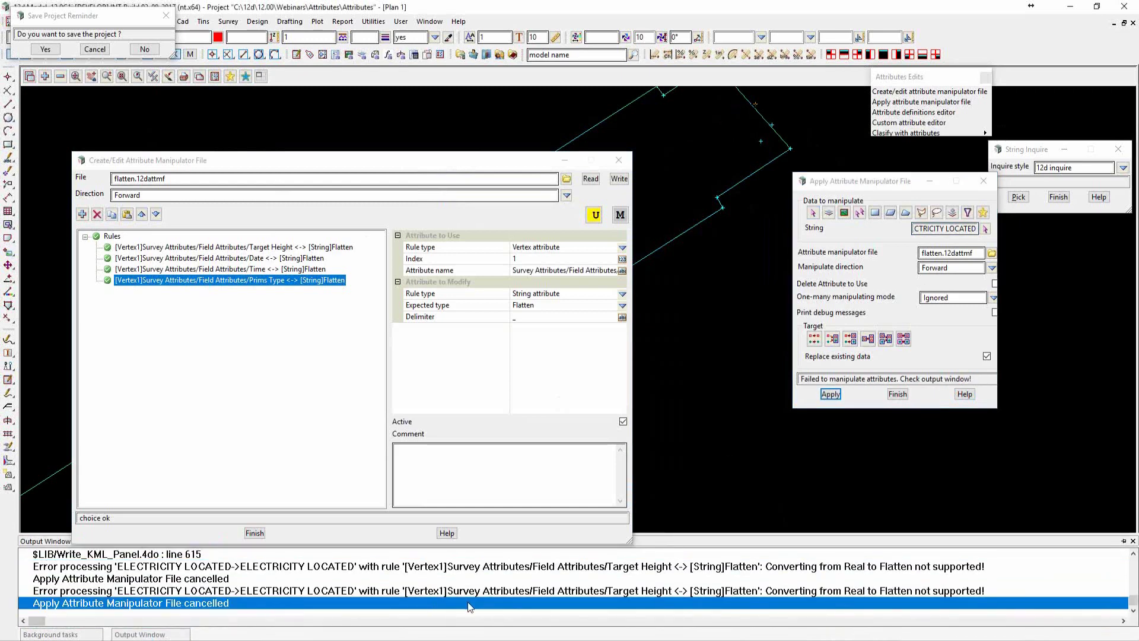
{"action": "scroll", "coordinate": [468, 602], "scroll_direction": "up", "scroll_amount": 3}
{"action": "scroll", "coordinate": [467, 603], "scroll_direction": "down", "scroll_amount": 3}
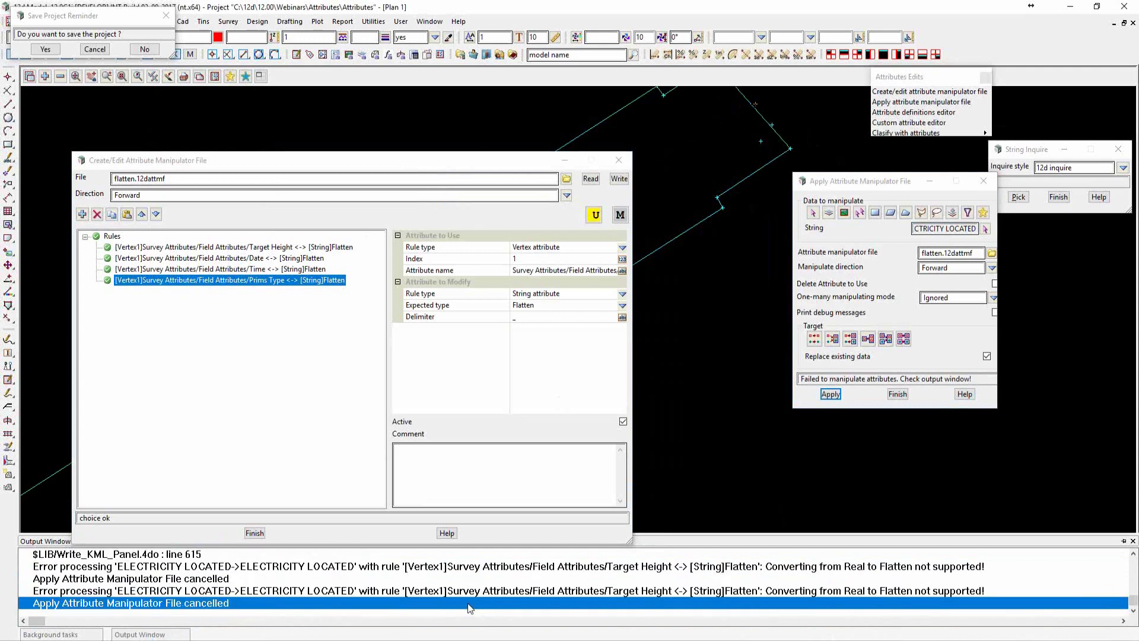